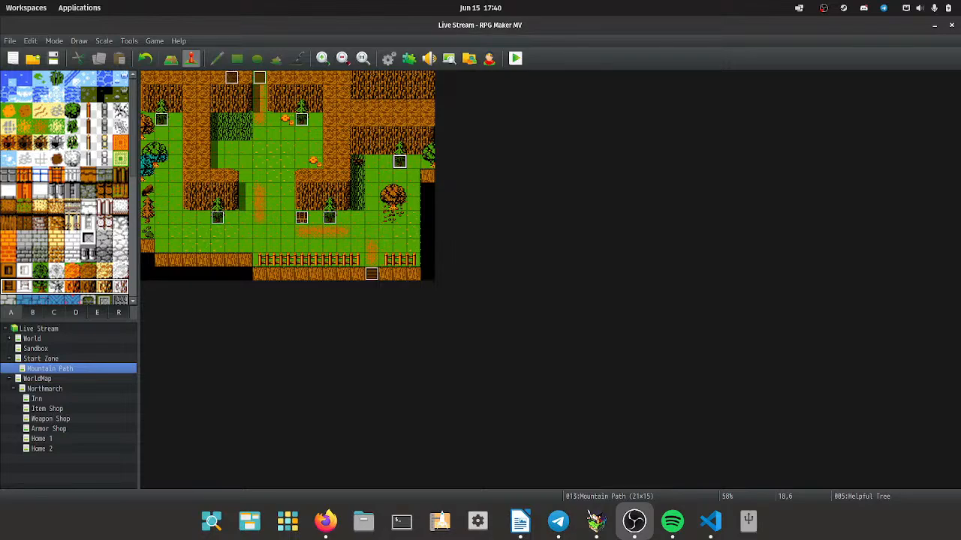
Set the game title to "A Friendly Conversation" in the database's system settings.
left_click(389, 57)
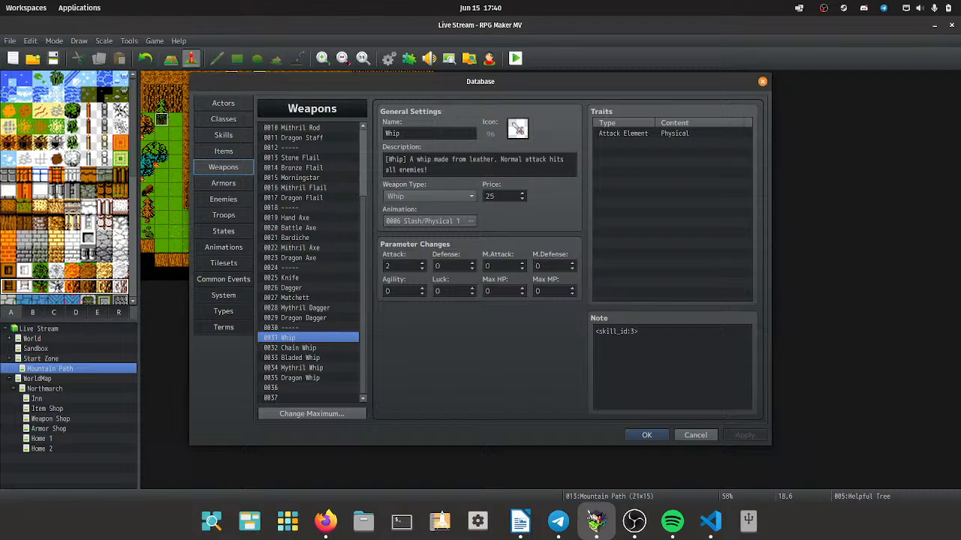
left_click(223, 295)
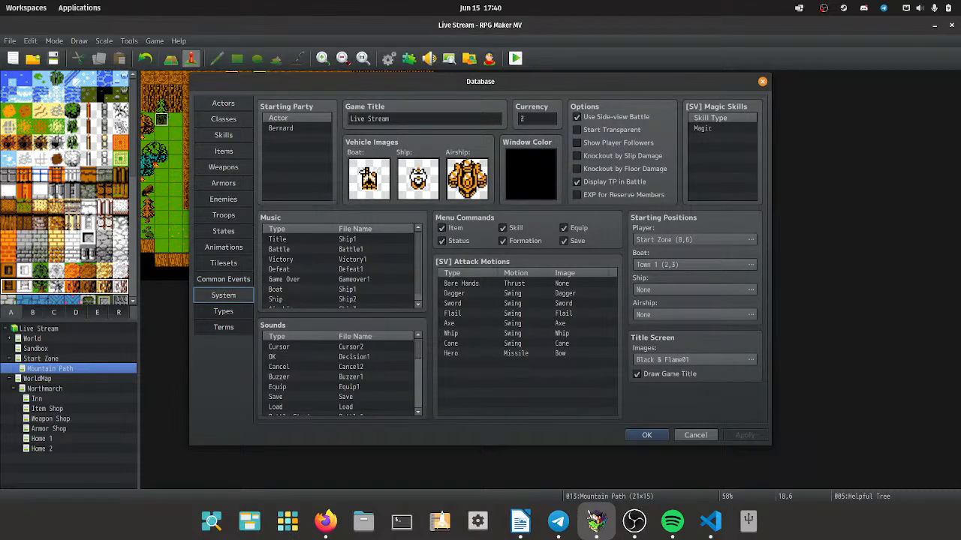
left_click(424, 119)
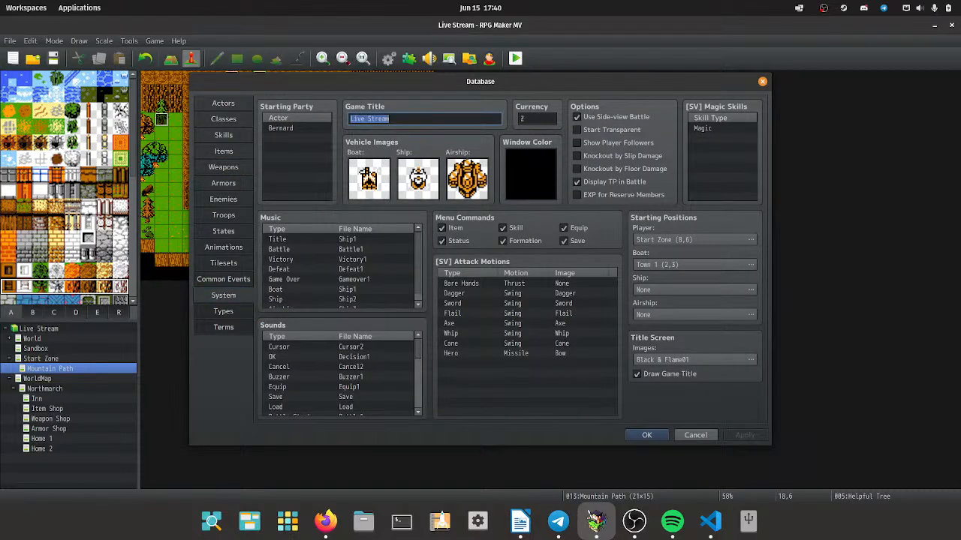
type("A Friend")
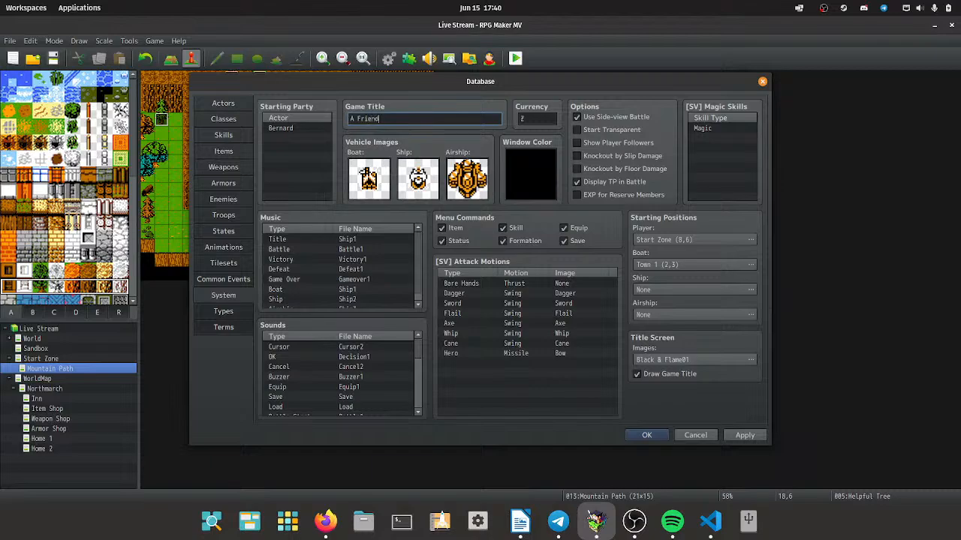
type("ly Conversation")
left_click(631, 433)
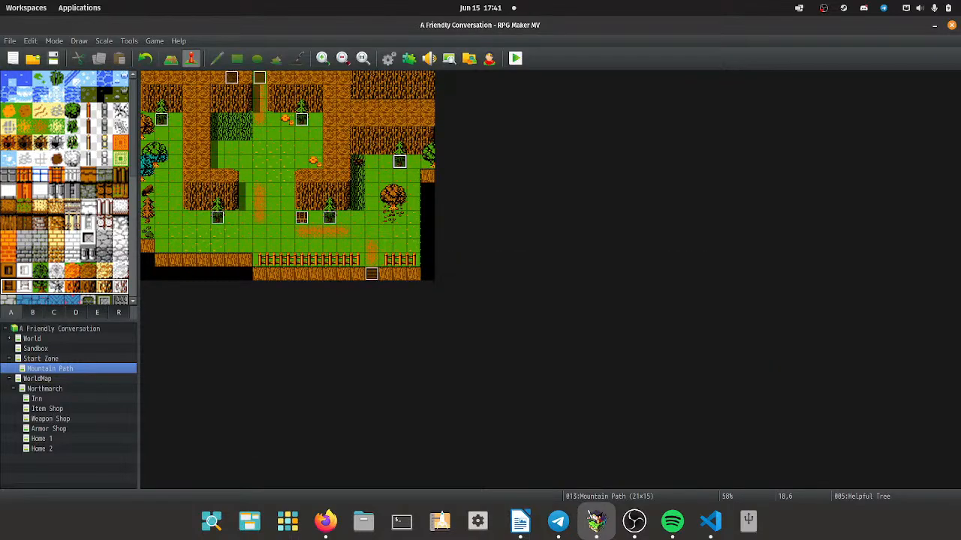
Review the Mountain Path, Start Zone and WorldMap maps, including the full extent of the world map.
key("ctrl+plus")
key("ctrl+plus")
key("ctrl+plus")
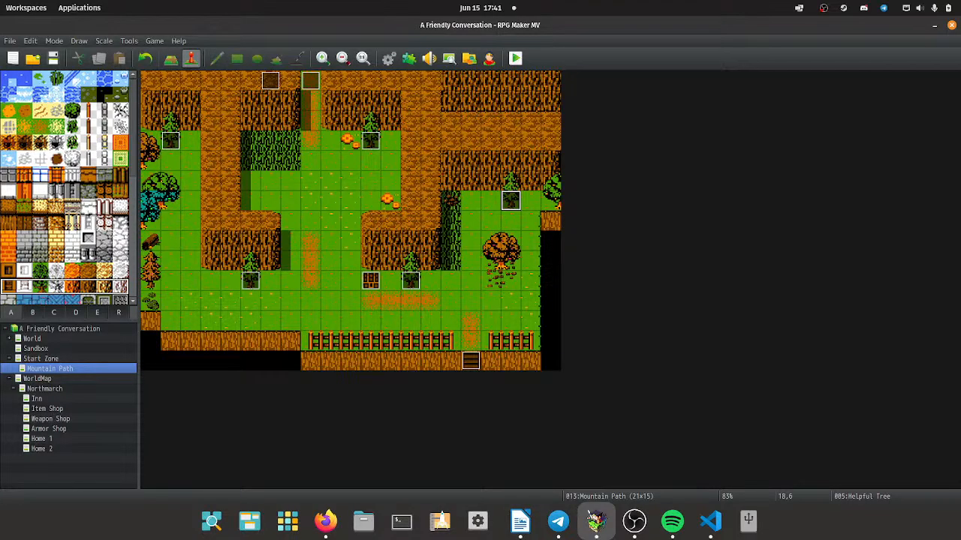
left_click(41, 358)
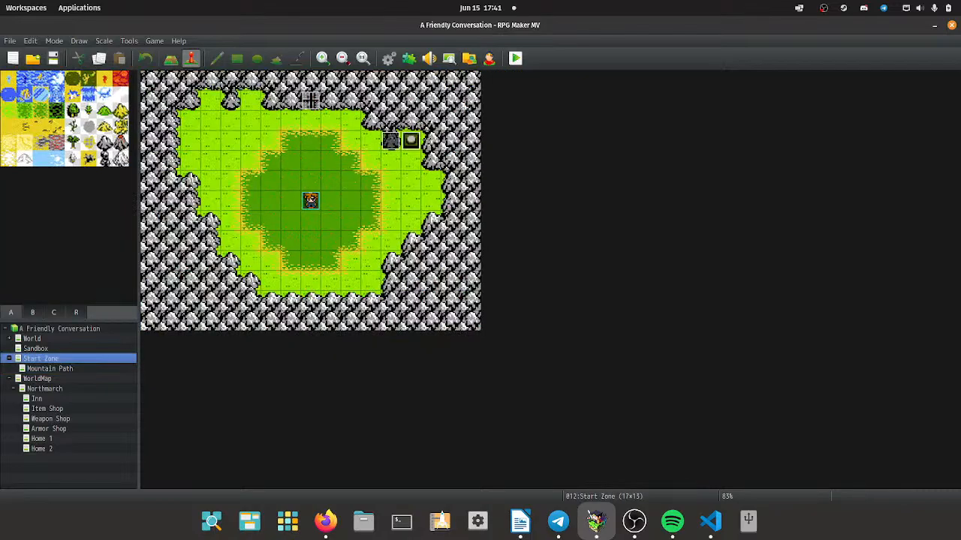
left_click(49, 368)
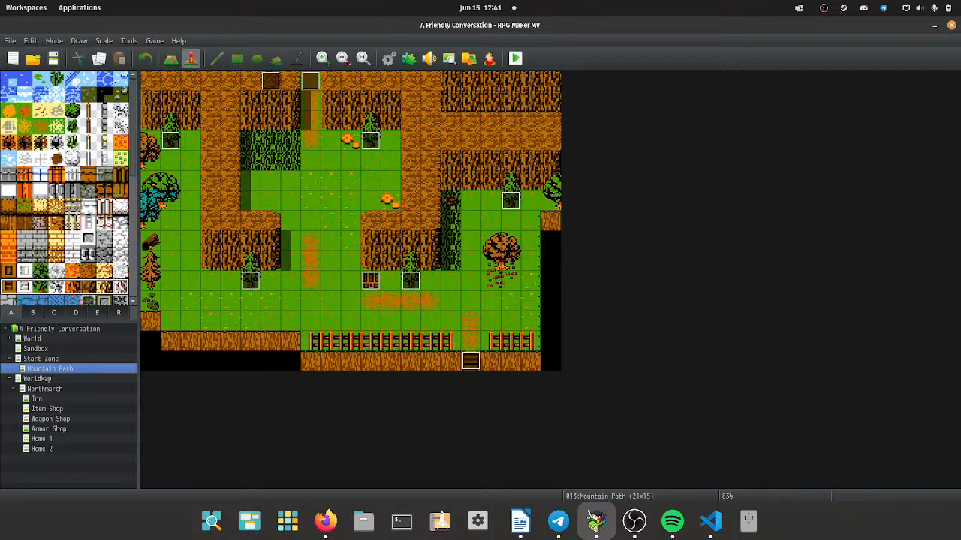
left_click(36, 379)
scroll(546, 275, "down", 8, "ctrl")
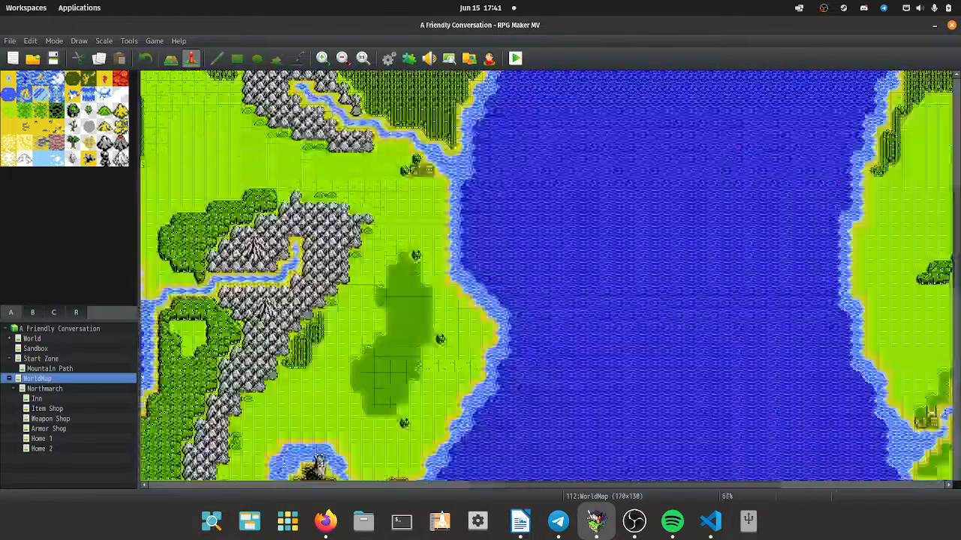
scroll(545, 275, "down", 2, "ctrl")
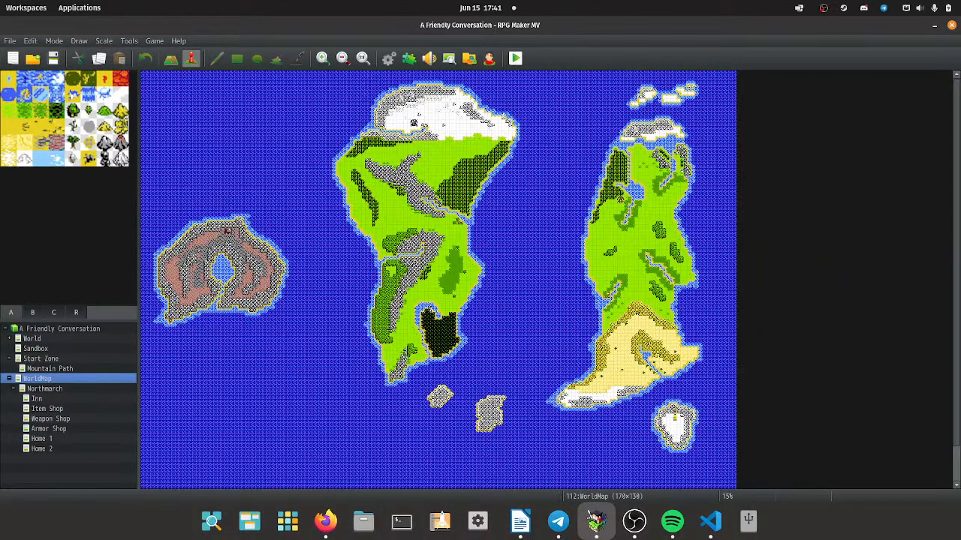
Review the Northmarch town map and its inn, shop and home interiors, ending with a closer view of Home 2.
left_click(44, 388)
scroll(545, 275, "up", 4, "ctrl")
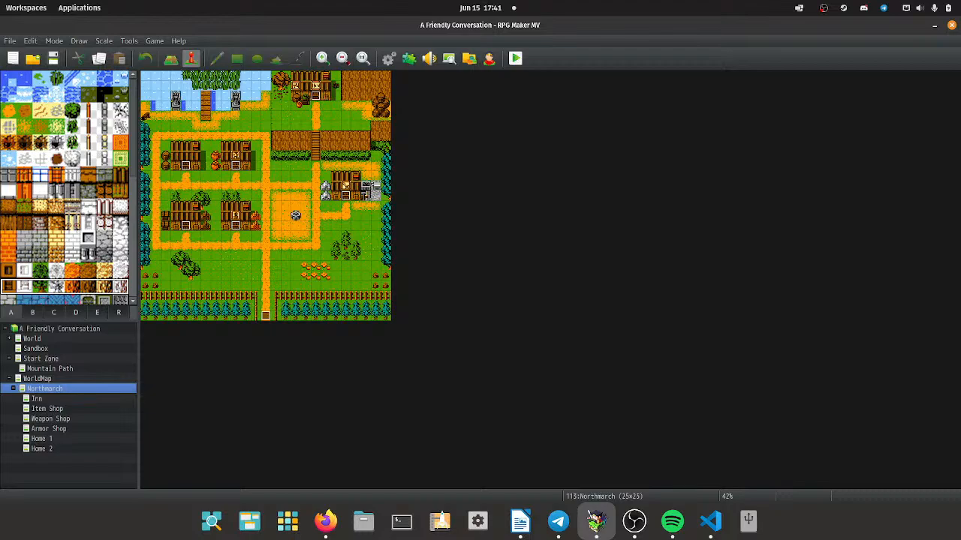
left_click(37, 398)
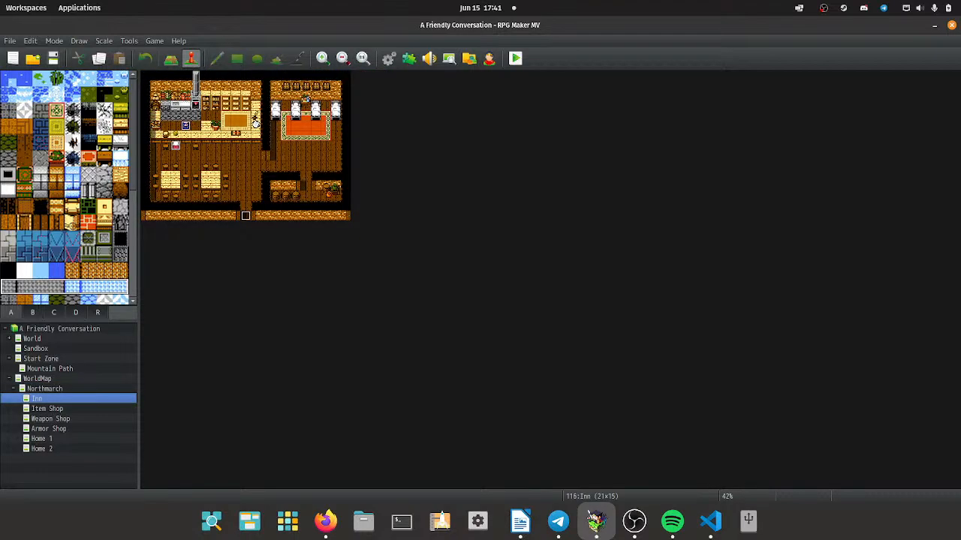
left_click(47, 408)
left_click(50, 419)
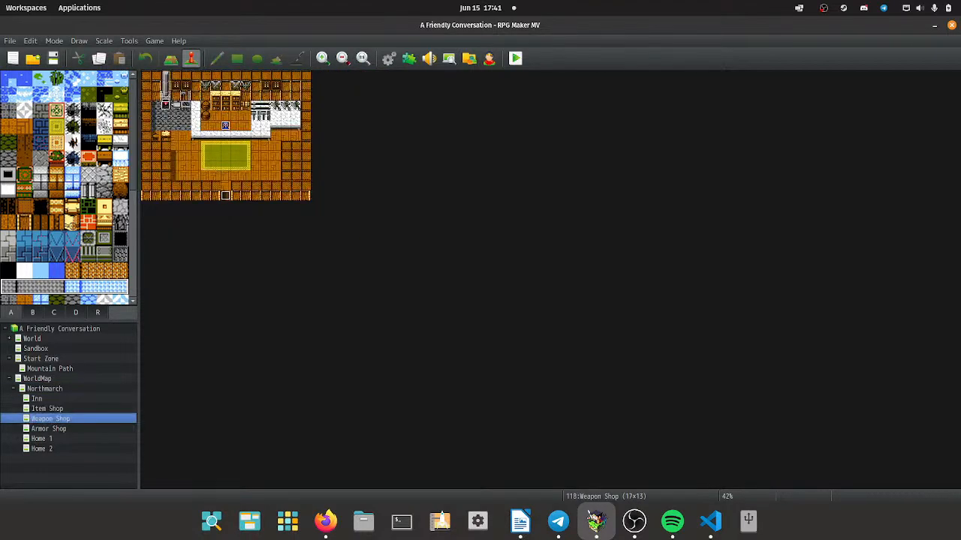
left_click(48, 429)
left_click(41, 438)
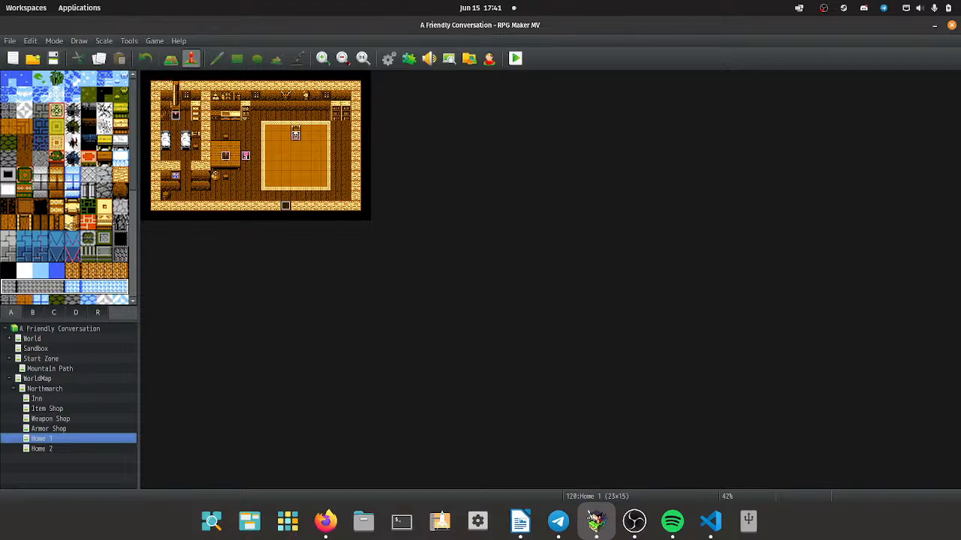
left_click(41, 448)
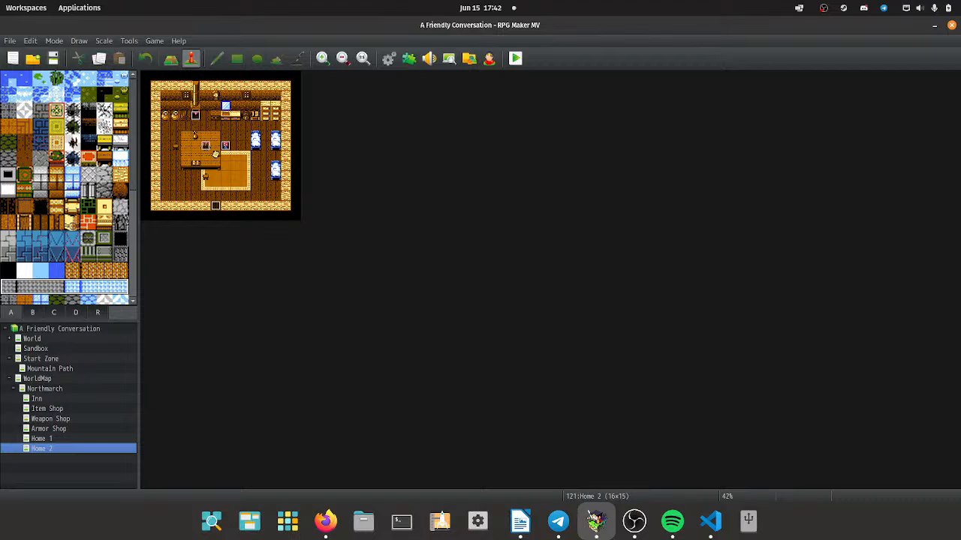
key("ctrl+plus")
key("ctrl+plus")
key("ctrl+plus")
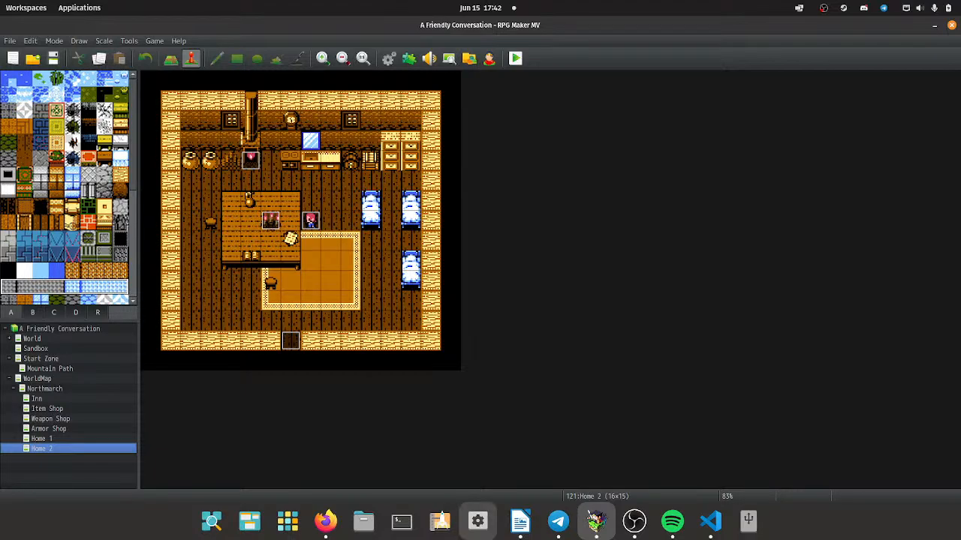
Launch a playtest of the project and start a new game in full screen.
left_click(515, 58)
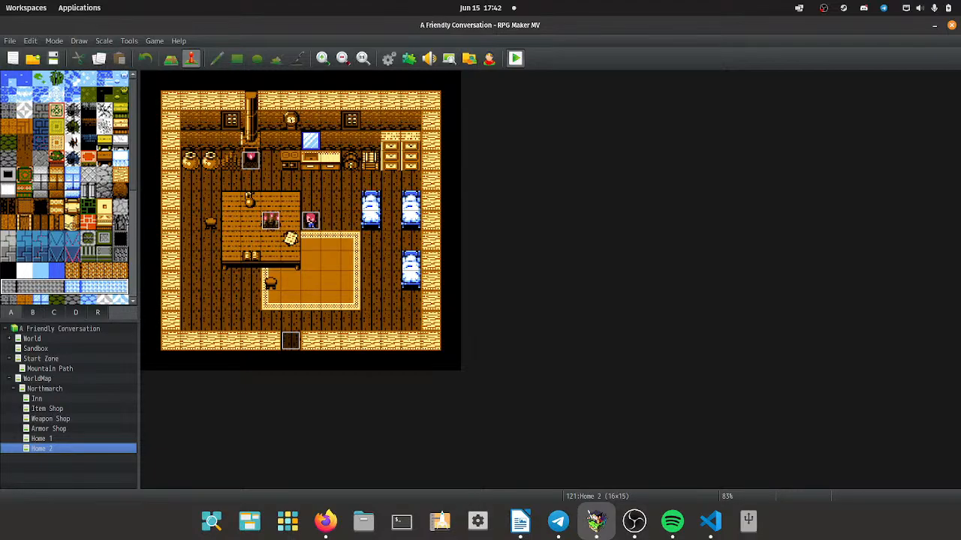
left_click(449, 280)
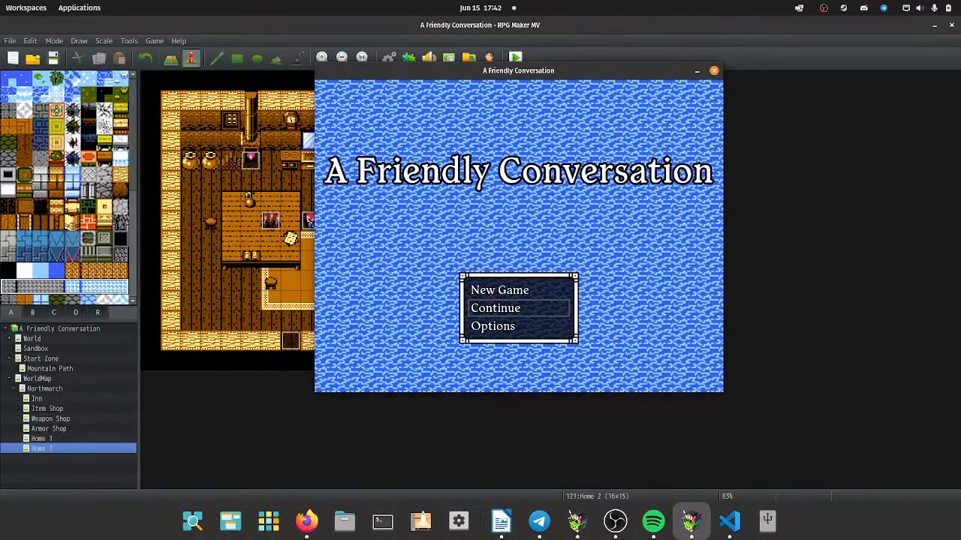
left_click(653, 521)
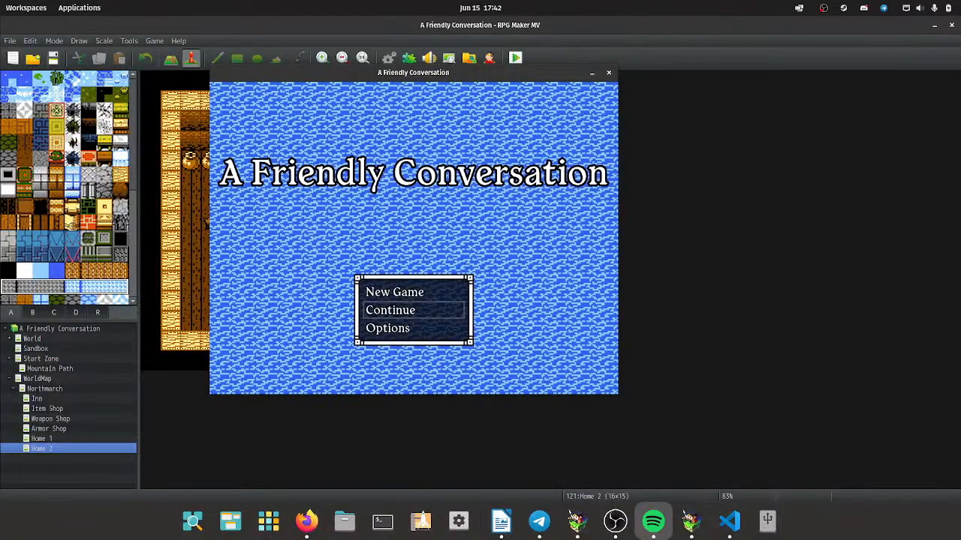
left_click_drag(413, 72, 446, 70)
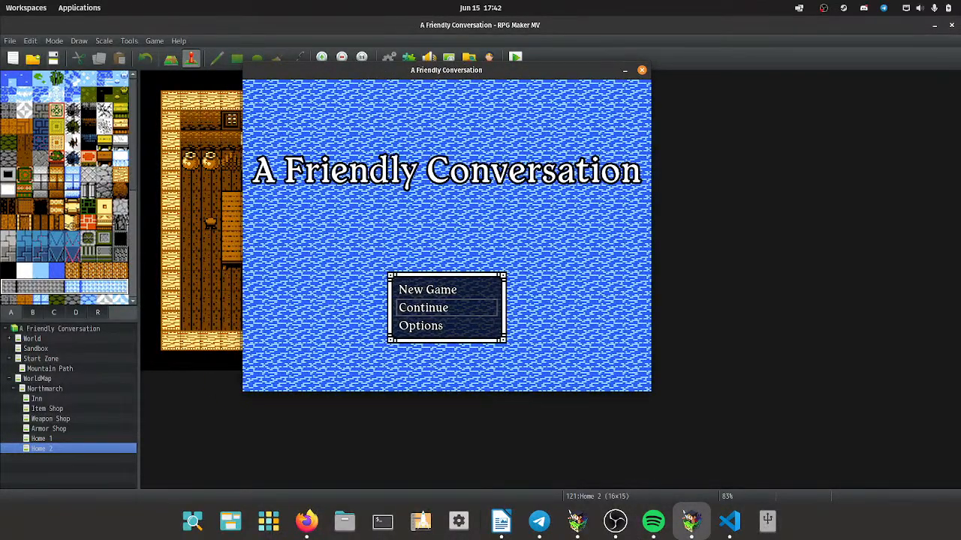
key("Up")
key("Return")
key("F4")
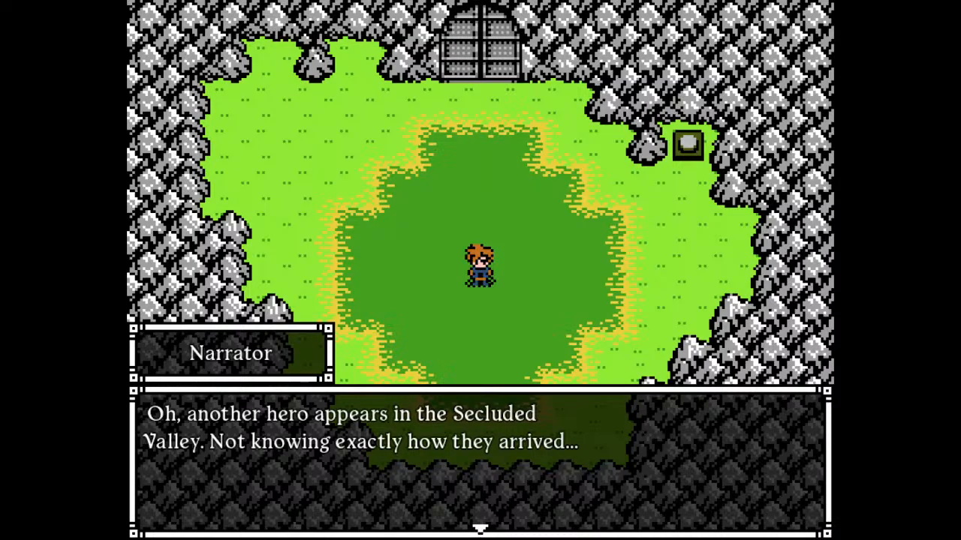
Read through the opening dialogue between the narrator and the hero until the hero can be moved.
key("Return")
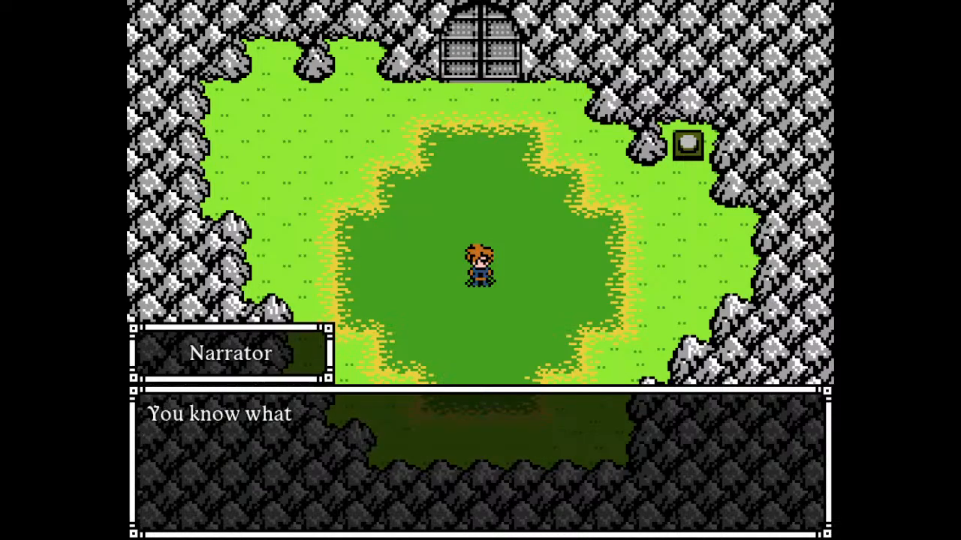
key("Return")
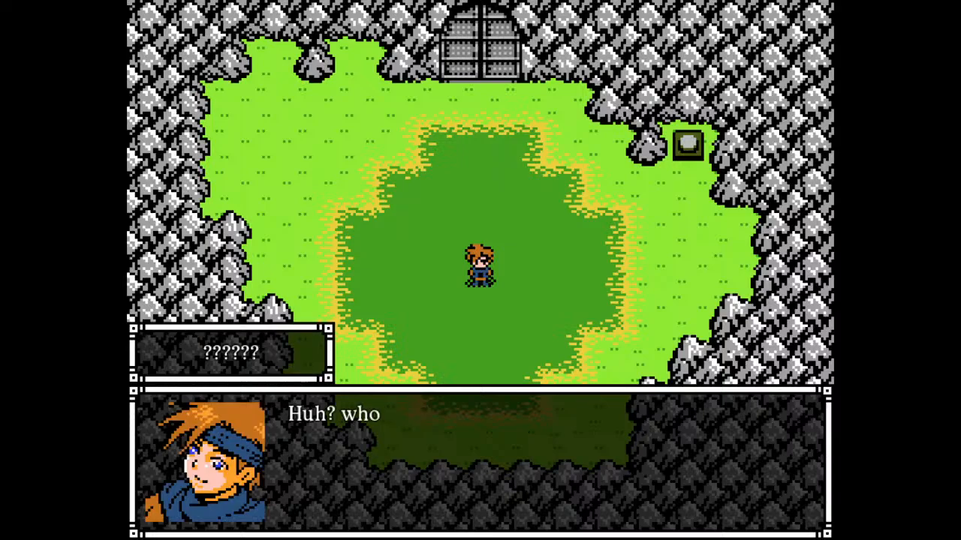
key("Return")
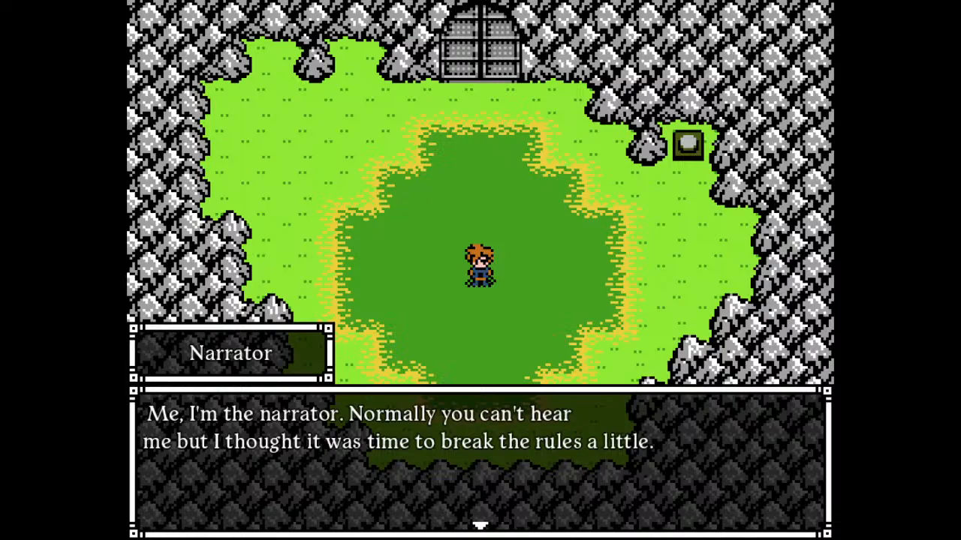
key("Return")
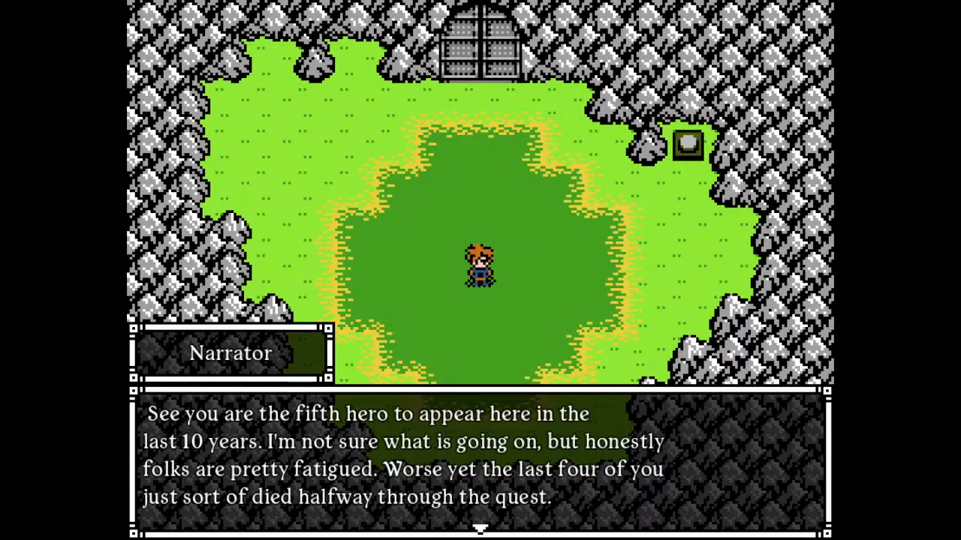
key("Return")
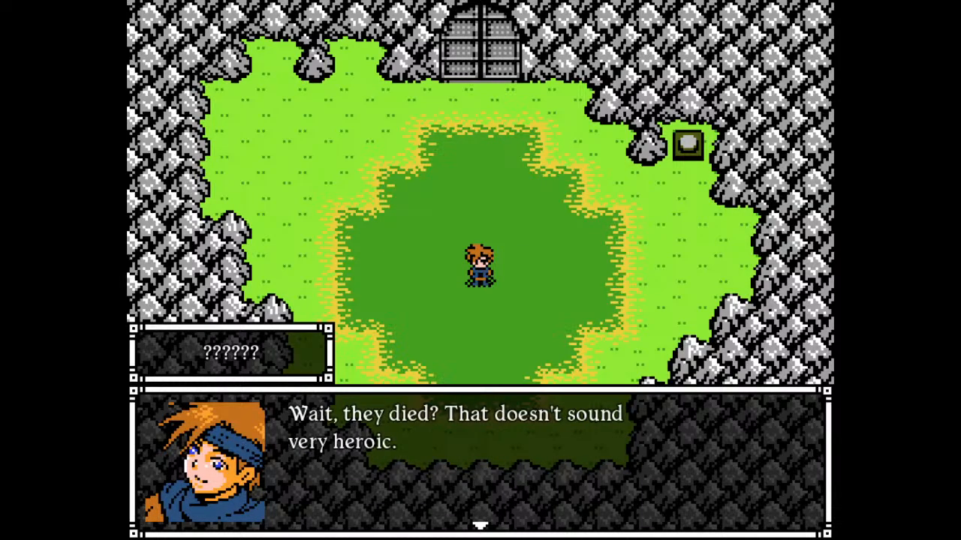
key("Return")
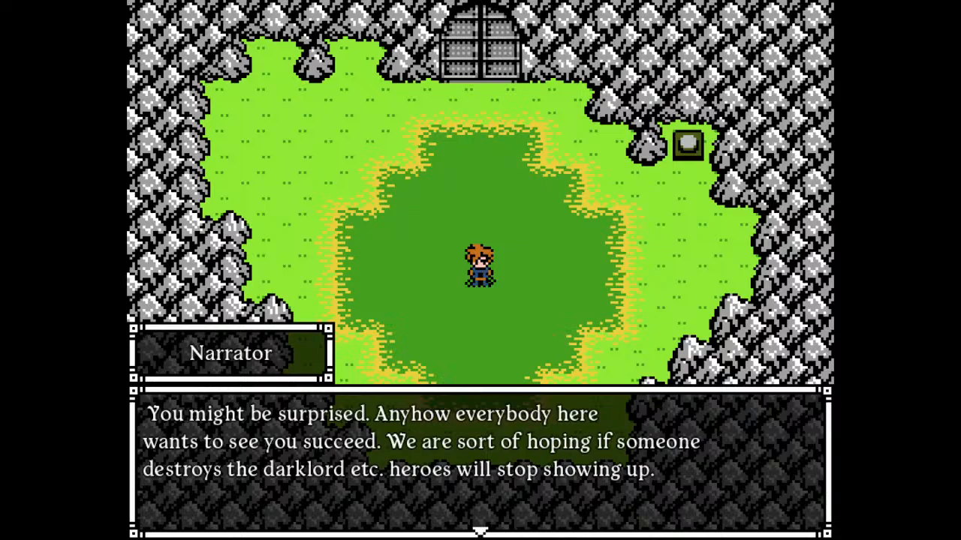
key("Return")
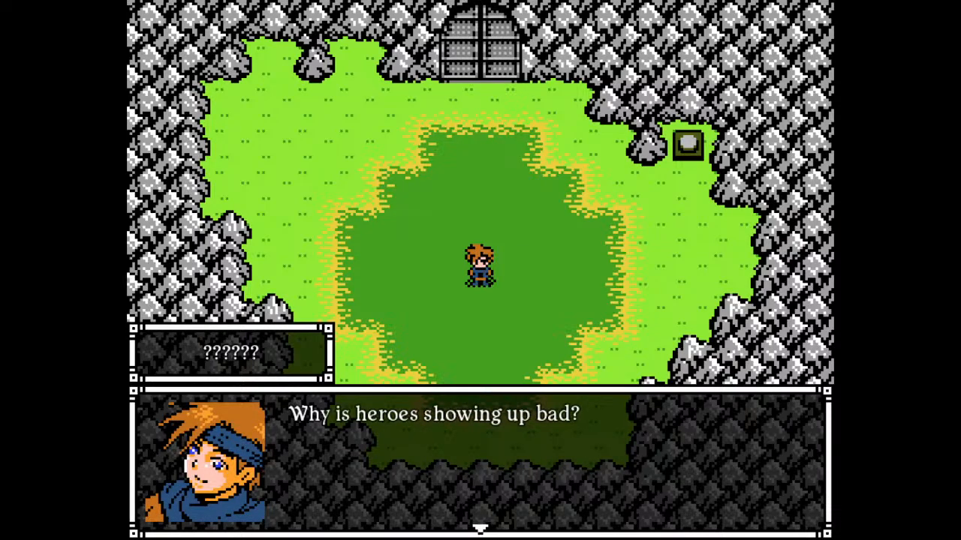
key("Return")
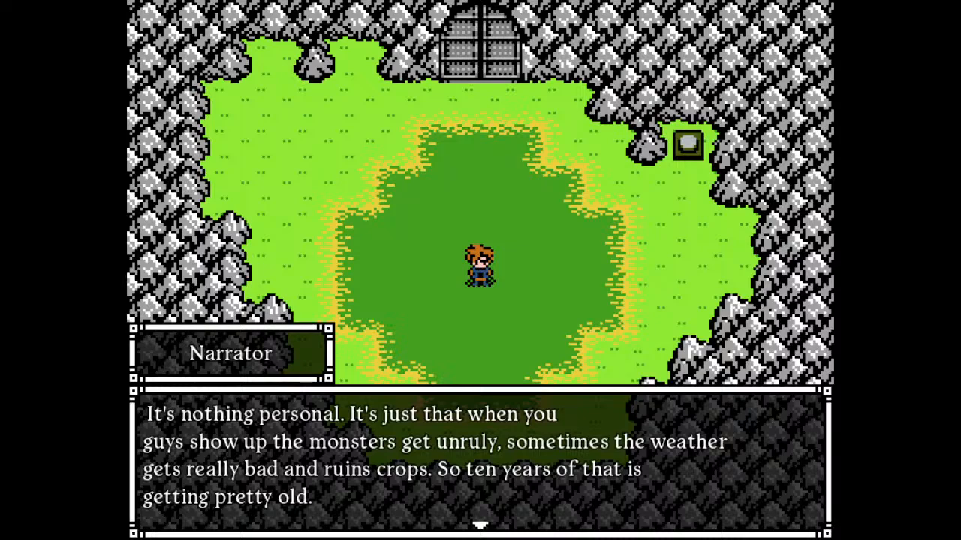
key("Return")
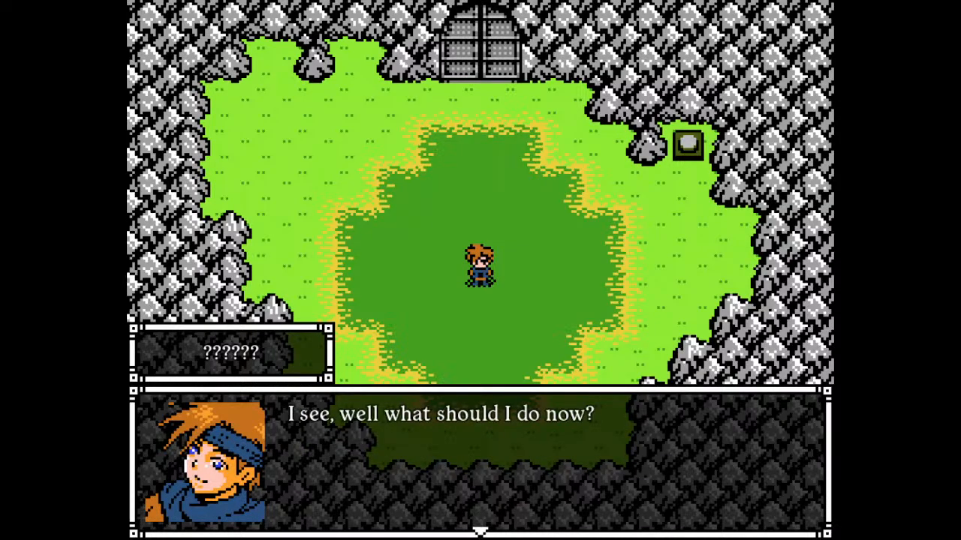
key("Return")
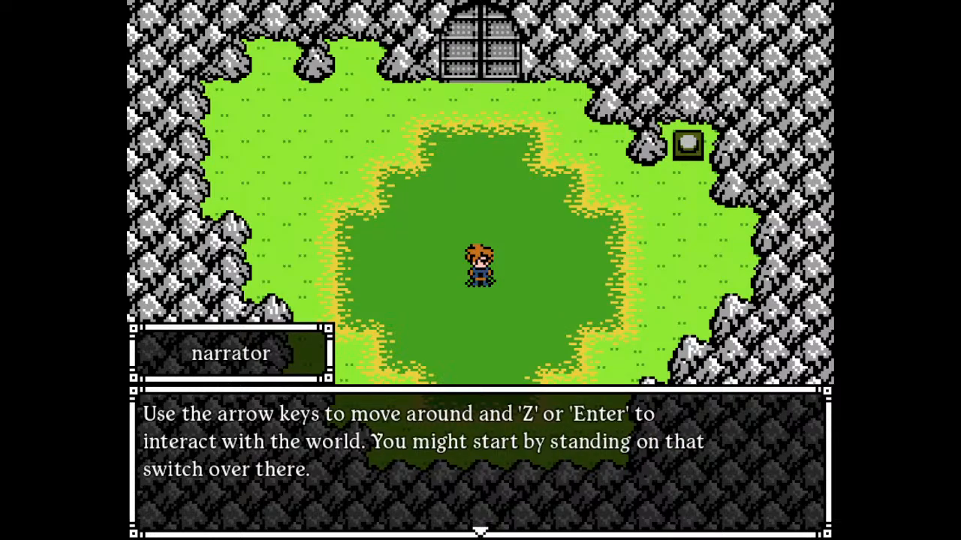
key("Return")
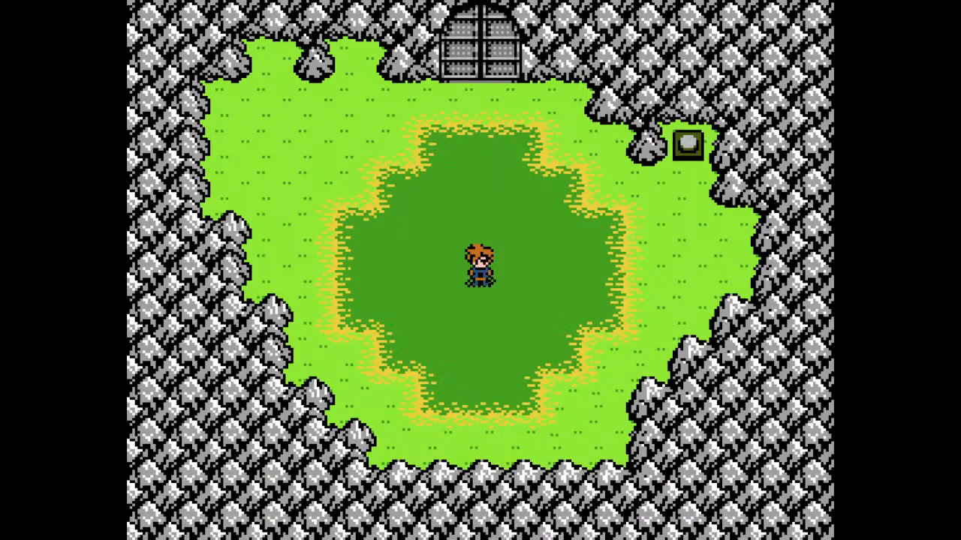
Walk the hero across the valley onto the stone switch beside the northeastern mountains.
key("Right")
key("Right")
key("Right")
key("Right")
key("Right")
key("Right")
key("Up")
key("Up")
key("Up")
key("Up")
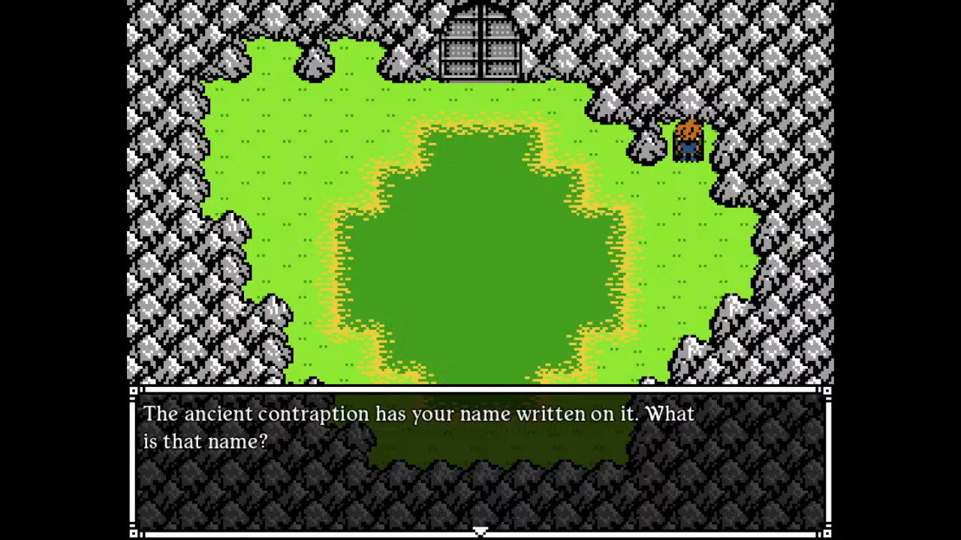
Continue past the switch's name question and accept the preset hero name.
key("Return")
key("Left")
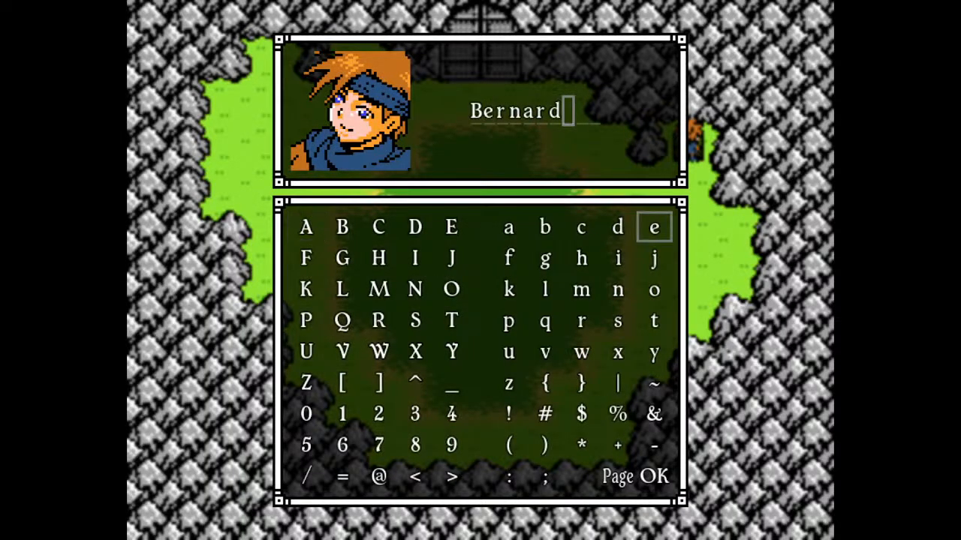
key("Up")
key("Return")
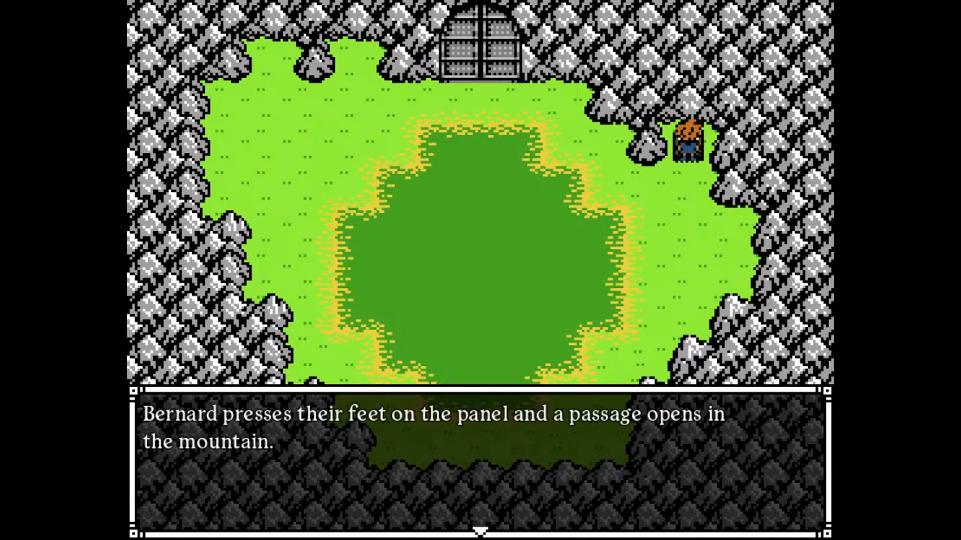
Dismiss the mountain passage message and walk the hero through the opened doorway in the mountain.
key("Return")
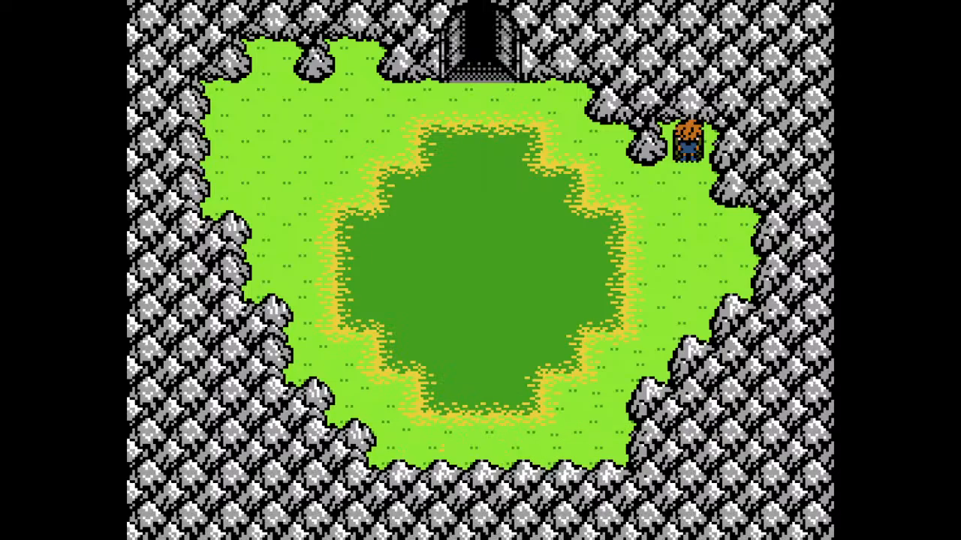
key("Down")
key("Left")
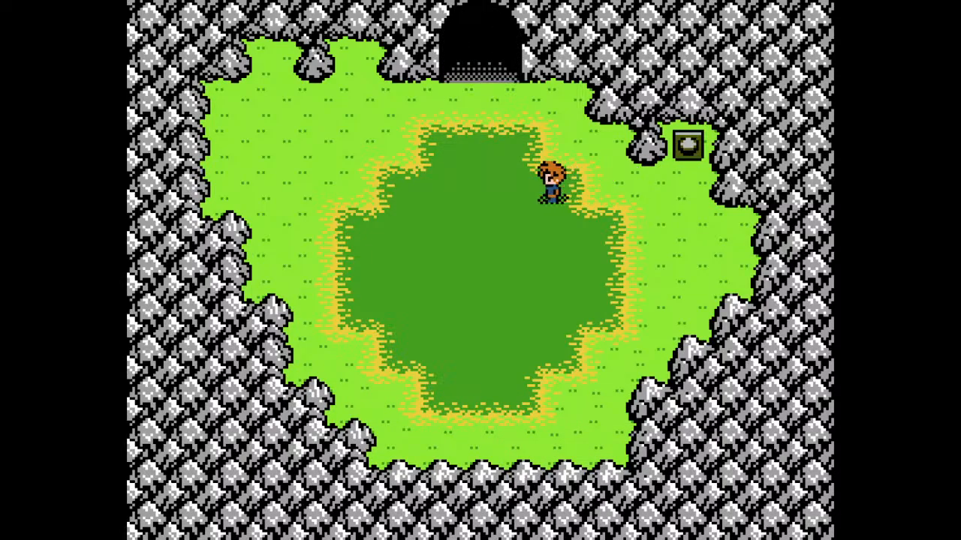
key("Up")
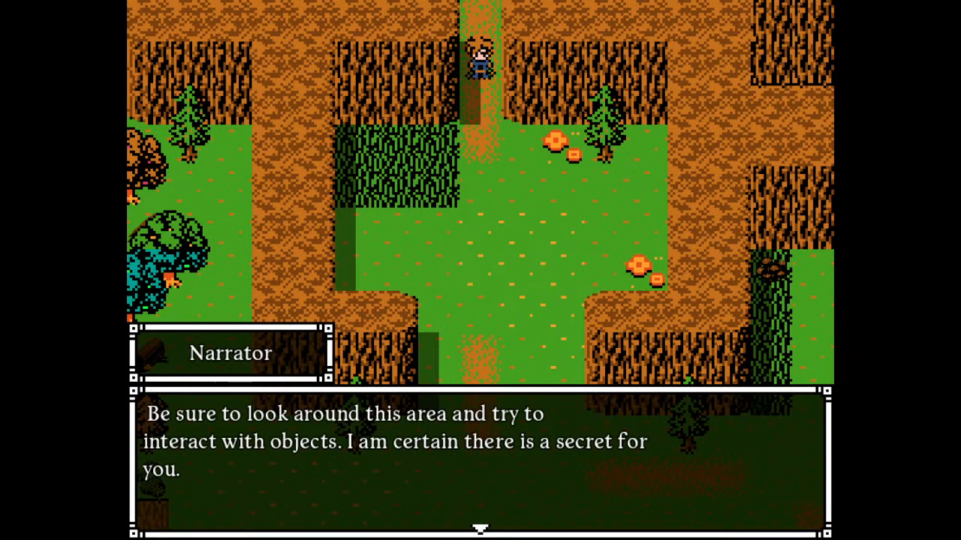
Dismiss the narrator's hint, walk to the pine beside the orange flowers and read through its equipment tip.
key("Return")
key("Down")
key("Down")
key("Down")
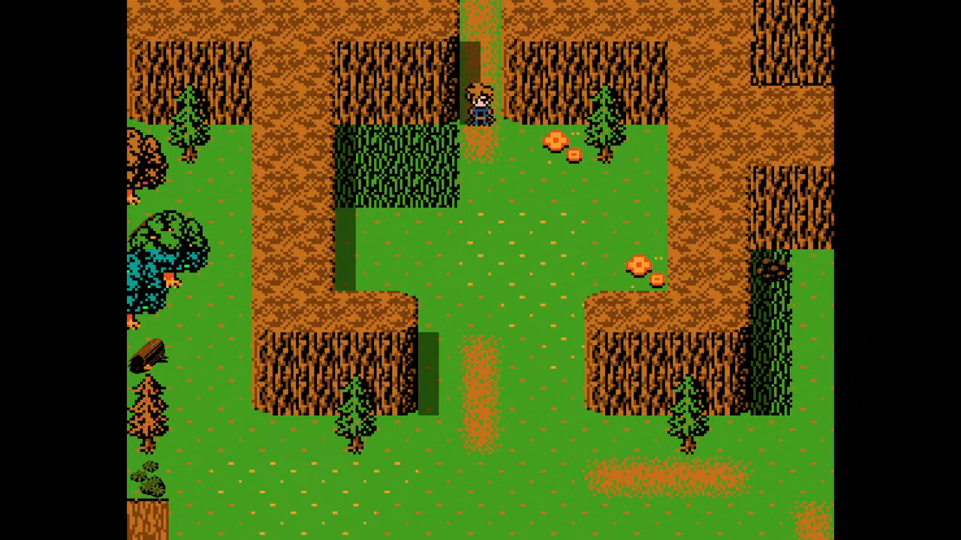
key("Right")
key("Right")
key("Right")
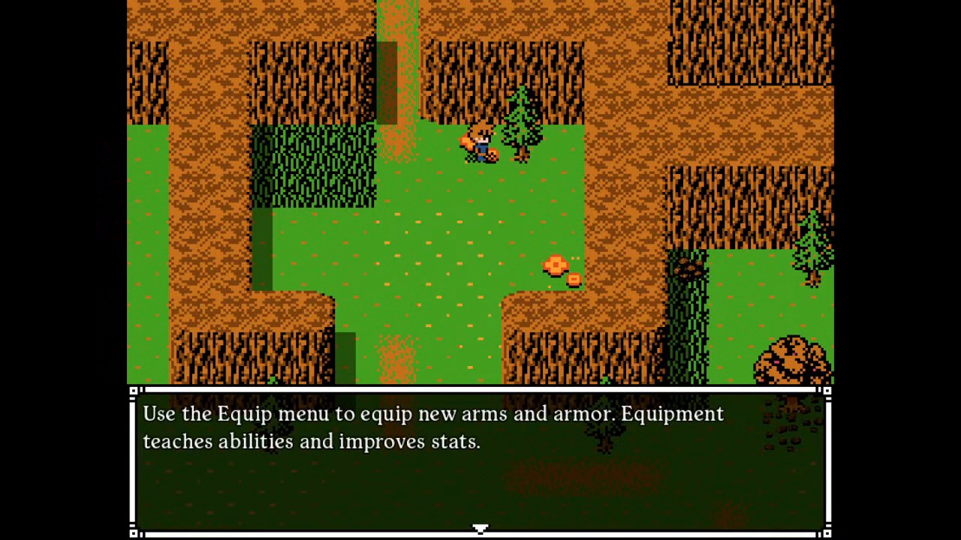
key("Return")
Walk the hero south out of the clearing to the pine below the western cliff and read its ability tip.
key("Left")
key("Down")
key("Down")
key("Down")
key("Down")
key("Down")
key("Down")
key("Down")
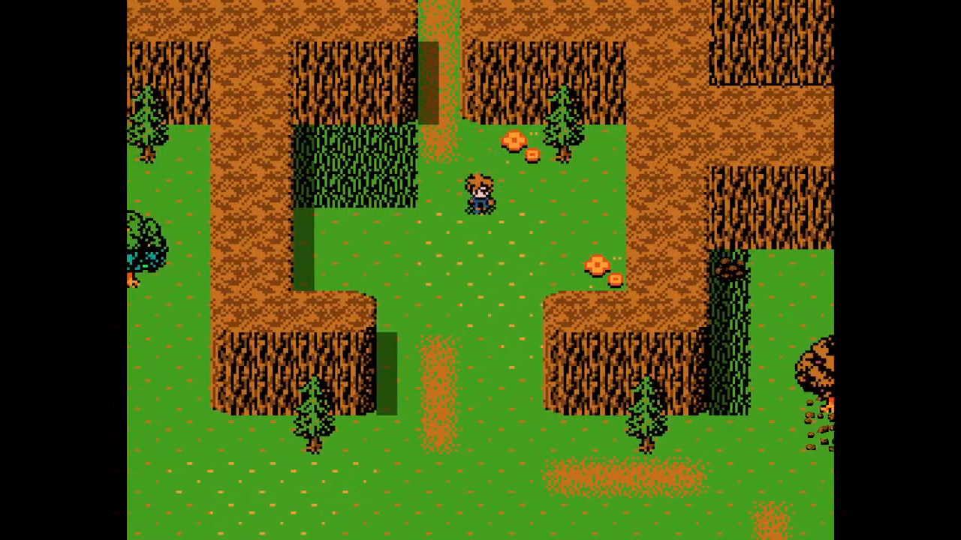
key("Down")
key("Left")
key("Left")
key("Left")
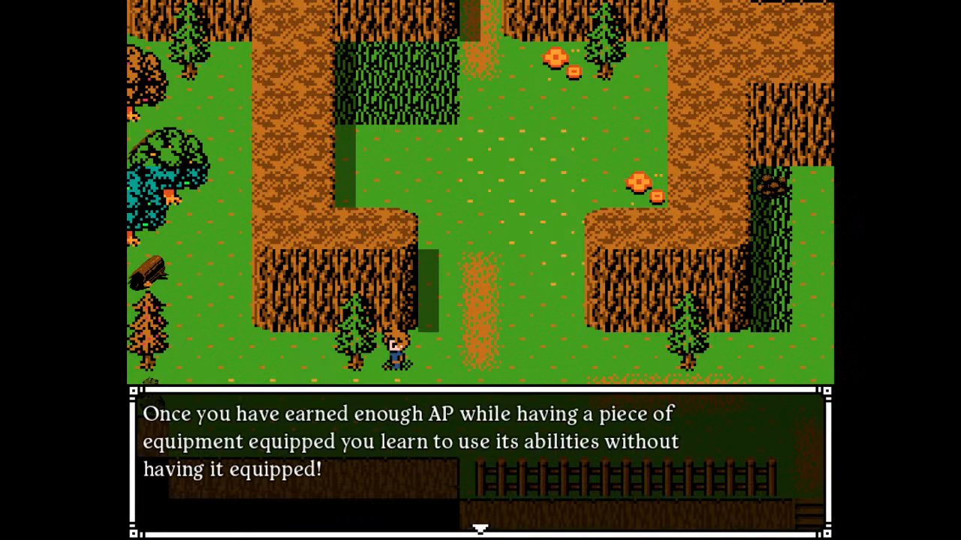
key("Return")
Examine the pine below the eastern cliff and the pine in the northeastern clearing, reading both tips.
key("Right")
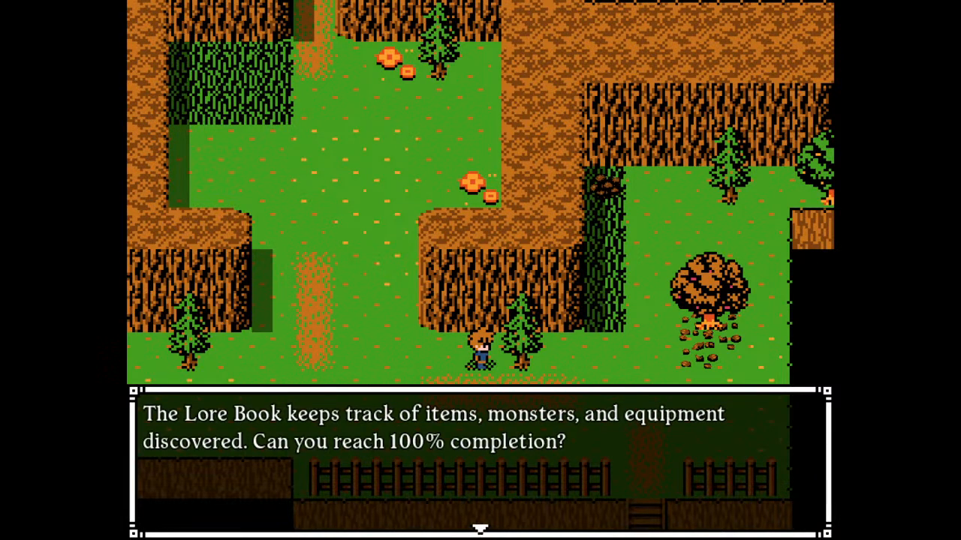
key("Return")
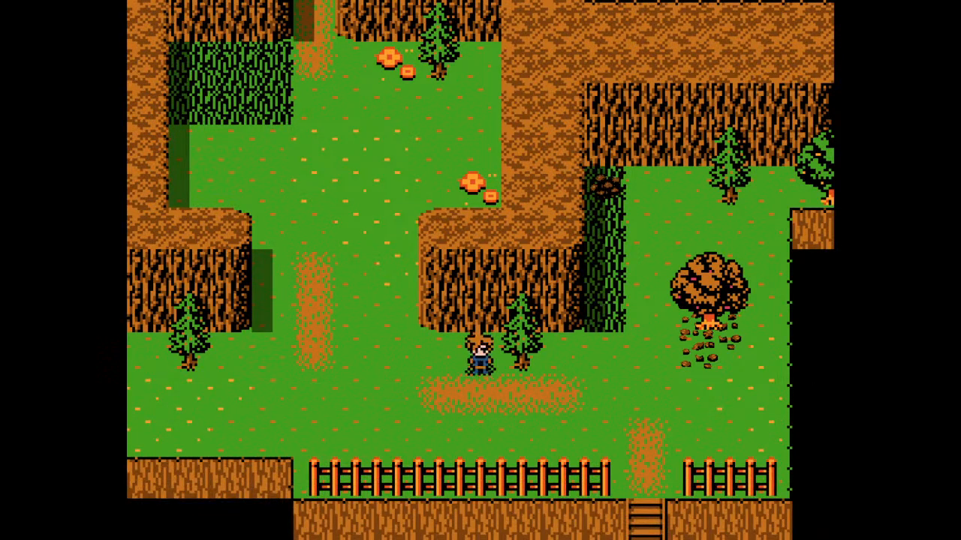
key("Down")
key("Right")
key("Up")
key("Right")
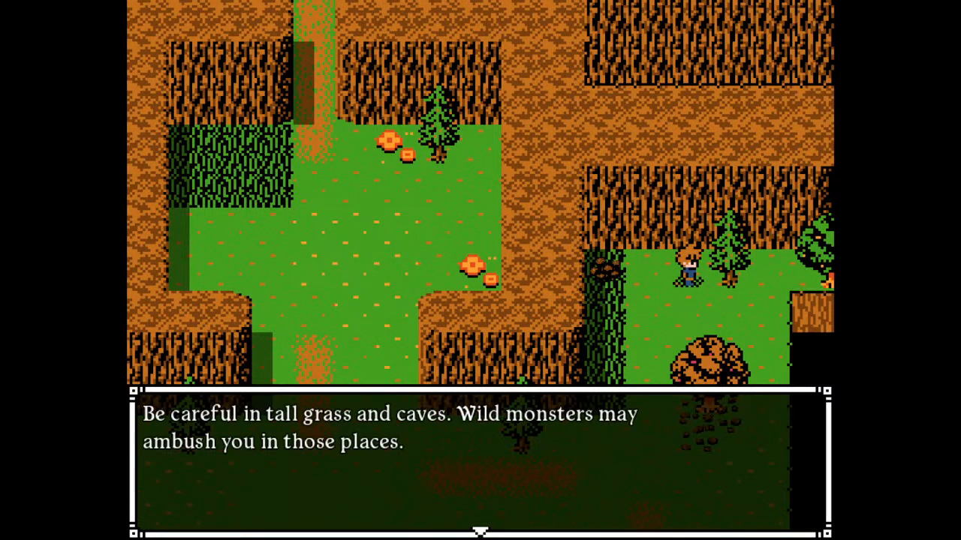
key("Return")
Walk the hero back west to the pine in the northwestern clearing, examine it and read through all its messages.
key("Left")
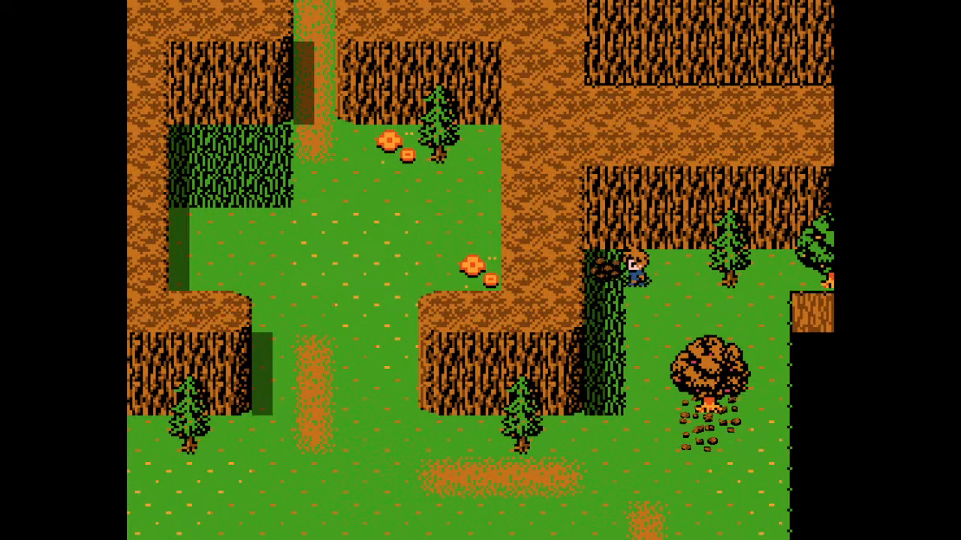
key("Down")
key("Left")
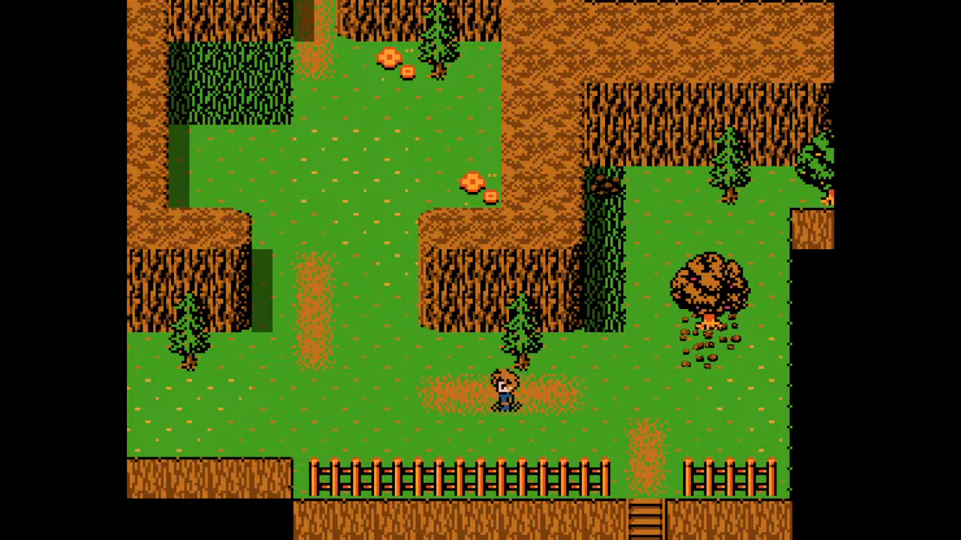
key("Up")
key("Up")
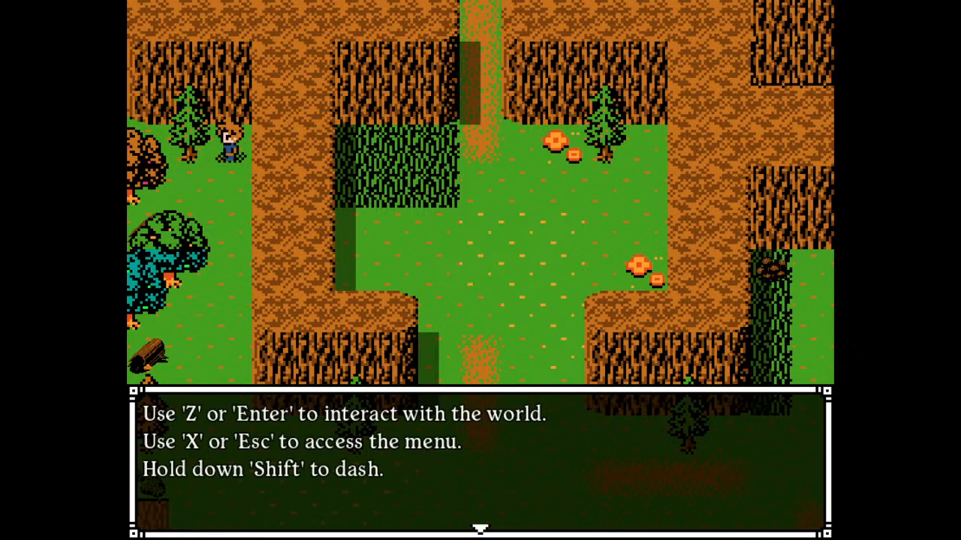
key("Return")
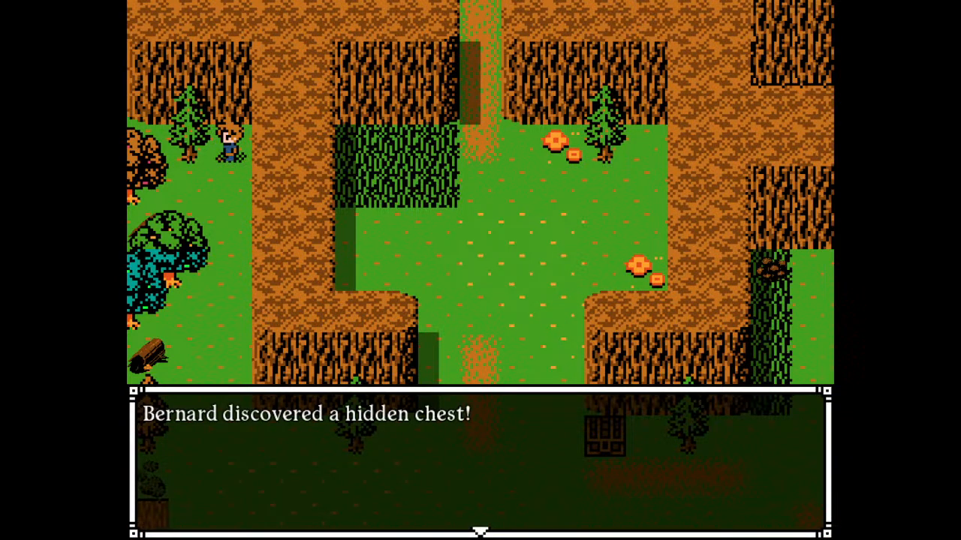
key("Return")
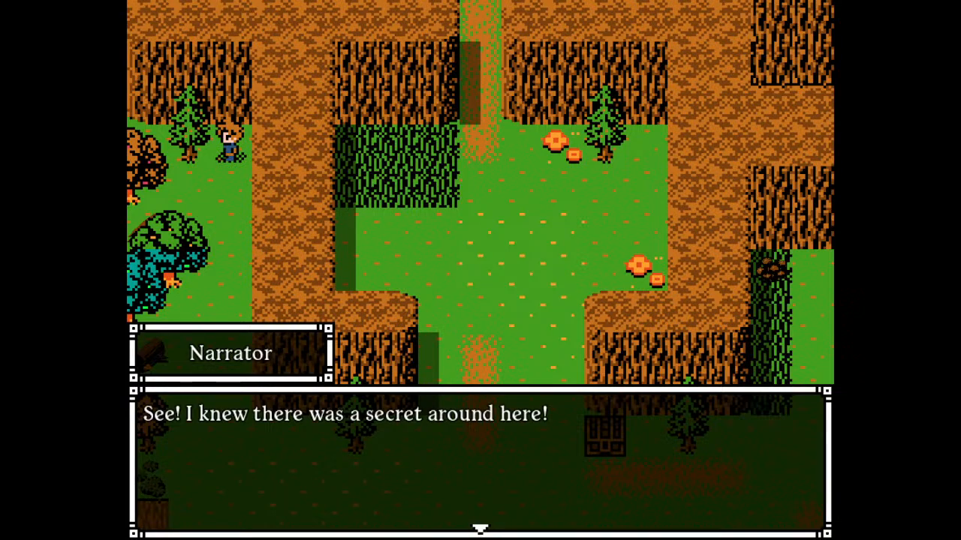
key("Return")
Walk to the chest below the eastern cliff and open it to collect the whip.
key("Down")
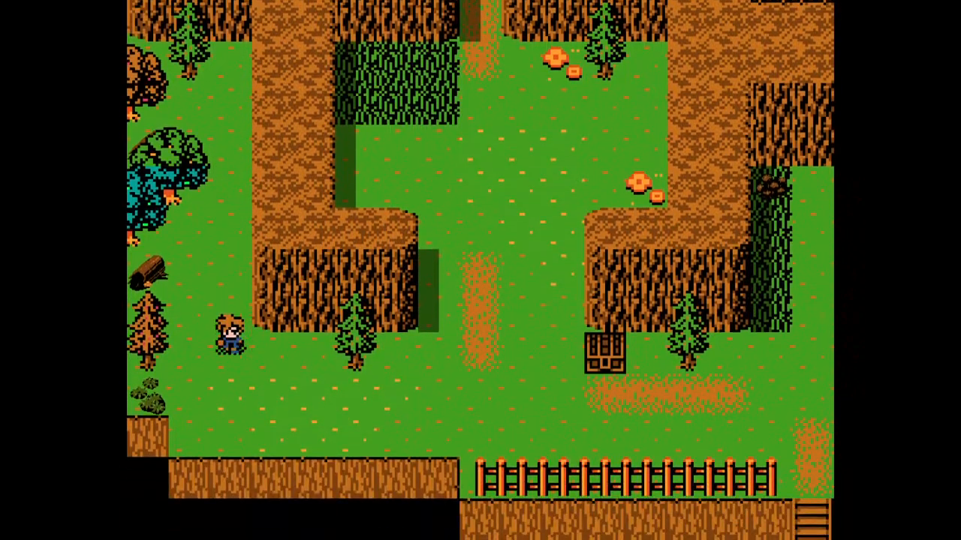
key("Right")
key("Right")
key("Up")
key("Return")
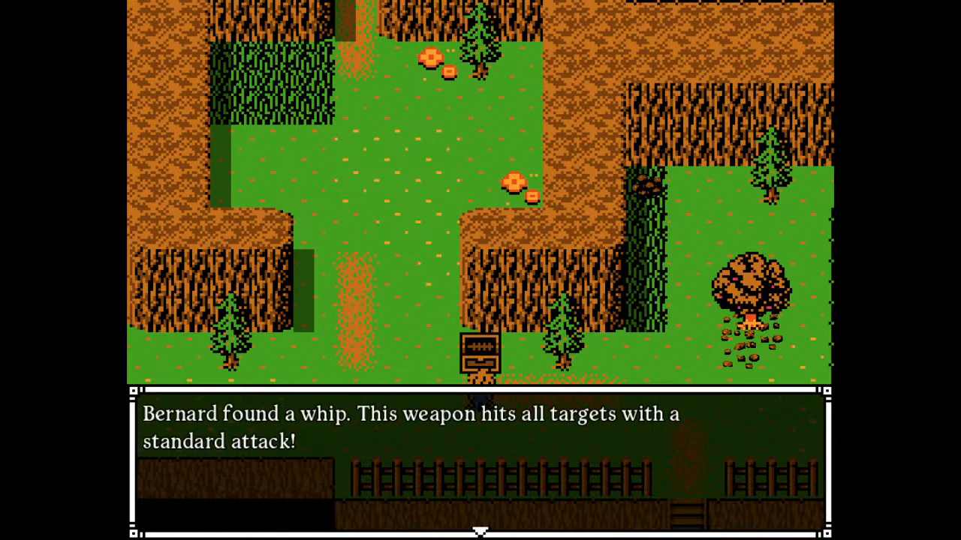
key("Return")
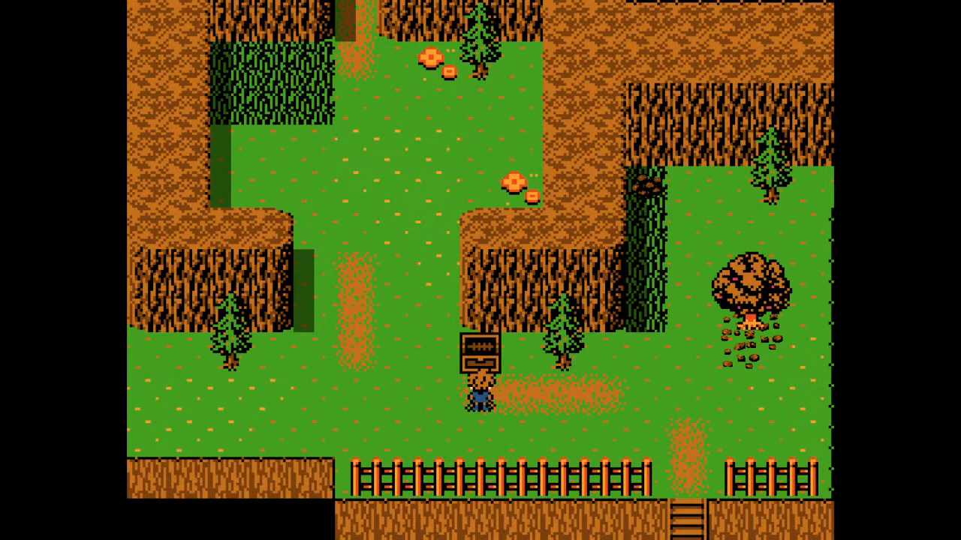
Check the hero's weapon slot in the equipment screen for available replacements, leaving the Short Sword equipped, and return to the map.
key("Right")
key("Escape")
key("Down")
key("Down")
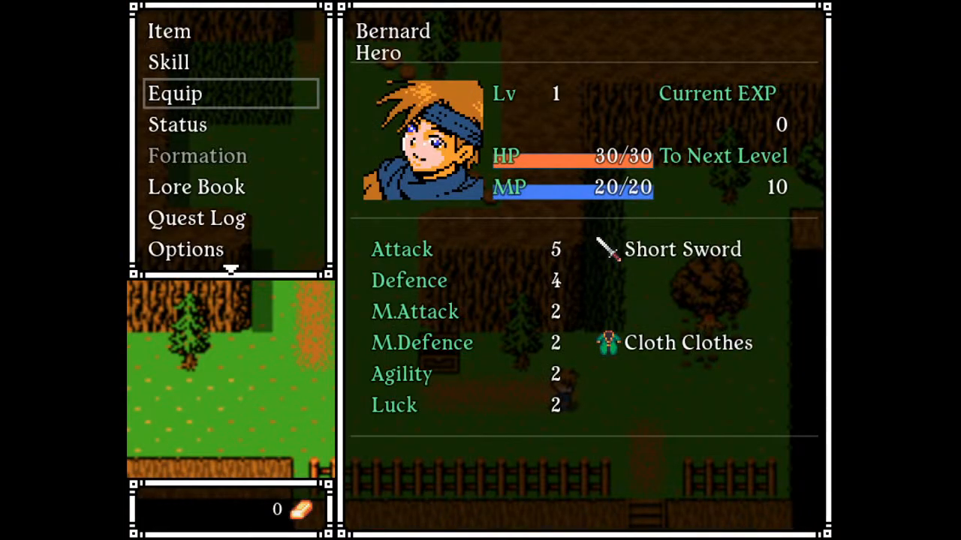
key("Return")
key("Right")
key("Left")
key("Return")
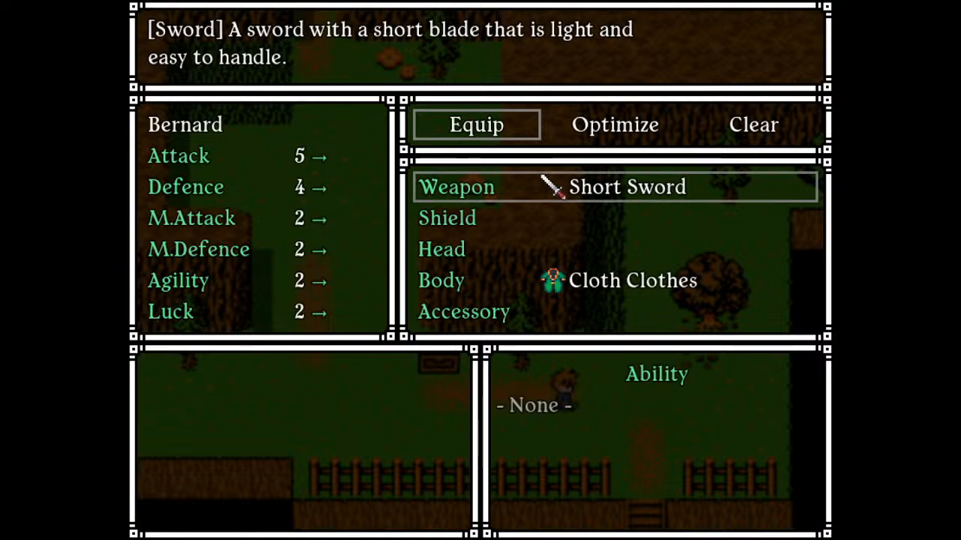
key("Return")
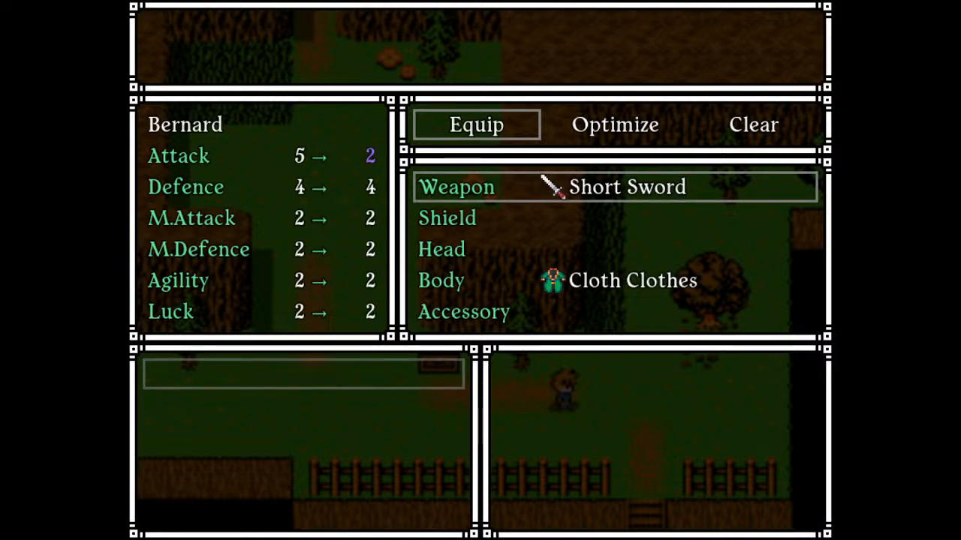
key("Escape")
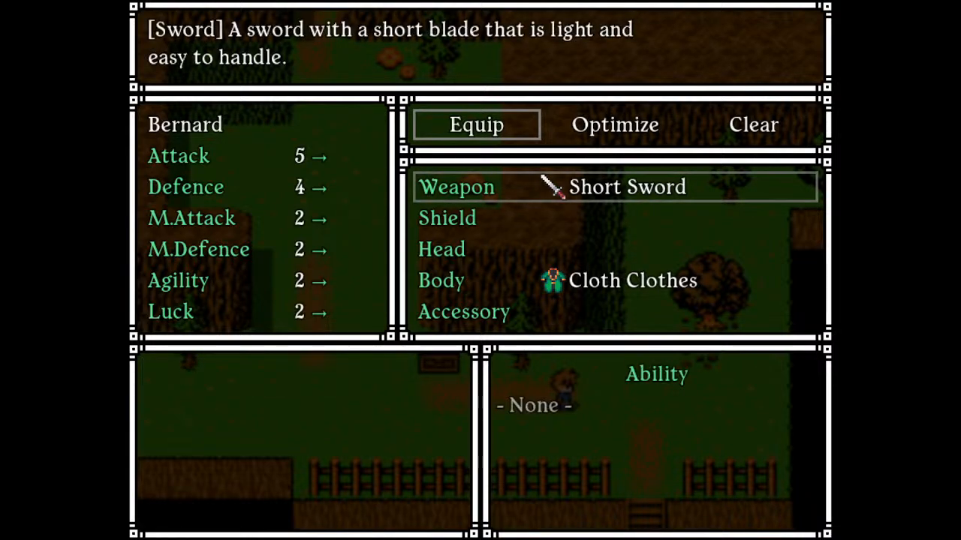
key("Escape")
key("Escape")
key("Escape")
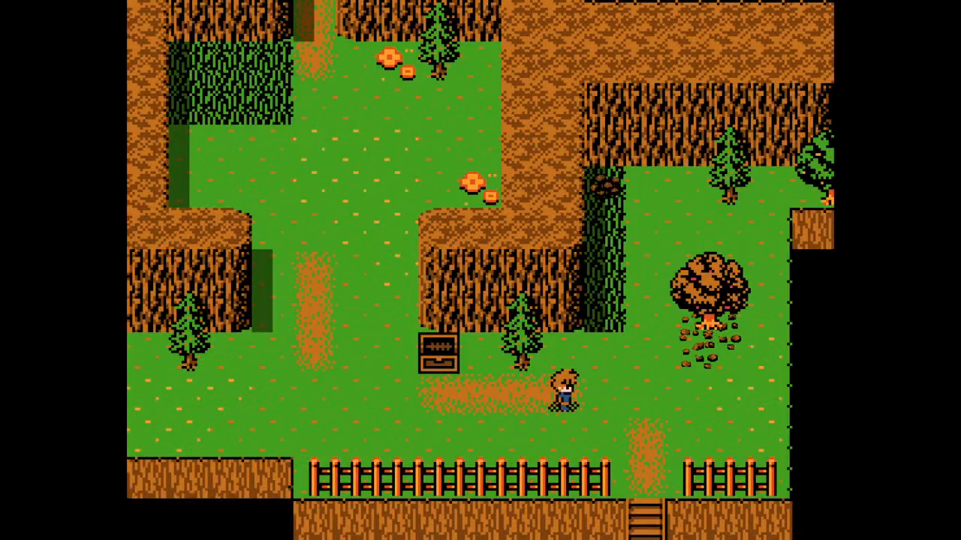
Walk the hero through the fence gap and down the southern stairs to leave the mountain path.
key("Right")
key("Right")
key("Right")
key("Left")
key("Left")
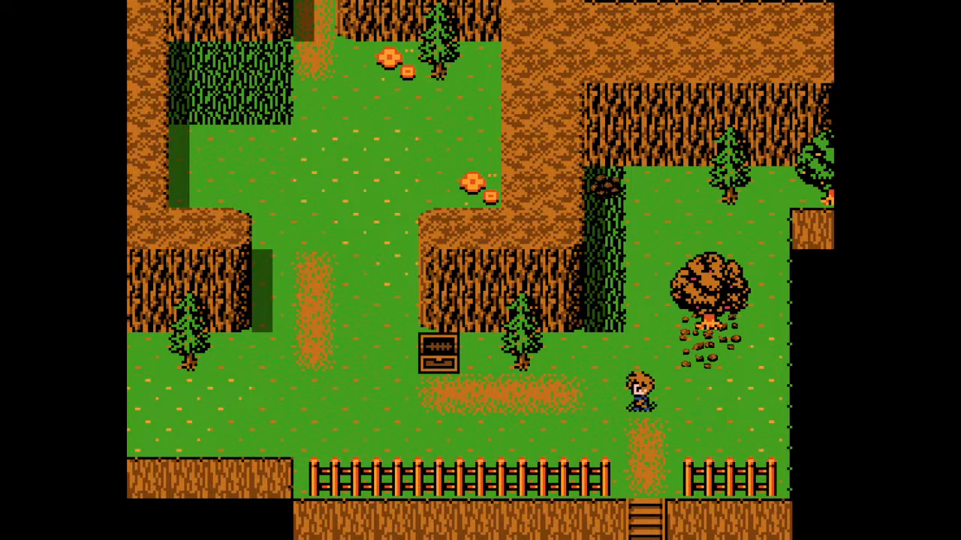
key("Down")
key("Right")
key("Down")
key("Down")
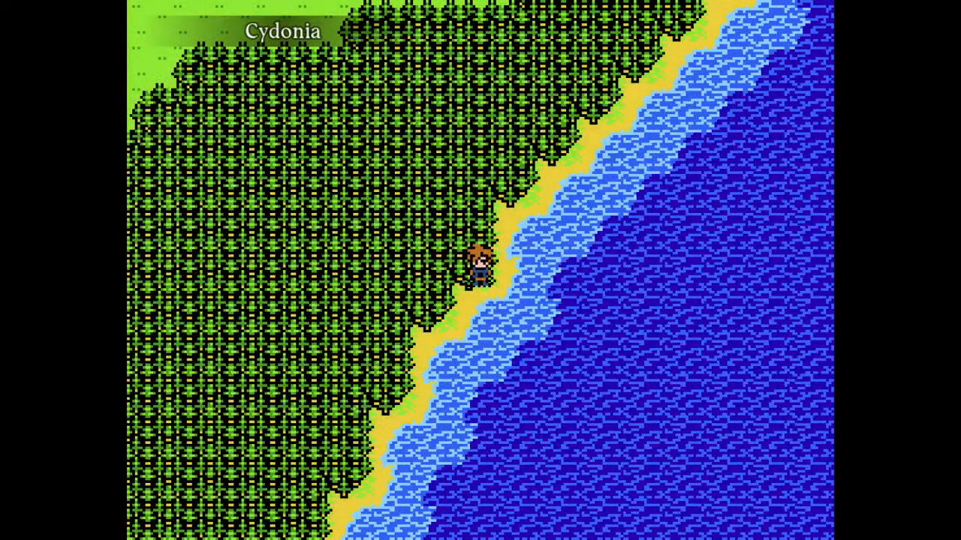
Walk the hero from the coast north through the forest on the world map.
key("Left")
key("Left")
key("Up")
key("Up")
key("Up")
key("Up")
key("Up")
key("Up")
key("Up")
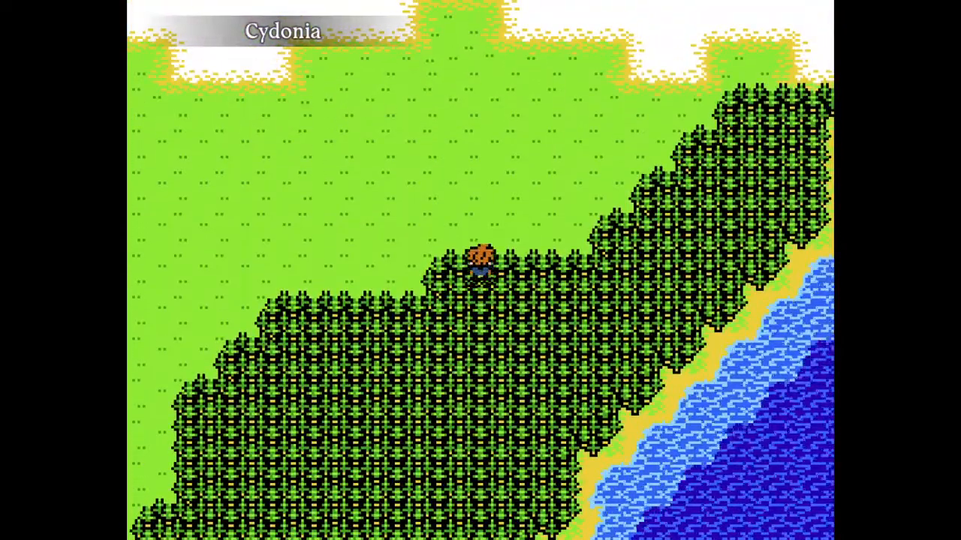
Leave full screen, close the playtest and open the Mountain Path map in the editor.
key("F4")
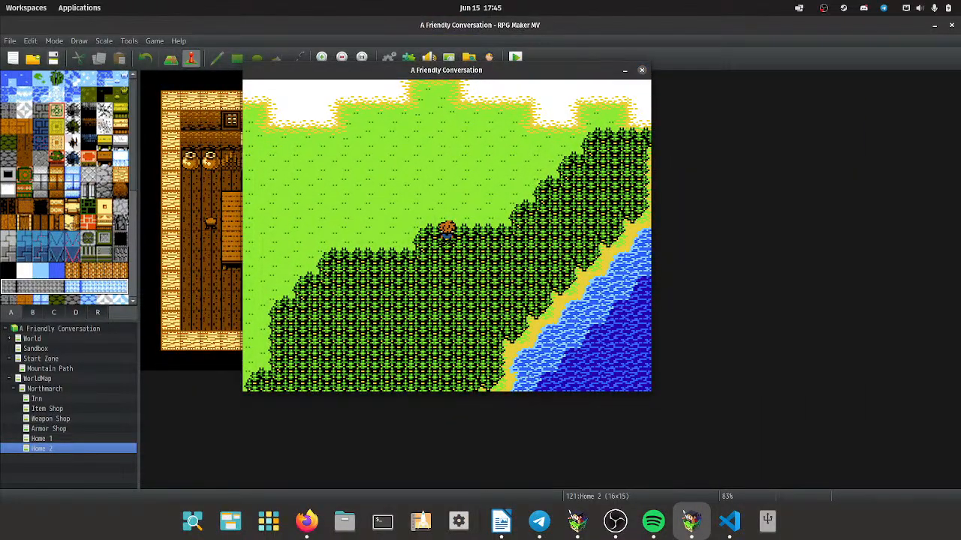
key("alt+F4")
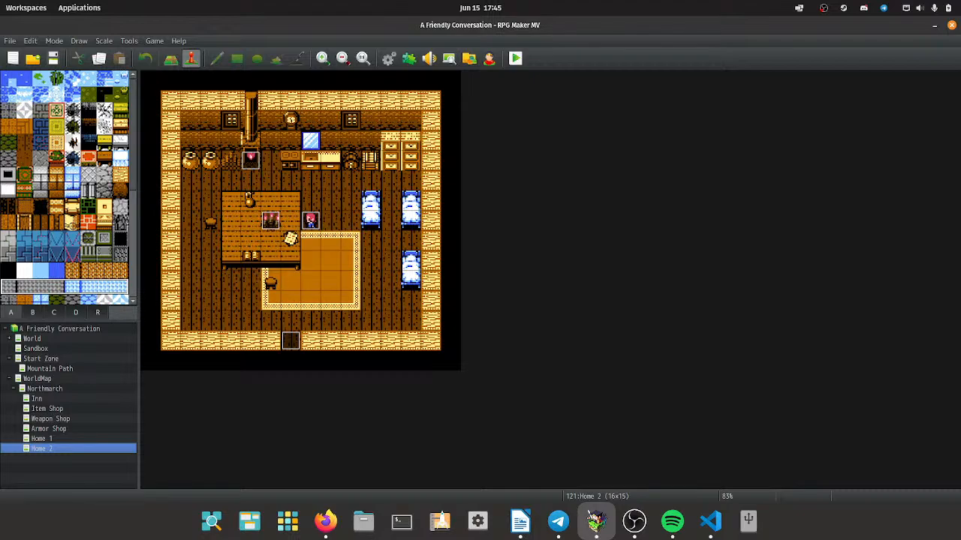
left_click(45, 389)
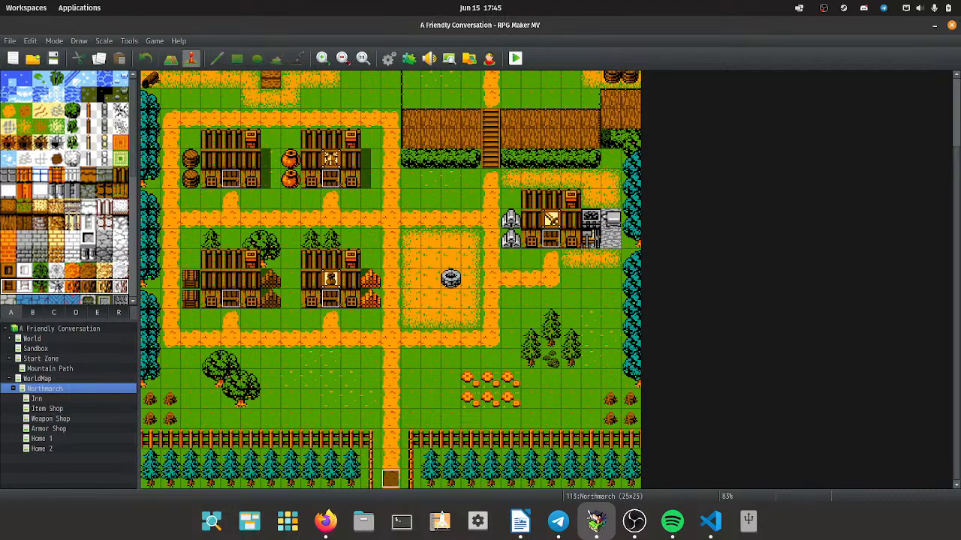
left_click(50, 369)
Change the Mountain Path southern exit event's Transfer Player destination to WorldMap (154,29), beside the southern end of the eastern mountains, and save the event.
double_click(470, 360)
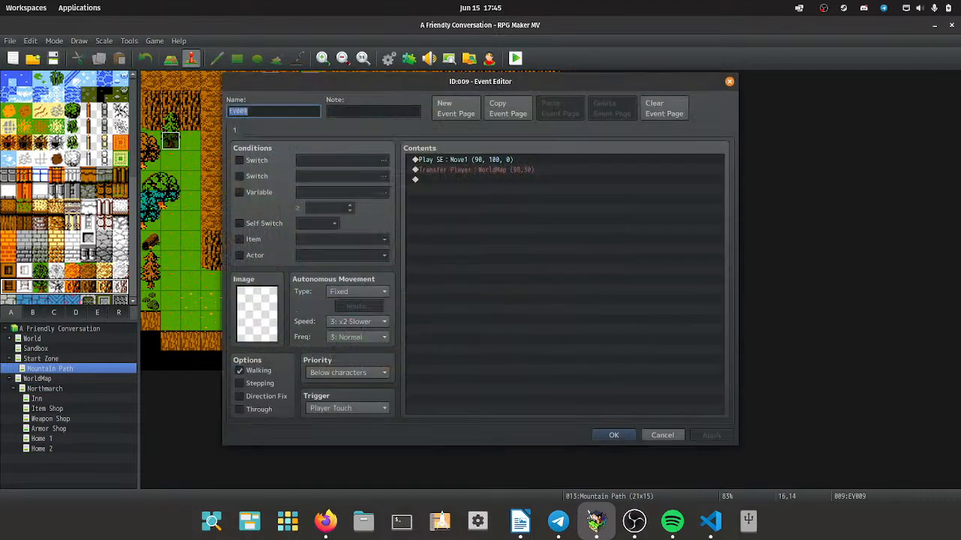
double_click(475, 169)
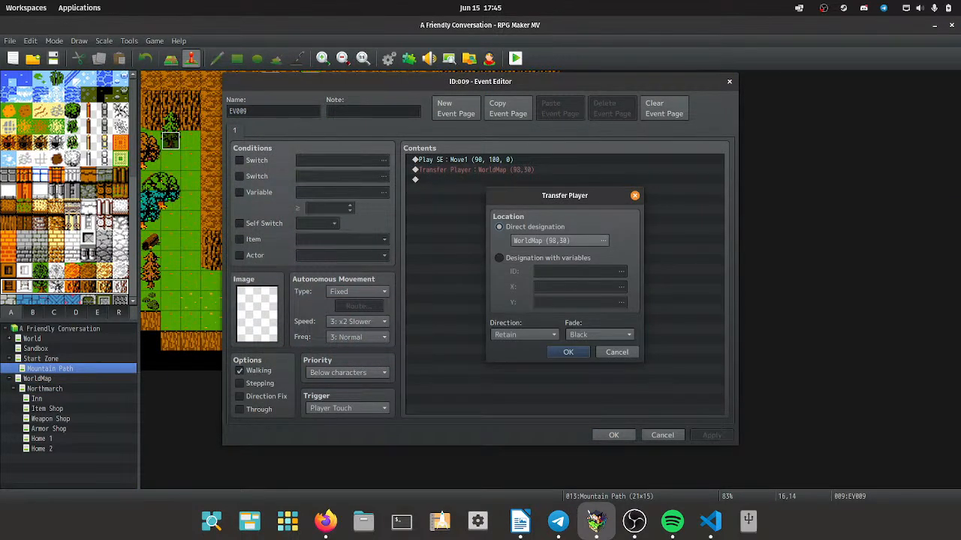
left_click(559, 240)
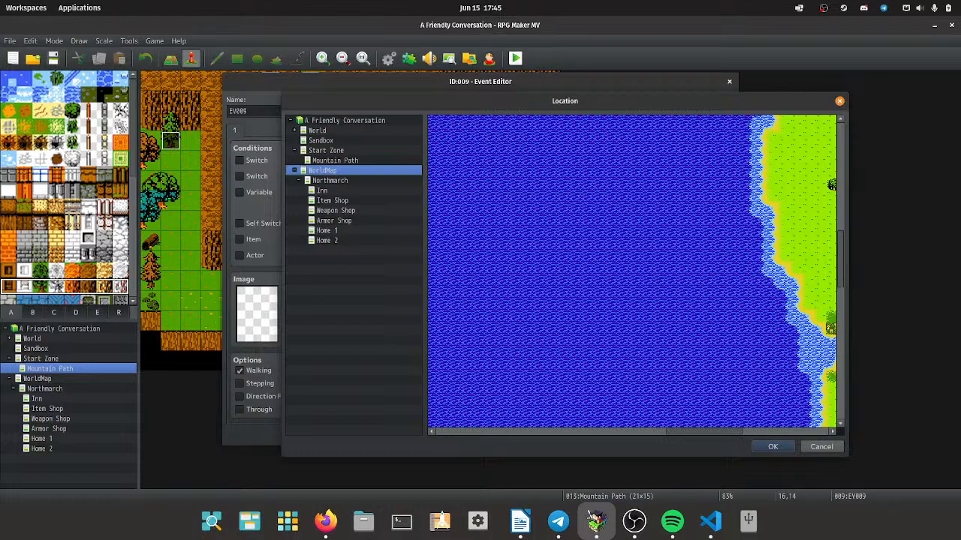
scroll(635, 272, "down", 3)
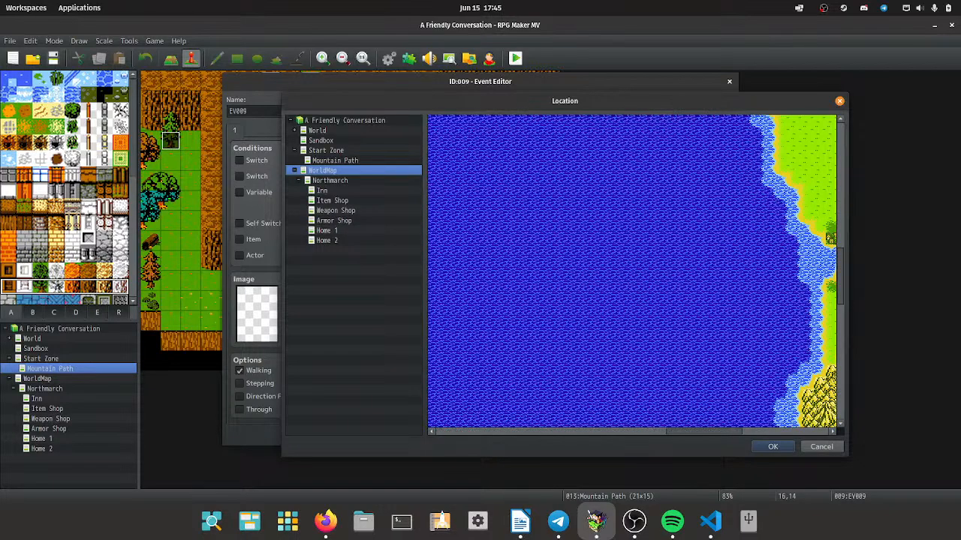
scroll(632, 271, "right", 6)
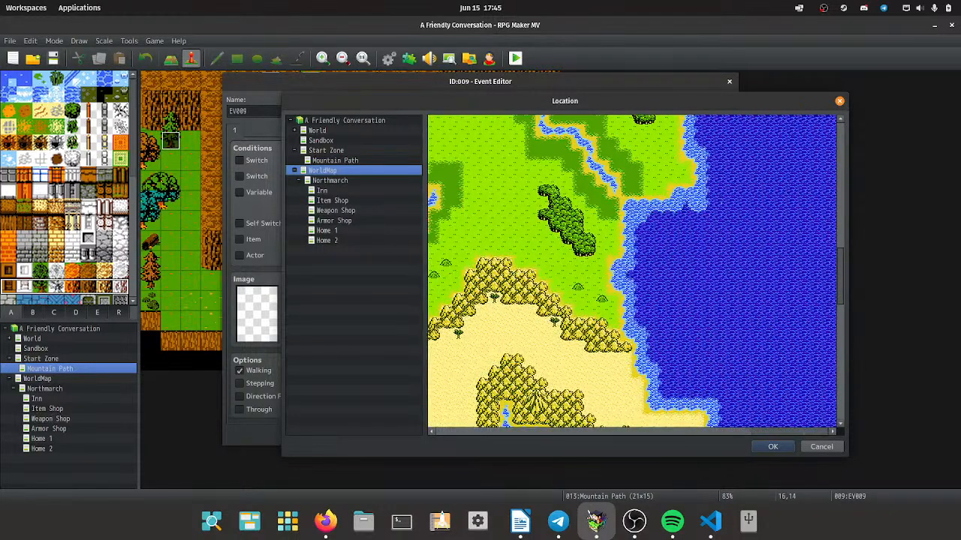
scroll(631, 271, "up", 6)
scroll(632, 271, "up", 2)
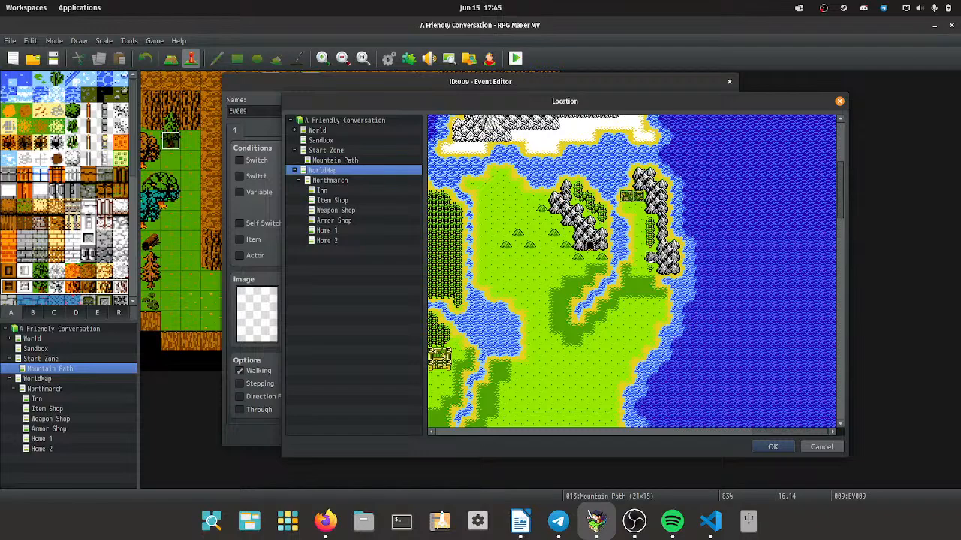
left_click(650, 268)
key("Return")
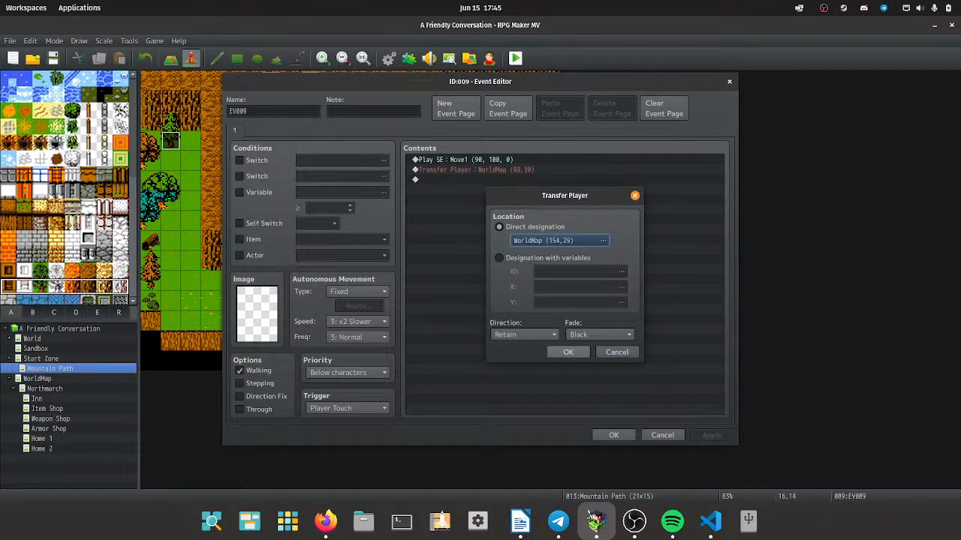
left_click(568, 352)
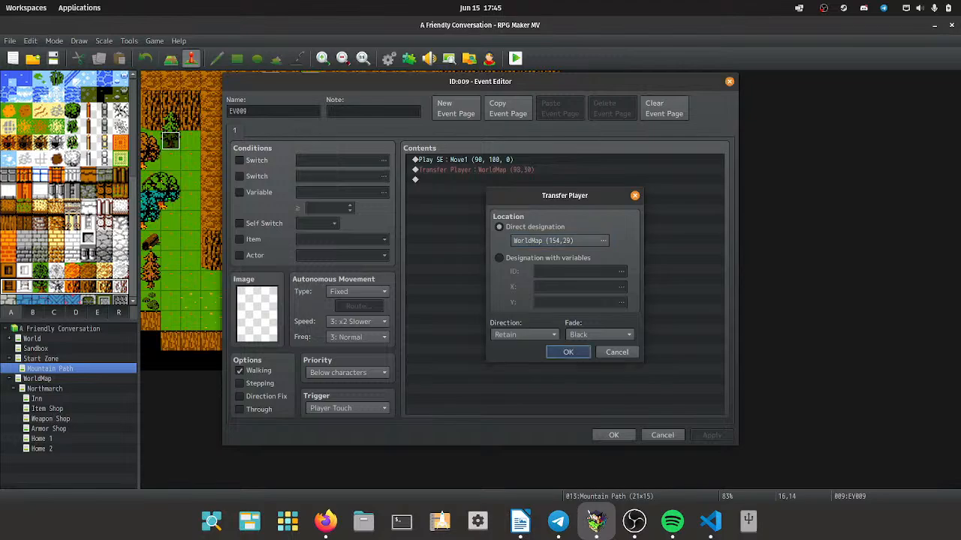
left_click(613, 436)
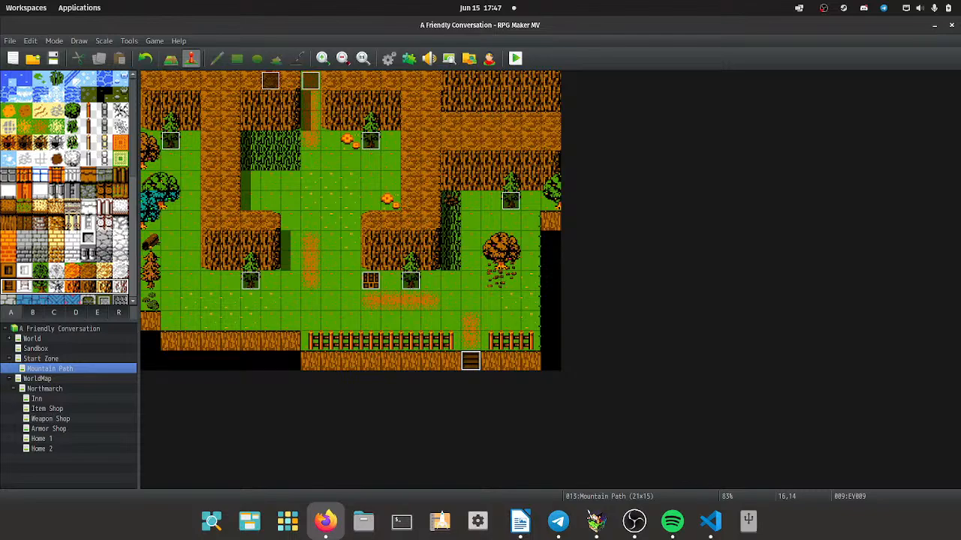
left_click(171, 160)
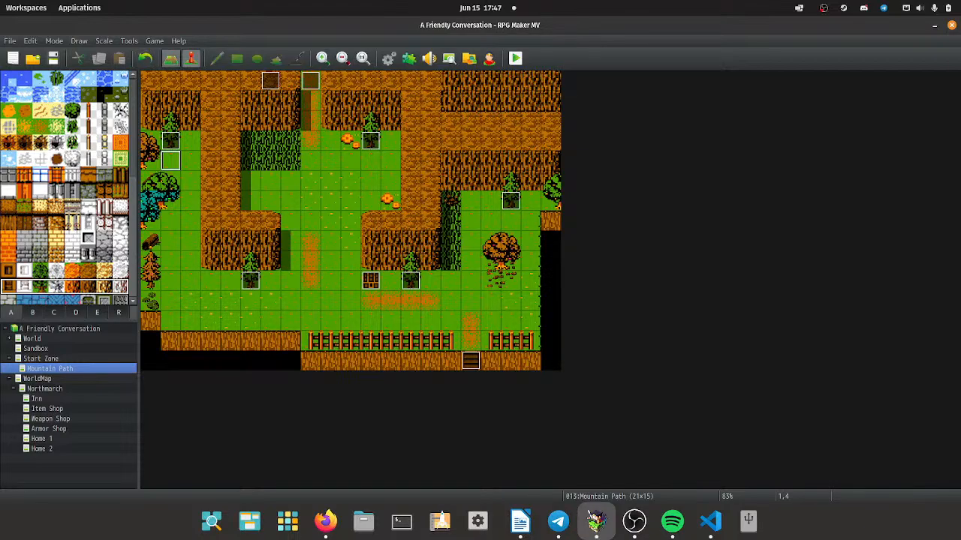
left_click(170, 58)
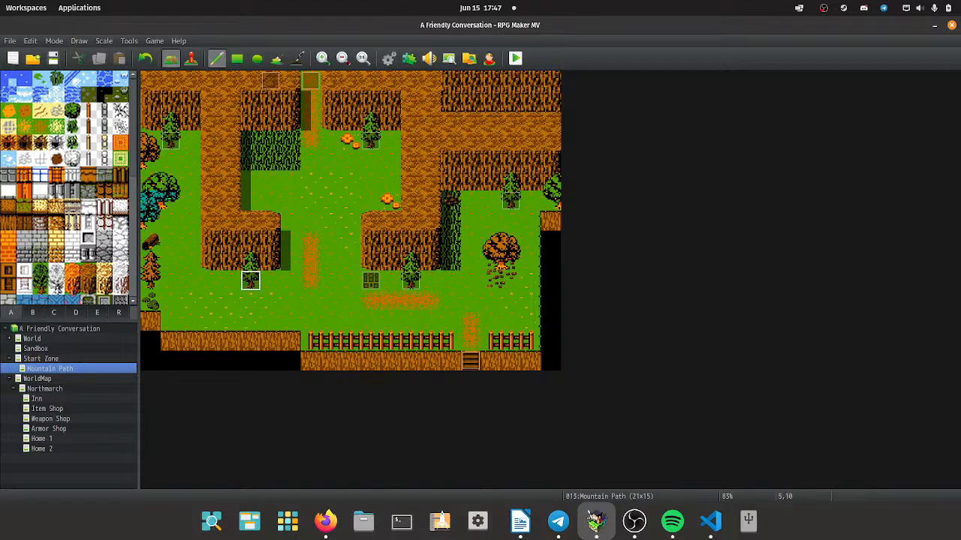
left_click(75, 312)
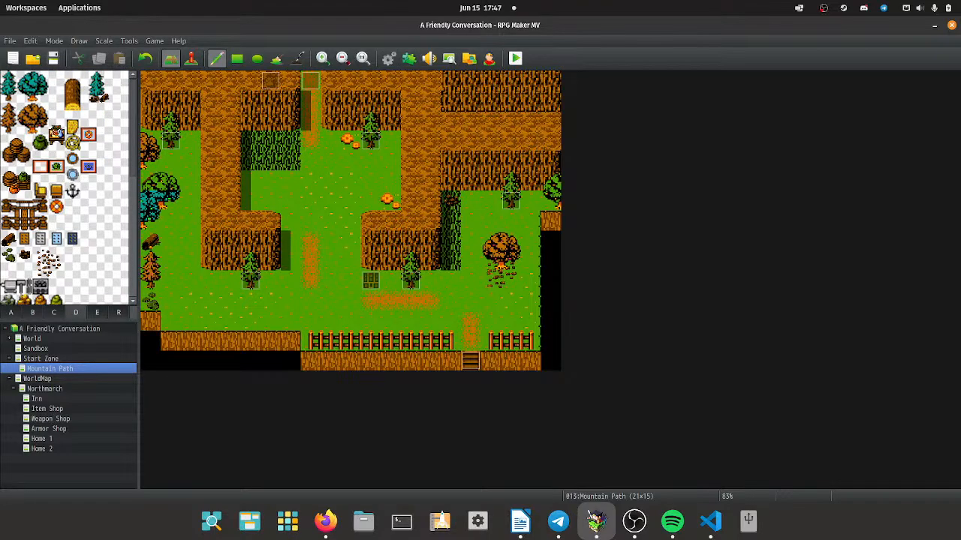
left_click(33, 312)
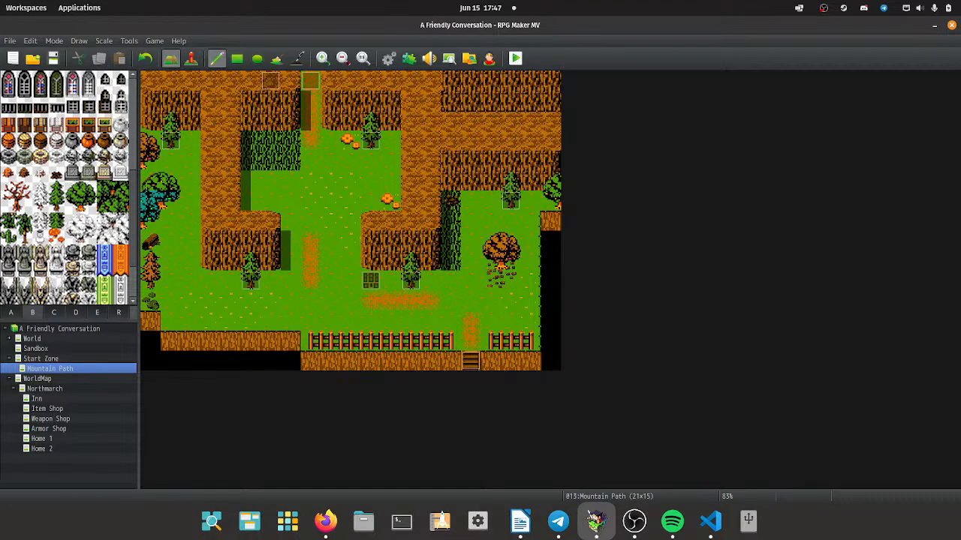
left_click(75, 313)
left_click_drag(26, 80, 41, 79)
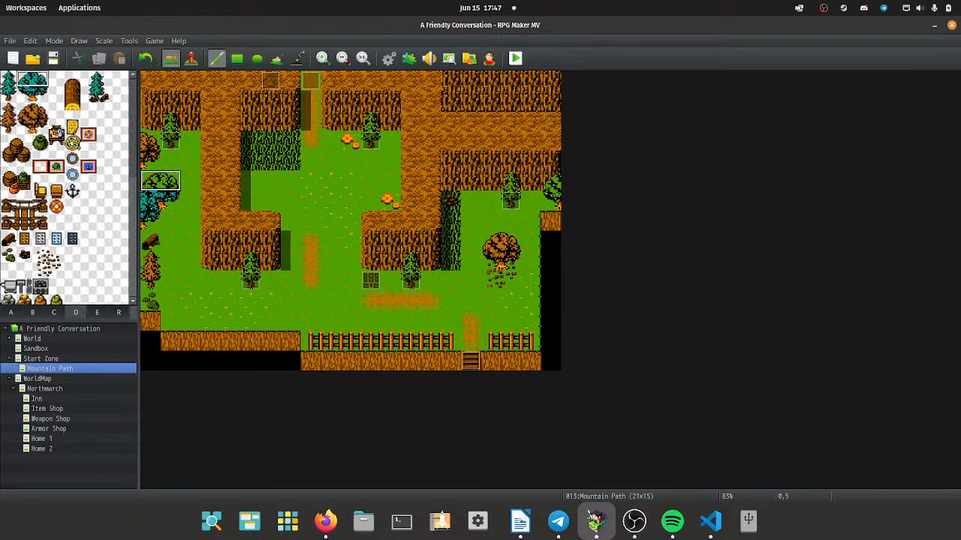
right_click(191, 240)
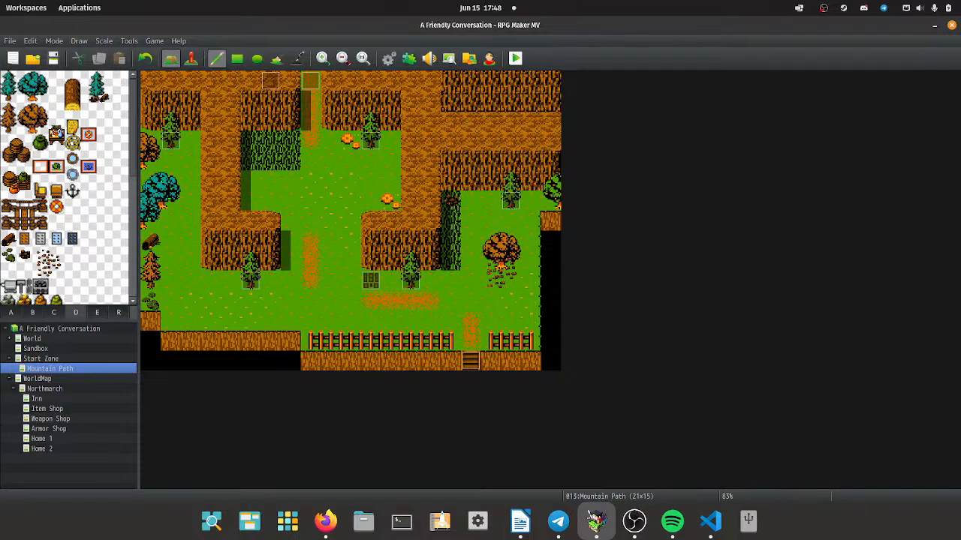
Examine the WorldMap, Mountain Path and Northmarch maps to review how the town, caves and starting area are laid out.
left_click(36, 378)
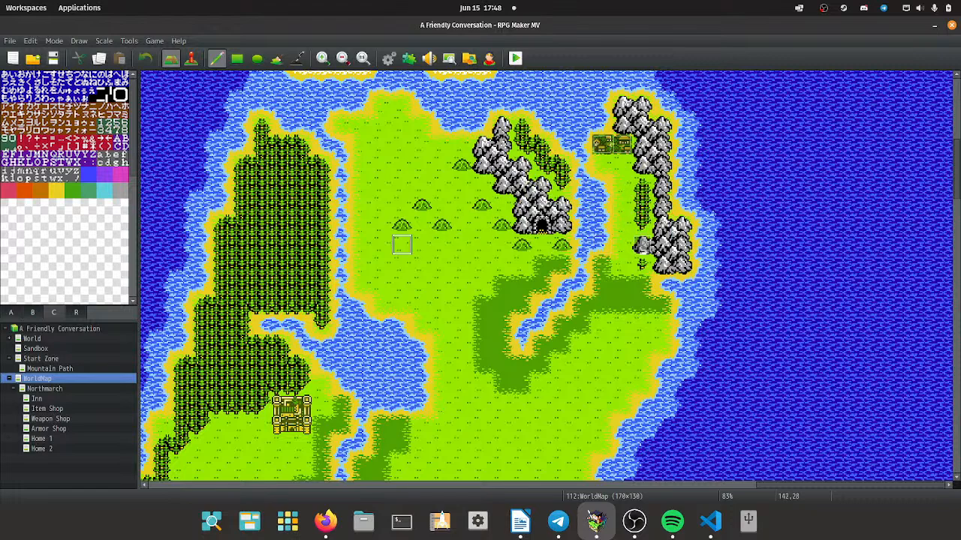
scroll(401, 245, "up", 3)
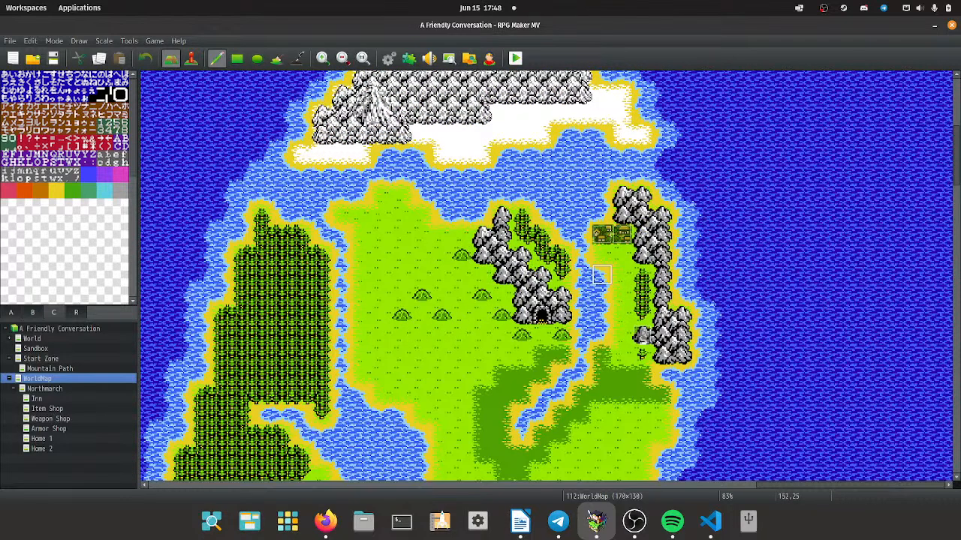
scroll(601, 275, "up", 1)
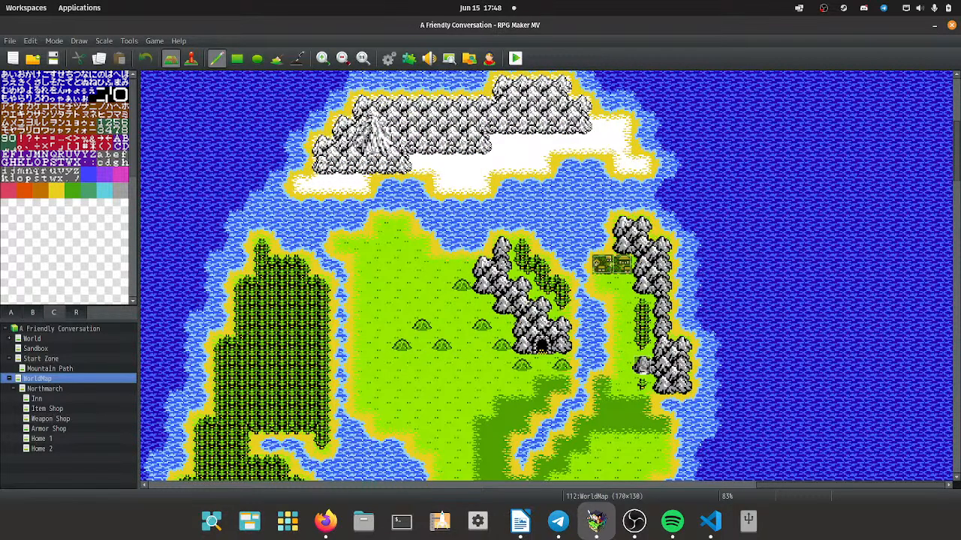
left_click(45, 389)
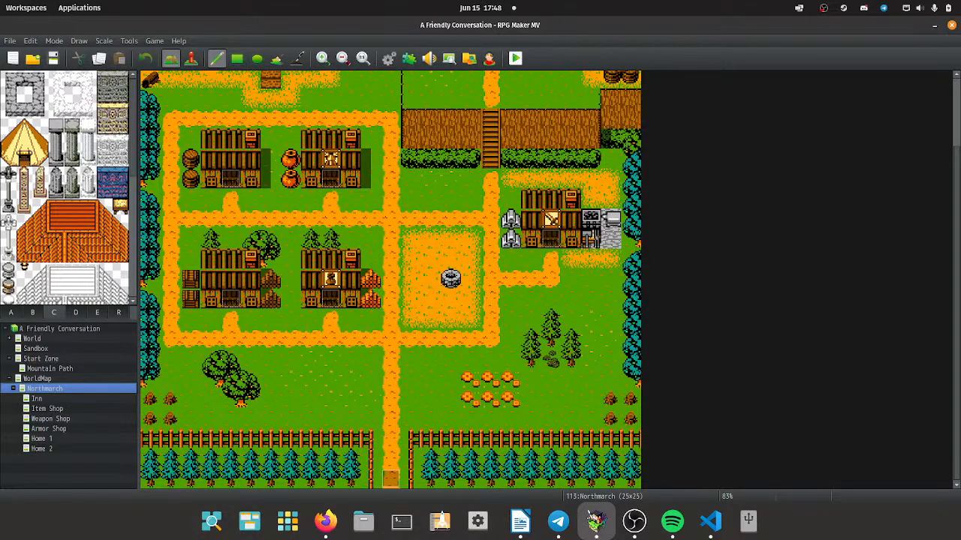
left_click(38, 378)
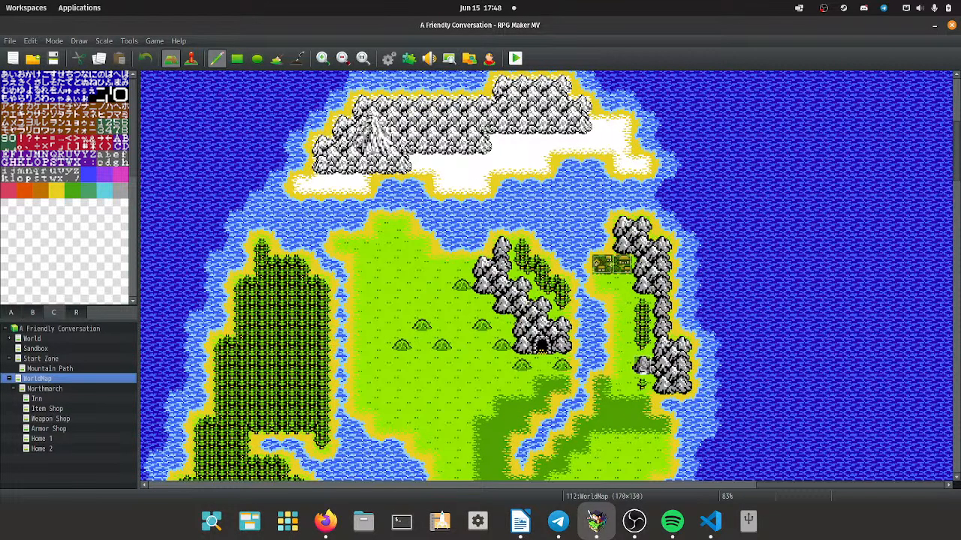
left_click(49, 369)
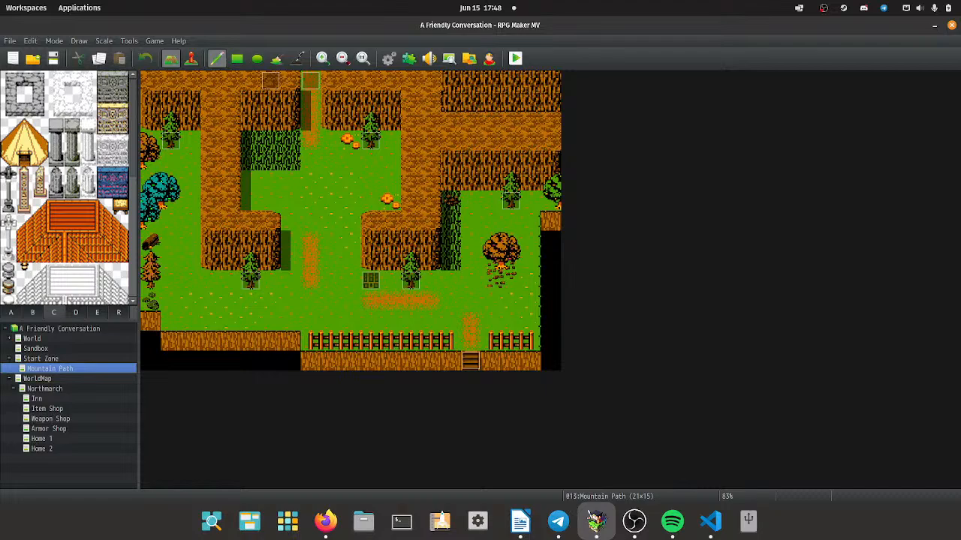
left_click(45, 388)
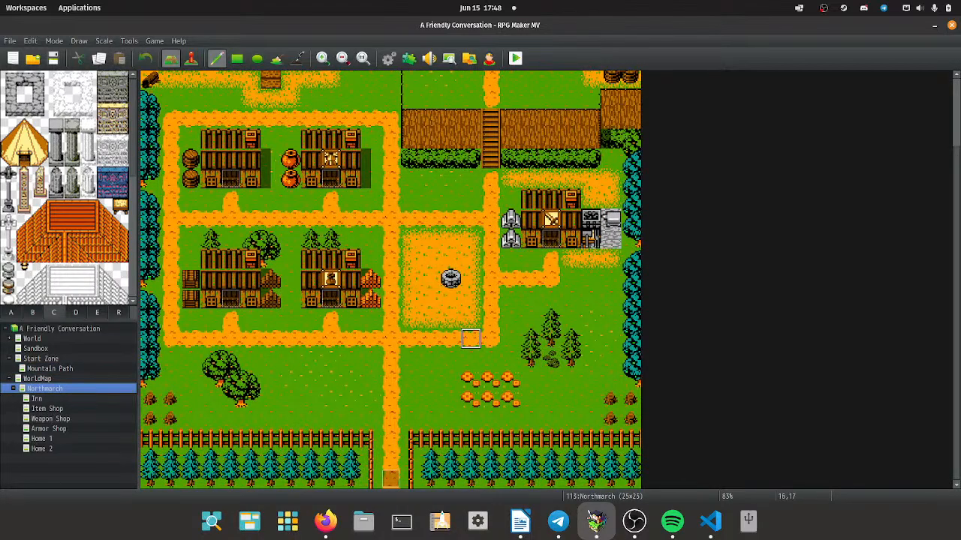
scroll(431, 279, "up", 2)
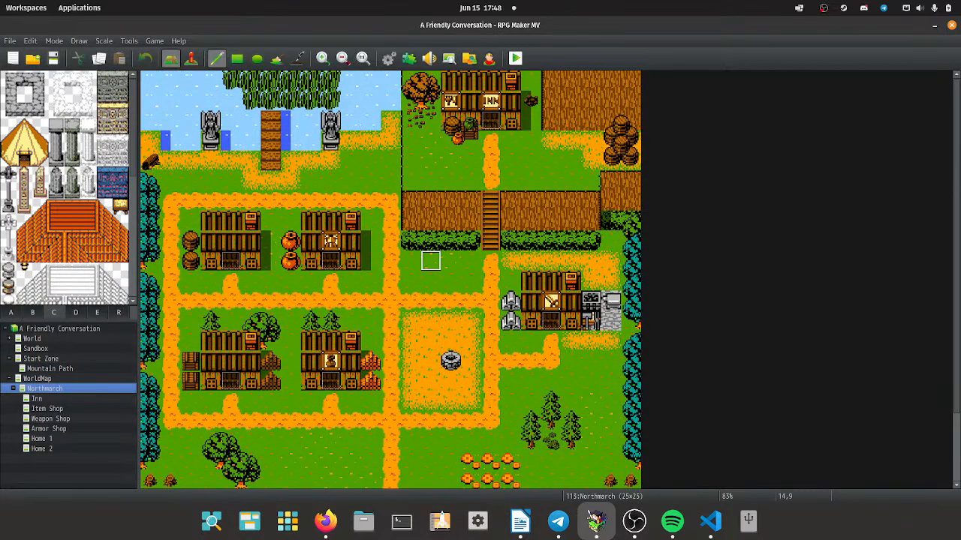
Open the Inn map in event mode and review the innkeeper event's dialogue and overnight-stay commands.
left_click(37, 399)
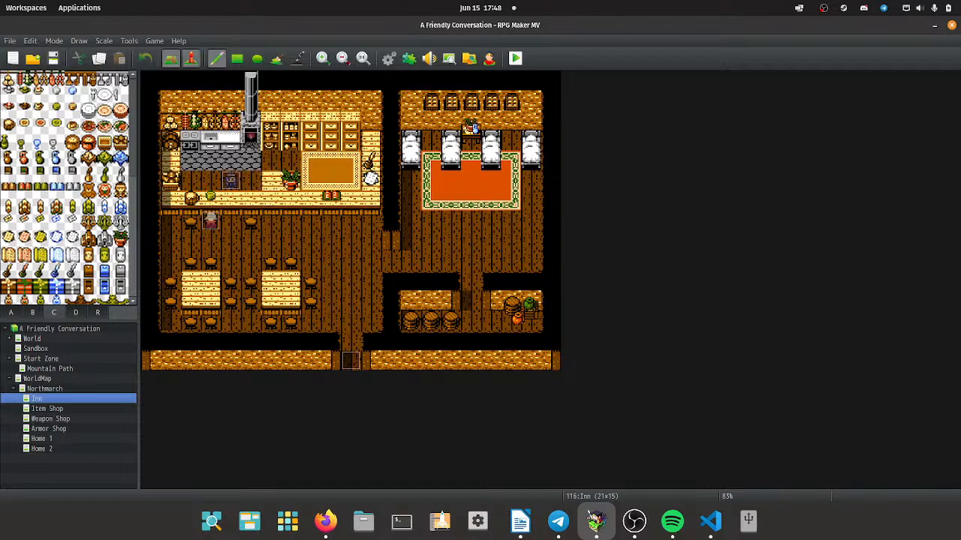
left_click(190, 58)
double_click(210, 219)
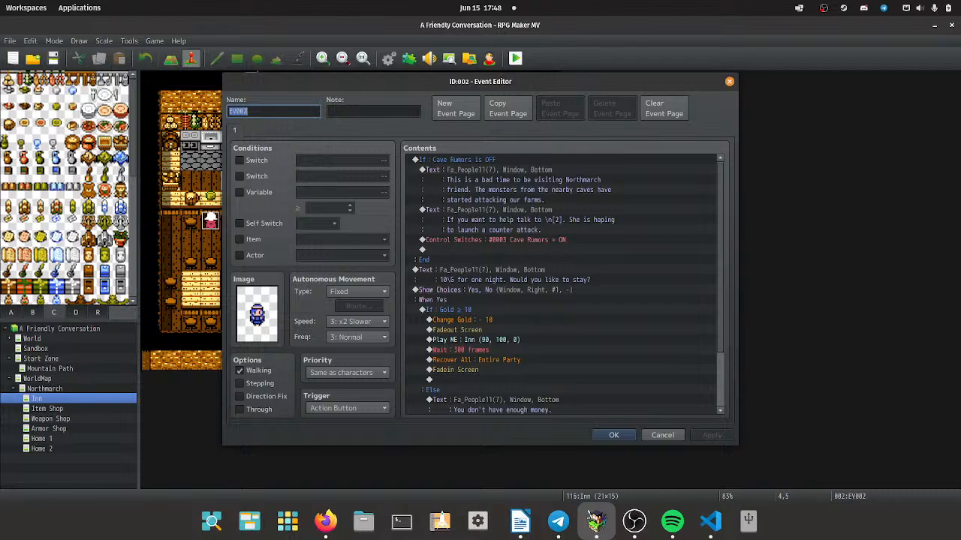
scroll(563, 286, "down", 2)
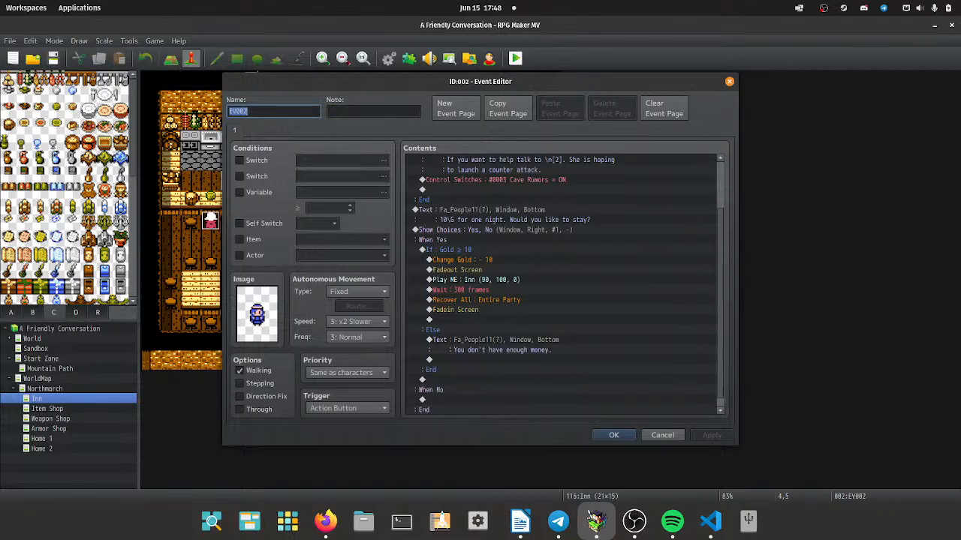
left_click(613, 435)
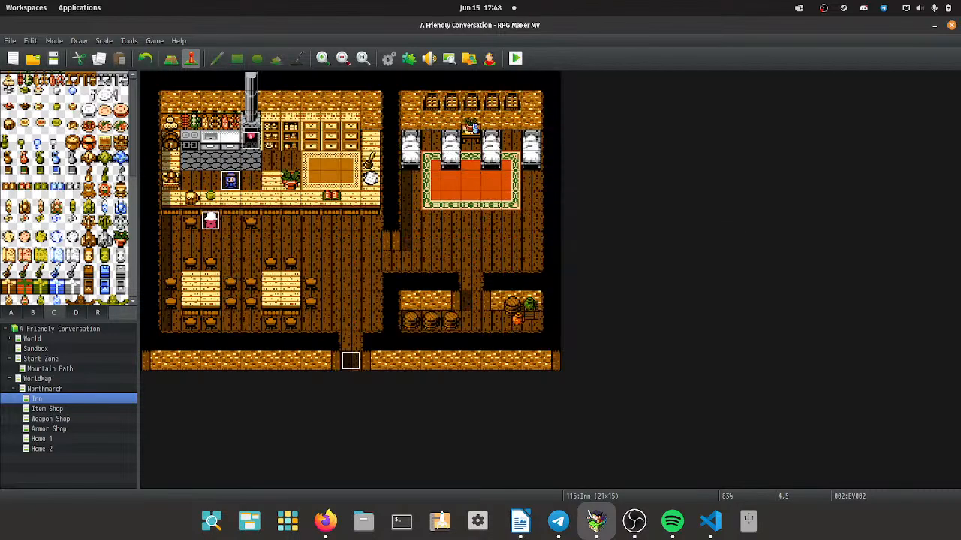
Open the Bar Patron event's message and delete its dialogue after the speaker name tag.
double_click(211, 220)
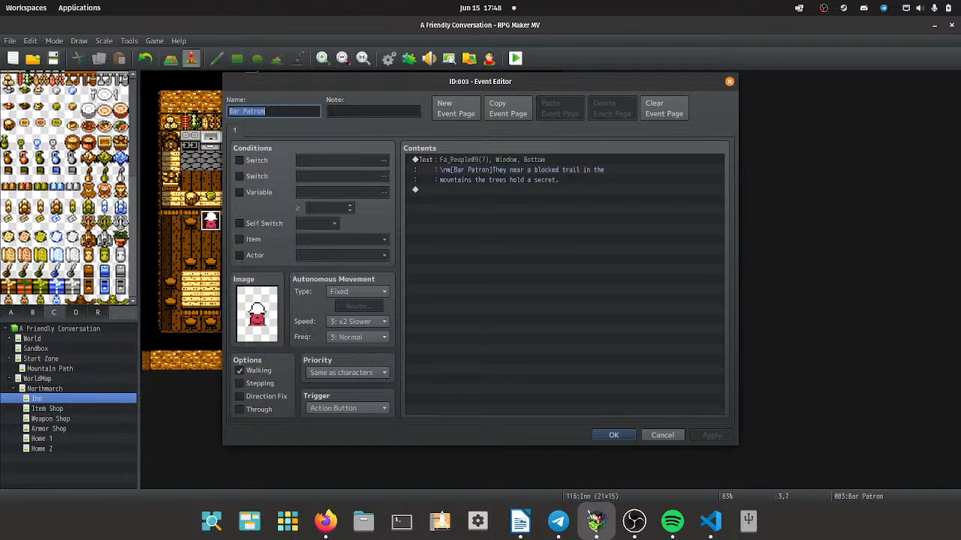
double_click(563, 170)
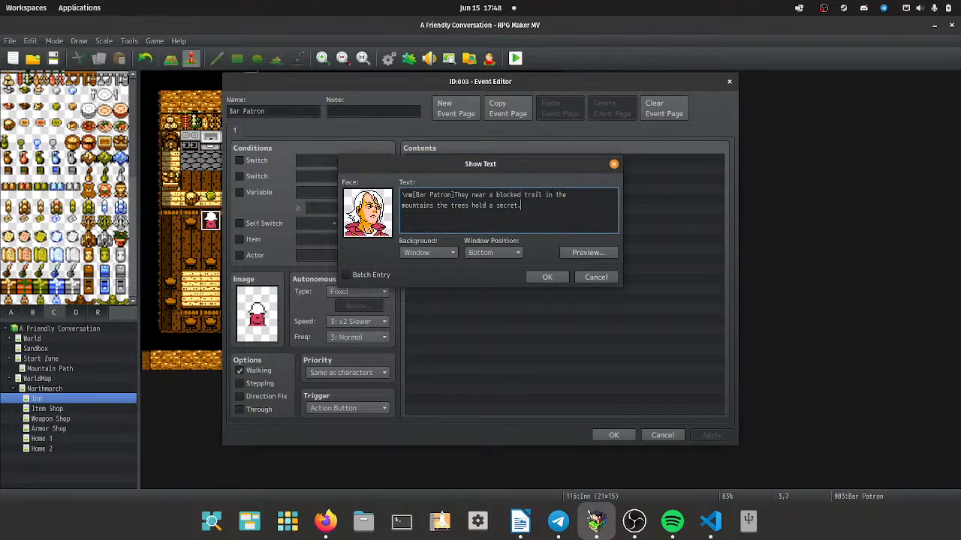
key("shift+Left")
key("shift+Left")
key("shift+Left")
key("shift+Left")
key("shift+Left")
key("shift+Left")
key("shift+Left")
key("shift+Left")
key("shift+Left")
key("shift+Left")
key("shift+Left")
key("shift+Left")
key("shift+Left")
key("shift+Up")
key("shift+Right")
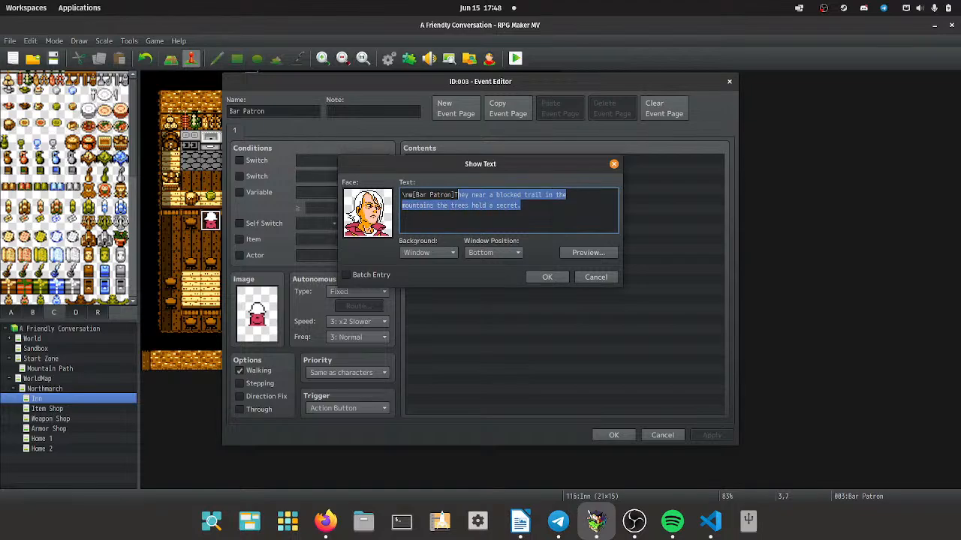
key("BackSpace")
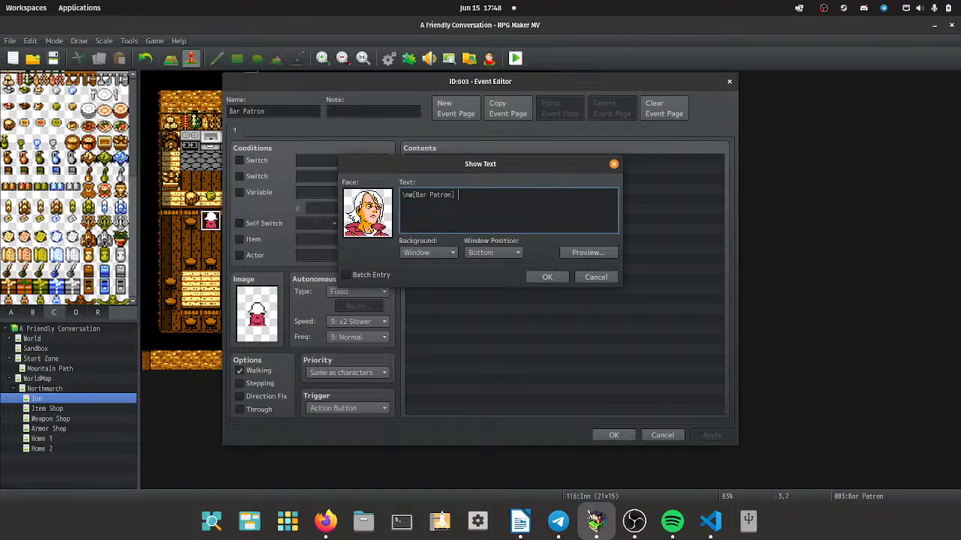
Enter the three-line dialogue "Listen hero if you can survive / the caves to the SE of town you will already be / doing better than the last guy.".
type("Listen hero if you can surive")
key("BackSpace")
key("BackSpace")
key("BackSpace")
type("vive")
key("Return")
type("the c")
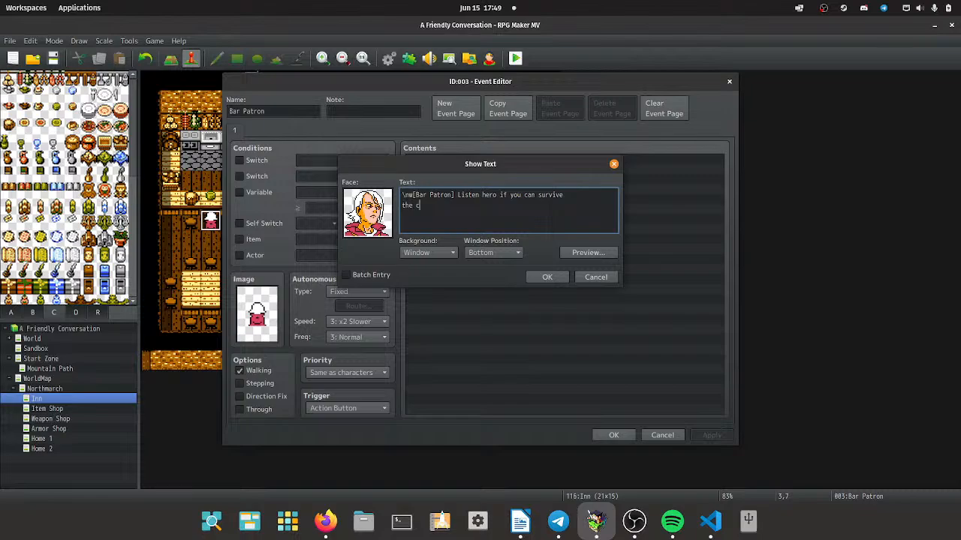
type("aves to the SE of town you will already be")
key("Return")
type("do")
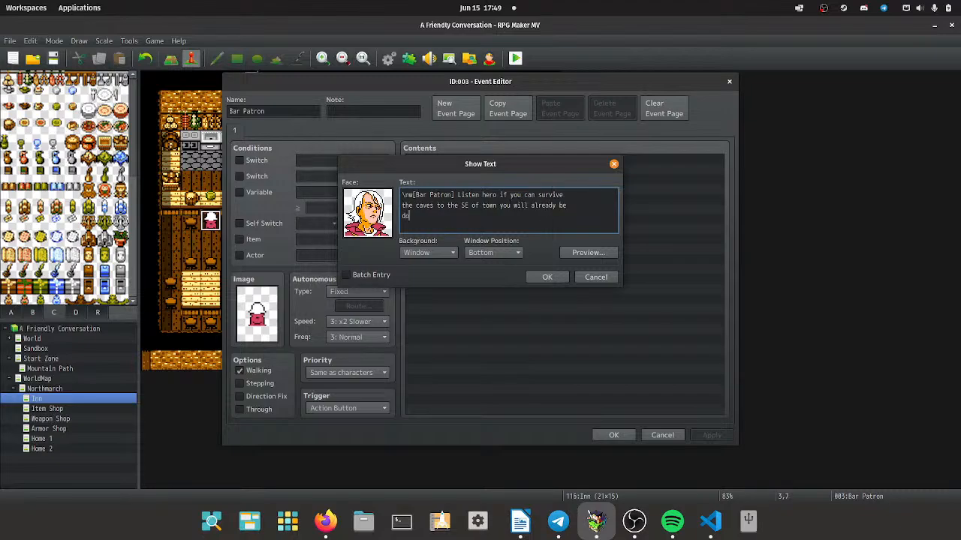
type("ing better than the last guy.")
left_click(546, 277)
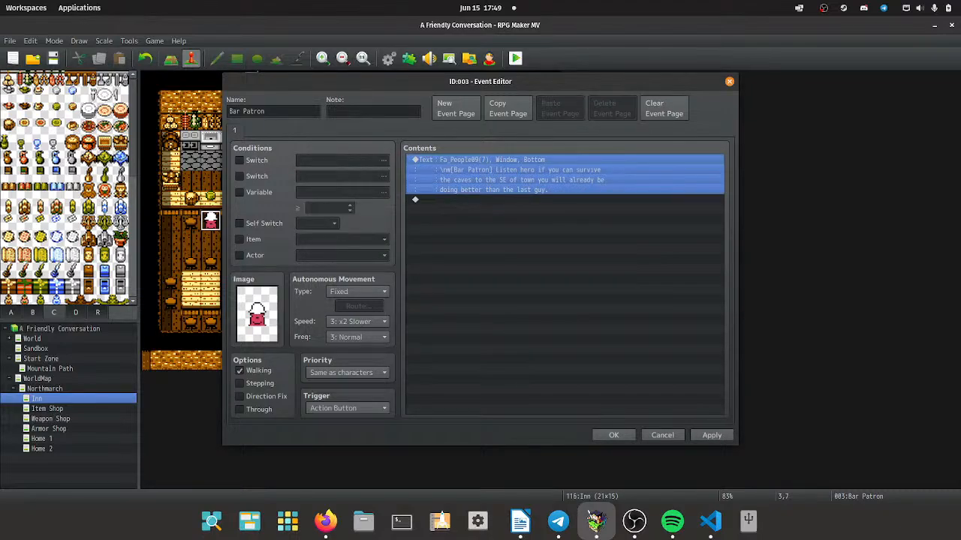
Add a second message to the Bar Patron event with the first Fa_Actor3 face and the unfinished name tag "\nw[<>]", and save the event.
double_click(501, 199)
left_click(501, 163)
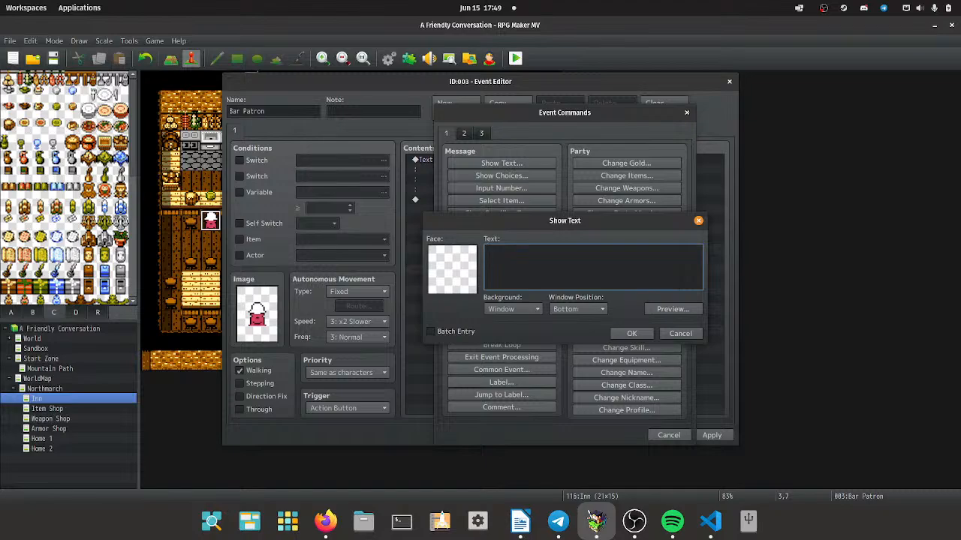
double_click(452, 268)
left_click(410, 214)
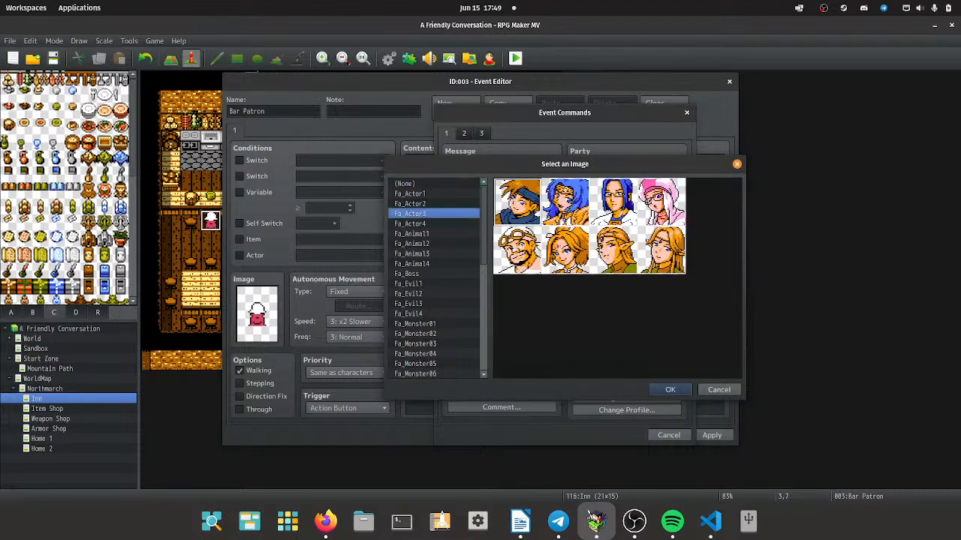
double_click(516, 202)
left_click(593, 267)
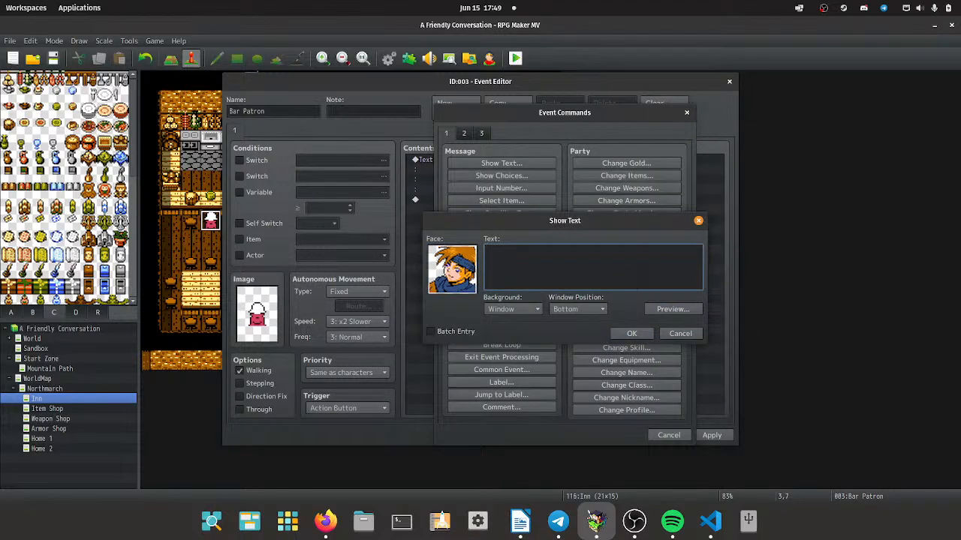
type("\\nw[<>")
left_click(631, 334)
left_click(614, 435)
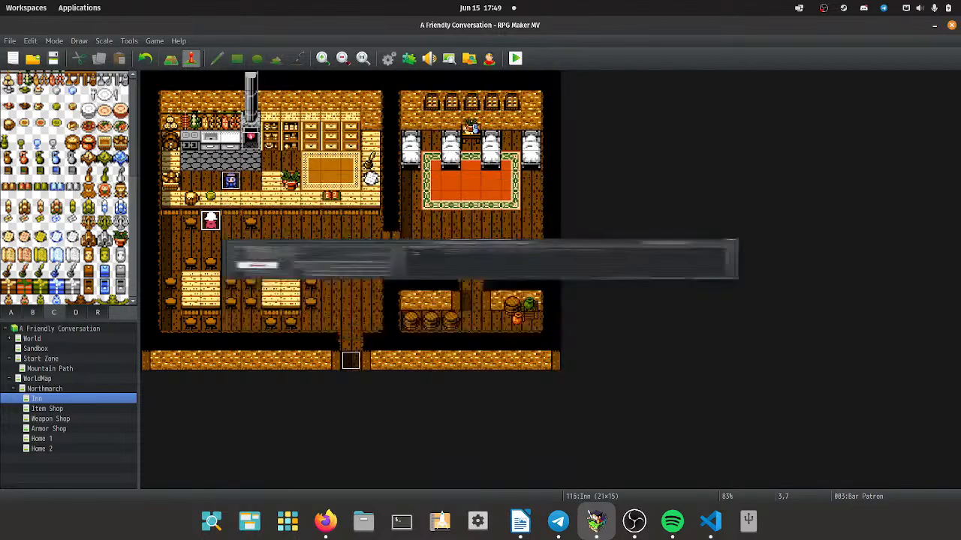
Look up the actor name codes for the name window in the CGMV_MessageSystem plugin's help text.
left_click(410, 58)
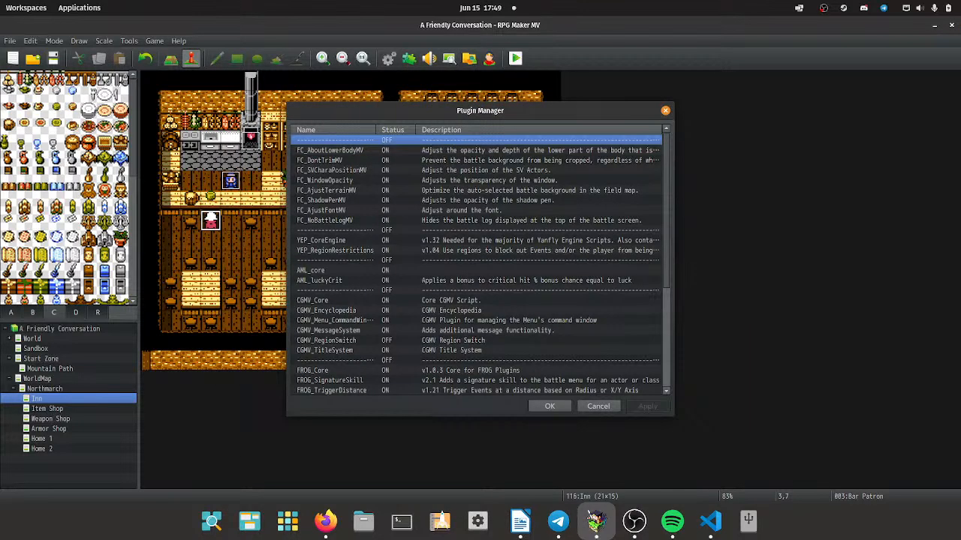
scroll(481, 263, "down", 1)
scroll(479, 265, "up", 1)
scroll(480, 264, "down", 2)
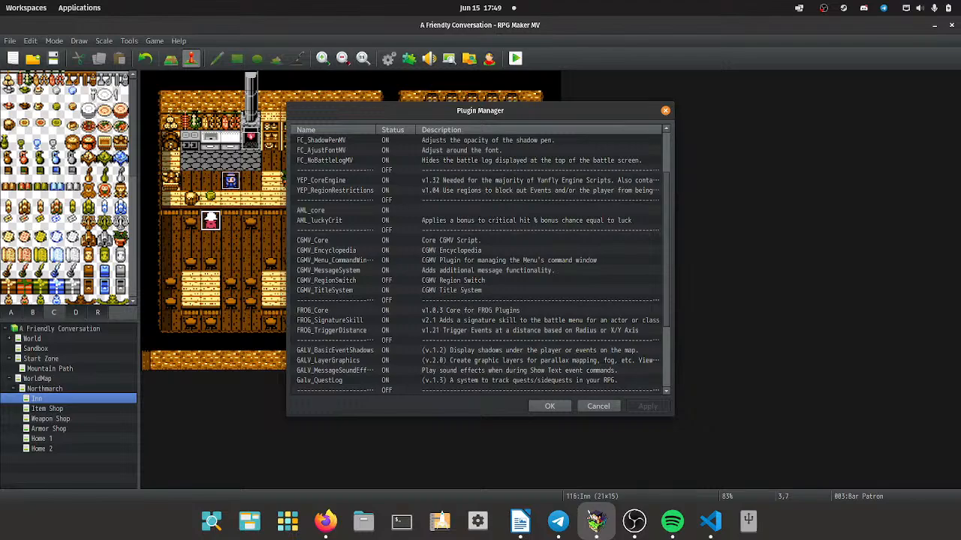
scroll(480, 264, "down", 3)
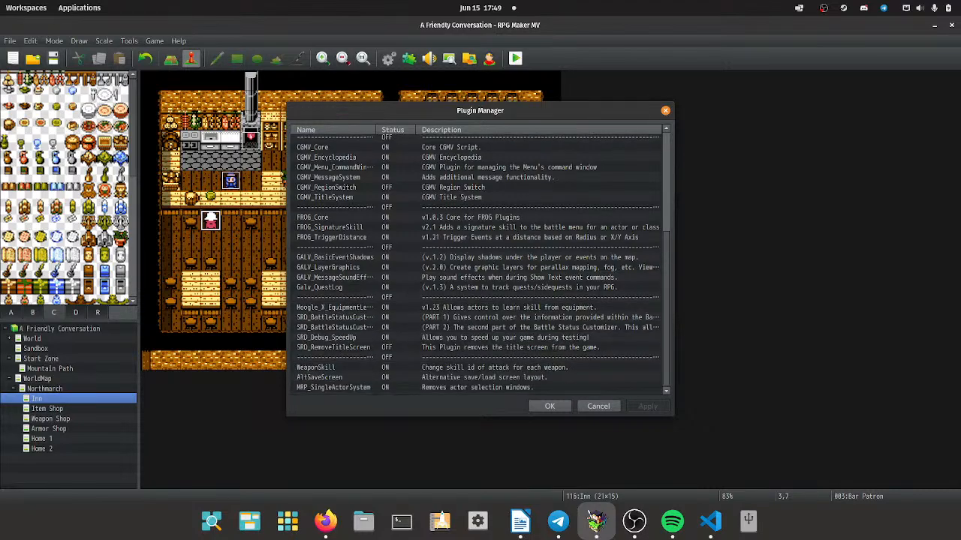
scroll(480, 264, "up", 3)
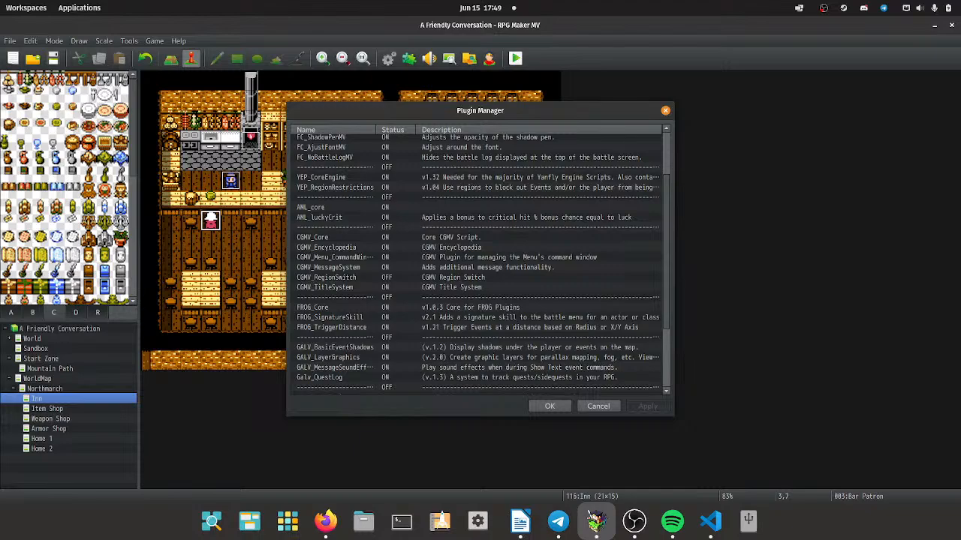
double_click(327, 267)
scroll(353, 305, "down", 5)
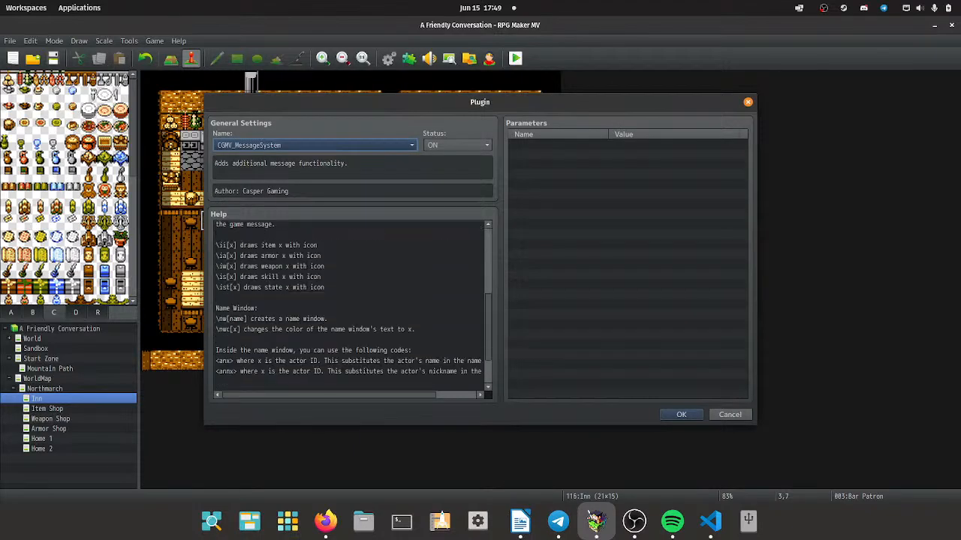
scroll(353, 305, "down", 1)
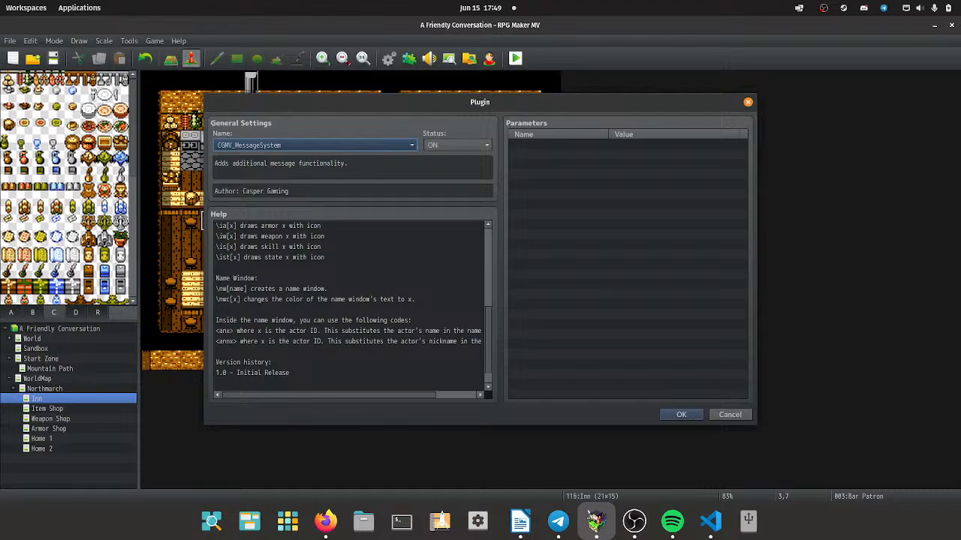
left_click(680, 415)
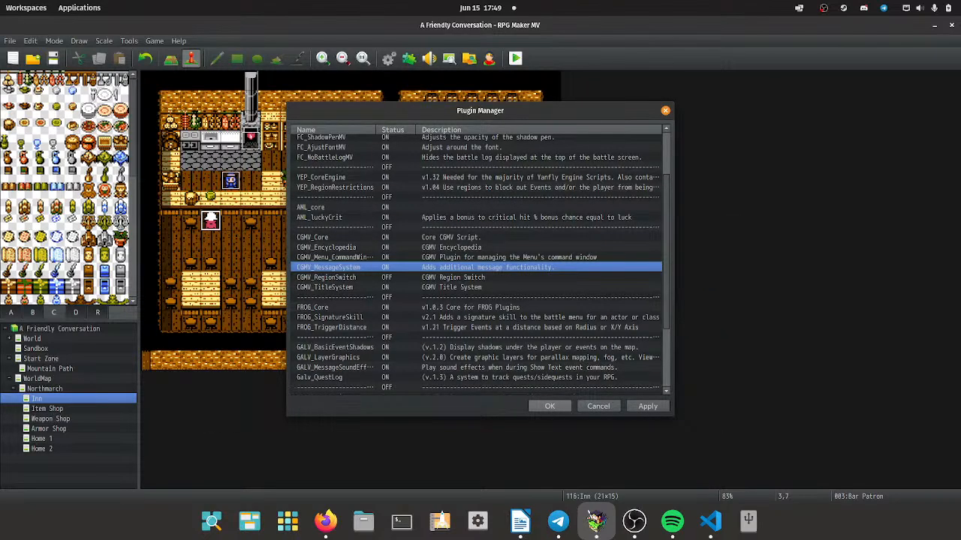
key("Escape")
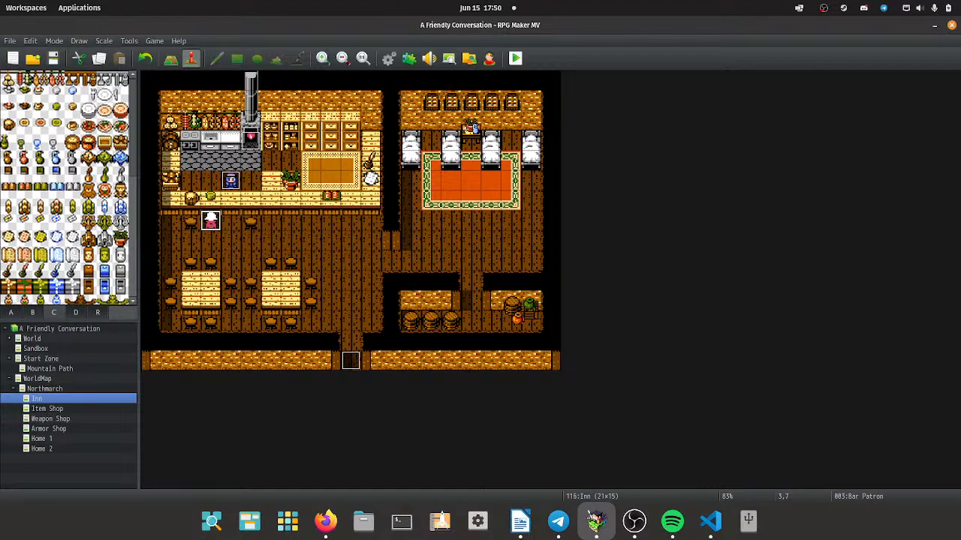
Complete the hero's reply in the Bar Patron event as "\nw[<an1>]..." and save the event.
double_click(211, 221)
left_click(481, 210)
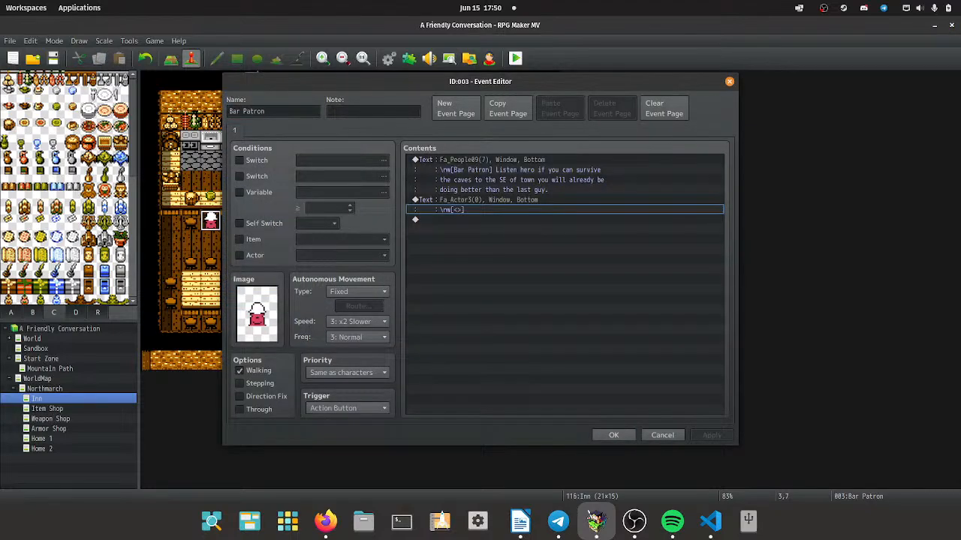
double_click(480, 210)
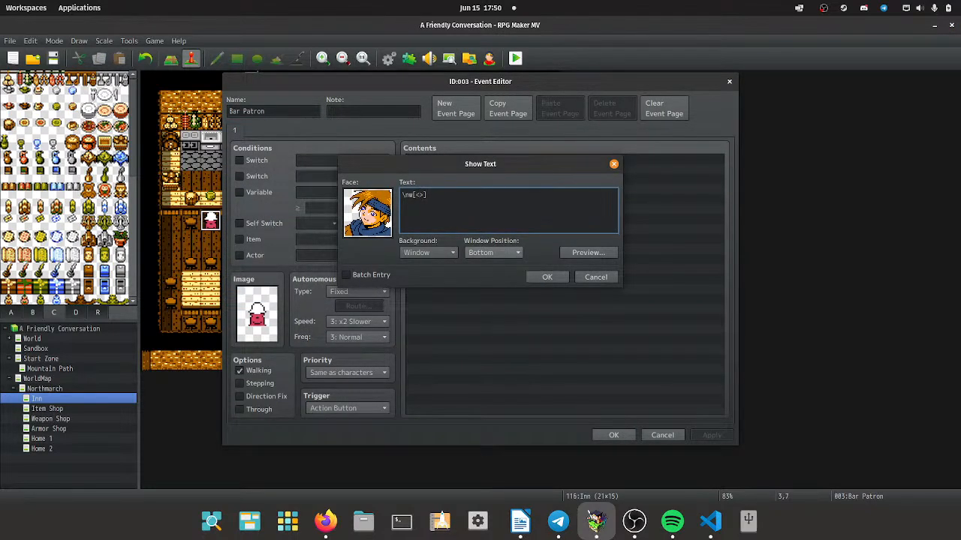
type("an1>]...")
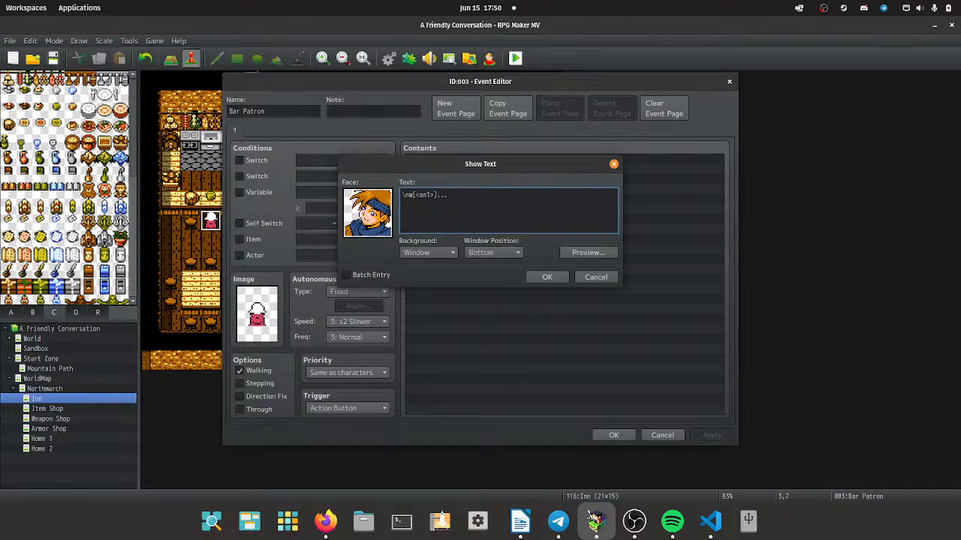
left_click(547, 277)
left_click(710, 435)
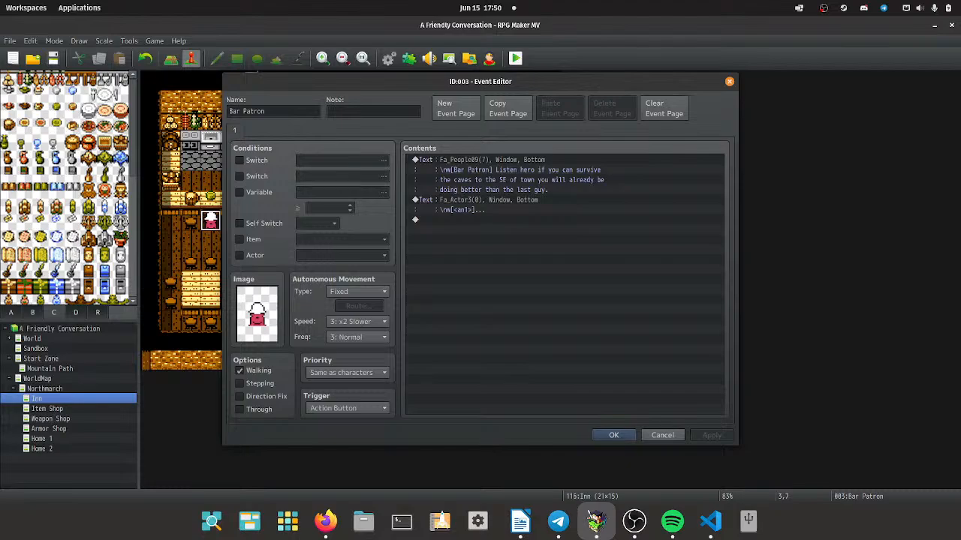
left_click(613, 435)
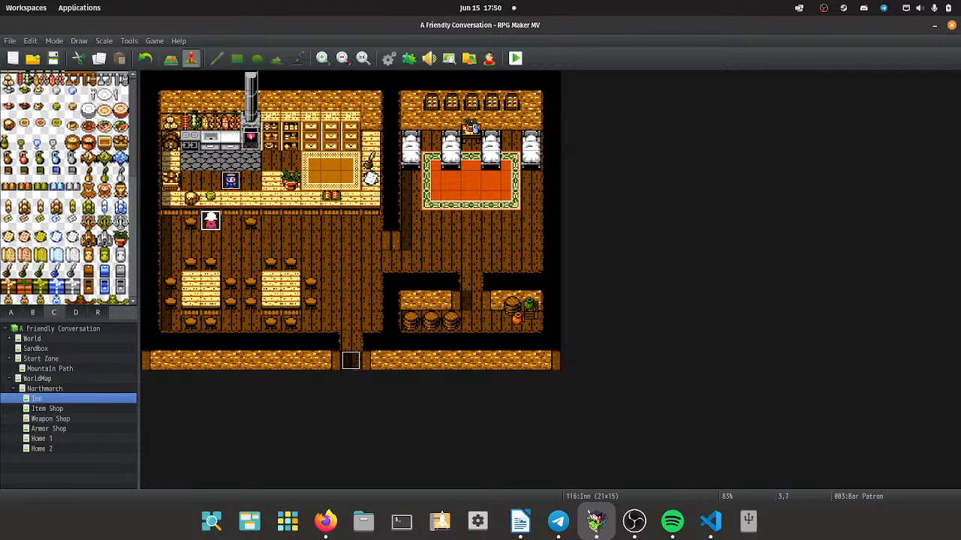
Review the innkeeper and Item Shop events, then look through the Weapon Shop, Armor Shop and Home 1 maps for dialogue to revise.
double_click(231, 180)
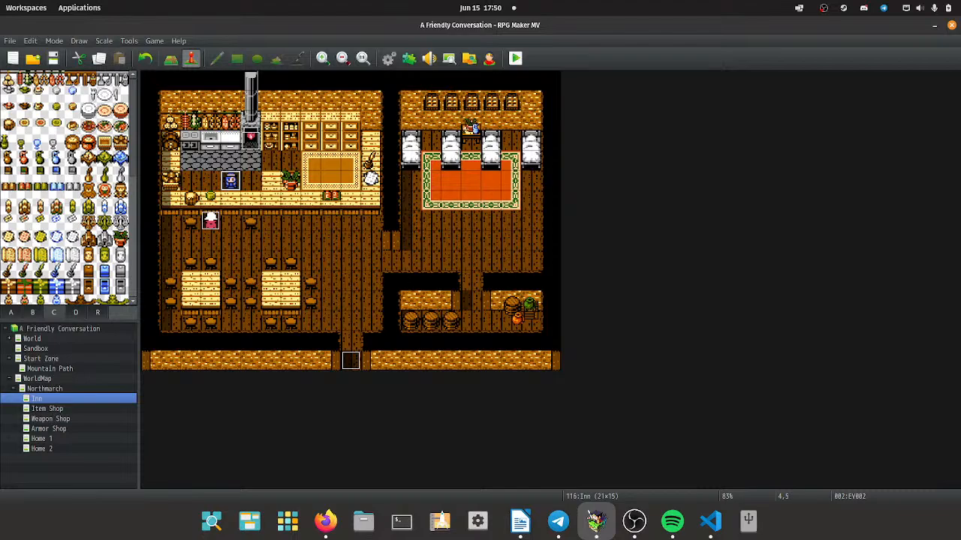
left_click(46, 408)
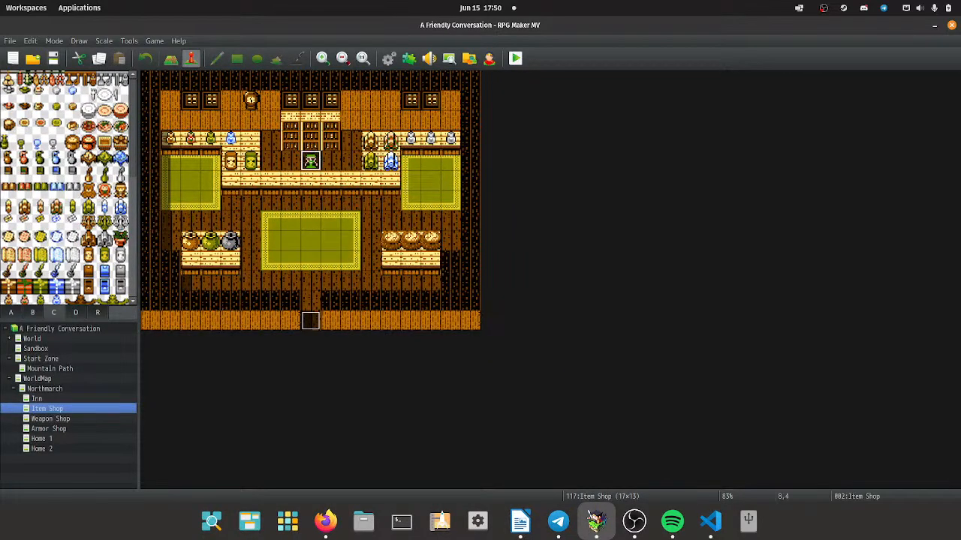
double_click(311, 159)
left_click(614, 435)
left_click(50, 418)
left_click(48, 428)
left_click(42, 438)
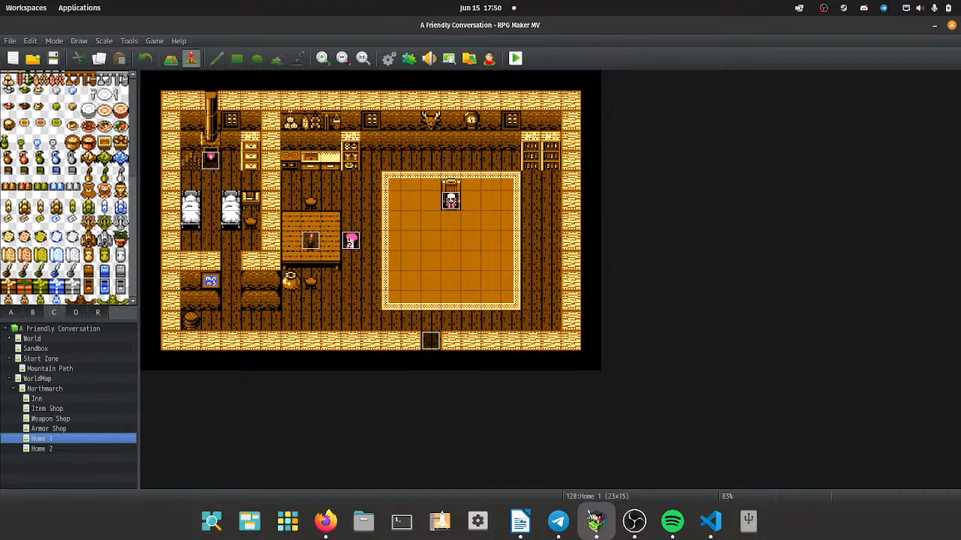
Open the Mayor event's message in Home 1 and delete its dialogue after the speaker name tag.
double_click(451, 200)
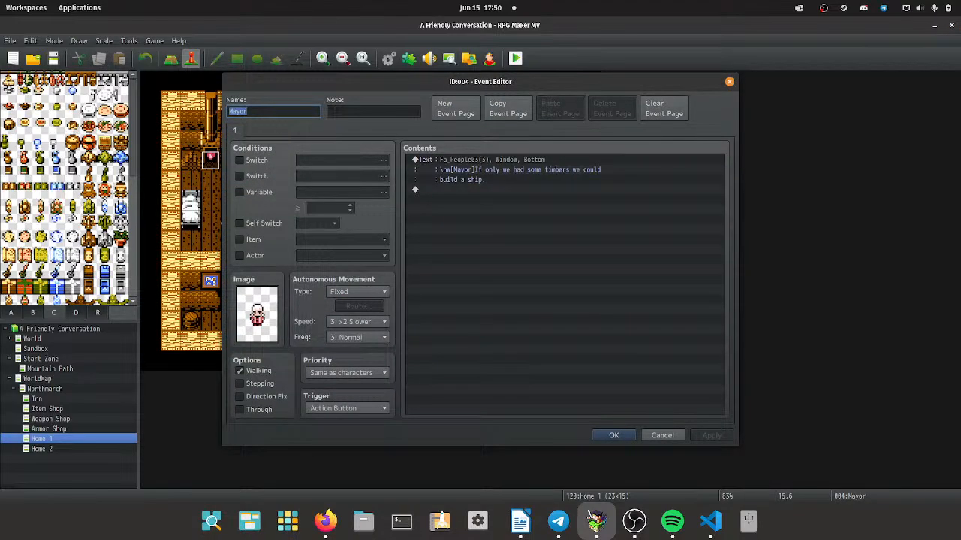
double_click(526, 170)
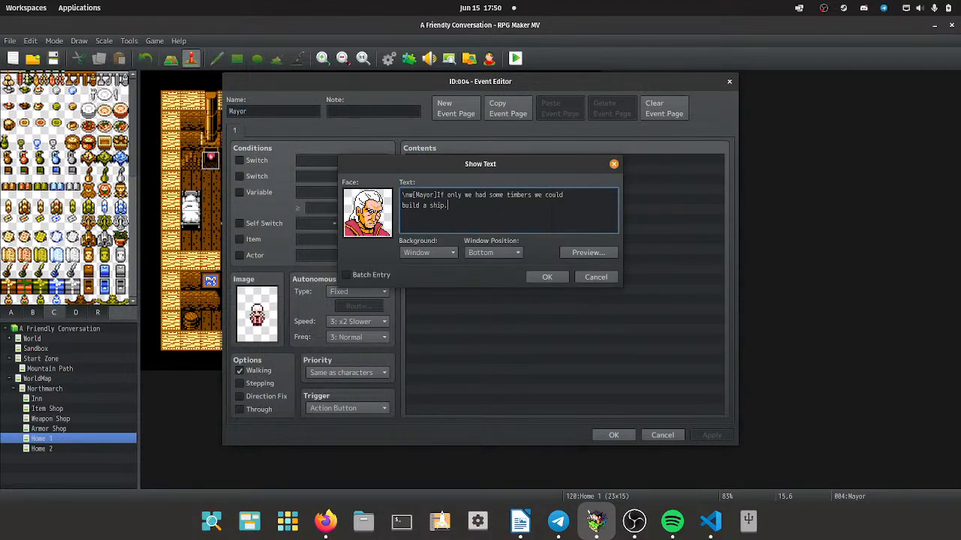
left_click_drag(448, 205, 441, 195)
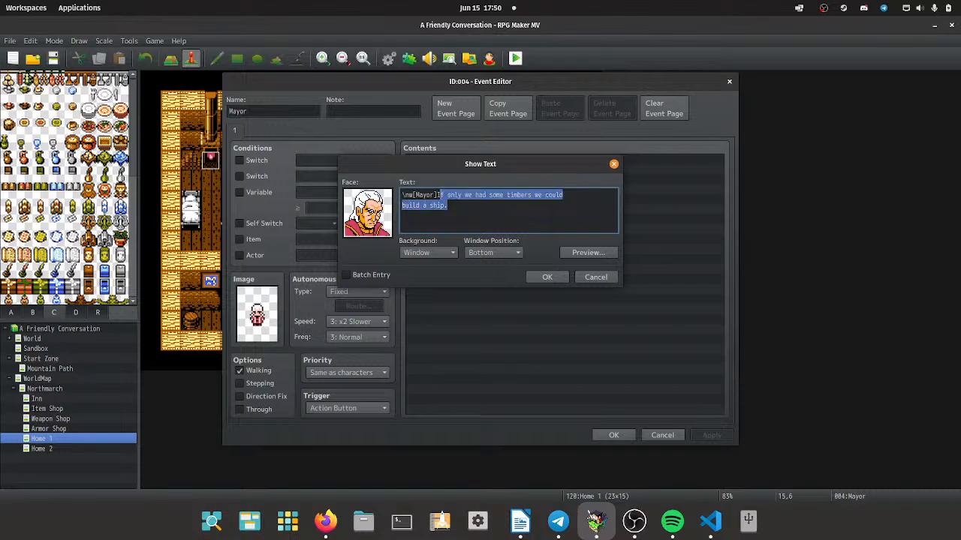
key("BackSpace")
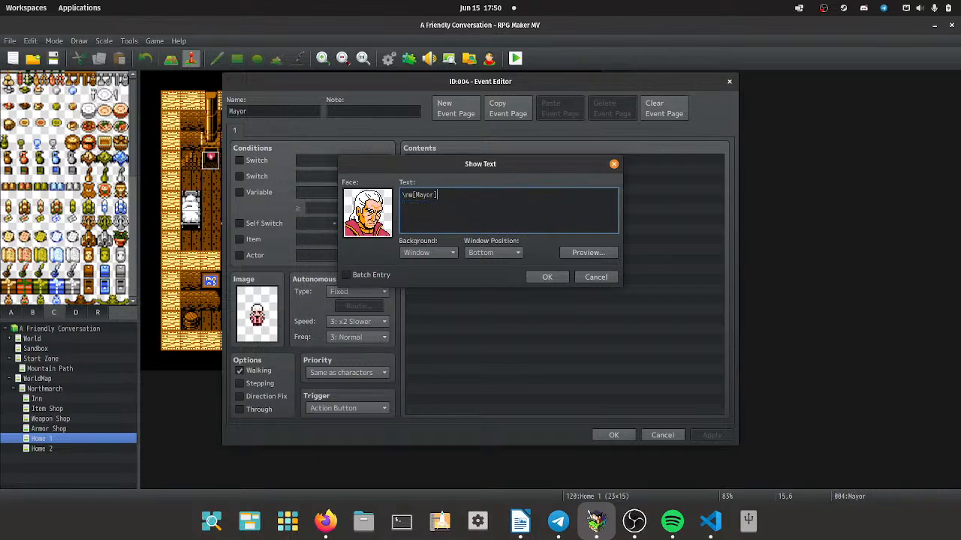
Try the Mayor dialogue "Listen if you can find some timber we / can build you a ship." and select it for replacement.
type("Listen if you can find some timber we ")
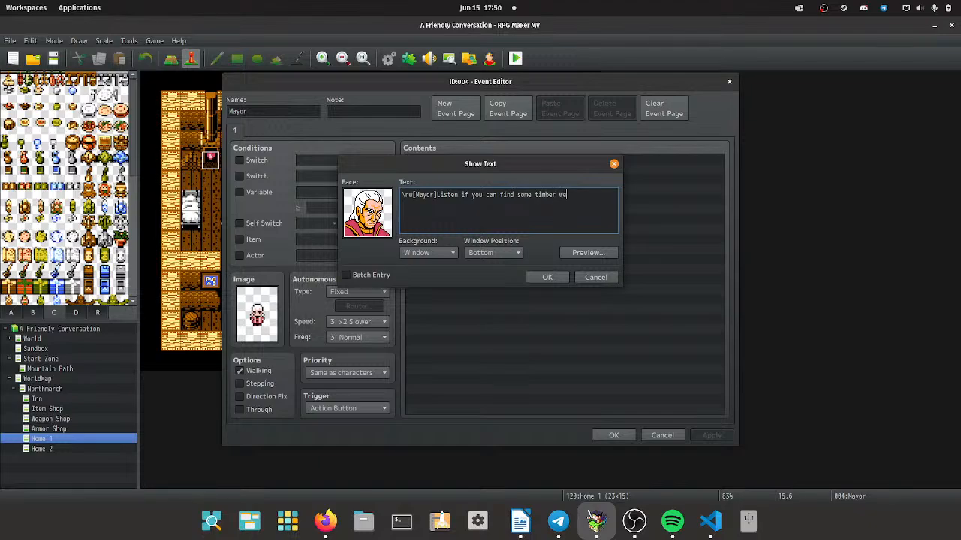
type("can build you a ship.")
key("shift+Up")
key("shift+Left")
key("shift+Left")
key("shift+Left")
key("shift+Left")
key("shift+Left")
key("shift+Left")
key("shift+Left")
key("shift+Left")
key("shift+Left")
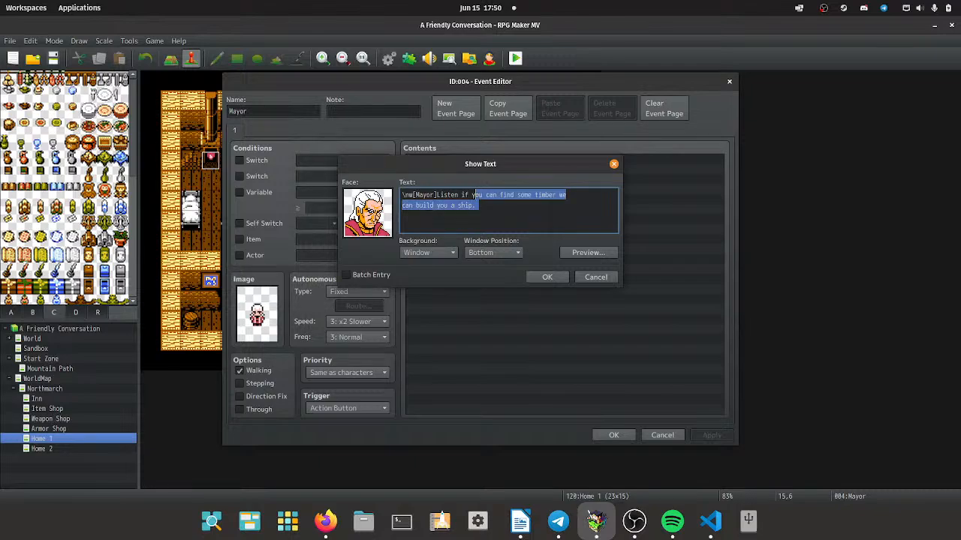
key("shift+Left")
key("shift+Left")
key("shift+Left")
key("shift+Right")
key("shift+Right")
key("shift+Right")
key("shift+Right")
key("shift+Right")
key("shift+Right")
key("shift+Right")
key("shift+Right")
key("shift+Right")
key("shift+Right")
key("shift+Left")
key("shift+Left")
key("shift+Left")
key("shift+Left")
key("shift+Left")
key("shift+Left")
key("shift+Left")
key("shift+Left")
key("shift+Left")
key("shift+Left")
key("shift+Left")
Enter the Mayor's dialogue "You need timber to build a ship. I think / you might be able to find what you need in the / desert oasis." and save.
type("You ")
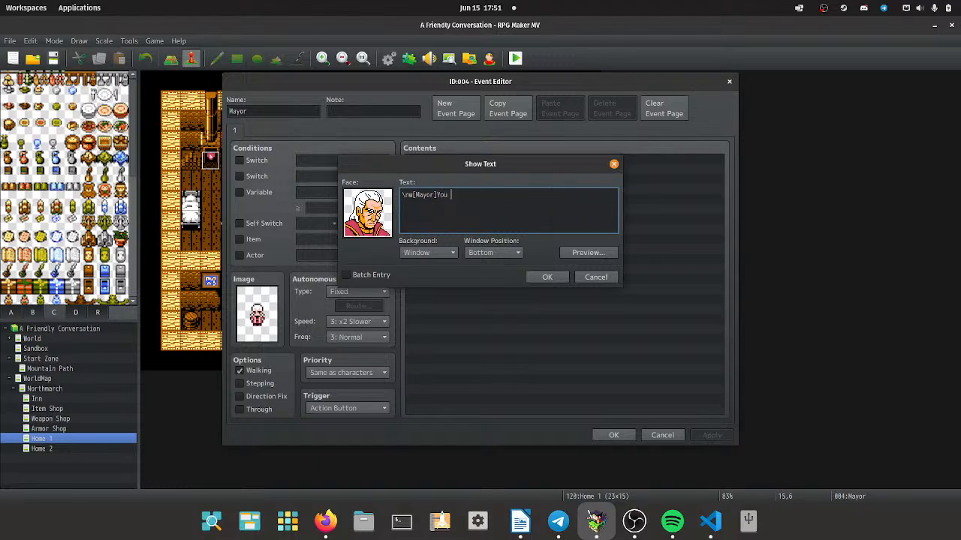
type("need timber to build a ship. I think")
key("Return")
type("maybe")
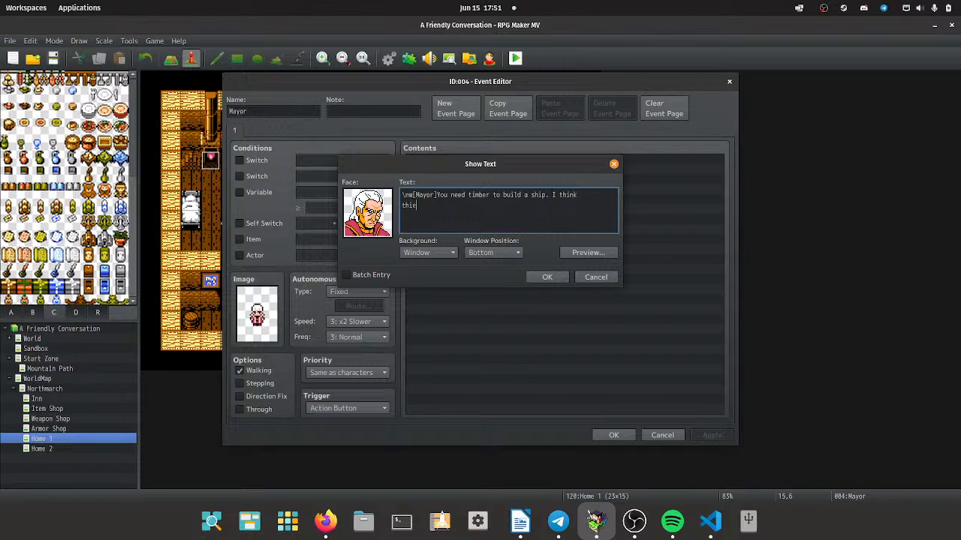
key("BackSpace")
key("BackSpace")
key("BackSpace")
key("BackSpace")
key("BackSpace")
type("you might be able to find what you need")
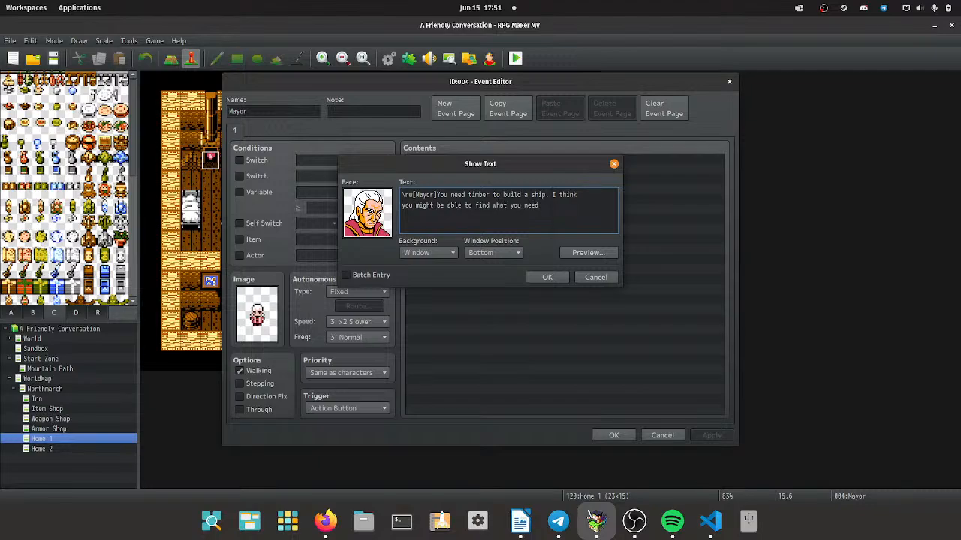
type(" s")
key("BackSpace")
type("in the")
key("Return")
type("desert oasis.")
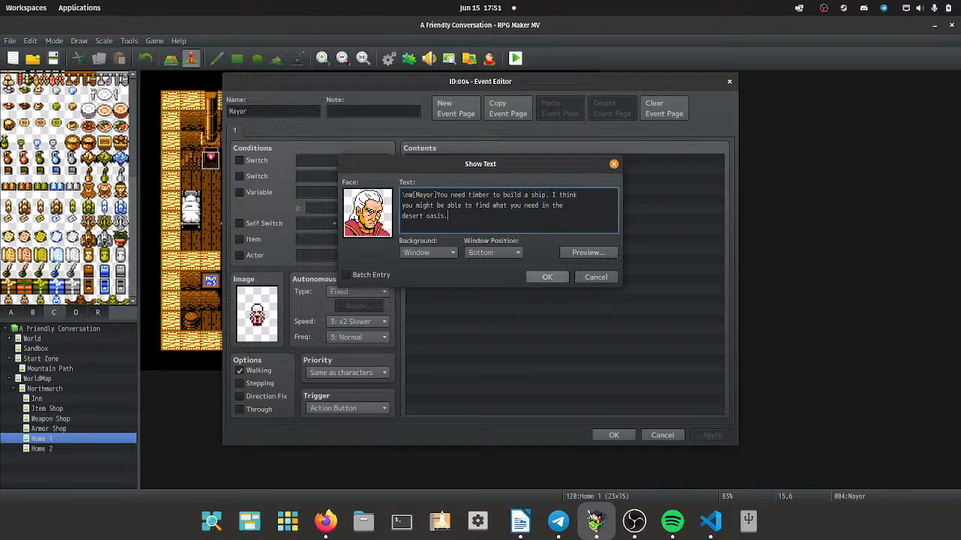
left_click(547, 277)
left_click(613, 435)
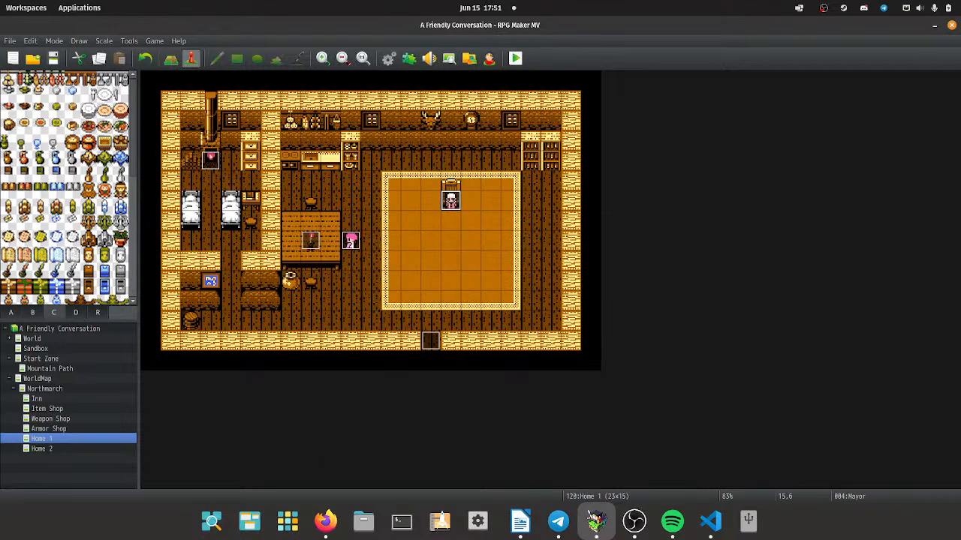
Open Lenna's event in Home 1 and replace her first-page dialogue with "Oh, a hero. So I've decided to tag along / with you".
double_click(352, 240)
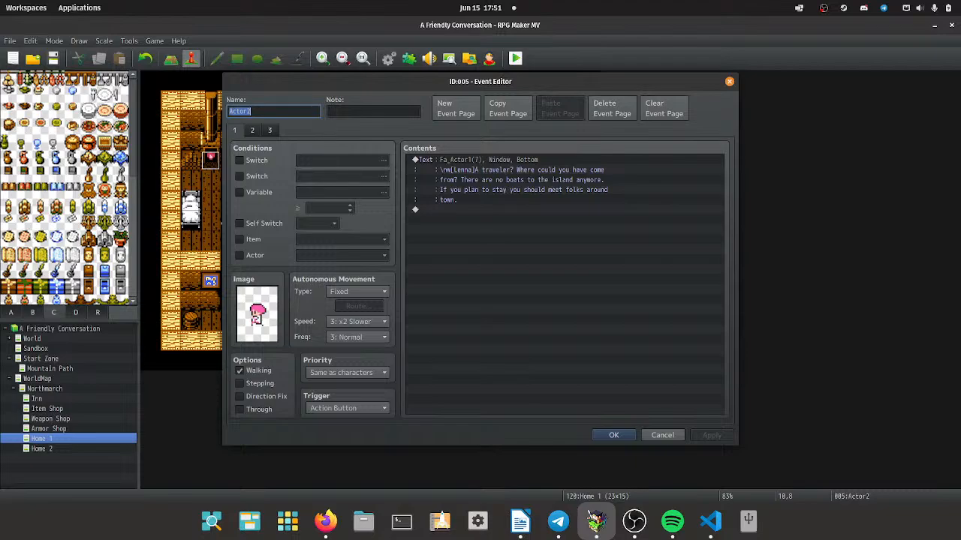
left_click(564, 179)
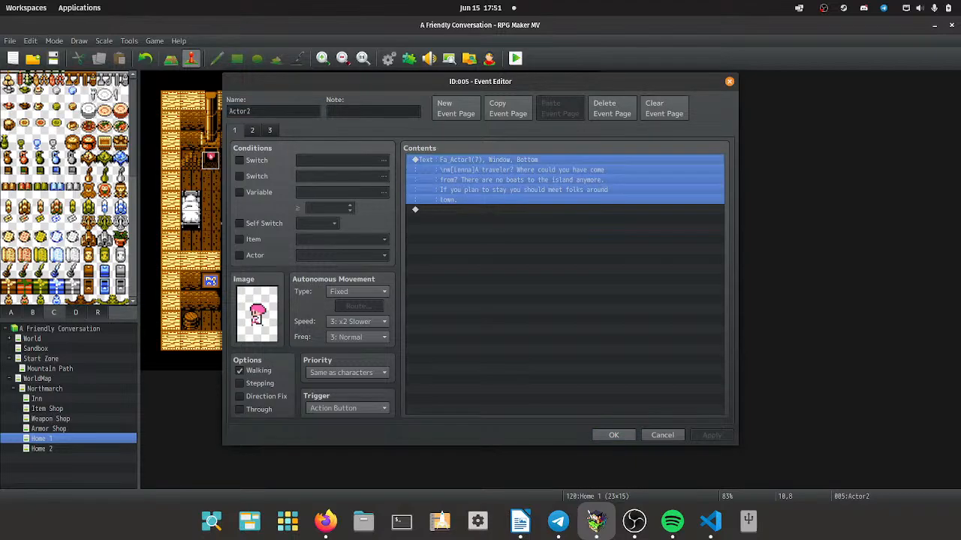
key("space")
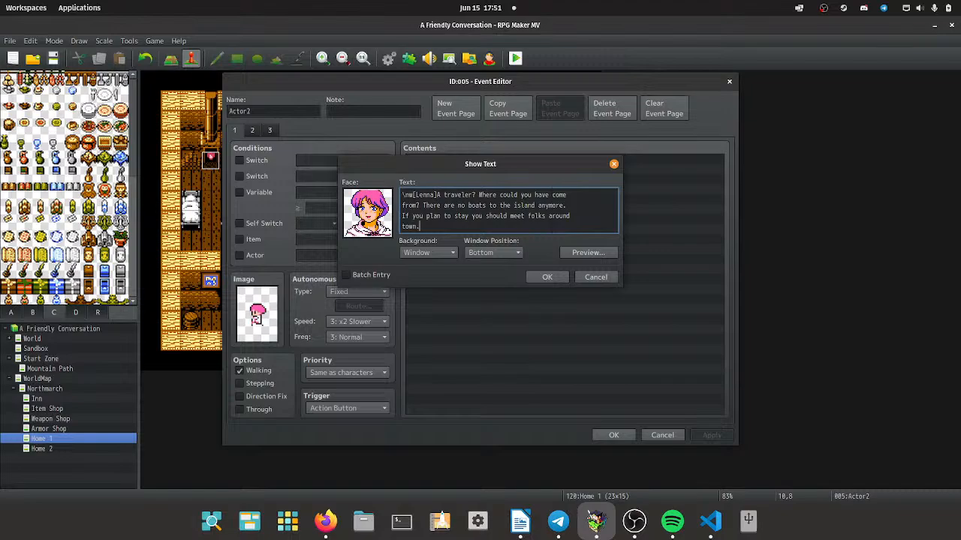
left_click_drag(420, 226, 437, 195)
type("O")
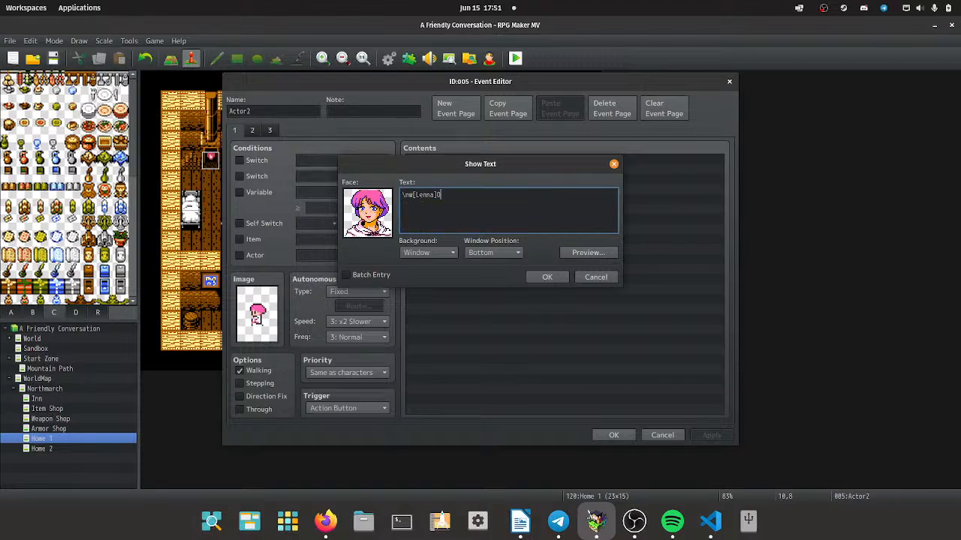
type("h , a hero. L")
key("BackSpace")
type("So I 've decided to tag along")
key("Return")
type("with you")
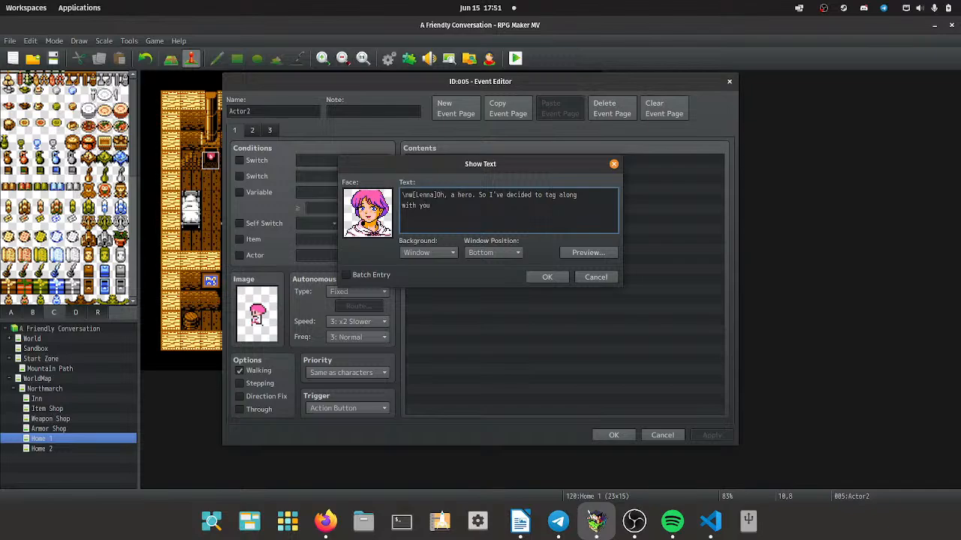
Finish Lenna's message with "this time. I'm a healer and can probably / keep you alive." and save it.
type(" this time. I'm a healer and can probably")
key("Return")
type("keep you alive.")
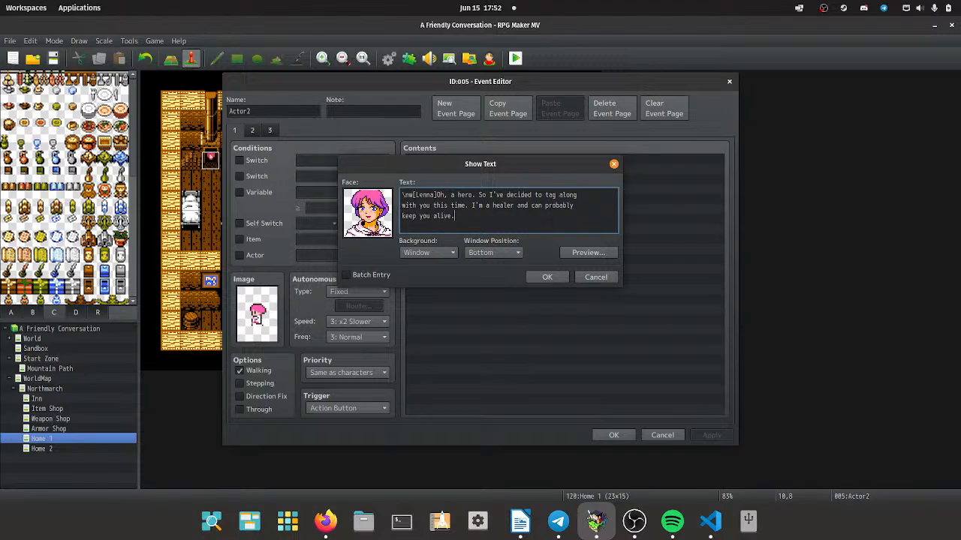
key("ctrl+Return")
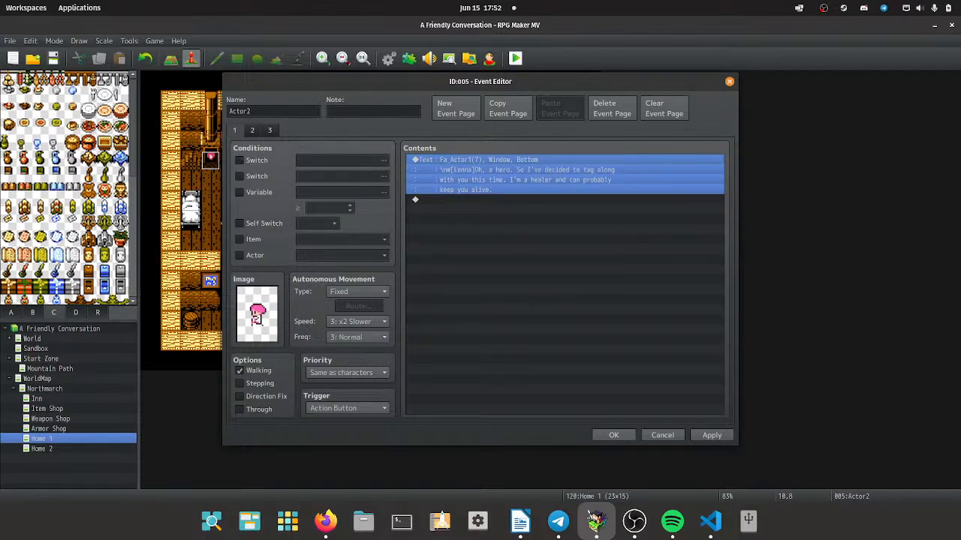
Duplicate Lenna's message on the first event page.
key("Down")
key("ctrl+v")
key("Up")
Change the copied message's dialogue to "Go ahead and check around town to learn / more about the monster attacks and then come and / see me.".
key("space")
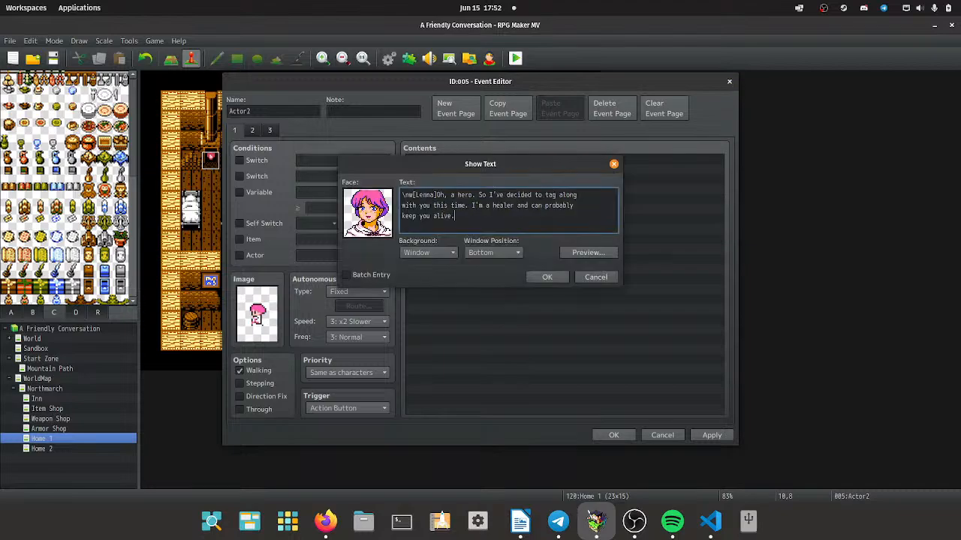
key("shift+Up")
key("shift+Up")
key("shift+Left")
key("shift+Left")
key("shift+Left")
key("shift+Left")
key("shift+Left")
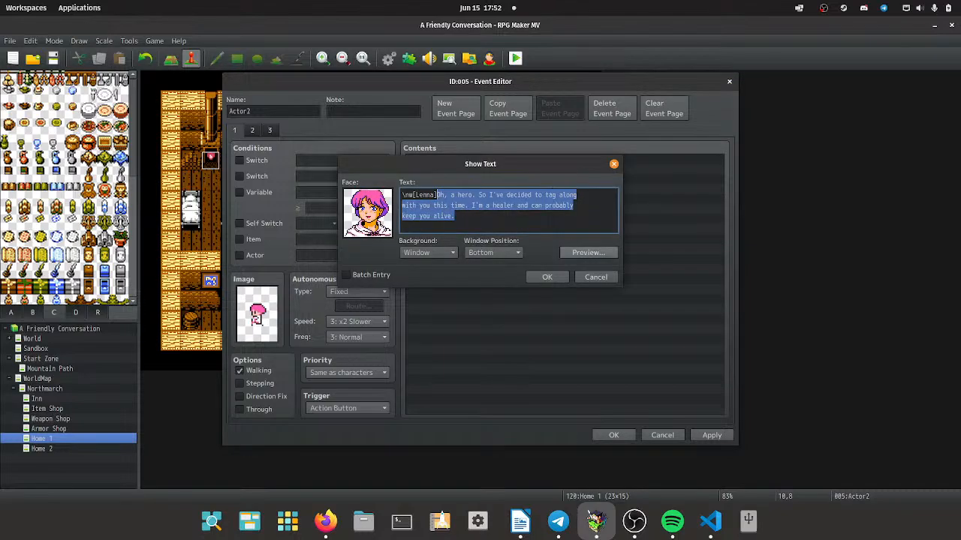
type("Go ahead and che")
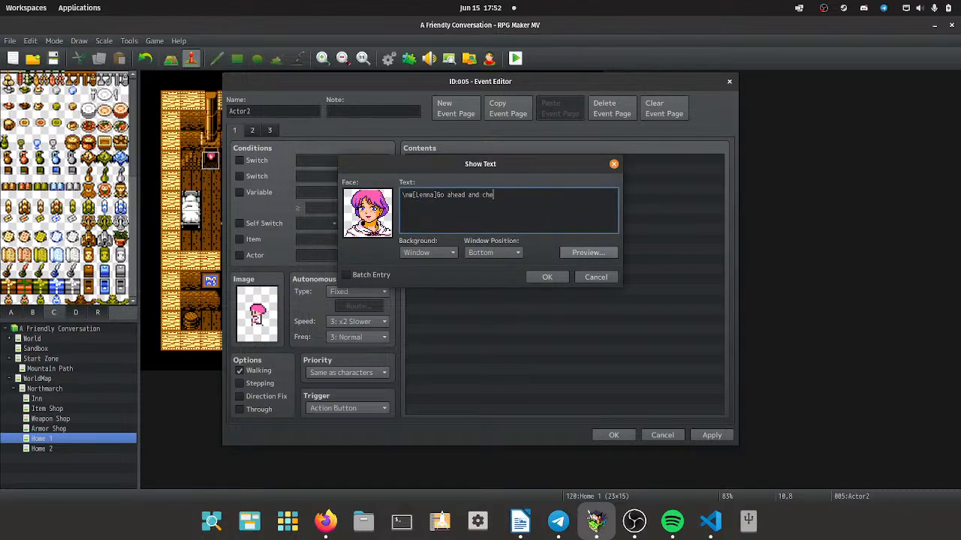
type("ck around town to learn")
key("Return")
type("more about the mons")
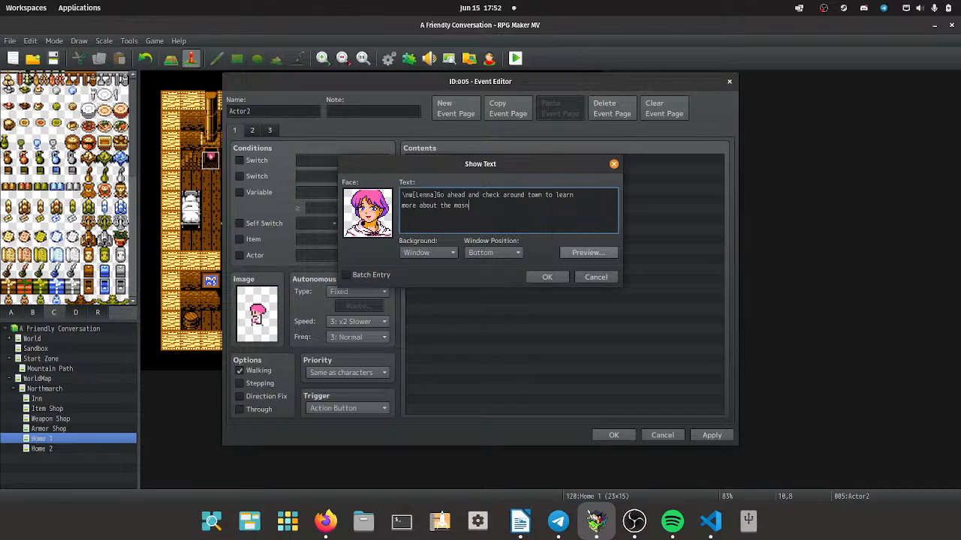
type("ter attacks and then come and se")
key("Return")
type("see me.")
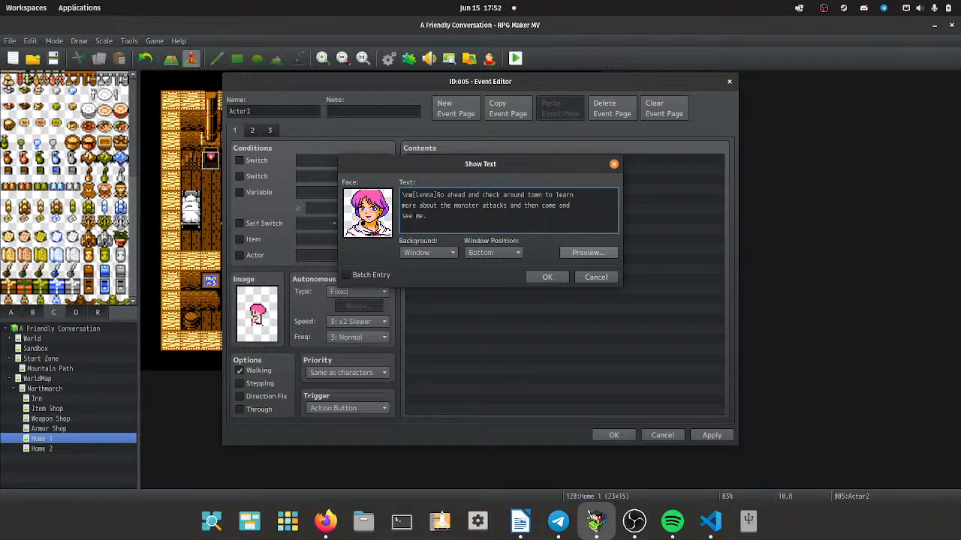
left_click(547, 277)
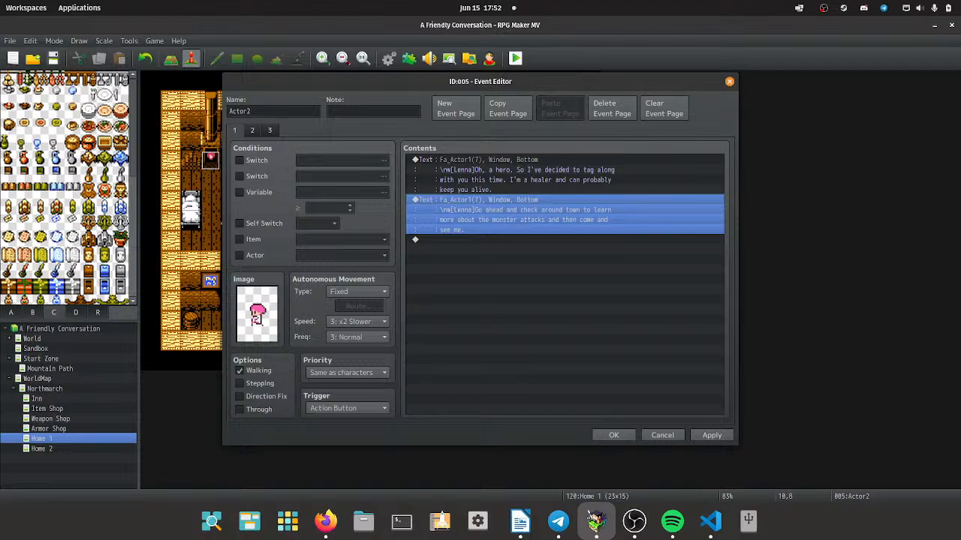
On page 2 of Lenna's event, replace the first message's dialogue with "The old silver mines huh? Well", keeping her name tag.
left_click(252, 130)
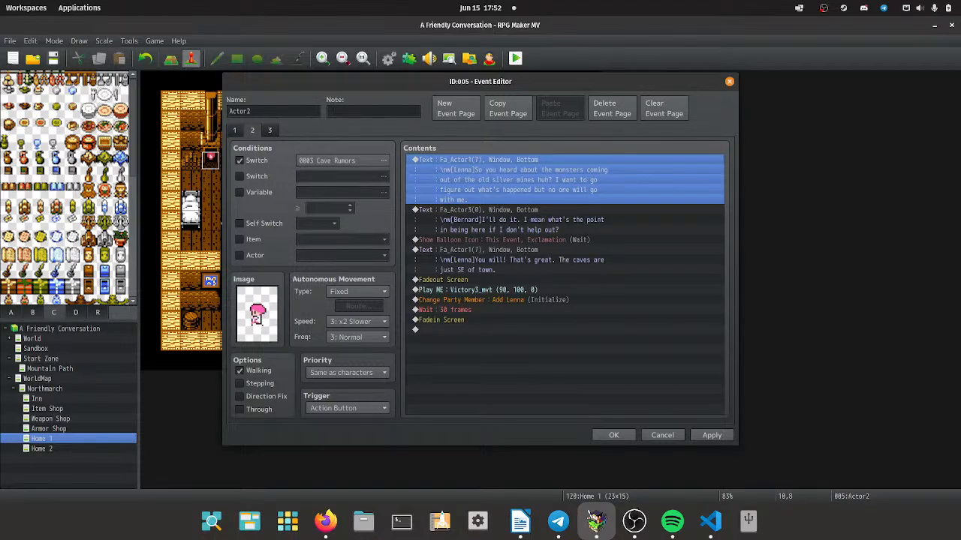
key("space")
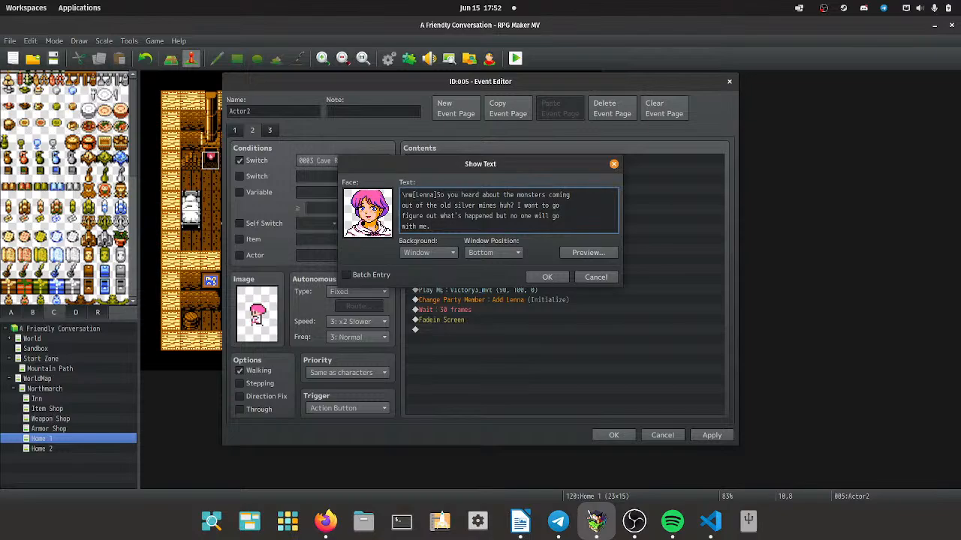
key("ctrl+shift+End")
type("Alri")
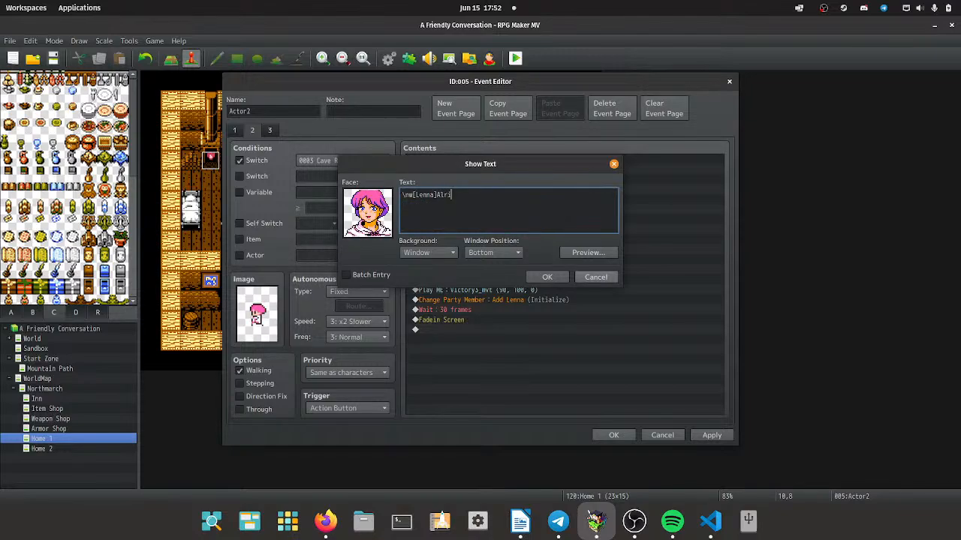
key("BackSpace")
key("BackSpace")
key("BackSpace")
key("BackSpace")
type("The old silver mines huh? Well ")
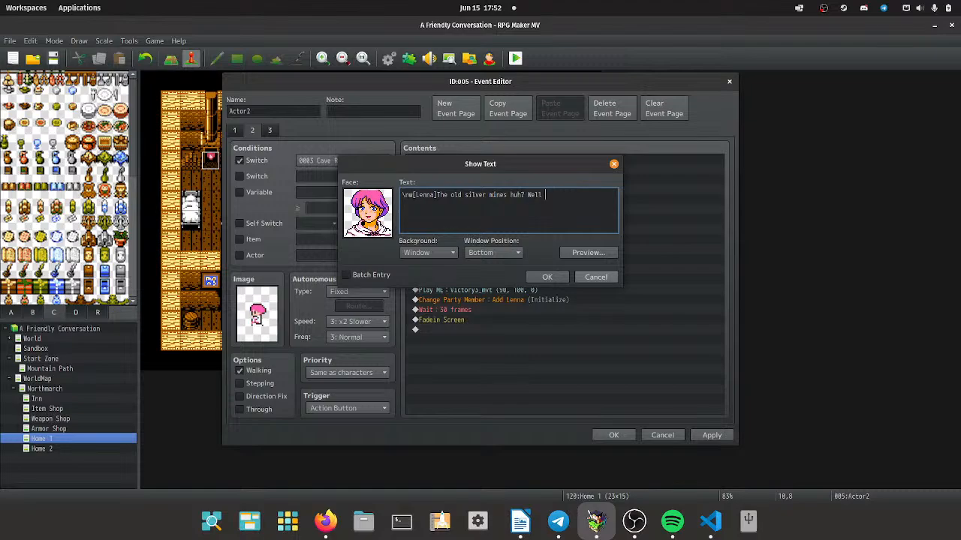
Complete the silver mines message with "that / makes sense I suppose. They do connect to natural / caverns." and save it.
type("that")
key("BackSpace")
key("BackSpace")
key("BackSpace")
type("hat")
key("Return")
type("makes sense ")
type("I suppos")
type("e. They are")
key("BackSpace")
key("BackSpace")
key("BackSpace")
type("do cone")
key("BackSpace")
type("nect to natura")
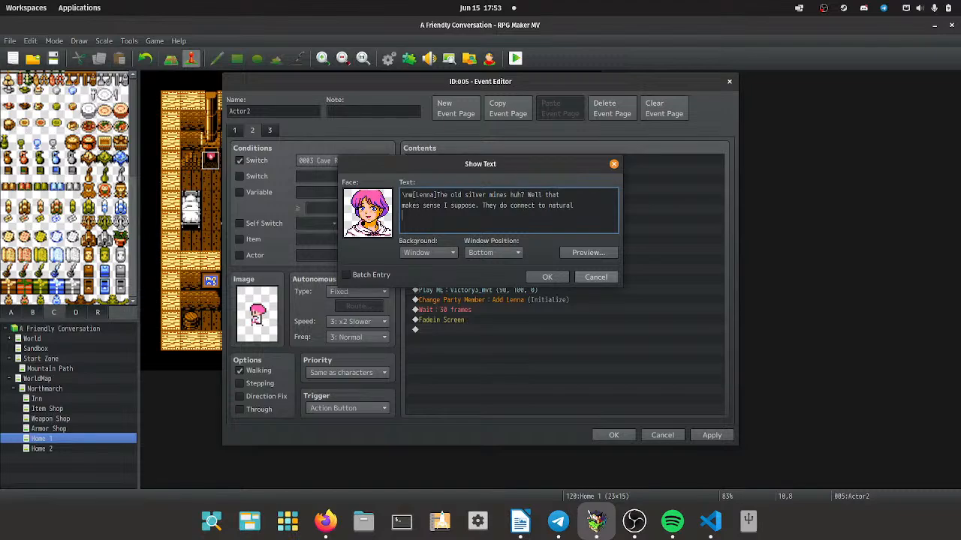
type("l")
key("Return")
type("caverns.")
left_click(547, 277)
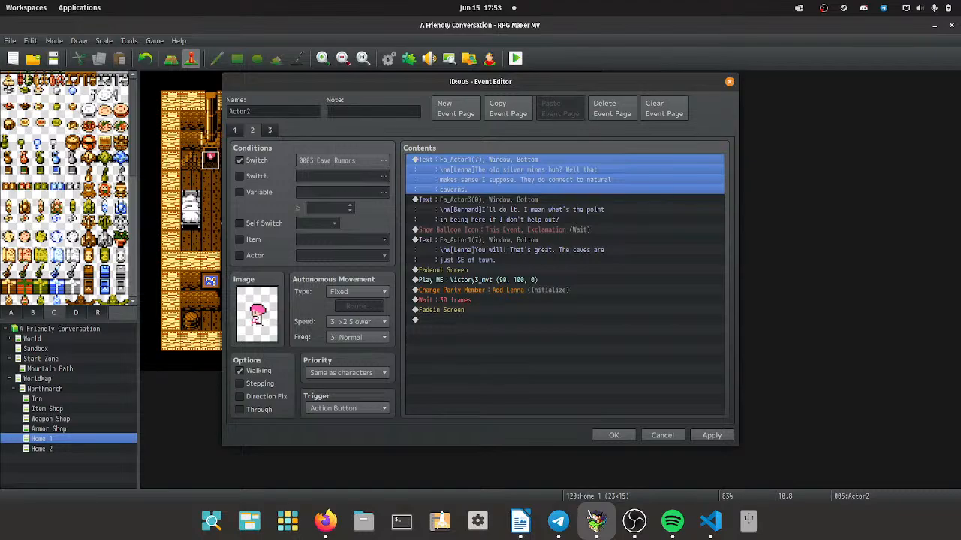
Open Bernard's message on page 2 and change its speaker name tag to "<an1>".
left_click(565, 209)
double_click(480, 209)
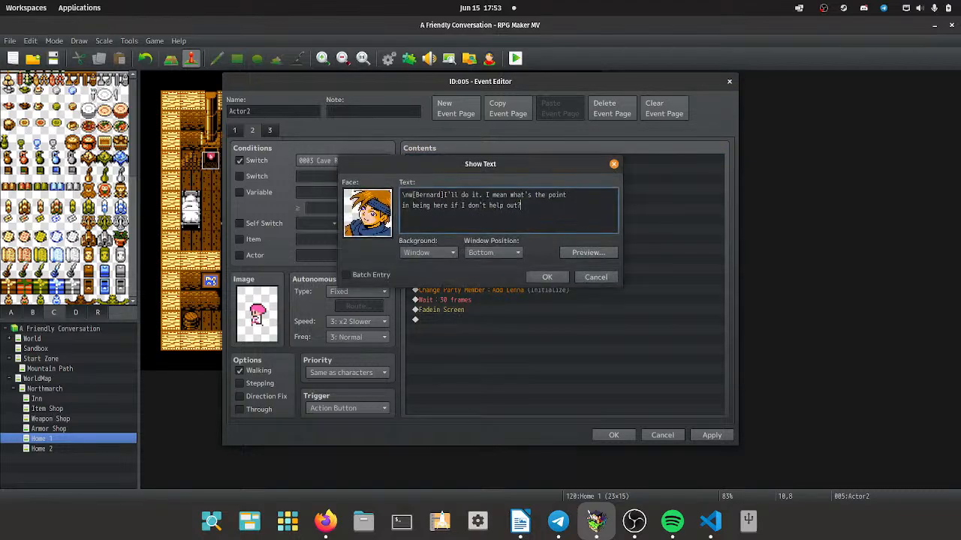
left_click_drag(522, 206, 415, 195)
type("<>")
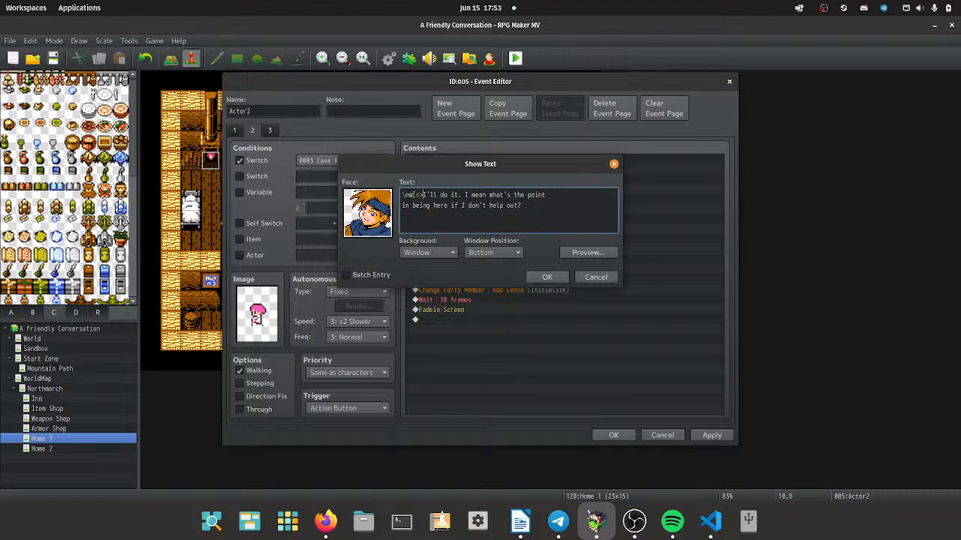
type("]")
type("an1")
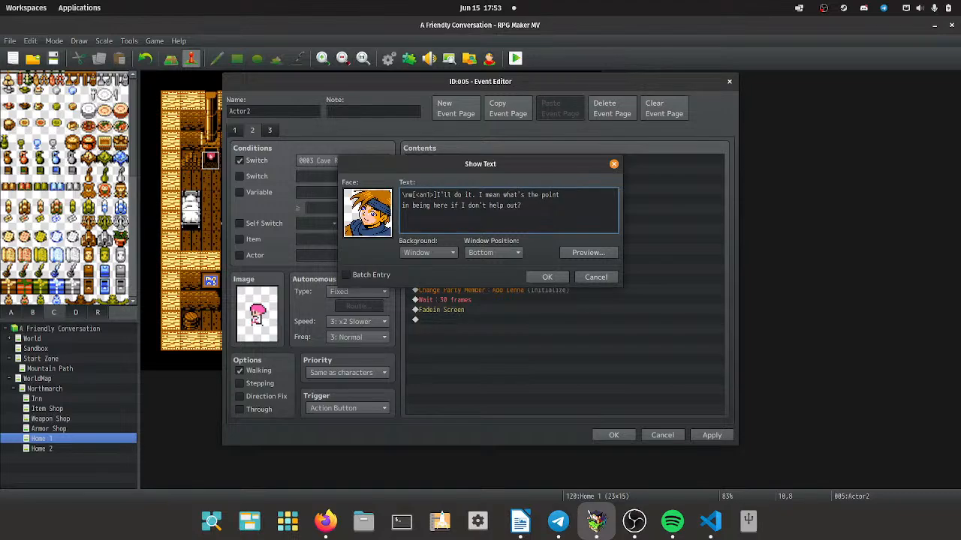
Replace the hero's dialogue with "Now we're talking. Fighting monsters / and exploring caves is something I understand." and save the message.
key("ctrl+a")
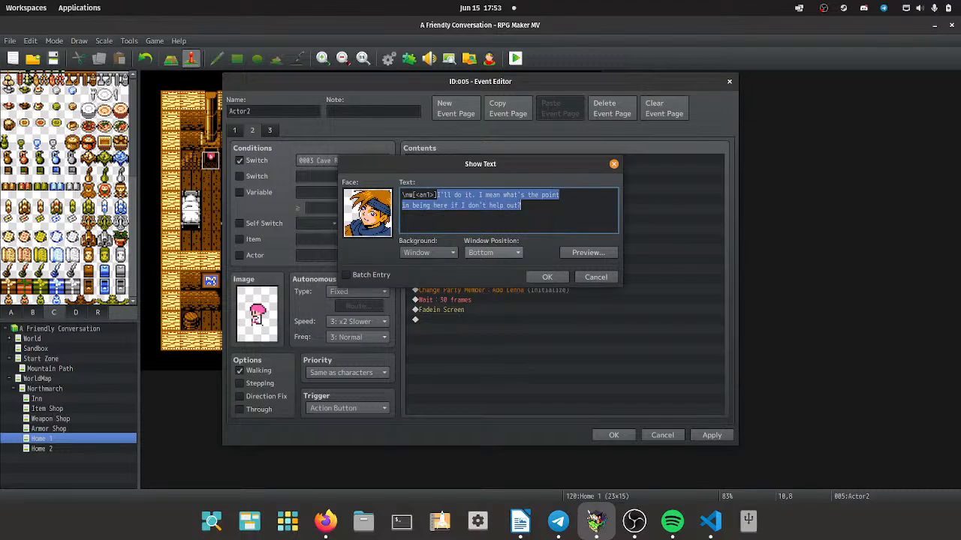
type("W")
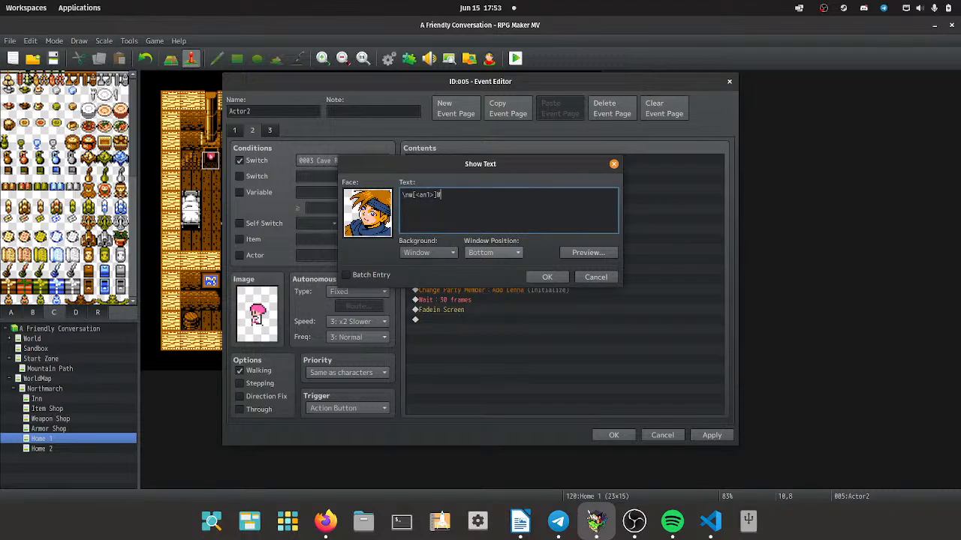
key("BackSpace")
type("Now weir")
key("BackSpace")
key("BackSpace")
type("'re talking. Fighting mon")
type("ster")
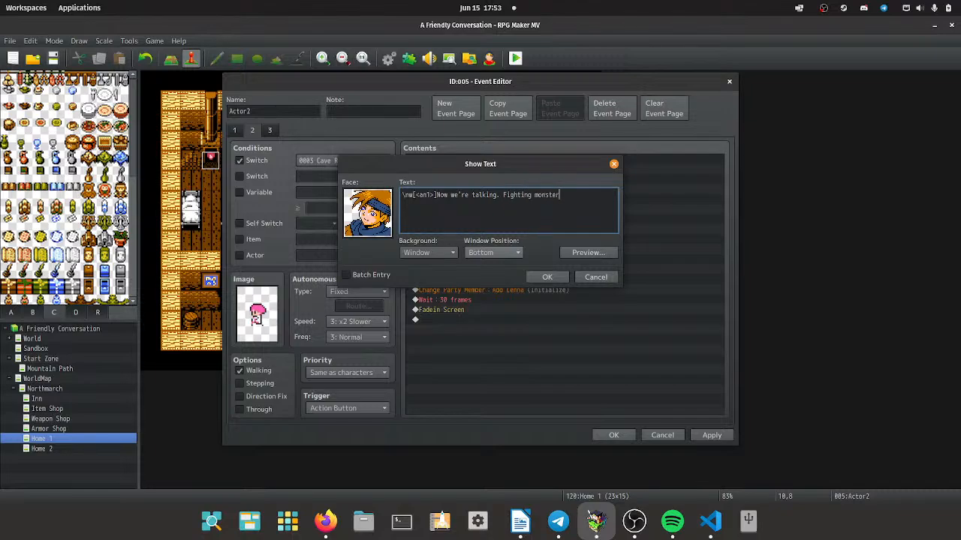
type("s")
key("Return")
type("and exploring caves it")
key("BackSpace")
type("s something I understand.")
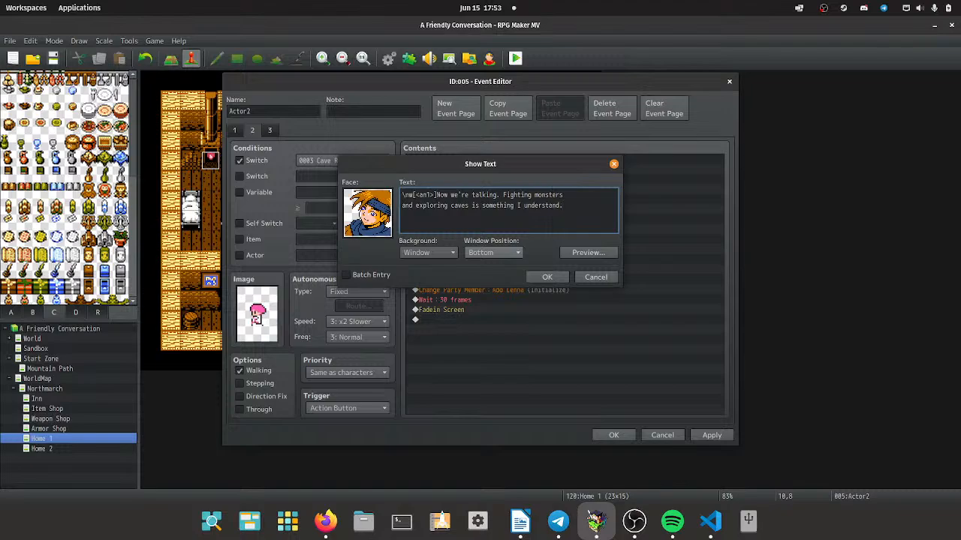
left_click(547, 277)
Change Lenna's reply after the balloon icon to "Is that right..." and save her event.
double_click(565, 249)
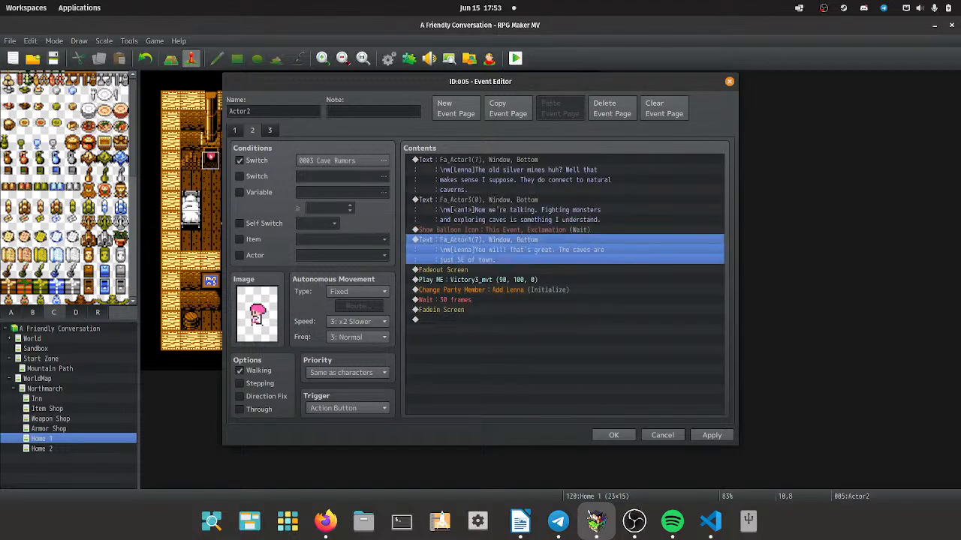
left_click_drag(458, 205, 437, 194)
type("Is")
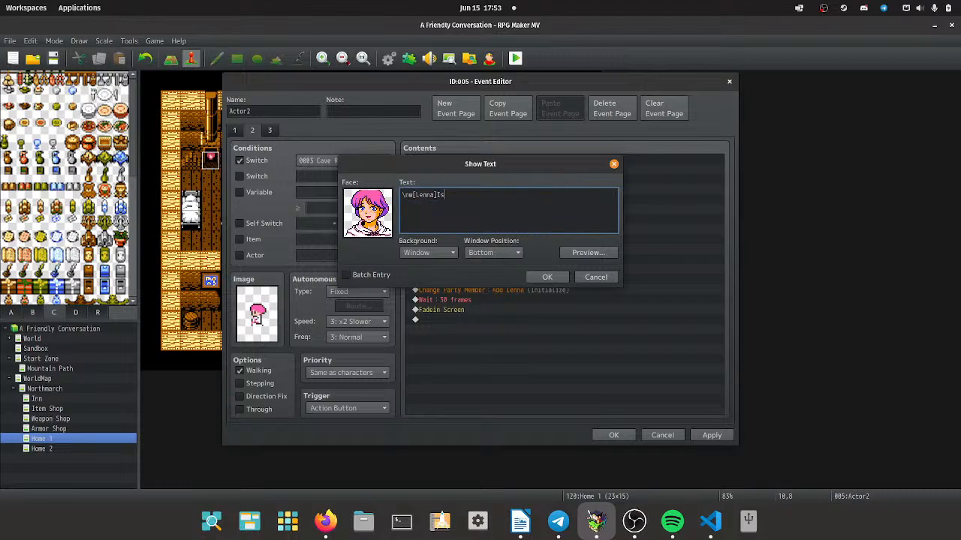
type(" that right...")
left_click(547, 277)
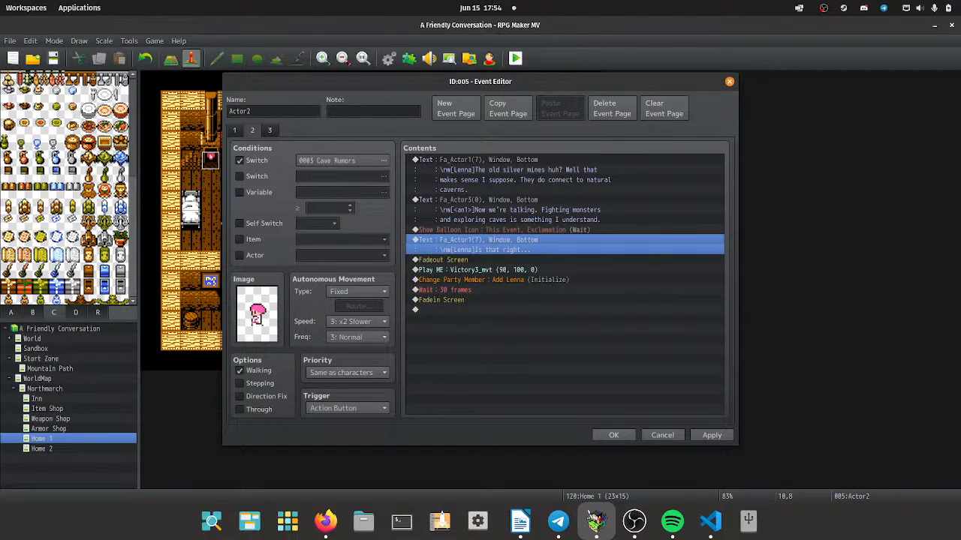
left_click(473, 269)
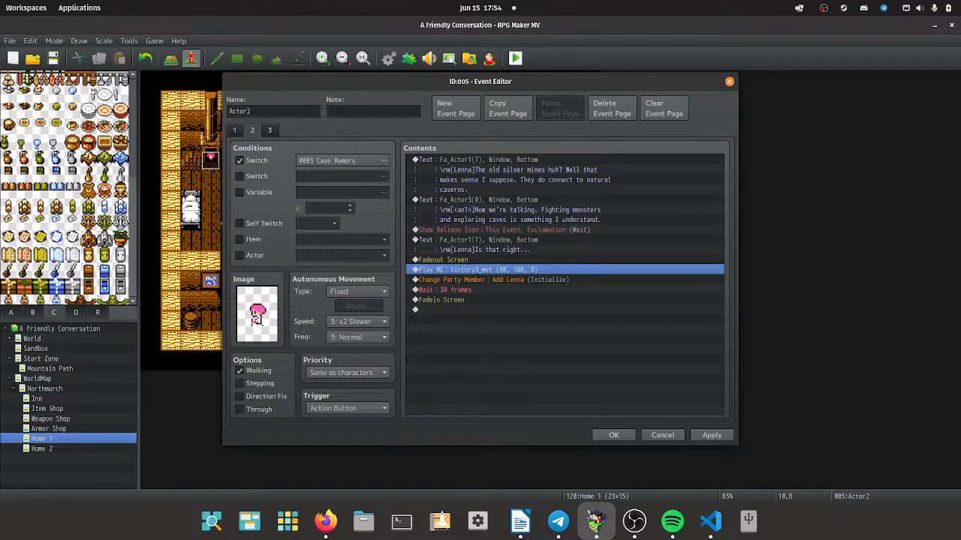
left_click(613, 436)
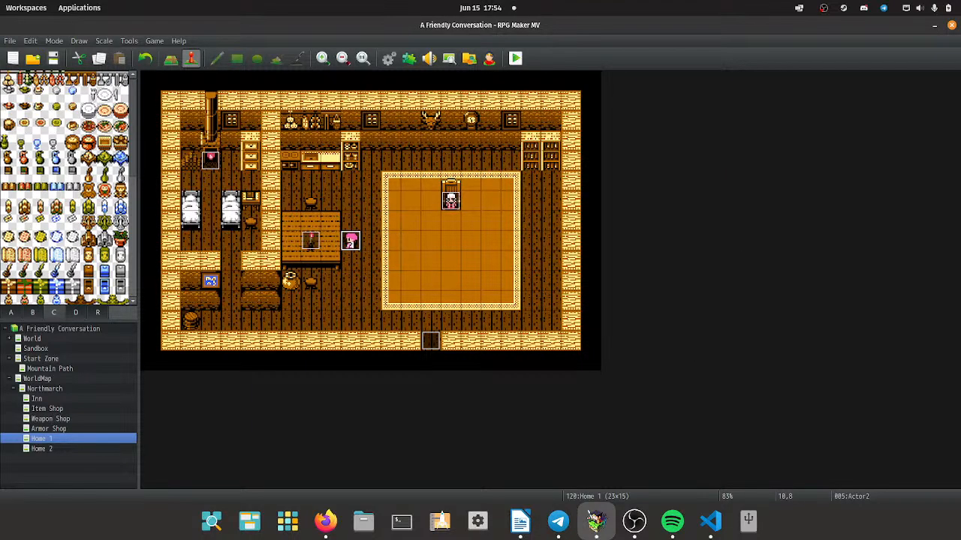
Open Farlin's message in the Home 2 map and clear its dialogue text, keeping the speaker name tag.
left_click(42, 448)
double_click(310, 221)
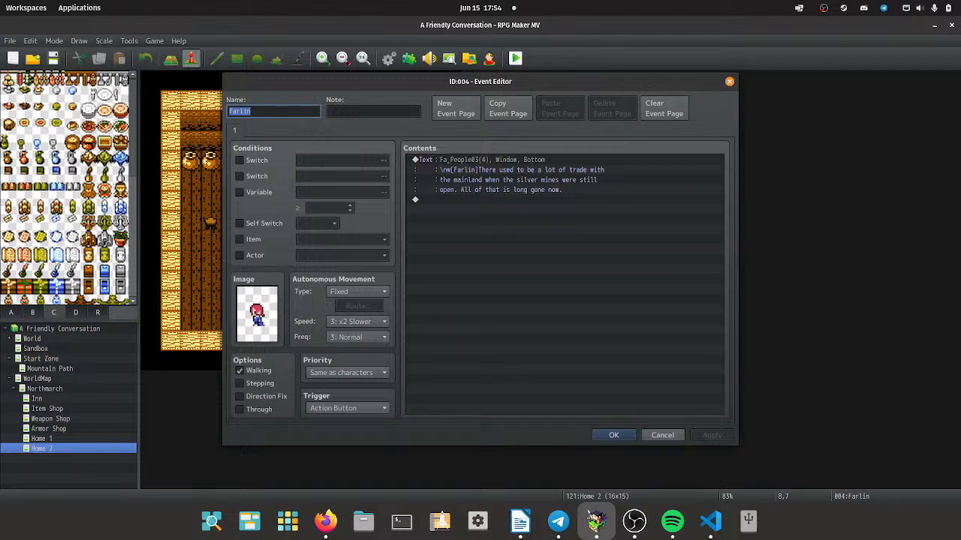
left_click(522, 170)
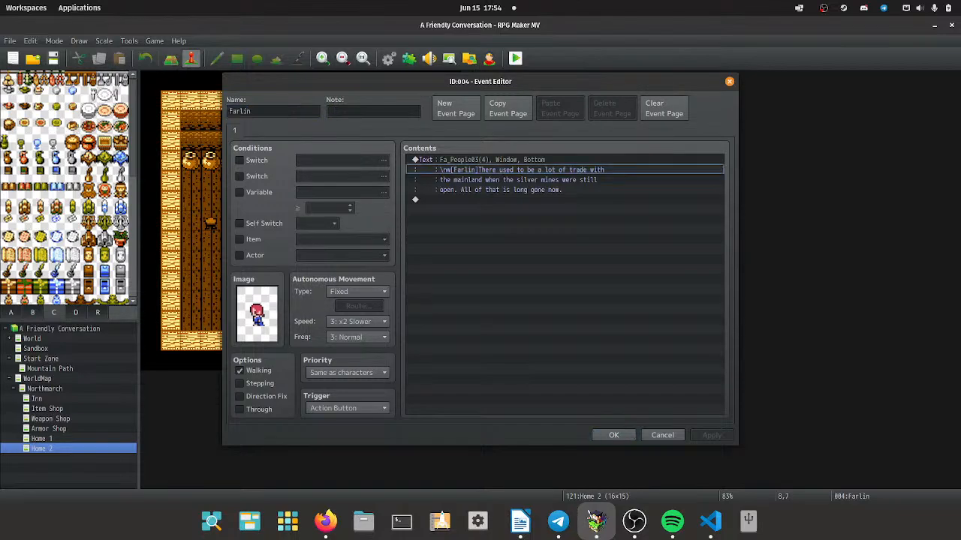
double_click(521, 170)
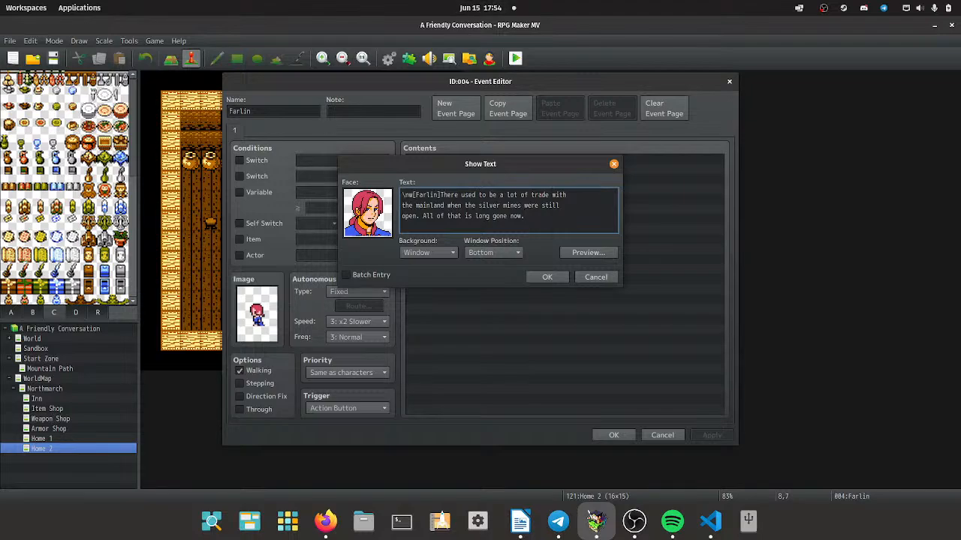
left_click_drag(524, 215, 444, 194)
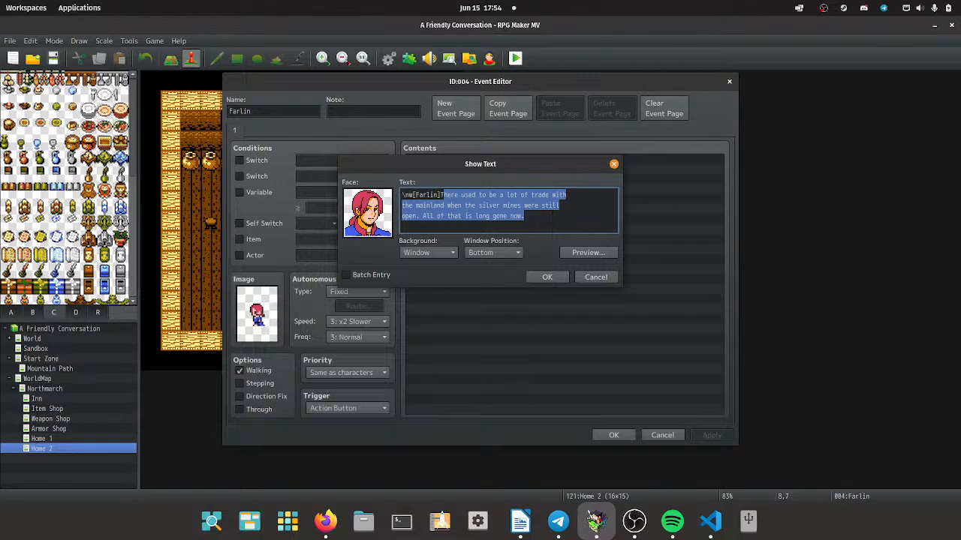
key("BackSpace")
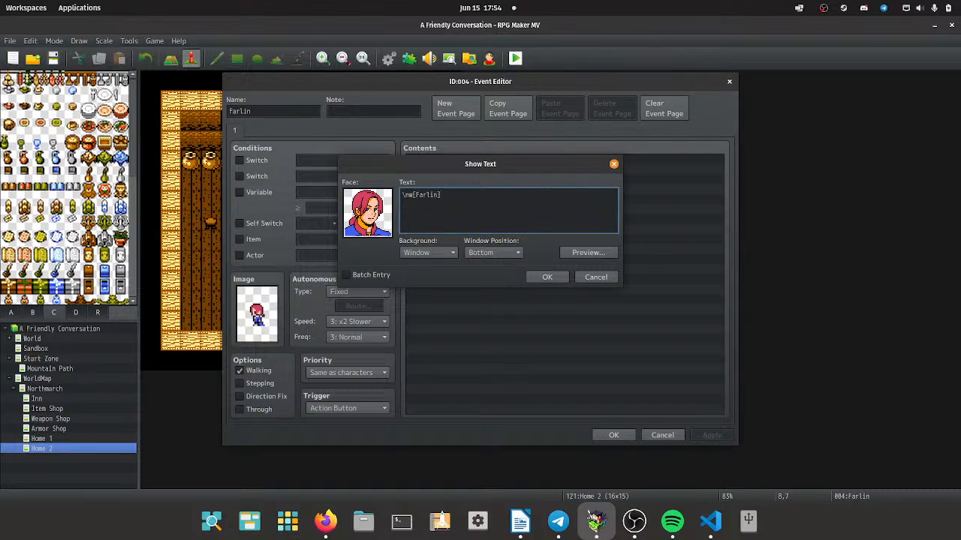
Write Farlin's message as "I hear the dark lord lives on a desolate / continent in the far west." and save his event.
type("I hear the dark lord lives on a c")
key("BackSpace")
type("desolate")
key("Return")
type("cortinent ")
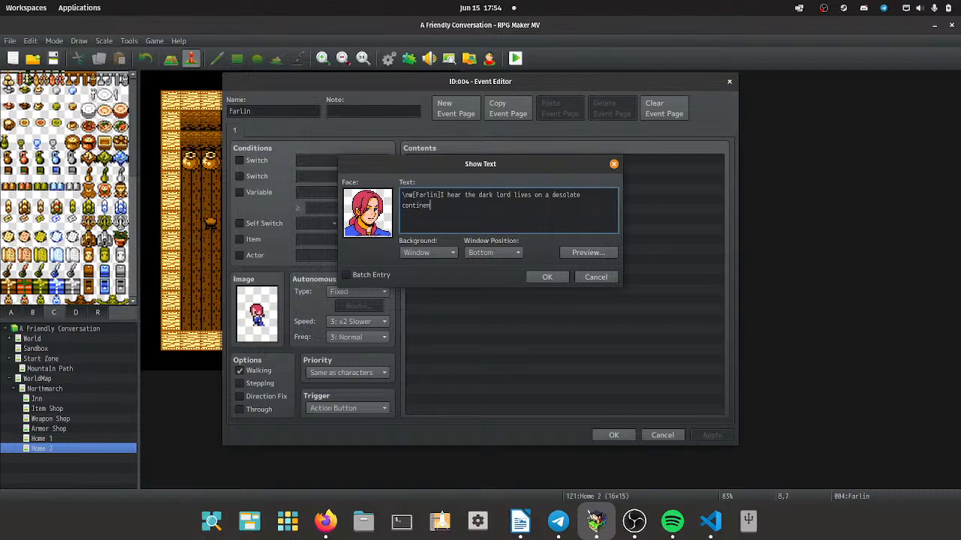
type("in the far west.")
left_click(547, 277)
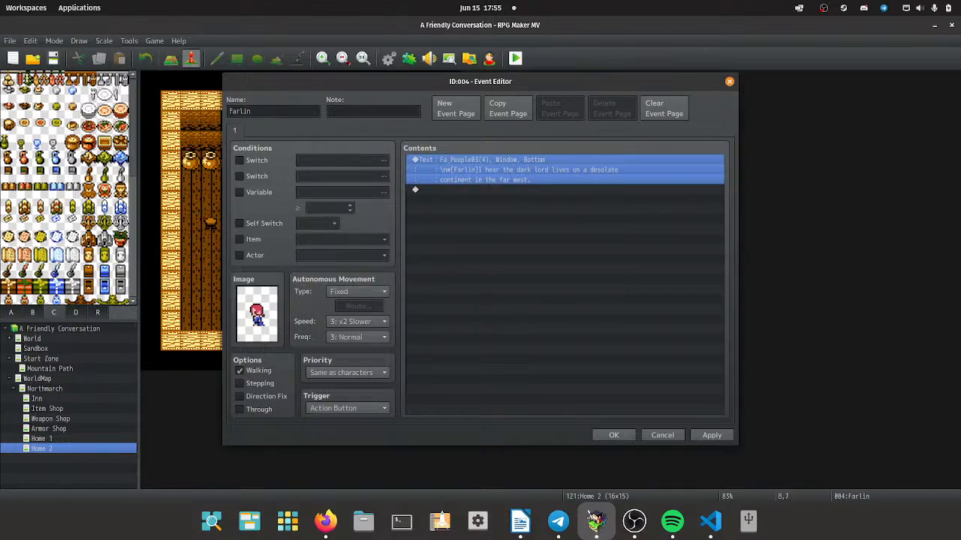
left_click(710, 435)
key("Return")
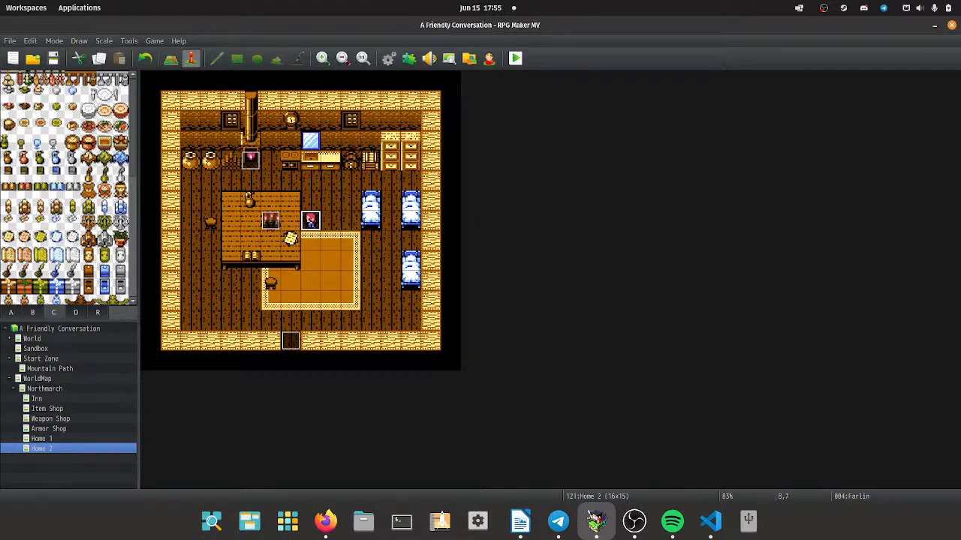
Launch a playtest of the project and start a new game.
left_click(515, 58)
left_click(435, 282)
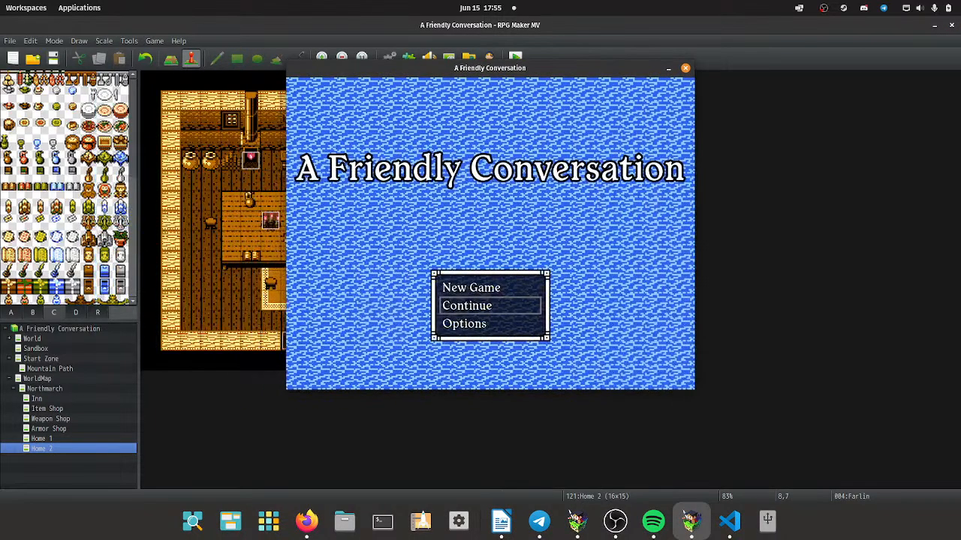
key("Up")
key("Return")
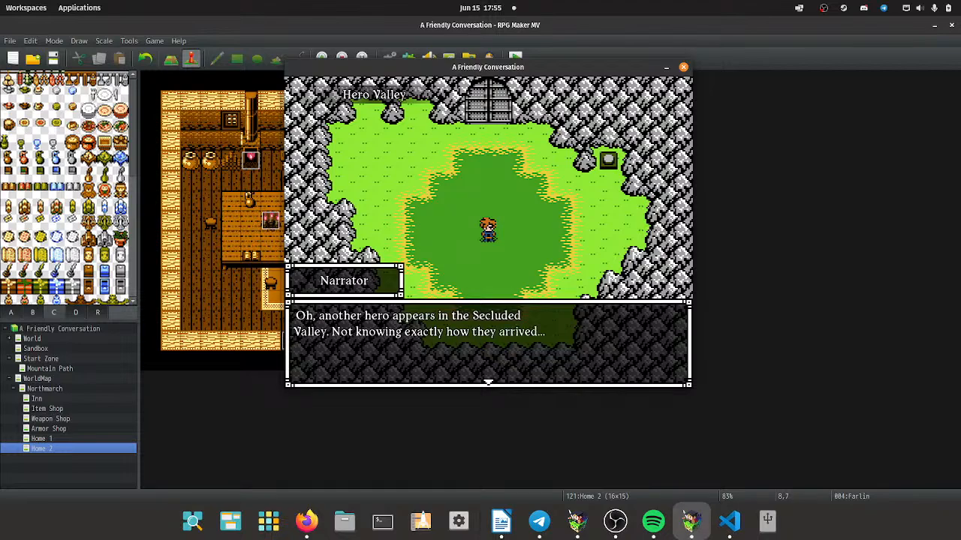
Read through the opening conversation between the narrator and the hero in Hero Valley to its end.
key("Return")
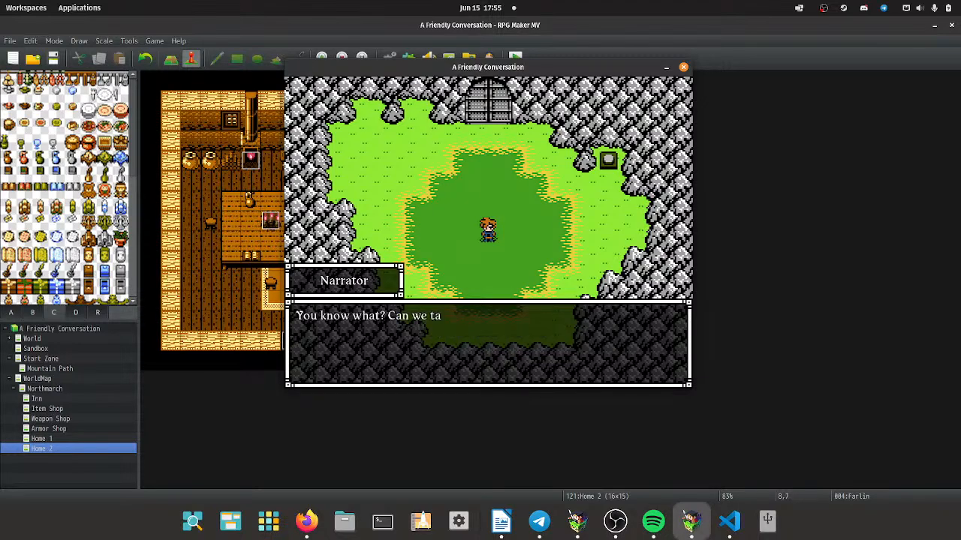
key("Return")
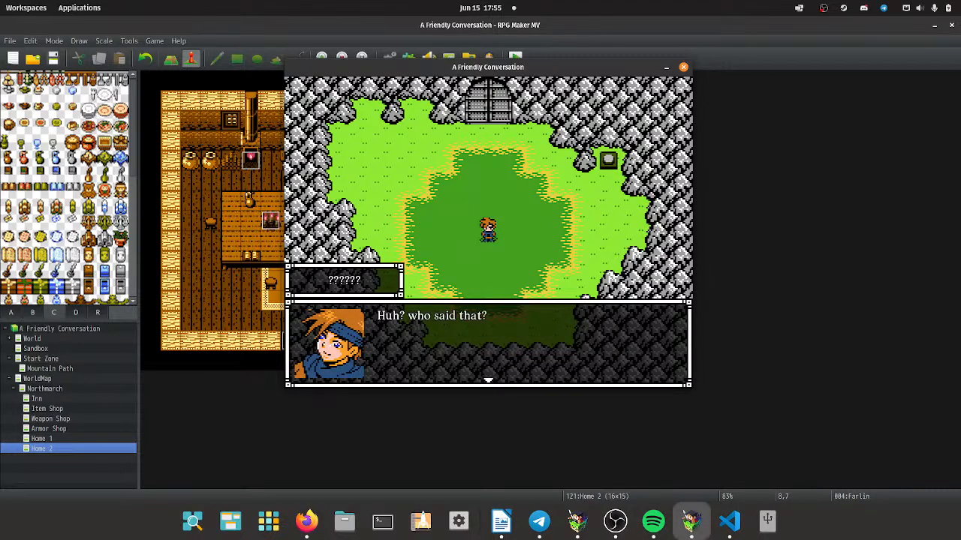
key("Return")
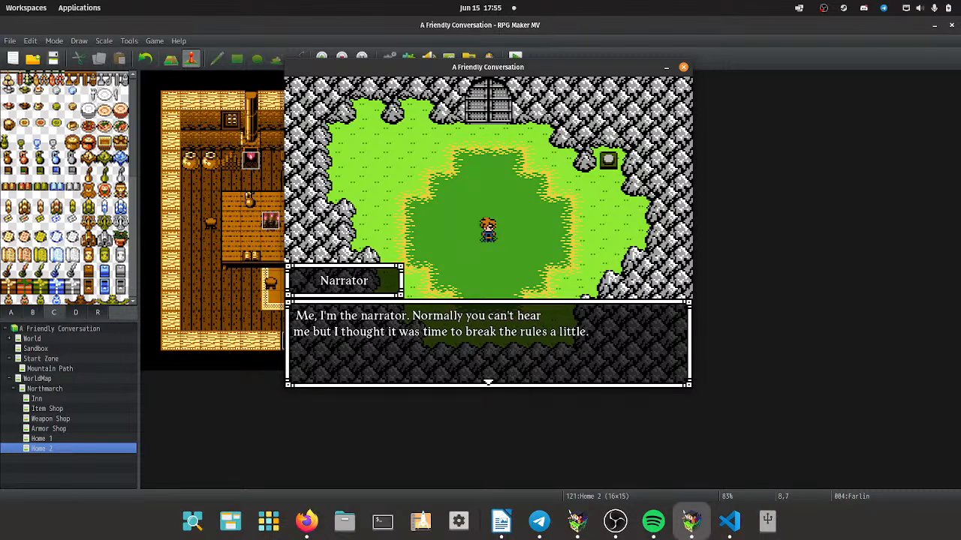
key("Return")
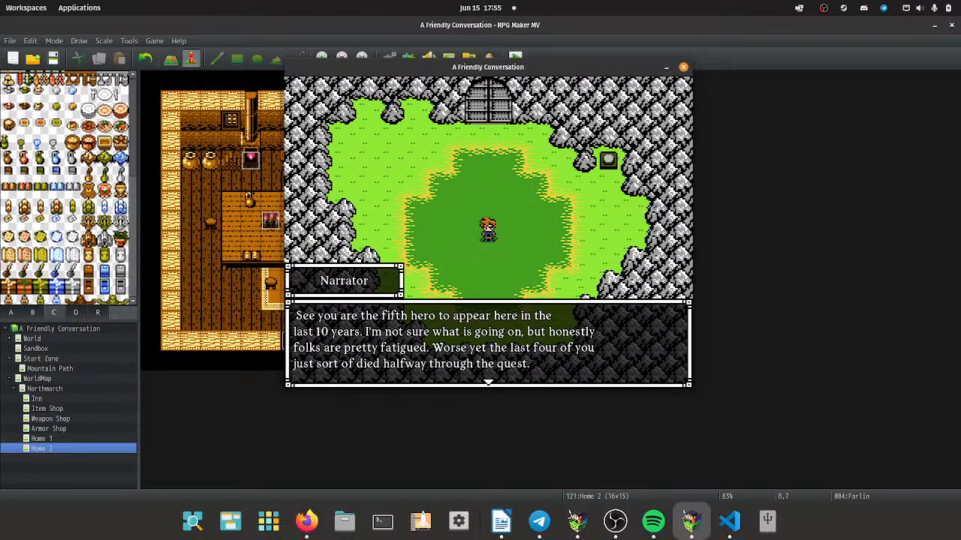
key("Return")
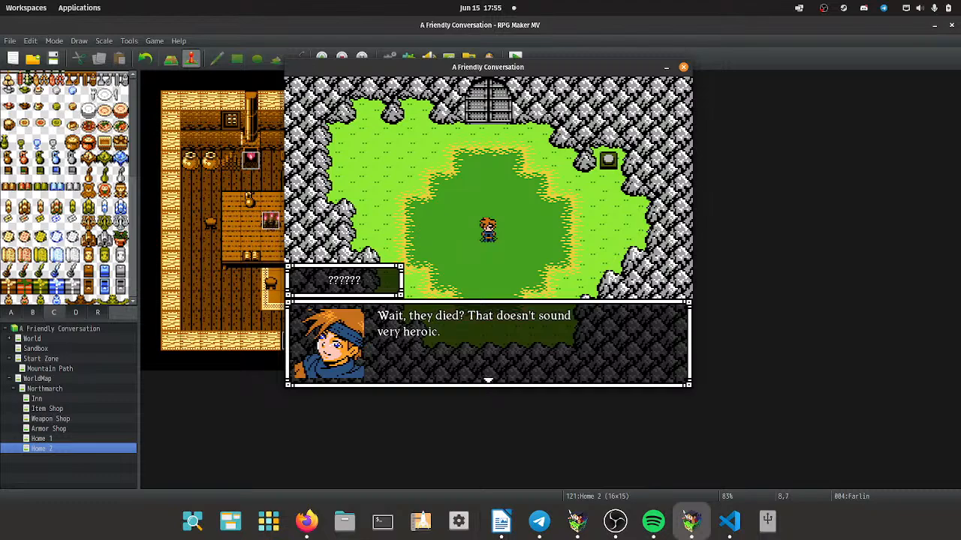
key("Return")
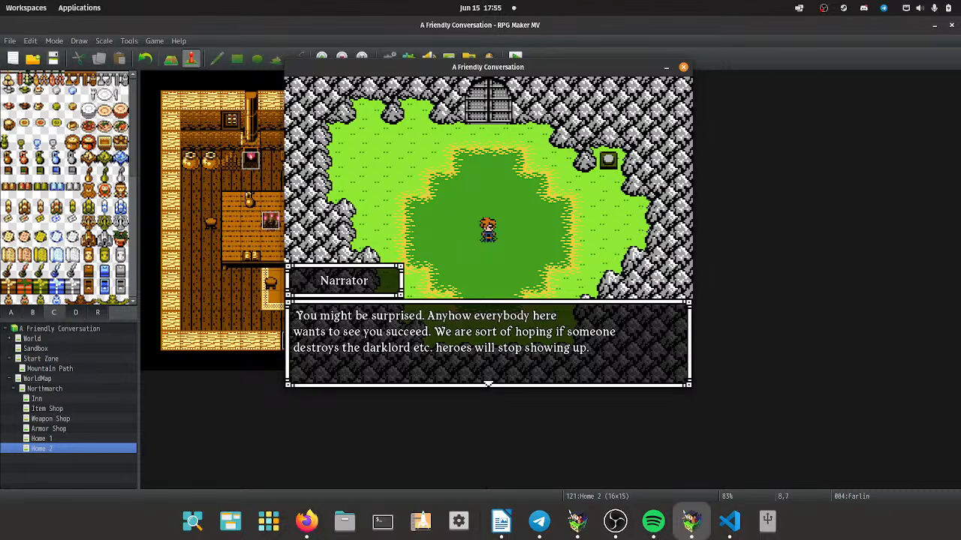
key("Return")
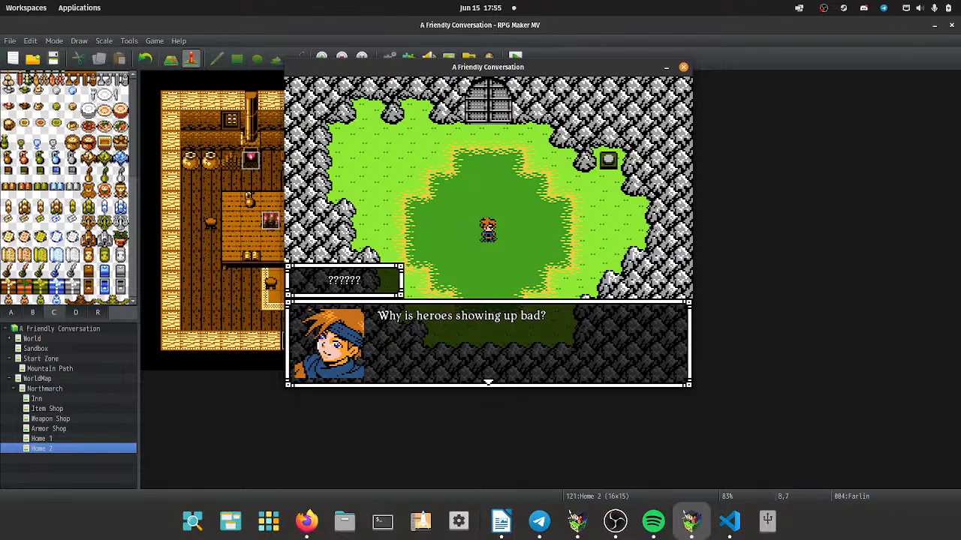
key("Return")
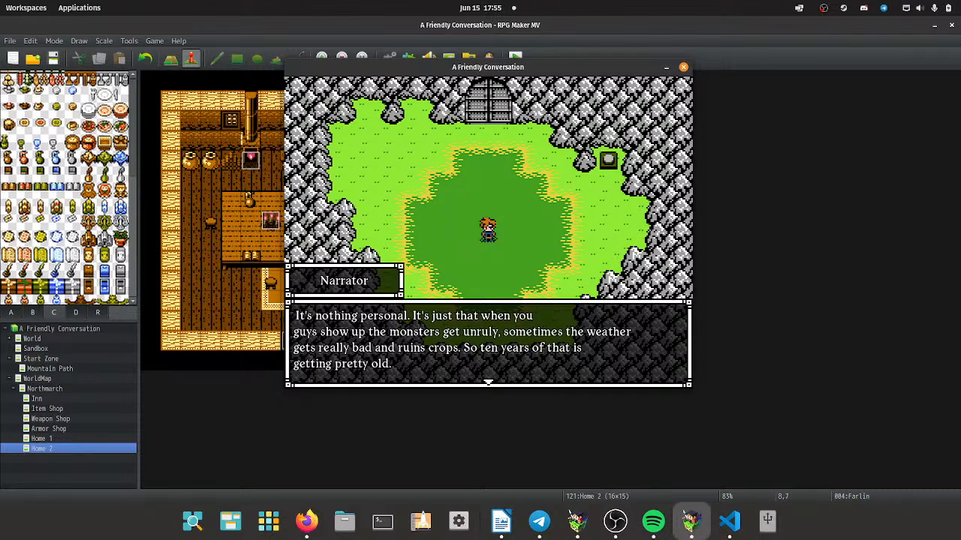
key("Return")
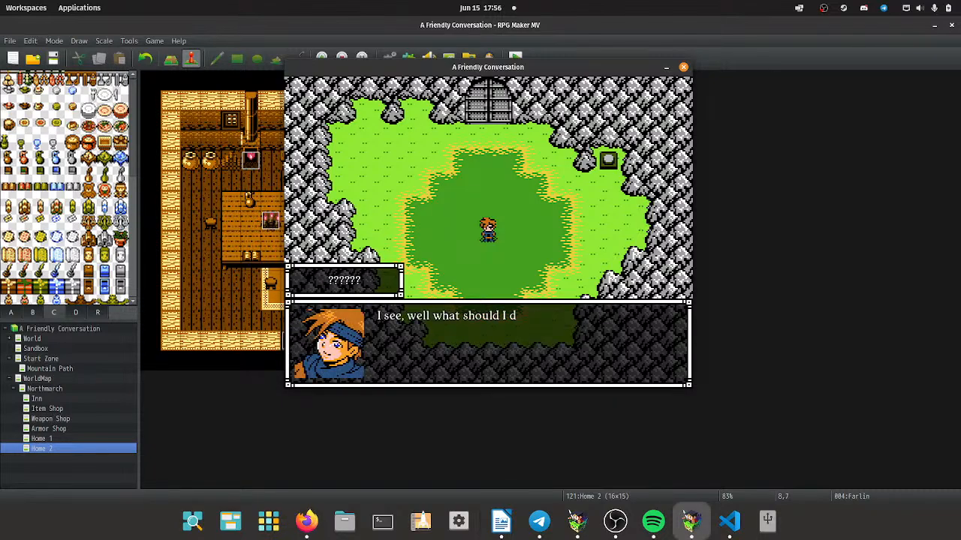
key("Return")
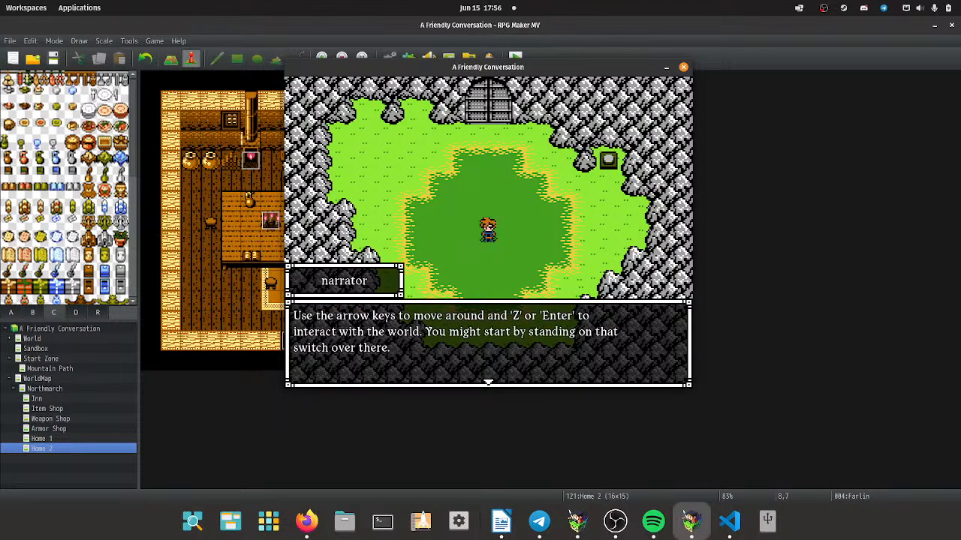
key("Return")
Walk the hero onto the floor switch in Hero Valley and accept the default hero name.
key("Right")
key("Right")
key("Right")
key("Right")
key("Up")
key("Up")
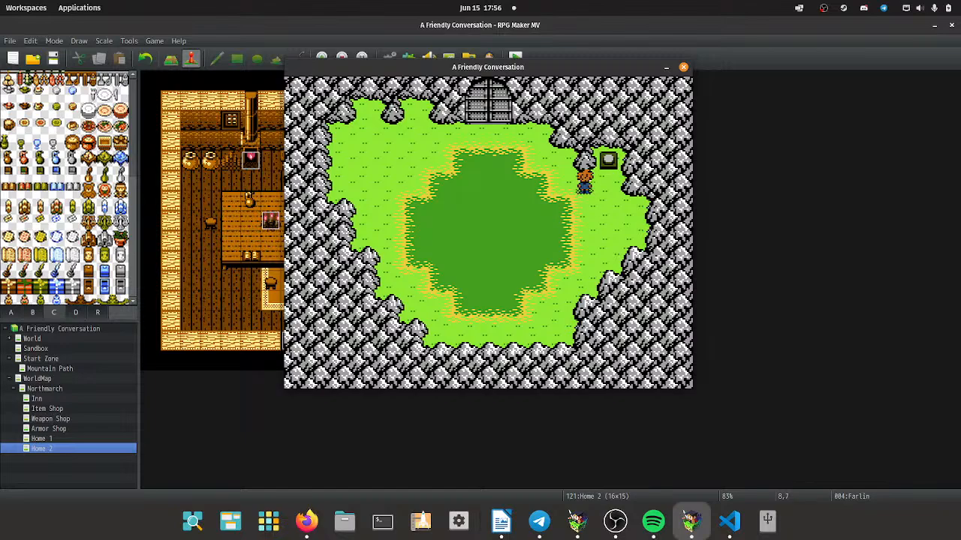
key("Right")
key("Return")
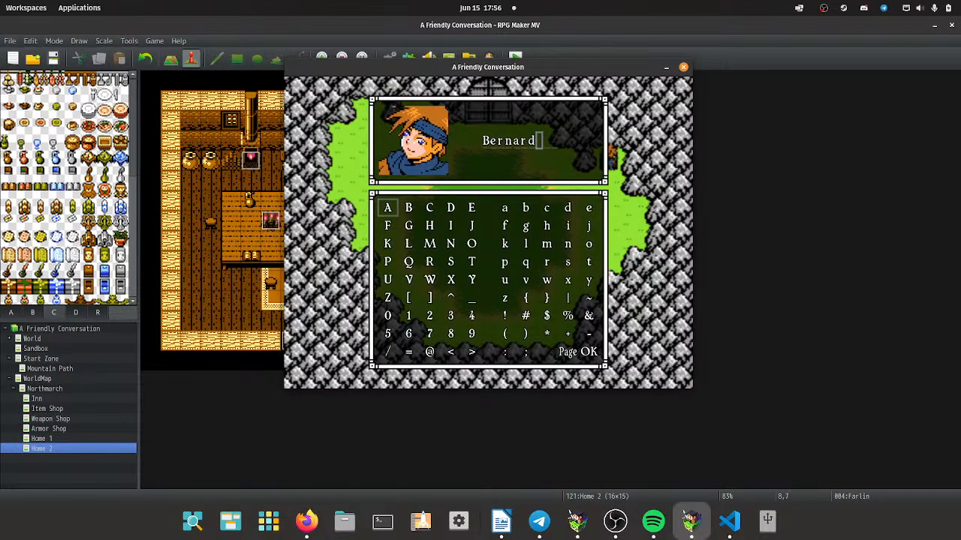
key("shift")
key("Return")
key("Return")
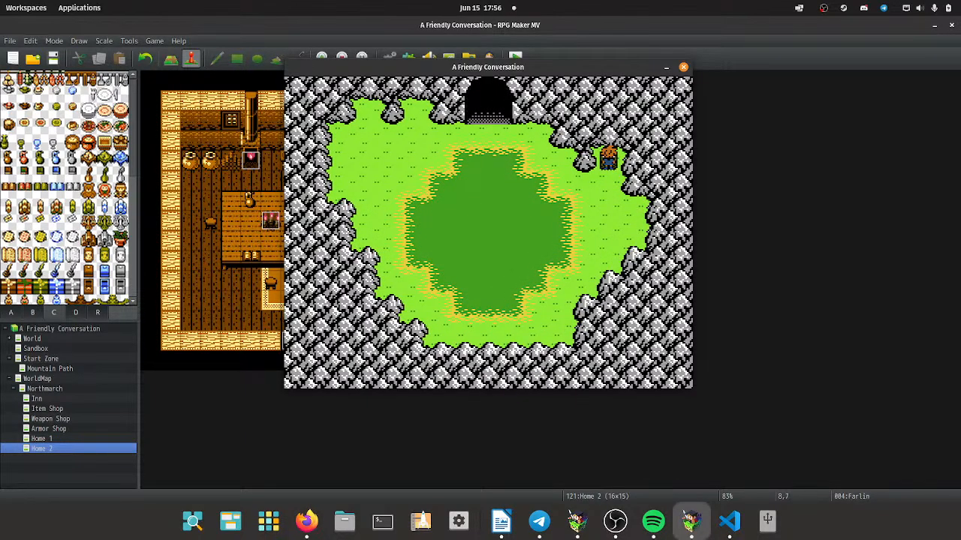
Walk the hero from the switch through the opened gate in the mountain wall.
key("Down")
key("Left")
key("Left")
key("Up")
key("Up")
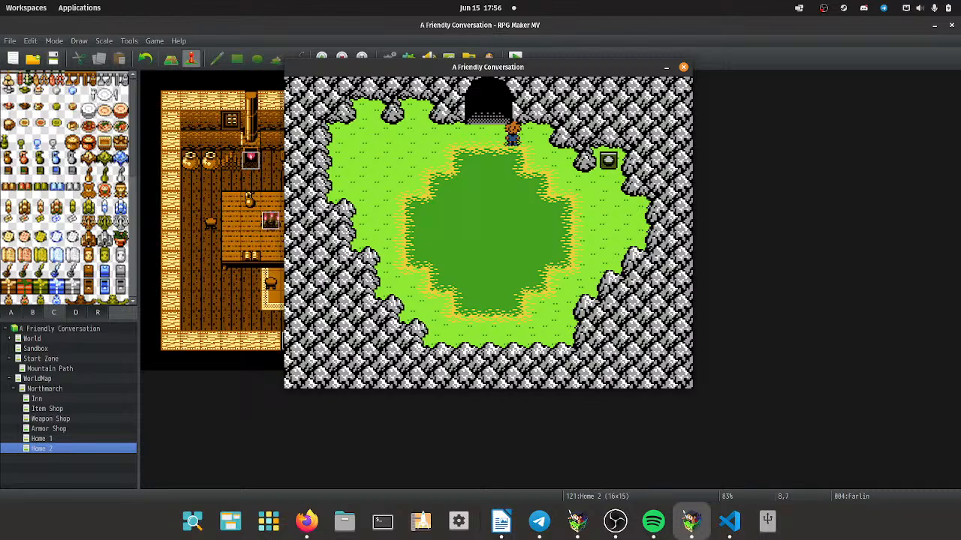
key("Up")
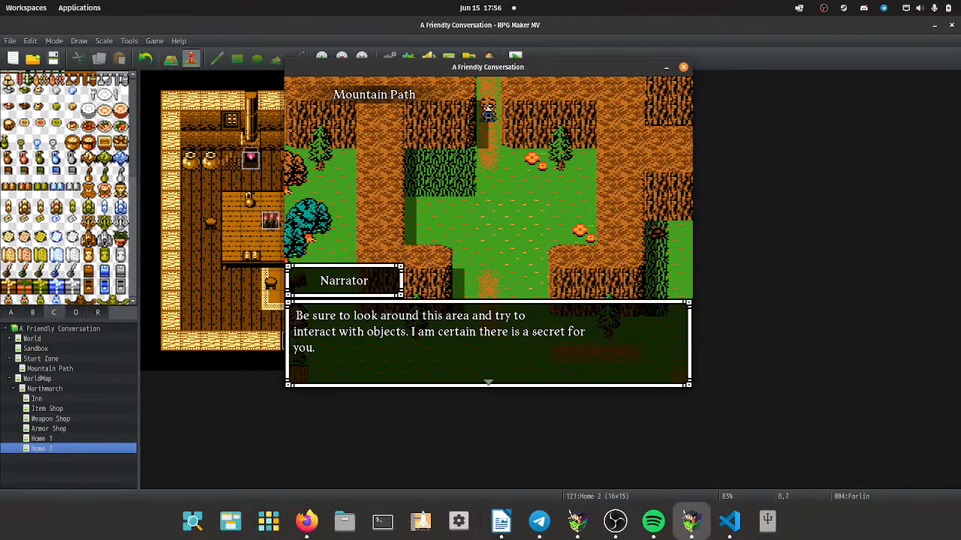
Dismiss the narrator's hint on the Mountain Path and explore the area down to the tree near the fence.
key("Return")
key("Down")
key("Right")
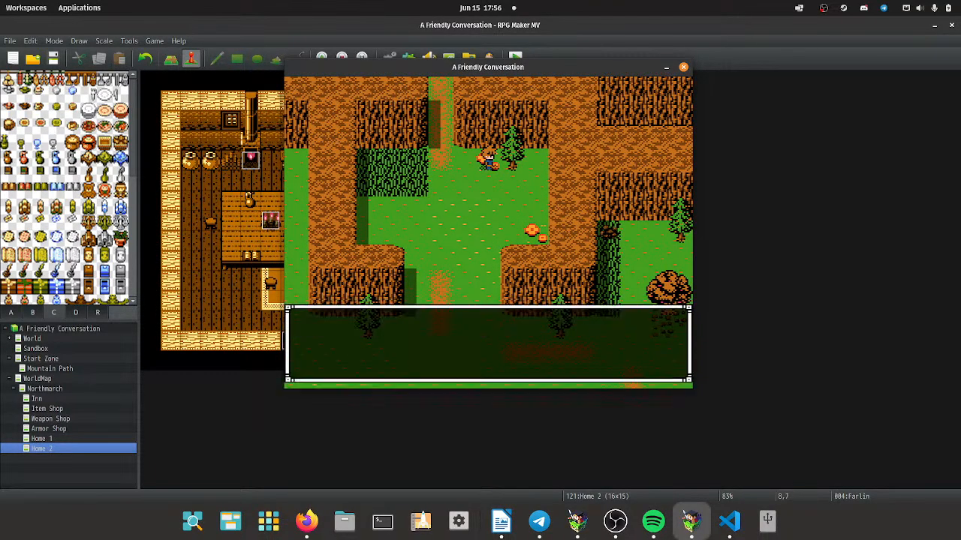
key("Down")
key("Right")
key("Return")
key("Return")
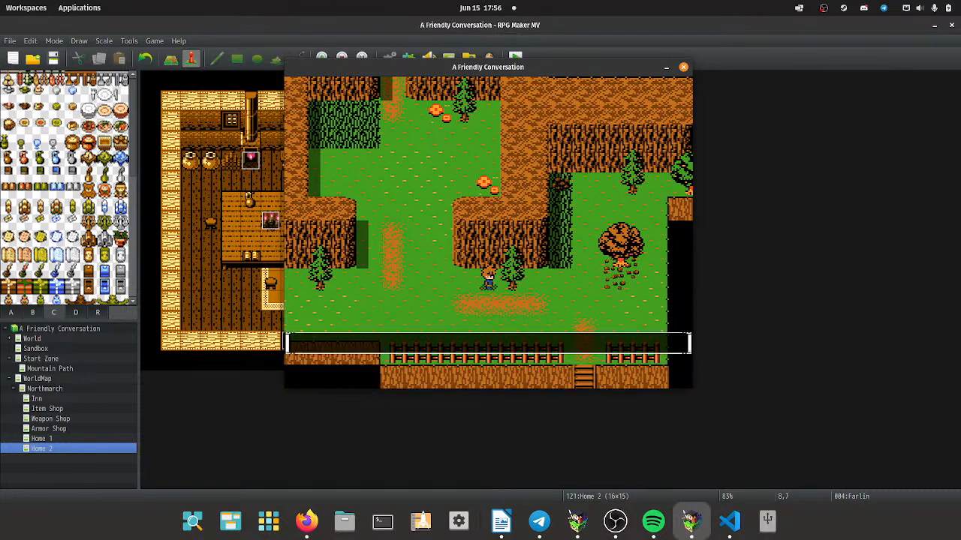
key("Down")
key("Right")
Add an Equip Weapon trait for Whip below Sword in the Hero class, save the database and return to the playtest.
left_click_drag(487, 67, 0, 81)
left_click(389, 58)
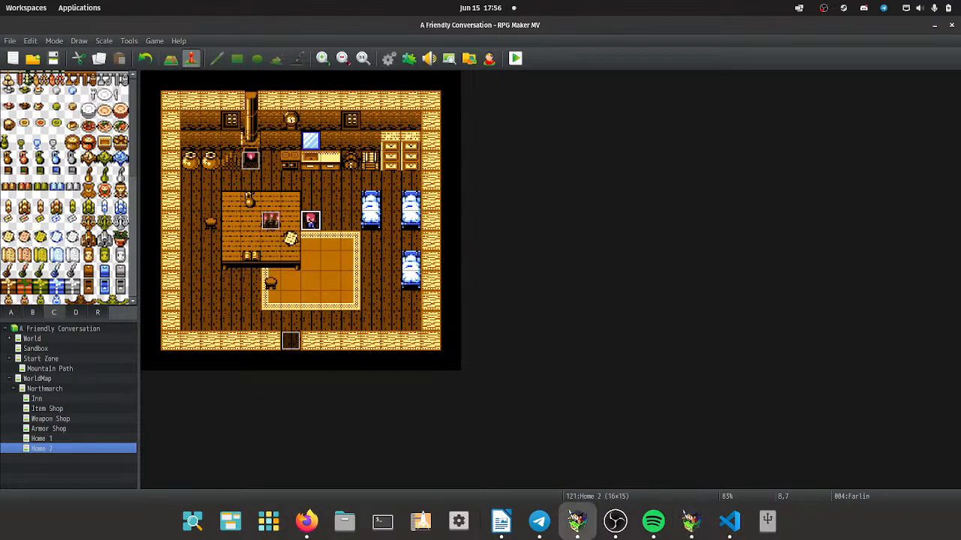
left_click(223, 103)
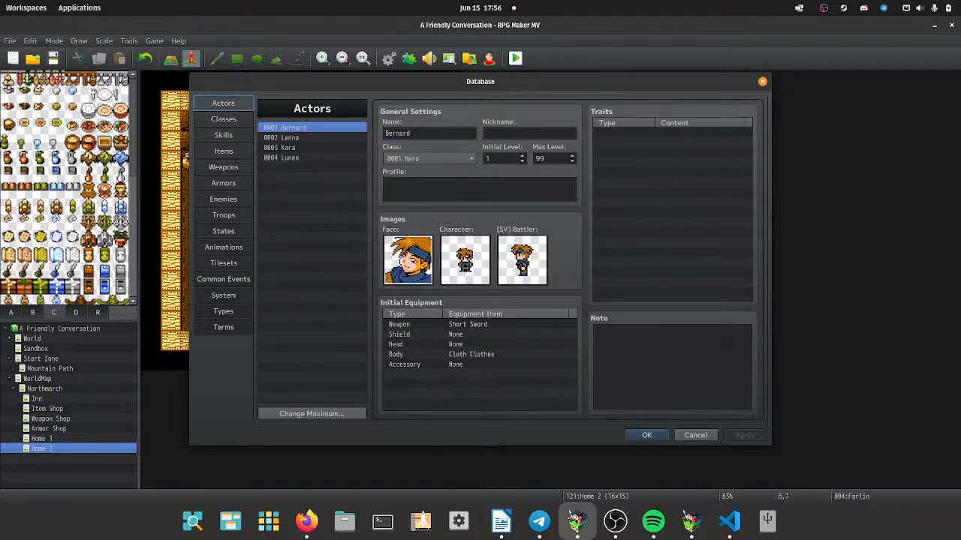
left_click(223, 119)
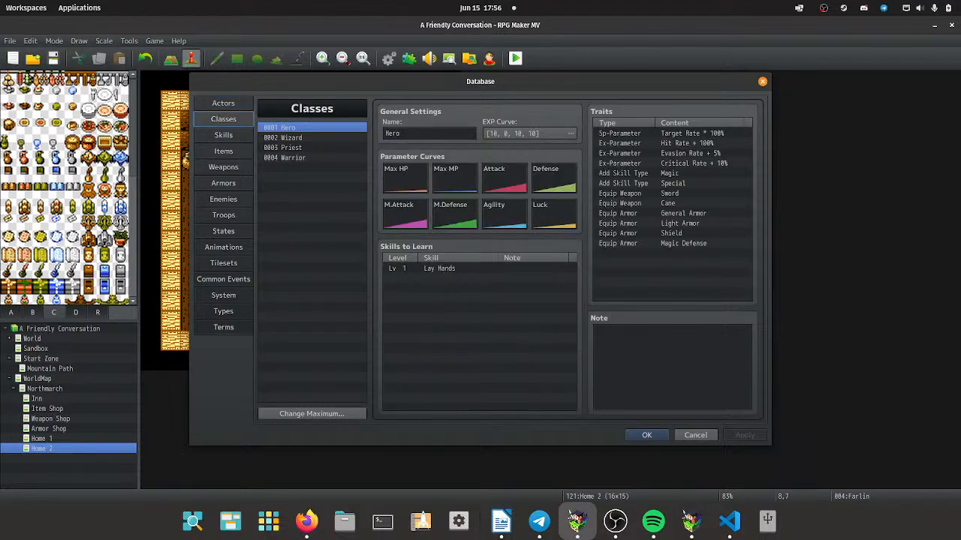
left_click(671, 193)
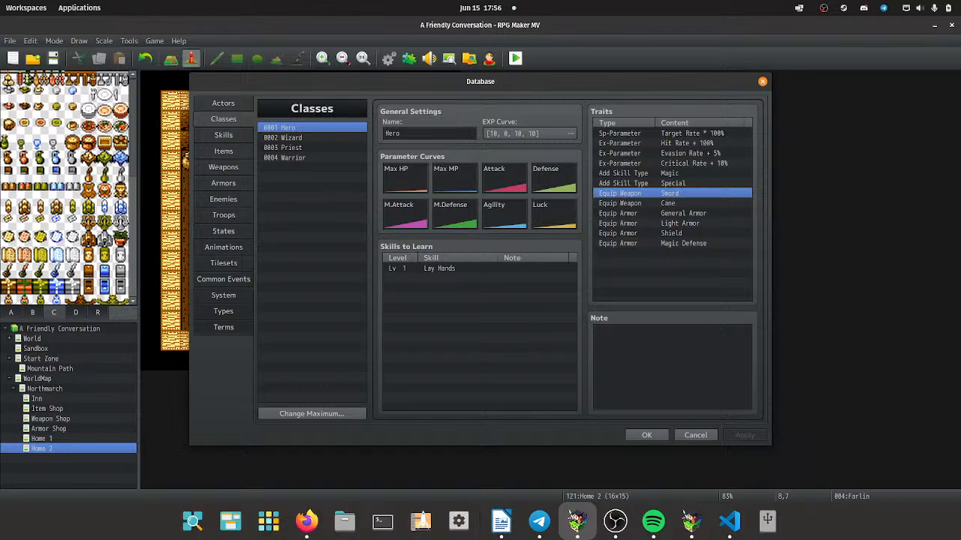
key("ctrl+v")
double_click(671, 204)
left_click(706, 152)
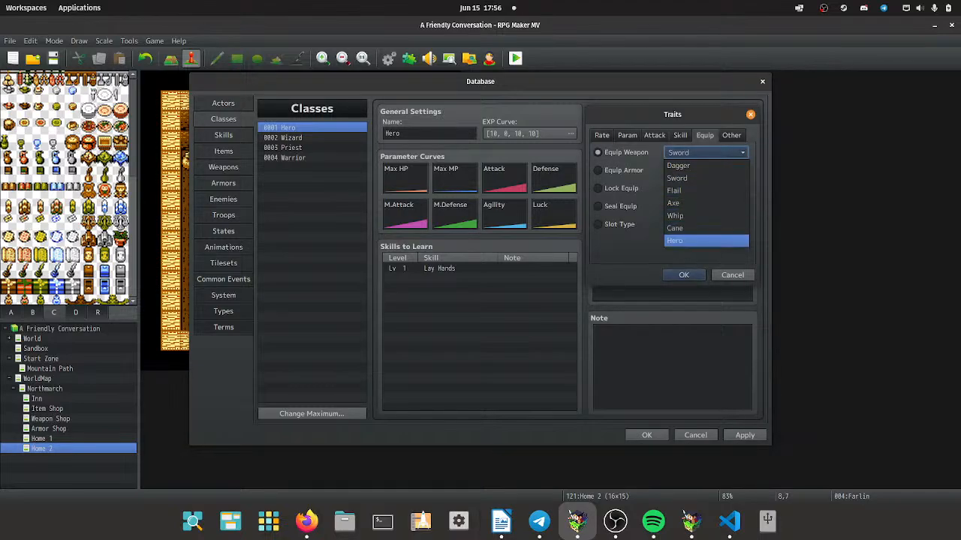
left_click(706, 215)
left_click(683, 274)
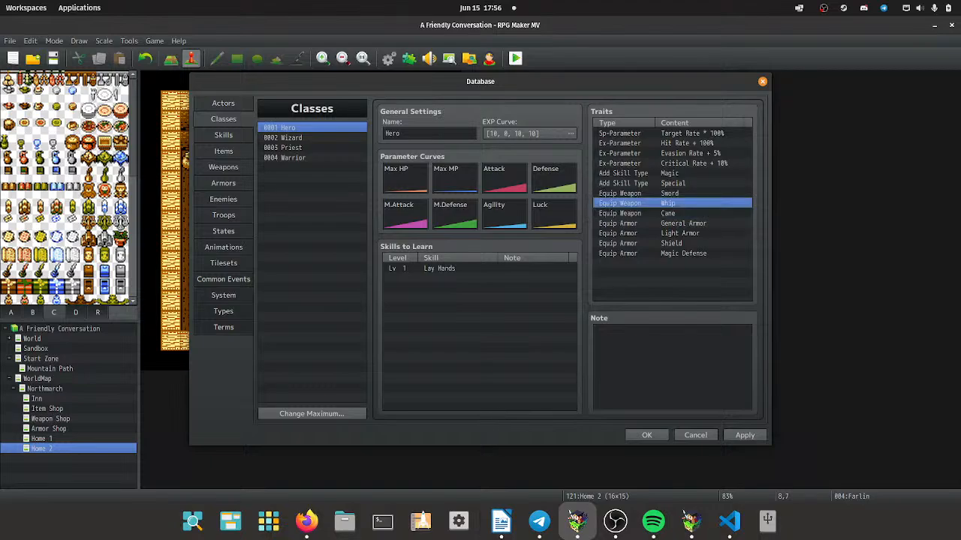
key("Return")
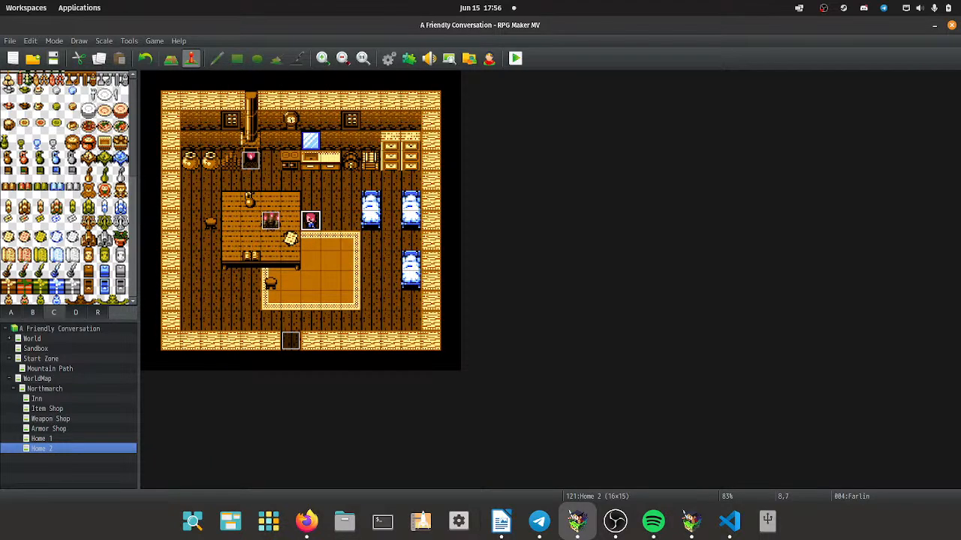
key("alt+Tab")
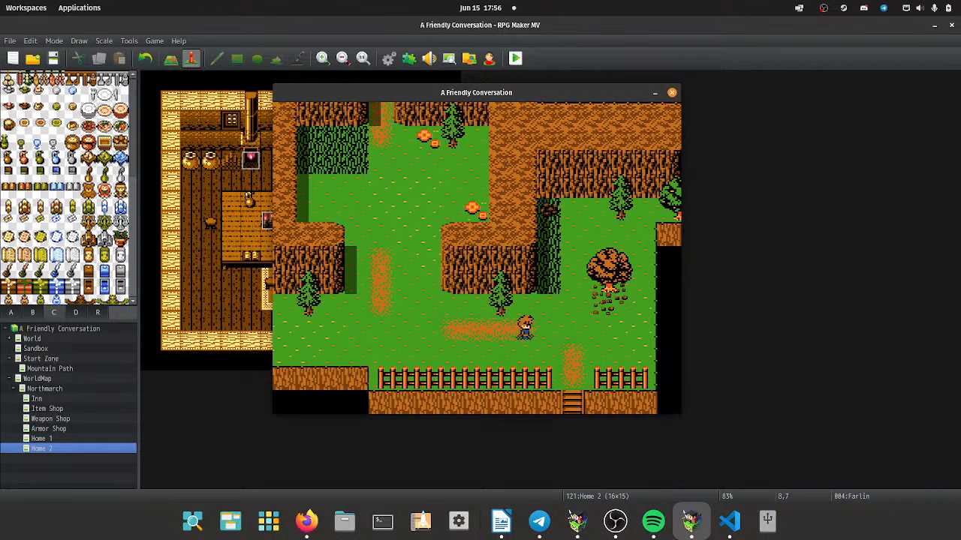
Explore the Mountain Path's eastern clearing up to the pine tree and walk the hero back to the tree beneath the cliff.
key("Right")
key("Right")
key("Right")
key("Up")
key("Up")
key("Up")
key("Up")
key("Up")
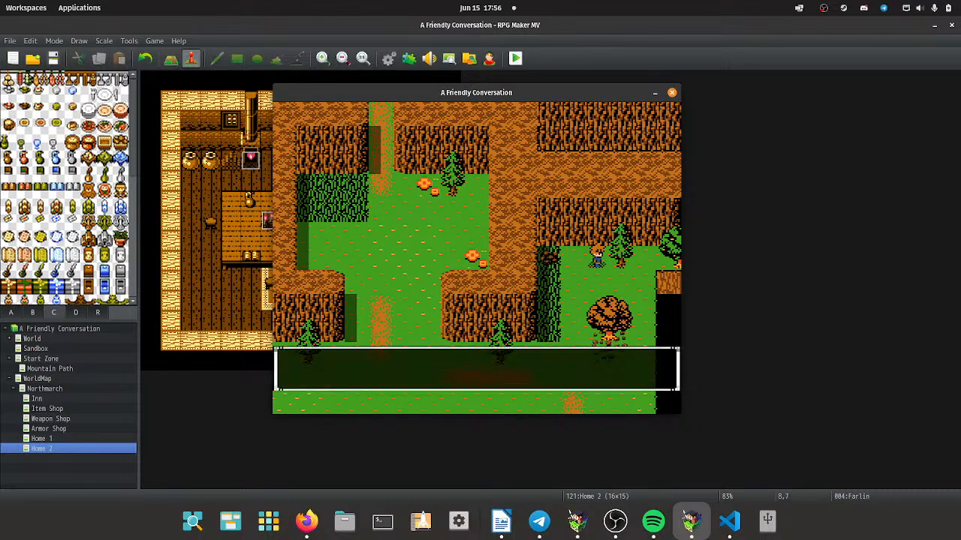
key("Left")
key("Down")
key("Down")
key("Left")
key("Left")
key("Down")
key("Down")
key("Down")
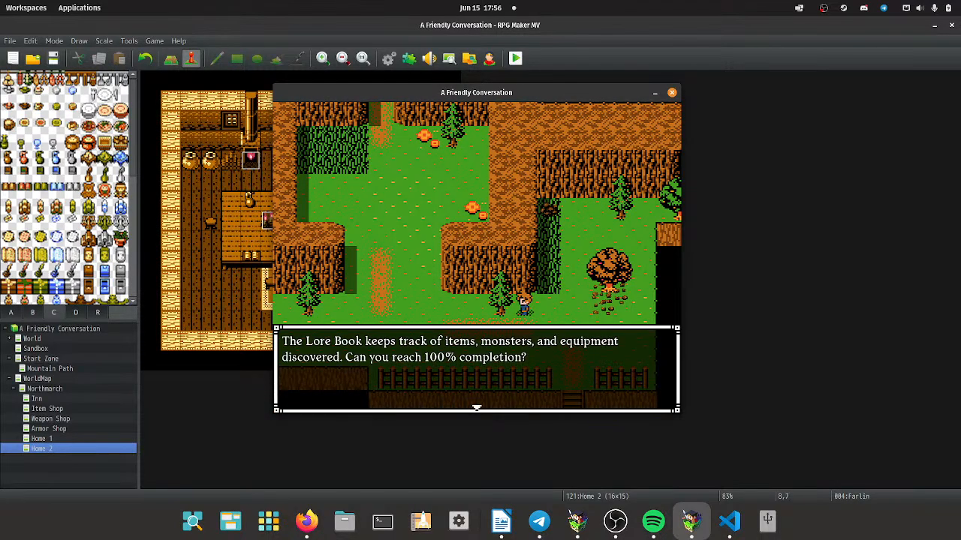
Walk the hero west to the tree below the opposite cliff, inspect that spot and dismiss the hidden chest message.
key("Left")
key("Left")
key("Left")
key("Left")
key("Left")
key("Left")
key("Left")
key("Up")
key("Up")
key("Left")
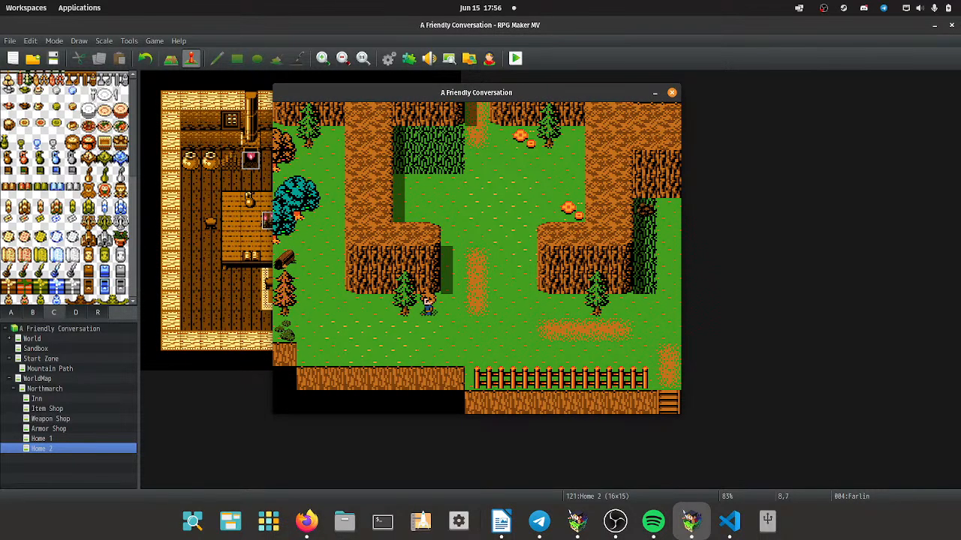
key("Return")
key("Return")
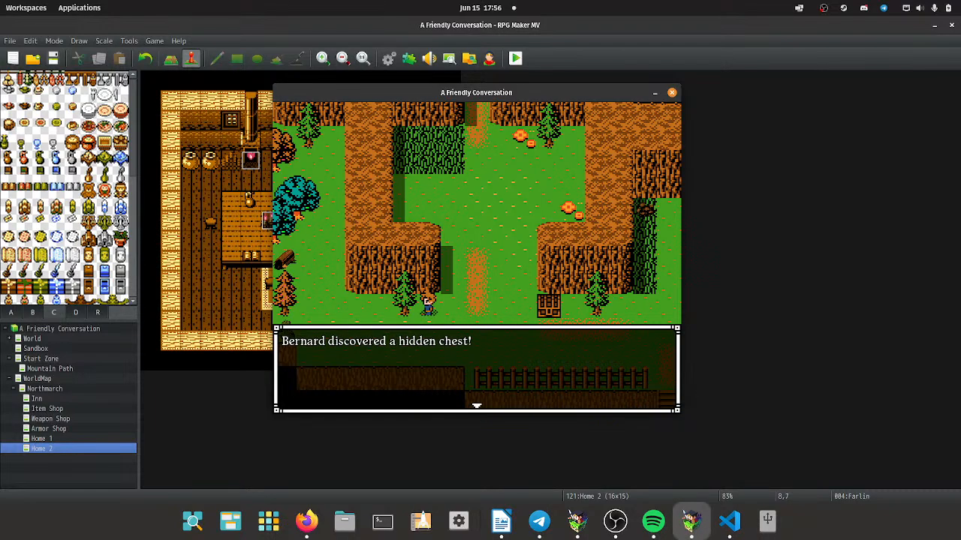
key("Return")
key("Return")
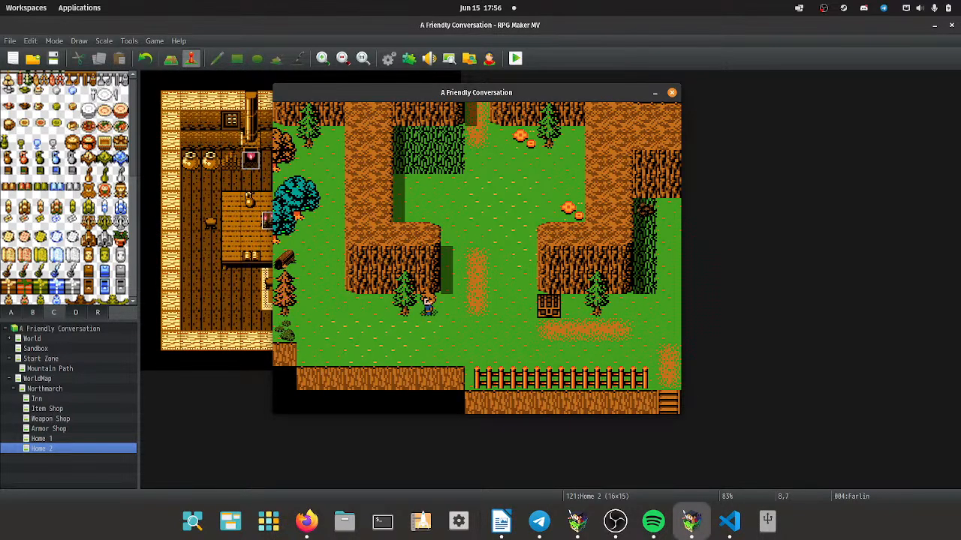
Walk the hero east to the revealed chest, open it and dismiss the message.
key("Right")
key("Right")
key("Right")
key("Right")
key("Return")
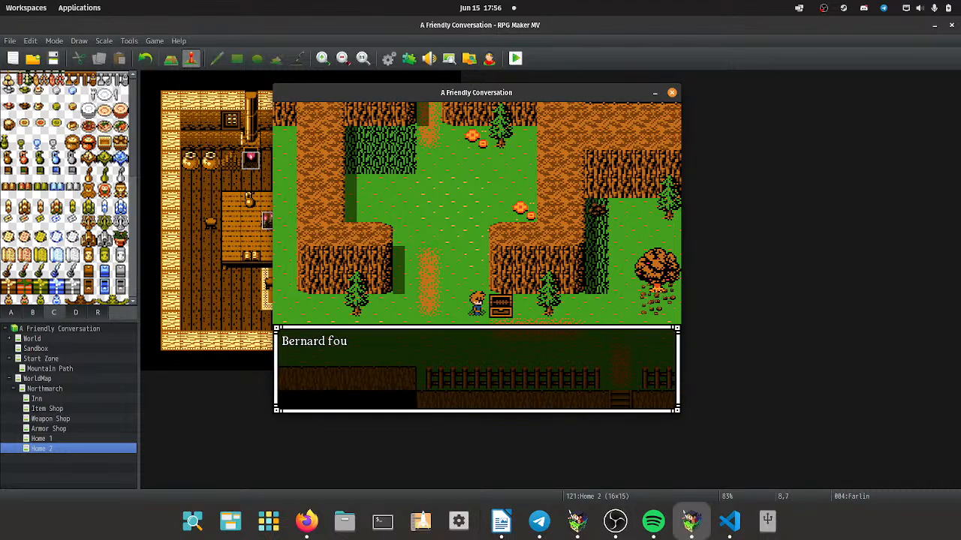
key("Return")
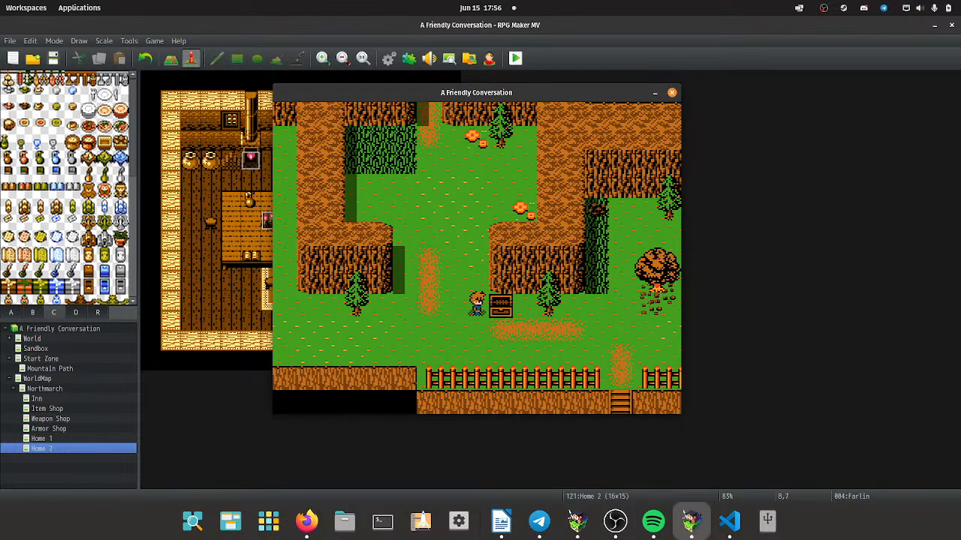
Take the hero down the stairs in the fence gap and across the Cydonia world map into Northmarch.
key("Down")
key("Down")
key("Right")
key("Right")
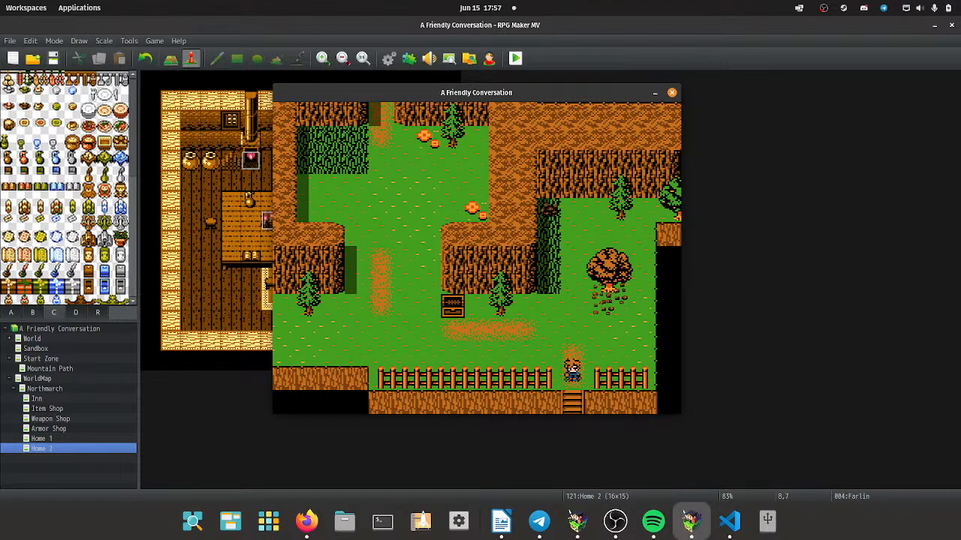
key("Left")
key("Left")
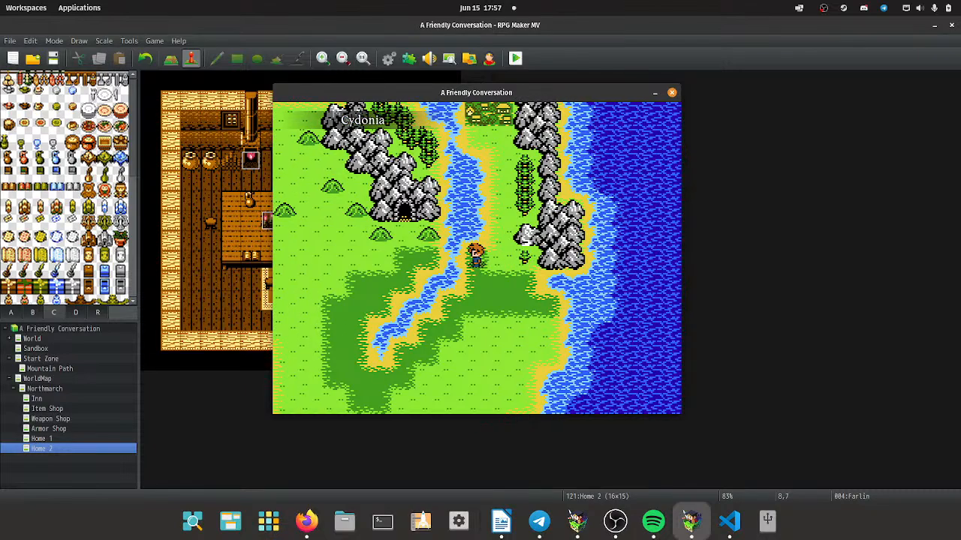
key("Up")
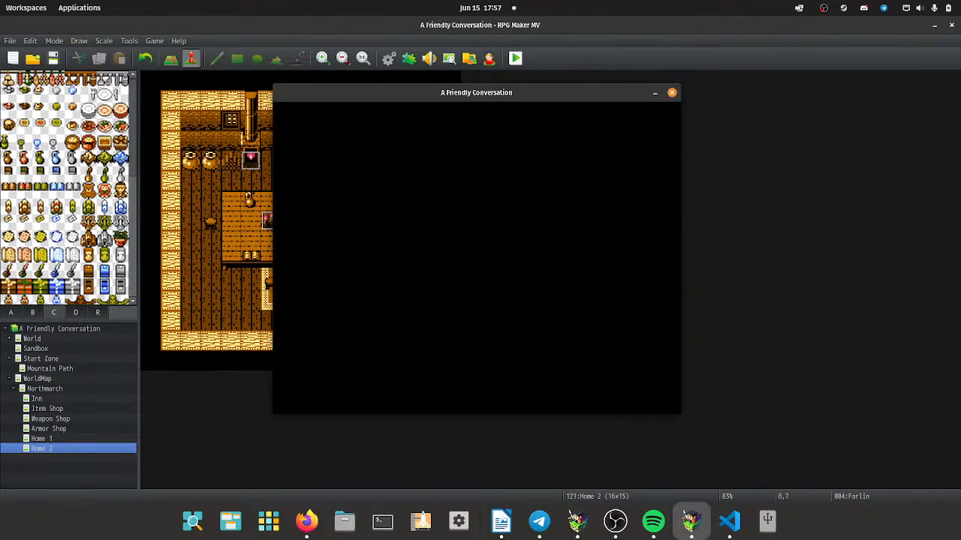
key("Up")
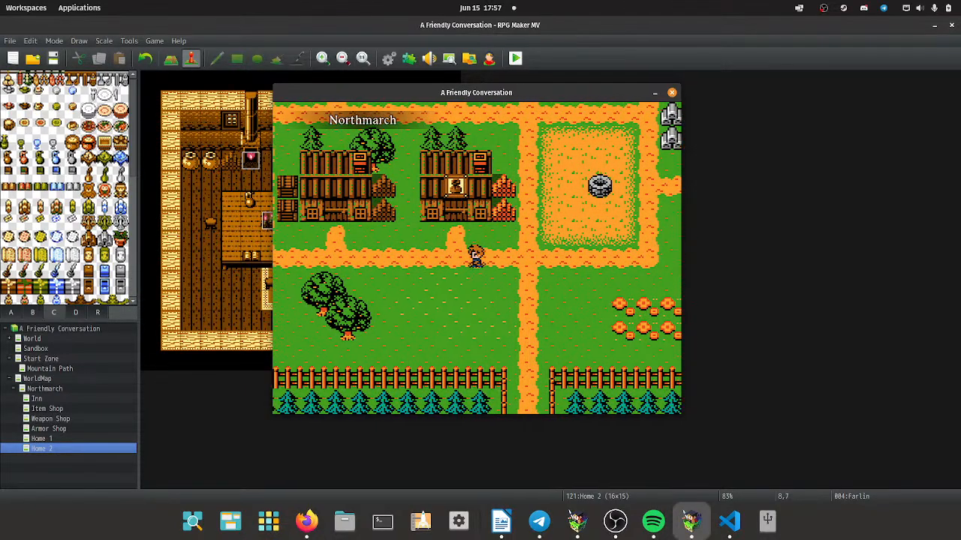
Test the dialogue of the pink-haired woman and the Mayor inside the Mayor's house in Northmarch.
key("Left")
key("Up")
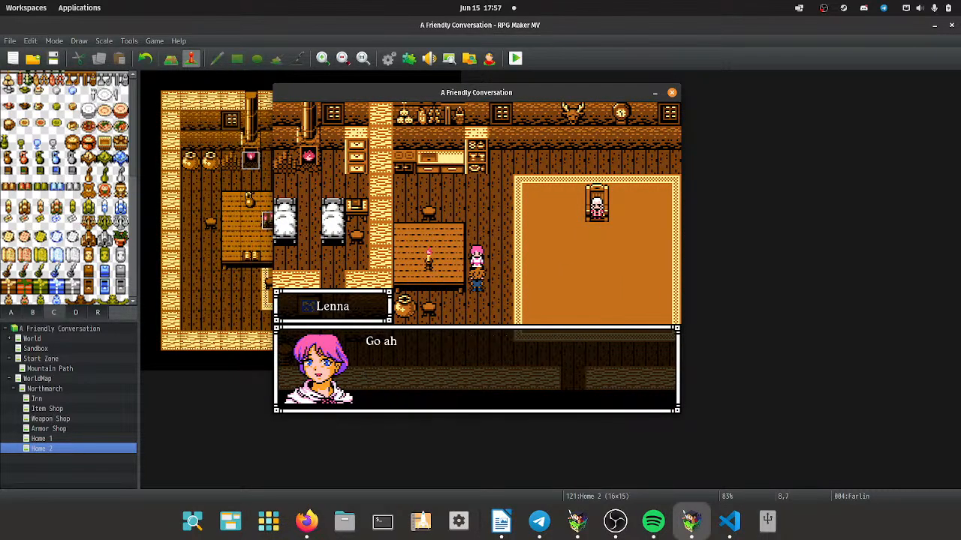
key("Return")
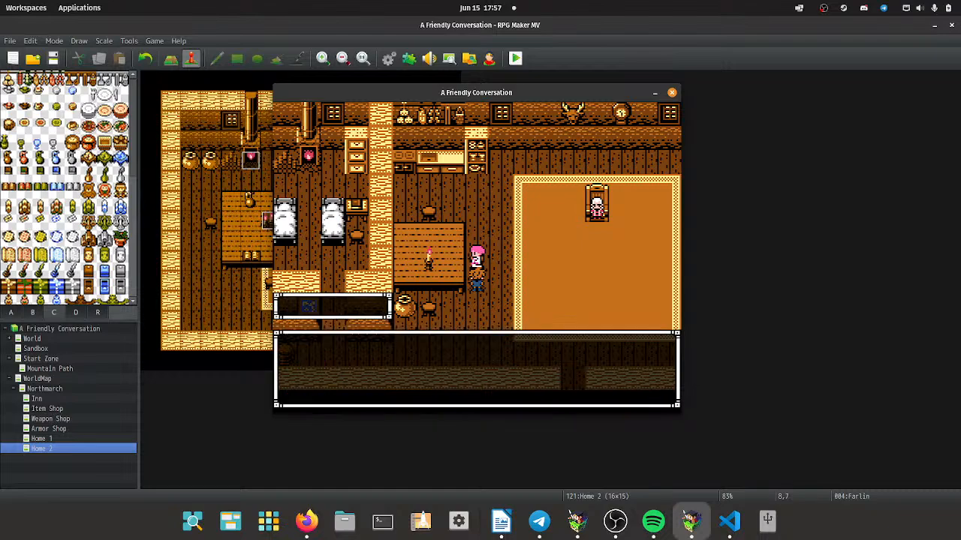
key("Right")
key("Up")
key("Up")
key("Return")
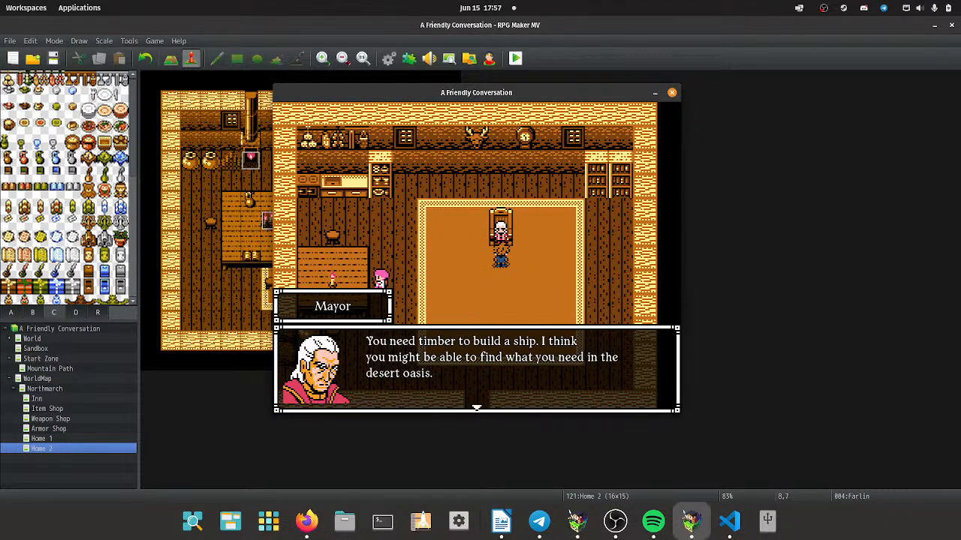
key("Return")
key("Down")
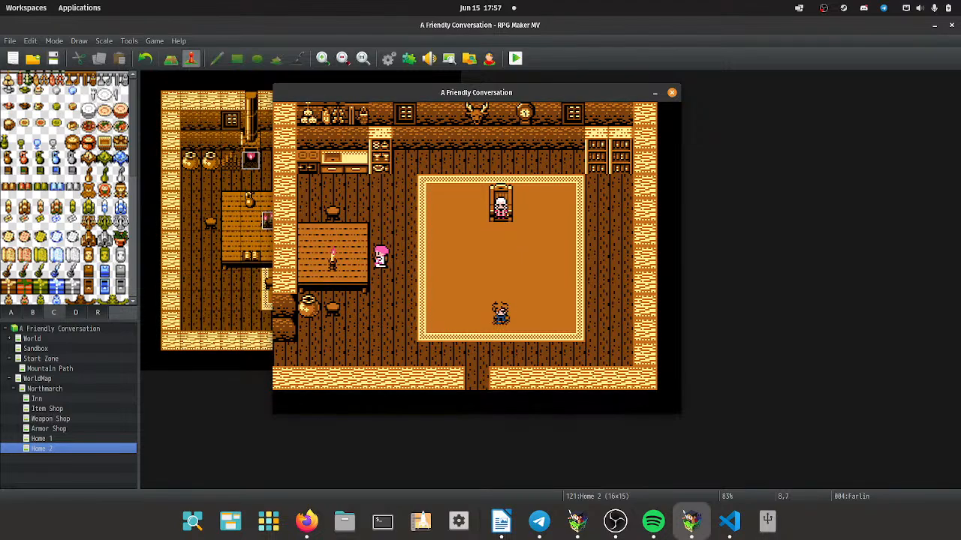
Visit Northmarch's item shop, talk to the shopkeeper, review the goods for sale and close the shop screen.
key("Right")
key("Up")
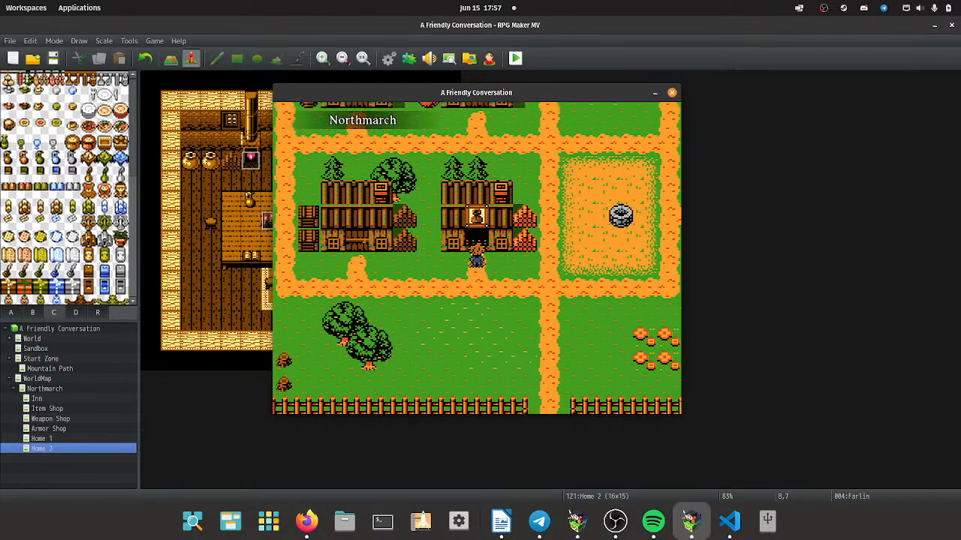
key("Up")
key("Return")
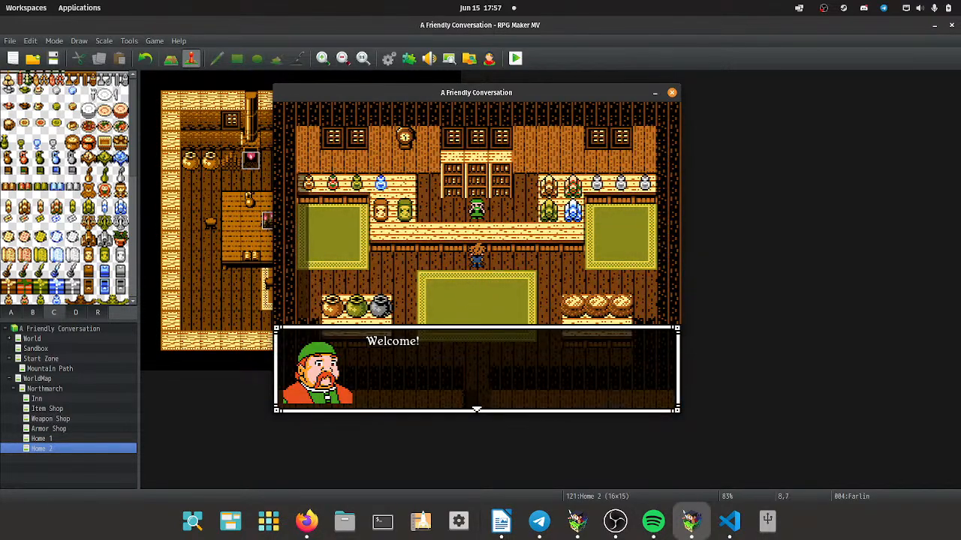
key("Return")
key("Return")
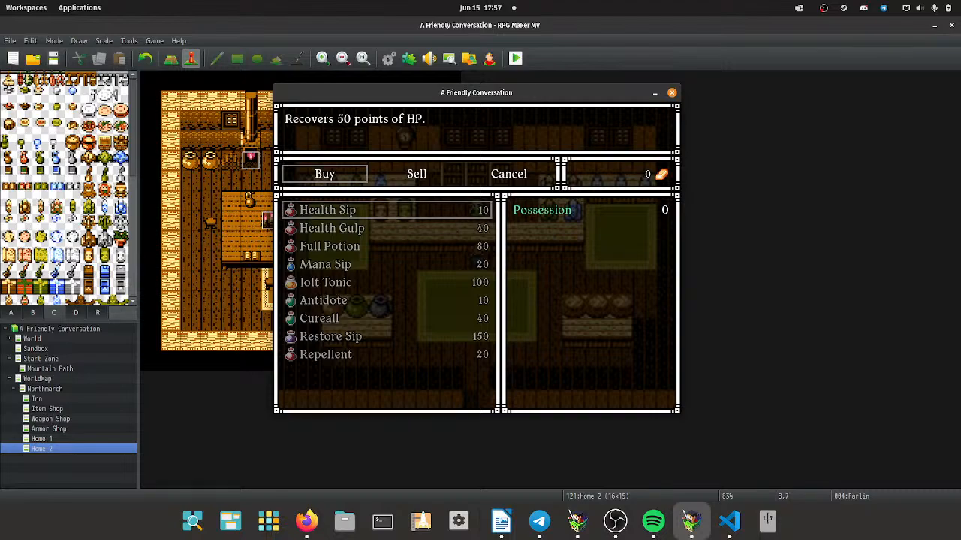
key("Escape")
key("Escape")
Leave the item shop and walk the hero past the well into Northmarch's weapon shop.
key("Down")
key("Down")
key("Down")
key("Down")
key("Down")
key("Down")
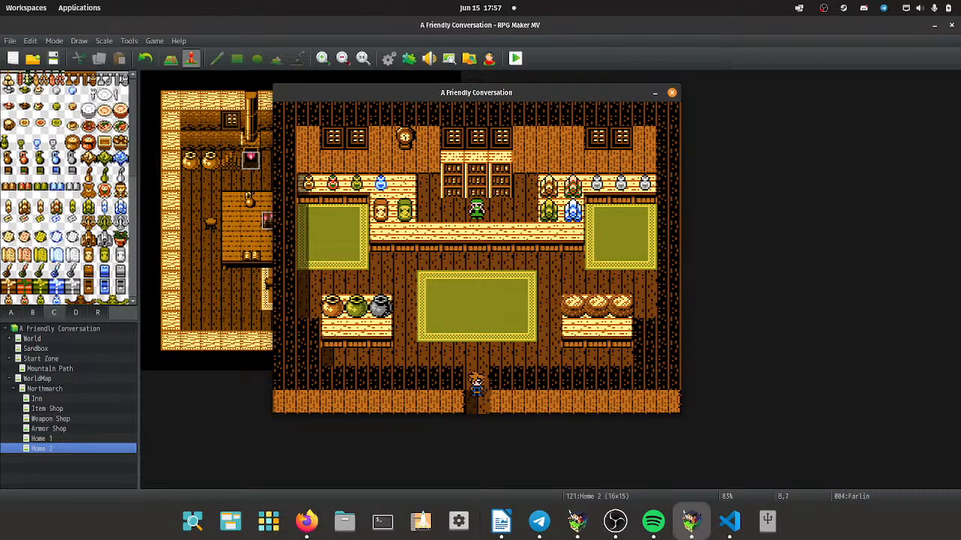
key("Right")
key("Right")
key("Right")
key("Up")
key("Up")
key("Up")
key("Up")
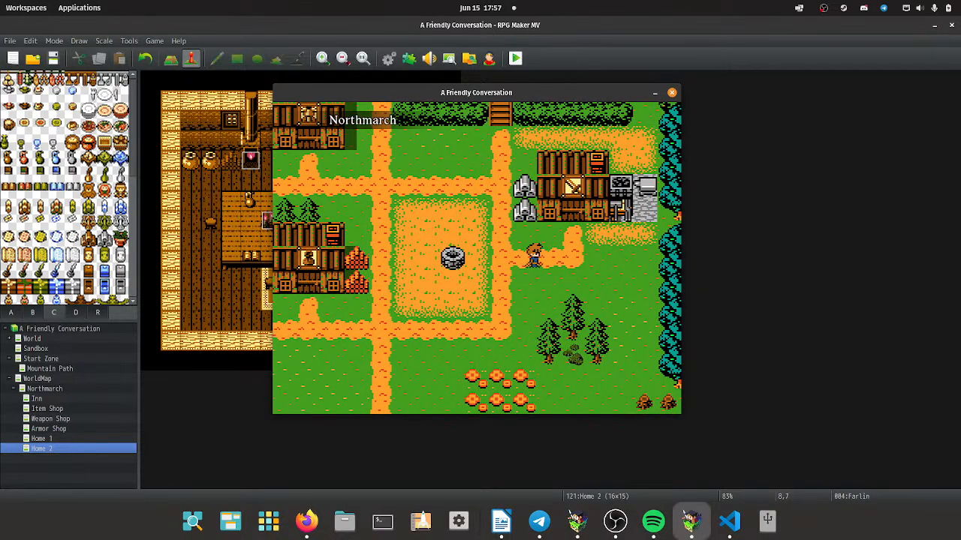
key("Up")
key("Up")
key("Up")
key("Up")
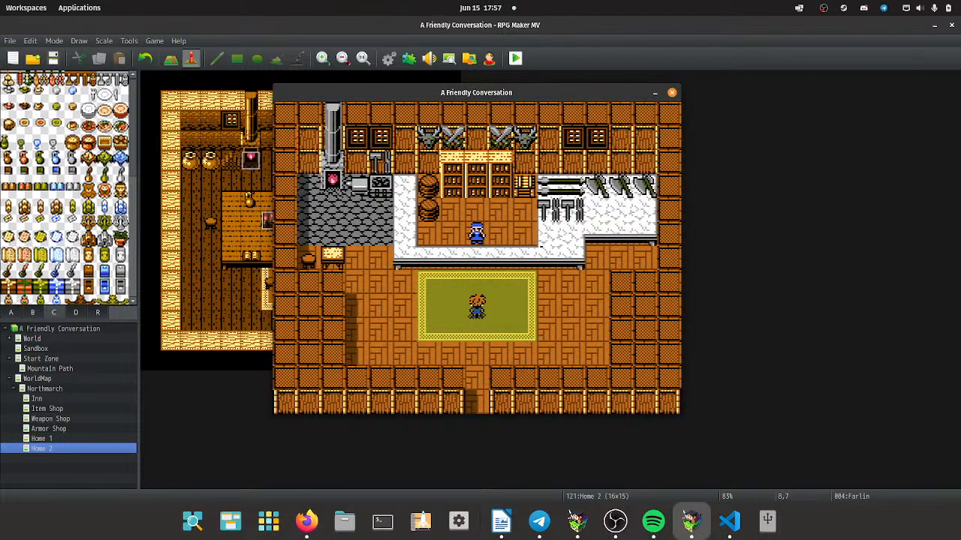
Check the weapon shop's counter area, walk the hero back outside and end the playtest.
key("Left")
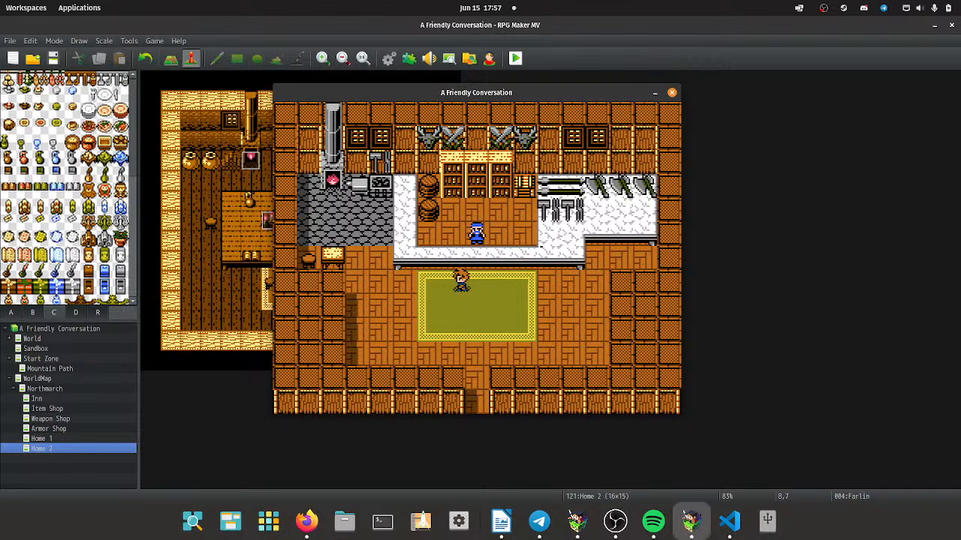
key("Right")
key("Down")
key("Down")
key("Down")
key("Down")
key("Down")
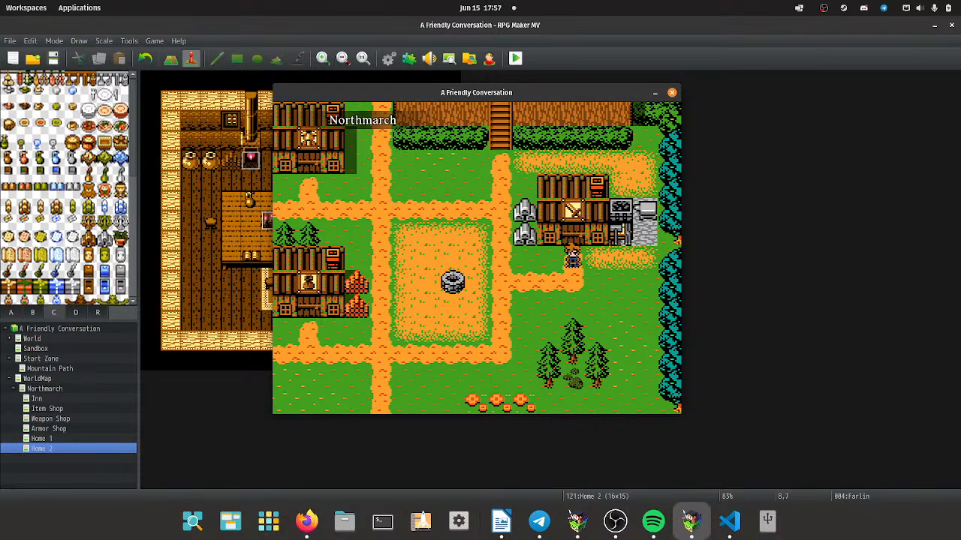
key("alt+F4")
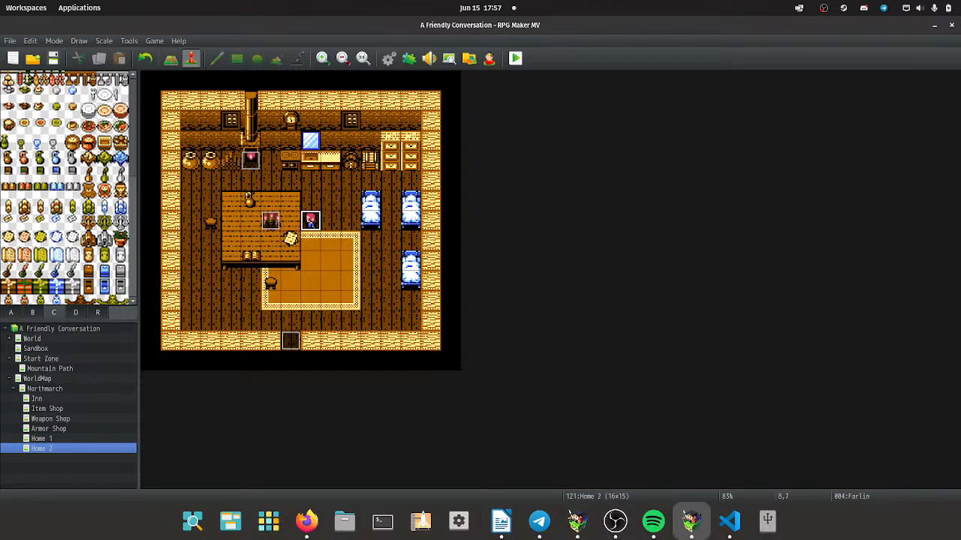
Add a Change Gold command increasing gold by 50 at the start of the Start Zone's Controller event.
left_click(41, 358)
double_click(391, 140)
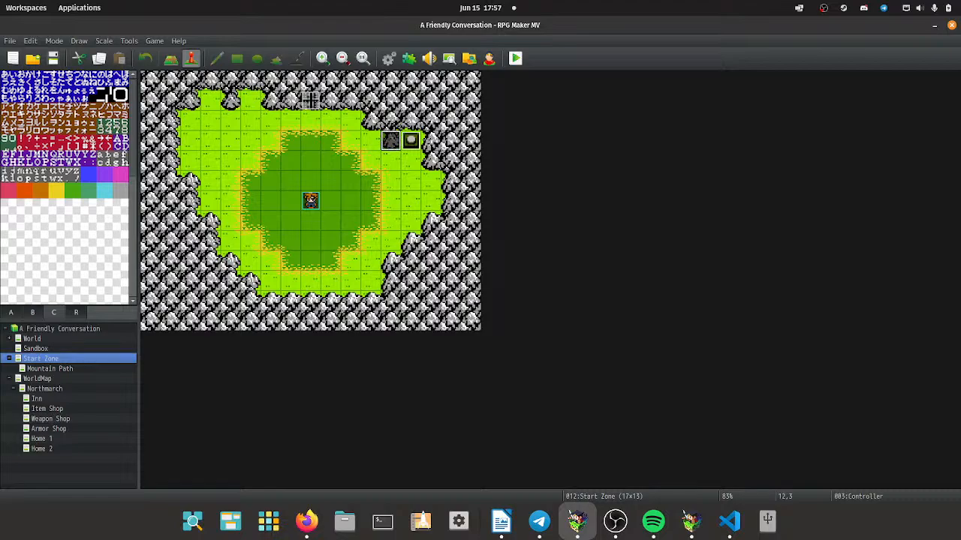
double_click(510, 159)
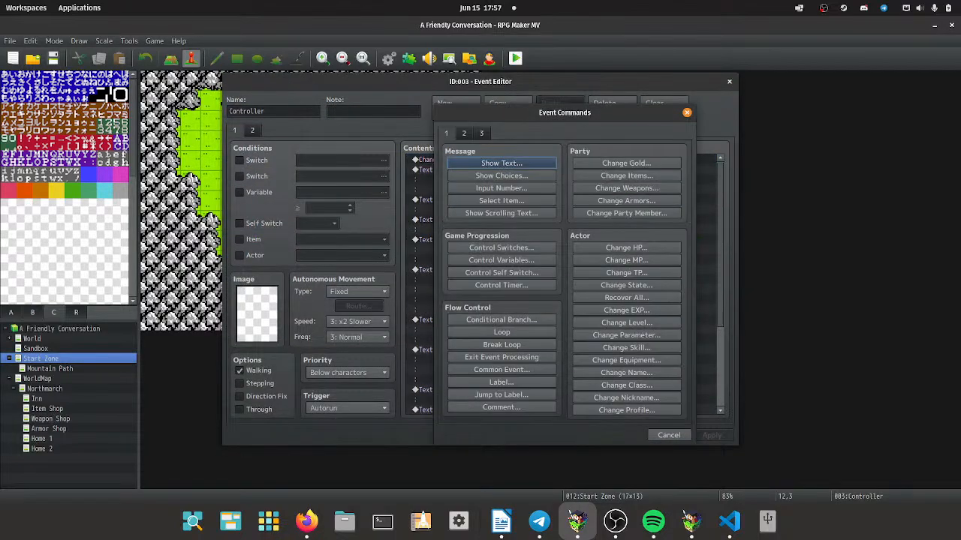
left_click(626, 163)
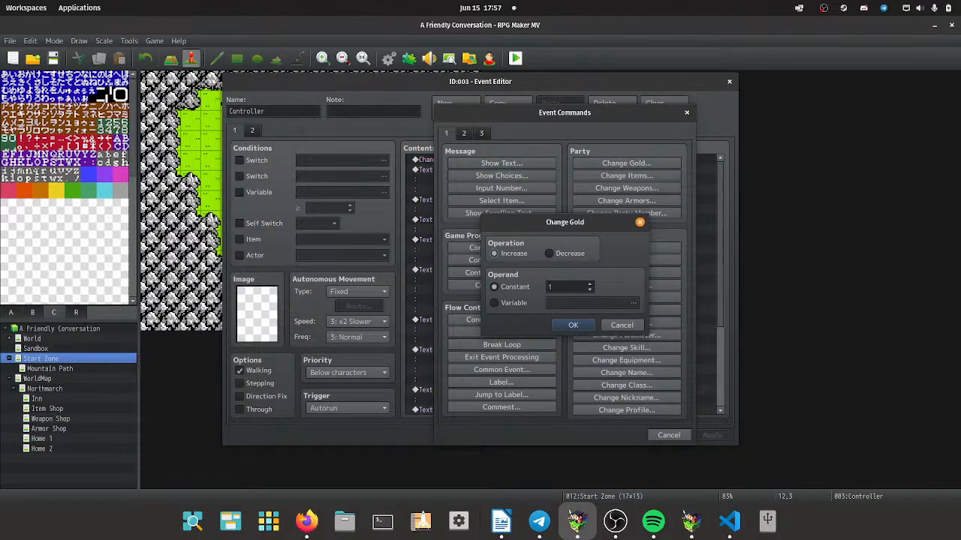
double_click(566, 286)
type("50")
key("Return")
key("Return")
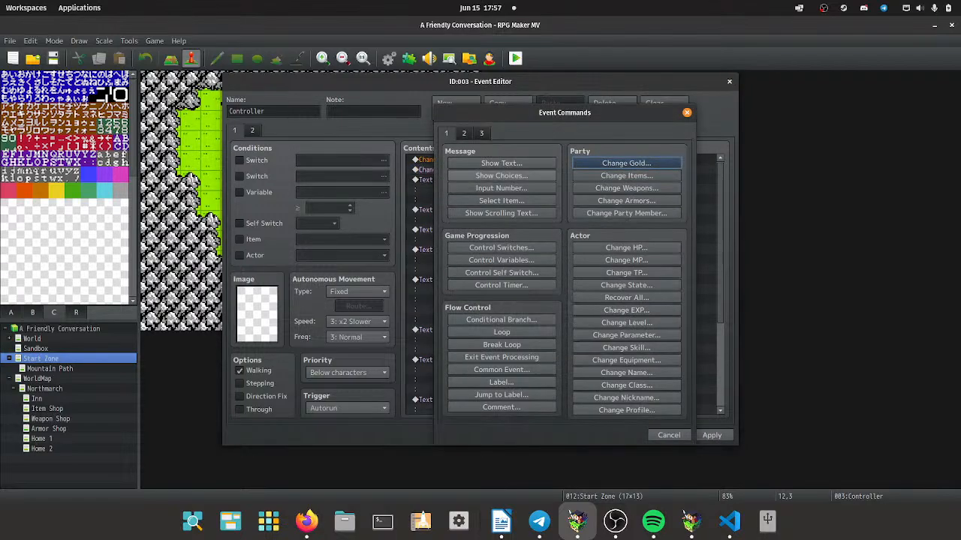
Add a Change Items command giving 2 Health Sips below the gold command and save the Controller event.
left_click(626, 175)
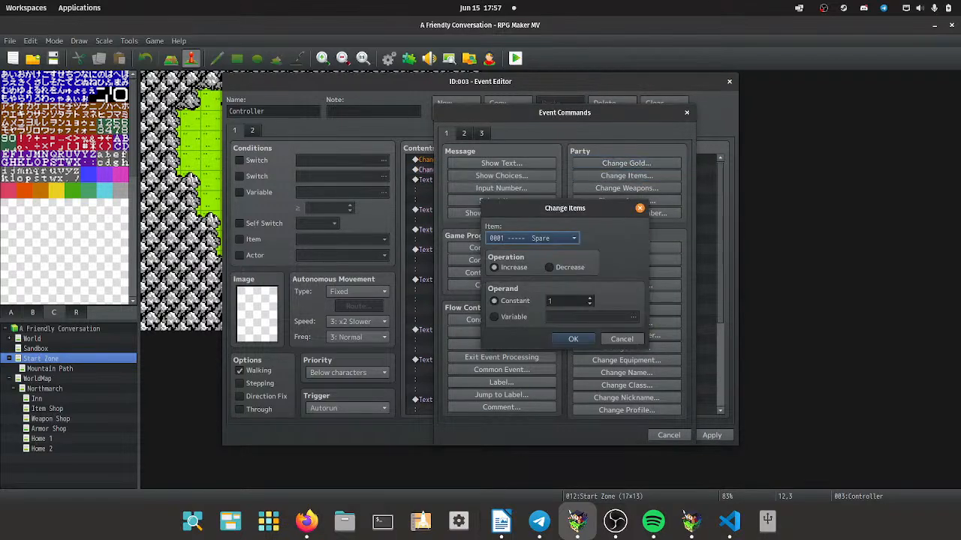
left_click(532, 238)
key("Down")
key("Down")
key("Down")
key("Down")
key("Return")
left_click(567, 301)
left_click(573, 338)
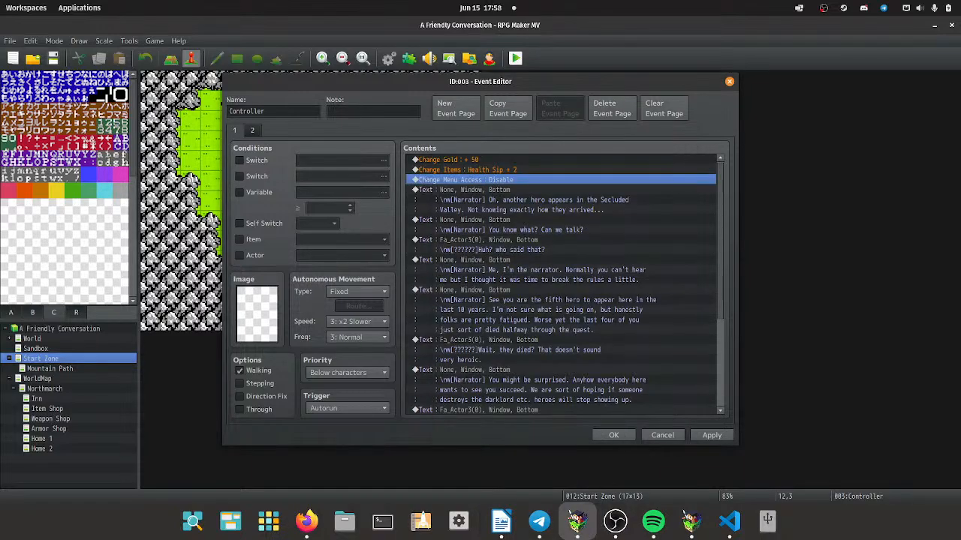
left_click(620, 436)
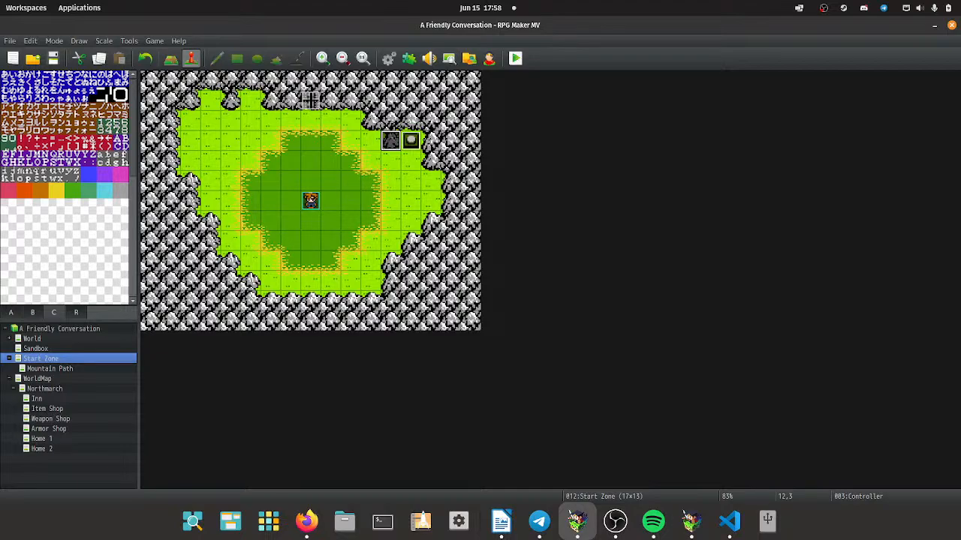
Look through Northmarch's Inn, Item Shop and Weapon Shop maps and check the weapon shopkeeper's event contents.
left_click(37, 398)
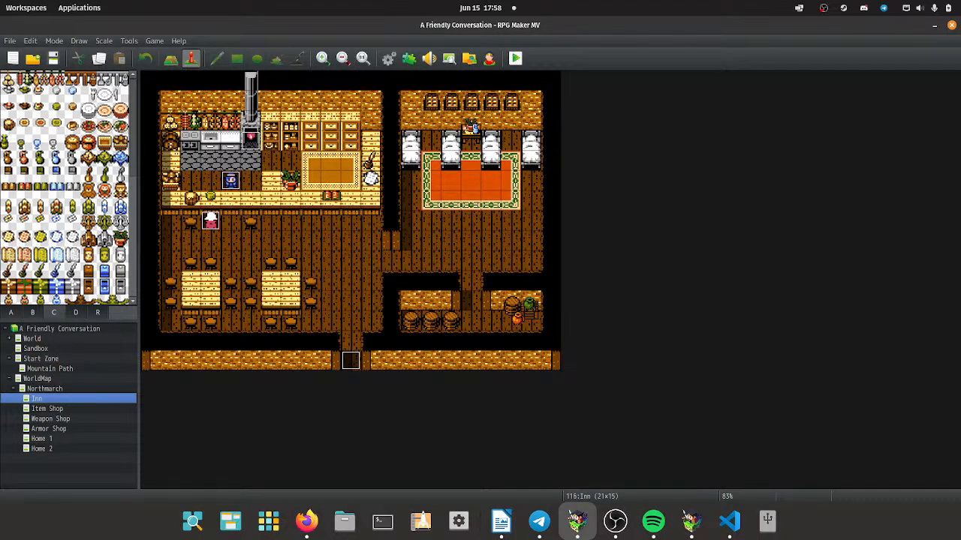
left_click(47, 408)
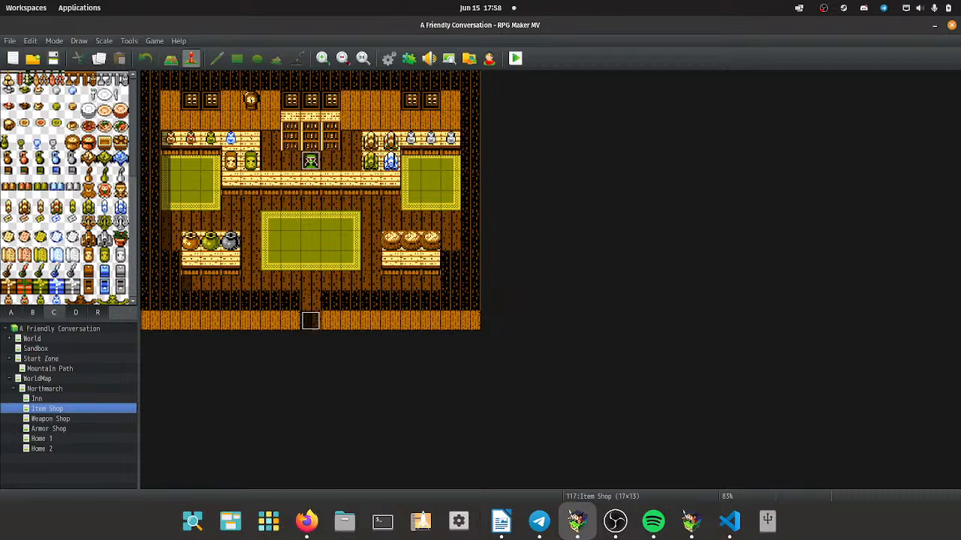
left_click(51, 419)
double_click(311, 180)
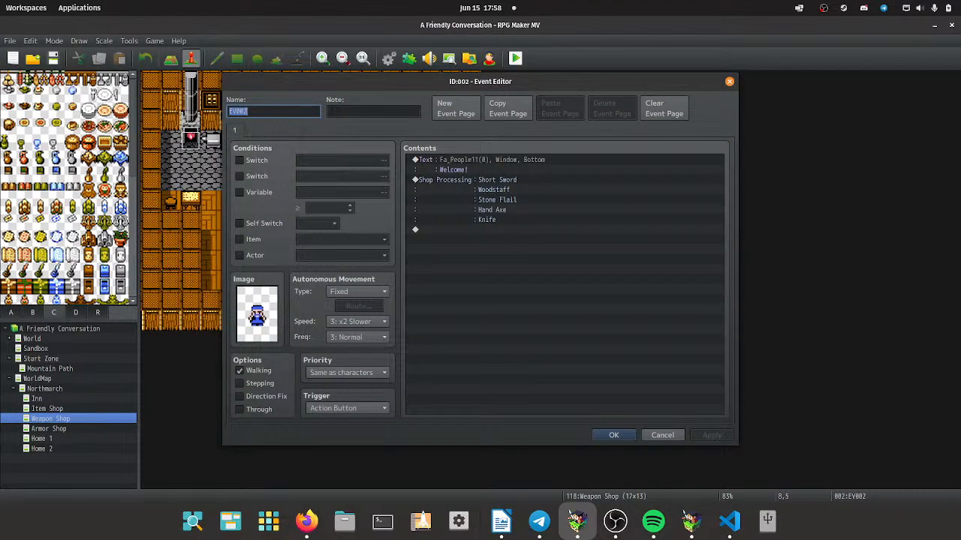
key("Escape")
key("Down")
key("Down")
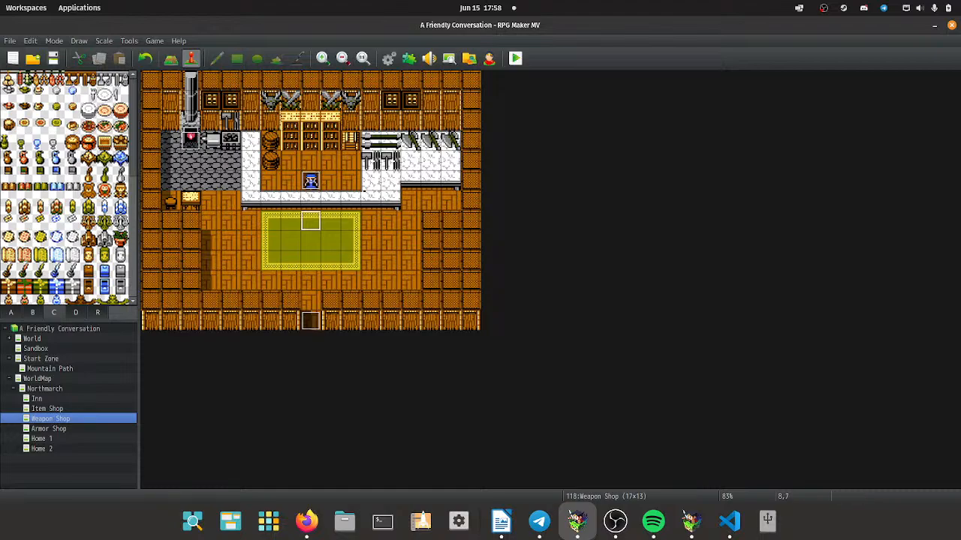
Set the Counter flag for the white marble counter tile in the Inside tileset and save the database.
key("Up")
key("Up")
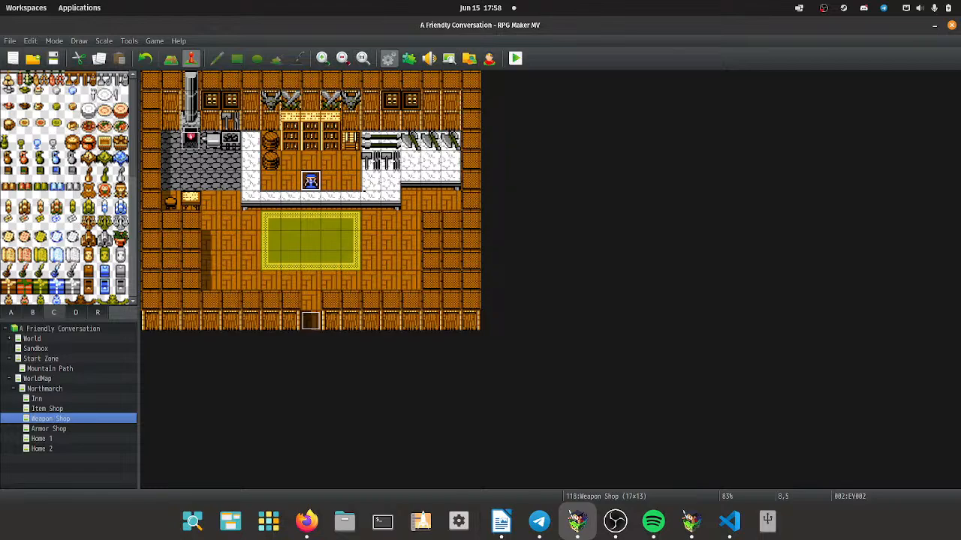
key("F9")
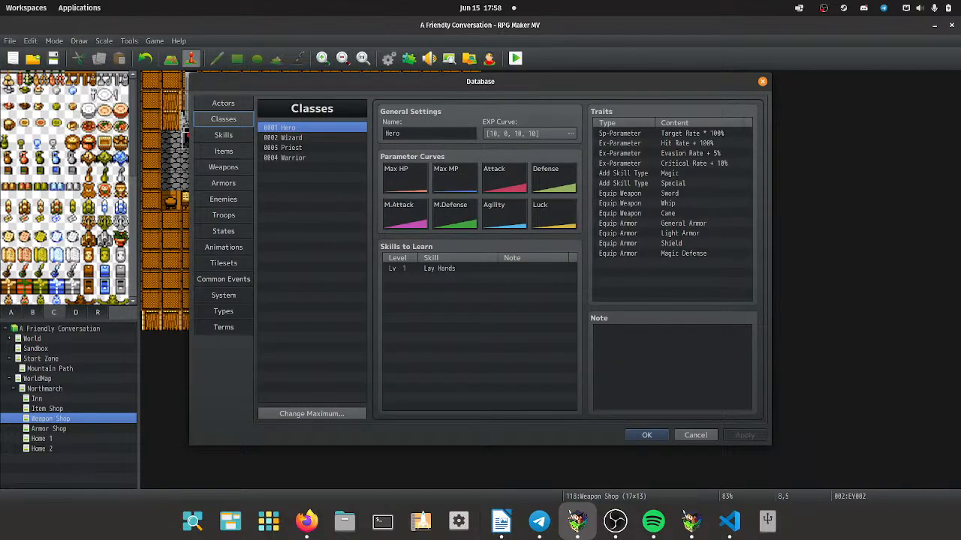
left_click(223, 262)
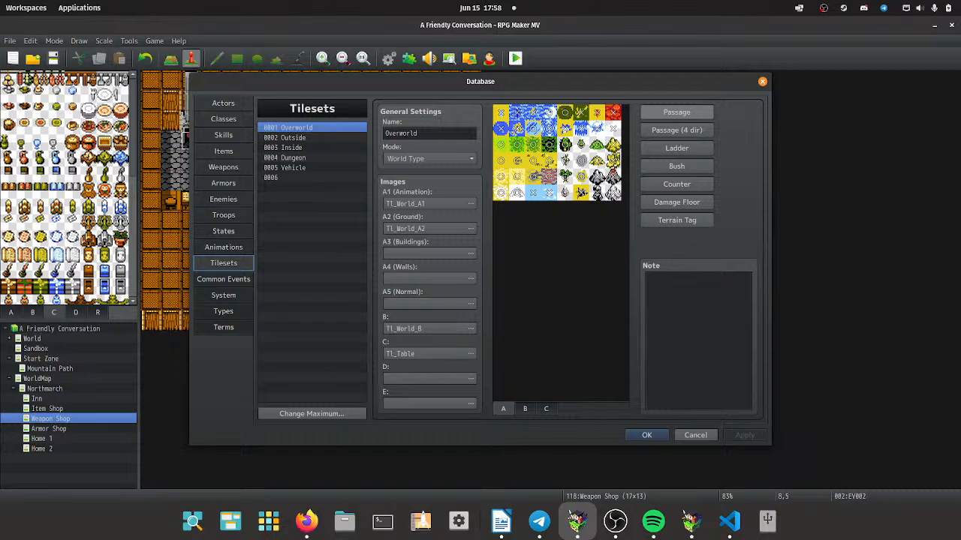
left_click(311, 147)
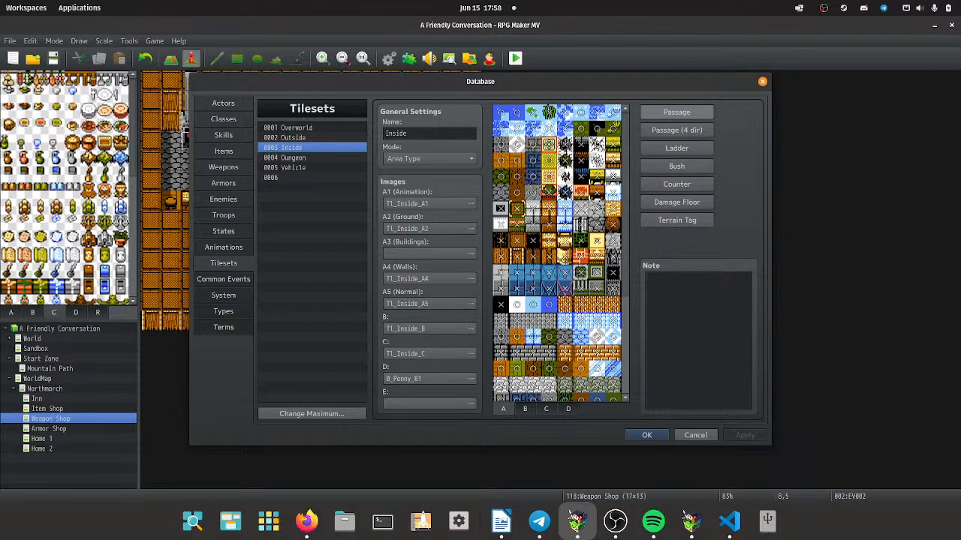
left_click(676, 184)
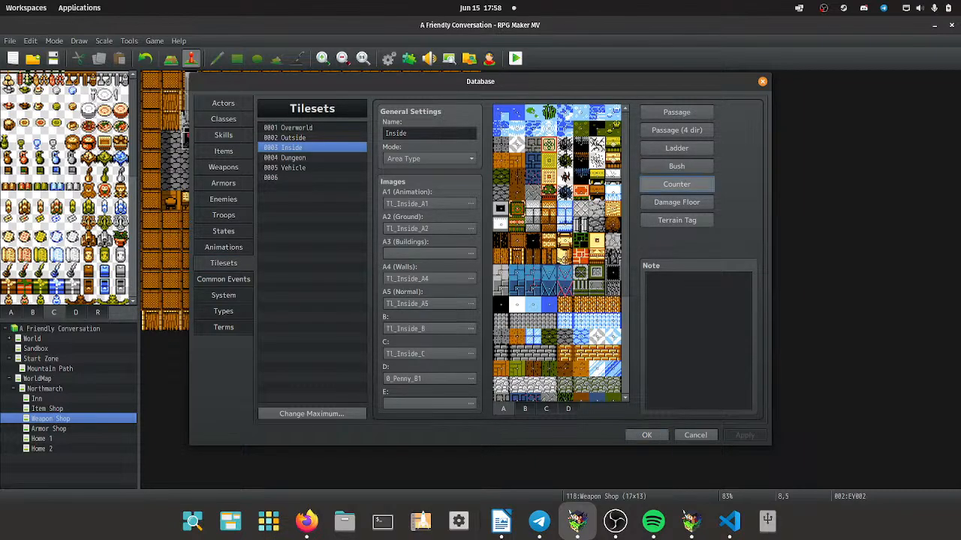
left_click(613, 176)
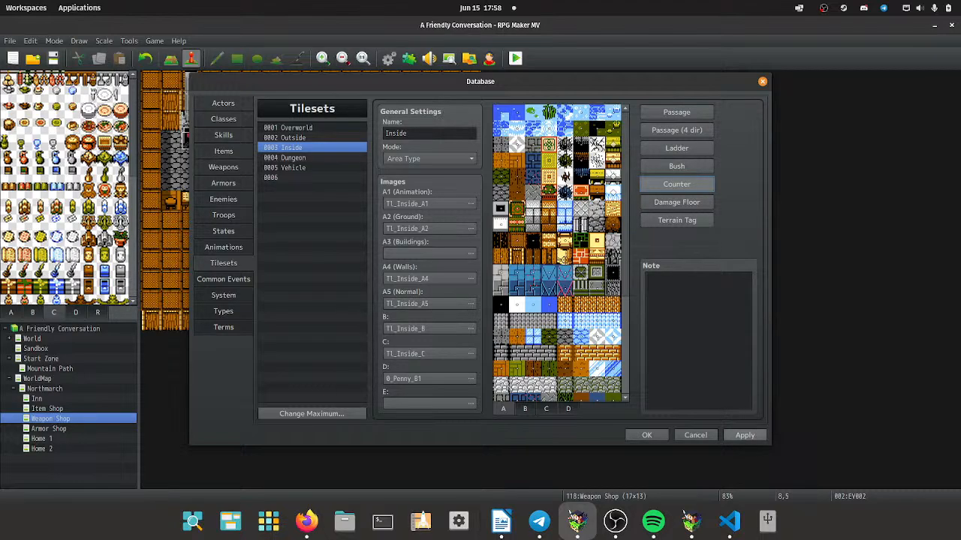
left_click(744, 435)
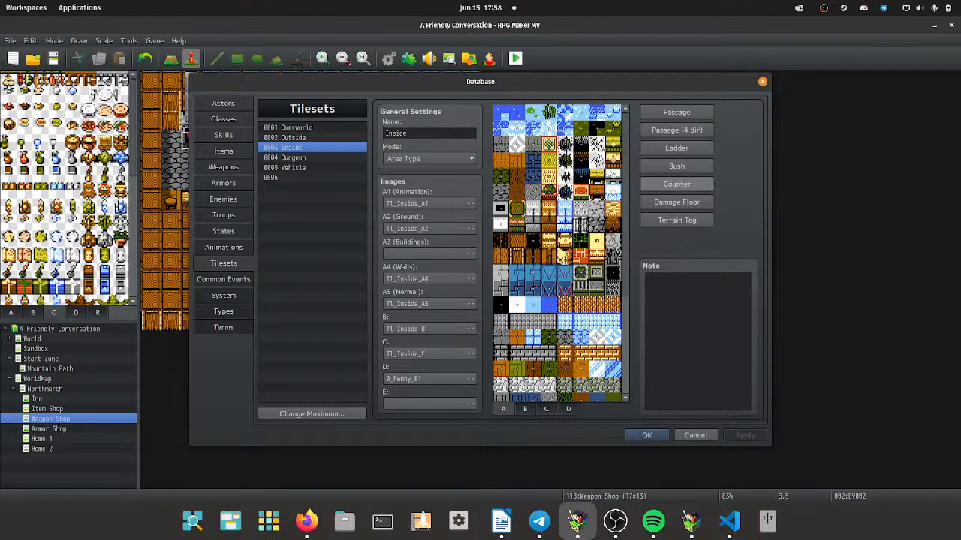
left_click(646, 435)
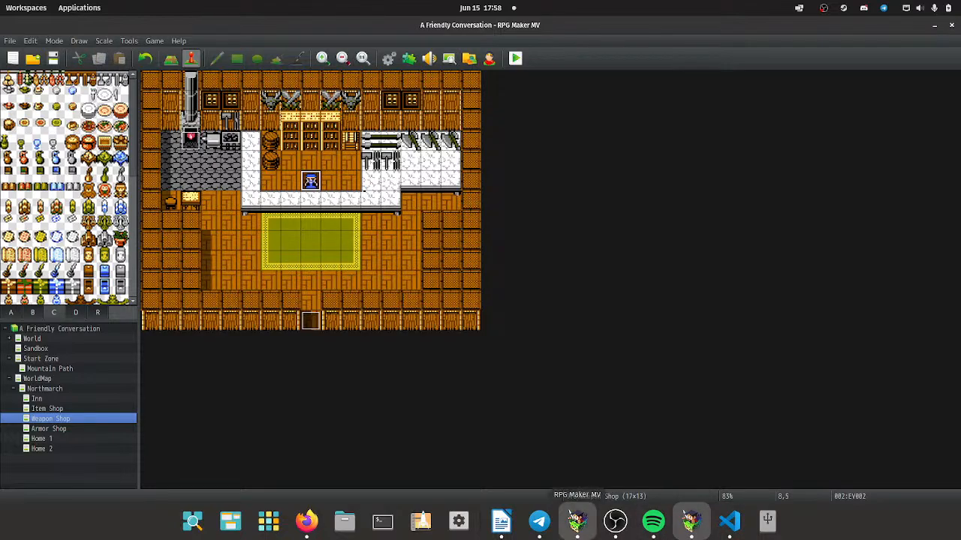
Resume the playtest and walk the hero into the armor shop up to the carpet in front of its counter.
left_click(691, 521)
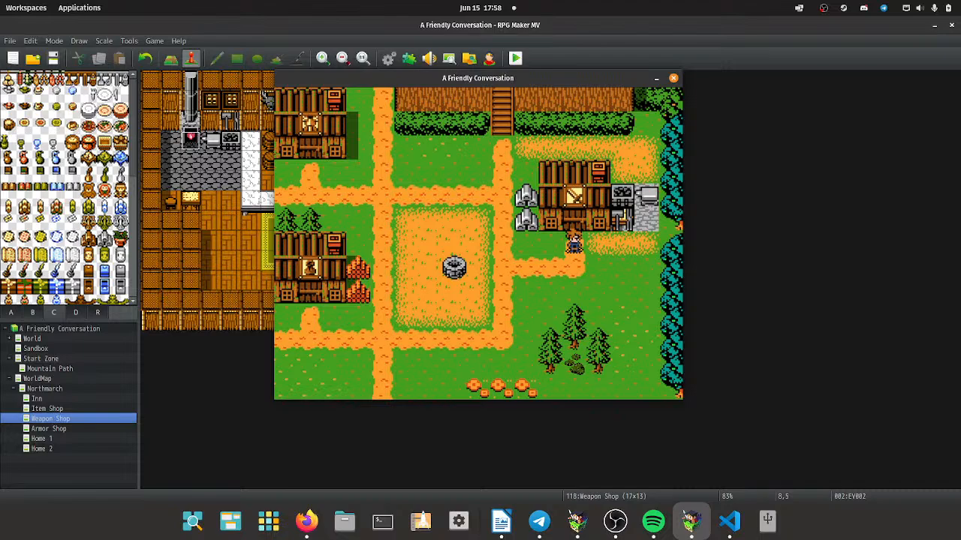
left_click(526, 243)
left_click(454, 220)
left_click(383, 195)
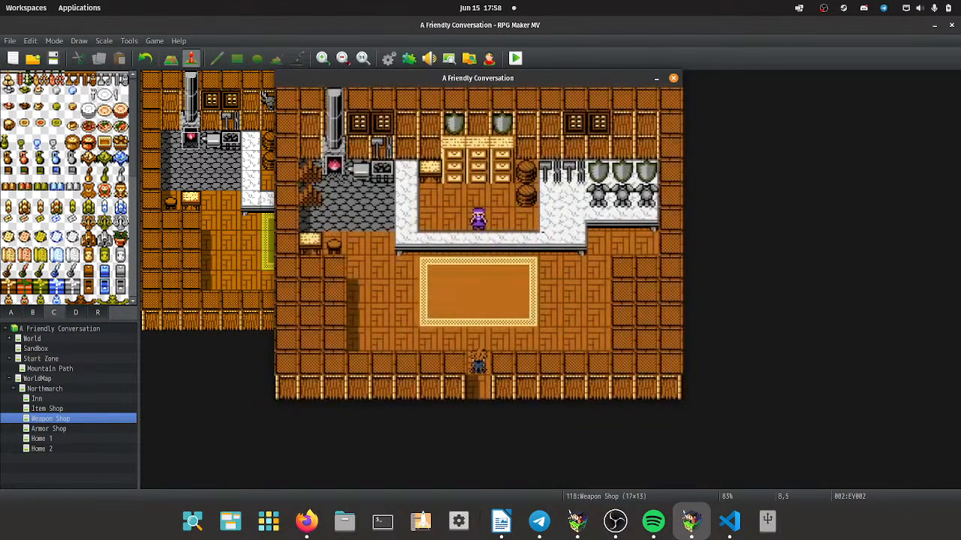
left_click(478, 219)
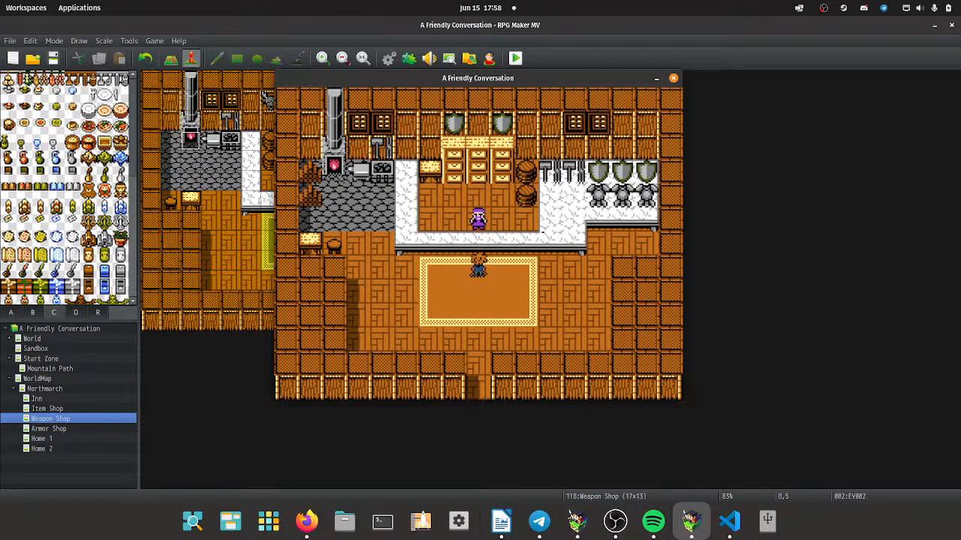
key("alt+F4")
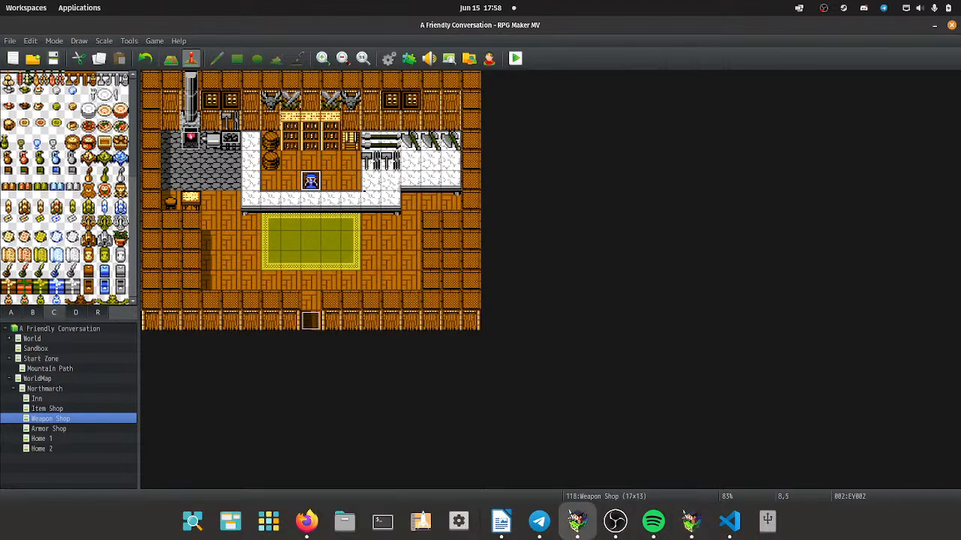
left_click(690, 520)
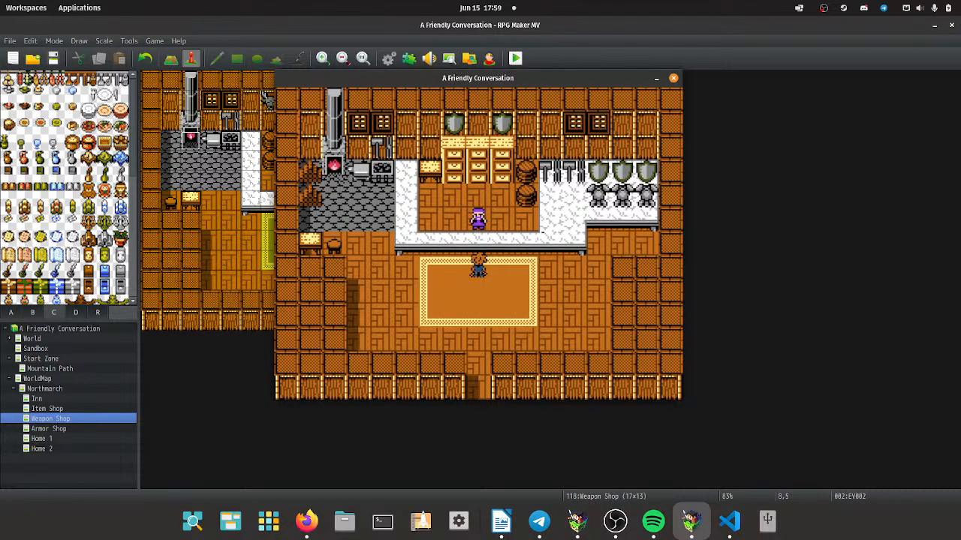
Leave the armor shop, enter the home with the red-haired villager, talk at the table and head back towards the door.
left_click(479, 387)
left_click(334, 219)
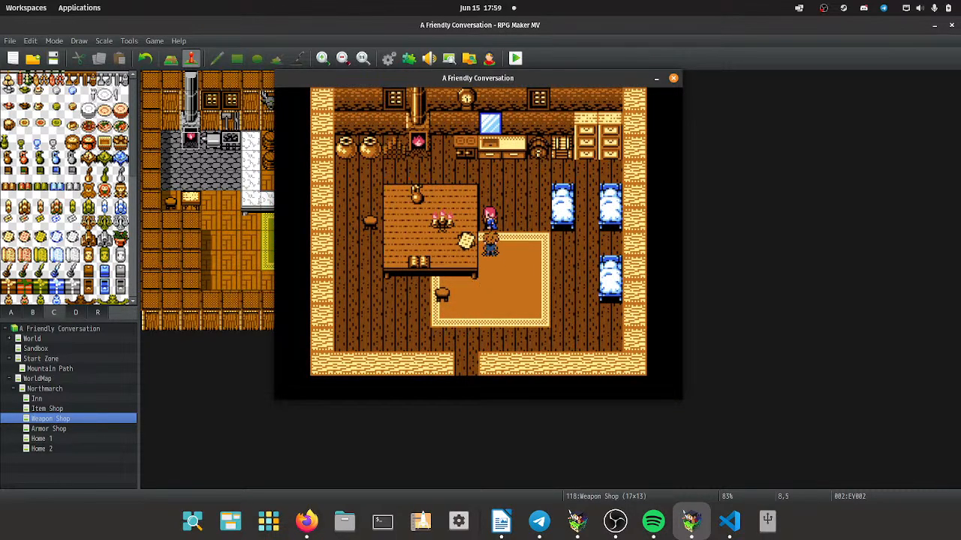
key("Return")
key("Return")
key("Down")
key("Down")
key("Down")
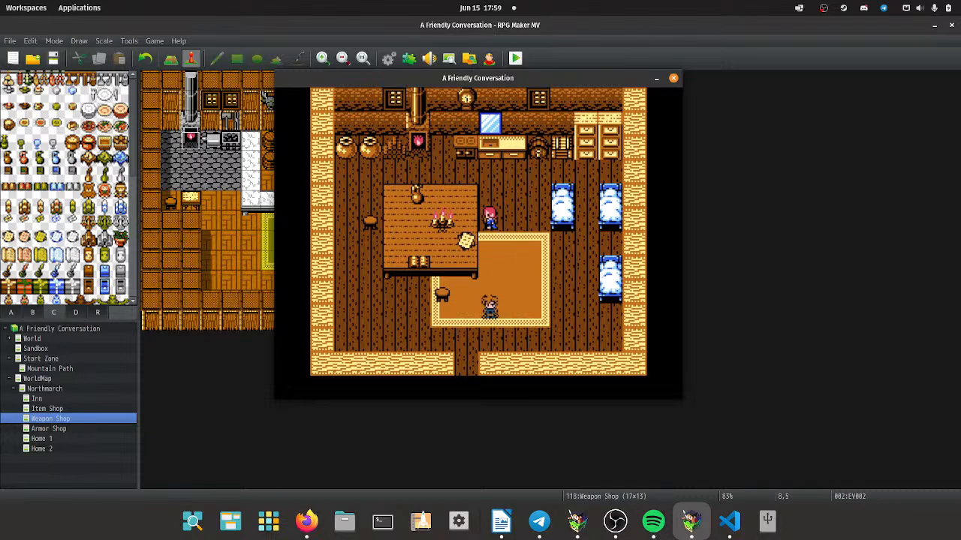
Walk the hero out of the home, across Northmarch and up the stairs into the Inn.
key("Down")
key("Left")
key("Down")
key("Right")
key("Right")
key("Up")
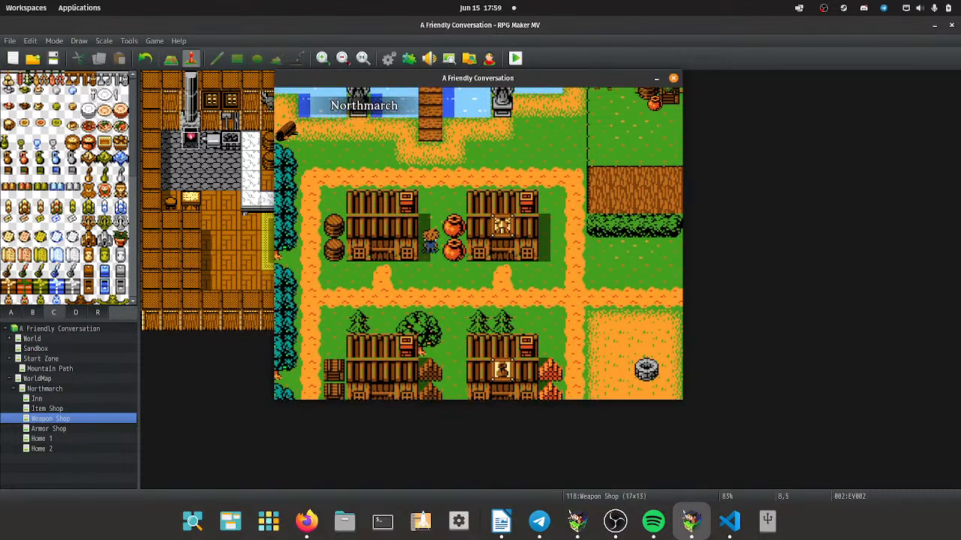
key("Up")
key("Right")
key("Down")
key("Right")
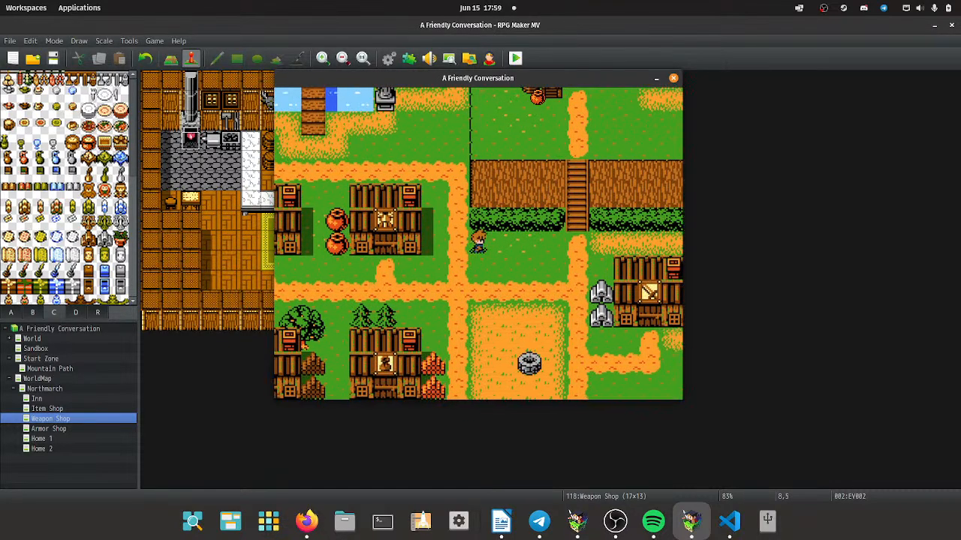
key("Right")
key("Right")
key("Up")
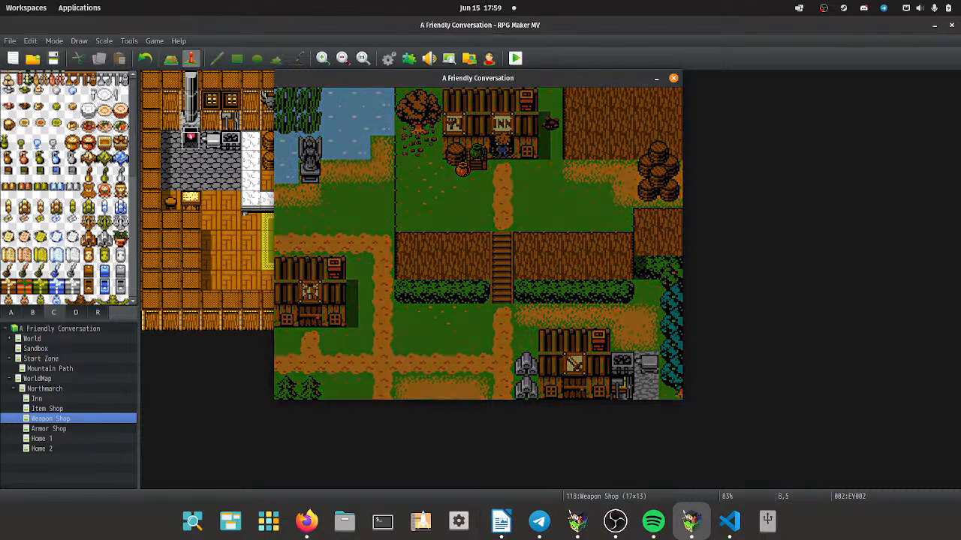
key("Up")
Talk to the Bar Patron at the Inn's counter, read the conversation through and decline the night's stay.
key("Left")
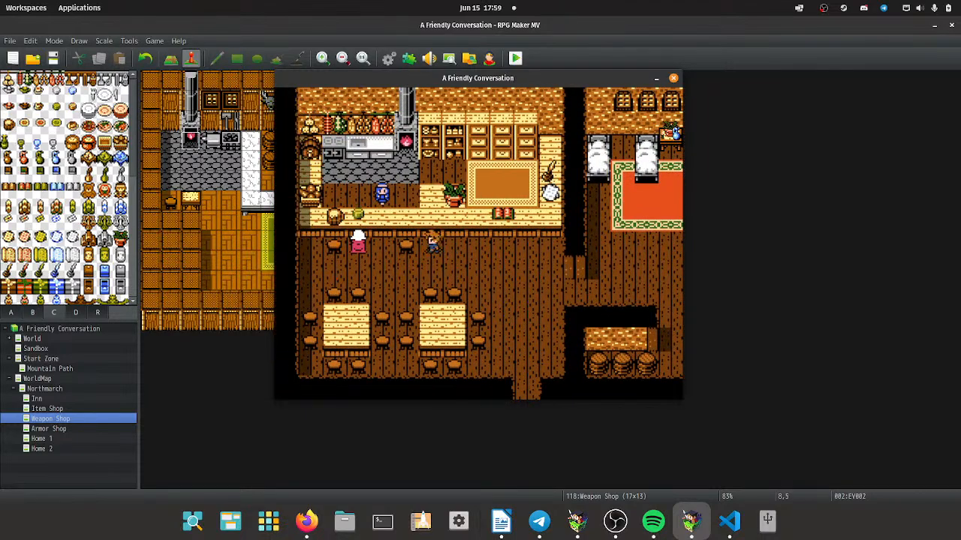
key("Left")
key("Left")
key("Return")
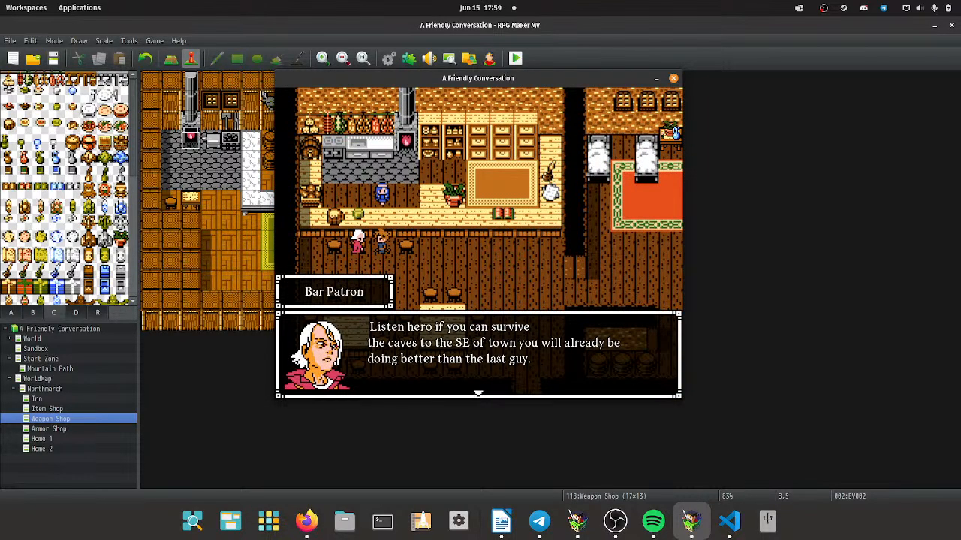
key("Return")
key("Return")
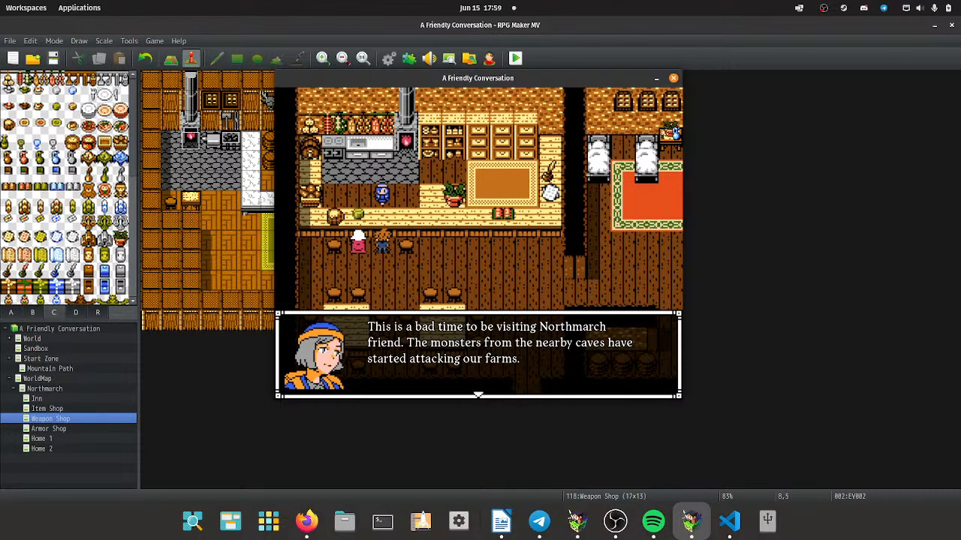
key("Return")
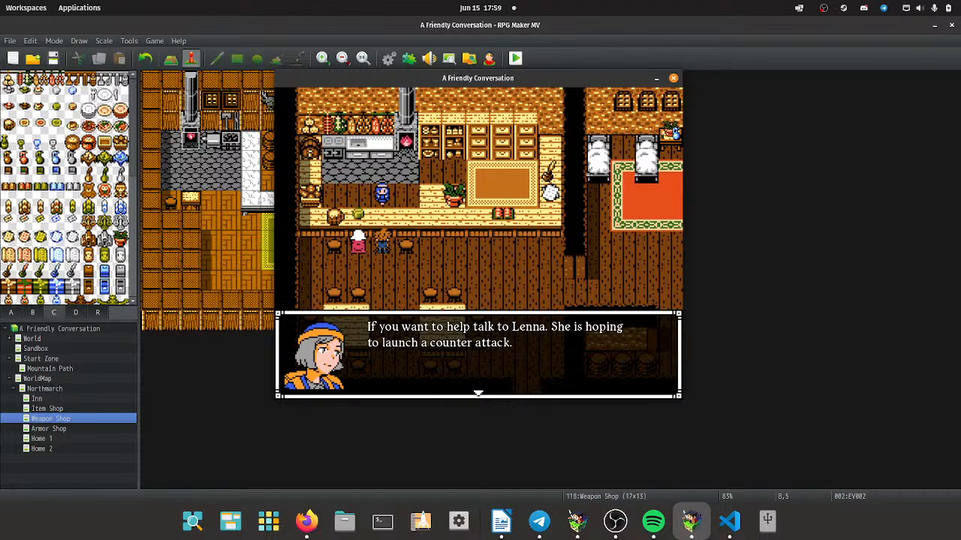
key("Return")
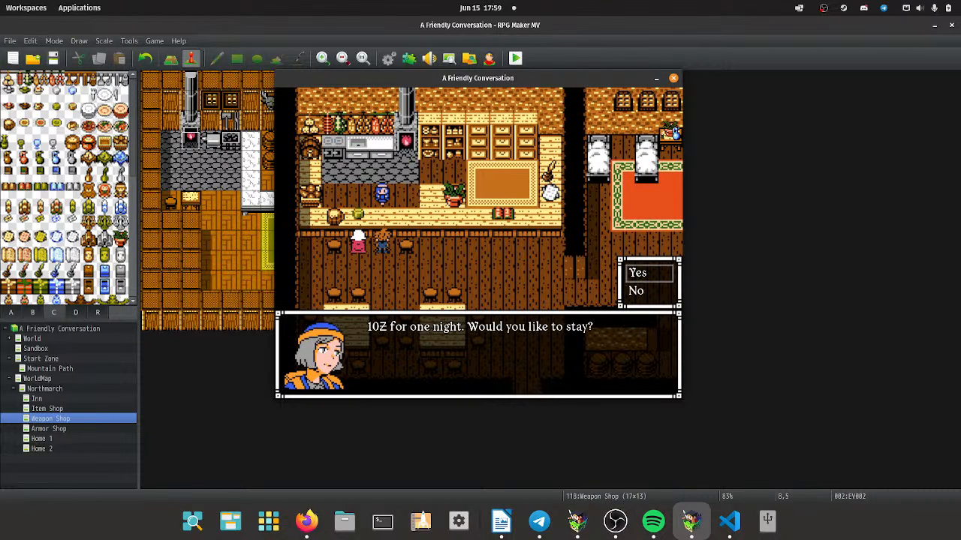
key("Down")
key("Return")
Leave the Inn and walk the hero down through Northmarch into Lenna's home.
key("Down")
key("Right")
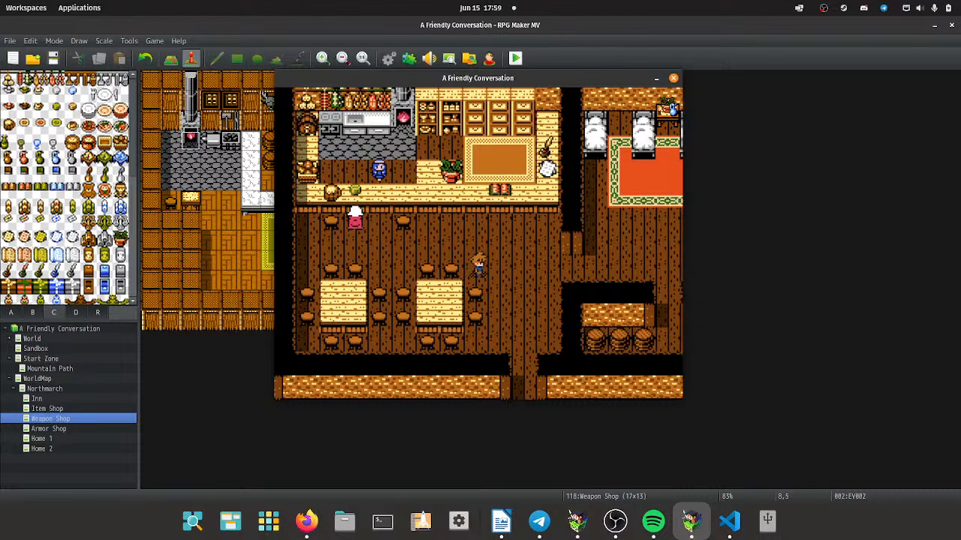
key("Left")
key("Down")
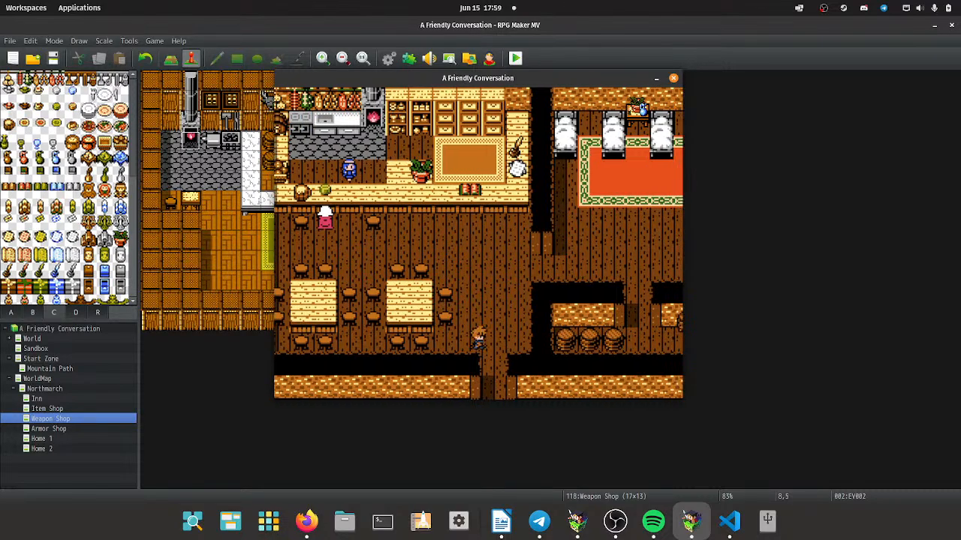
key("Down")
key("Down")
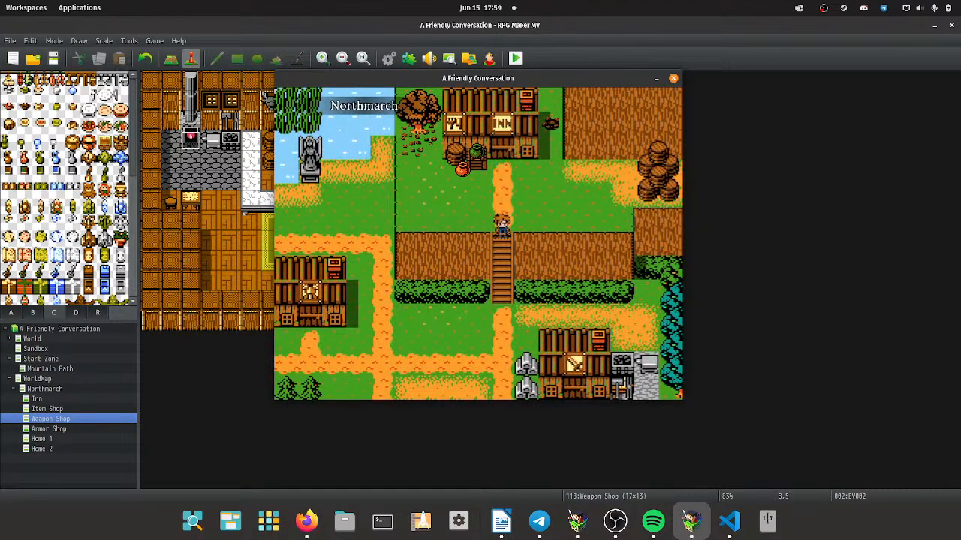
key("Down")
key("Left")
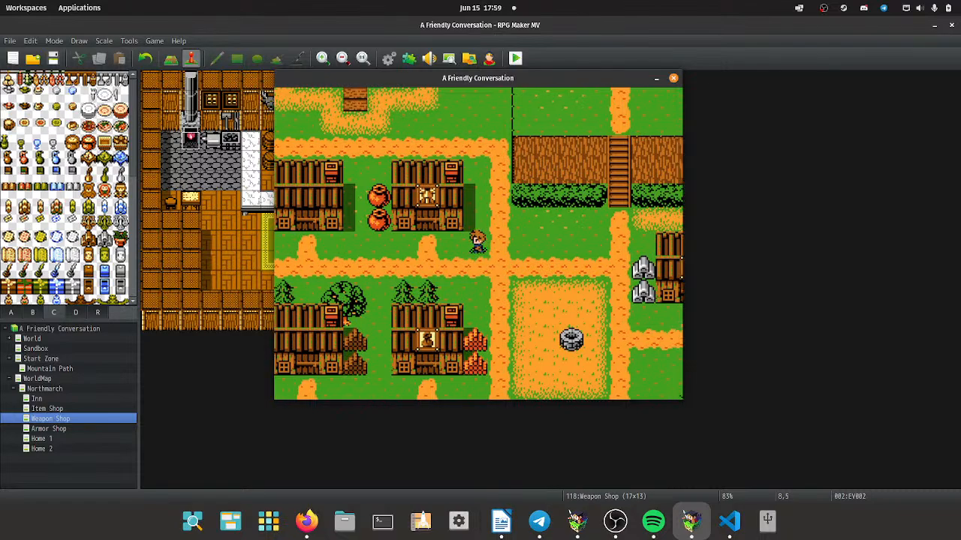
key("Left")
key("Right")
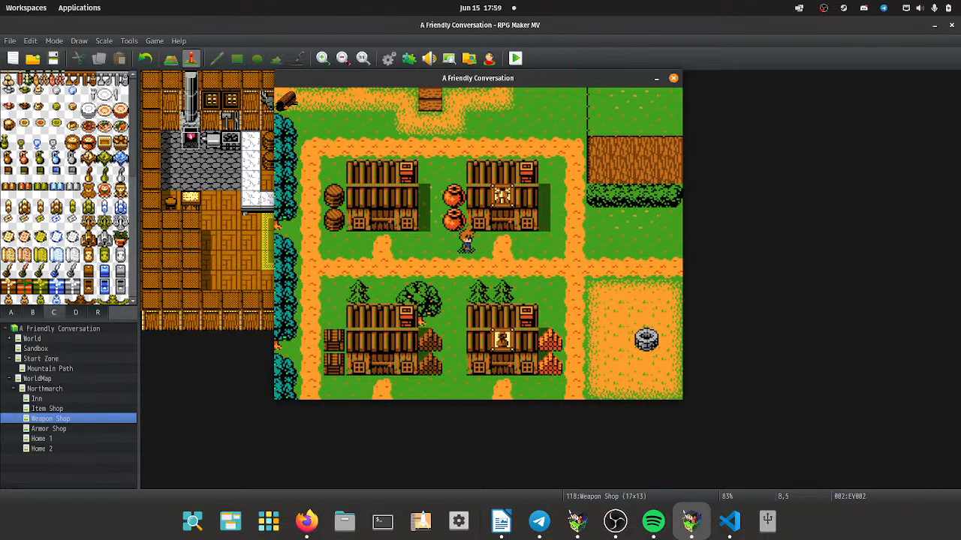
key("Left")
key("Down")
key("Left")
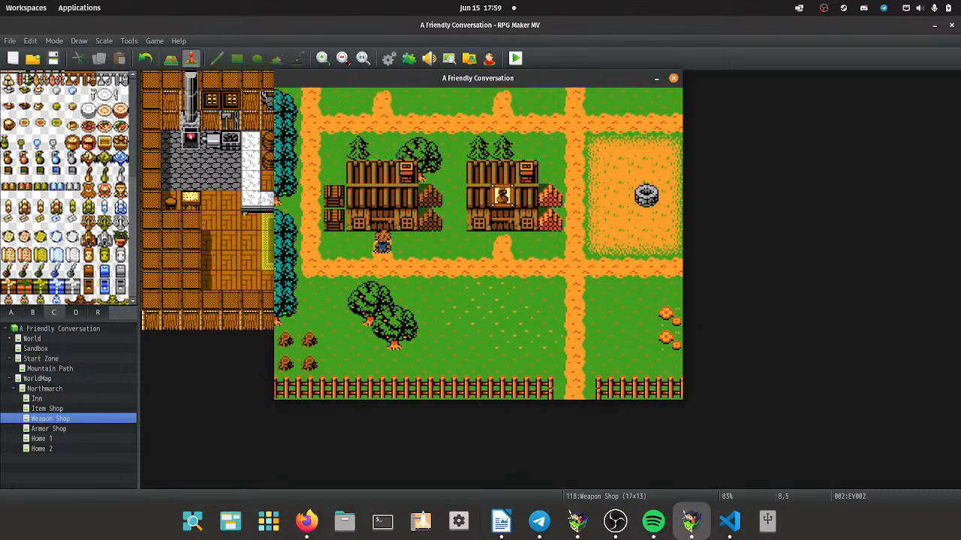
key("Up")
key("Up")
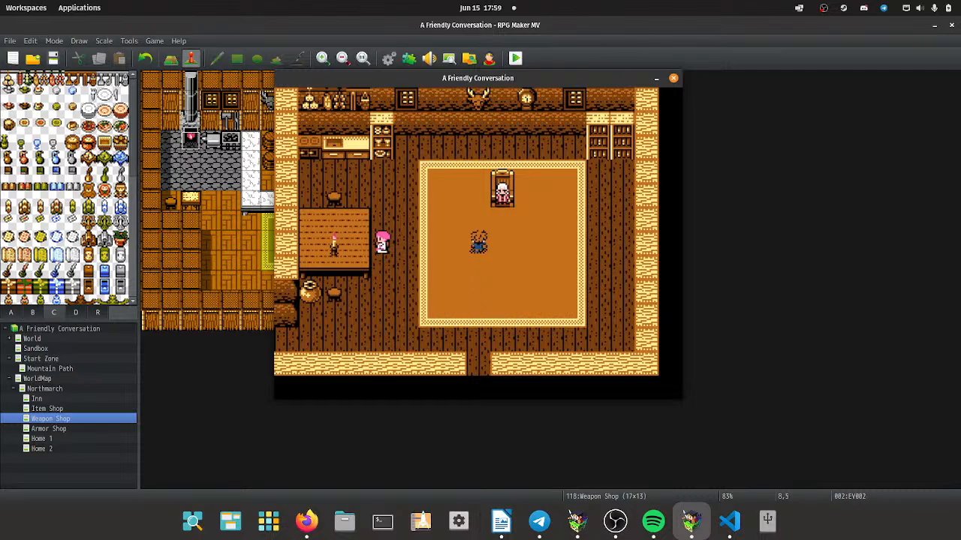
Play through the conversation with Lenna about the old silver mines and open the main menu to check the party.
key("Left")
key("Left")
key("Return")
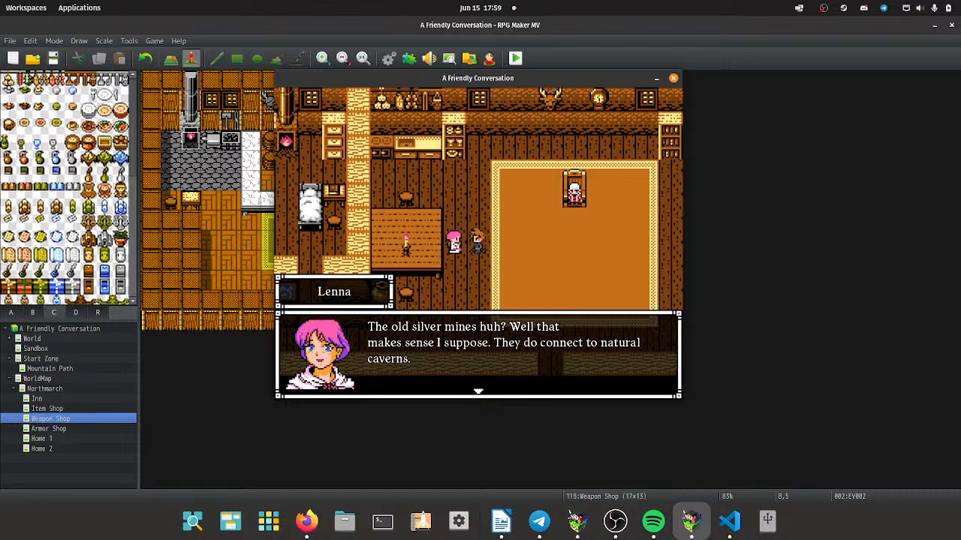
key("Return")
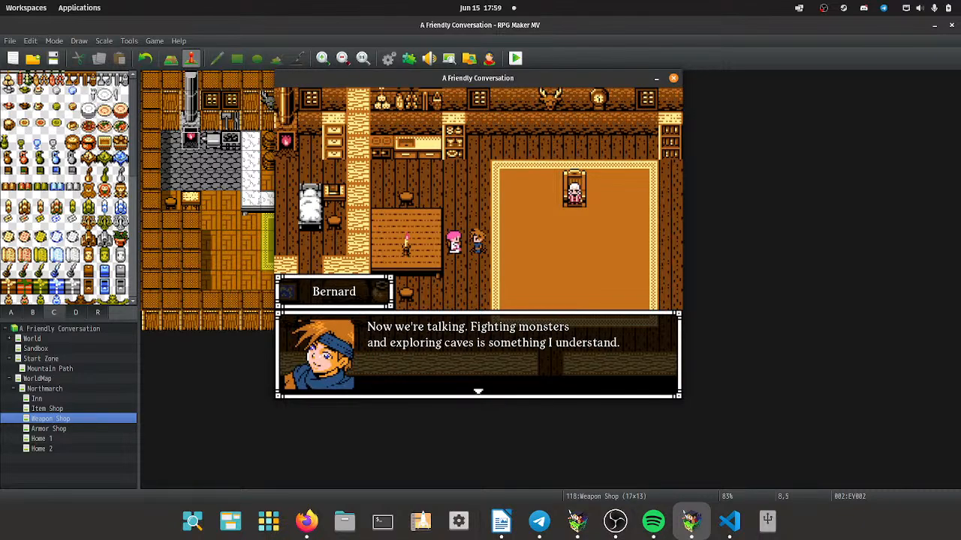
key("Return")
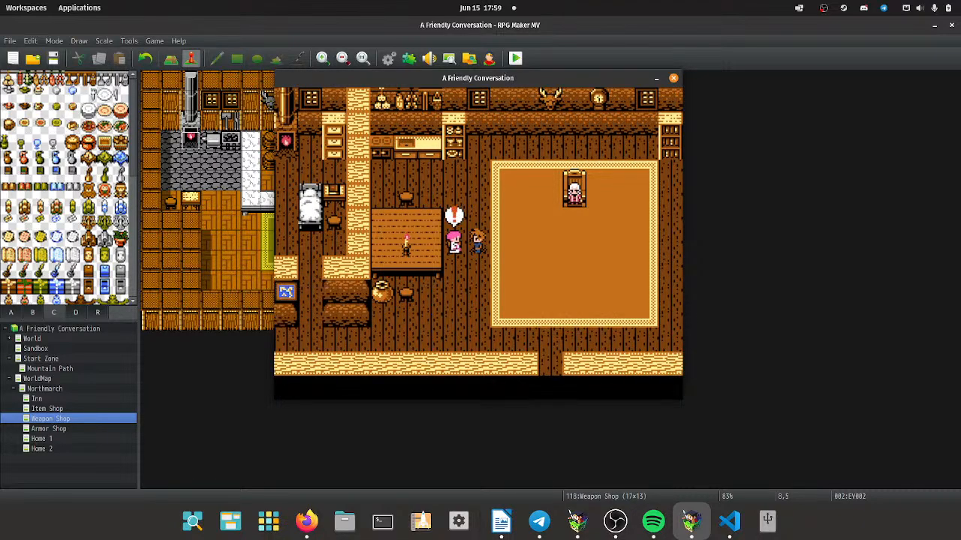
key("Return")
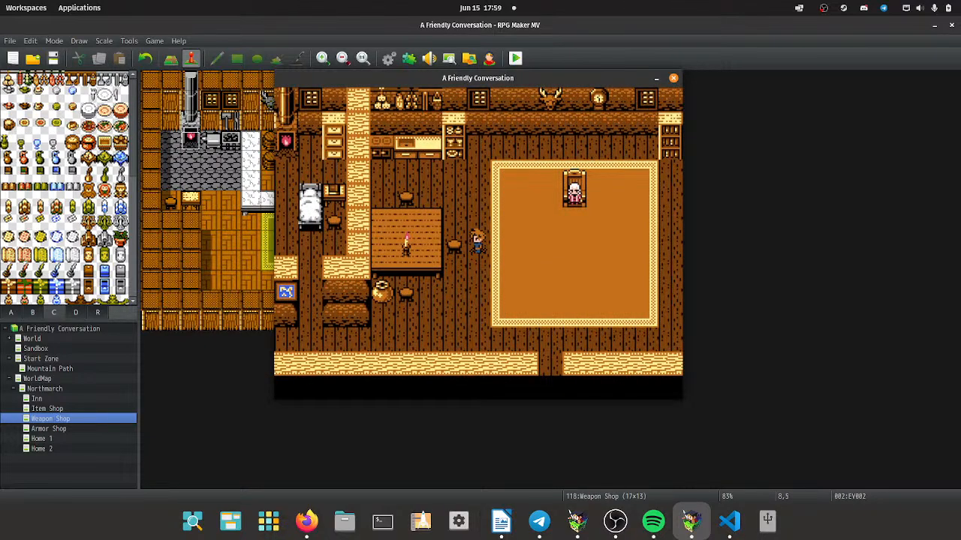
key("Down")
key("Escape")
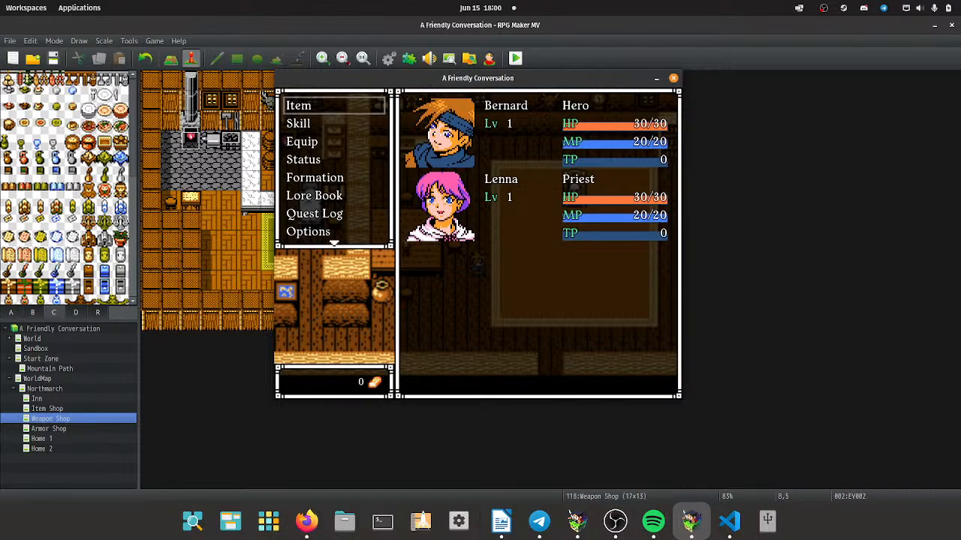
Close the in-game menu, end the playtest and open the Mountain Path map for editing.
key("Escape")
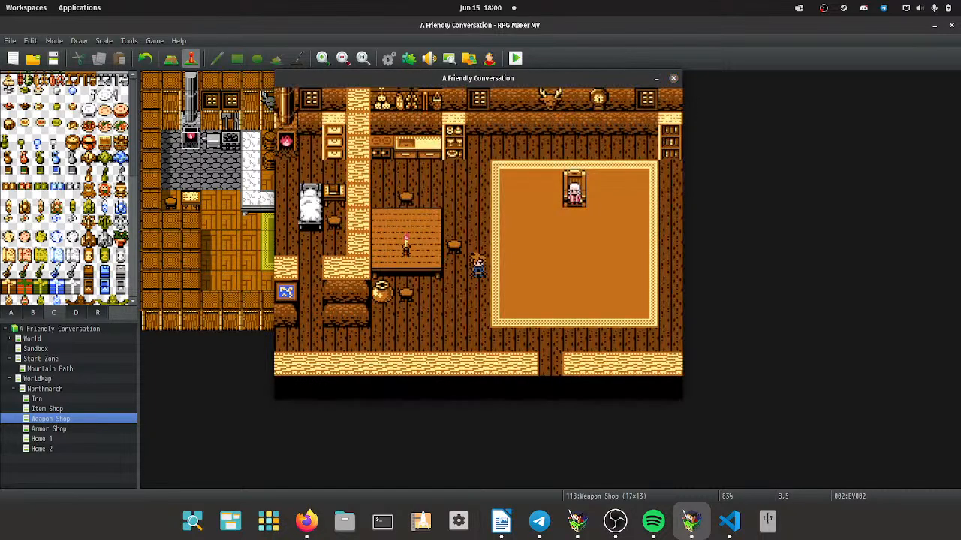
left_click(673, 78)
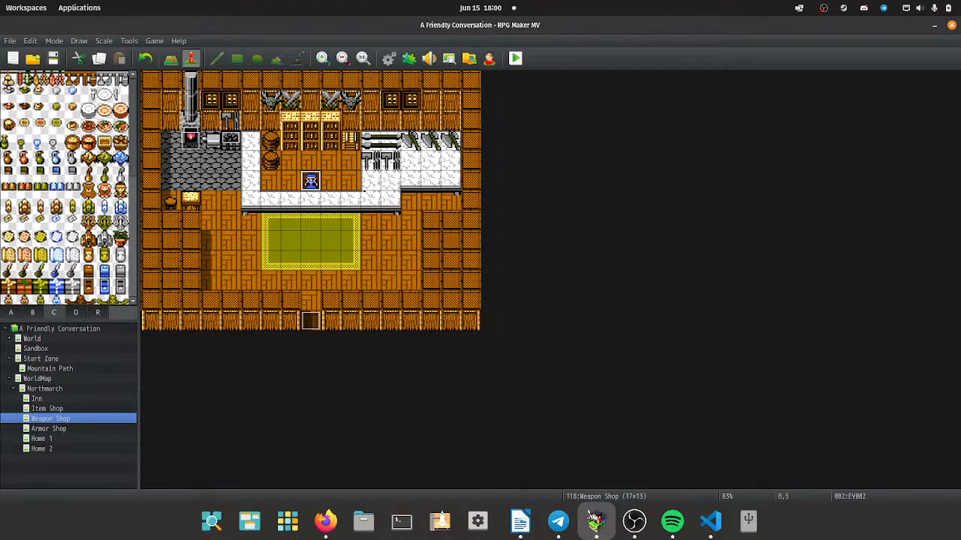
left_click(50, 368)
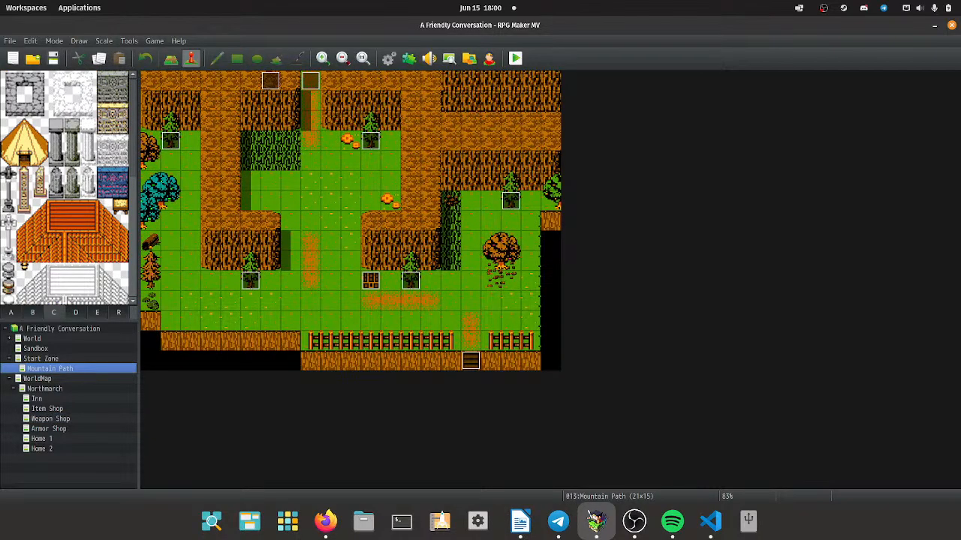
End the event of the Helpful Tree explaining the controls with Self Switch A = ON and add a second page conditioned on Self Switch A.
double_click(170, 140)
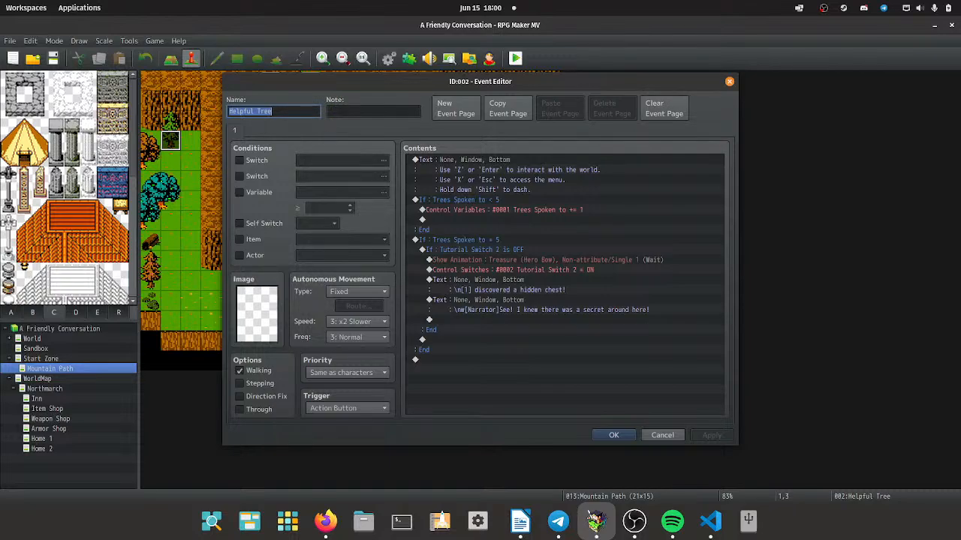
left_click(564, 219)
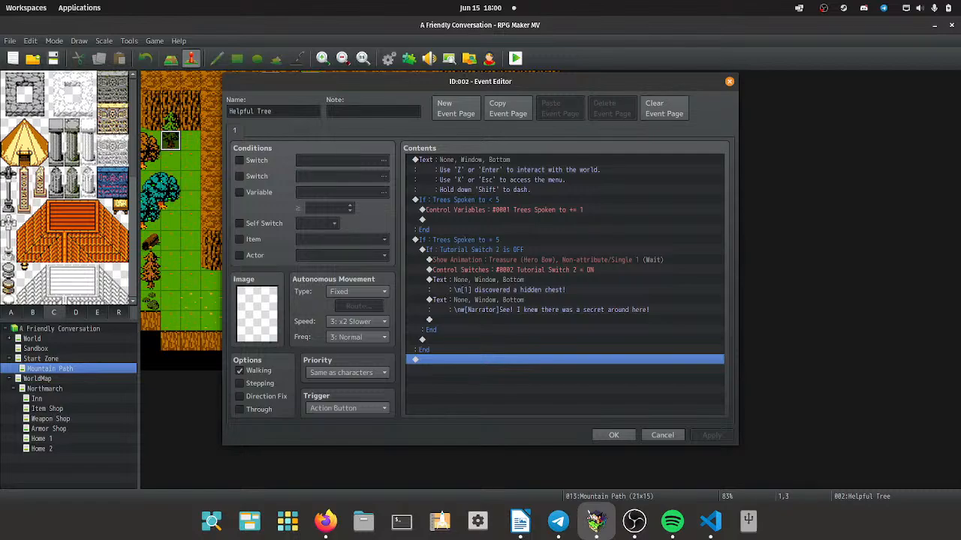
double_click(501, 359)
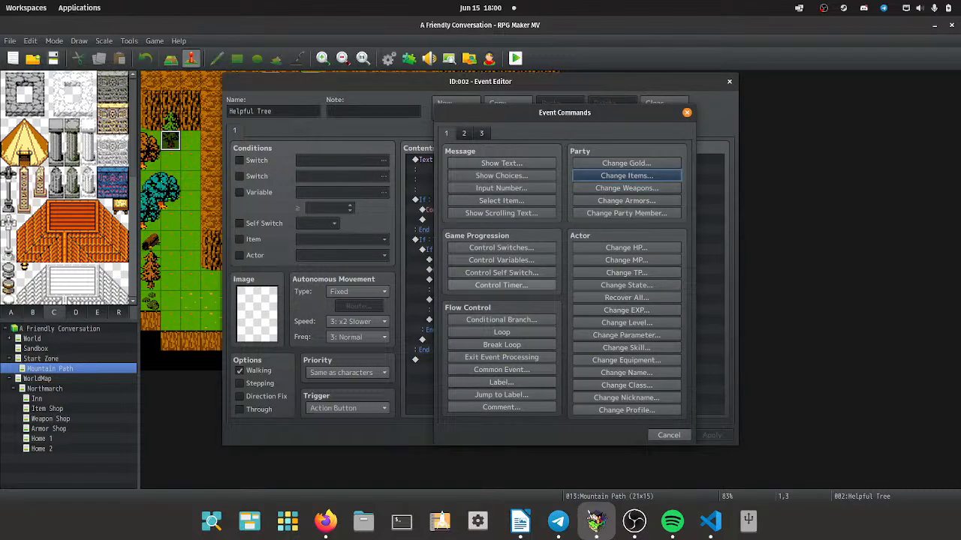
left_click(502, 273)
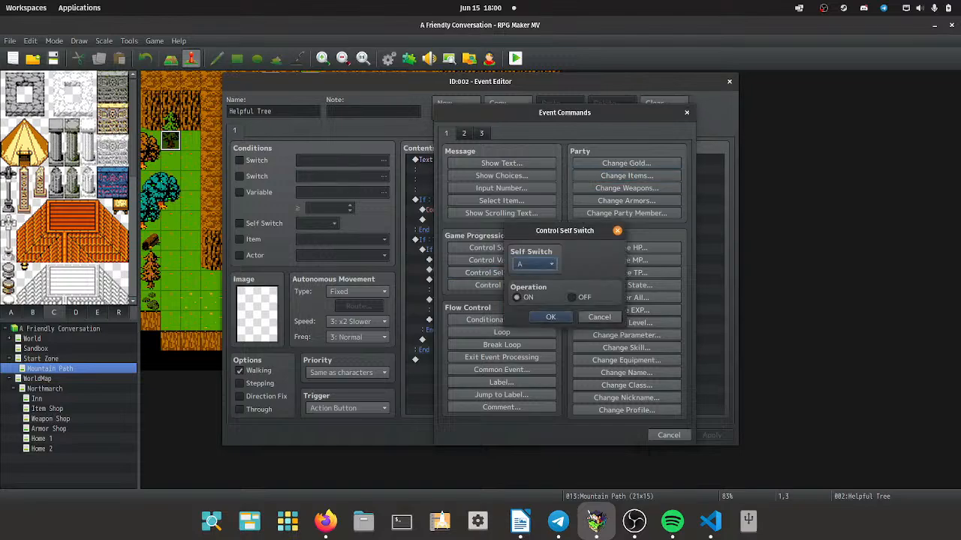
left_click(550, 317)
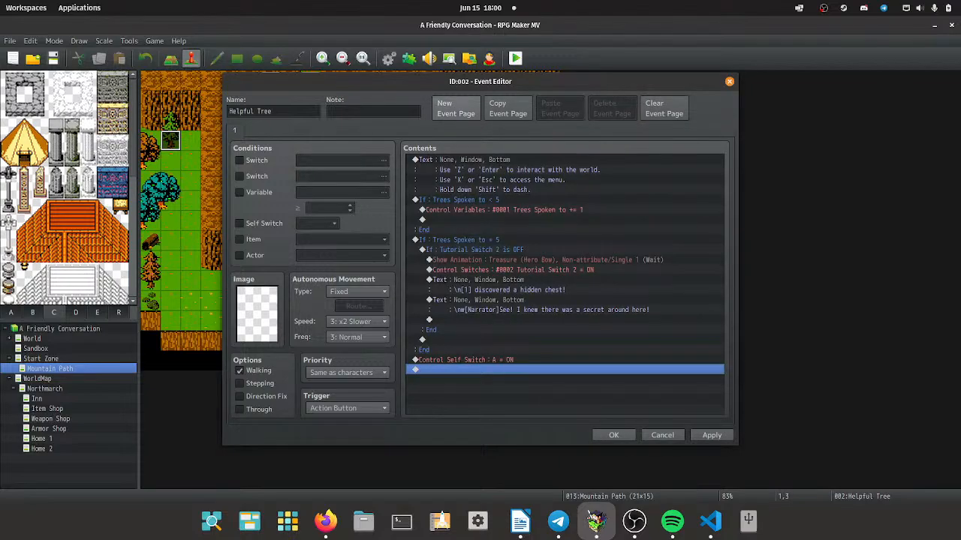
left_click(456, 108)
left_click(239, 223)
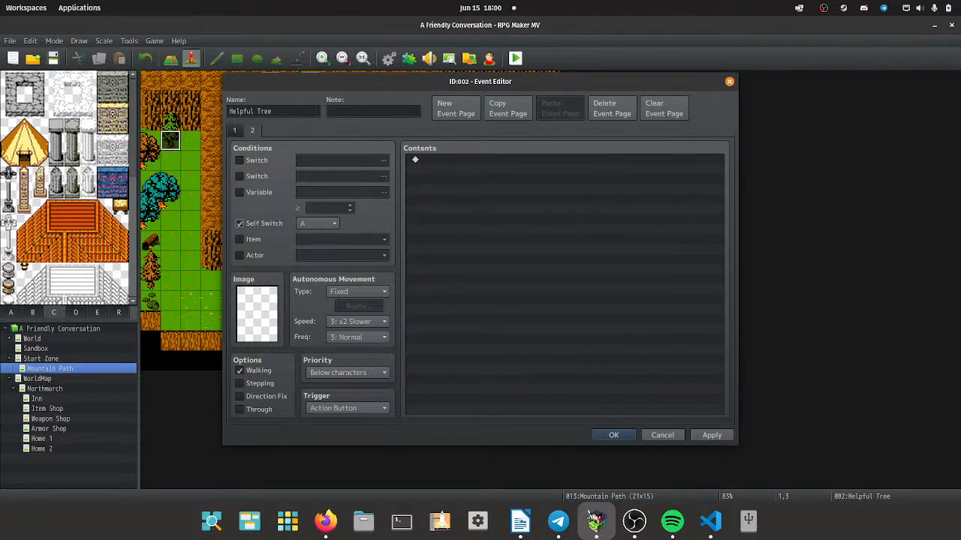
left_click(235, 130)
left_click(627, 436)
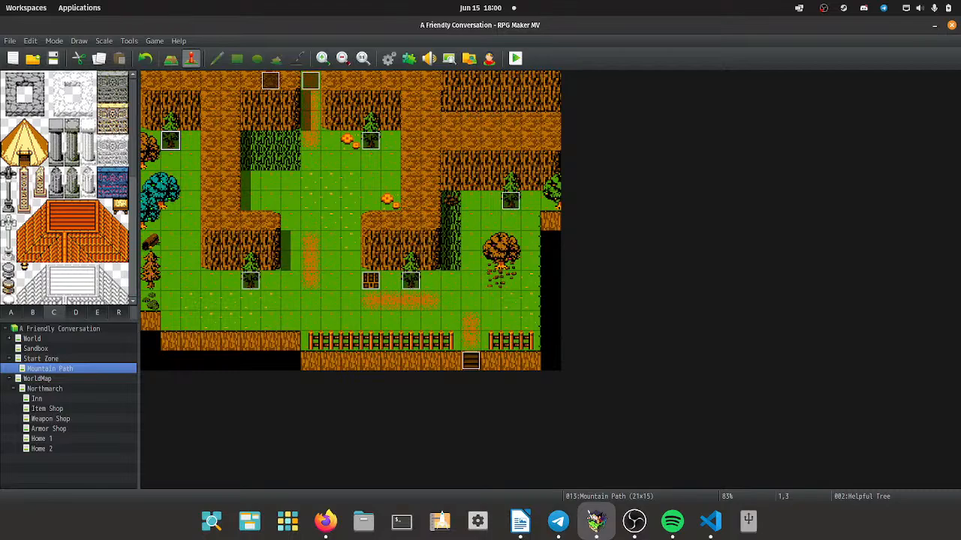
Append Self Switch A = ON to the Helpful Tree about the Equip menu and add a second event page requiring Self Switch A.
double_click(371, 140)
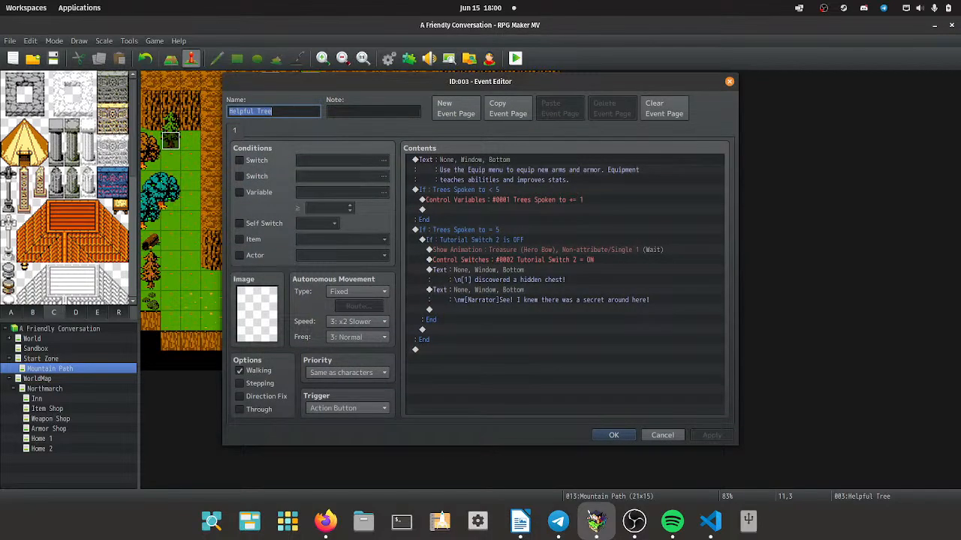
left_click(565, 349)
double_click(565, 349)
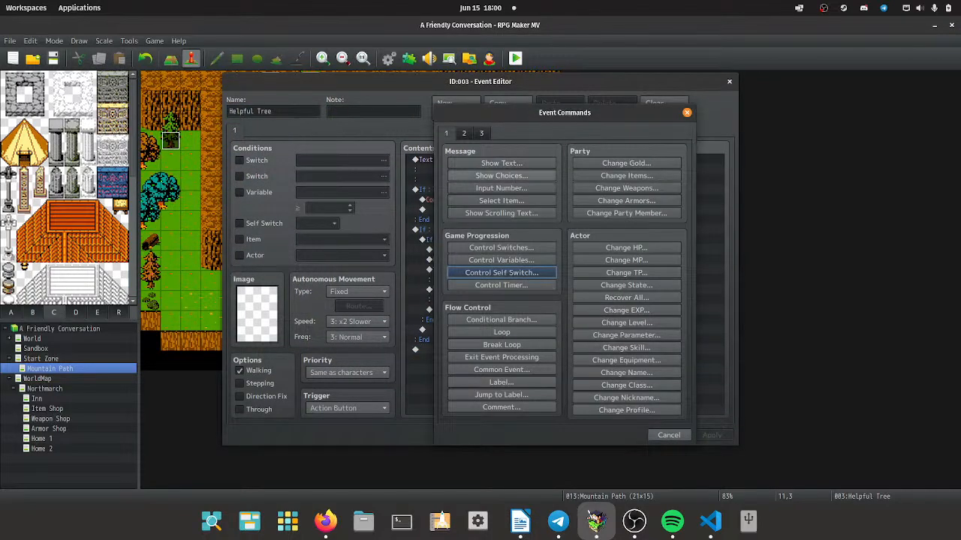
left_click(502, 272)
left_click(550, 317)
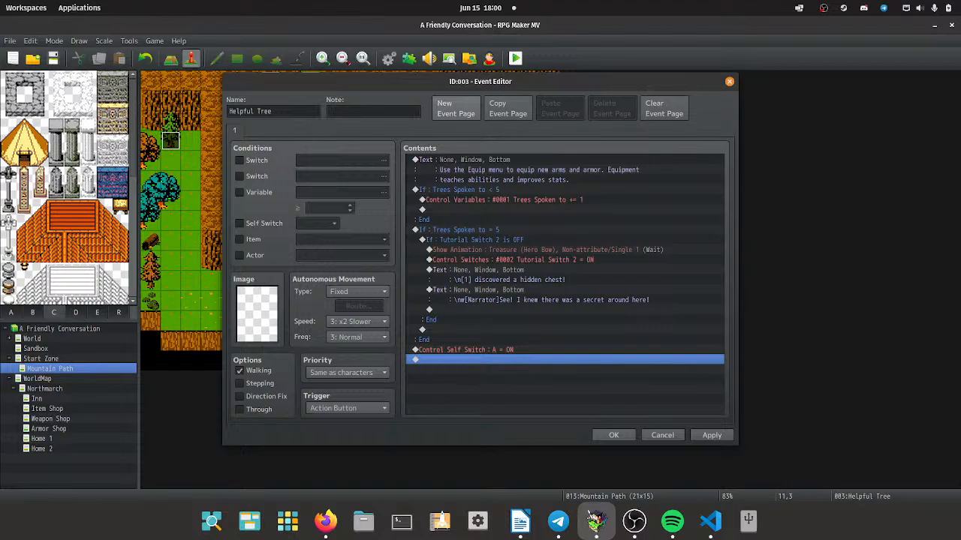
left_click(455, 108)
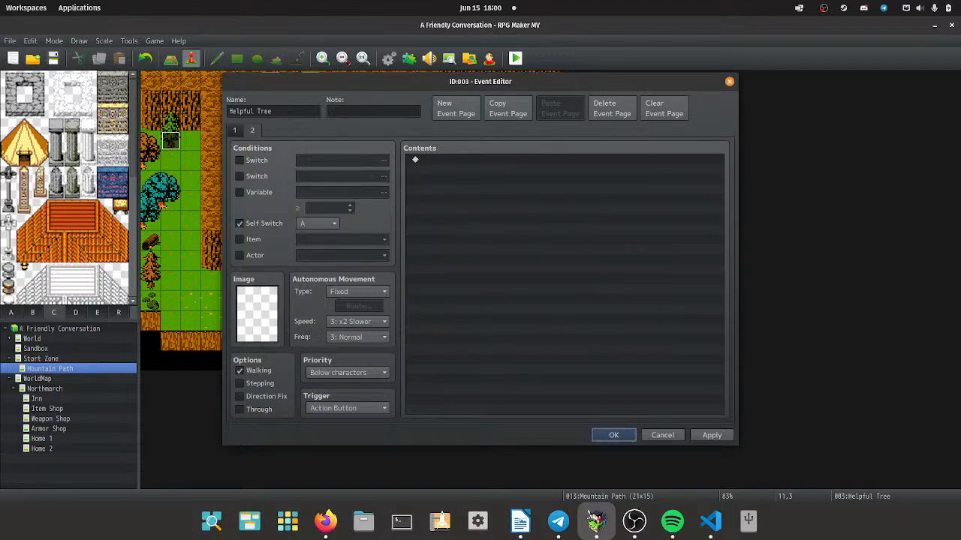
left_click(613, 435)
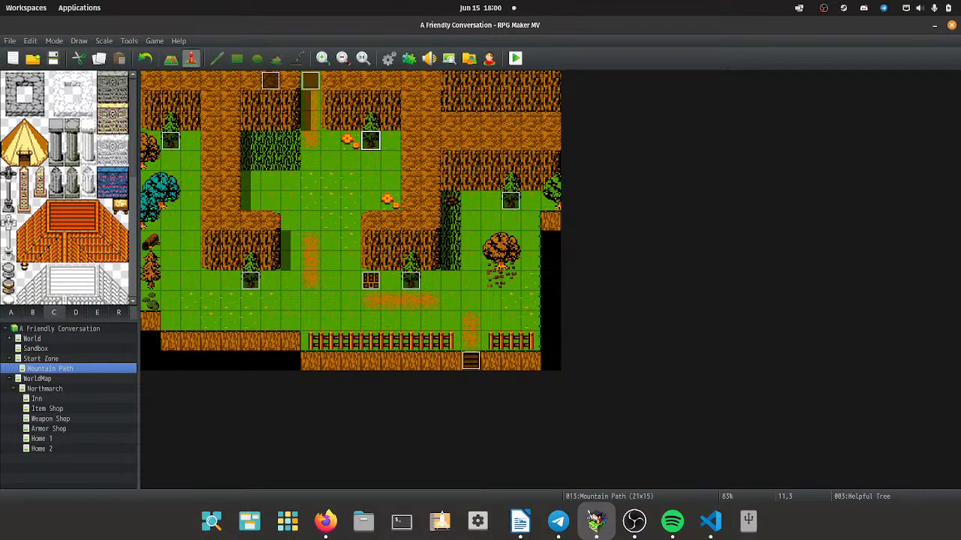
Give the Helpful Tree about earning AP a closing Self Switch A = ON command and a second page requiring Self Switch A.
left_click(251, 280)
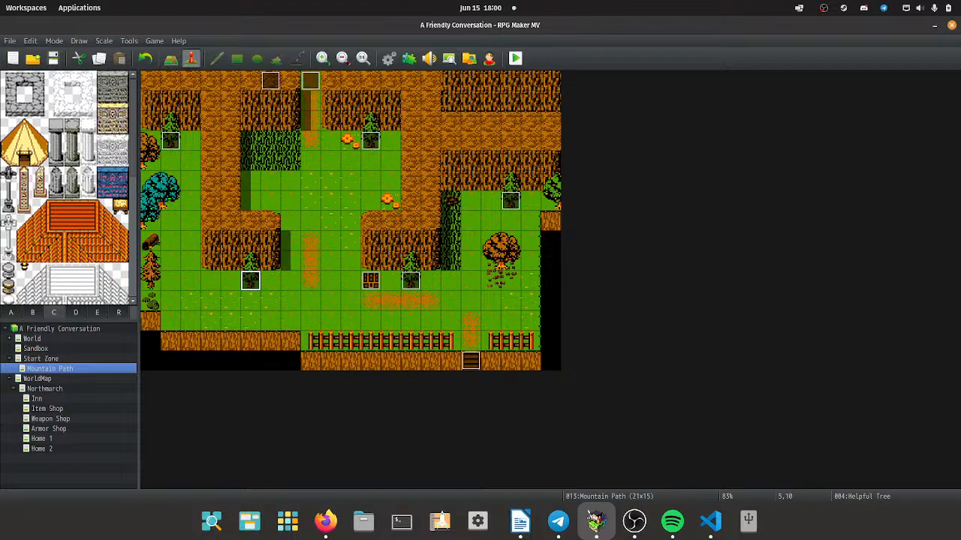
double_click(251, 280)
double_click(501, 360)
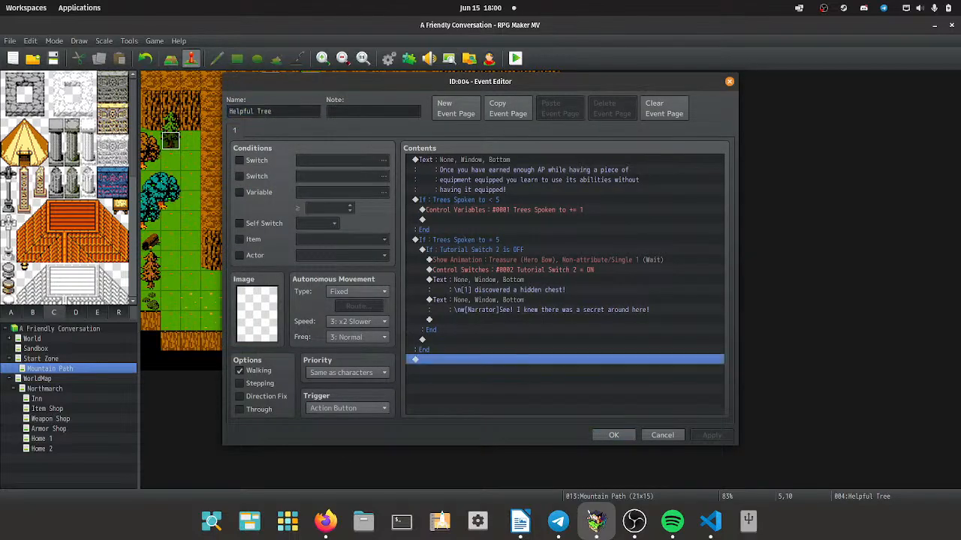
left_click(501, 273)
left_click(550, 317)
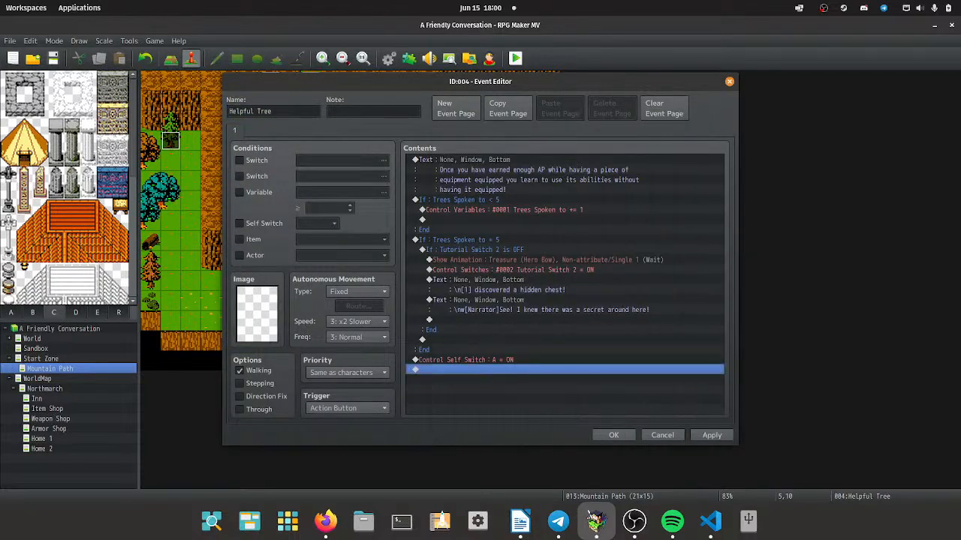
left_click(456, 108)
left_click(240, 223)
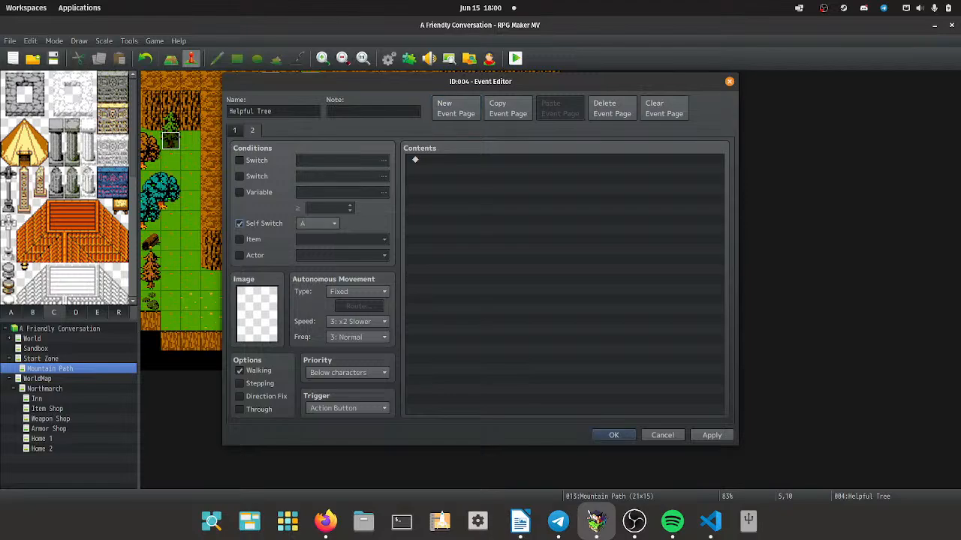
left_click(613, 436)
Add a closing Self Switch A = ON command and a second event page to the Helpful Tree about the Lore Book.
left_click(411, 280)
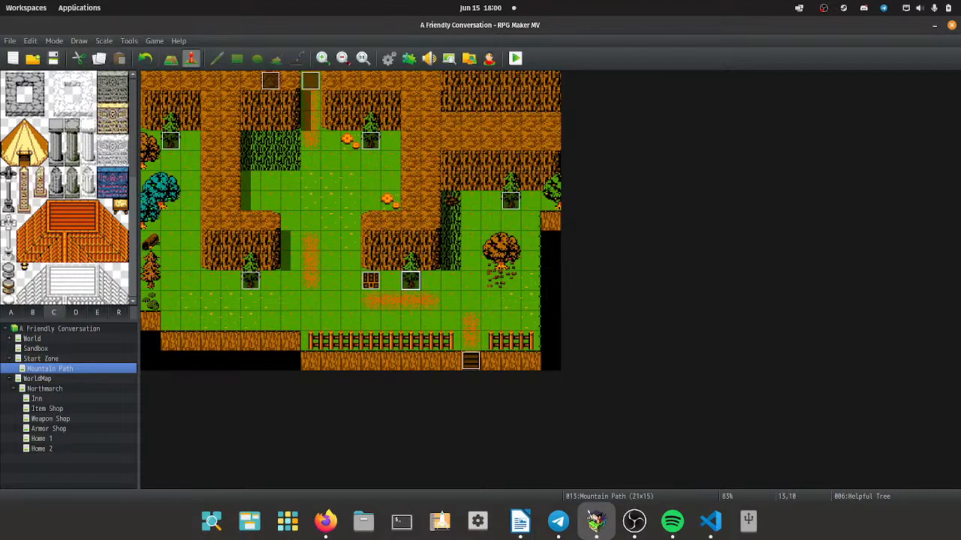
double_click(411, 280)
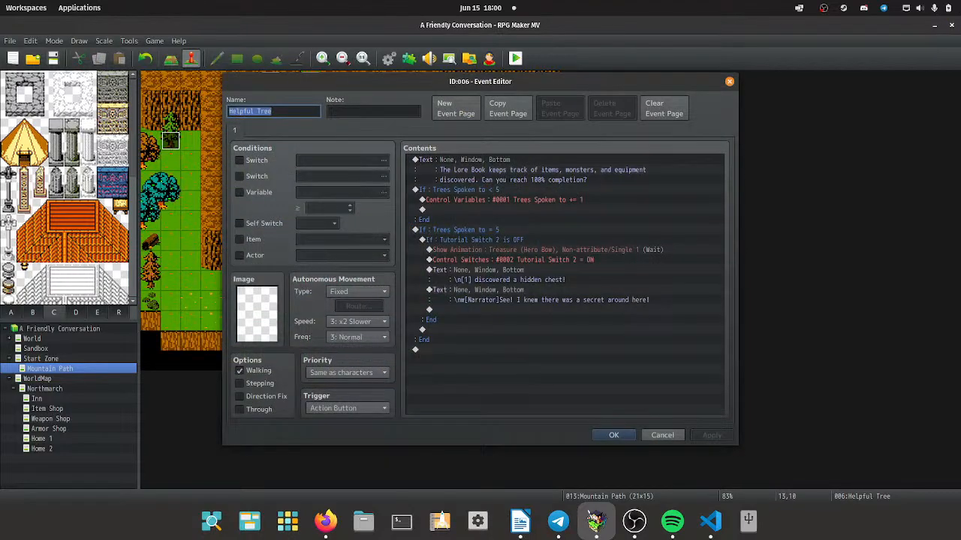
double_click(451, 350)
left_click(500, 273)
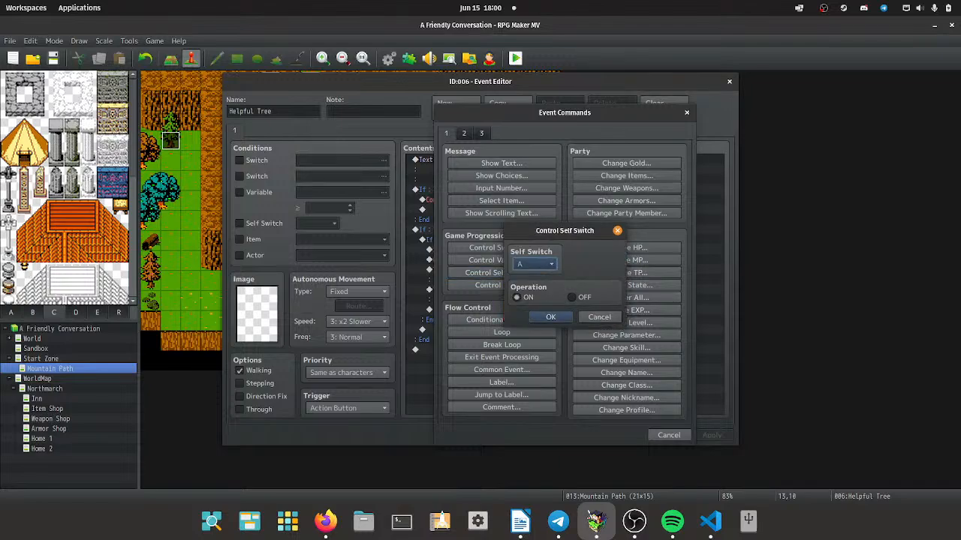
key("Return")
left_click(455, 108)
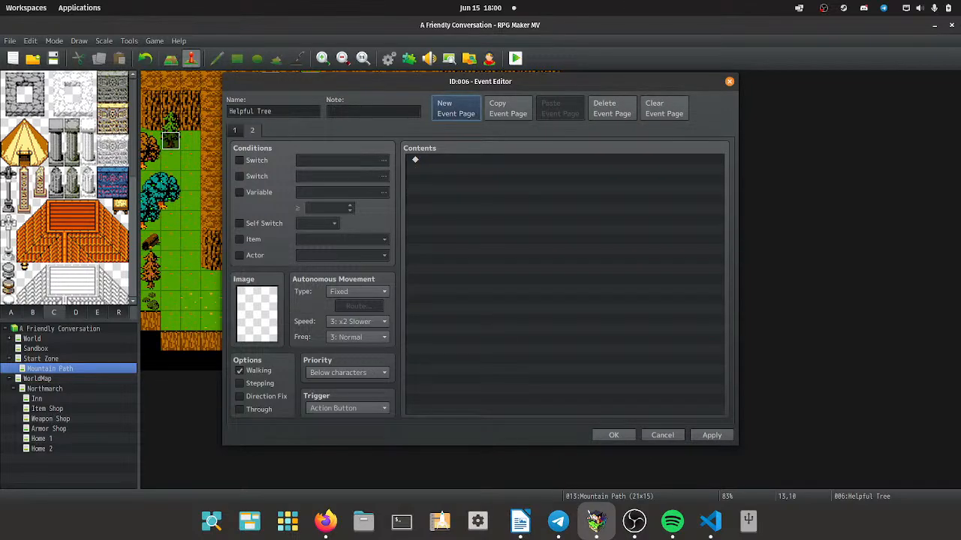
left_click(613, 435)
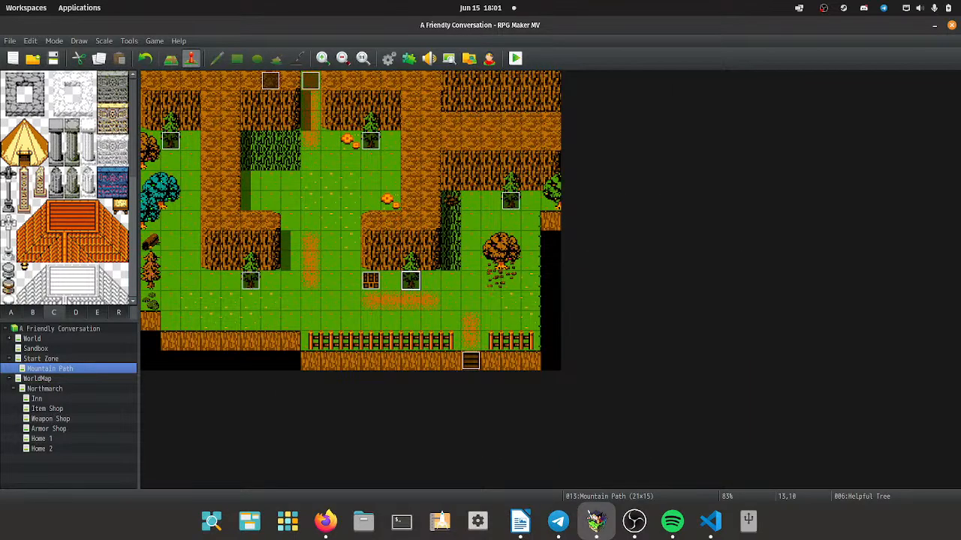
Add a closing Self Switch A = ON command and a Self Switch A second page to the Helpful Tree warning about tall grass.
double_click(510, 201)
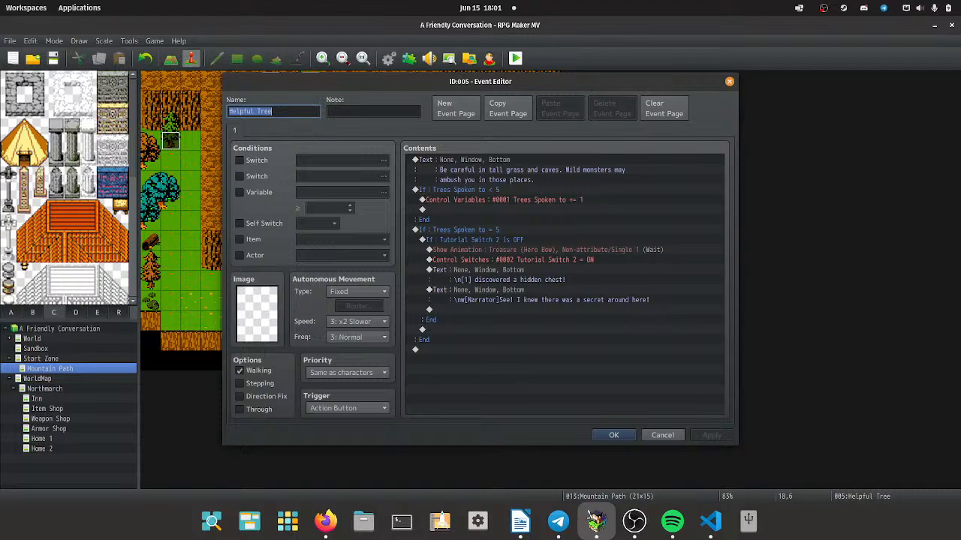
double_click(510, 350)
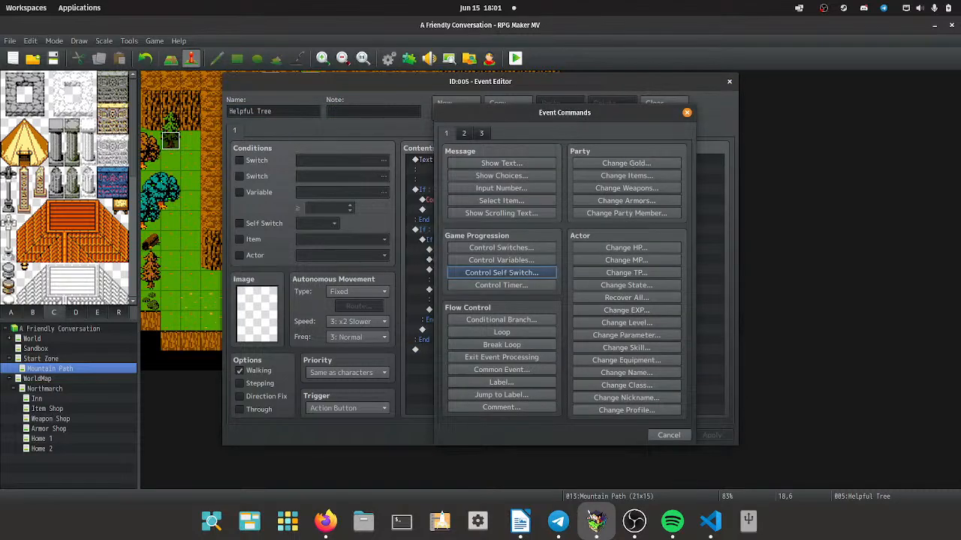
left_click(543, 273)
left_click(545, 318)
left_click(455, 108)
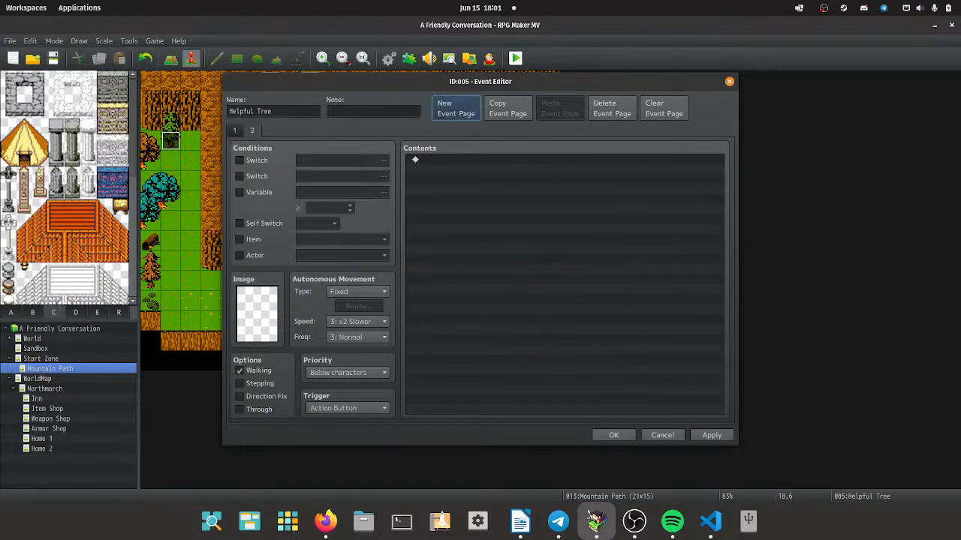
left_click(239, 223)
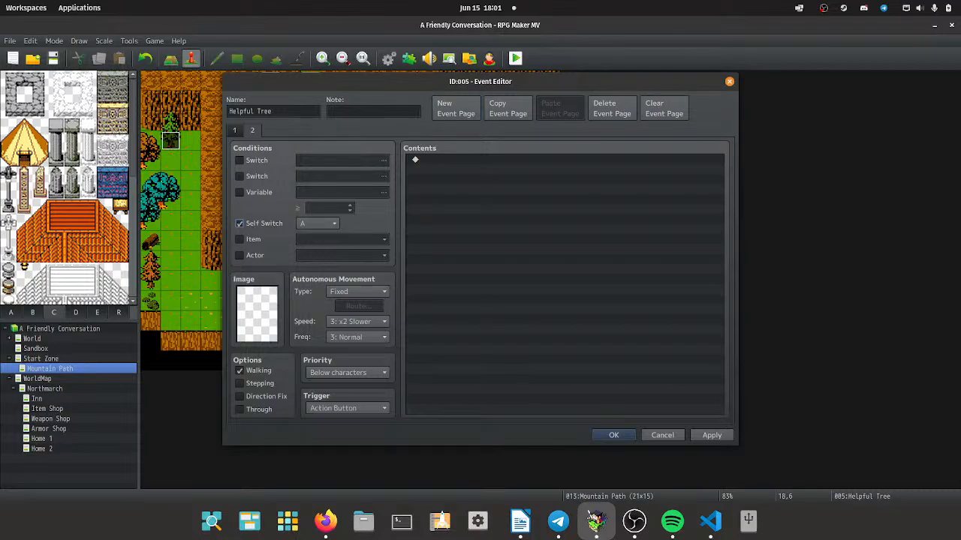
left_click(614, 436)
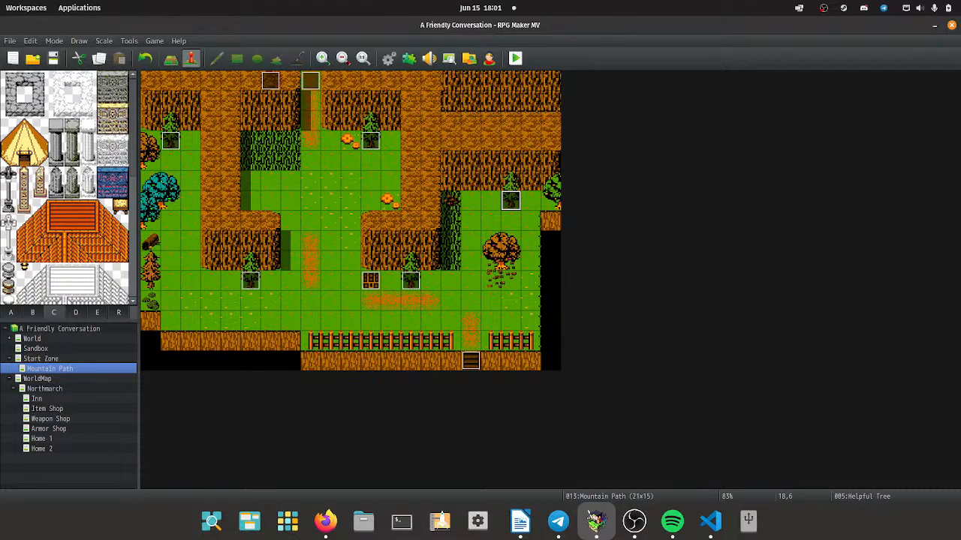
Launch a playtest of the project and start a new game.
key("ctrl+r")
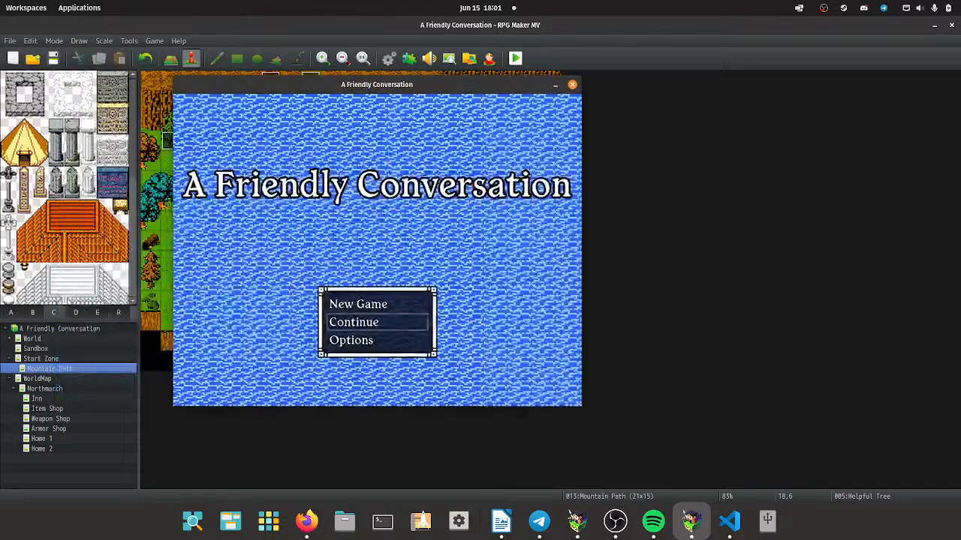
key("Down")
key("Up")
key("Return")
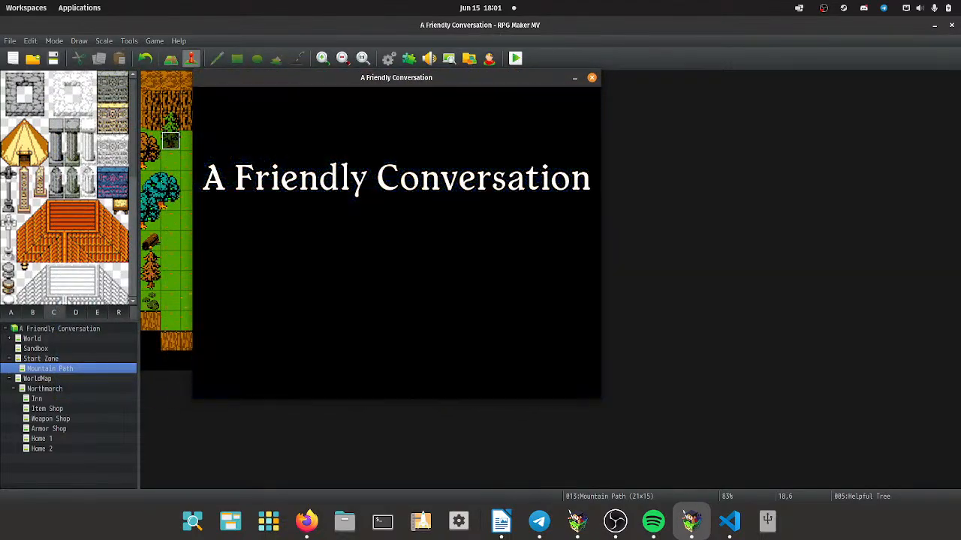
Advance through the Narrator's opening dialogue in Hero Valley, up to and including the movement instructions.
key("Return")
key("Return")
key("Return")
key("Return")
key("Return")
key("Return")
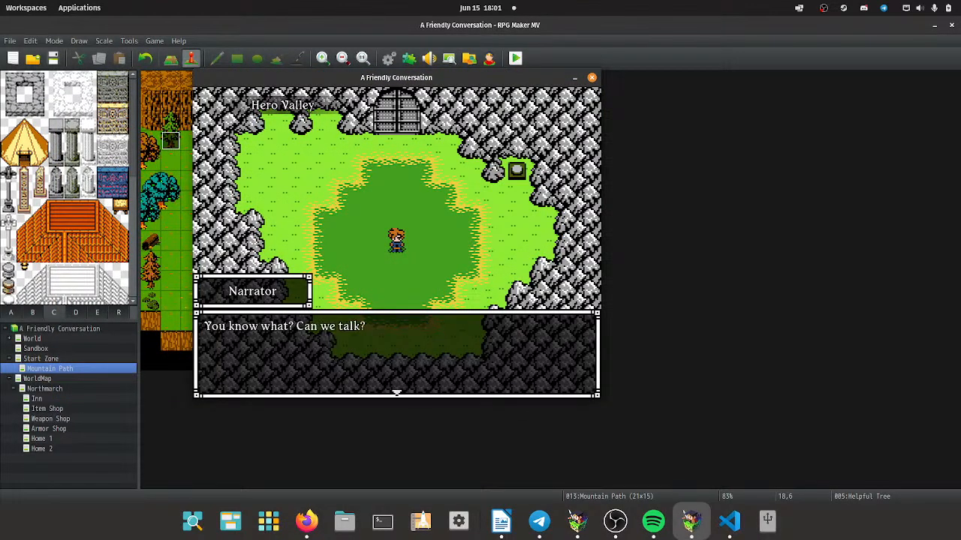
key("Return")
key("Return")
key("Return")
key("Return")
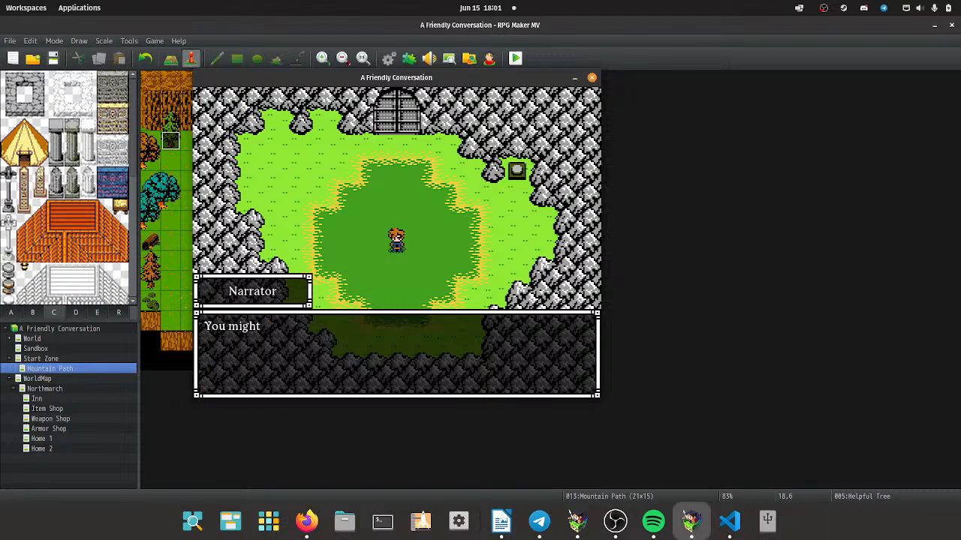
key("Return")
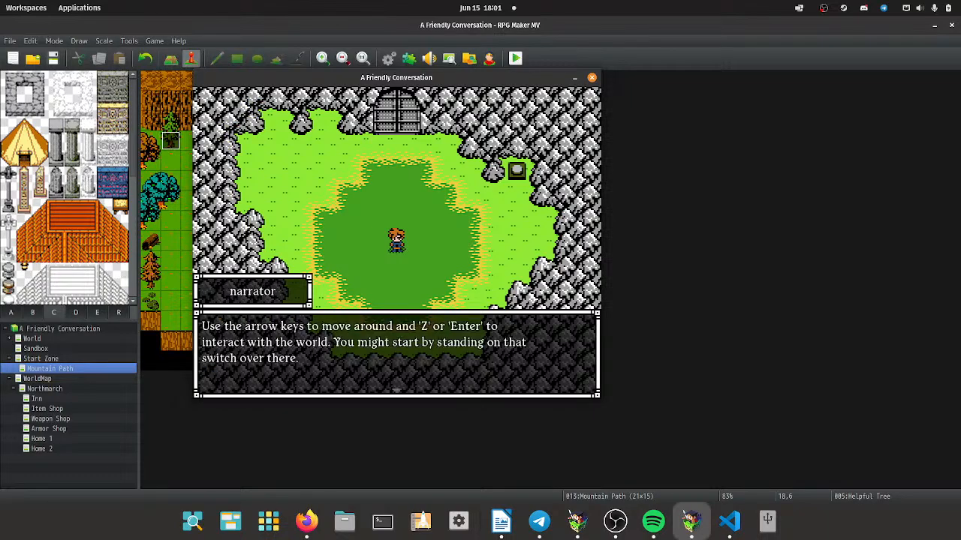
key("Return")
Walk the hero from the centre of Hero Valley onto the stone floor switch in the northeast.
key("Right")
key("Right")
key("Right")
key("Up")
key("Up")
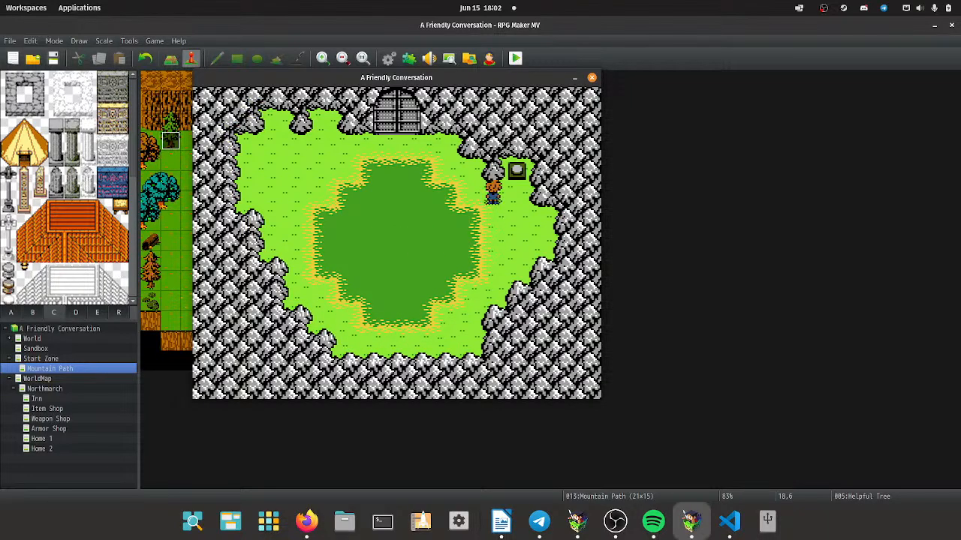
key("Right")
key("Up")
Accept the hero's default name on the naming screen and advance through the message about the passage opening.
key("Return")
key("Return")
key("Down")
key("Left")
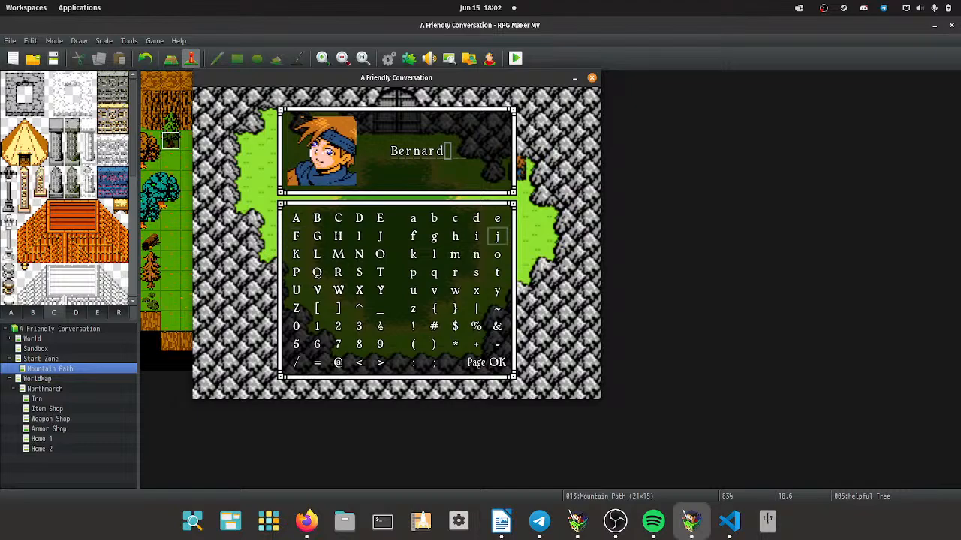
key("Up")
key("Return")
key("Escape")
key("shift")
key("Return")
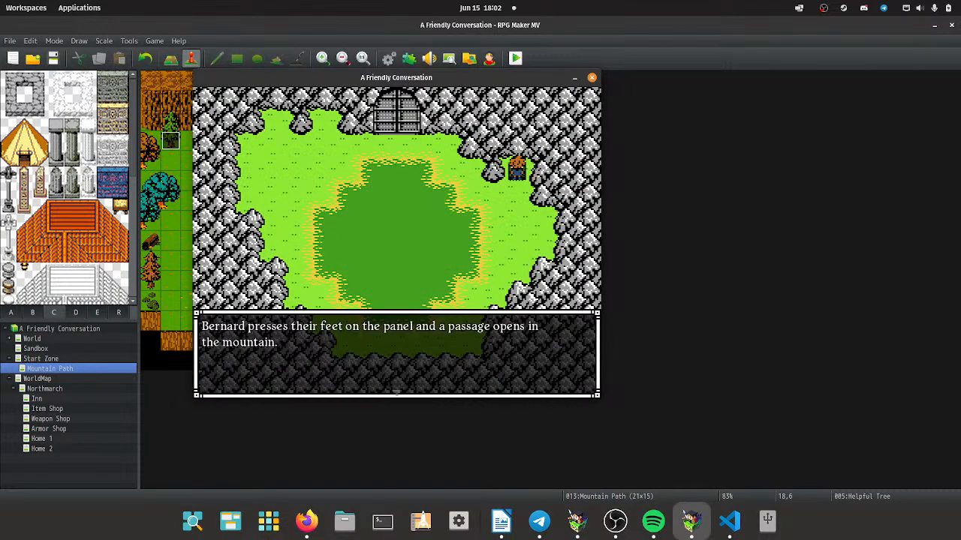
key("Return")
Walk through the opened mountain passage into Mountain Path and dismiss the Narrator's message about looking around.
key("Down")
key("Left")
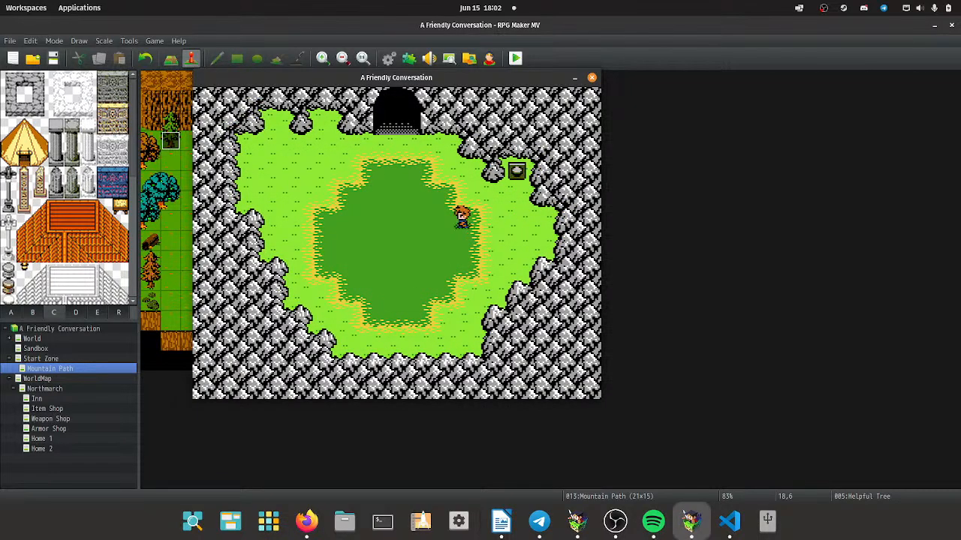
key("Up")
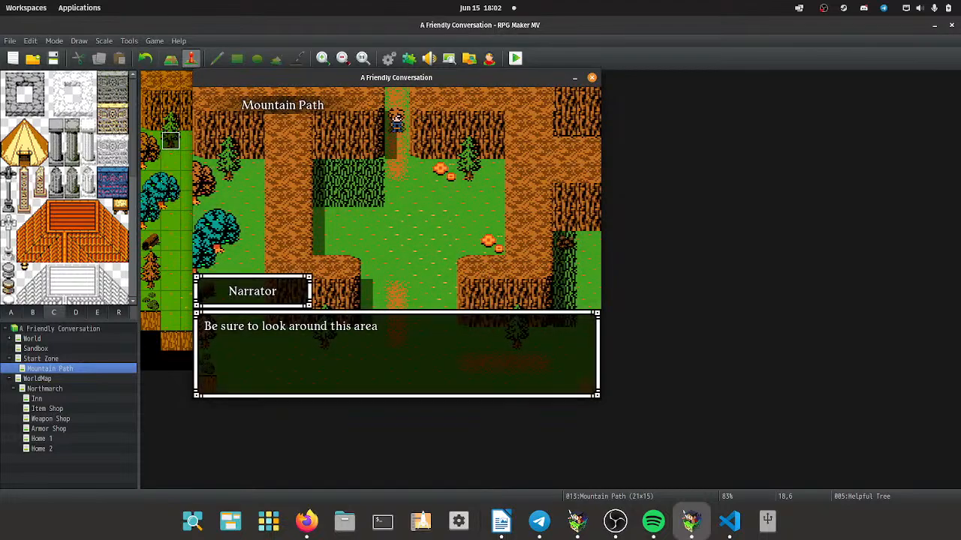
key("Return")
Interact with the trees in Mountain Path's central clearing and beside the dirt path to its south.
key("Down")
key("Down")
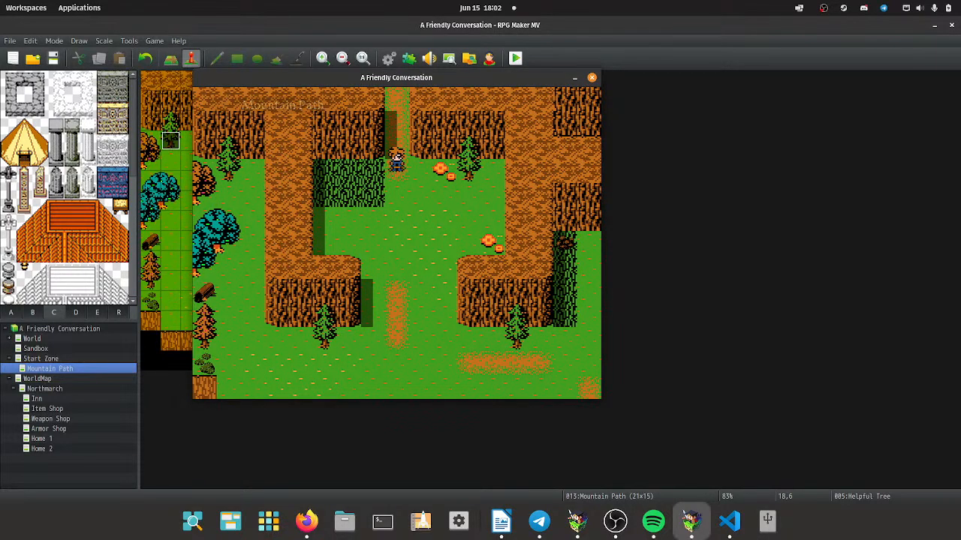
key("Right")
key("Return")
key("Down")
key("Down")
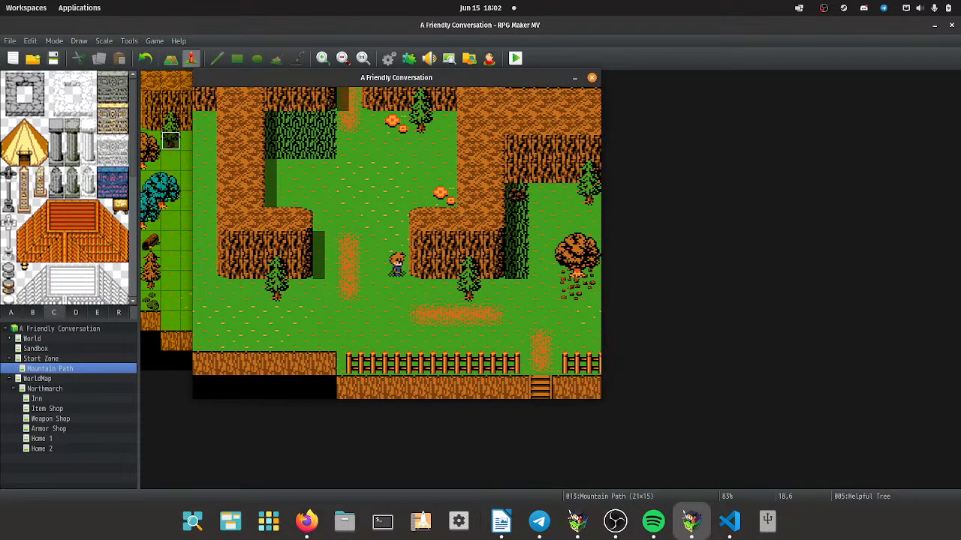
key("Return")
key("Down")
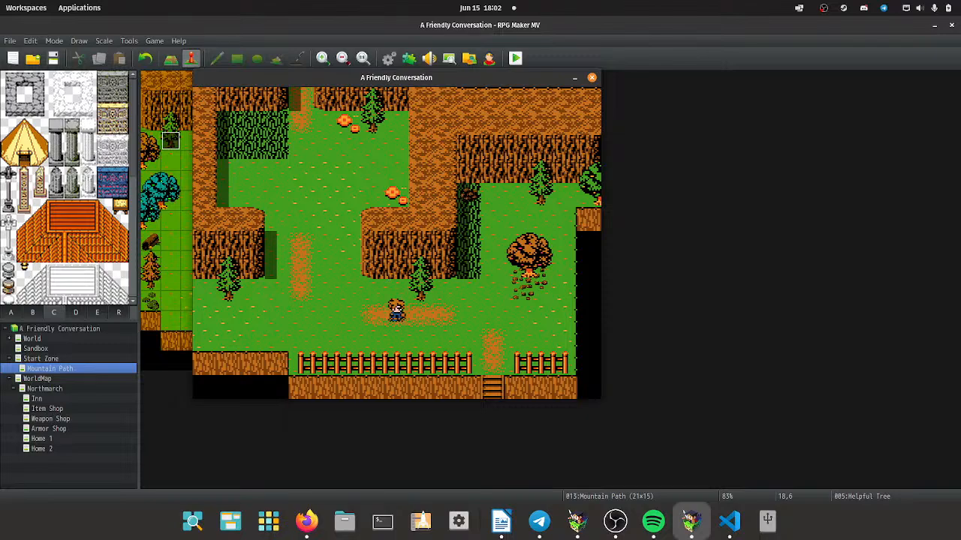
Walk to the evergreen in the northeast corner of Mountain Path and read its message.
key("Right")
key("Up")
key("Left")
key("Return")
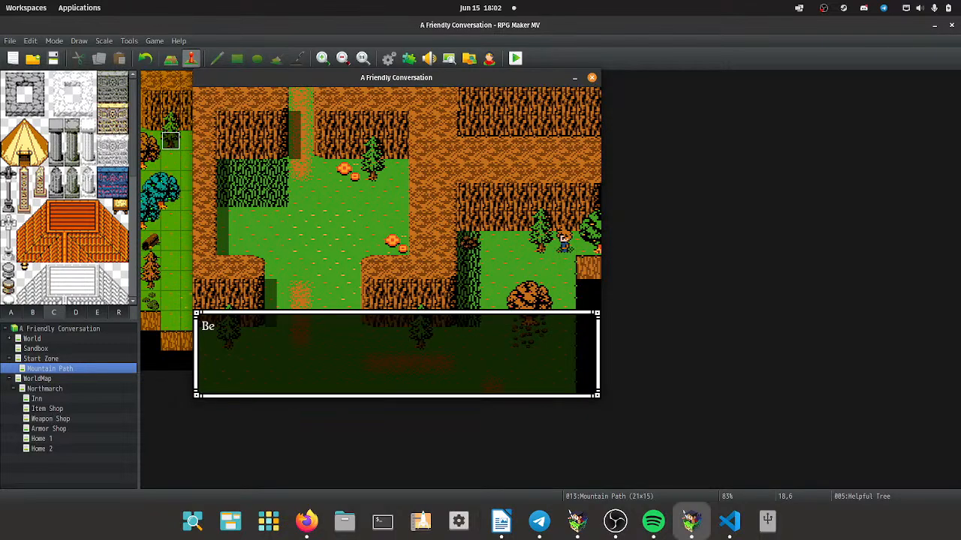
key("Return")
key("Return")
Walk west to the evergreen below the western cliff and interact with it.
key("Down")
key("Left")
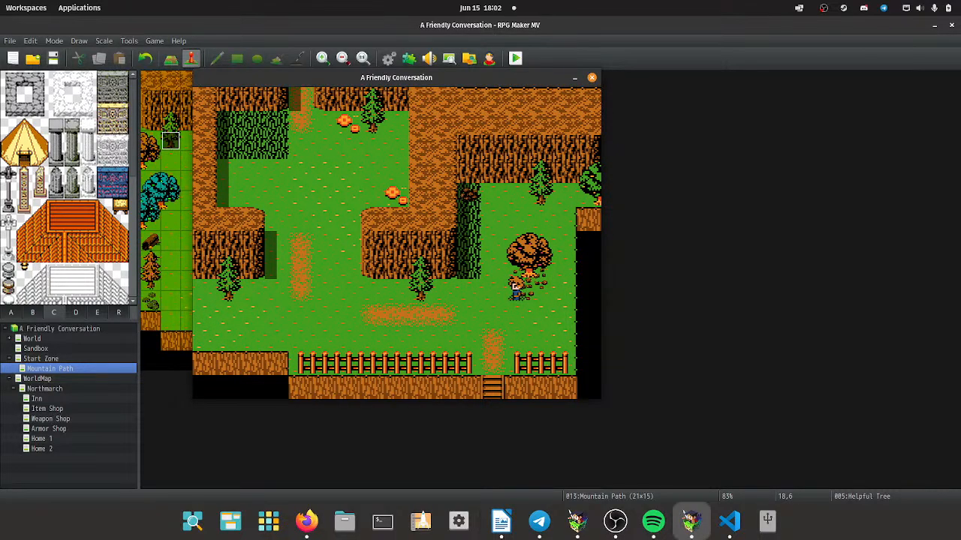
key("Down")
key("Left")
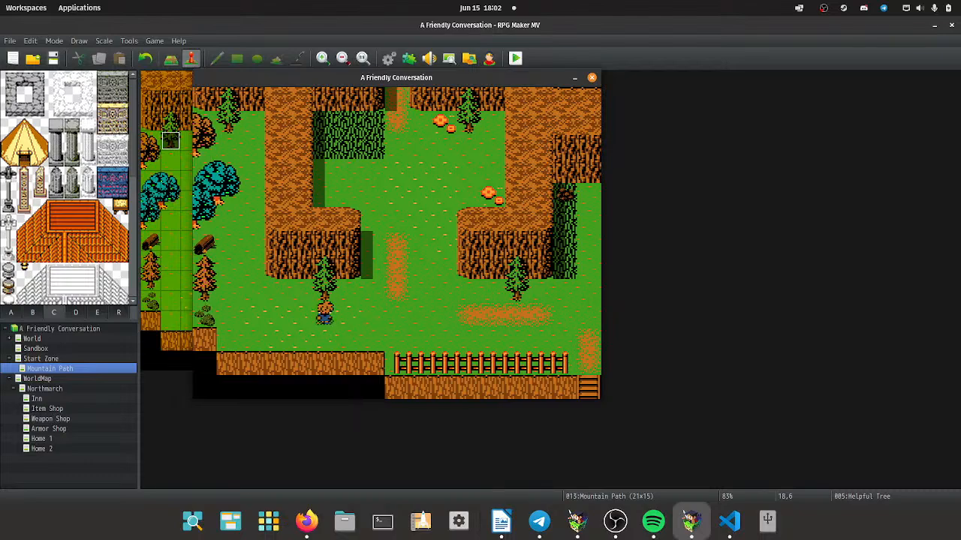
key("Return")
key("Return")
Interact with the northwestern evergreen and advance through the Narrator's remark about the secret.
key("Left")
key("Up")
key("Left")
key("Up")
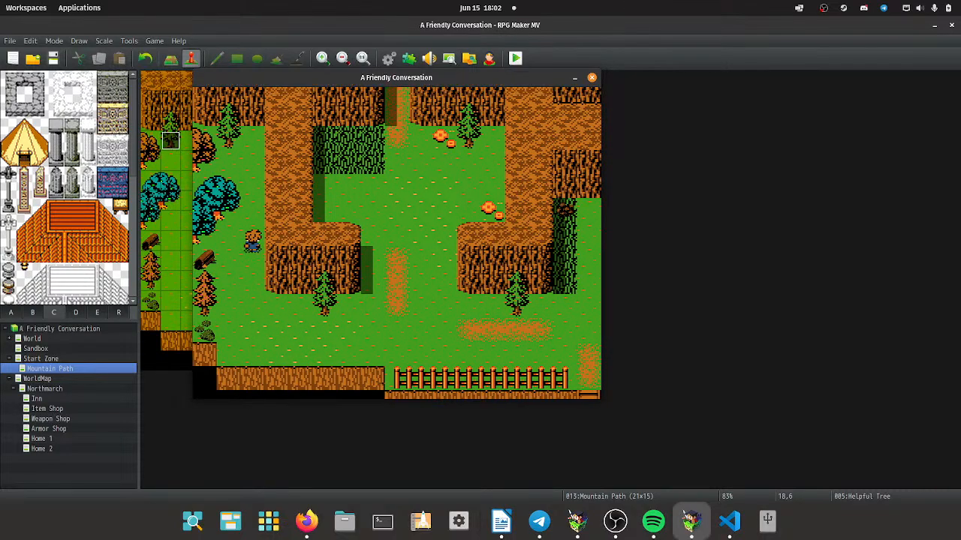
key("Up")
key("Left")
key("Return")
key("Return")
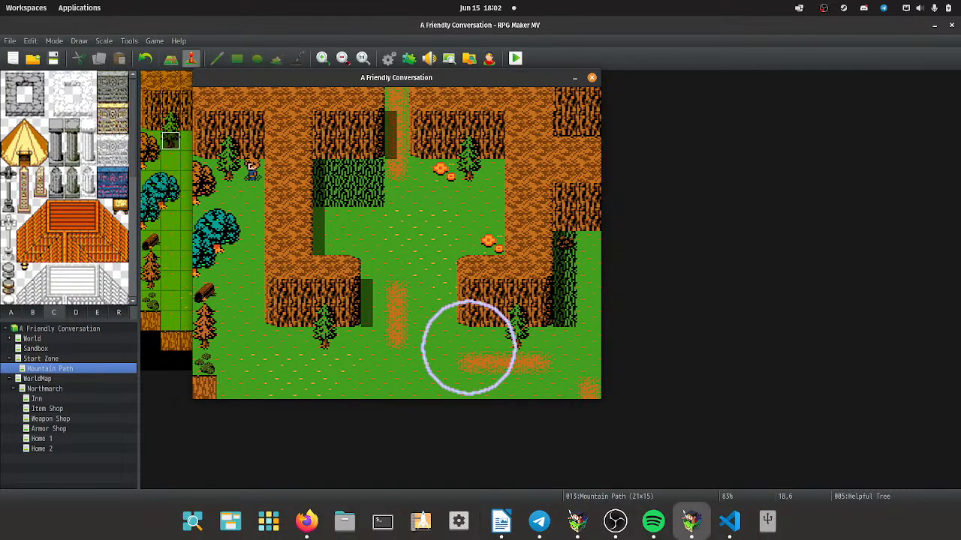
key("Return")
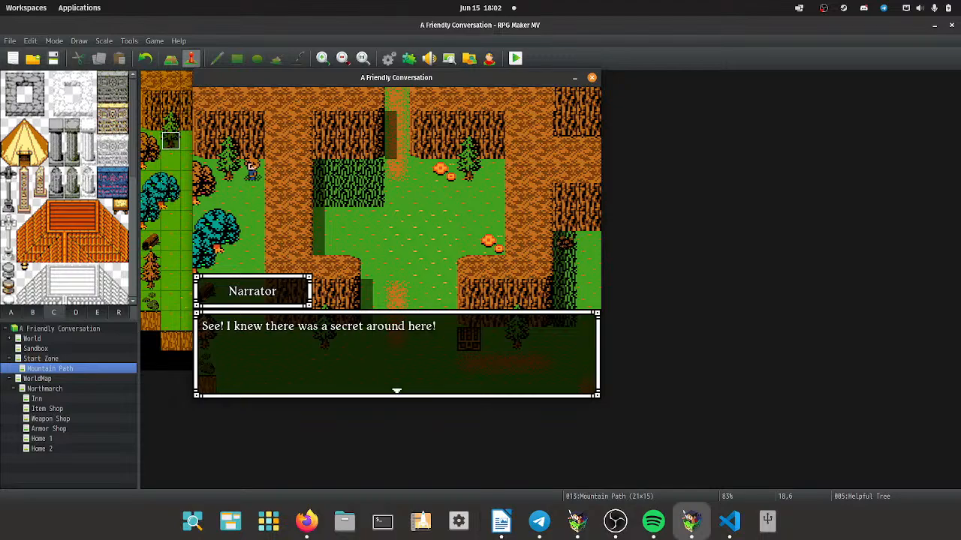
key("Return")
Walk to the treasure chest below the eastern cliff, open it, and collect the whip.
key("Down")
key("Down")
key("Down")
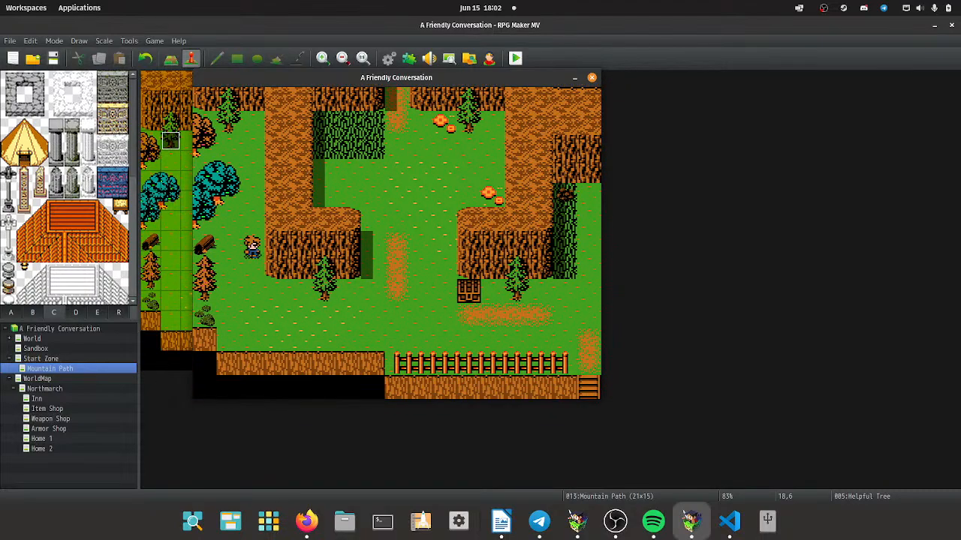
key("Down")
key("Right")
key("Down")
key("Right")
key("Right")
key("Right")
key("Right")
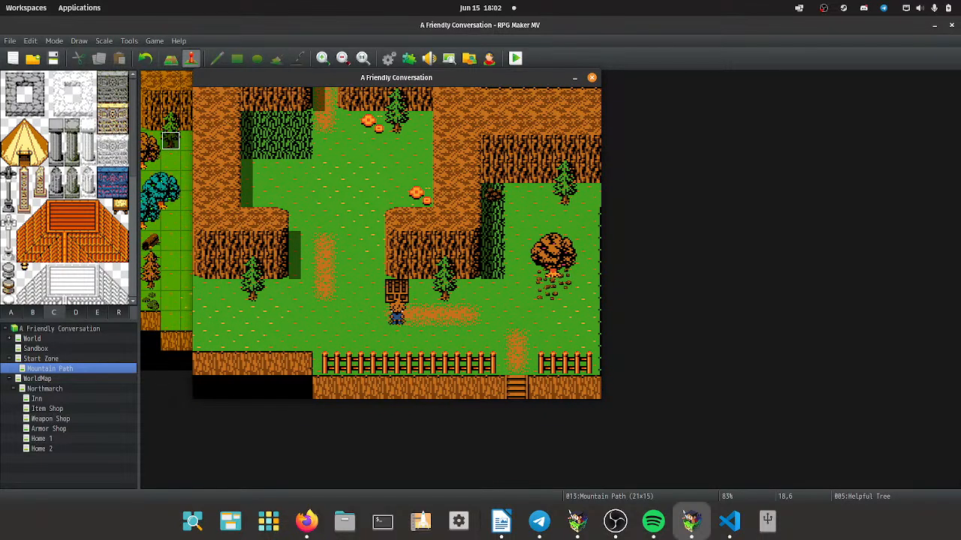
key("Return")
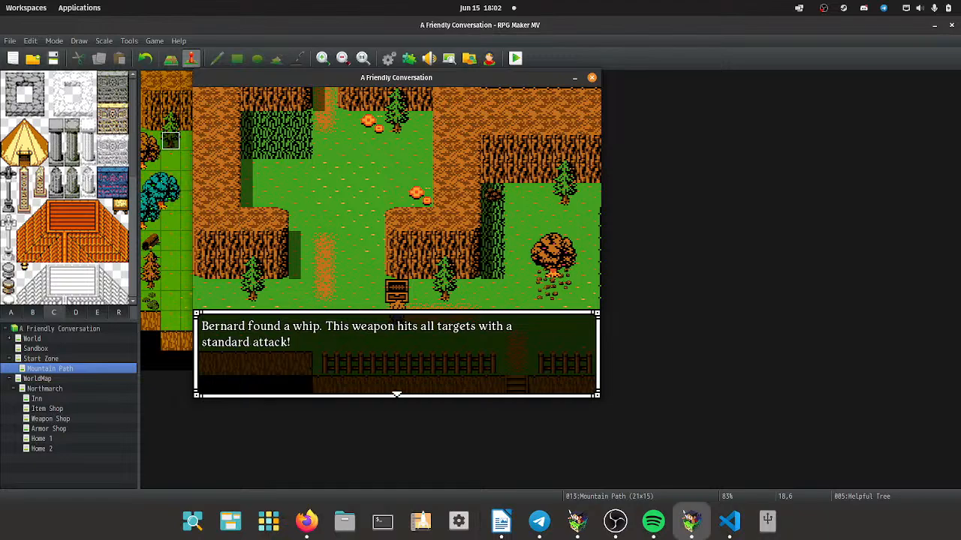
key("Return")
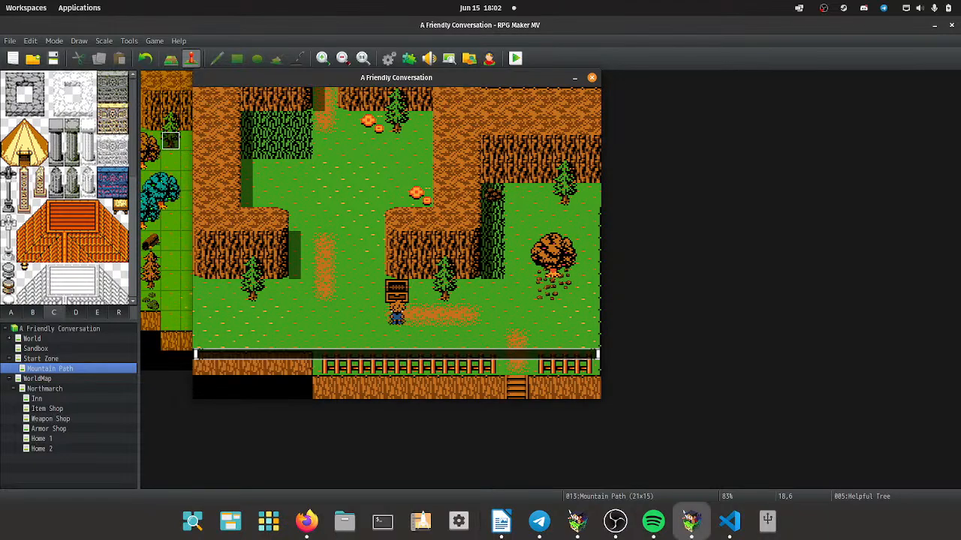
Equip the Whip as the hero's weapon in place of the Short Sword and return to the map.
key("Escape")
key("Down")
key("Down")
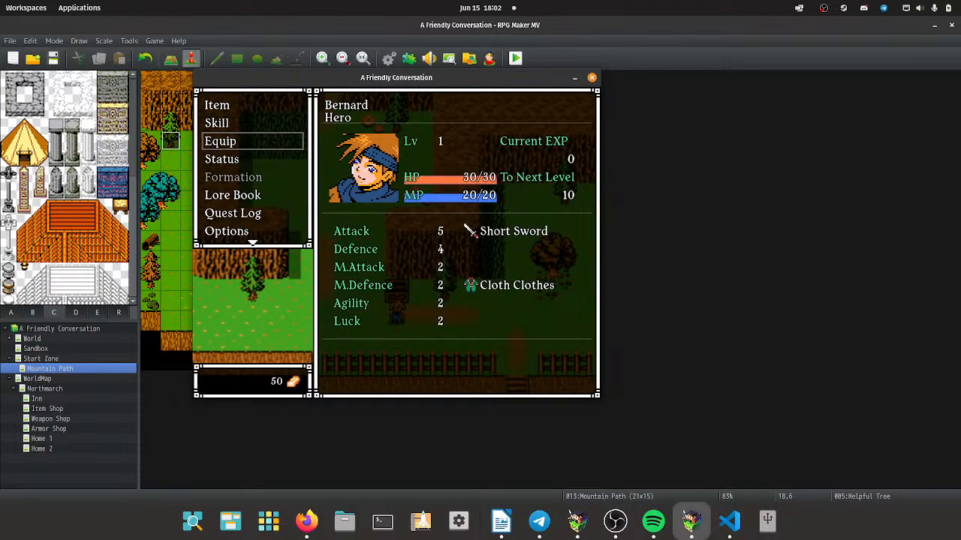
key("Return")
key("Right")
key("Left")
key("Return")
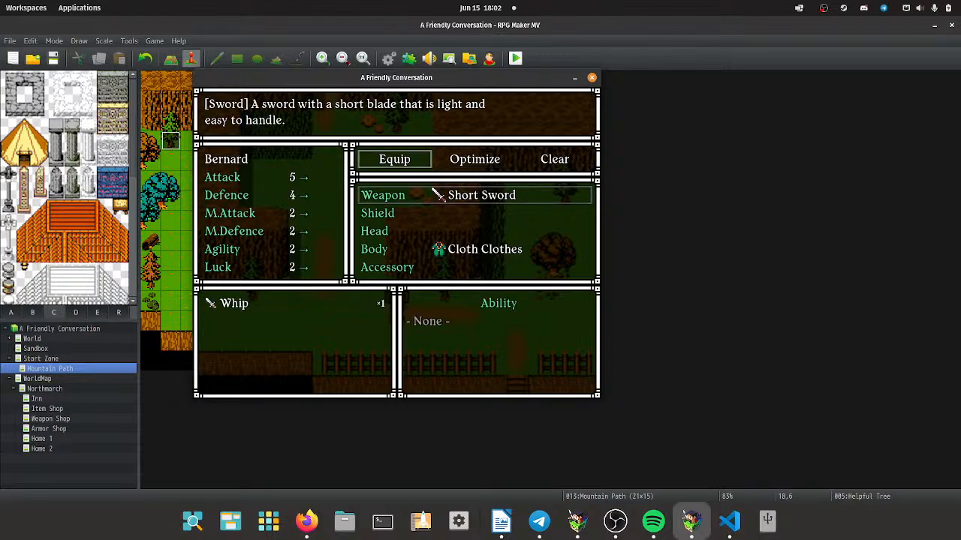
key("Return")
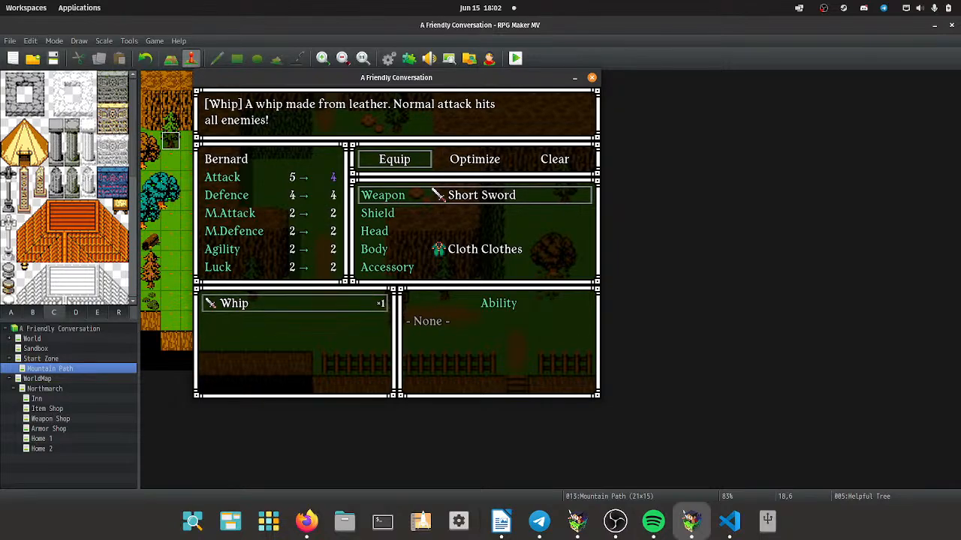
key("Return")
key("Escape")
key("Escape")
key("Escape")
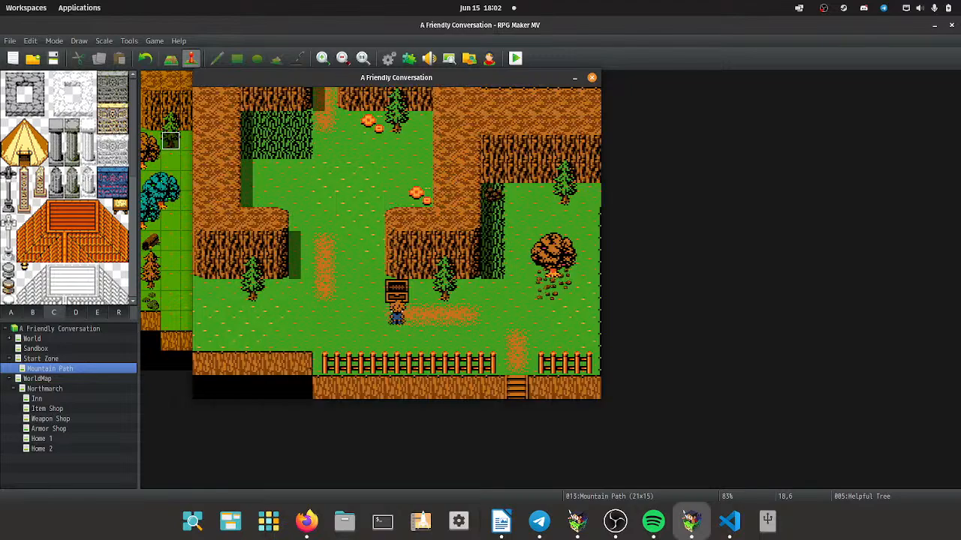
Walk back and forth through the tall grass beside the eastern cliff until an enemy encounter starts.
key("Right")
key("Up")
key("Down")
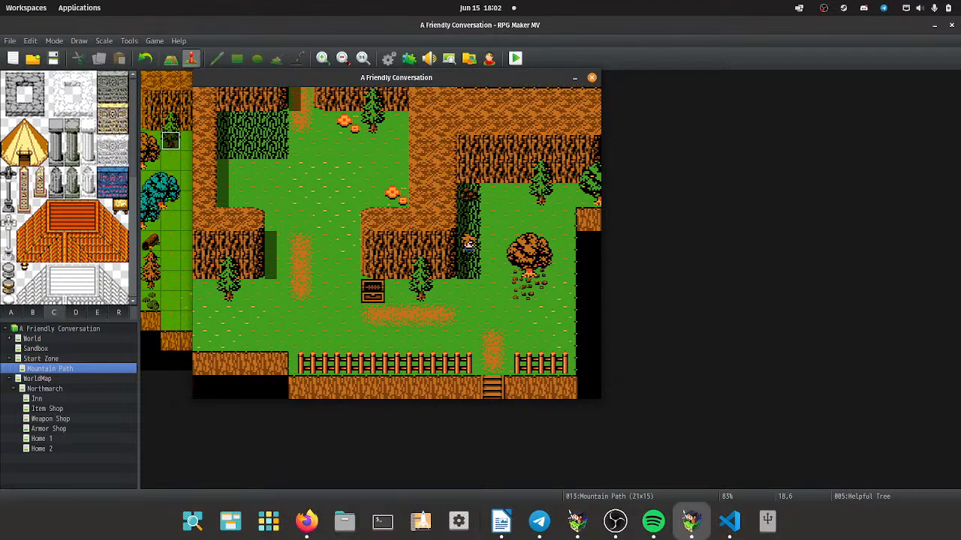
key("Up")
key("Down")
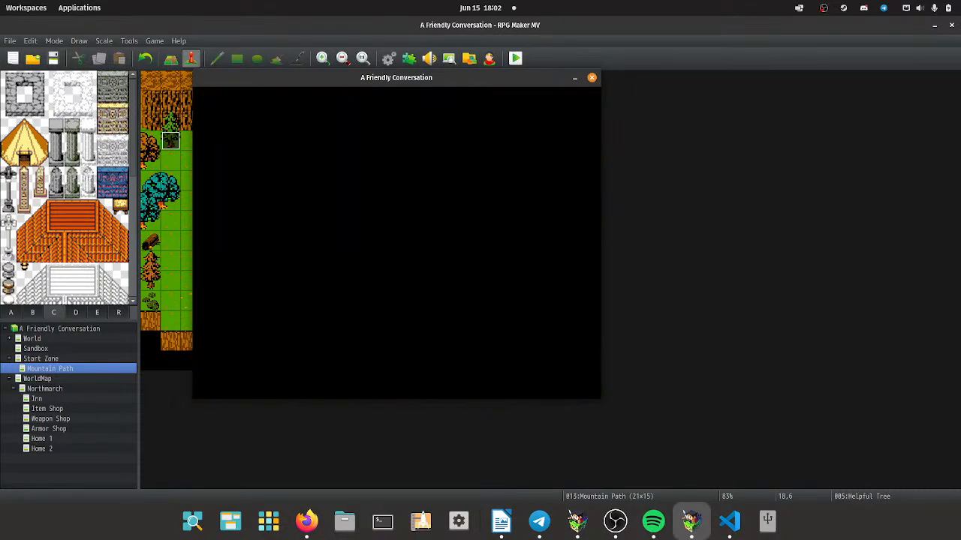
Fight the two enemies with the whip's standard attack until they are defeated, and dismiss the victory messages.
key("Return")
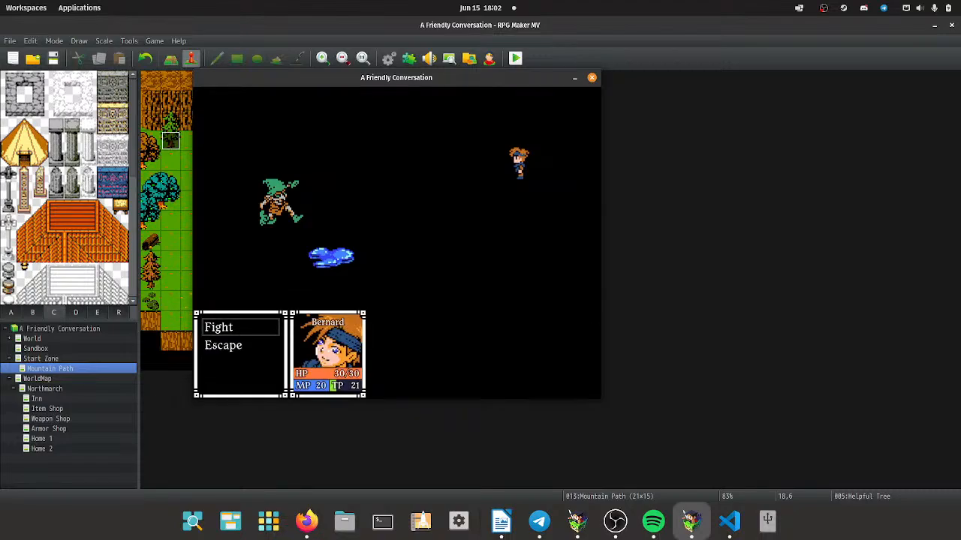
key("Return")
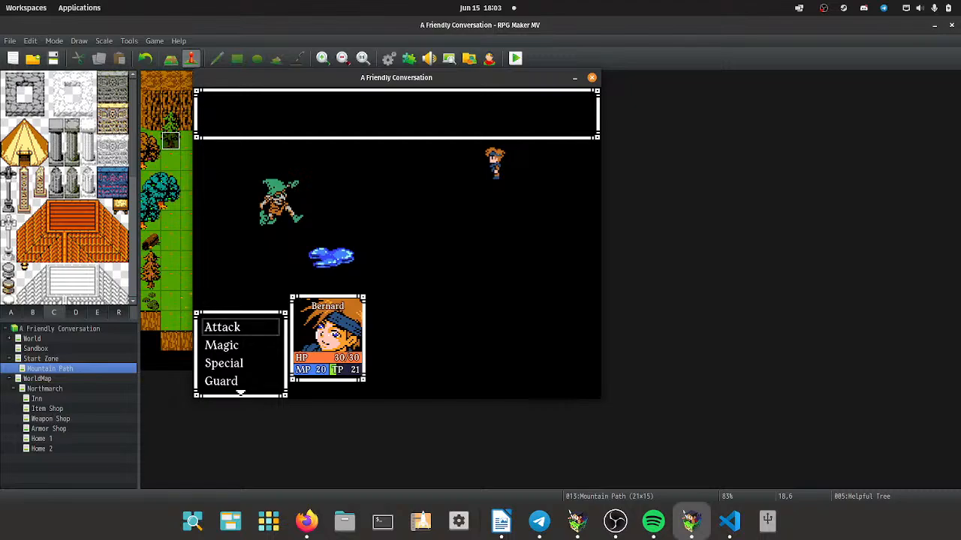
key("Return")
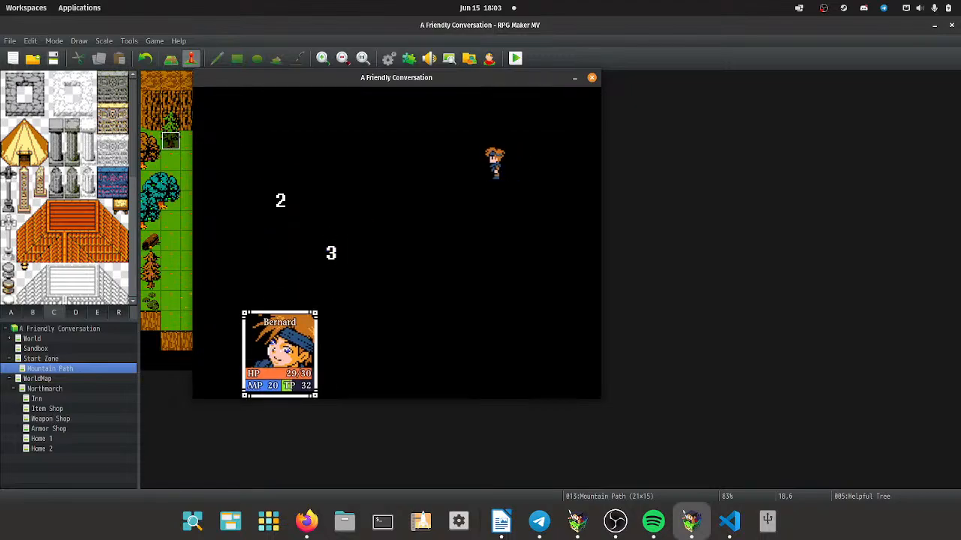
key("Return")
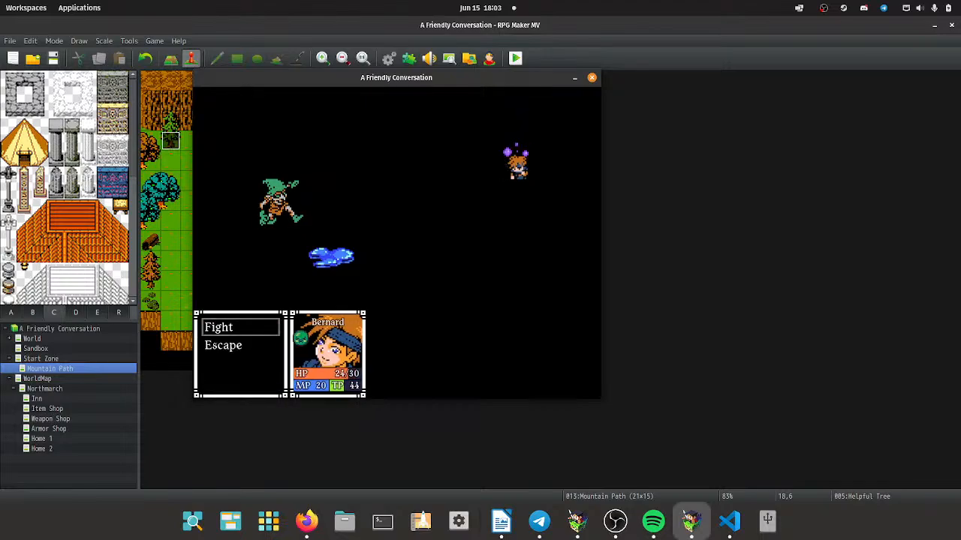
key("Return")
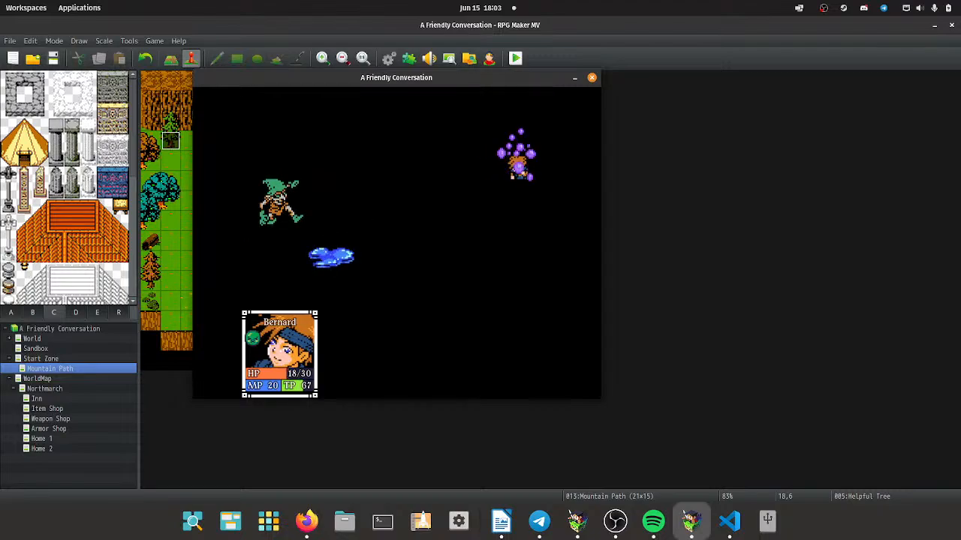
key("Return")
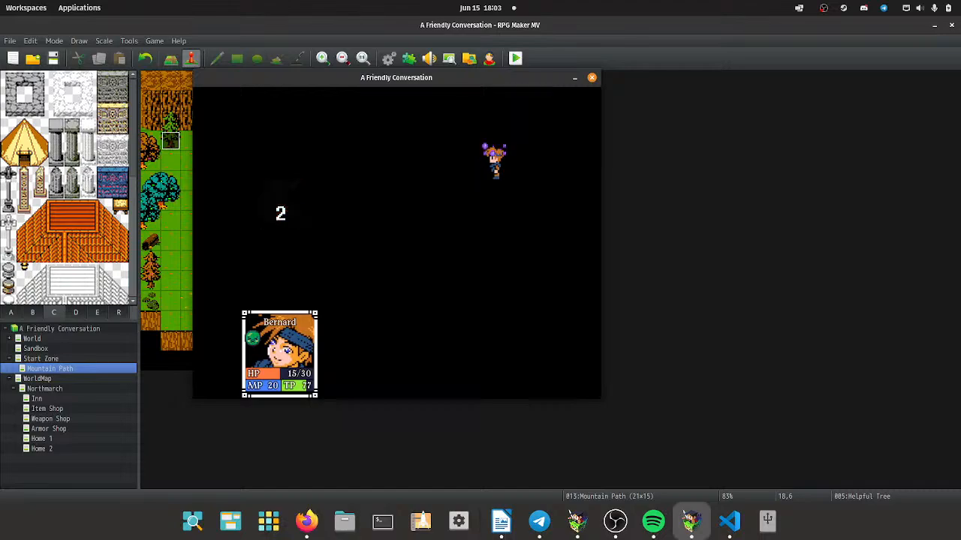
key("Return")
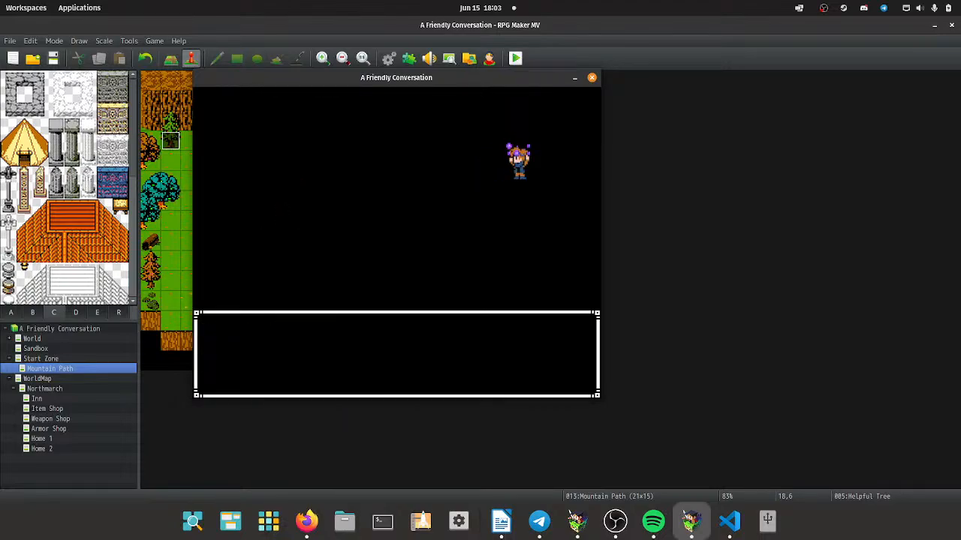
key("Return")
key("Return")
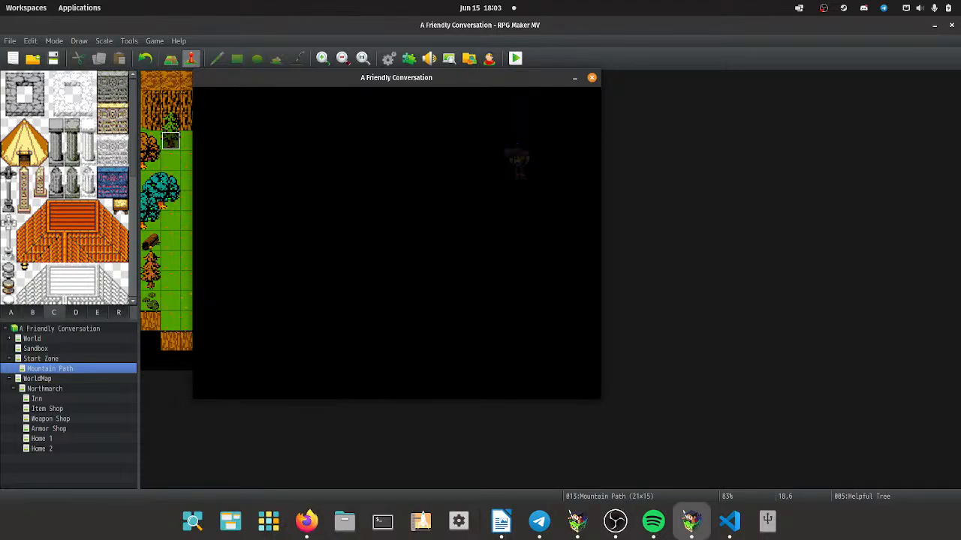
Check the hero's status in the playtest's game menu and close the playtest.
key("Escape")
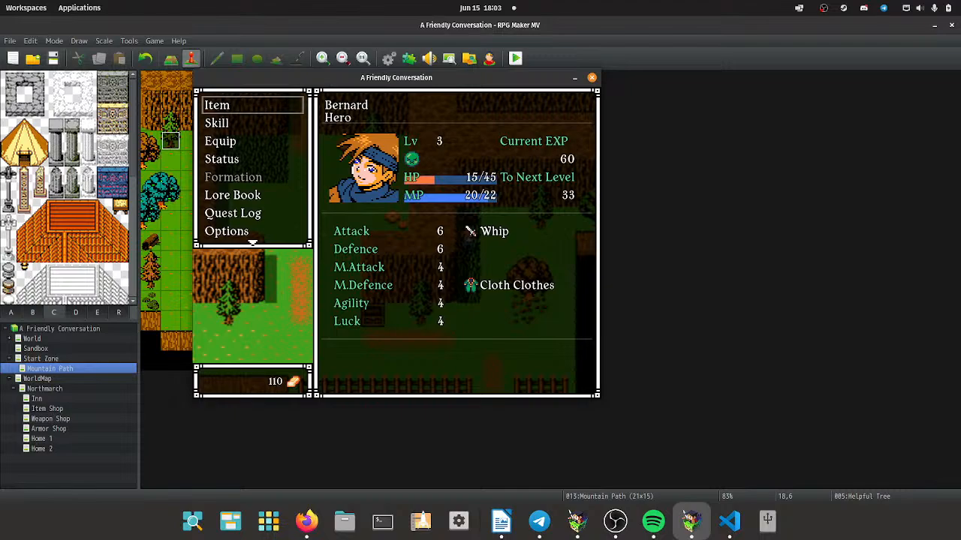
key("Escape")
left_click(592, 77)
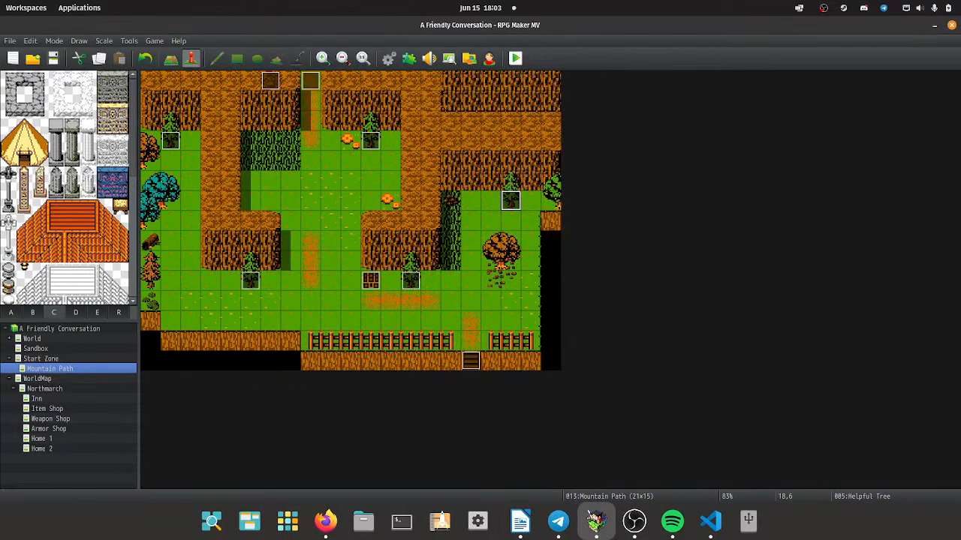
Examine the Slime enemy's action patterns in the database.
left_click(388, 58)
left_click(222, 199)
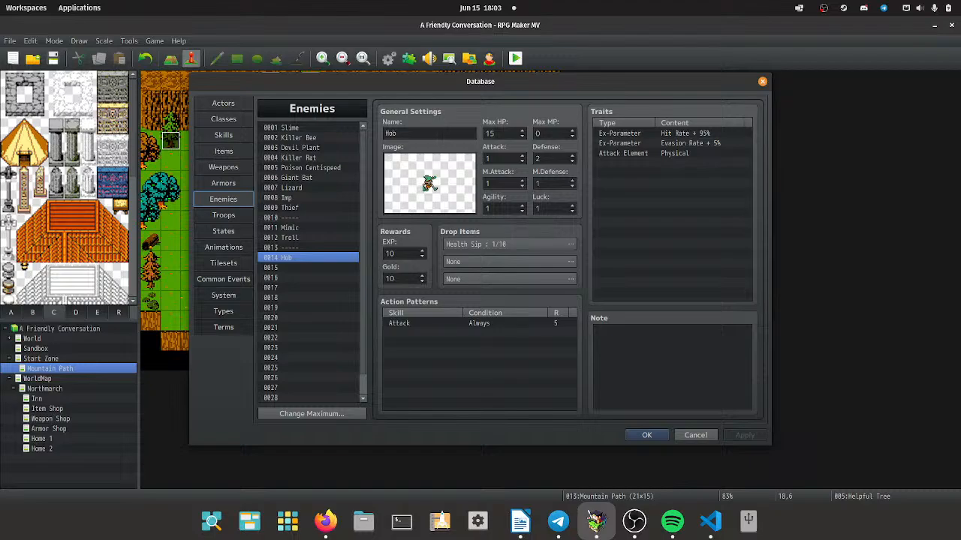
left_click(308, 128)
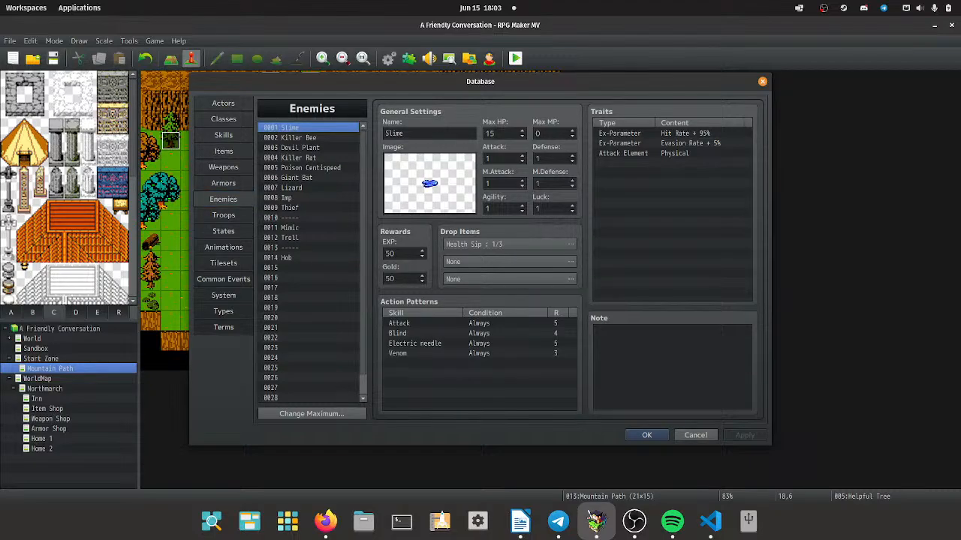
left_click(479, 364)
left_click(479, 353)
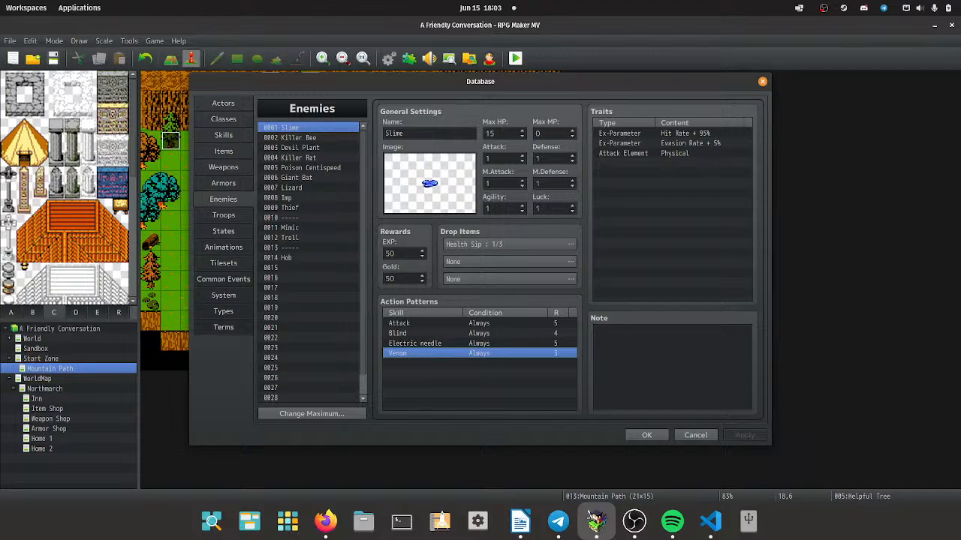
In the "Slime, Hob" troop, replace the Slime with a second Hob.
left_click(223, 214)
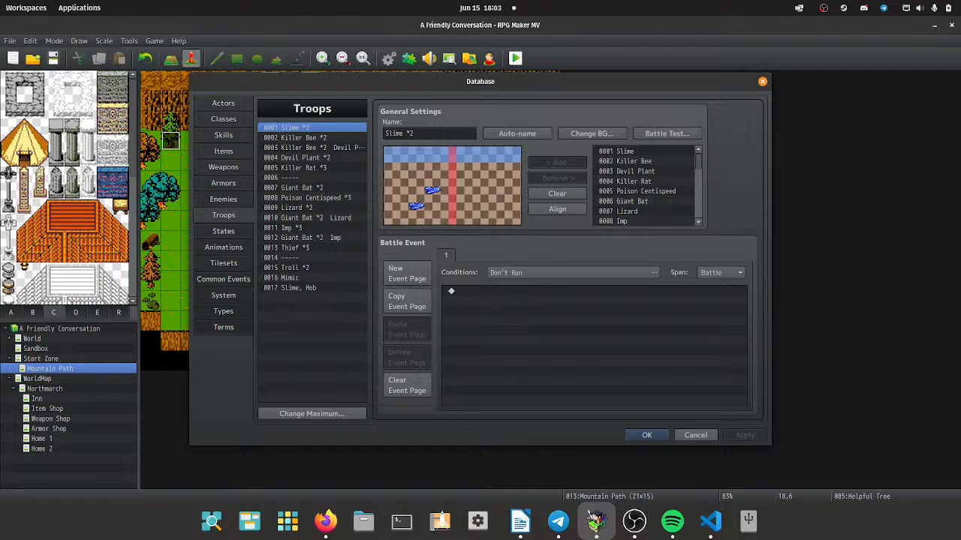
left_click(312, 287)
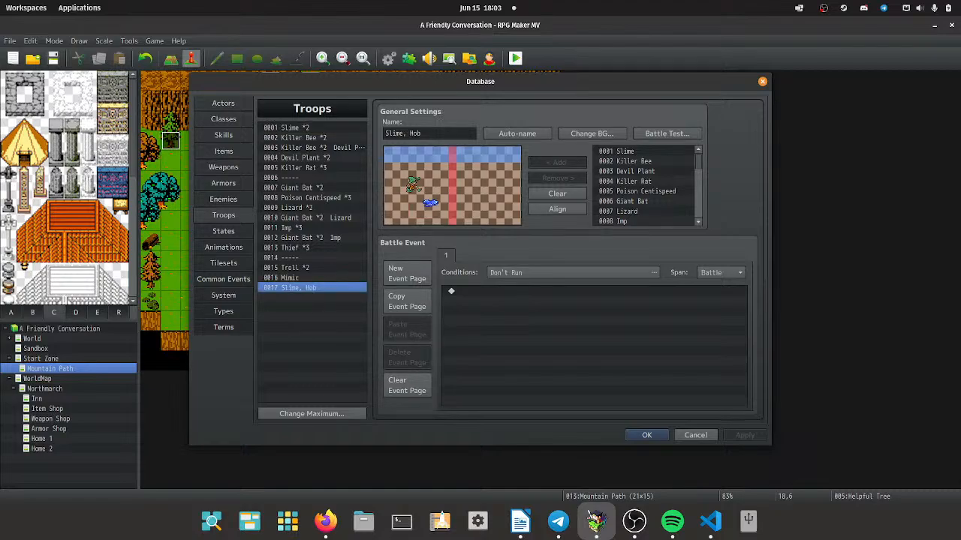
left_click(430, 203)
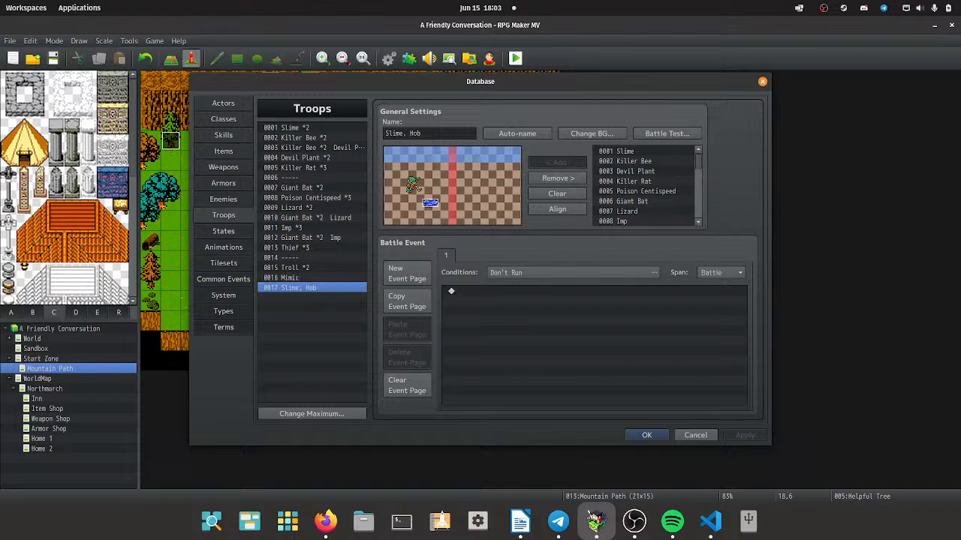
left_click(557, 178)
scroll(647, 186, "down", 3)
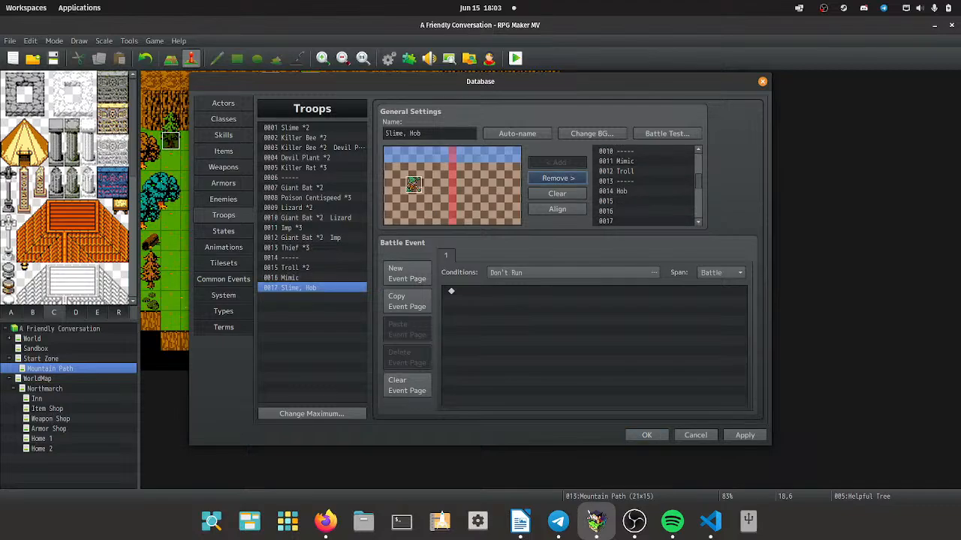
left_click(622, 190)
left_click(556, 162)
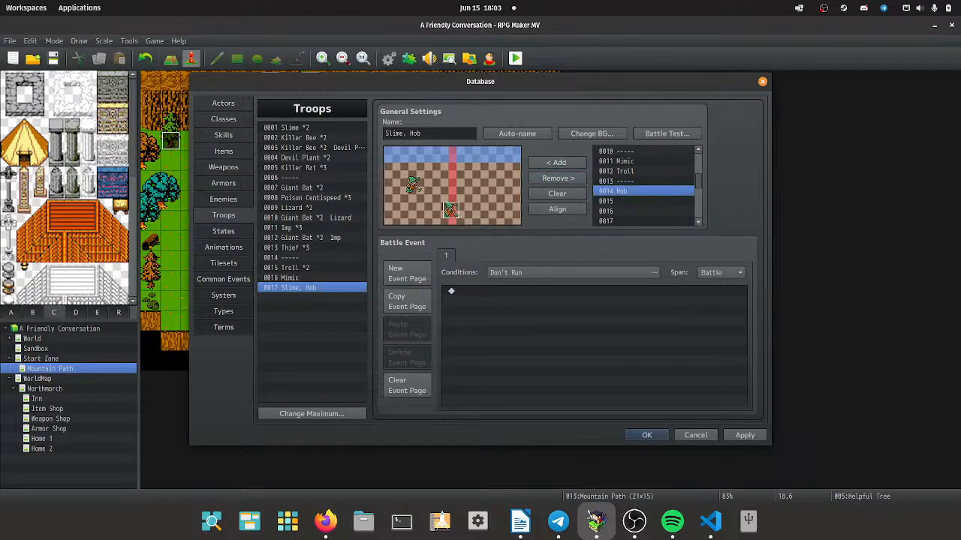
Arrange the two Hobs diagonally close together on the troop's battlefield, on the far side of the red divider from the added Hob's initial spot.
left_click_drag(449, 210, 422, 200)
right_click(406, 179)
left_click(404, 177)
right_click(413, 182)
key("Escape")
right_click(419, 199)
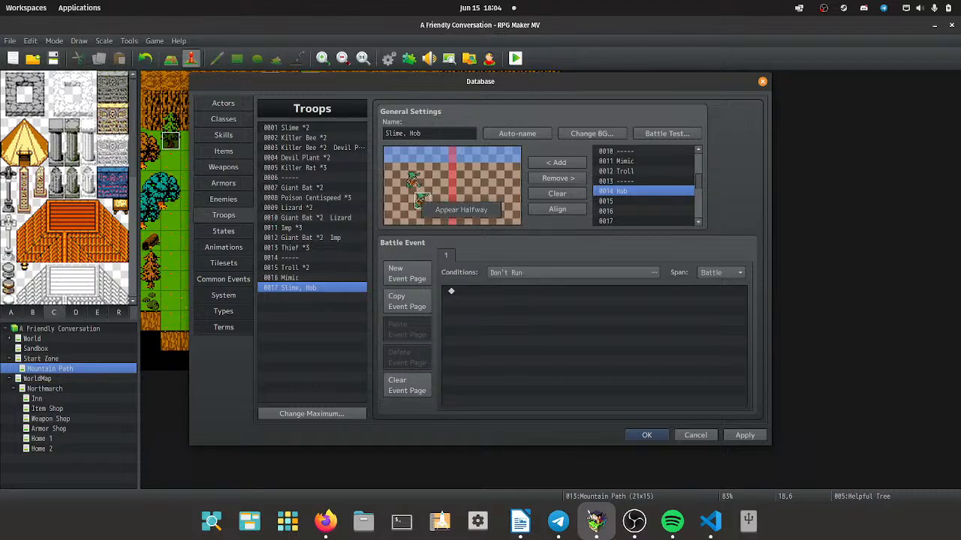
key("Escape")
mouse_move(413, 180)
left_mouse_down()
mouse_move(408, 174)
mouse_move(424, 193)
left_mouse_up()
right_click(408, 176)
key("Escape")
right_click(424, 192)
key("Escape")
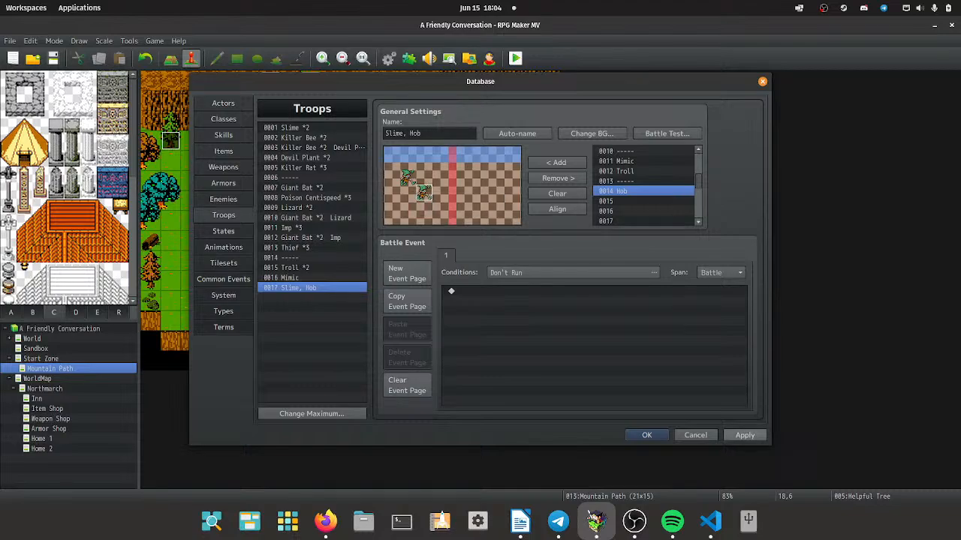
Apply the troop changes, auto-name the troop from its members and save the database.
left_click(744, 435)
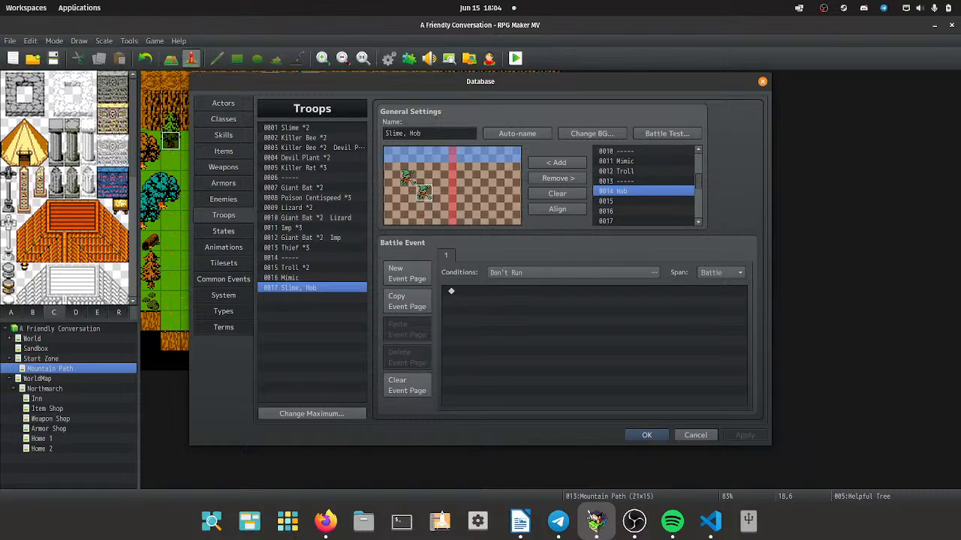
left_click(517, 133)
left_click(646, 436)
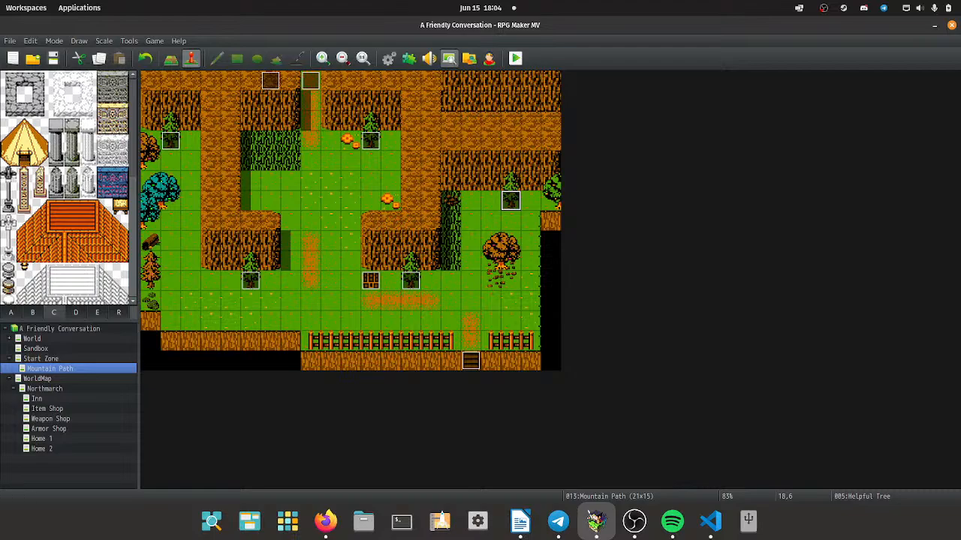
Review the class, images and initial equipment of each actor in the database.
left_click(389, 58)
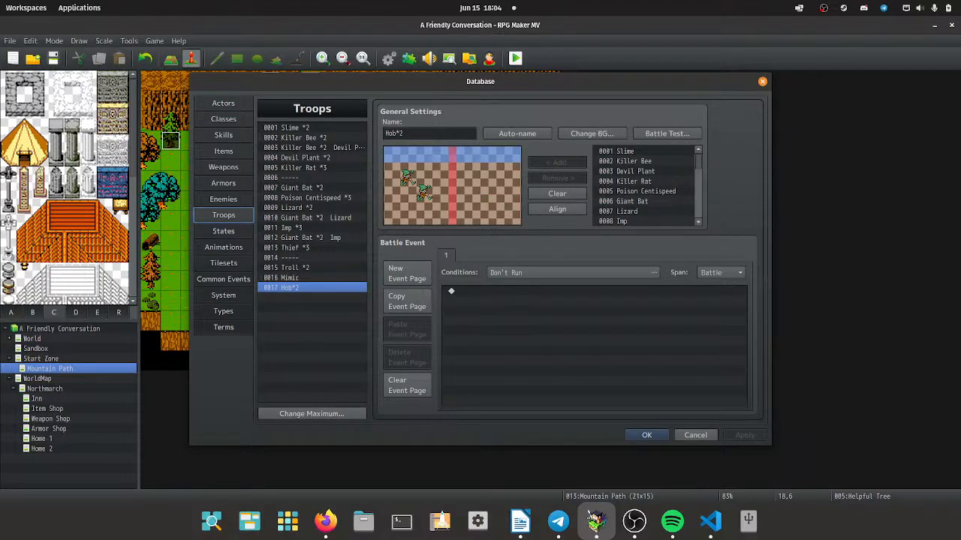
left_click(223, 103)
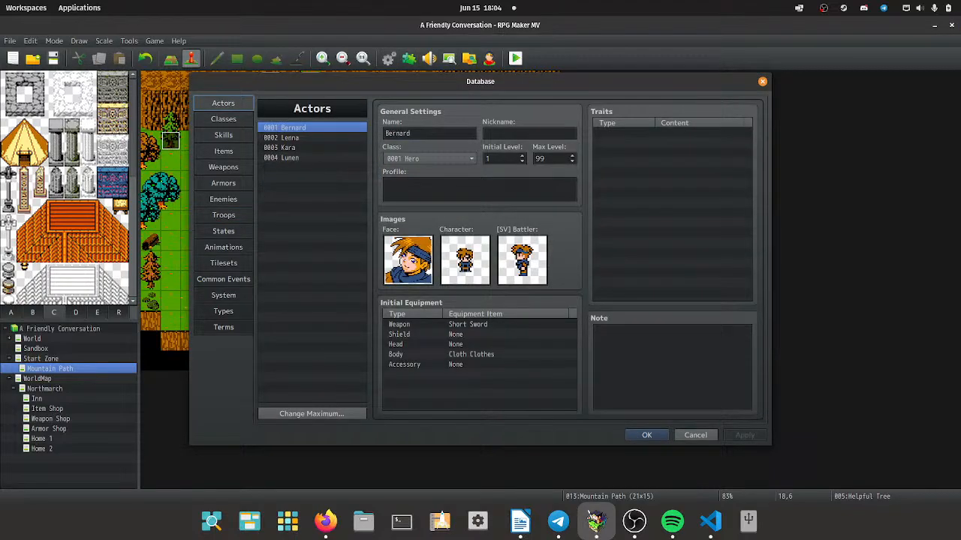
left_click(311, 137)
left_click(312, 147)
left_click(311, 158)
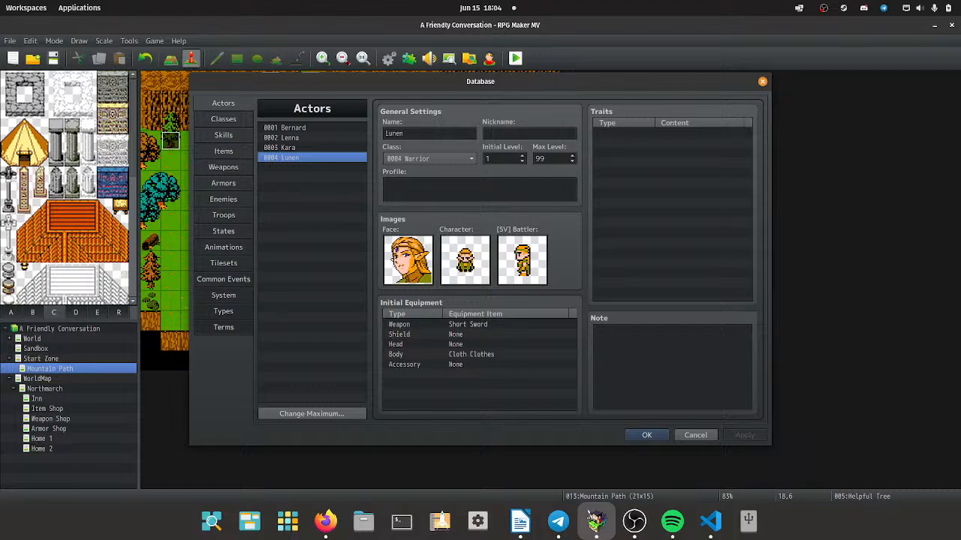
left_click(312, 137)
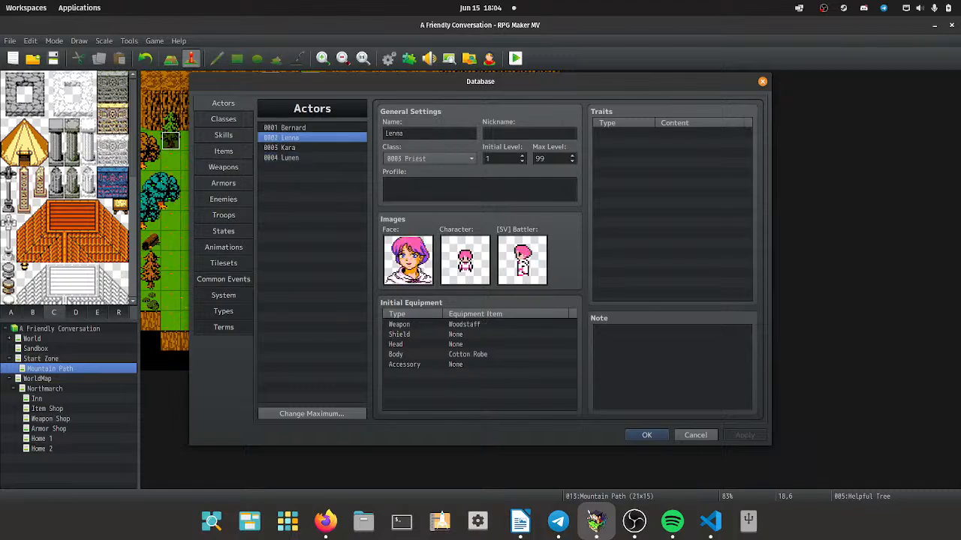
left_click(311, 147)
left_click(312, 158)
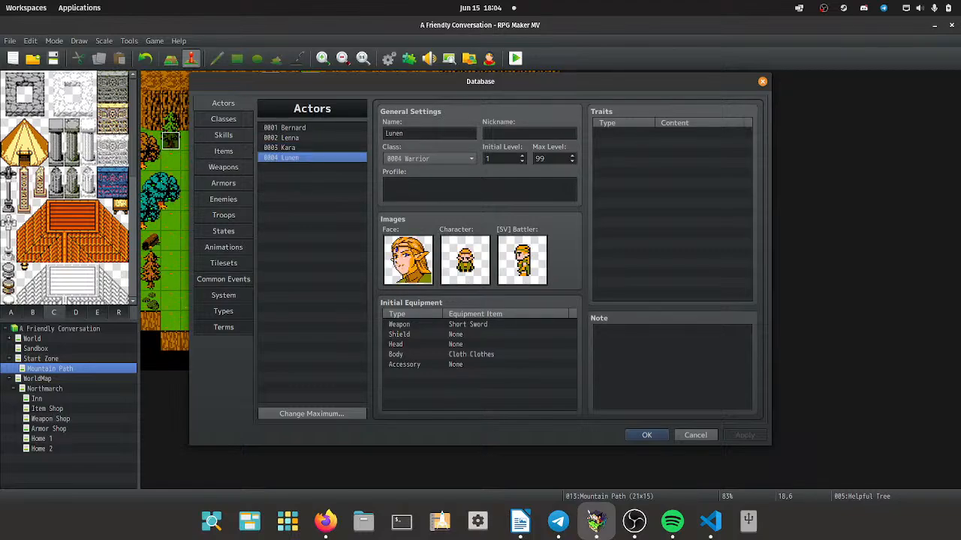
left_click(311, 147)
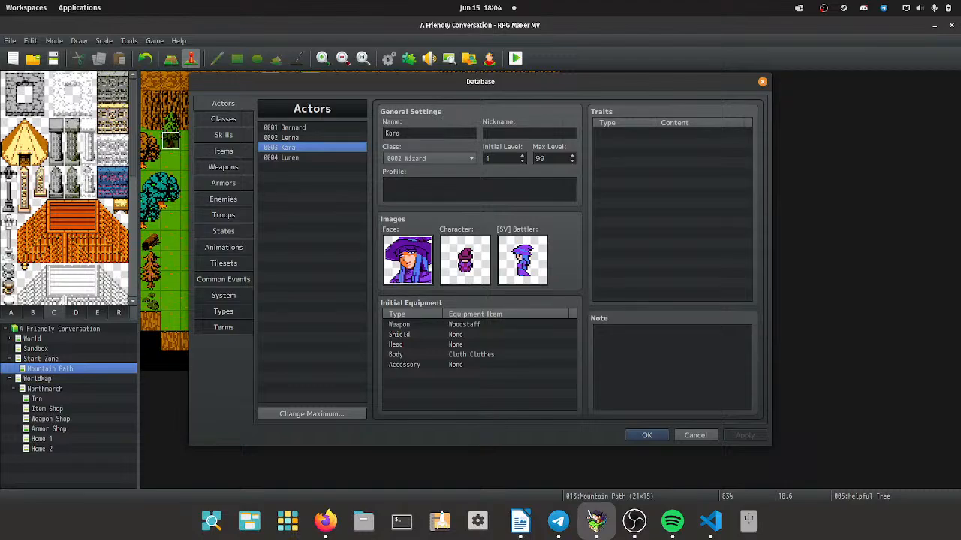
Look through the character classes and rename the Priest class as Healer.
left_click(223, 119)
left_click(312, 137)
left_click(312, 147)
left_click(311, 158)
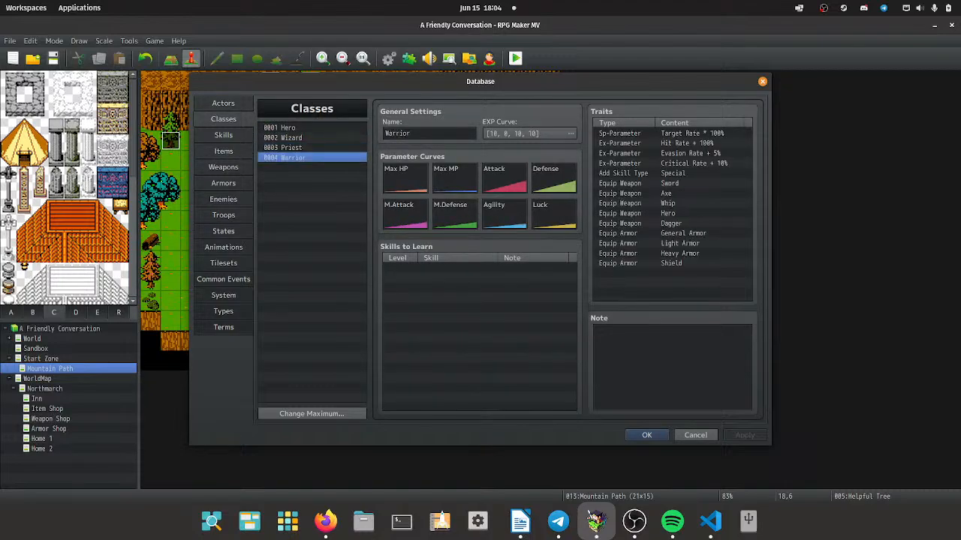
left_click(311, 128)
left_click(312, 137)
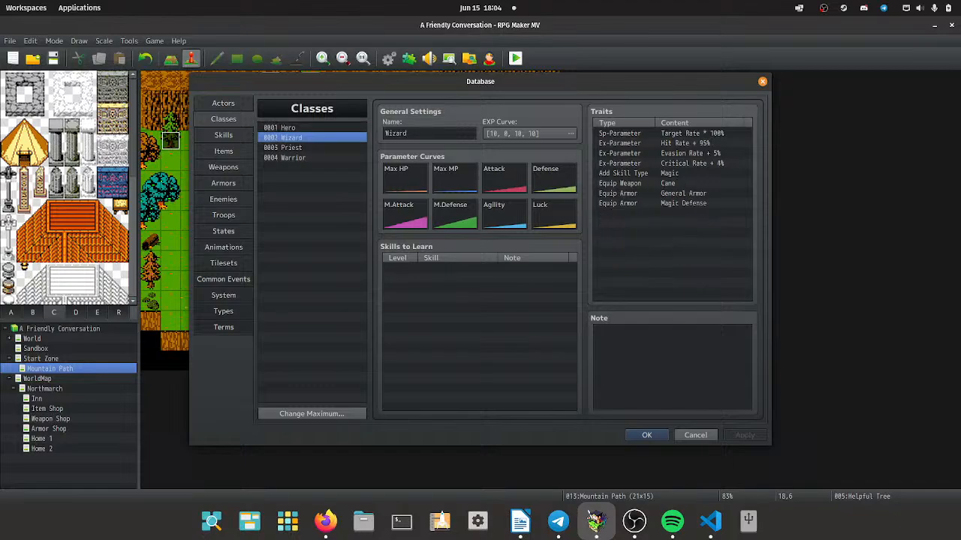
left_click(311, 147)
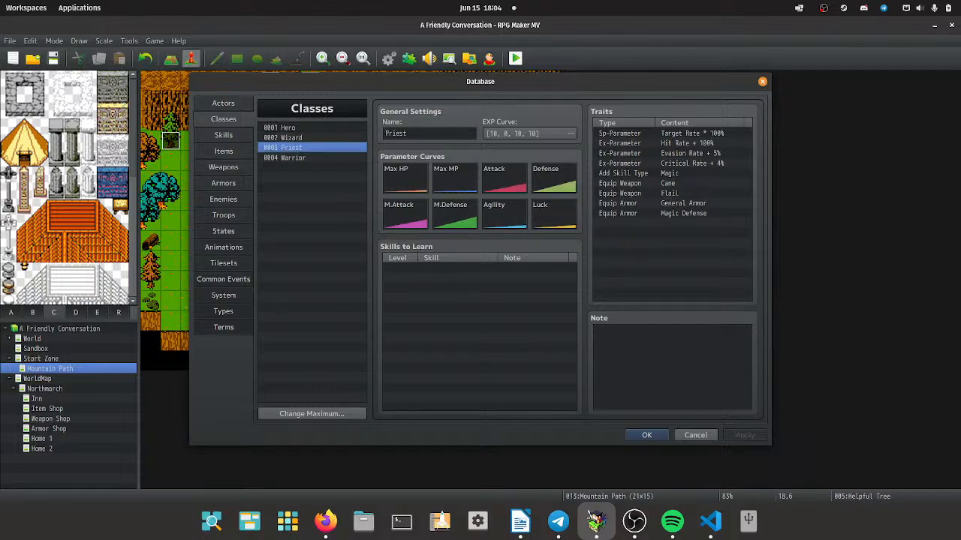
double_click(396, 132)
type("Healer")
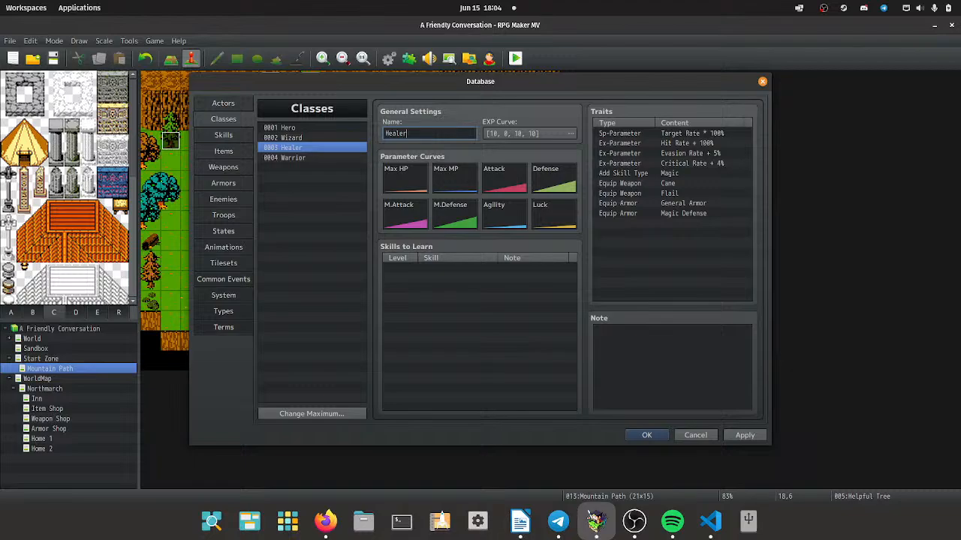
left_click(312, 157)
Review the skill settings from the enemy skills such as Dual Attack through the status spells such as Poison, Confuse and Paralyze.
left_click(223, 135)
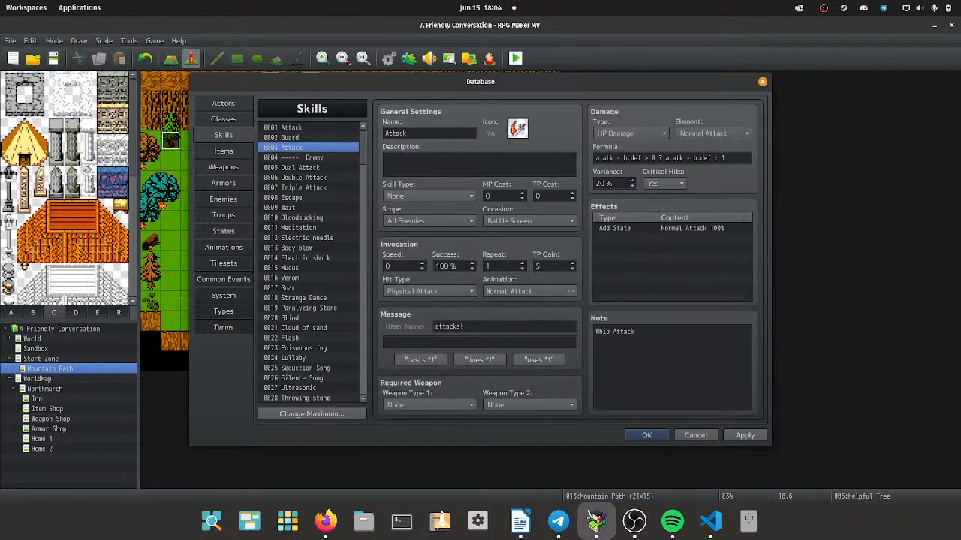
left_click(311, 168)
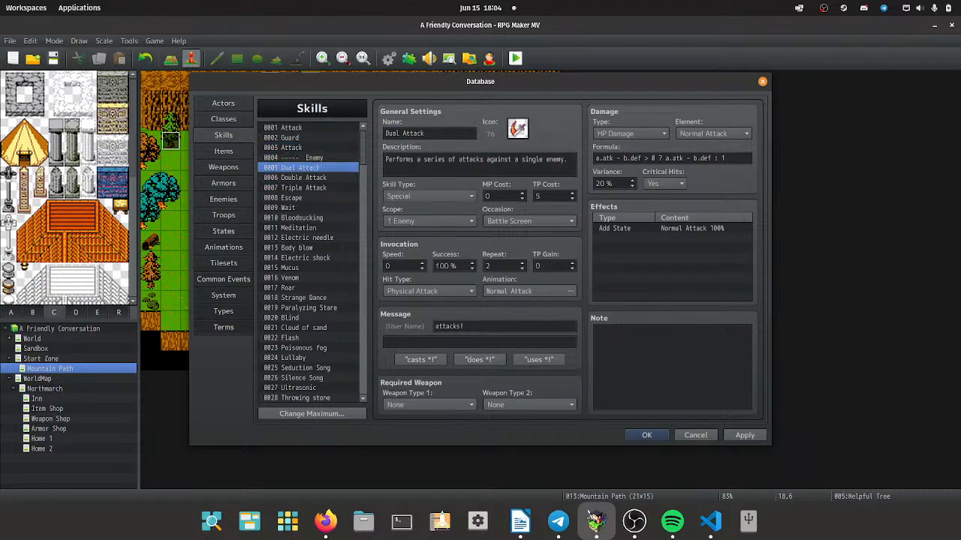
scroll(311, 167, "down", 3)
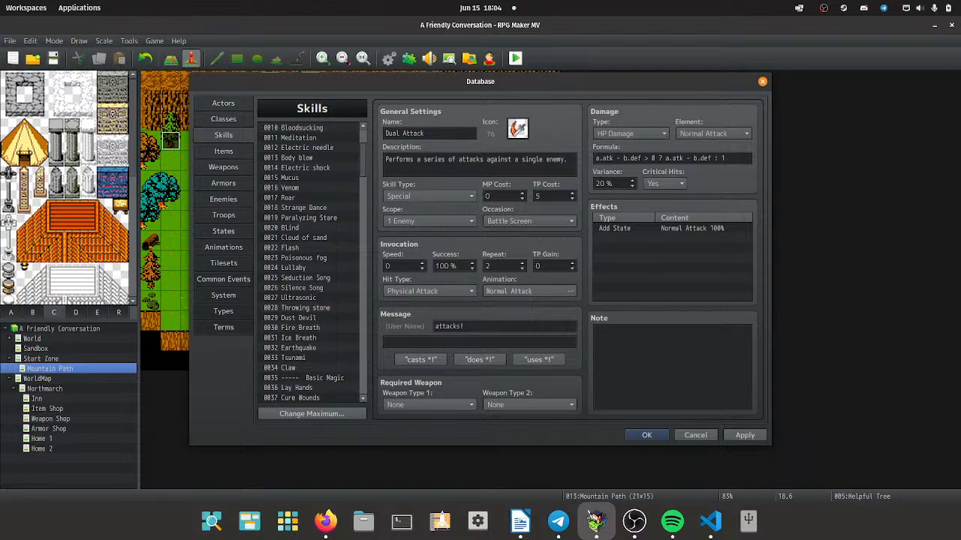
left_click(307, 188)
scroll(307, 187, "down", 2)
left_click(308, 227)
scroll(308, 227, "down", 2)
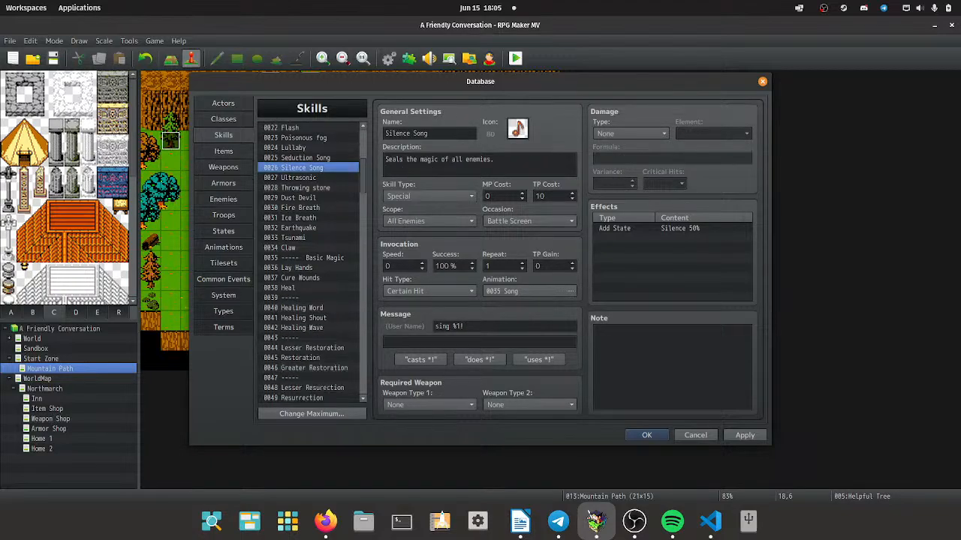
left_click(308, 298)
scroll(307, 298, "down", 3)
left_click(307, 328)
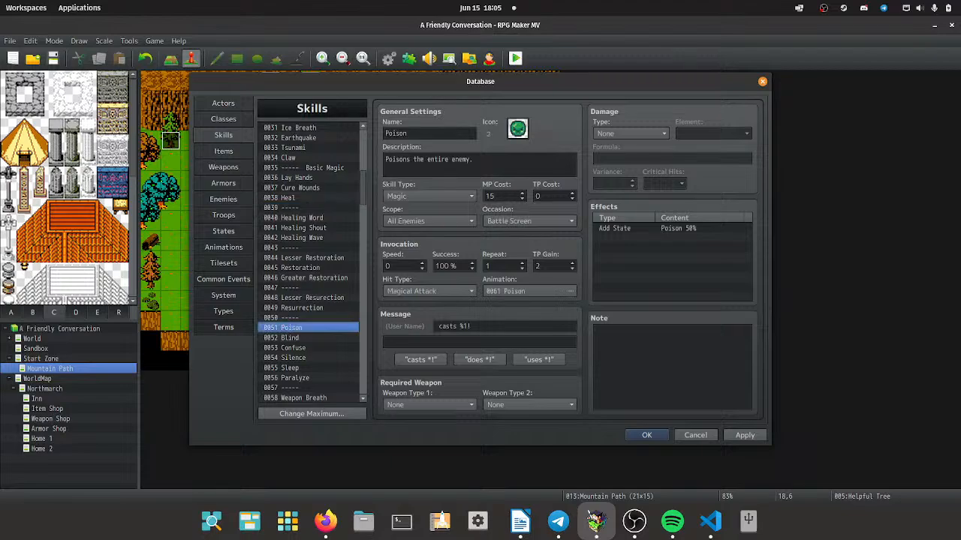
scroll(308, 327, "down", 2)
left_click(308, 288)
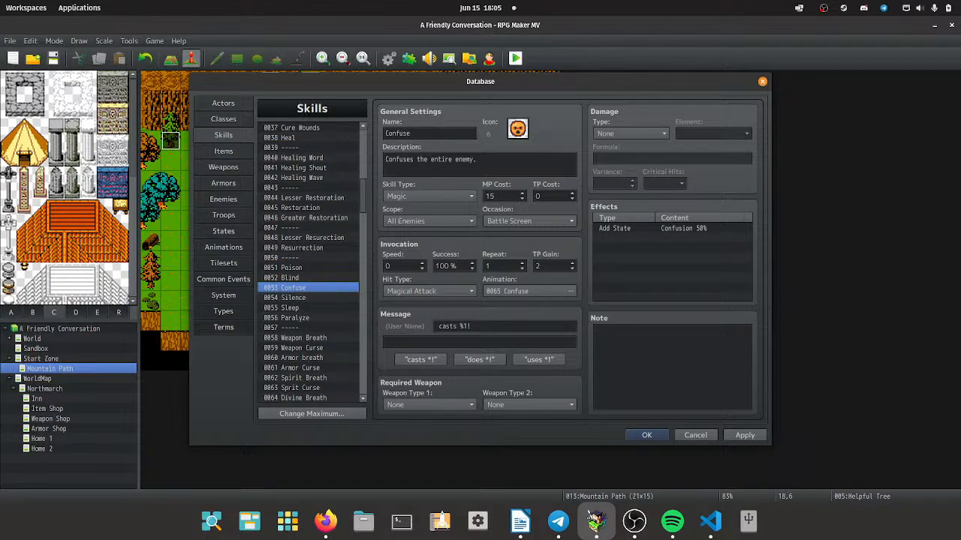
left_click(307, 307)
left_click(307, 318)
Examine the settings of the Resurrection, Healing Word, Healing Shout, Healing Wave, Lay Hands, Cure Wounds and Heal skills.
left_click(307, 248)
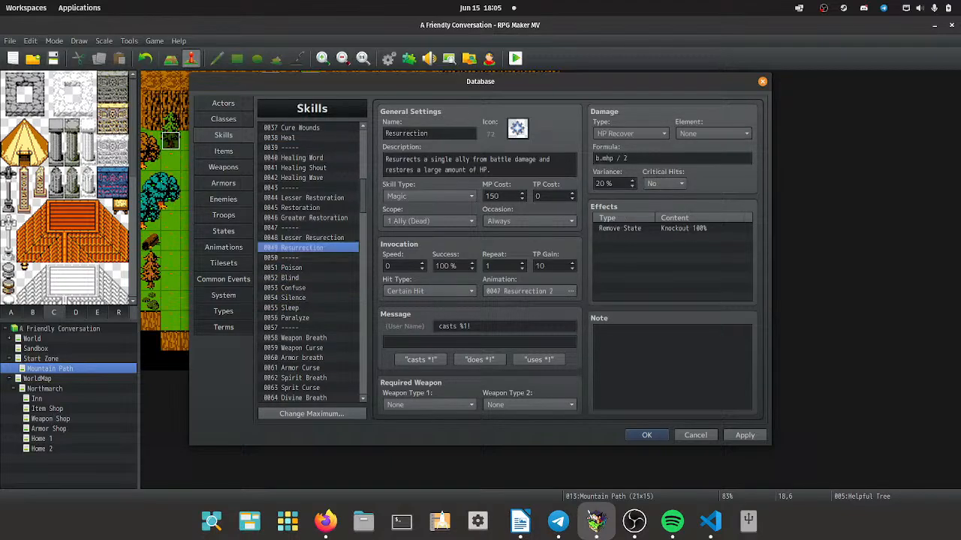
scroll(308, 247, "up", 3)
left_click(308, 248)
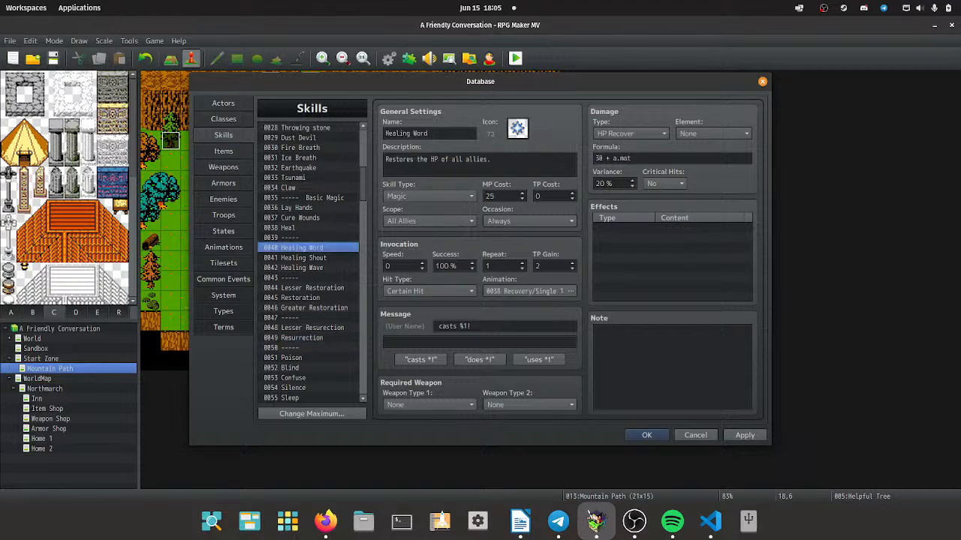
scroll(308, 248, "up", 2)
scroll(307, 263, "down", 2)
left_click(308, 258)
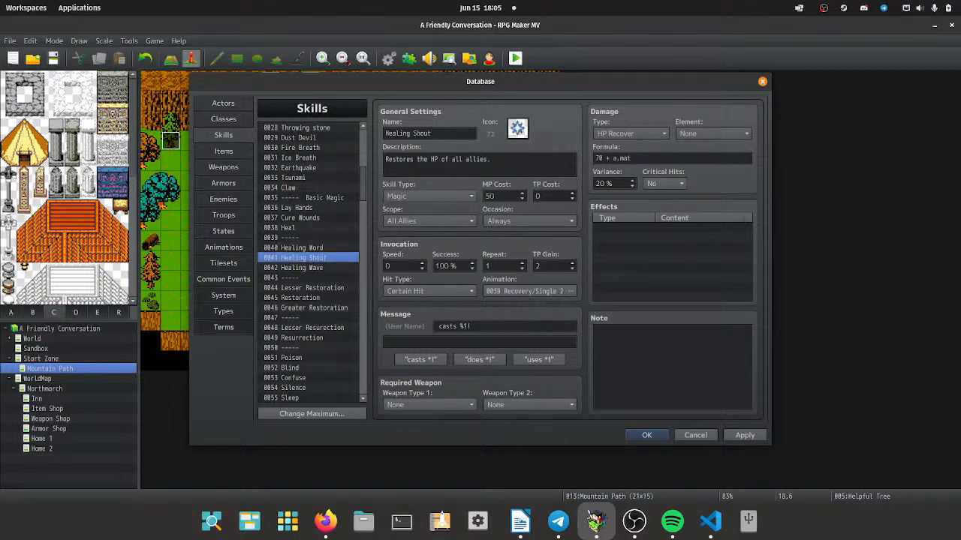
left_click(307, 267)
left_click(308, 208)
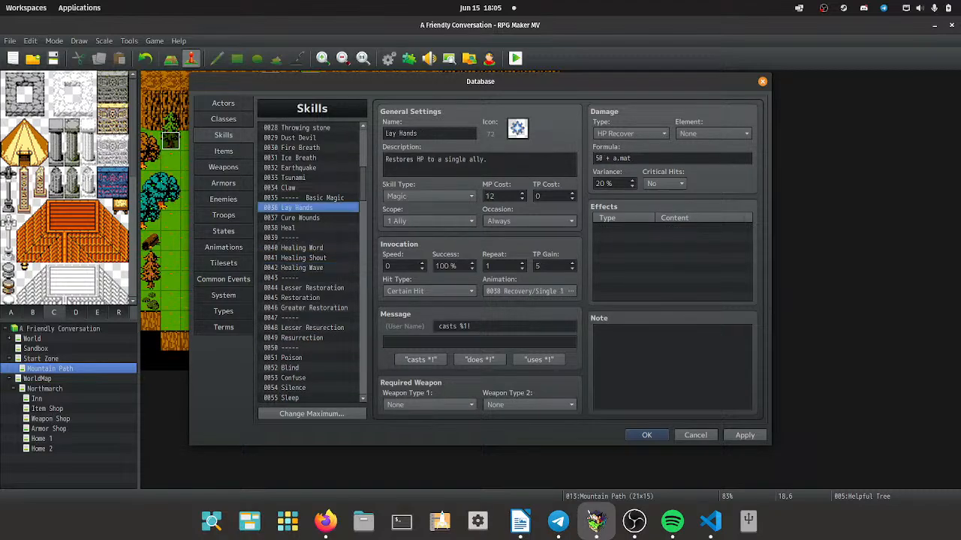
left_click(308, 217)
left_click(307, 228)
scroll(308, 227, "up", 2)
scroll(308, 263, "up", 5)
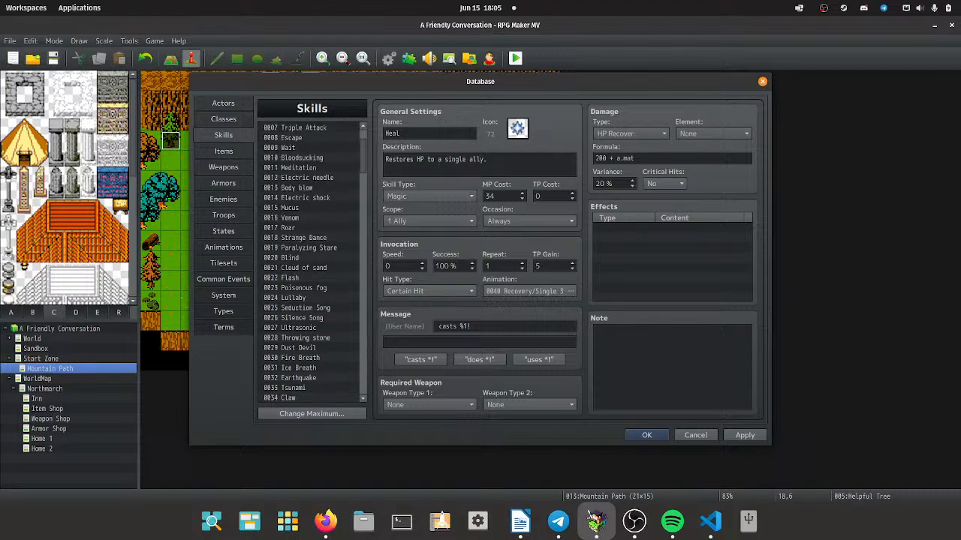
Set the MP cost of Lay Hands to 4, Cure Wounds to 8 and Heal to 16.
left_click(308, 198)
scroll(308, 263, "down", 6)
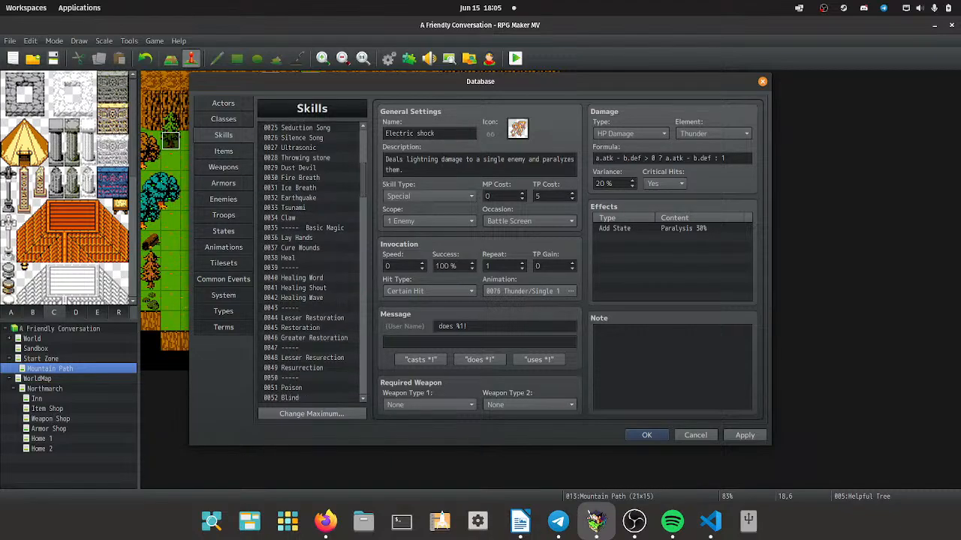
left_click(308, 237)
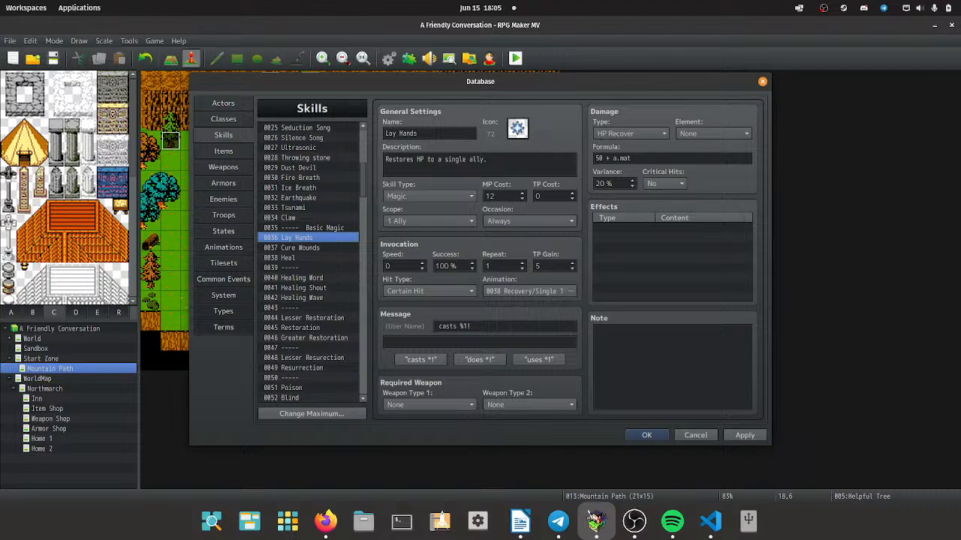
double_click(490, 196)
type("4")
left_click(308, 247)
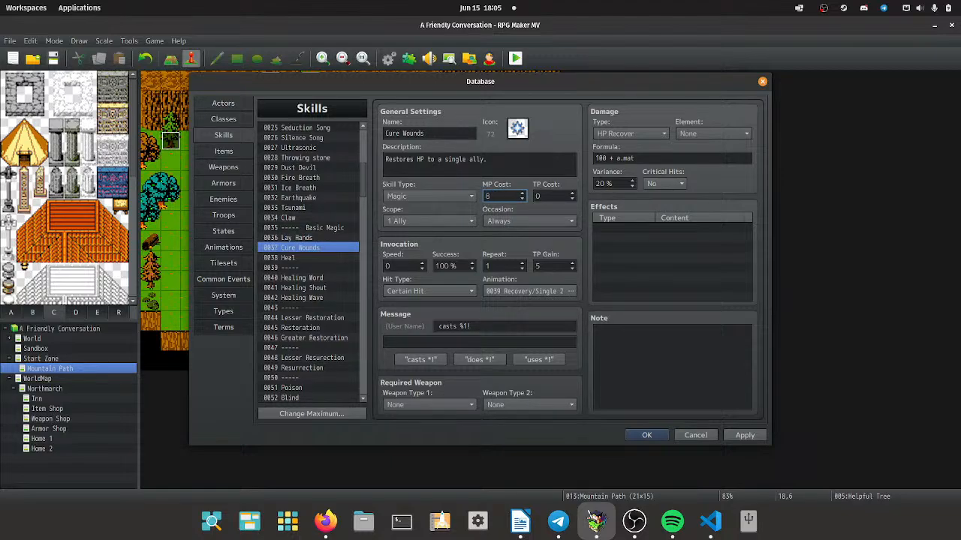
left_click(308, 258)
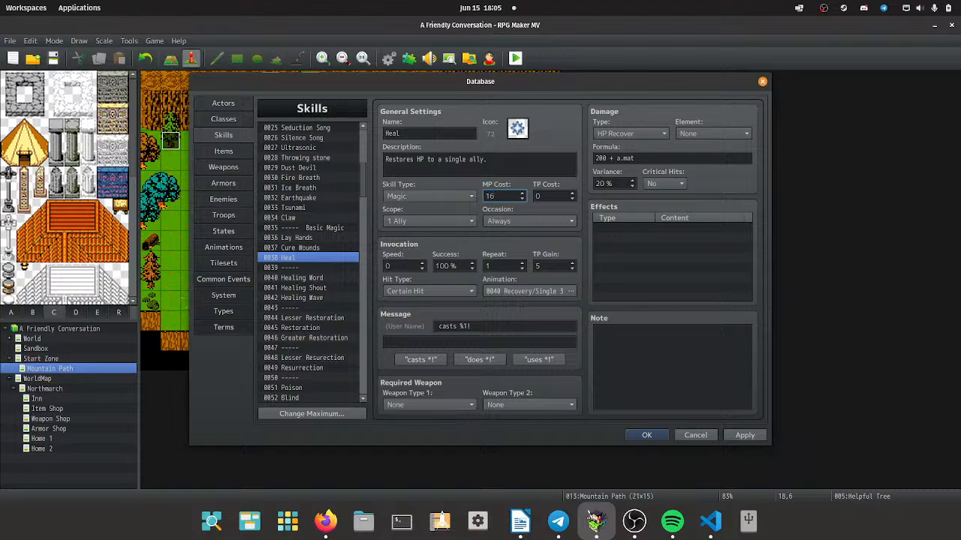
Revise the MP costs of the group heals Healing Word, Healing Shout and Healing Wave, comparing them with the single-ally heals.
left_click(308, 267)
left_click(307, 277)
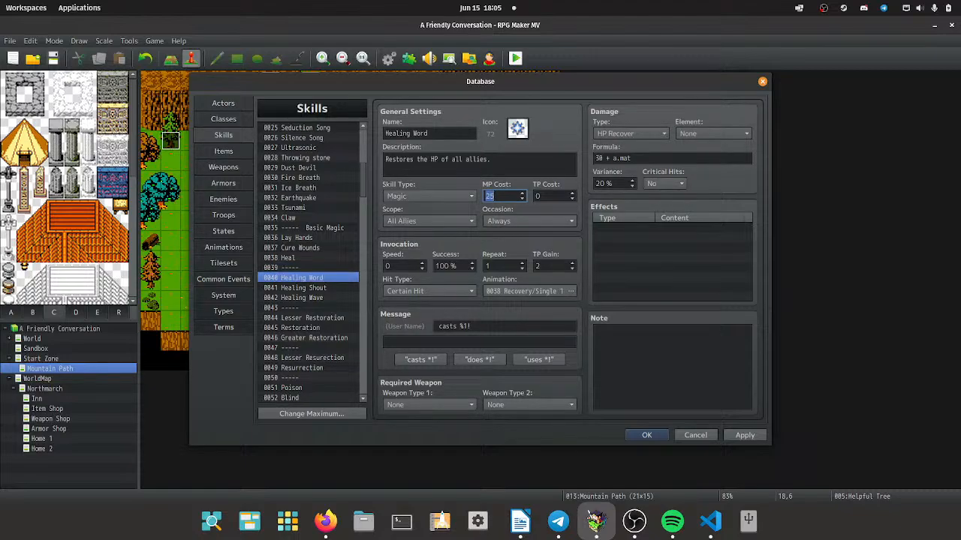
left_click(307, 267)
left_click(308, 248)
left_click(308, 237)
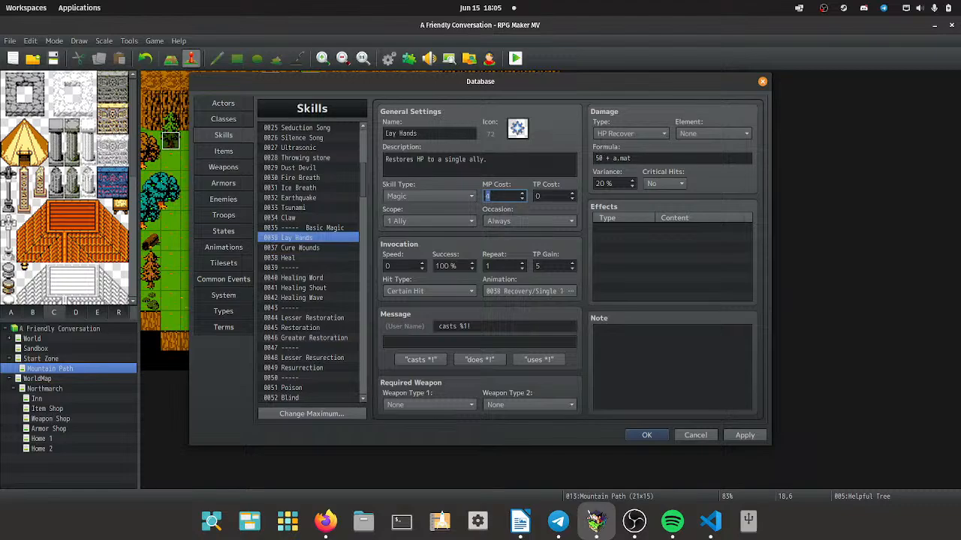
left_click(307, 248)
left_click(308, 267)
left_click(308, 278)
left_click(308, 288)
left_click(307, 298)
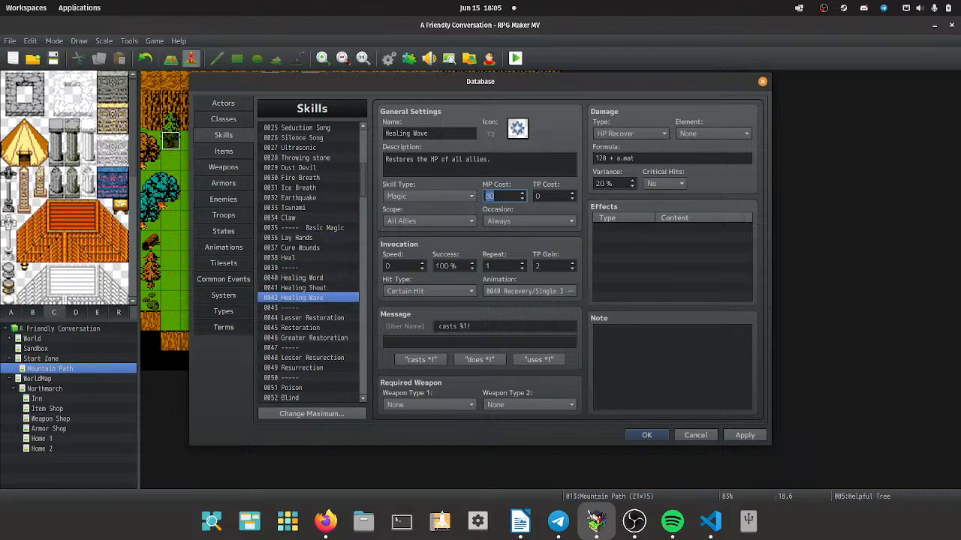
Revise the MP costs of the three Restoration spells and Resurrection, setting Lesser Resurection to 20.
left_click(308, 318)
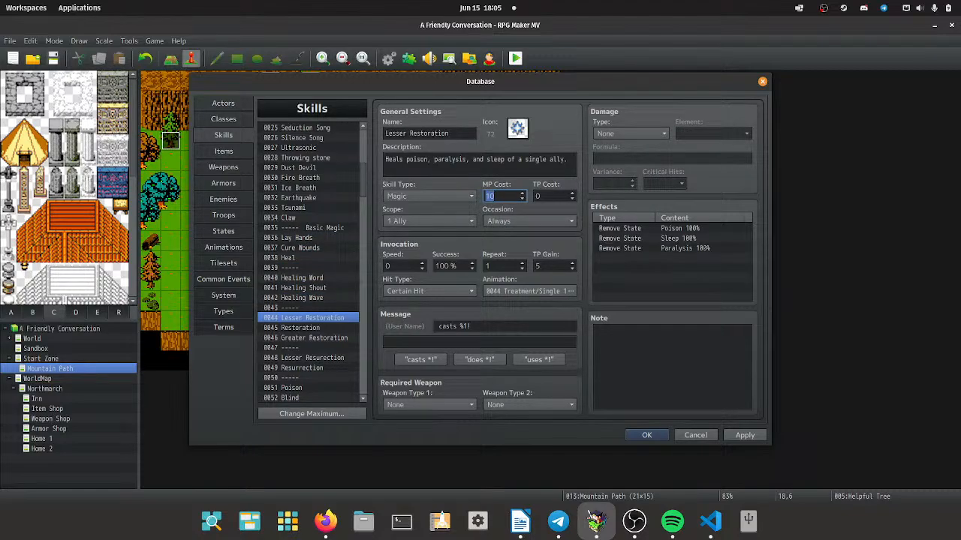
left_click(308, 328)
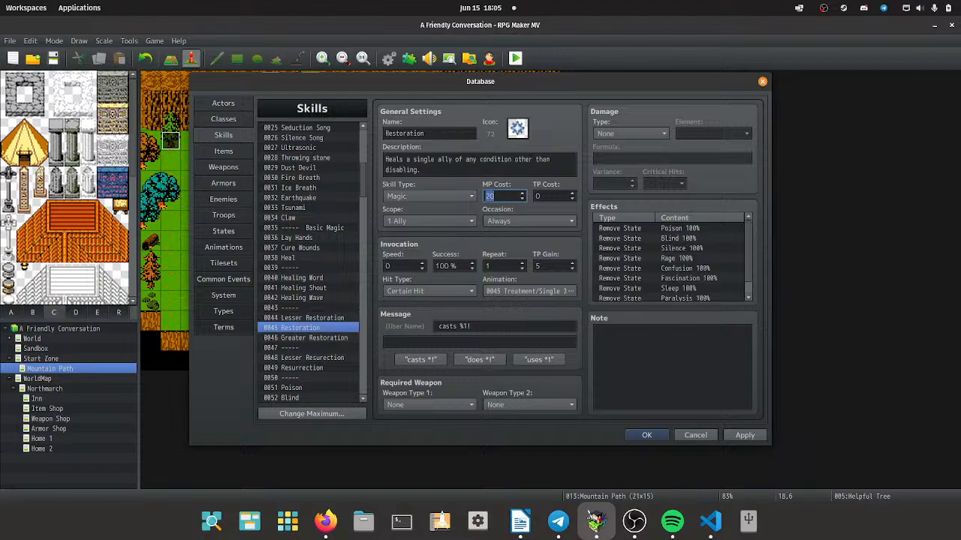
left_click(308, 337)
key("Page_Down")
key("Page_Down")
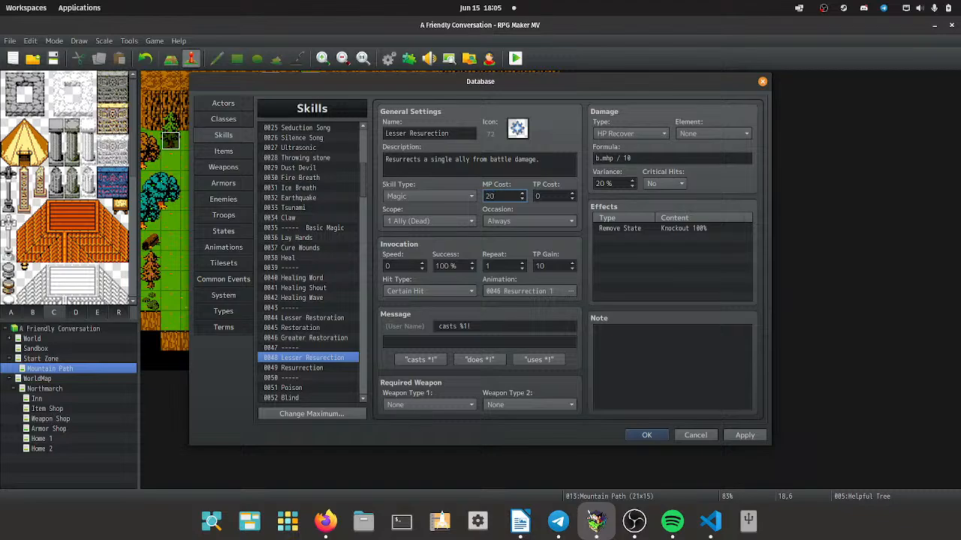
key("Page_Down")
key("Page_Down")
Revise the MP costs of the status spells Poison, Blind, Confuse, Silence, Sleep and Paralyze.
key("Page_Down")
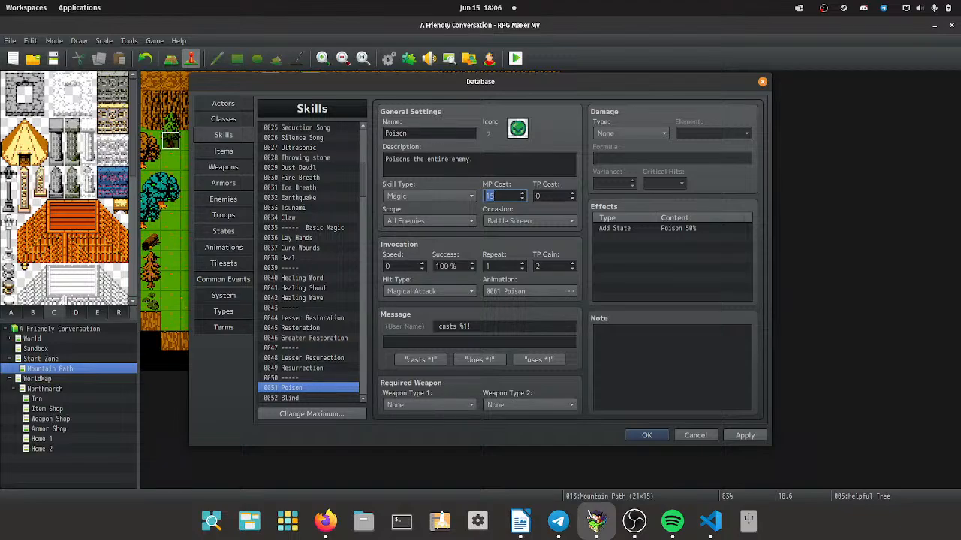
key("ctrl+Down")
key("ctrl+Down")
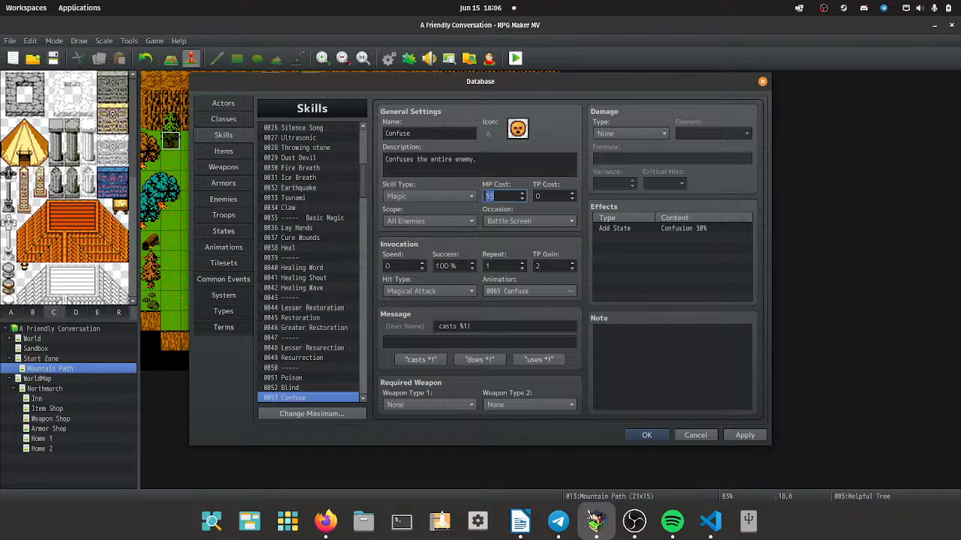
key("ctrl+Down")
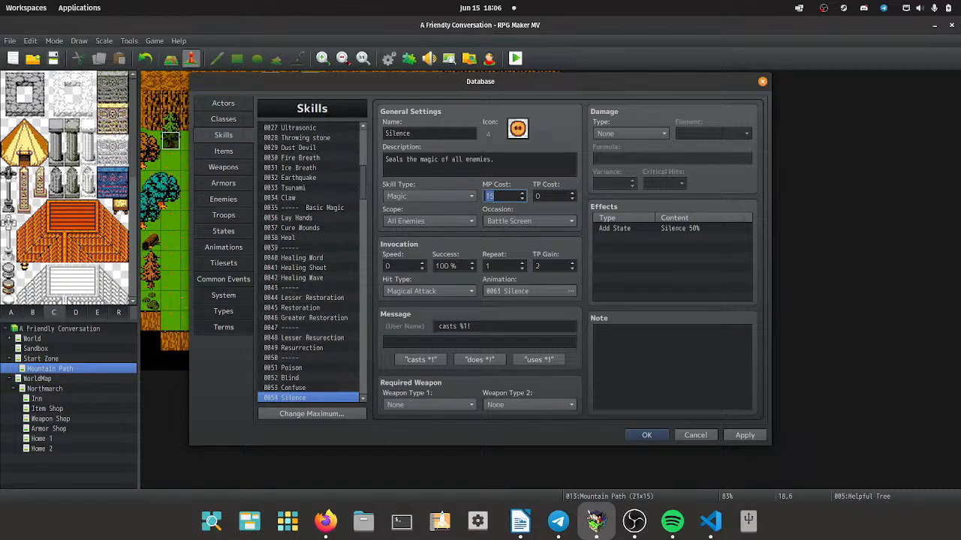
key("ctrl+Down")
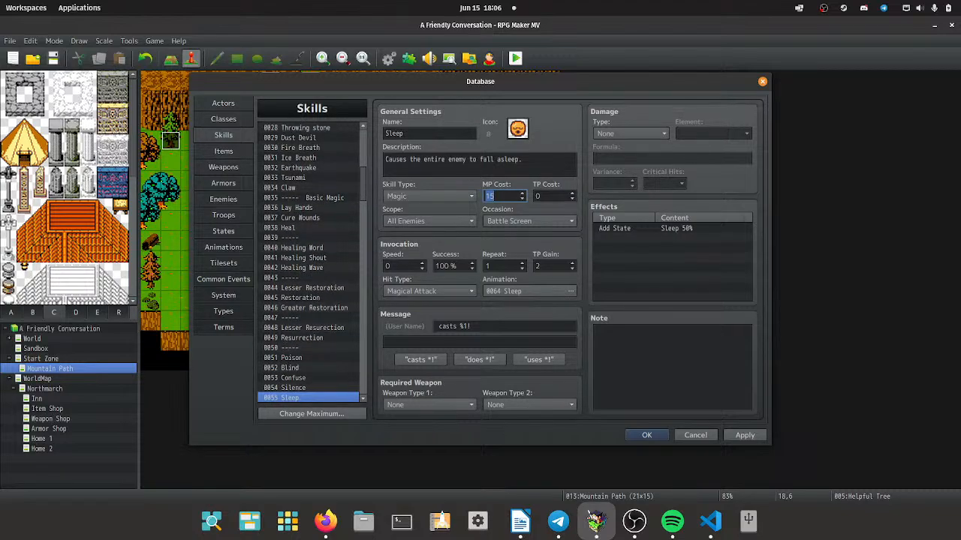
key("ctrl+Down")
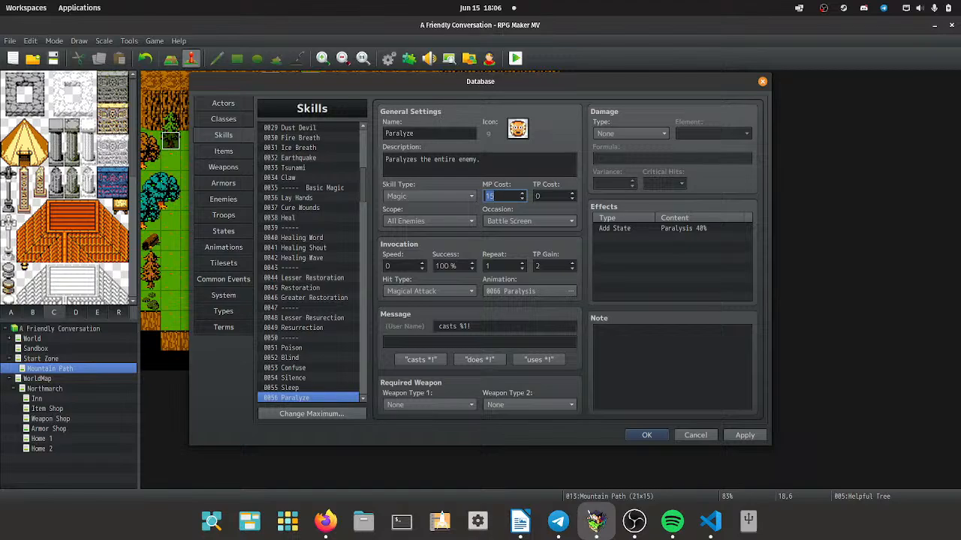
Revise the MP costs of Weapon Breath, Weapon Curse and Armor breath, and set the MP cost of Armor Curse to 5.
key("ctrl+Down")
key("ctrl+Down")
key("ctrl+Down")
key("ctrl+Up")
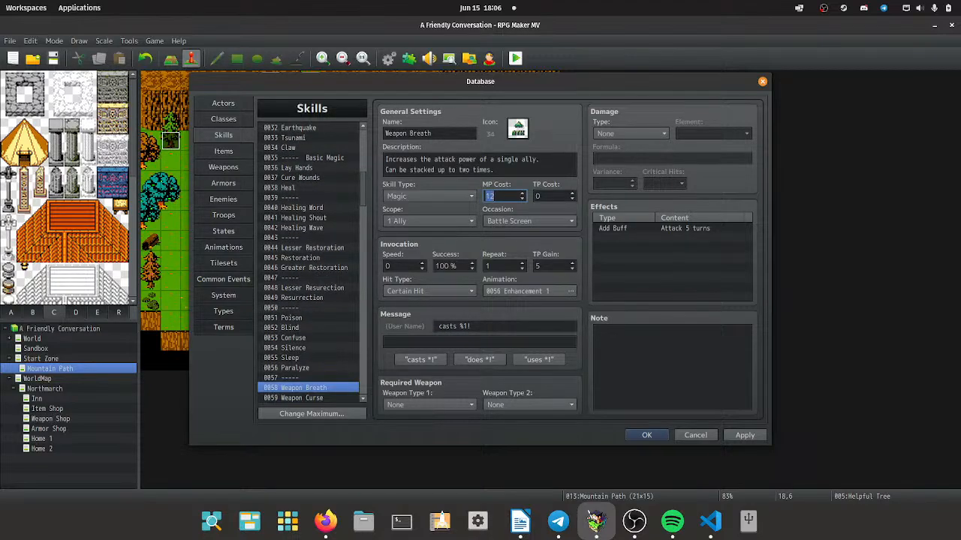
key("ctrl+Down")
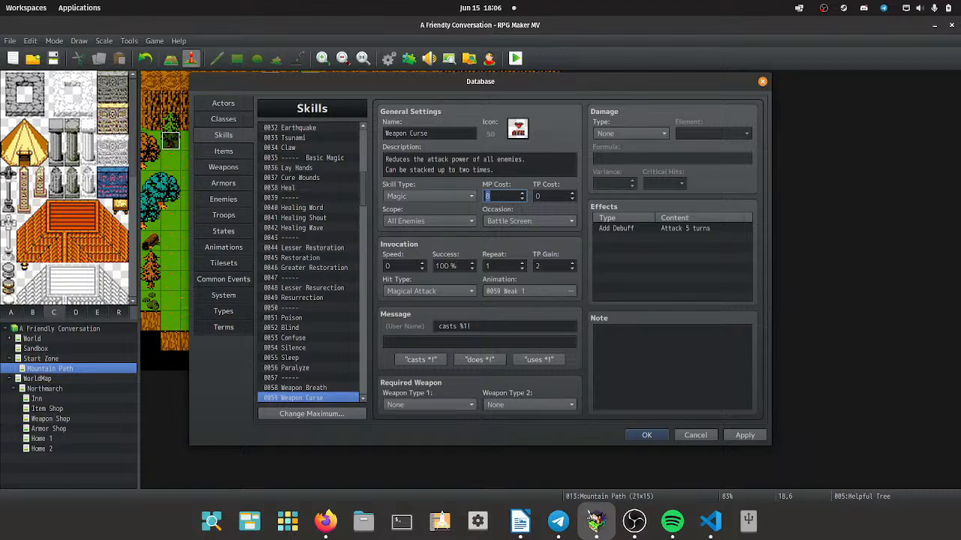
key("ctrl+Down")
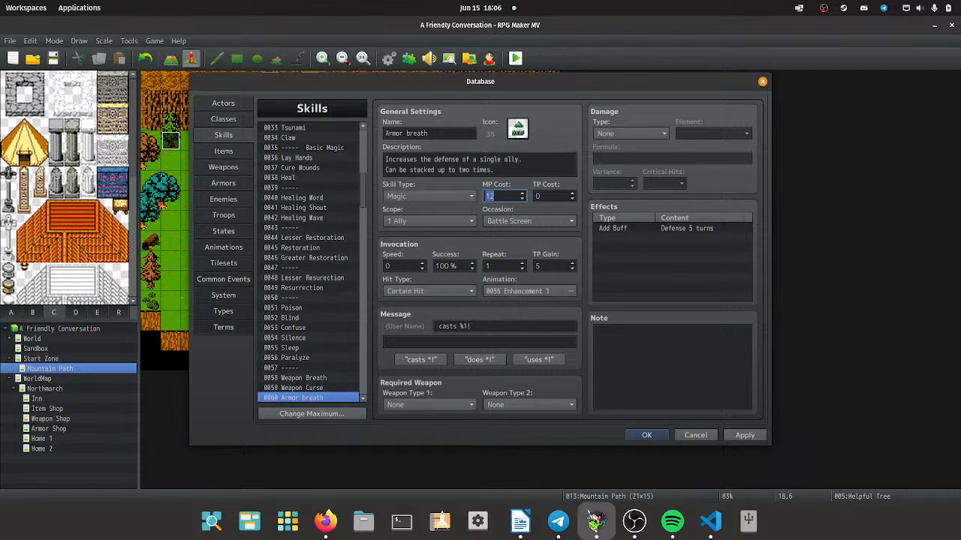
key("ctrl+Down")
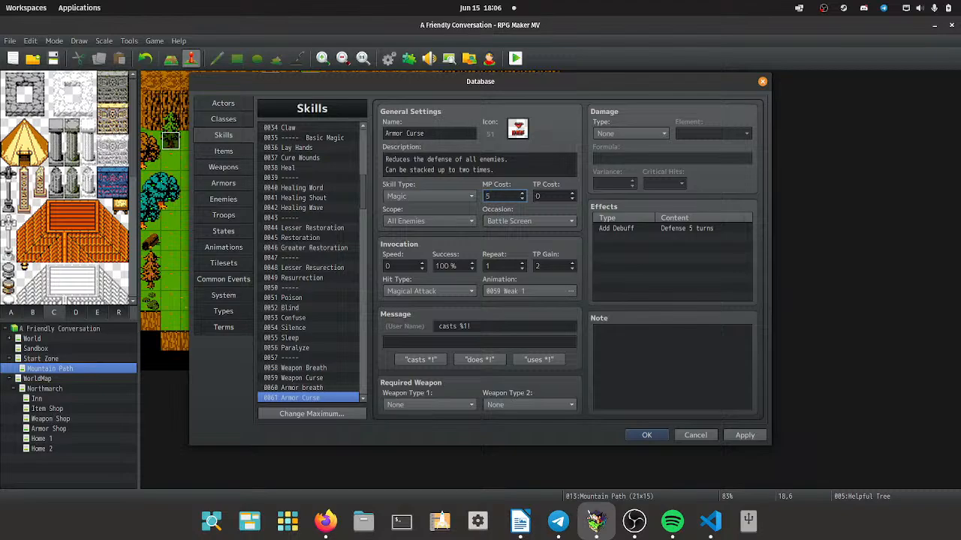
Set the MP cost of Sprit Curse to 5 and revise the Spirit Breath, Divine Breath, Divine Curse, Quick Move and Slow Move costs.
key("ctrl+Down")
key("ctrl+Down")
key("ctrl+Down")
key("ctrl+Down")
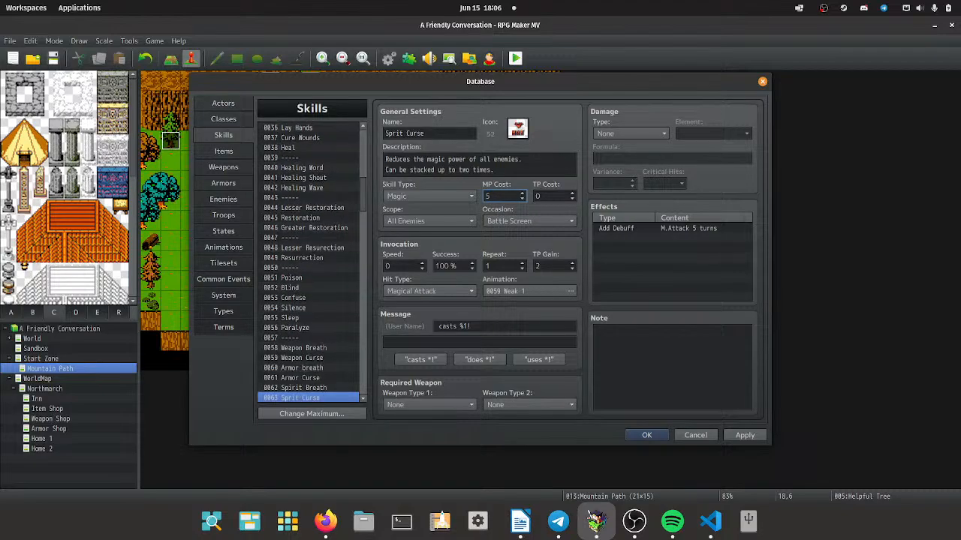
key("ctrl+Down")
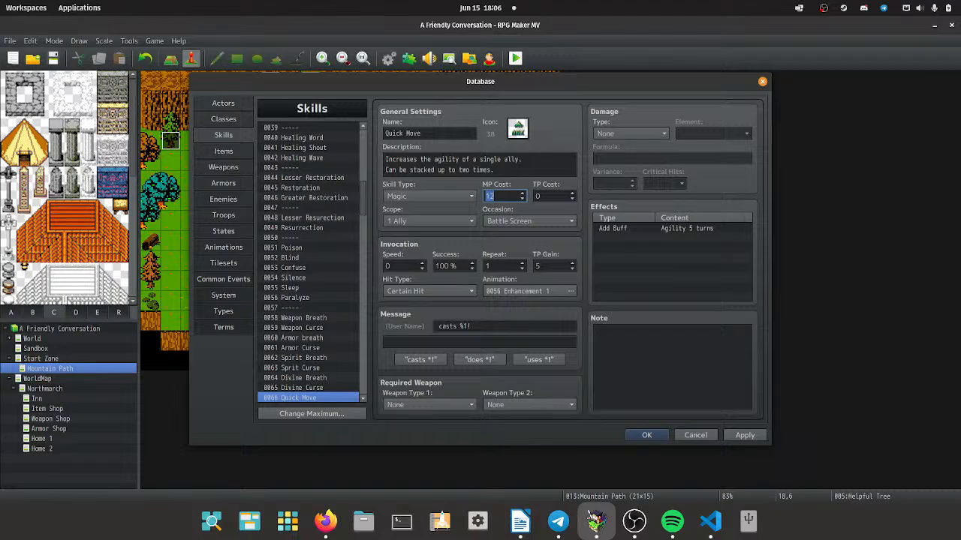
key("ctrl+Down")
Revise the MP cost of Life Drain and set the MP cost of Mana Drain to 12.
key("ctrl+Down")
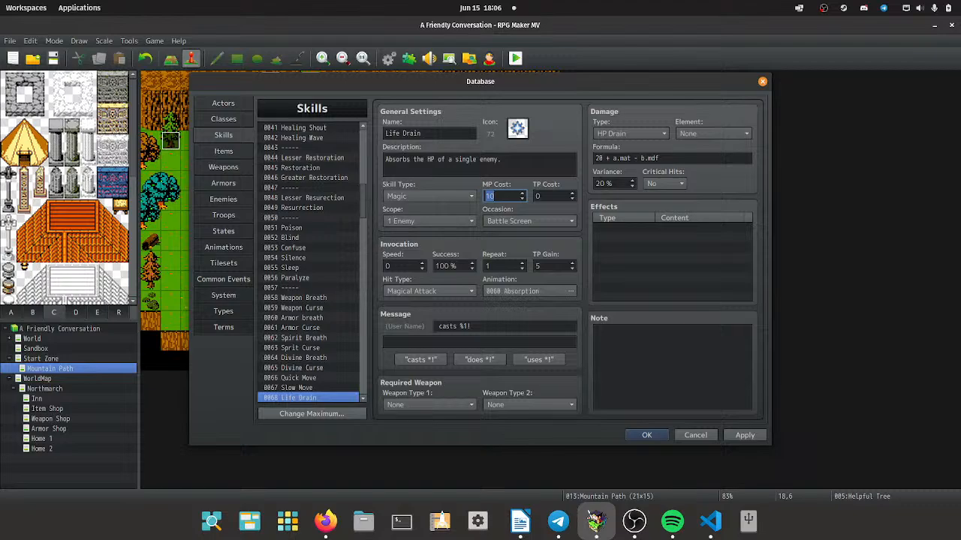
key("ctrl+Down")
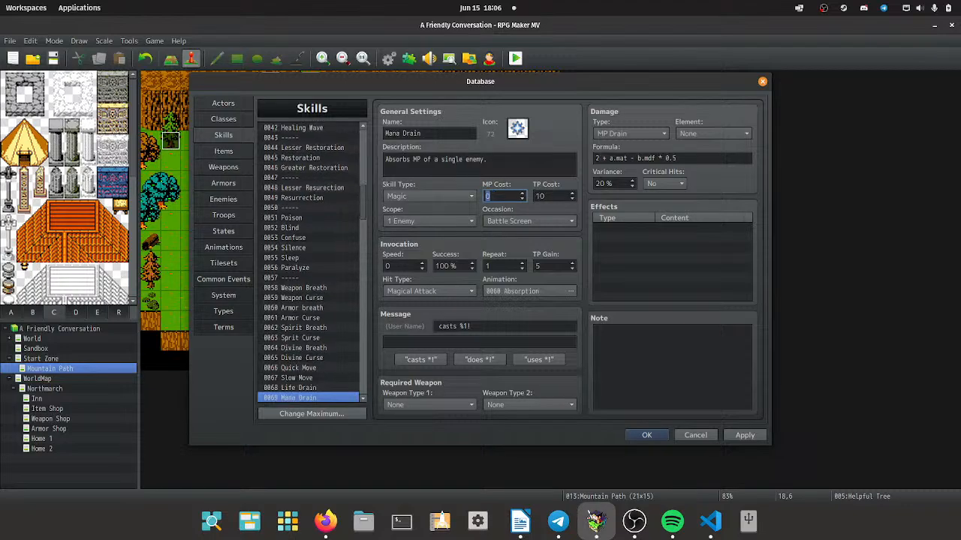
key("ctrl+Down")
key("ctrl+Down")
key("ctrl+Down")
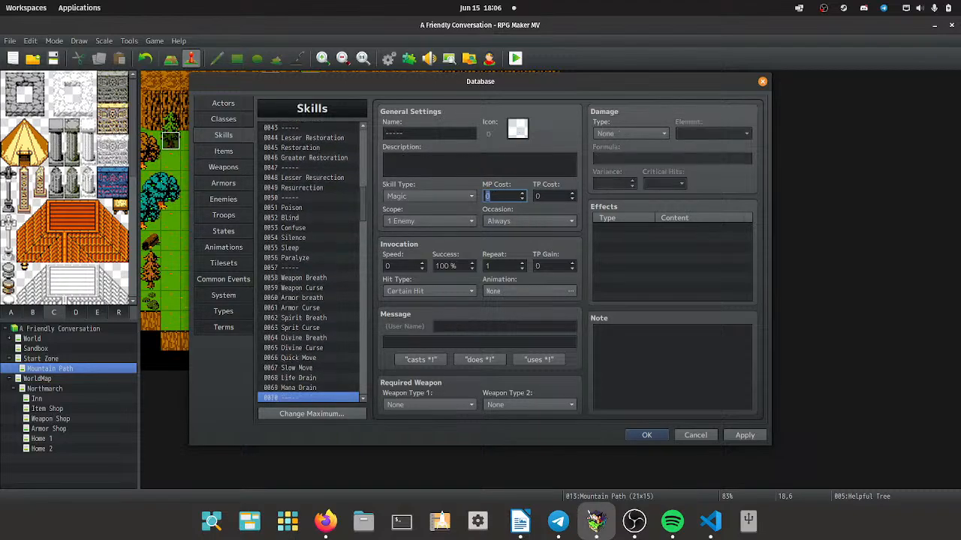
key("ctrl+Up")
key("ctrl+Up")
key("ctrl+Up")
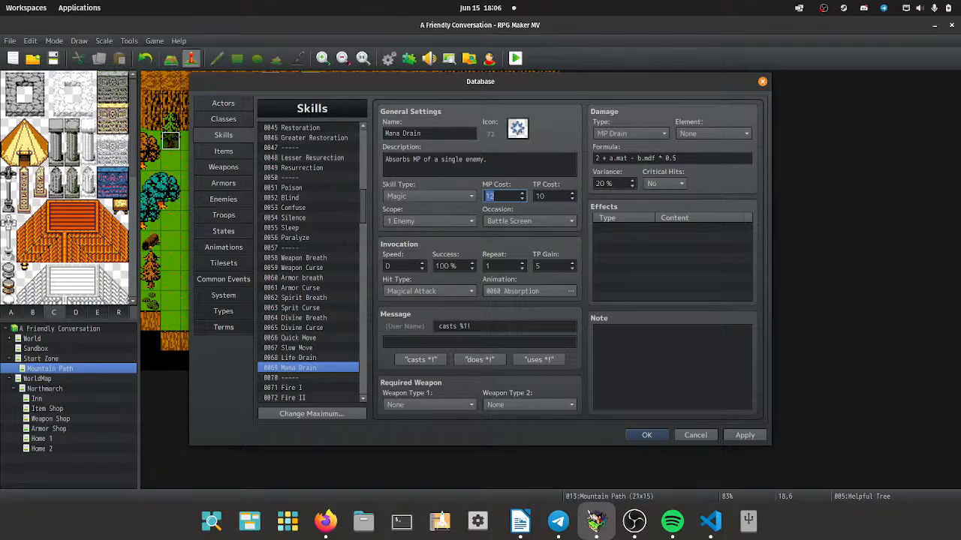
key("ctrl+Up")
key("ctrl+Down")
key("ctrl+Down")
Set the MP cost of Fire I to 4 and revise the costs of Fire II and Fire III.
key("ctrl+Down")
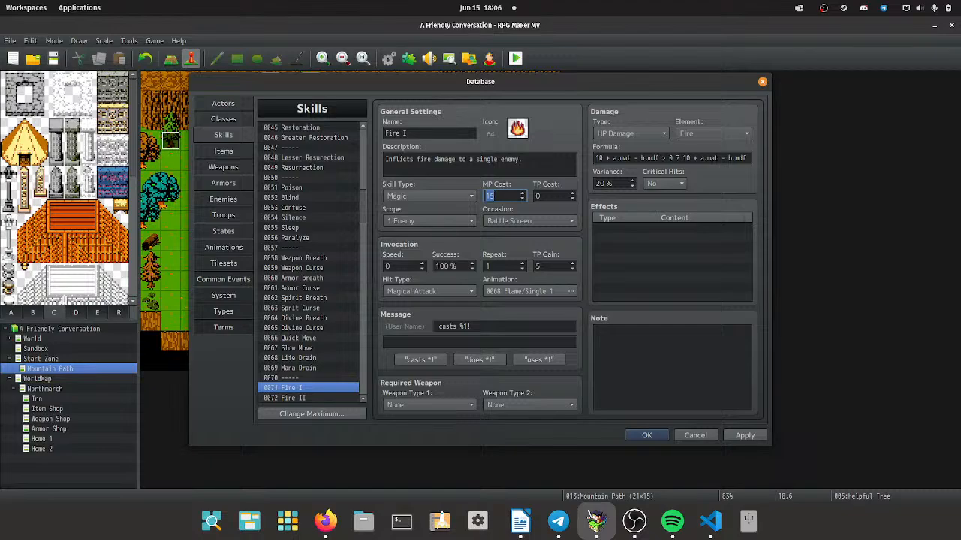
key("ctrl+Down")
key("ctrl+Down")
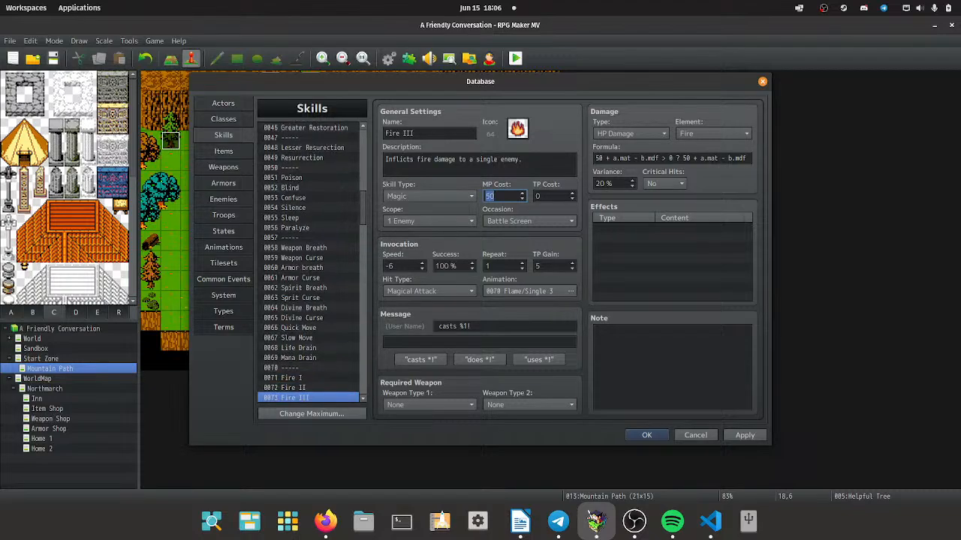
left_click(307, 378)
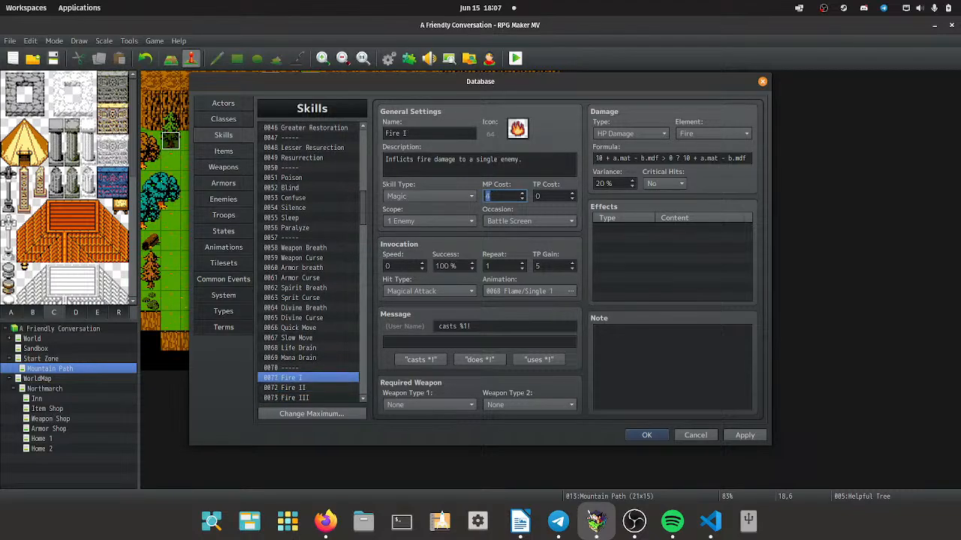
left_click(308, 388)
left_click(307, 398)
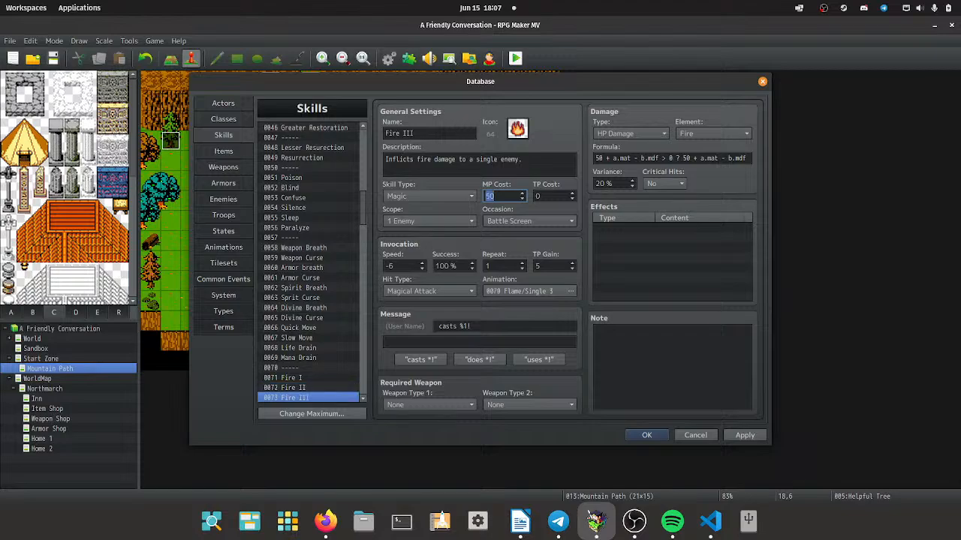
Revise the MP costs of Flame I and Flame II, and set the MP cost of Flame III to 20.
key("Page_Down")
key("Page_Down")
key("Page_Down")
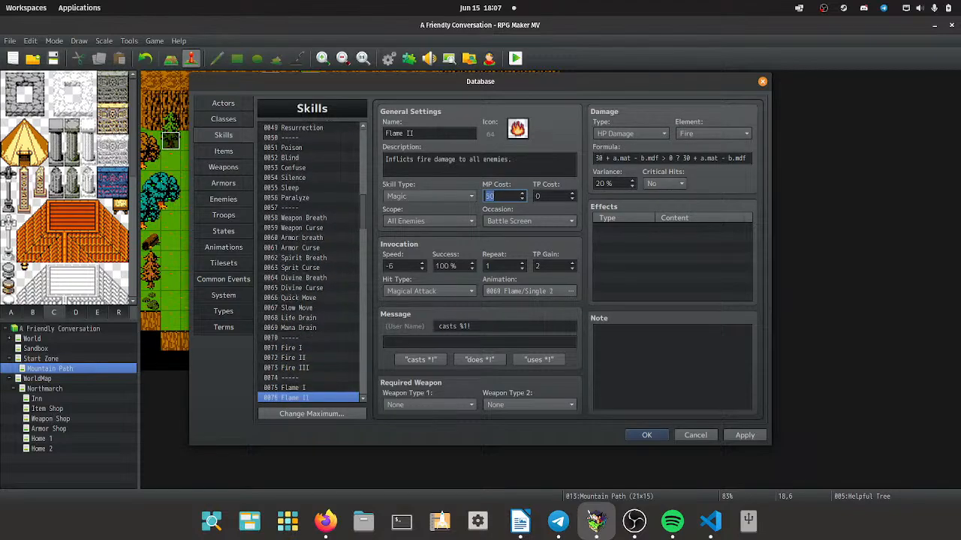
key("Page_Up")
key("Down")
key("Down")
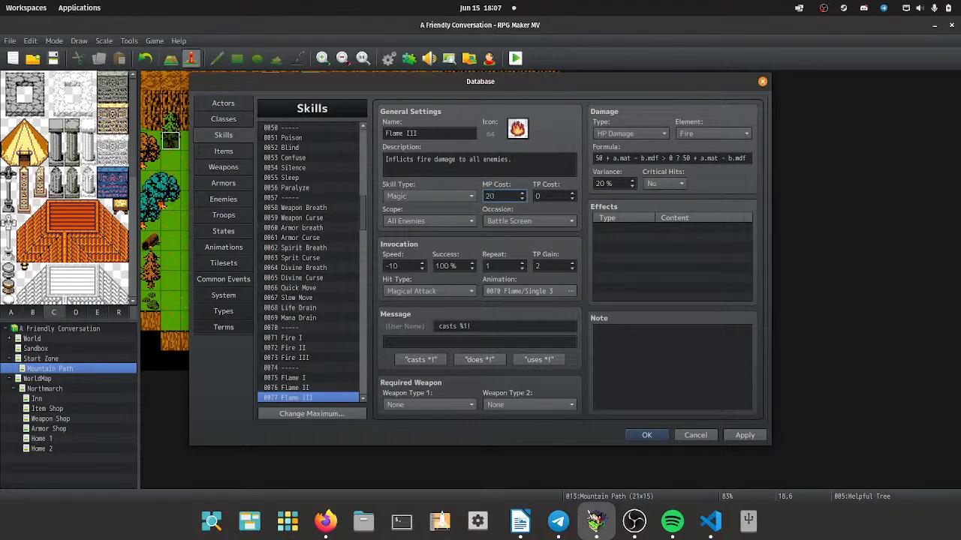
Revise the MP costs of the single-enemy ice spells Ice I, Ice II and Ice III.
key("Down")
key("Down")
key("Down")
key("Down")
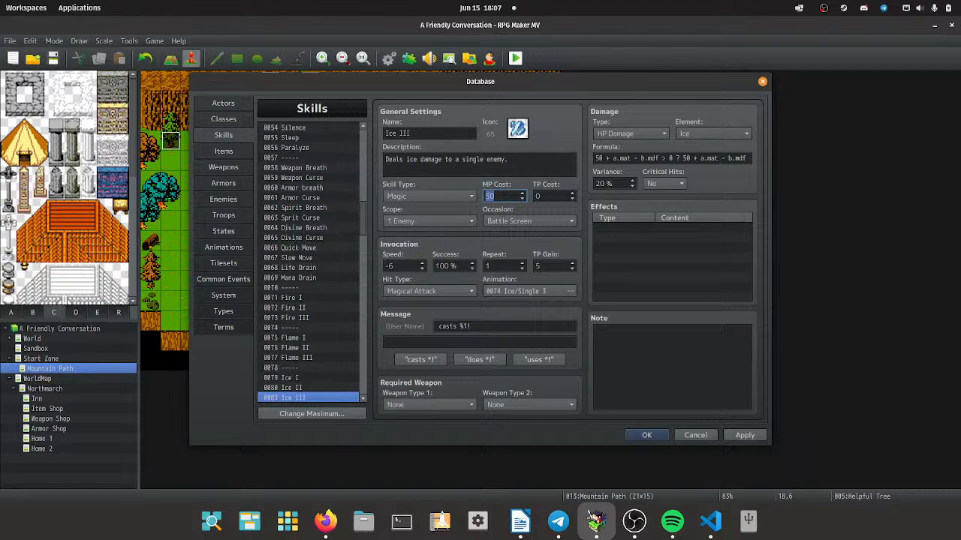
Revise the MP costs of the all-enemy ice spells Blizzard I, Blizzard II and Blizzard III.
key("Down")
key("Down")
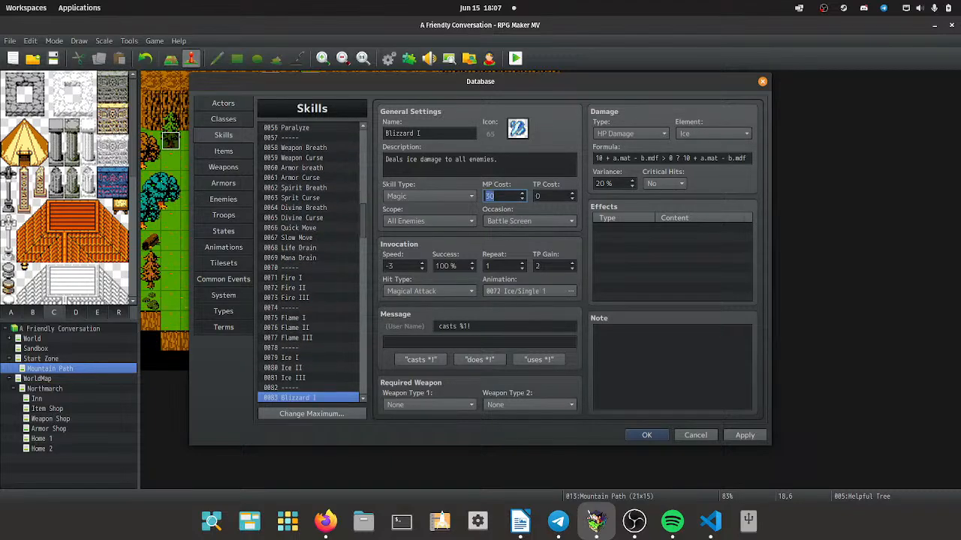
key("Down")
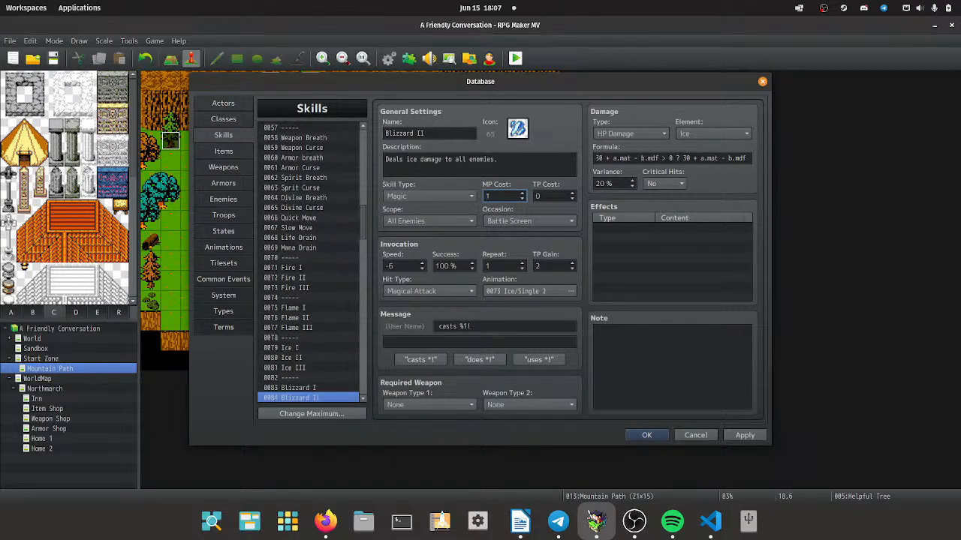
key("Down")
key("Down")
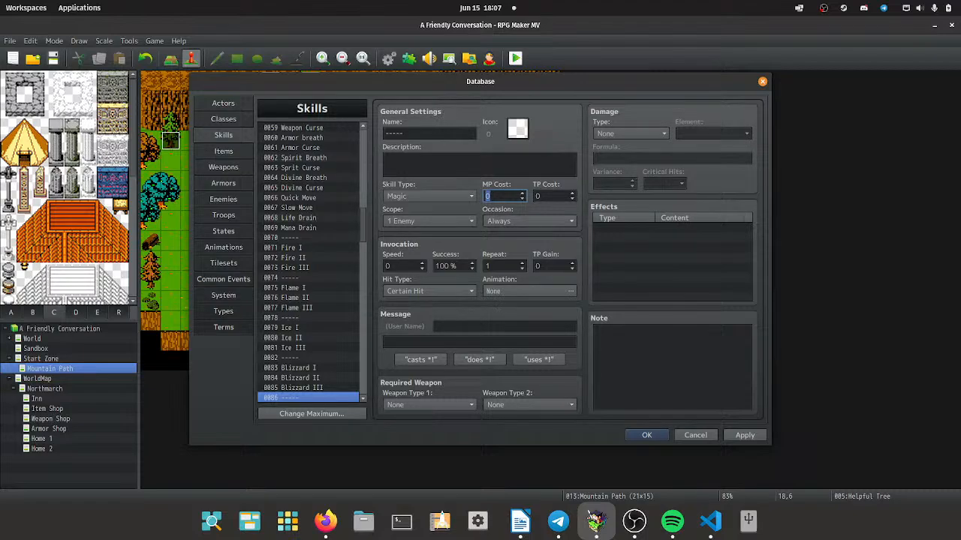
Revise the MP costs of the single-enemy lightning spells Thunder I, Thunder II and Thunder III.
key("Down")
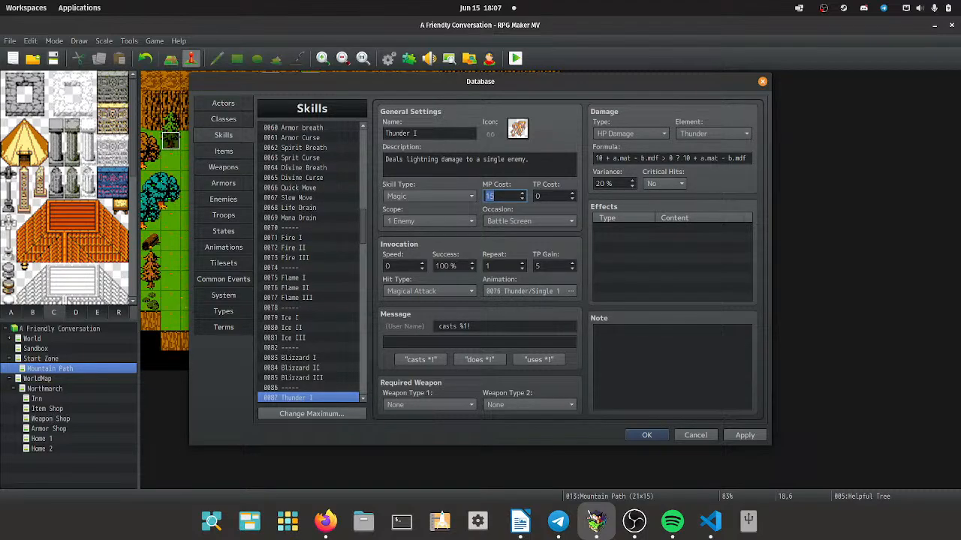
key("Down")
key("Down")
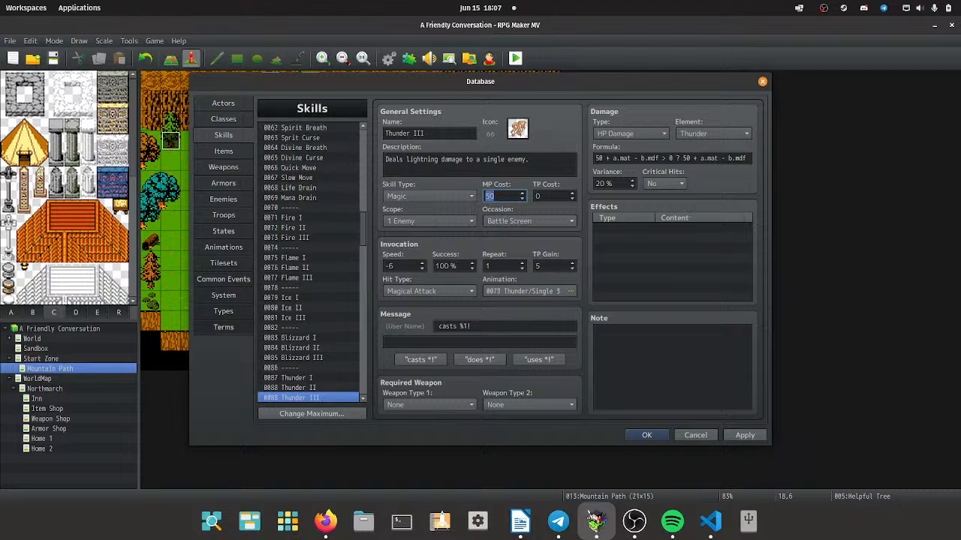
key("Down")
Revise the MP costs of the all-enemy lightning spells Spark I, Spark II and Spark III.
key("Down")
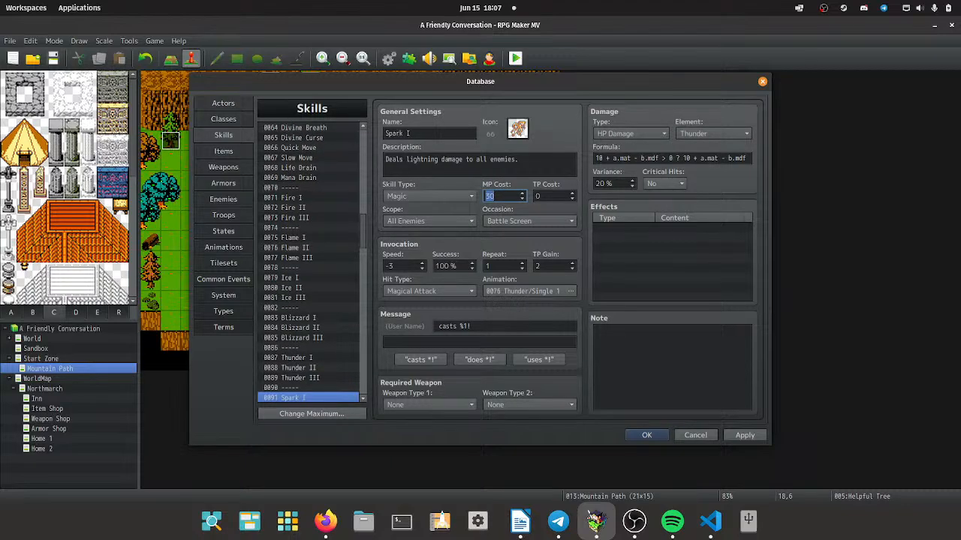
key("Down")
key("Down")
key("Down")
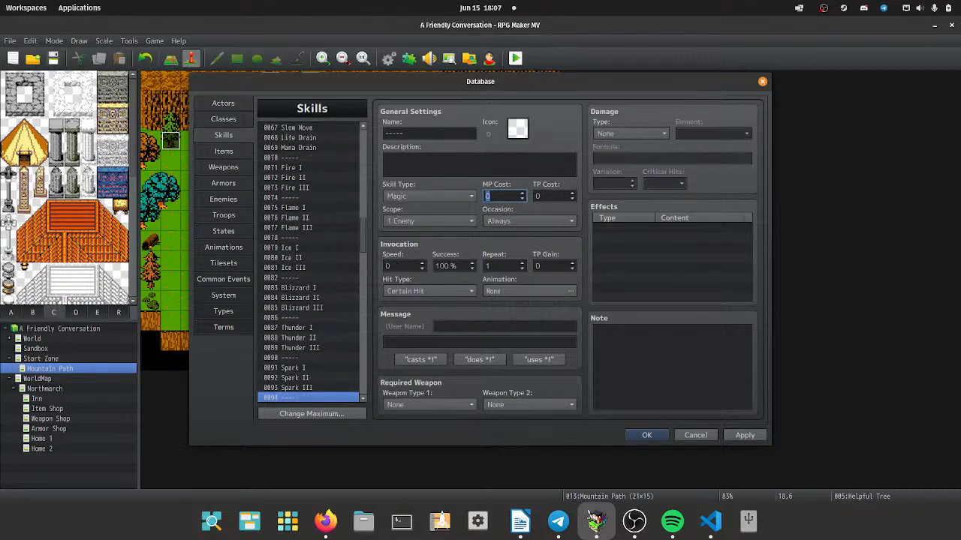
Revise the MP costs of the single-enemy water spells Water I and Water II.
key("Down")
key("Down")
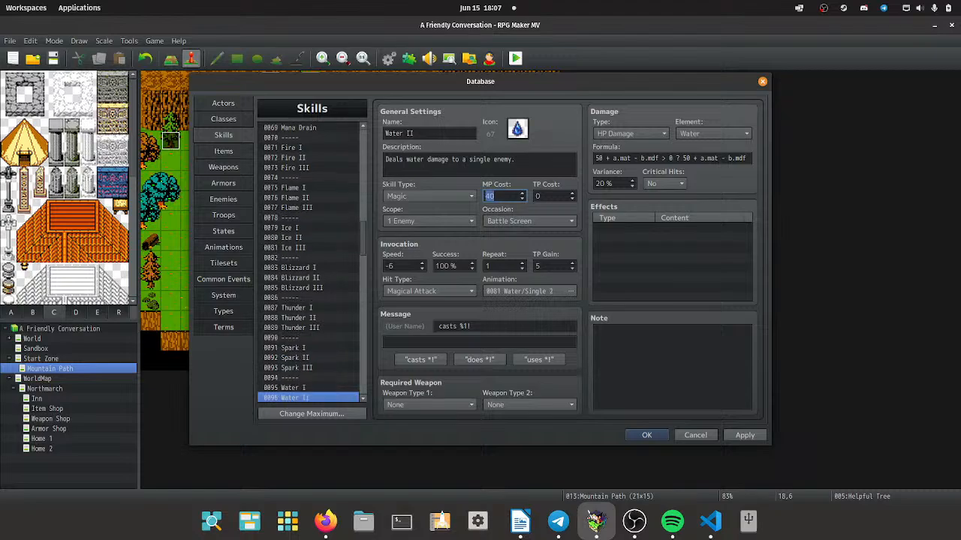
key("Down")
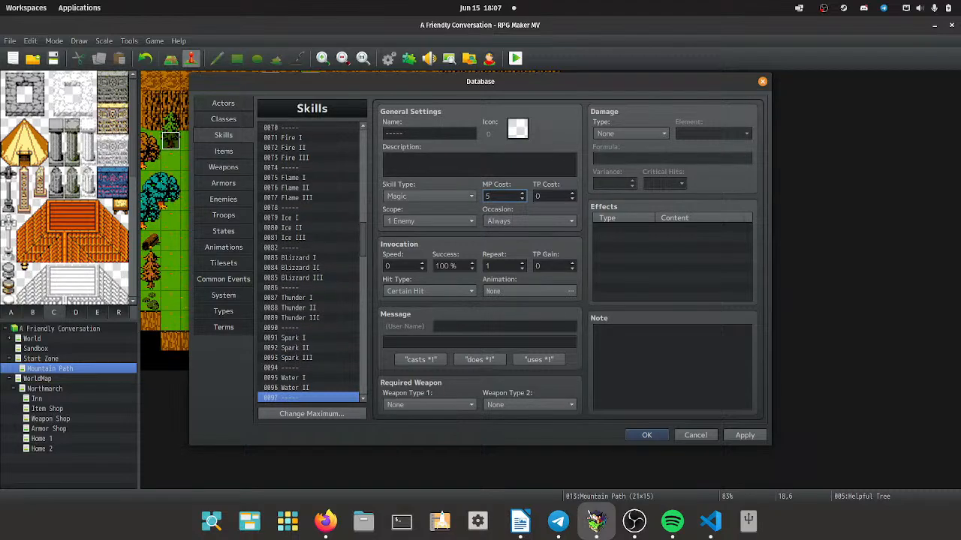
Revise the MP costs of the all-enemy water spells Wave I and Wave II.
key("Down")
key("Down")
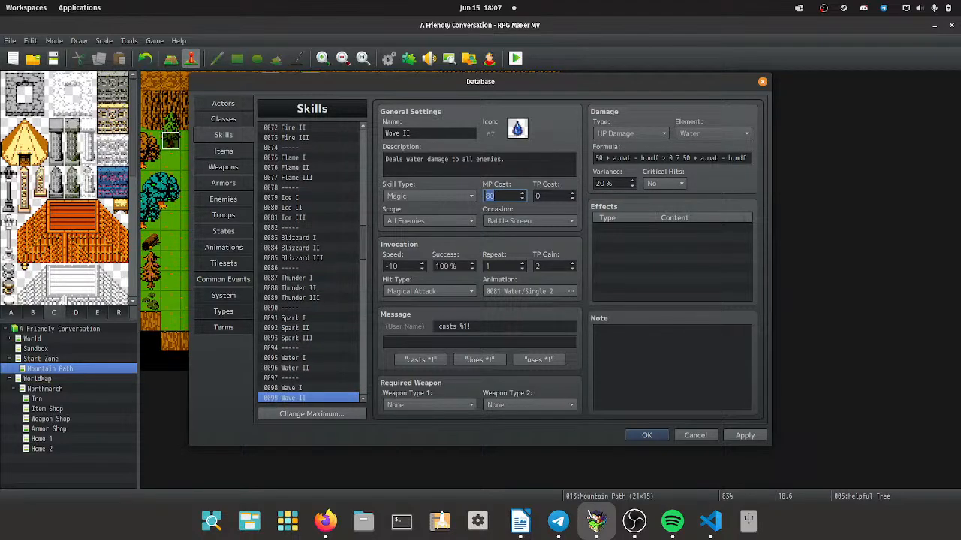
key("Up")
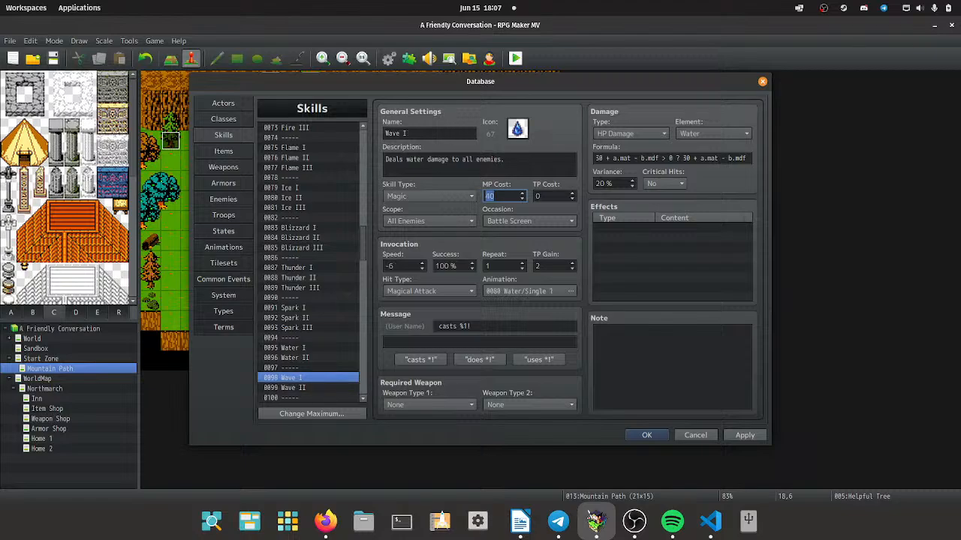
key("Down")
key("Down")
Revise the MP costs of the earth spells Stone I, Stone II, Rocks I and Rocks II.
key("Down")
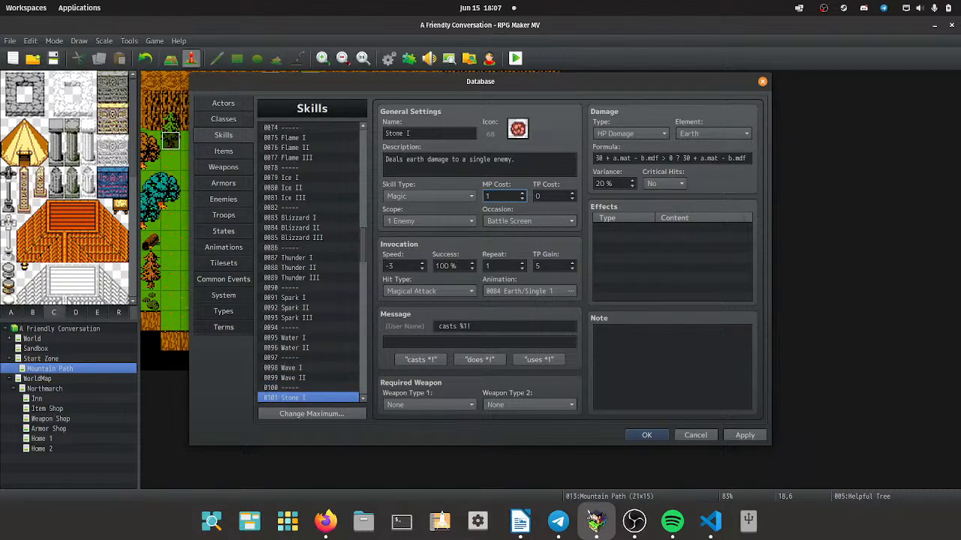
key("Down")
key("Down")
key("Down")
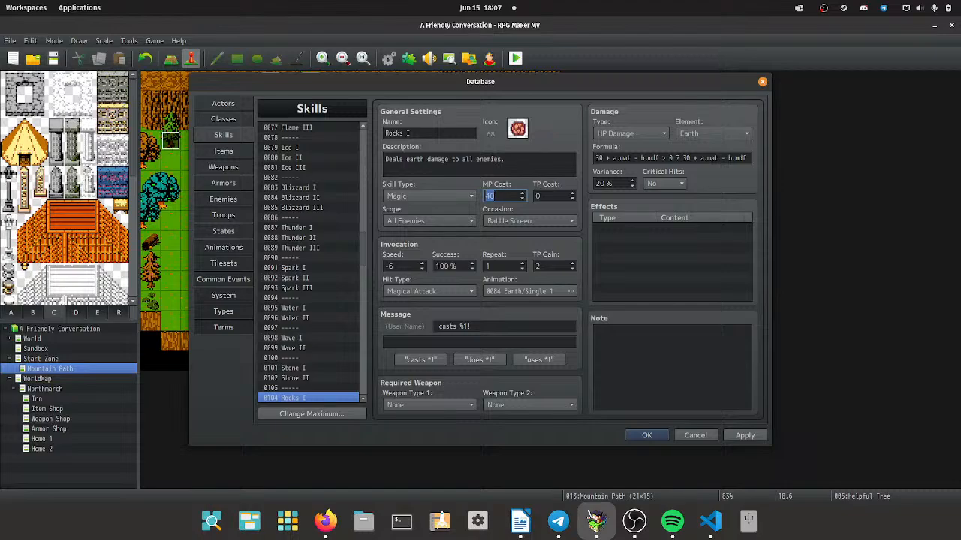
key("Down")
key("Down")
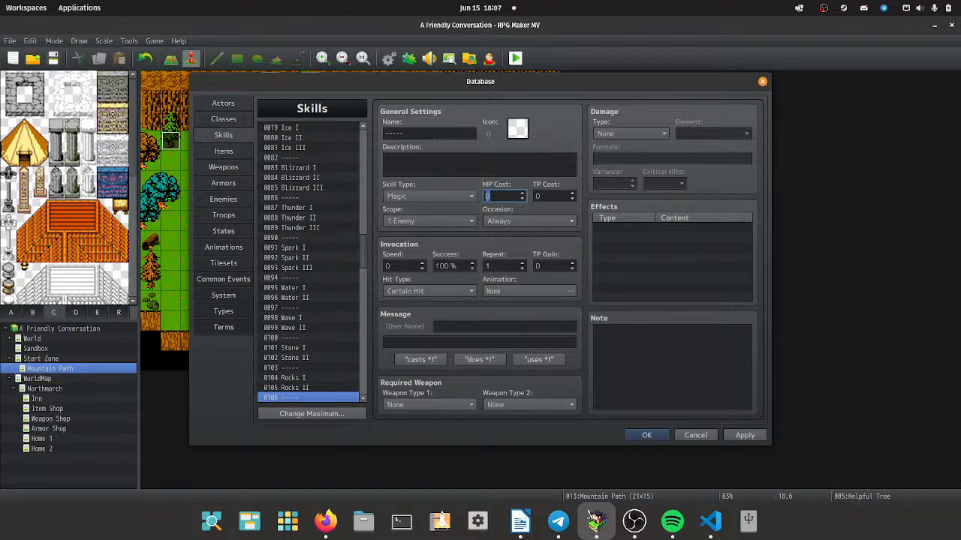
Revise the MP costs of the wind spells Wind I, Tornado I and Tornado II, and set Wind II to 20.
key("Down")
key("Down")
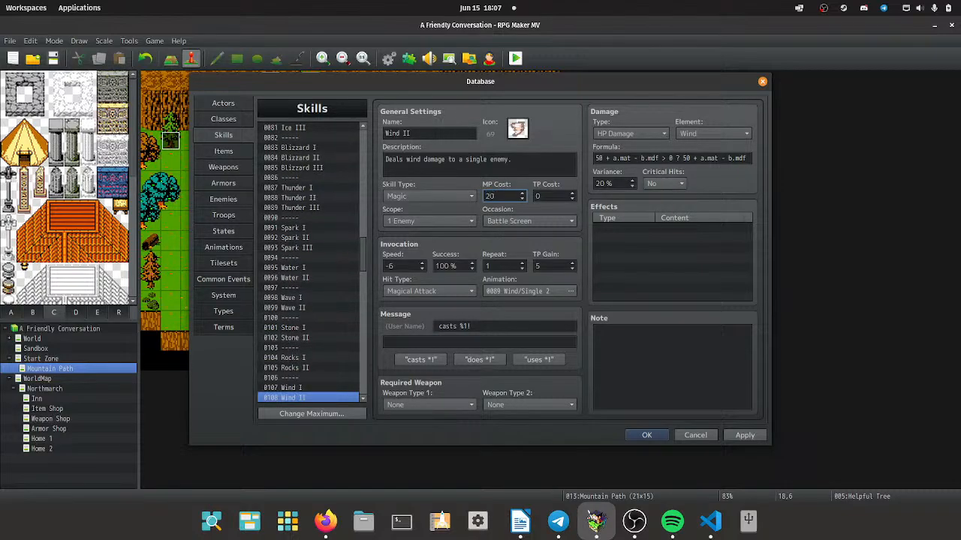
key("Down")
key("Down")
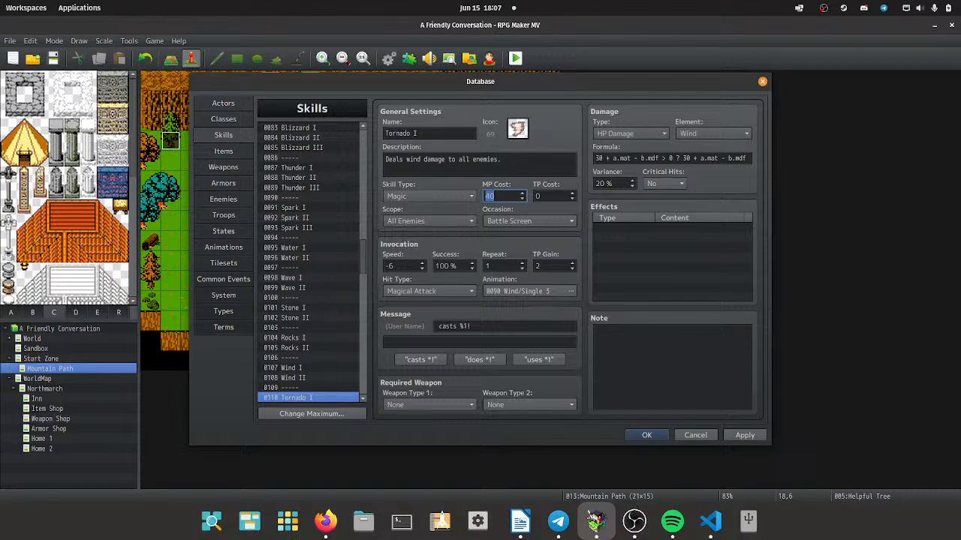
key("Down")
key("Down")
key("Down")
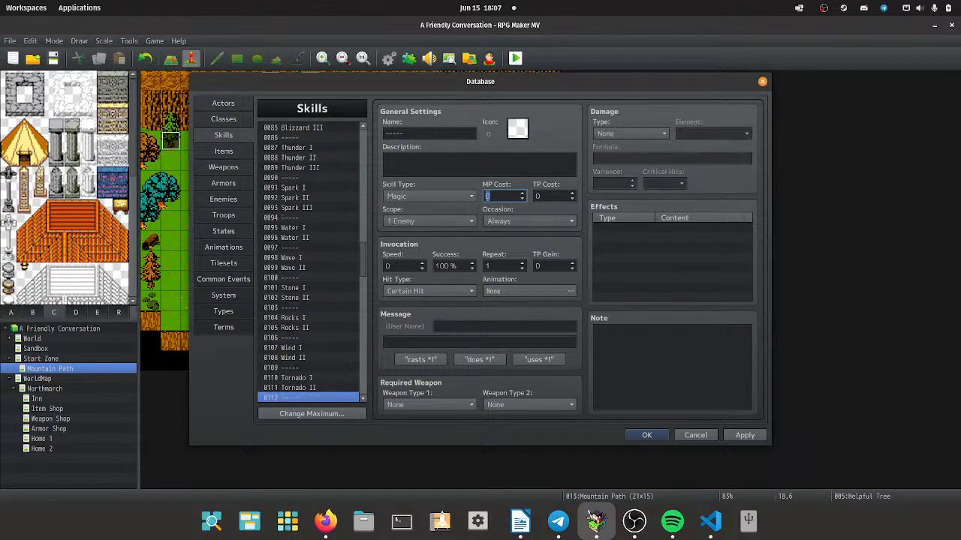
Revise the MP costs of the light spells Saint I, Saint II and Starlight I, and set Starlight II to 20.
key("Down")
key("Down")
key("Down")
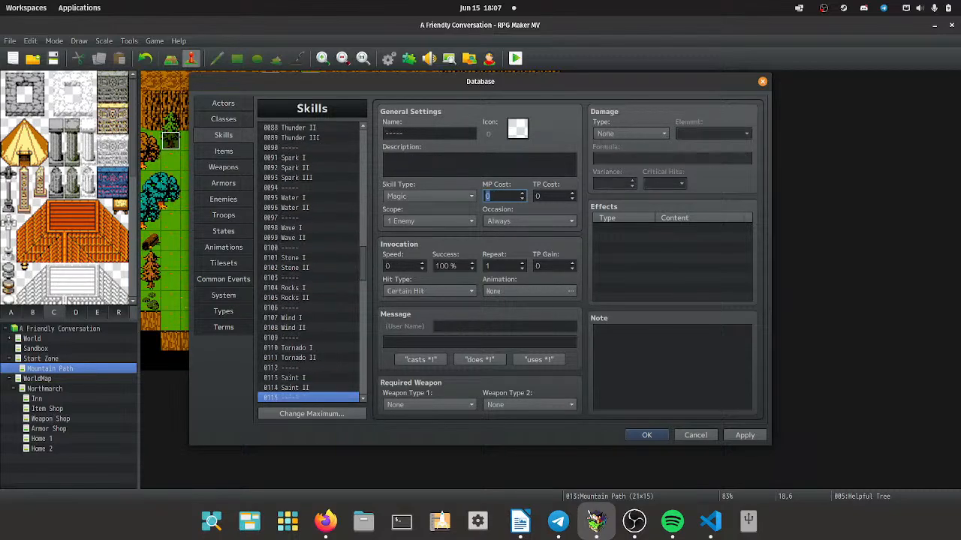
key("Down")
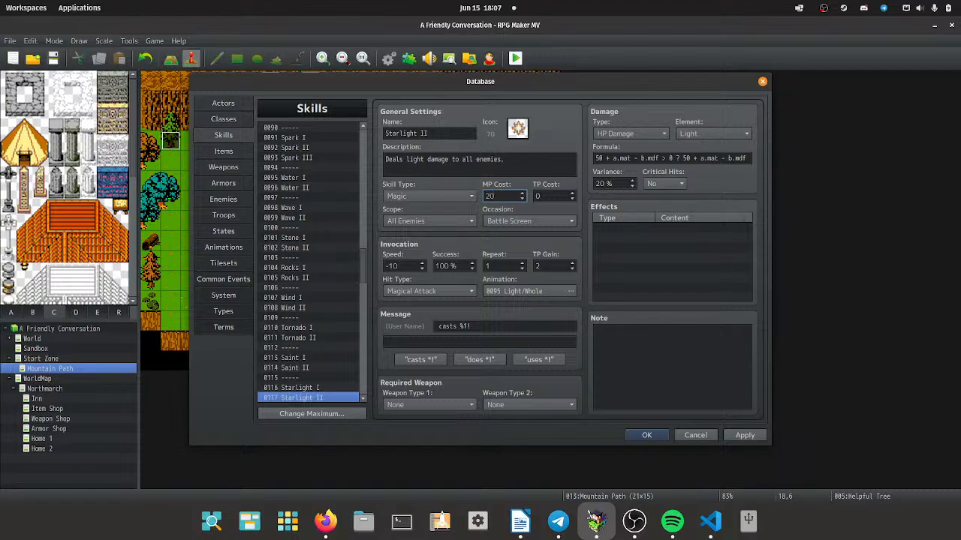
key("Down")
Revise the MP costs of the dark spells Shade I, Shade II and Darkness I, and set Darkness II to 20.
key("Down")
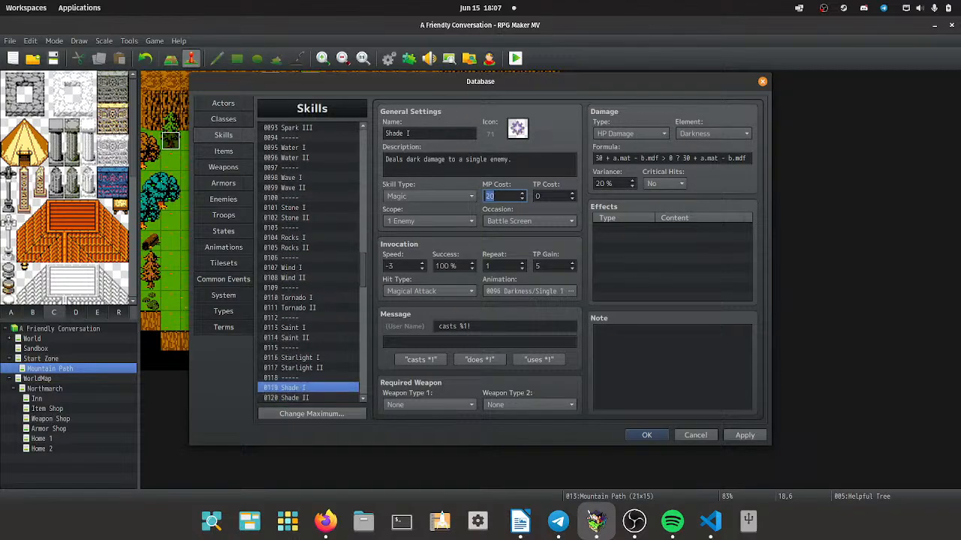
key("Down")
key("Down")
key("Down")
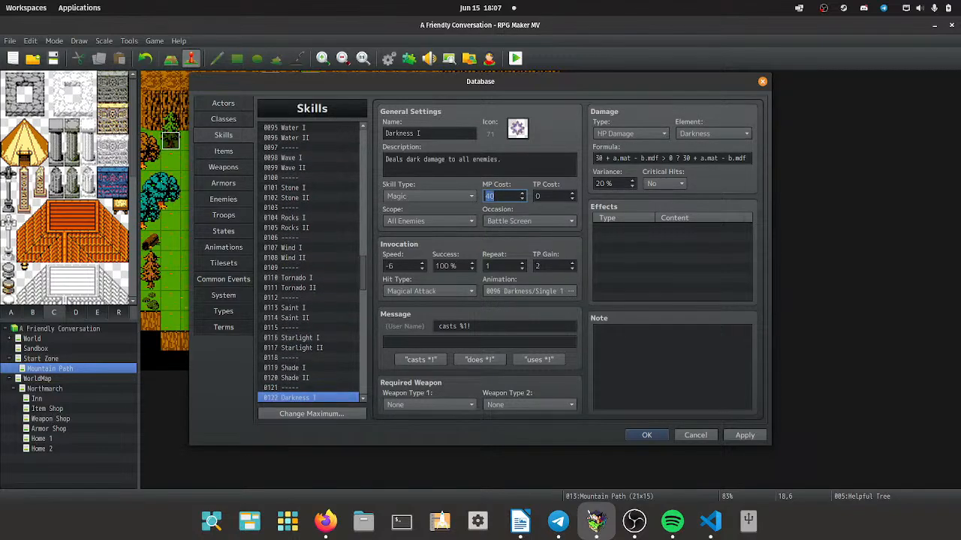
key("Down")
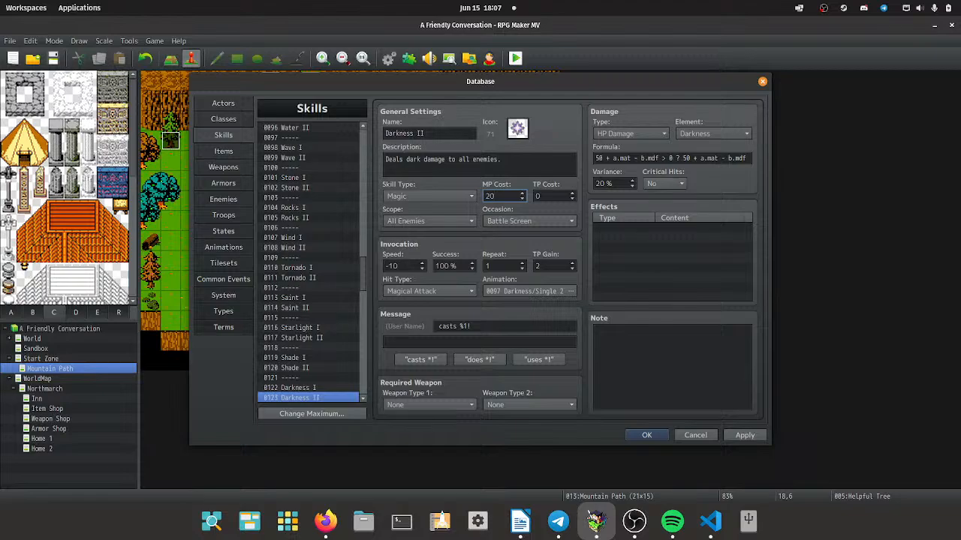
key("Down")
Revise the MP costs of Burst I, Burst II and Nuclear I, and set the MP cost of Nuclear II to 20.
key("Down")
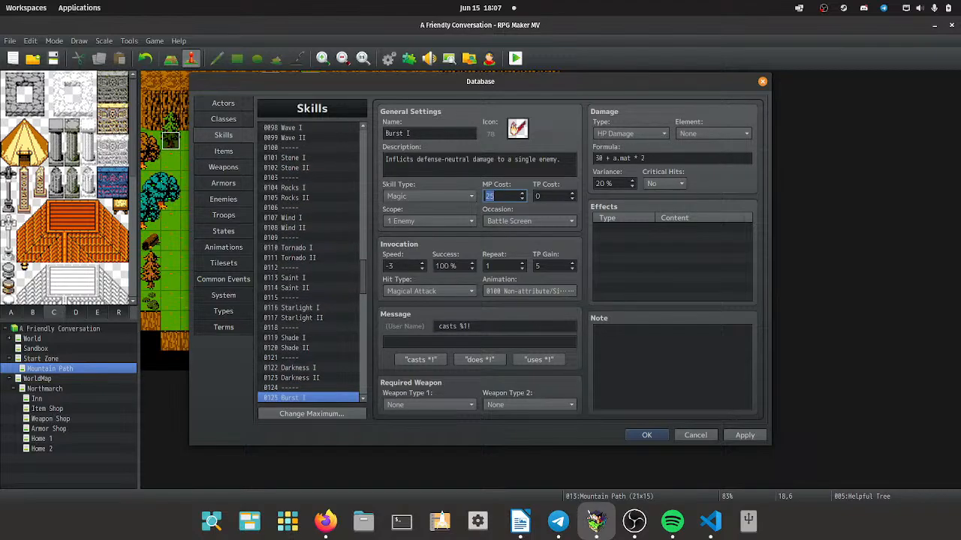
key("Down")
key("Down")
key("Down")
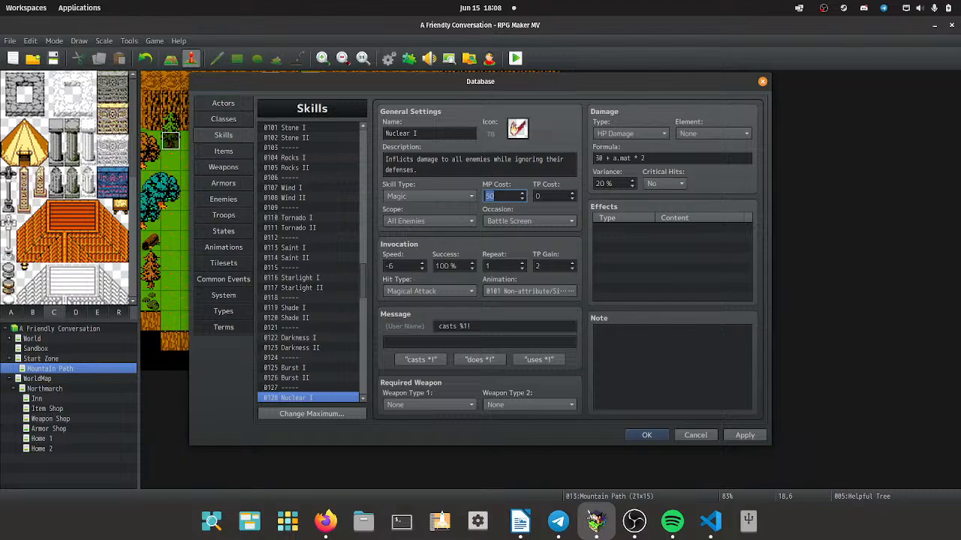
key("Down")
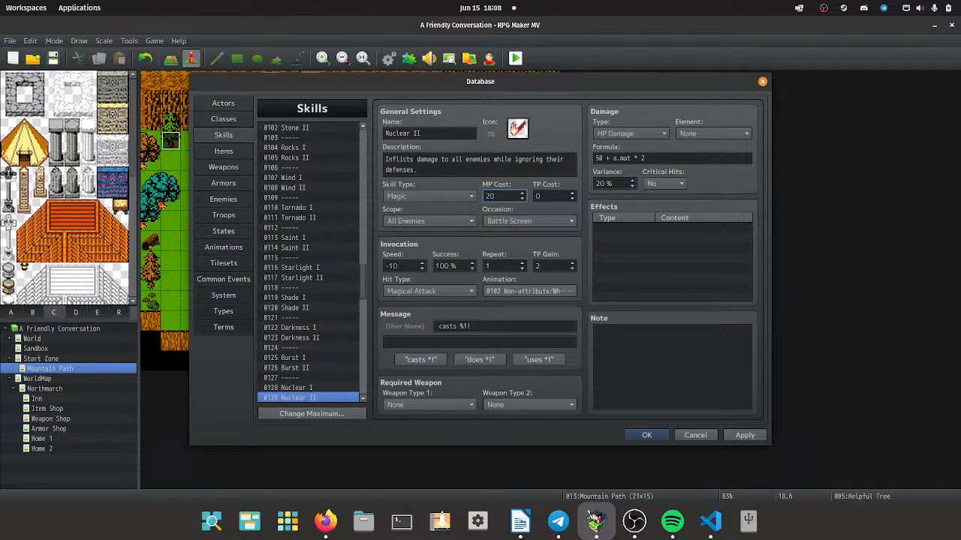
key("Down")
Review the MP and TP costs of the warrior skills from Strong Attack through Spin Crash.
key("Down")
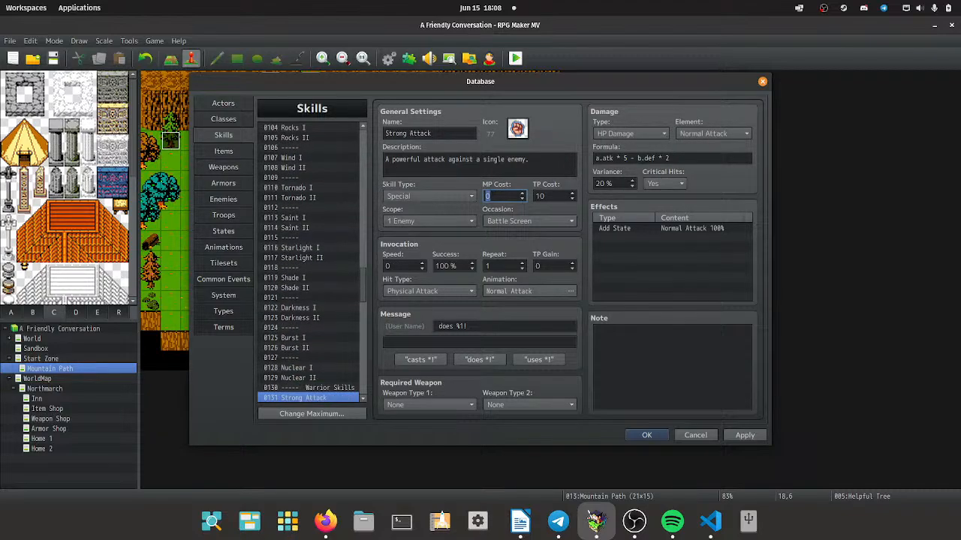
key("Down")
key("Down")
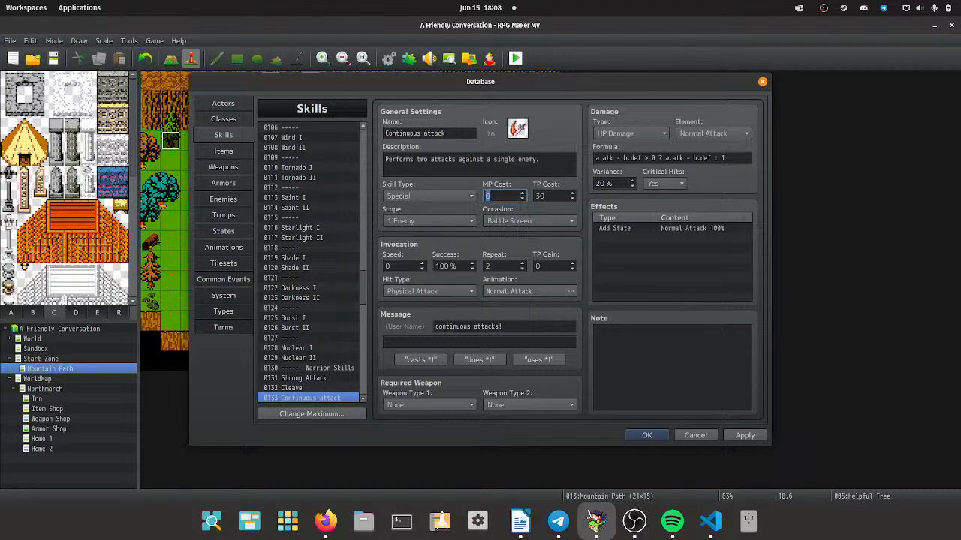
key("Down")
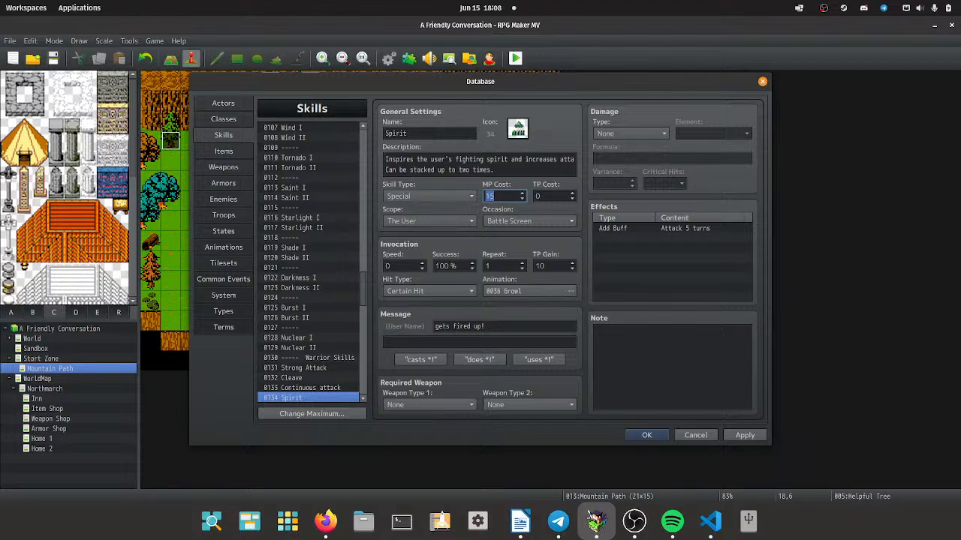
key("Down")
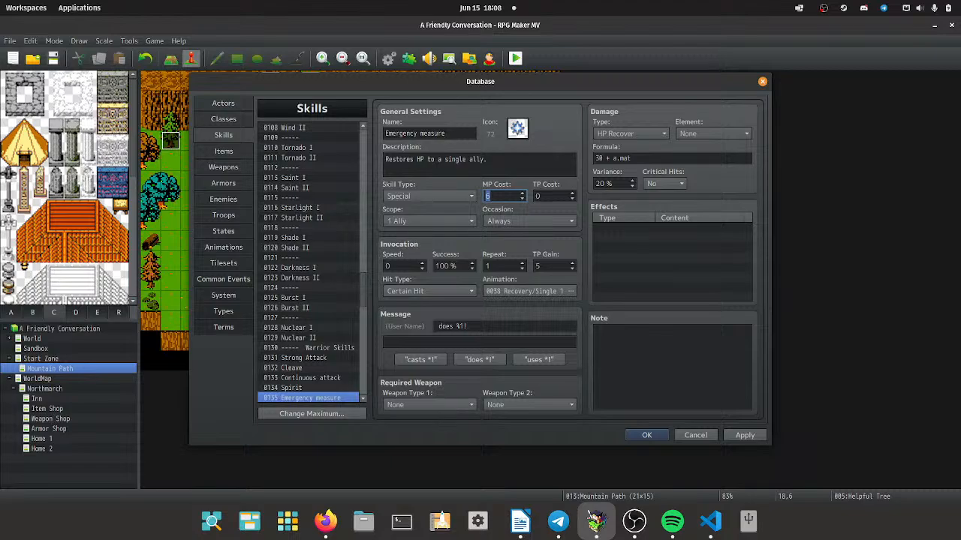
key("Down")
key("Down")
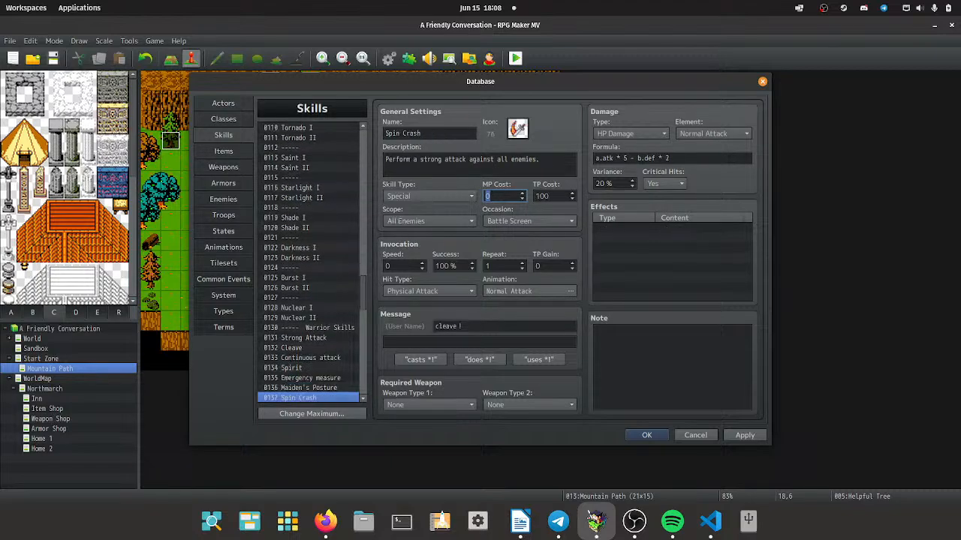
Review the MP and TP costs of the priest and wizard skills from Magic Barrier through Meteor, plus the neighbouring Fire Weapon.
key("Down")
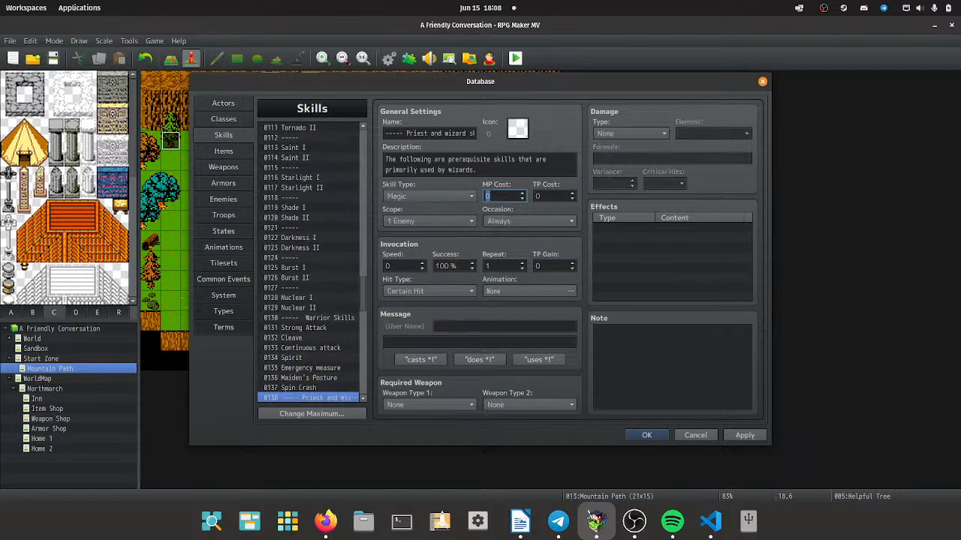
key("Down")
key("Down")
key("Down")
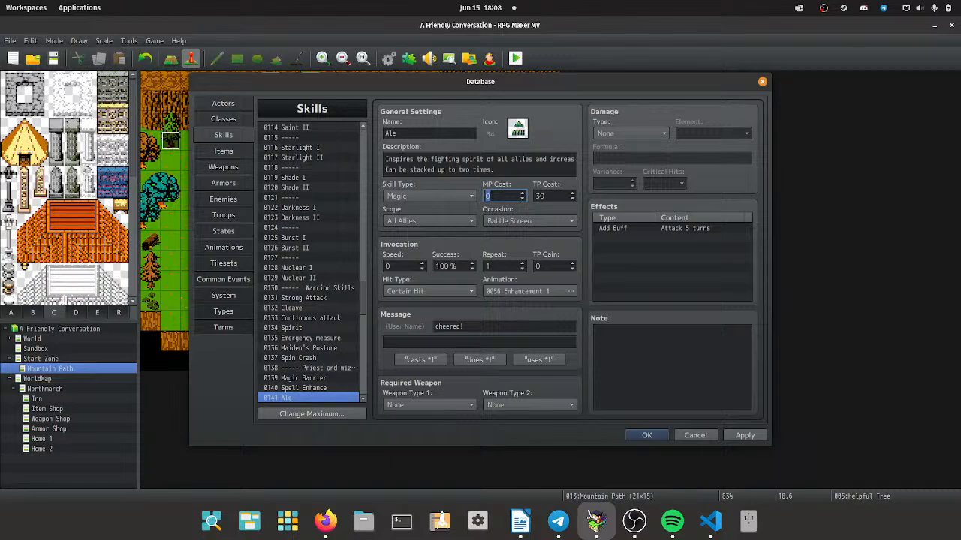
key("Down")
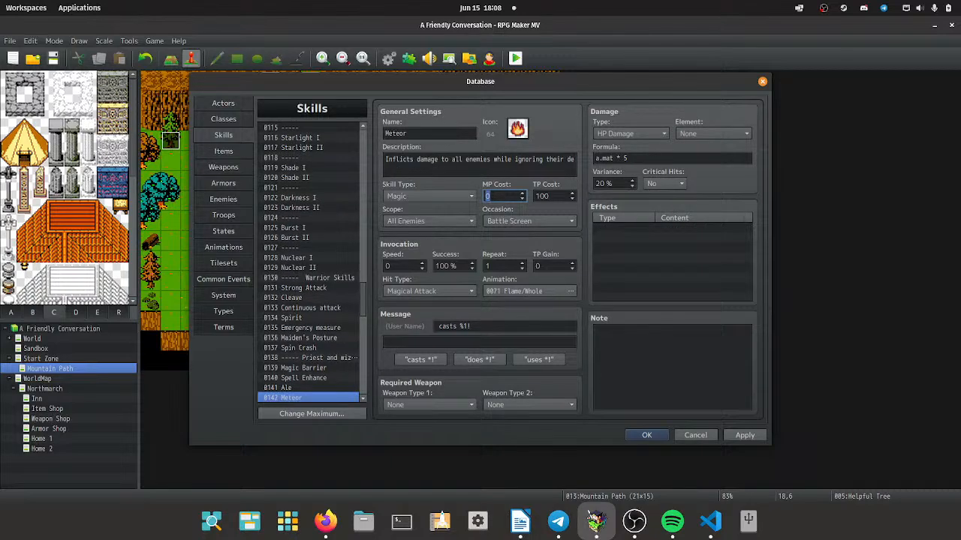
key("Up")
key("Up")
key("Up")
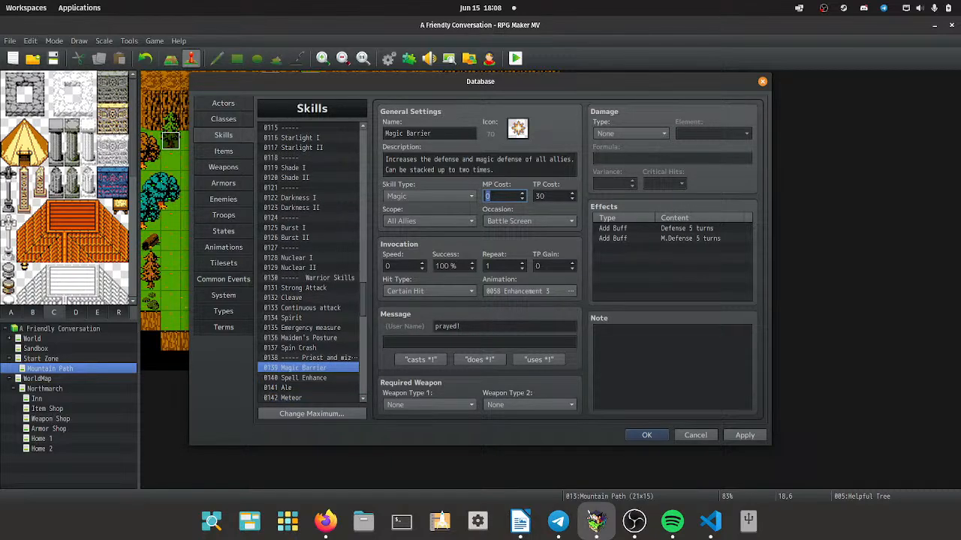
key("Up")
key("Up")
key("Down")
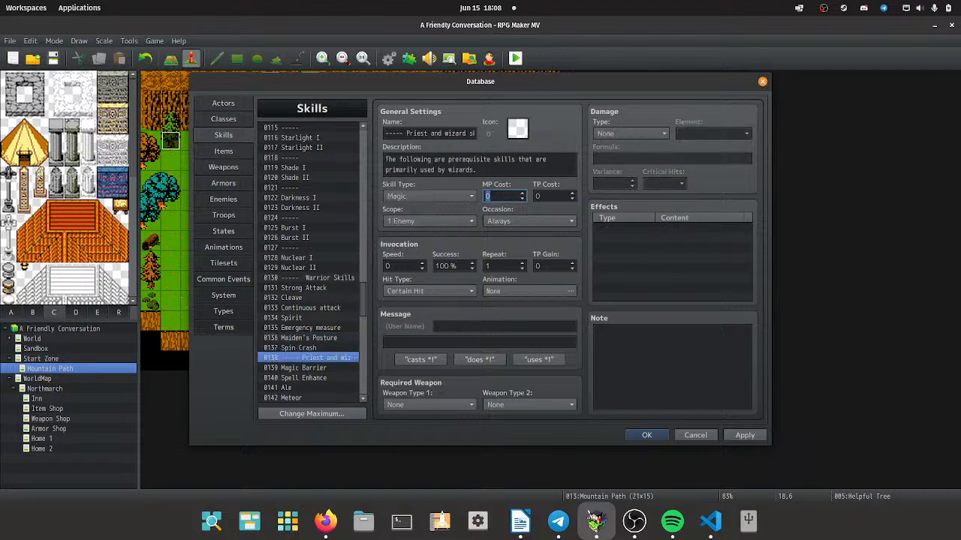
key("Down")
key("Down")
key("Down")
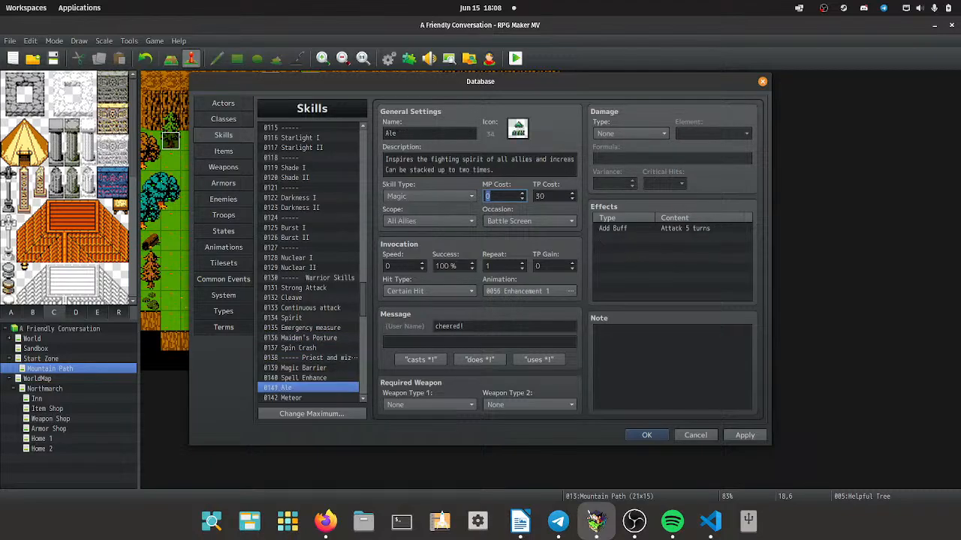
key("Down")
key("Down")
key("Down")
key("Up")
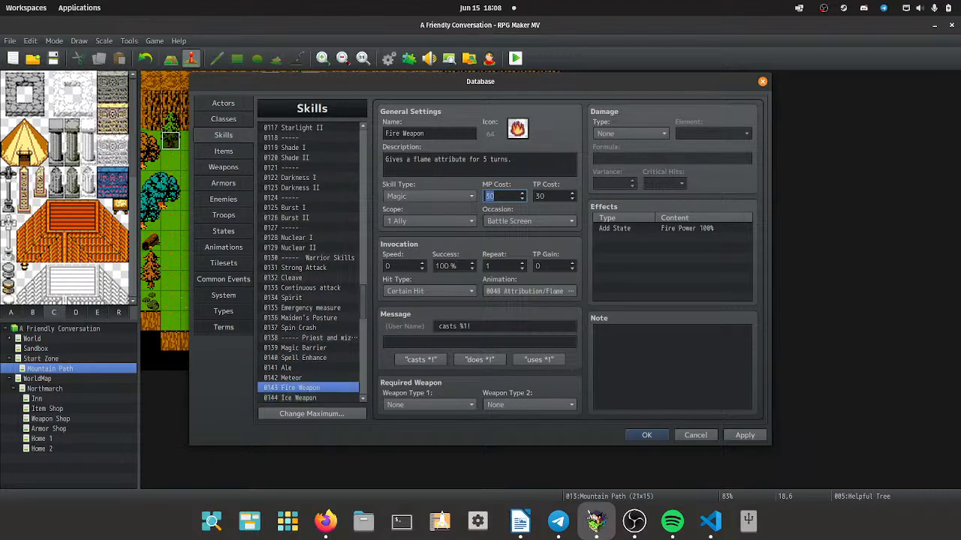
key("Down")
key("Up")
key("Down")
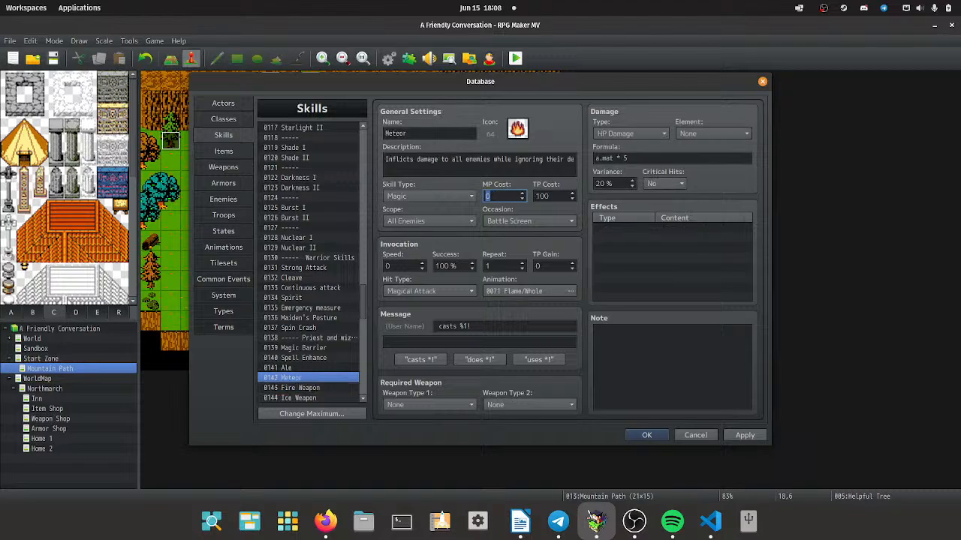
Review the MP and TP costs of the wizard skills from Fire Weapon through Magic Mirror.
key("Down")
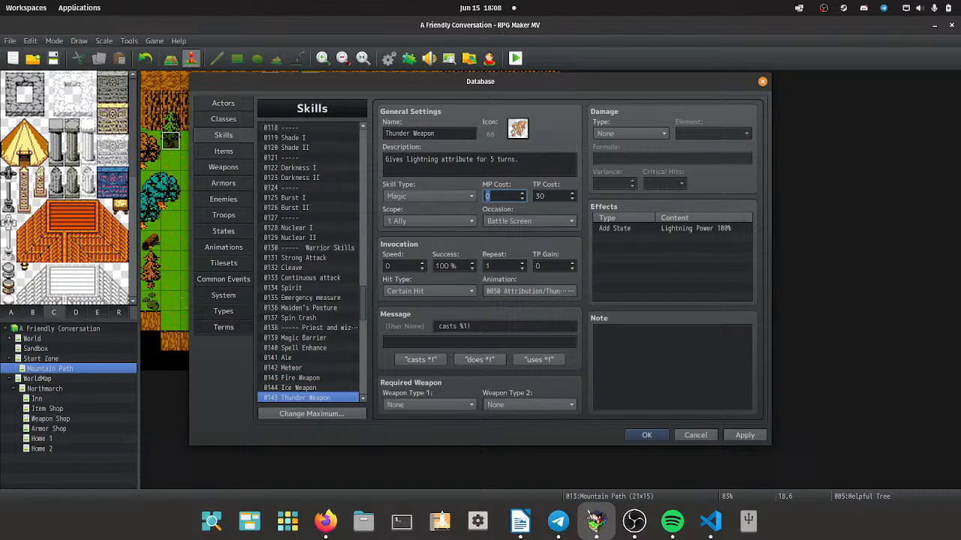
key("Up")
key("Up")
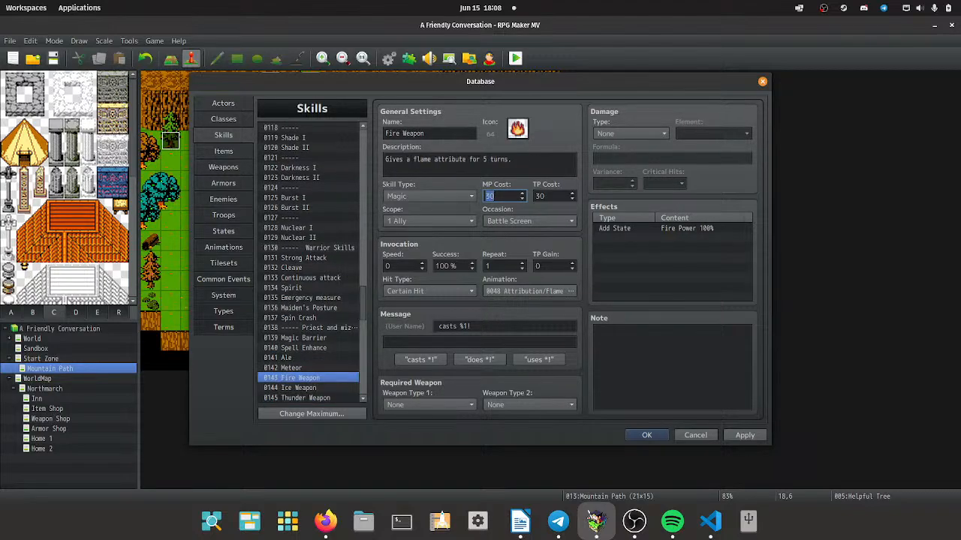
key("Down")
key("Down")
key("Down")
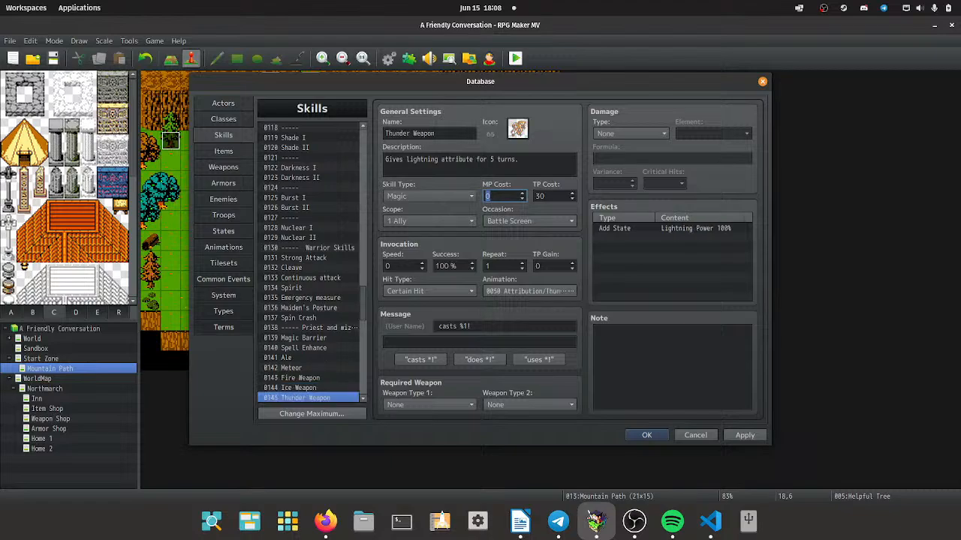
key("Down")
Review the MP and TP costs of the knightly skills from Protect through Disturbance Thrust.
key("Down")
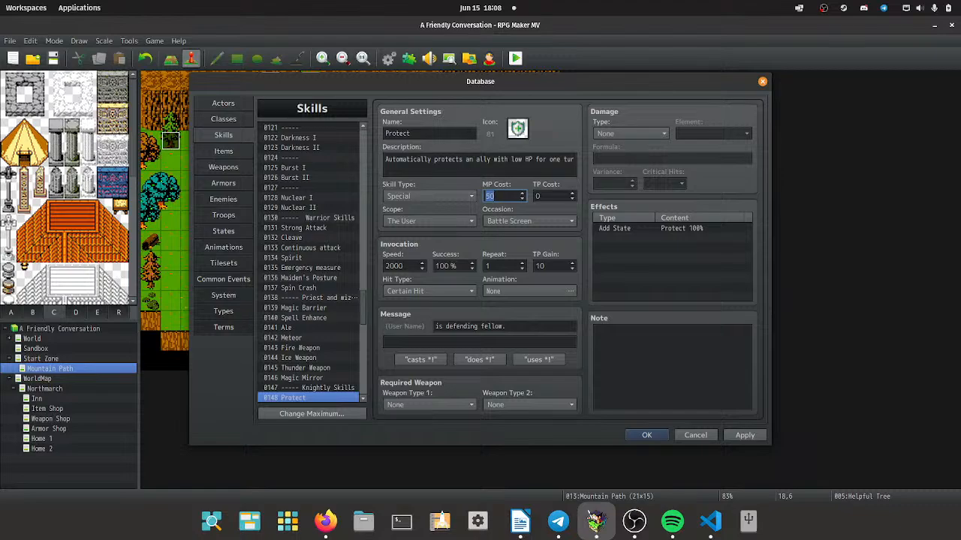
key("Down")
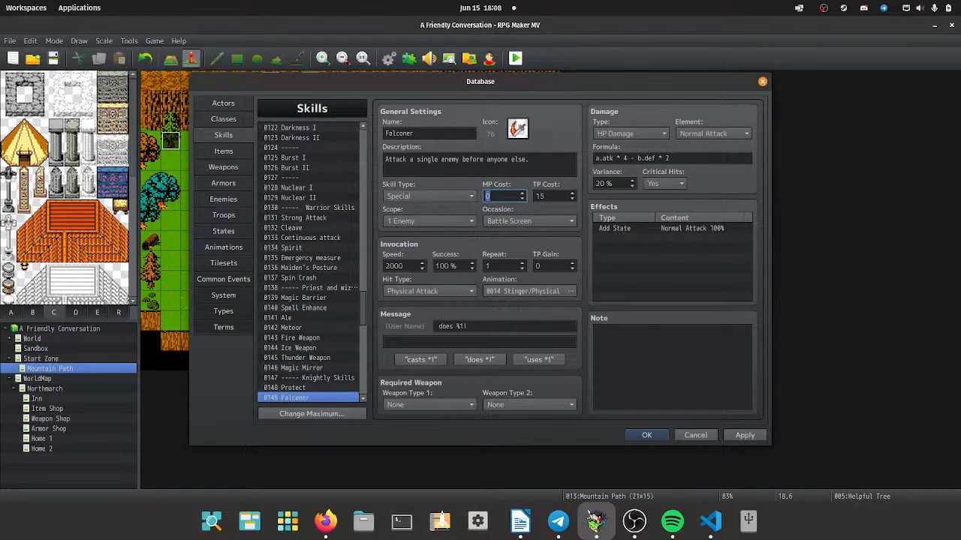
key("Down")
key("Down")
key("Down")
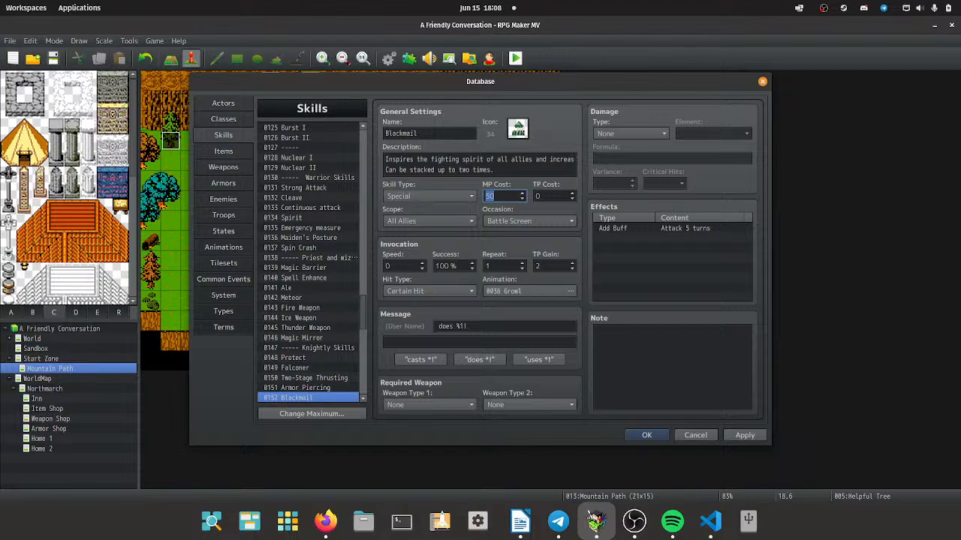
key("Down")
key("Down")
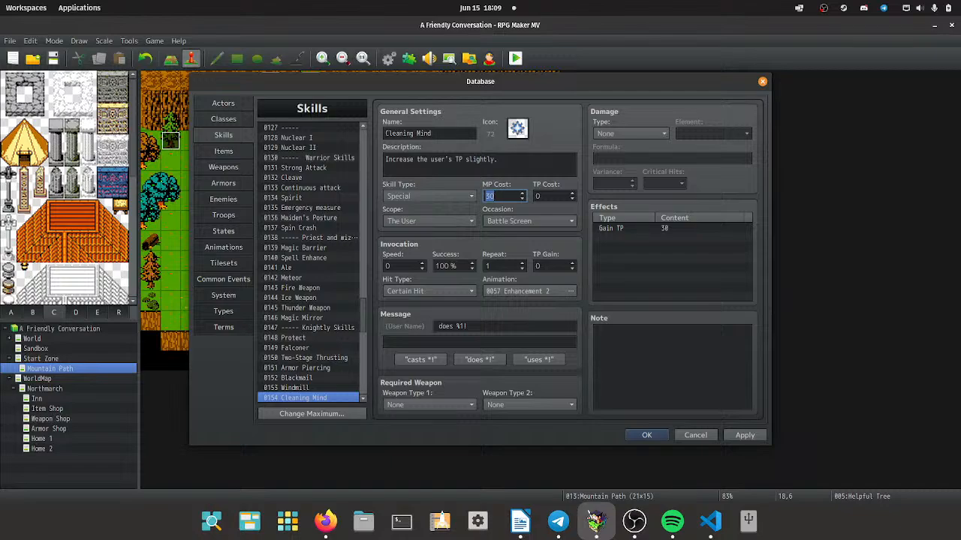
key("Down")
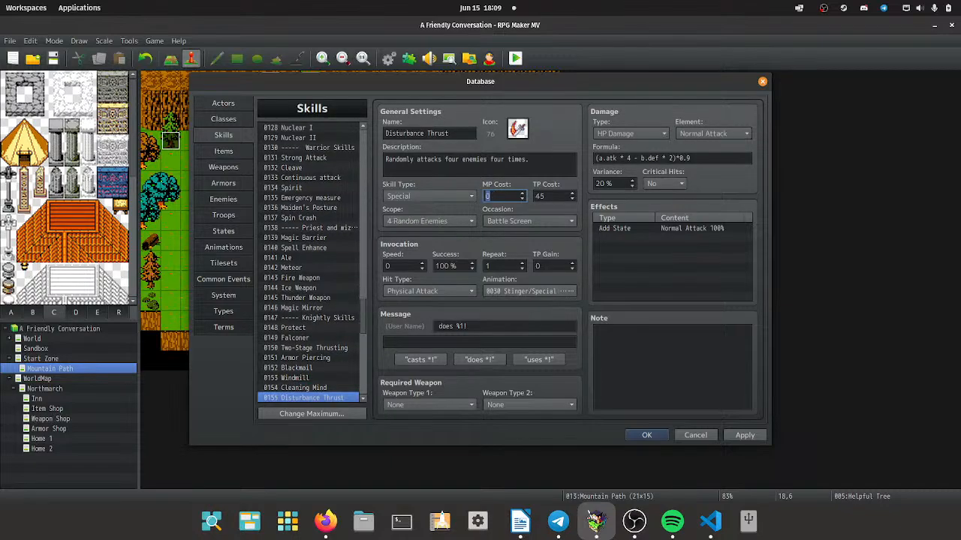
Review the MP and TP costs of the thievery skills from Blind through Hide.
key("Down")
key("Down")
key("Down")
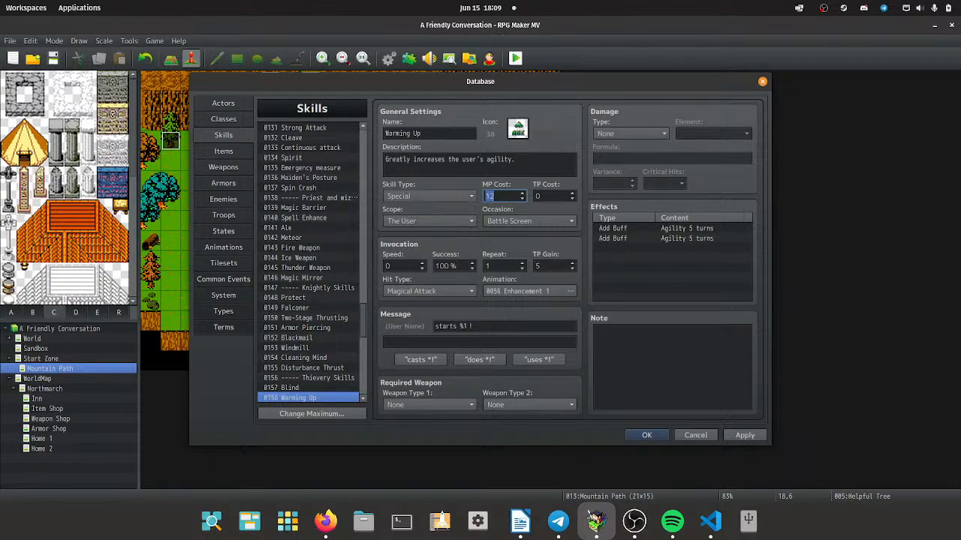
key("Down")
key("Down")
key("Down")
key("Down")
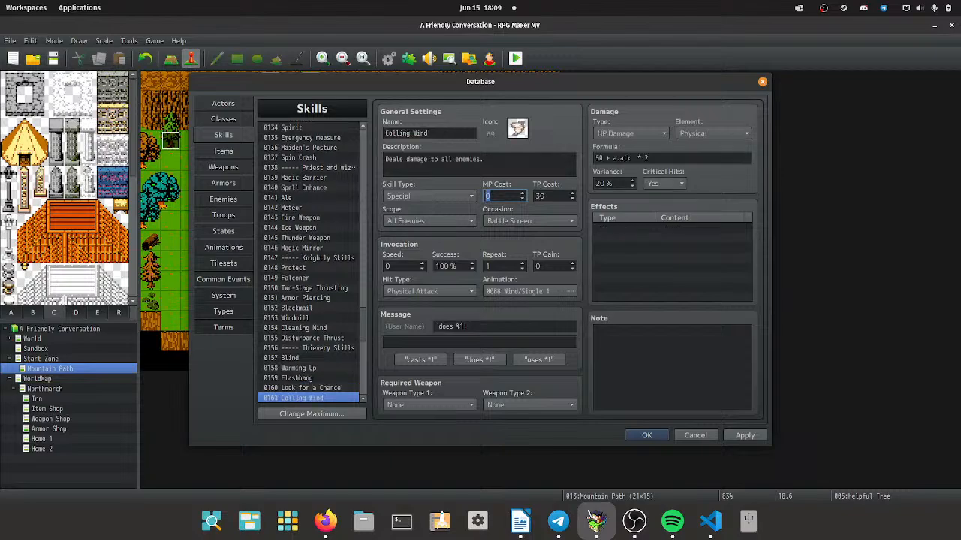
key("Down")
key("Down")
Review the MP and TP costs of the fighter's and hunter-type skills from Tripping Up through Rainshot.
key("Down")
key("Down")
key("Down")
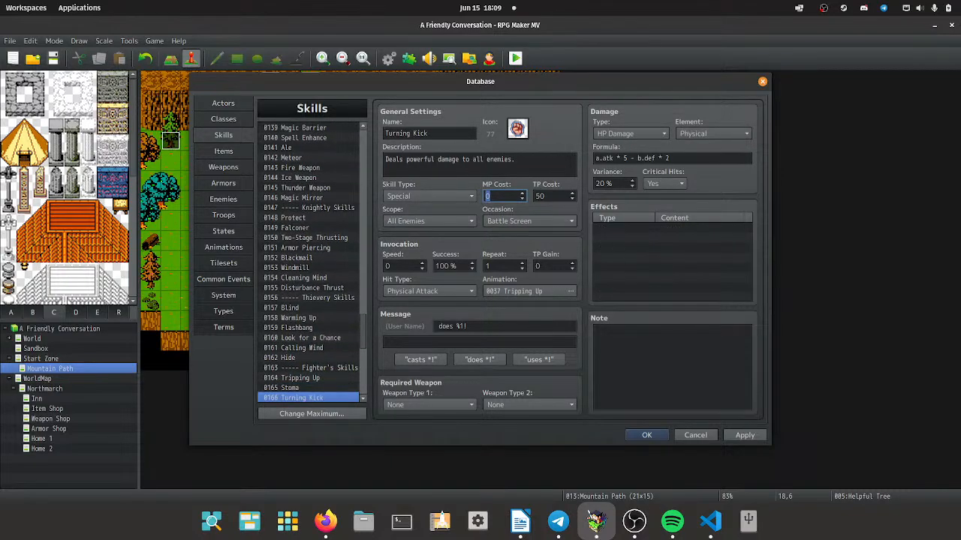
key("Down")
key("Down")
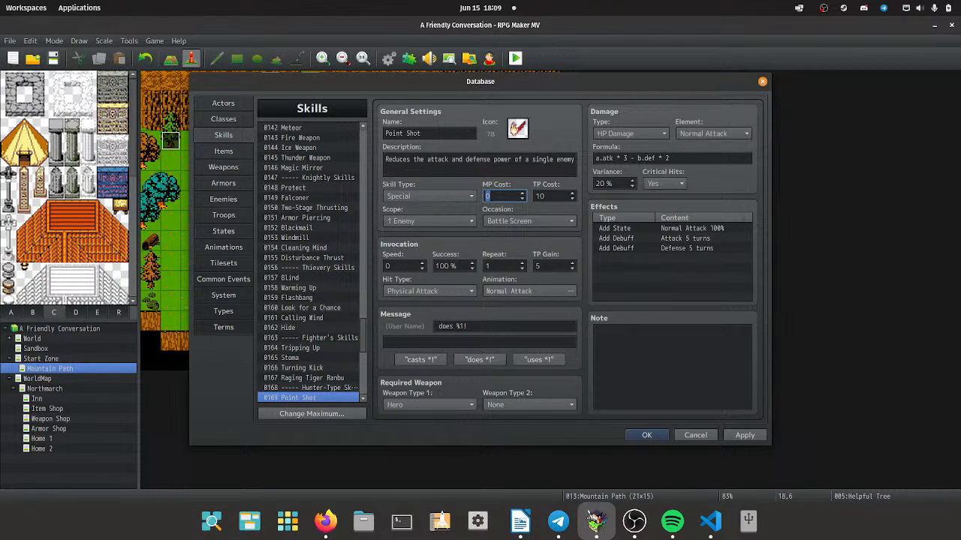
key("Down")
key("Down")
key("Down")
Check the second set of knightly skills, entries 0173 Protect through 0177 Blackmail, for repeats of the earlier ones.
key("Down")
key("Down")
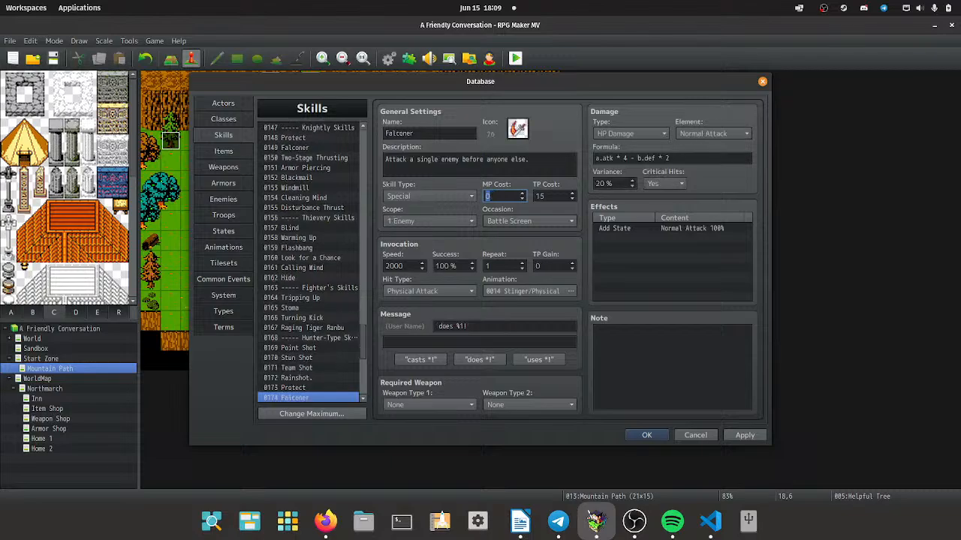
key("Up")
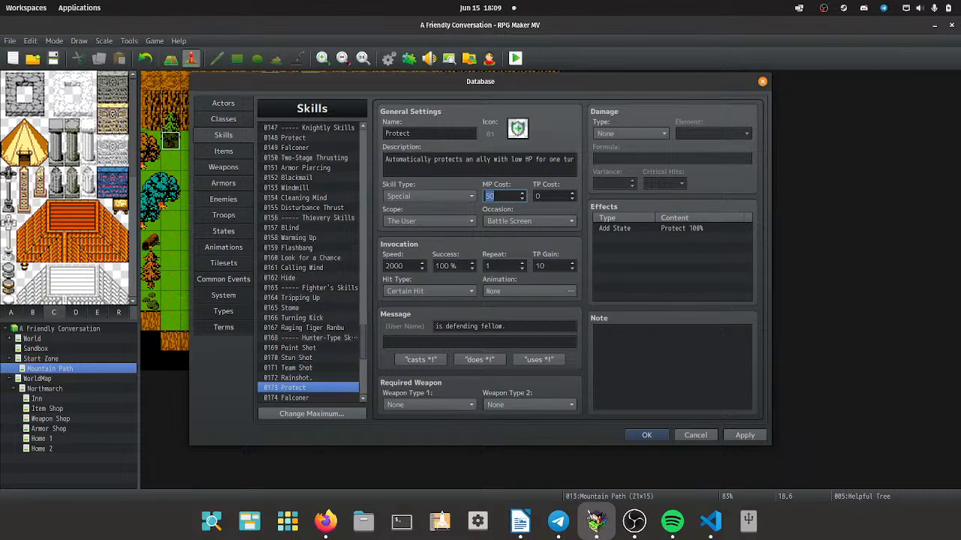
key("Down")
key("Down")
key("Down")
key("Down")
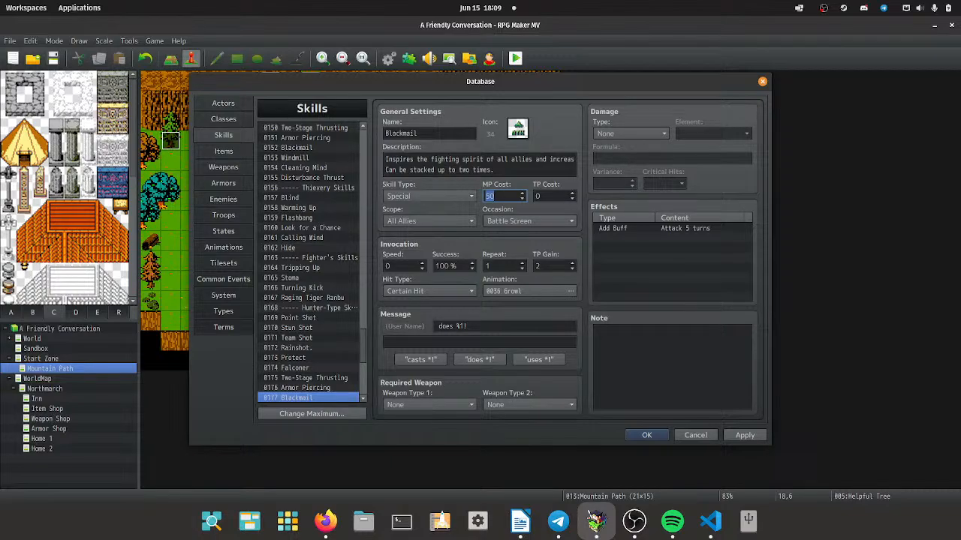
Compare the skill entries from 0173 to the end of the list with the earlier class skill sections.
scroll(311, 263, "up", 6)
scroll(312, 263, "down", 6)
scroll(312, 263, "down", 3)
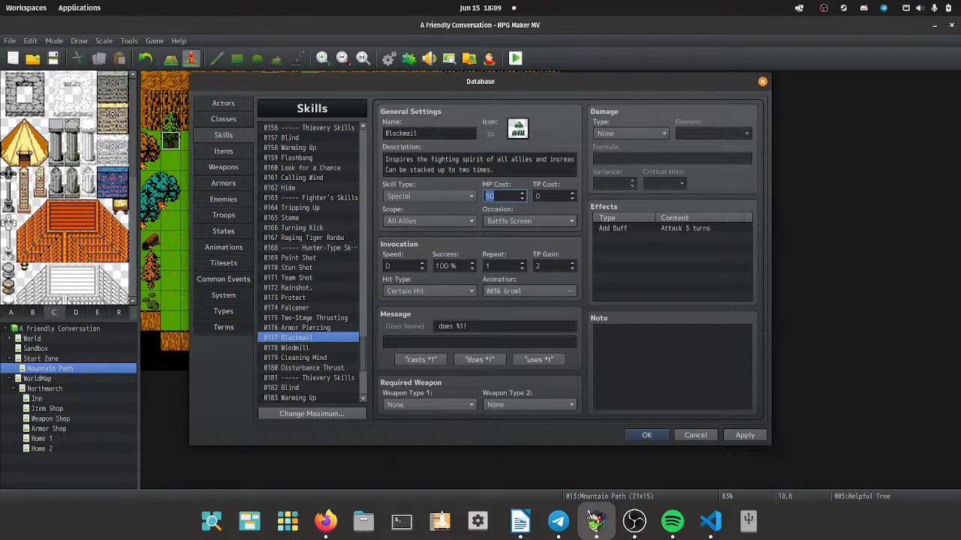
scroll(311, 262, "down", 2)
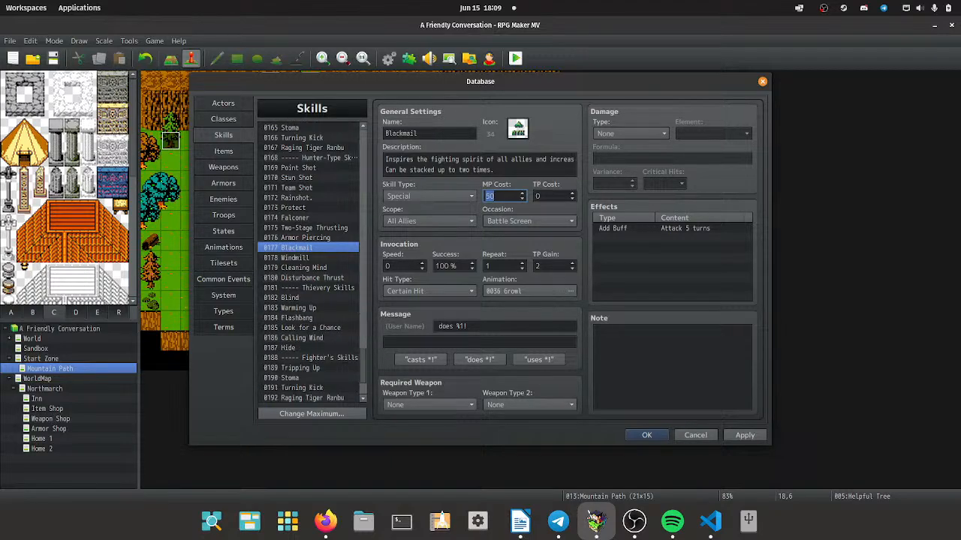
scroll(311, 262, "down", 3)
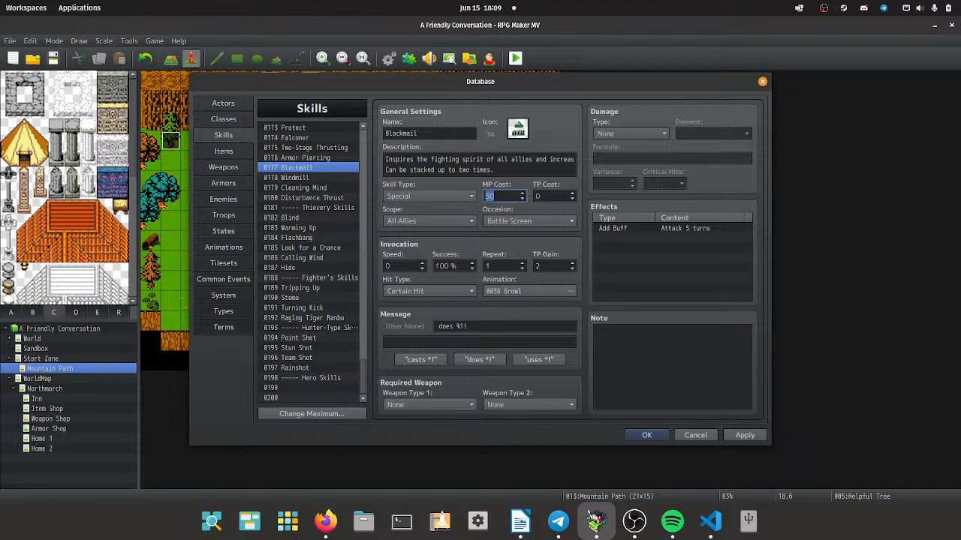
scroll(311, 263, "up", 15)
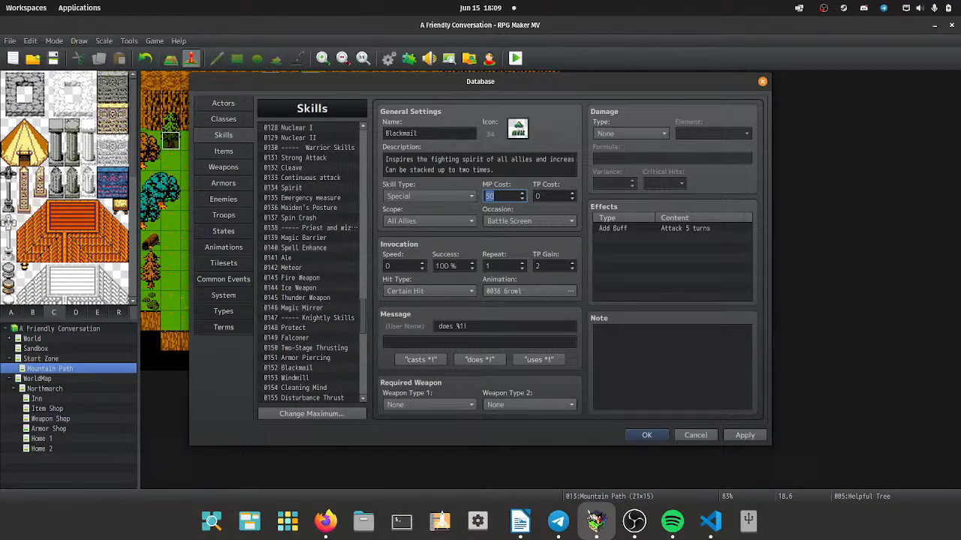
scroll(316, 263, "down", 2)
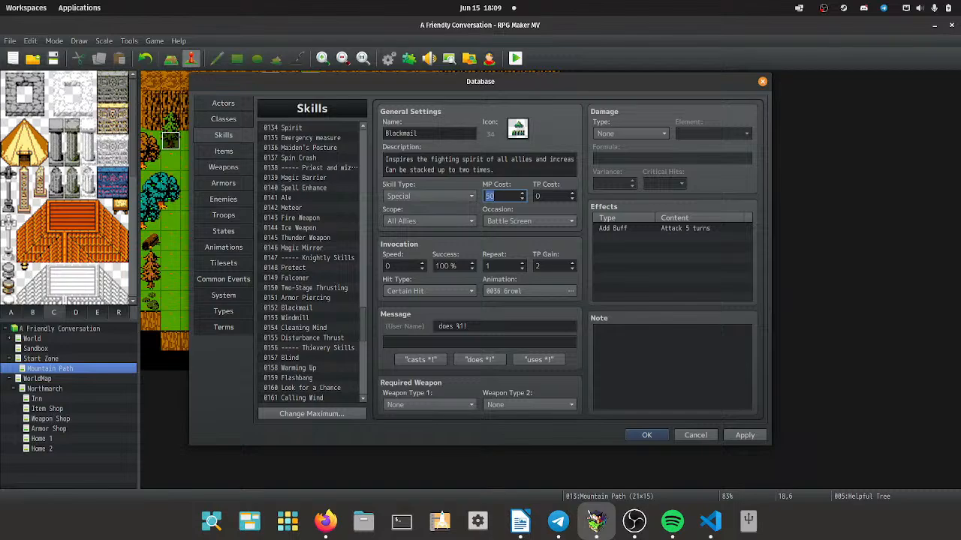
scroll(312, 263, "down", 1)
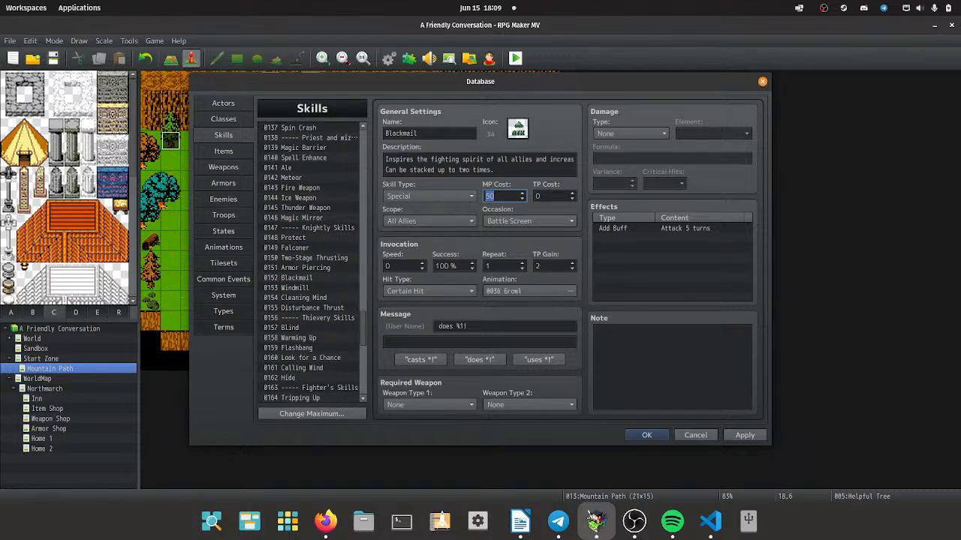
scroll(315, 262, "down", 1)
scroll(312, 328, "down", 1)
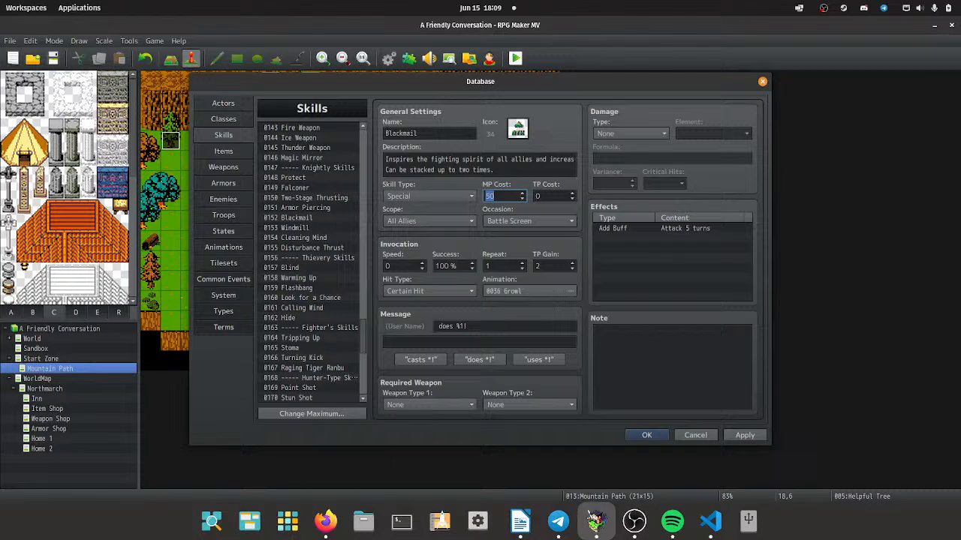
Select the Fighter's Skills header at 0163 and check the surrounding class sections against the entries further down the list.
left_click(311, 327)
scroll(312, 328, "down", 2)
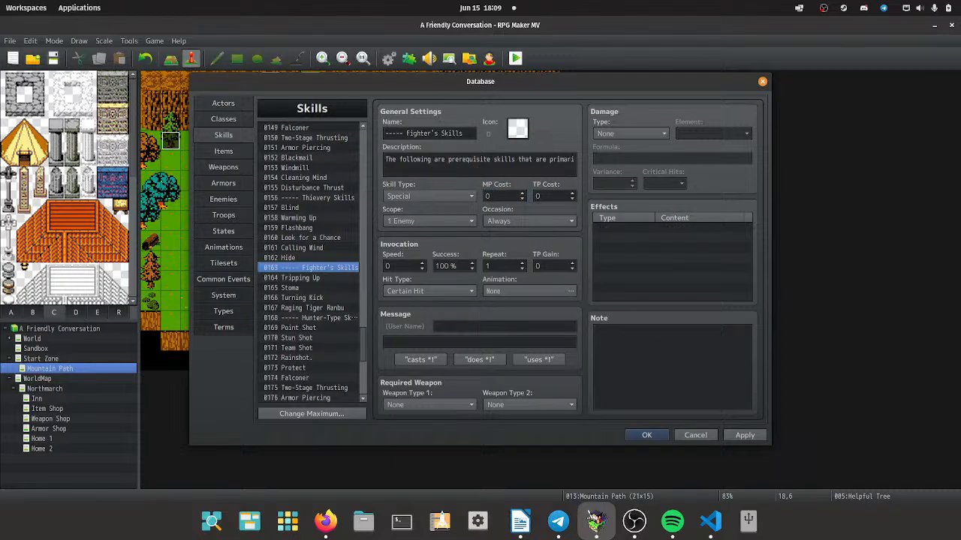
scroll(311, 263, "up", 10)
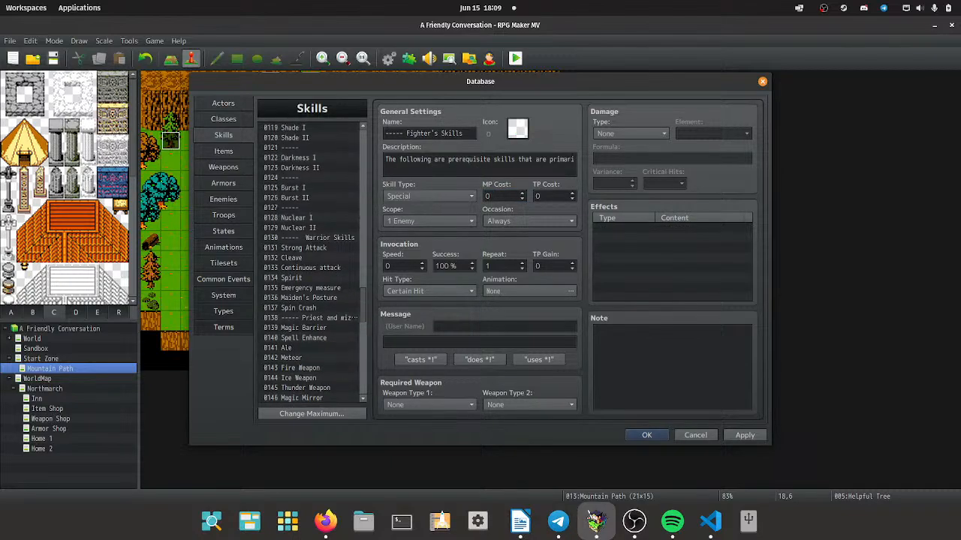
scroll(311, 263, "up", 7)
scroll(312, 263, "down", 13)
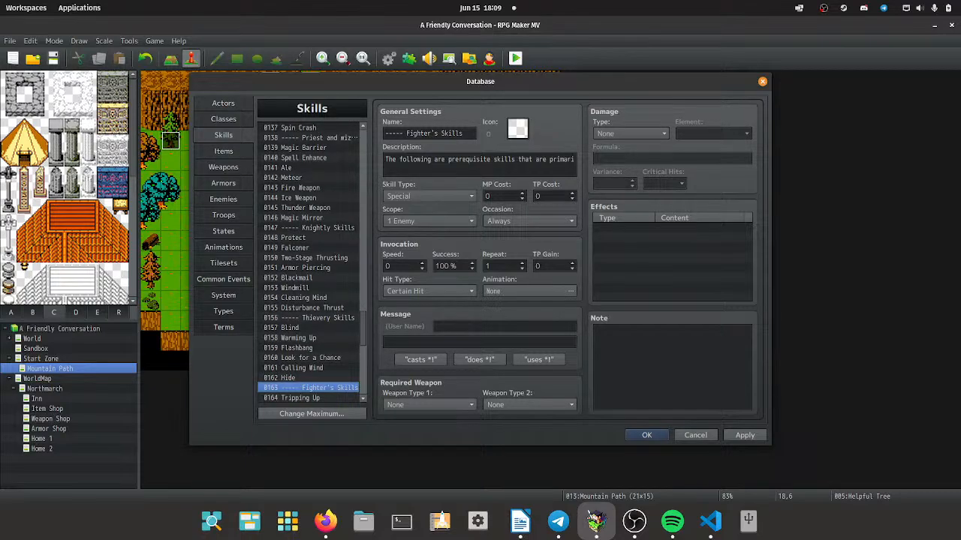
scroll(311, 263, "down", 8)
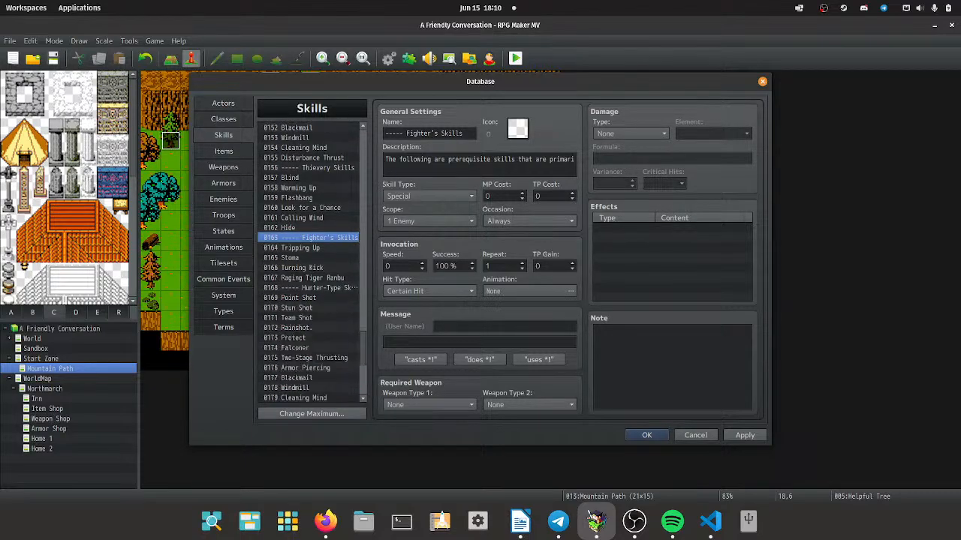
scroll(311, 263, "down", 1)
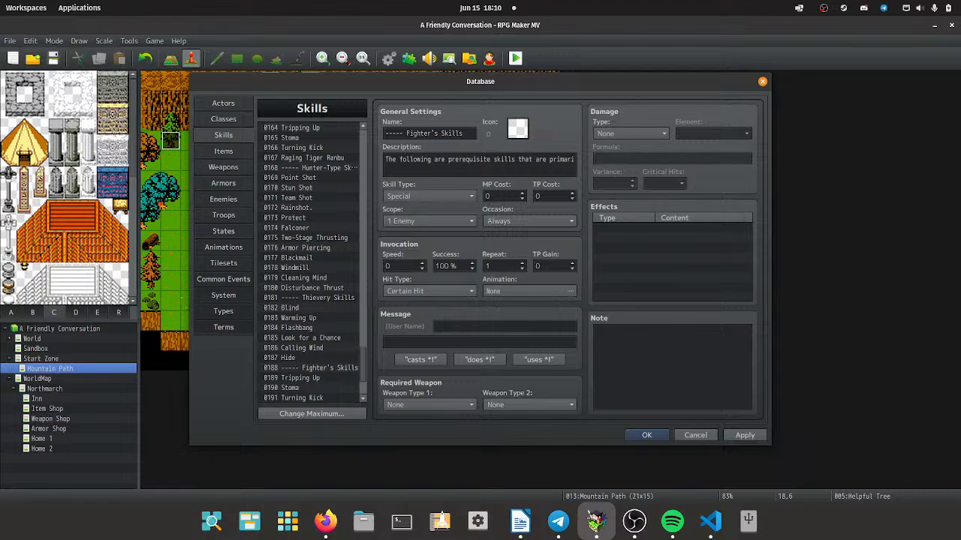
scroll(312, 263, "up", 7)
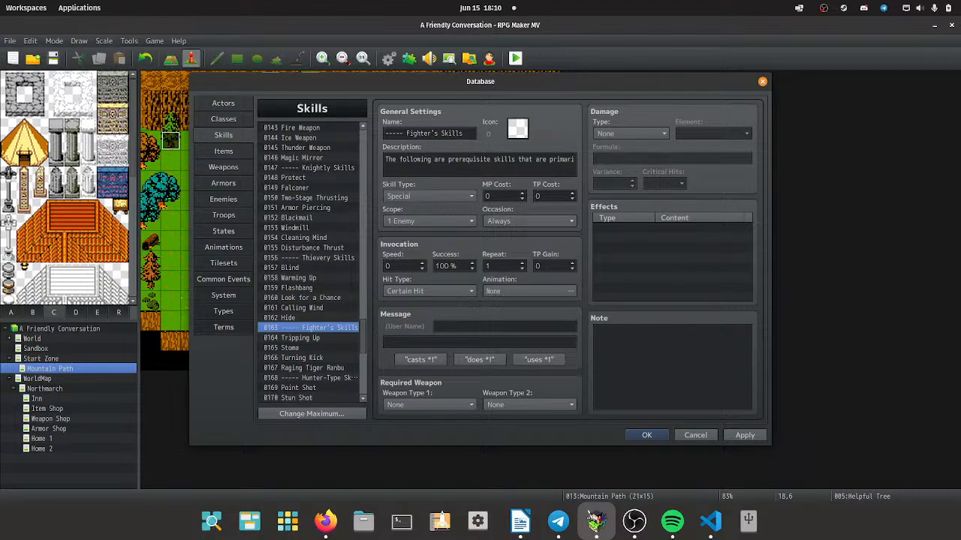
scroll(311, 263, "up", 2)
scroll(312, 263, "up", 3)
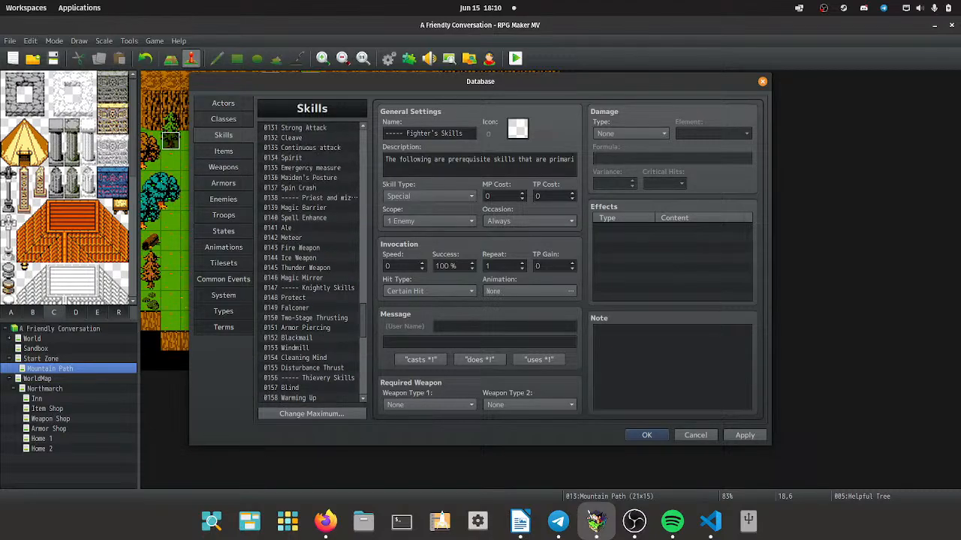
Clear the repeated fighter's and hunter-type skill entries from 0188 through 0197.
scroll(311, 262, "down", 10)
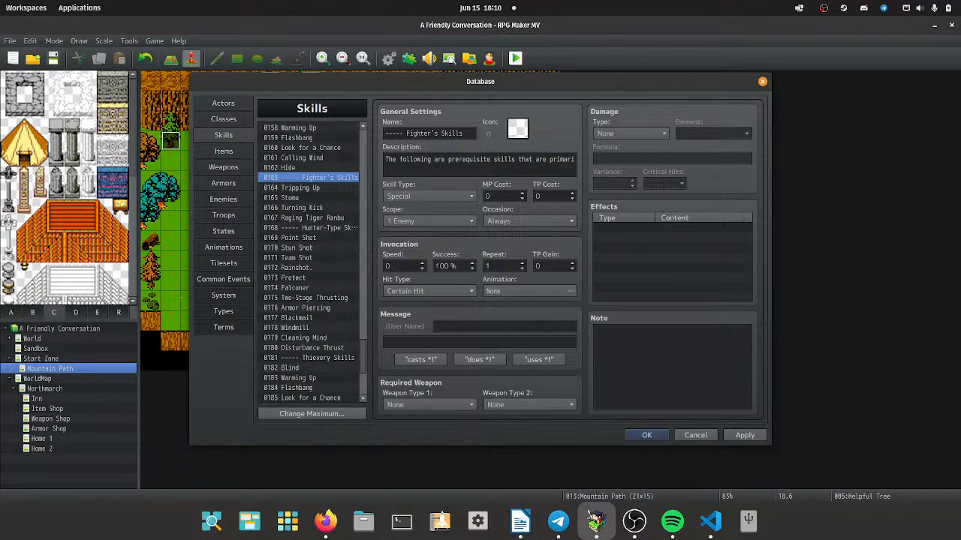
scroll(312, 263, "down", 2)
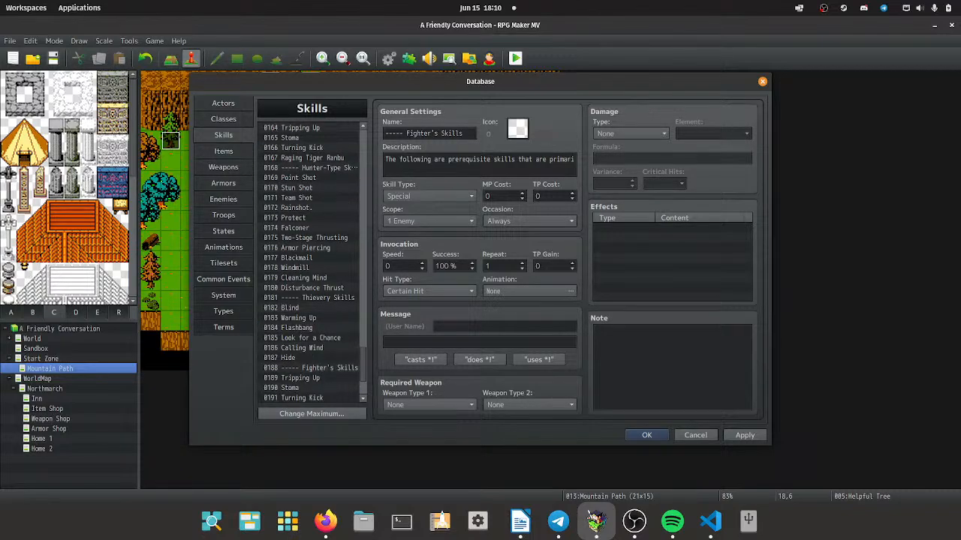
scroll(311, 263, "down", 2)
left_click(310, 308)
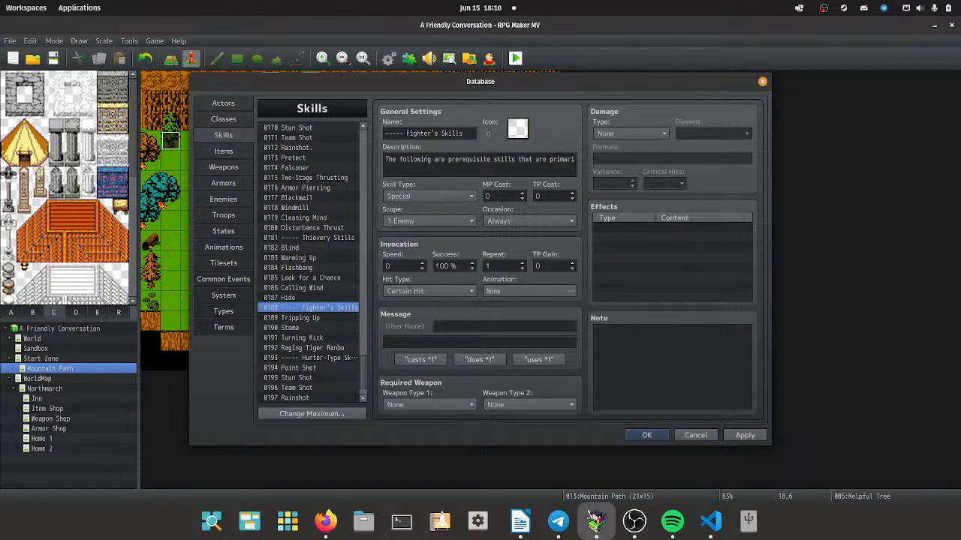
scroll(312, 262, "down", 1)
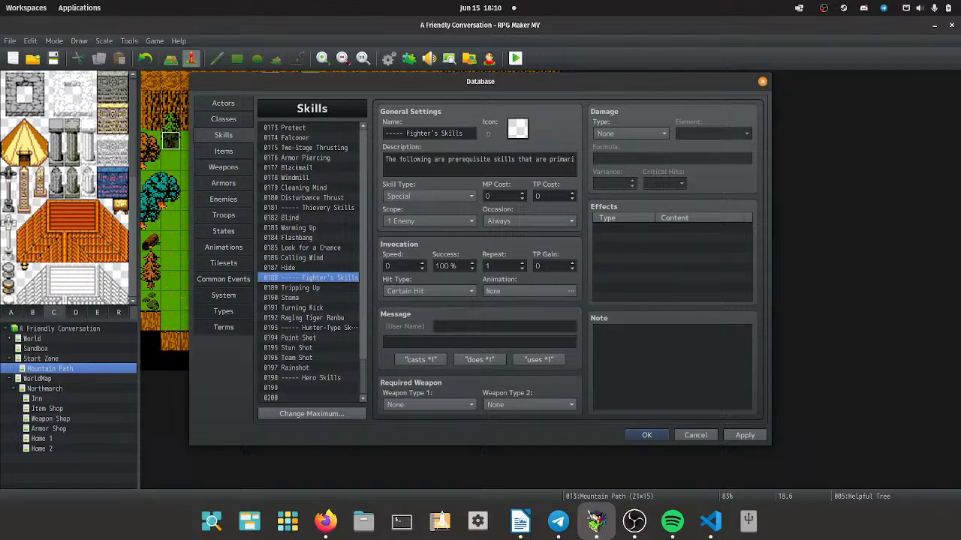
left_click(310, 367, "shift")
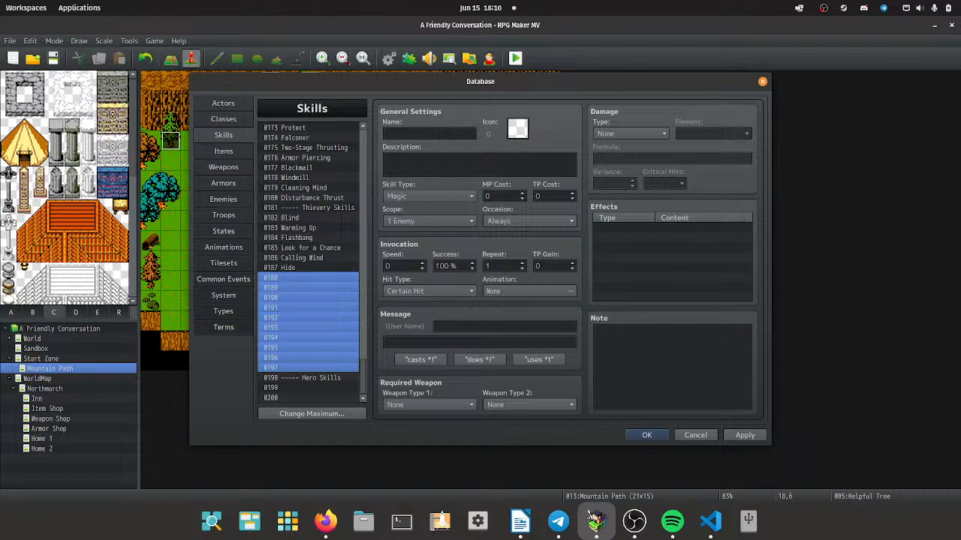
Copy the "----- Hero Skills" header from entry 0198 into the empty entry 0188.
left_click(308, 378)
left_click(308, 278)
key("ctrl+v")
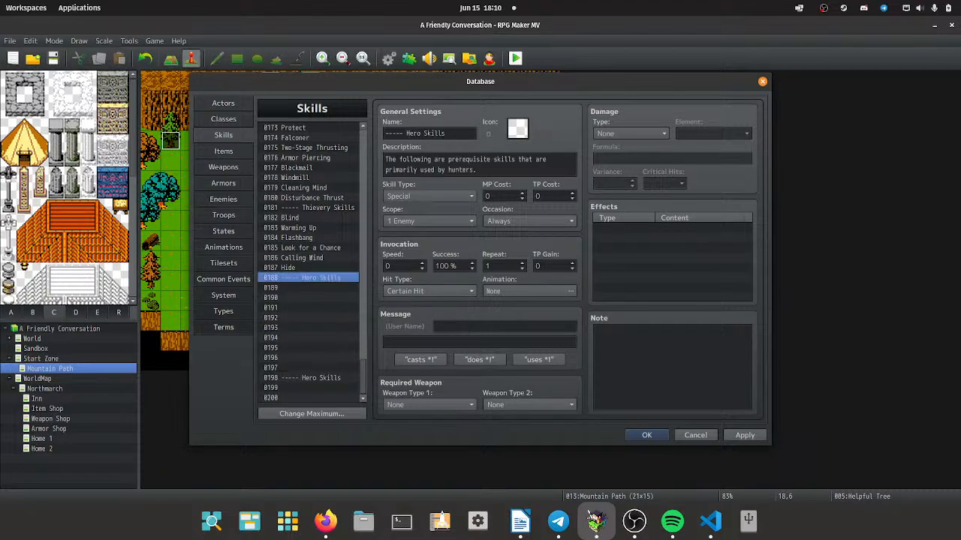
Clear the duplicate "----- Hero Skills" header from entry 0198 and apply the database changes.
left_click(308, 377)
key("Delete")
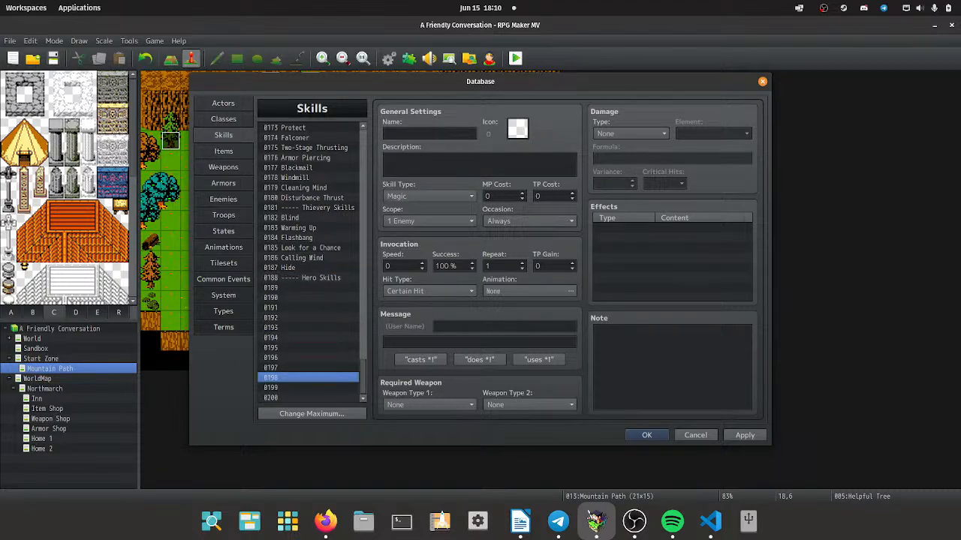
left_click(744, 436)
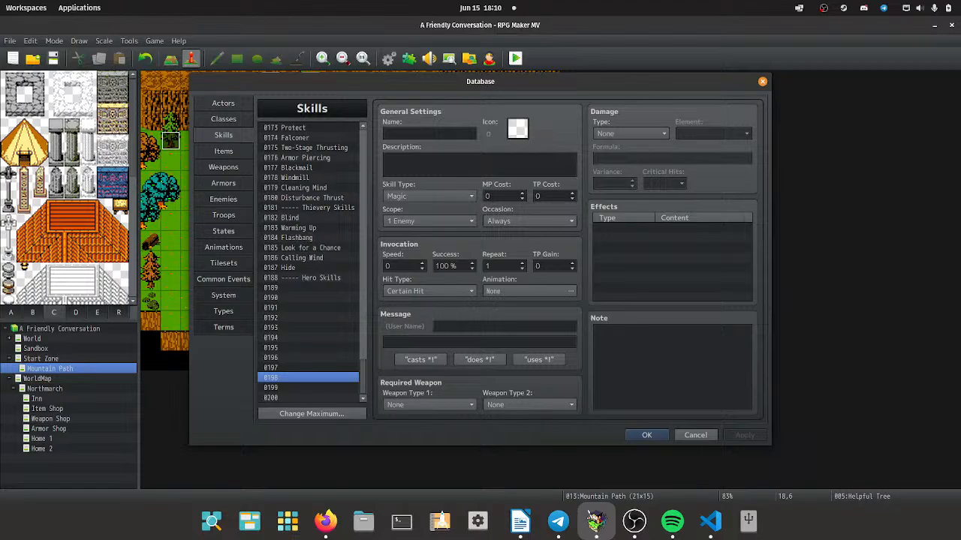
Check the settings of thievery skills 0182 Blind through 0186 Calling Wind, and close the database with its changes accepted.
left_click(308, 227)
left_click(308, 217)
left_click(307, 237)
left_click(308, 248)
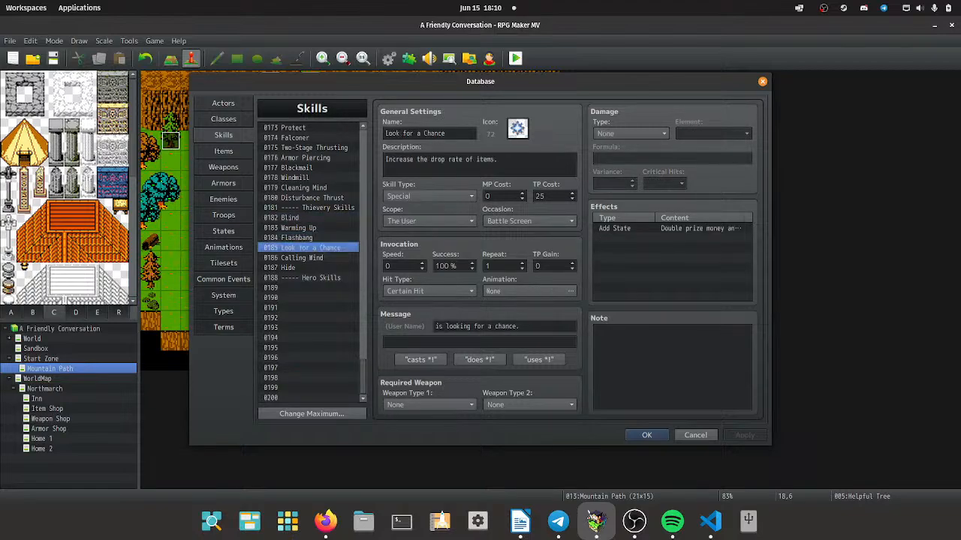
left_click(307, 258)
left_click(646, 435)
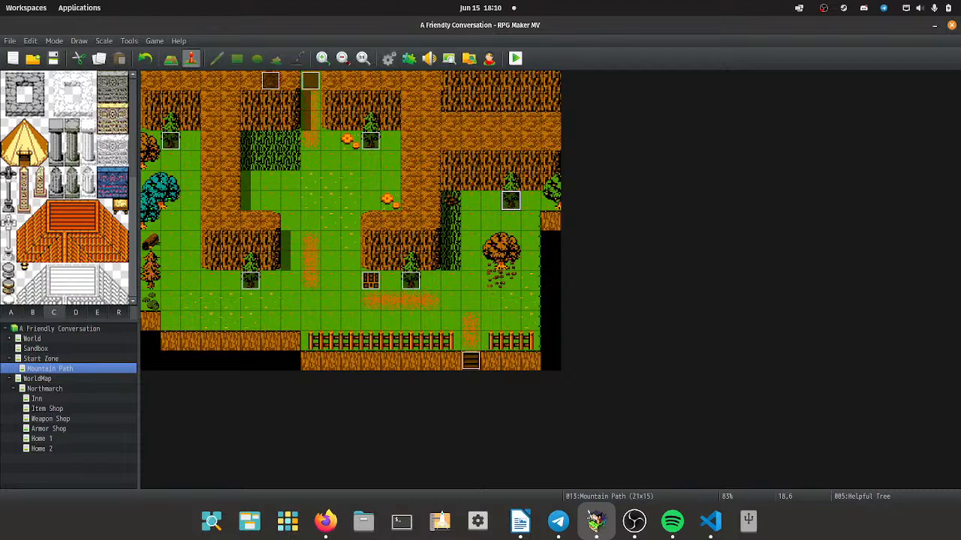
Reopen the database and review the armor entries from Robe of the Wise through the bucklers, plus the Mithril Flail, Bardiche and Knife weapons.
left_click(388, 57)
left_click(223, 183)
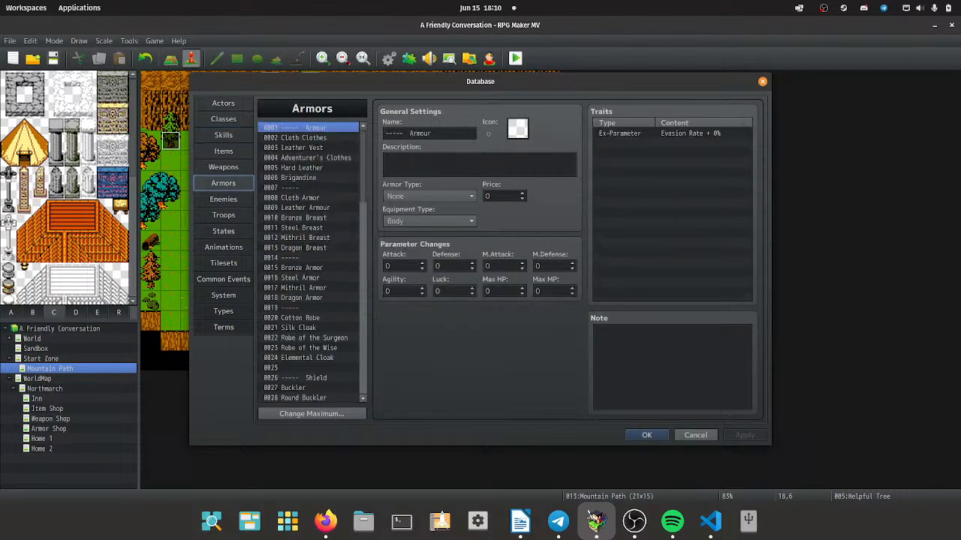
scroll(311, 263, "down", 5)
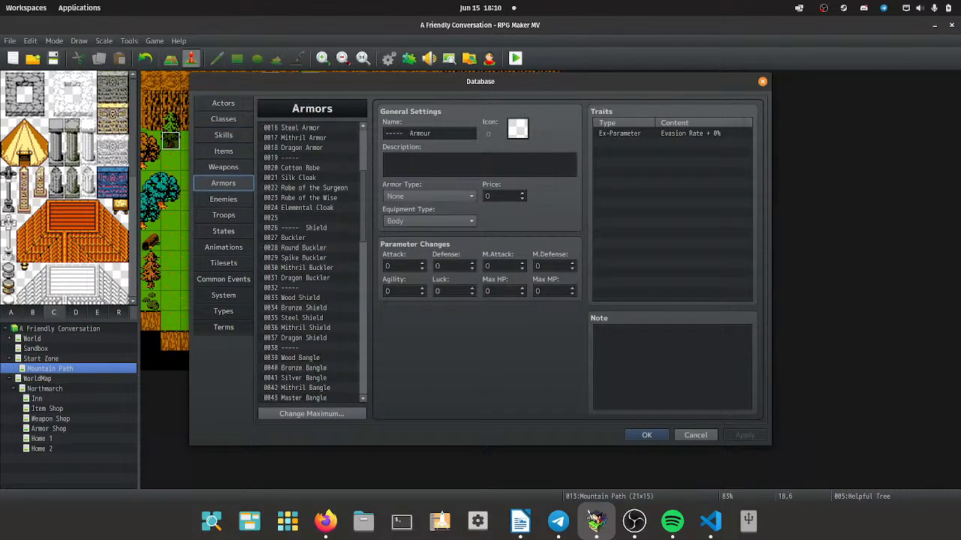
left_click(308, 198)
left_click(308, 207)
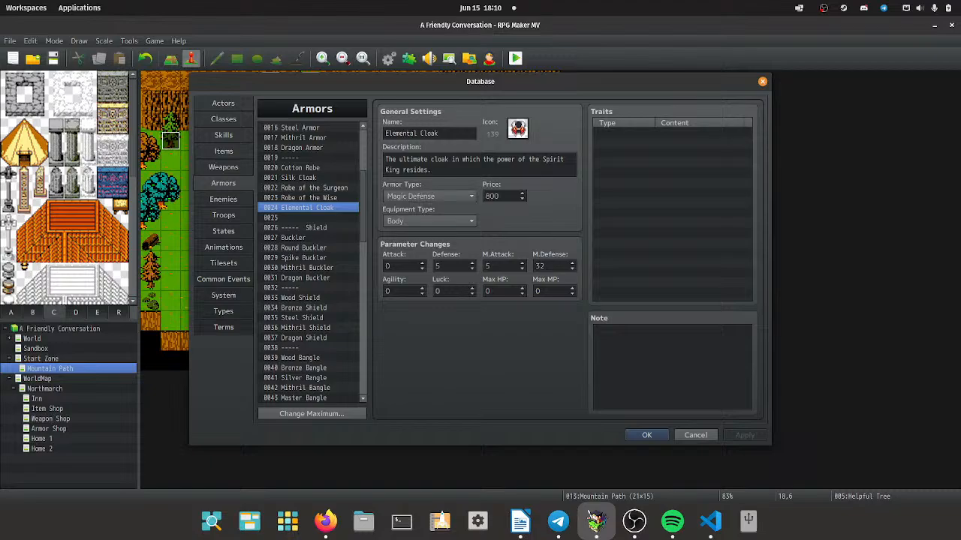
key("Down")
key("Down")
key("Down")
key("Down")
key("Down")
key("Down")
key("Down")
key("Down")
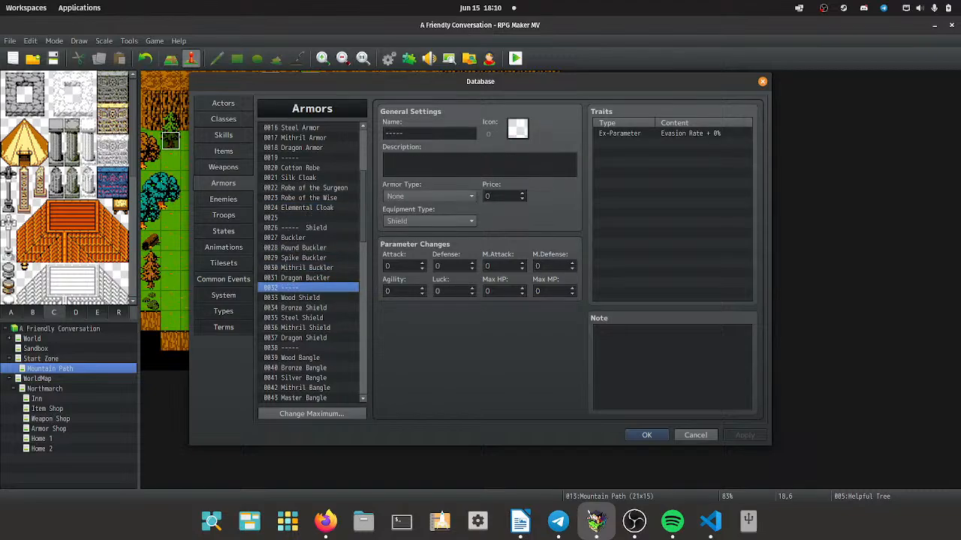
left_click(223, 166)
left_click(308, 187)
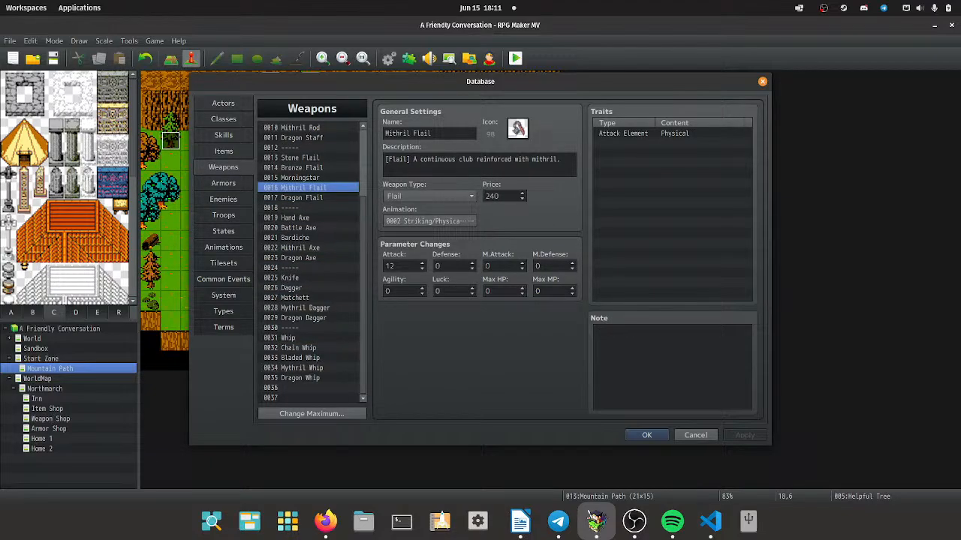
left_click(308, 237)
left_click(307, 278)
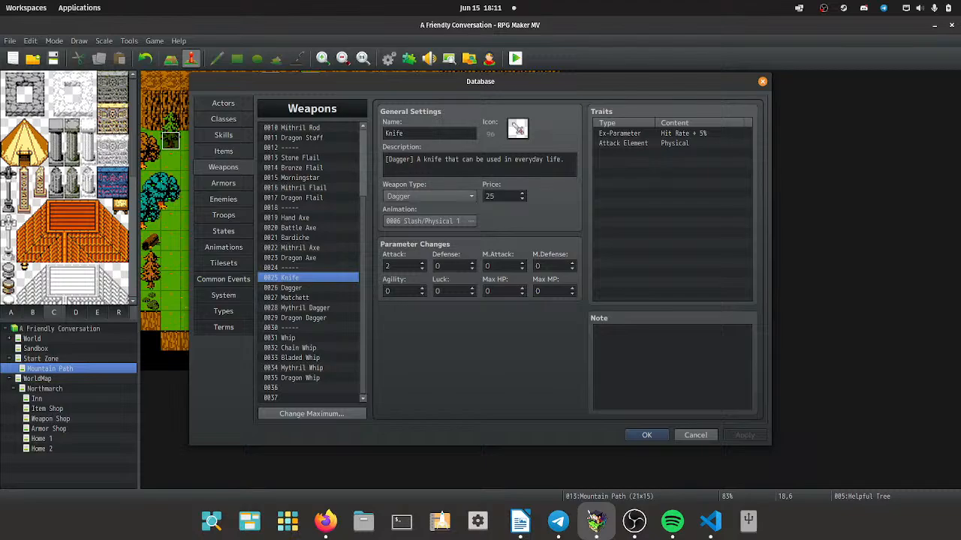
Compare the stats, rewards and action patterns of the Hob with those of enemies from Slime to Lizard.
left_click(223, 199)
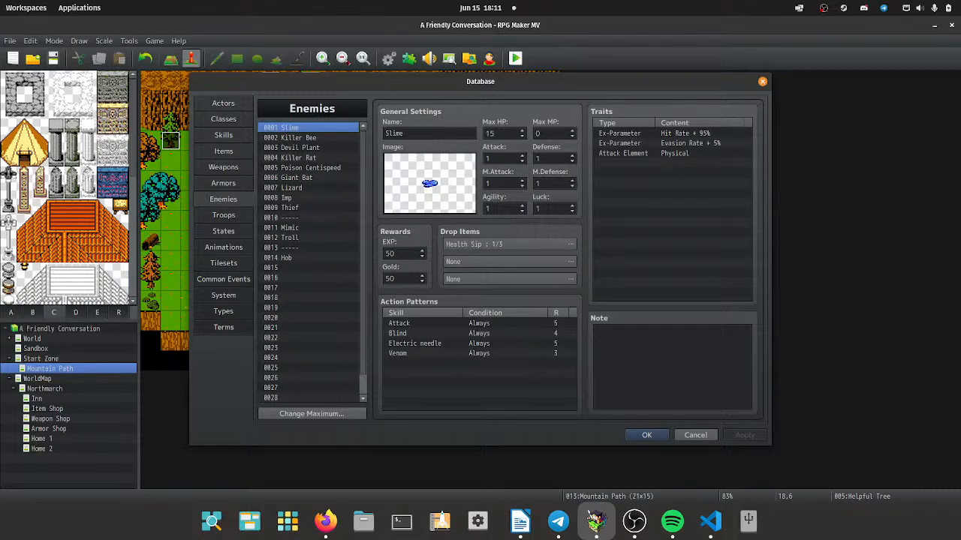
left_click(308, 258)
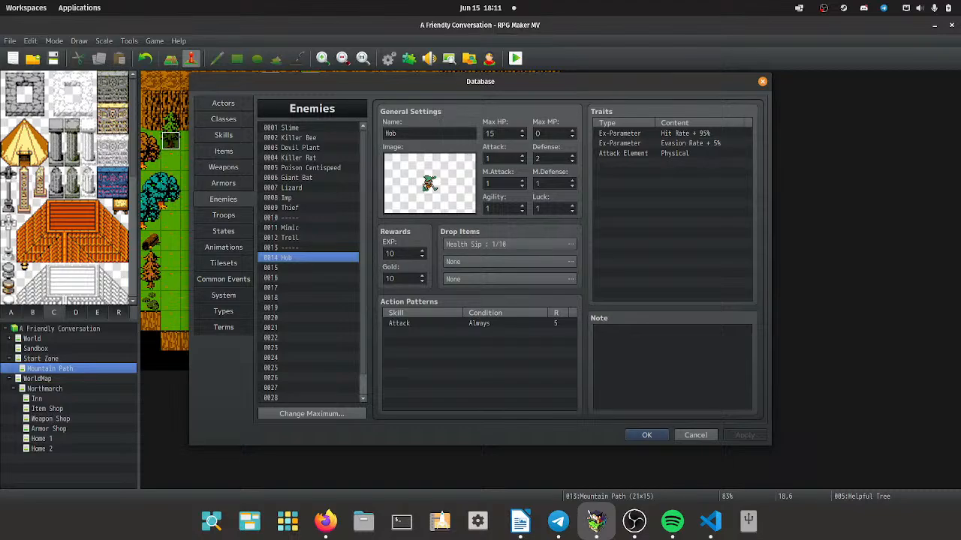
left_click(307, 127)
left_click(308, 147)
left_click(308, 157)
left_click(307, 168)
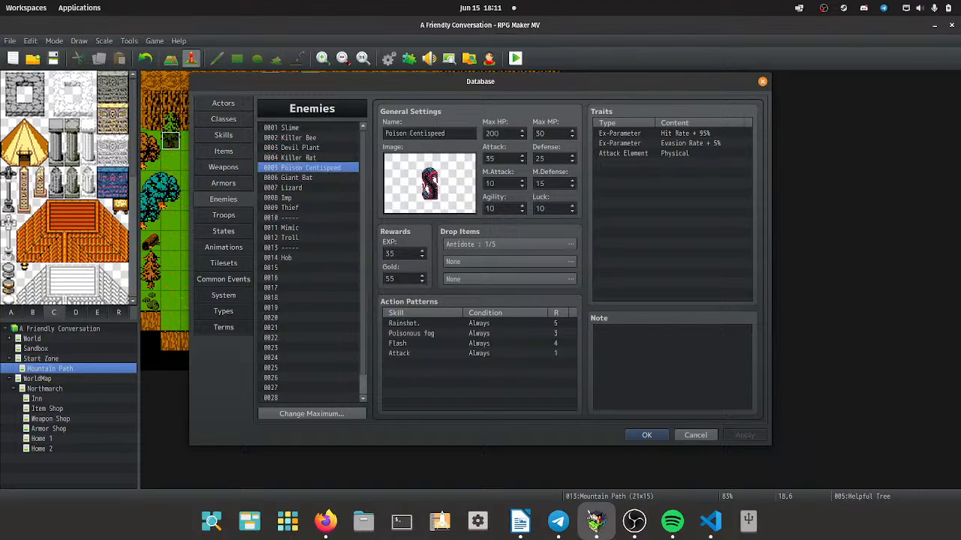
left_click(308, 188)
left_click(308, 177)
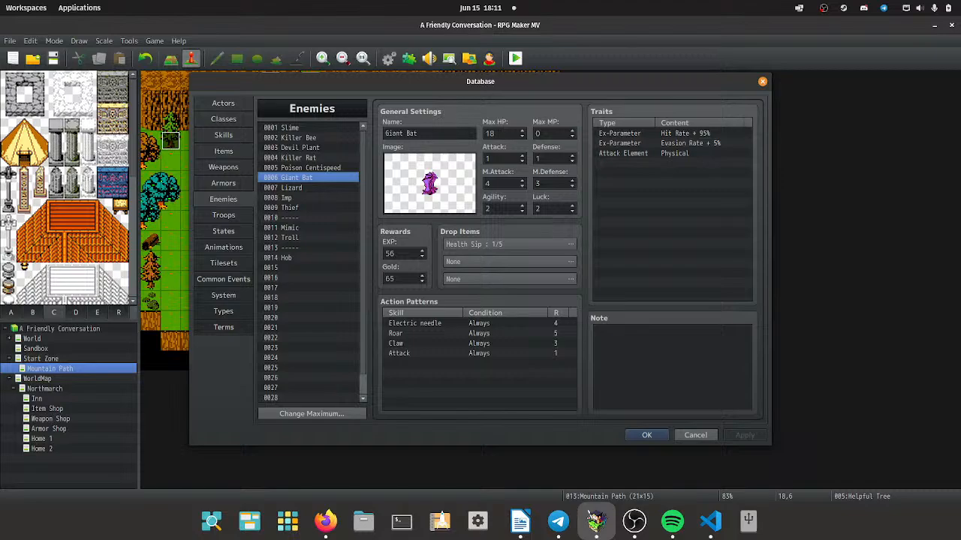
left_click(308, 257)
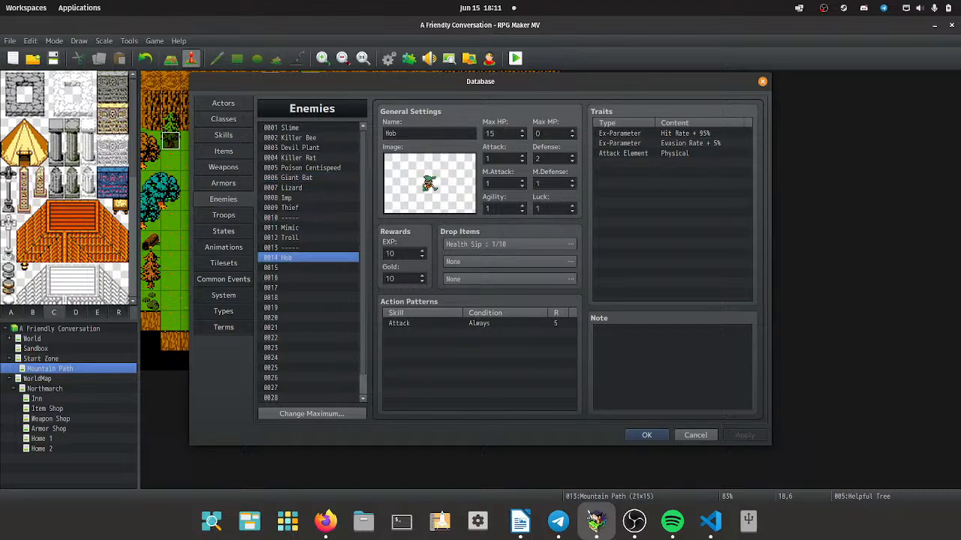
Start a new enemy in empty entry 0015 with the En3_001Orc_C01_S1 image and the name Orc.
left_click(308, 267)
double_click(429, 183)
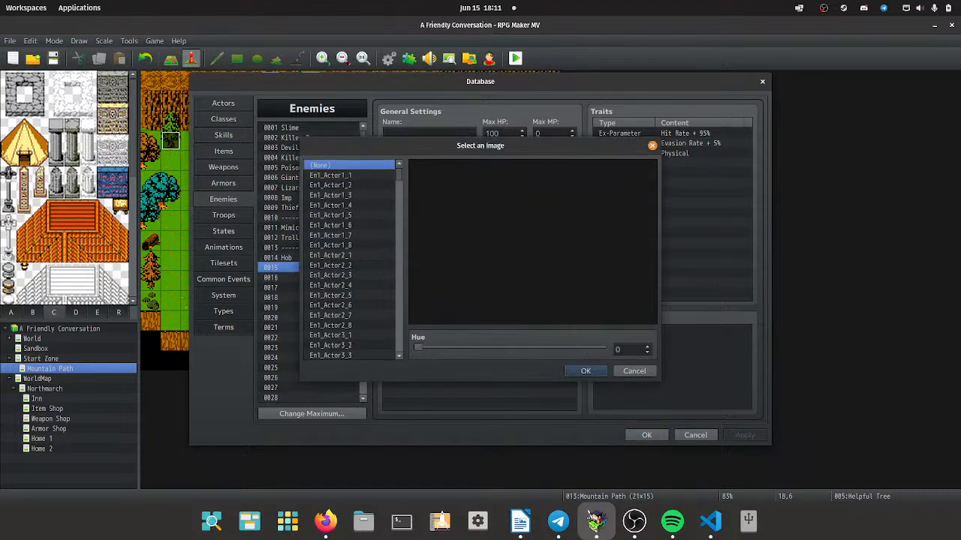
left_click(349, 175)
scroll(349, 255, "down", 9)
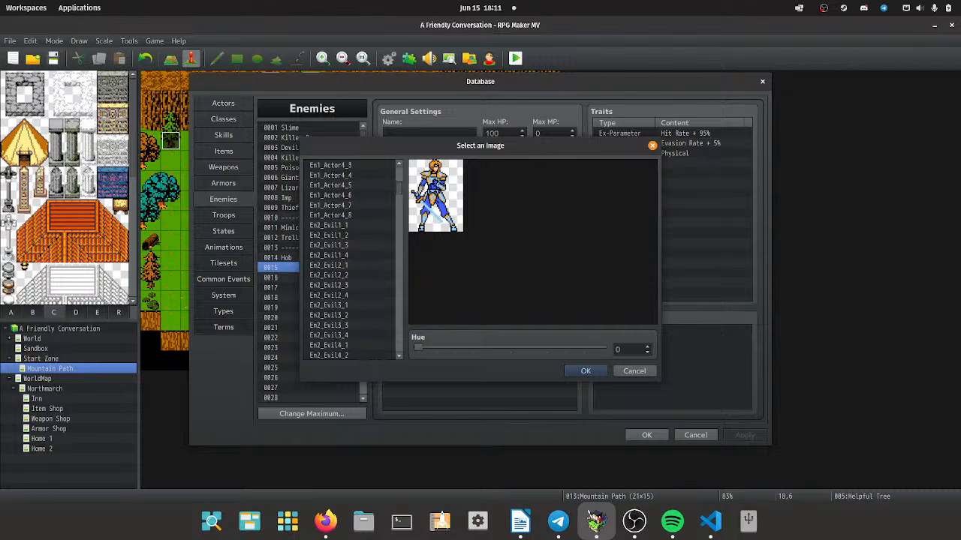
left_click(349, 225)
key("Down")
key("Down")
key("Down")
key("Down")
key("Down")
key("Down")
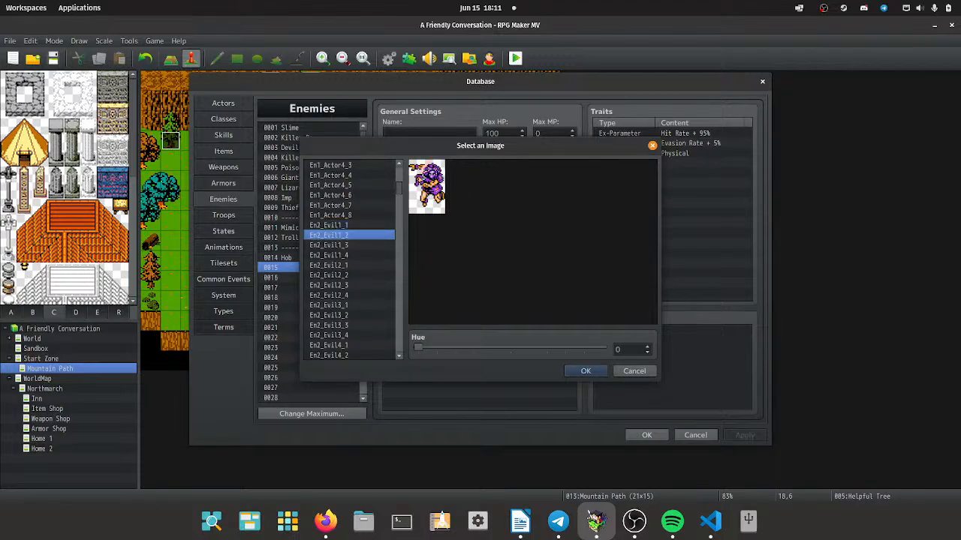
key("Down")
key("Down")
key("Down")
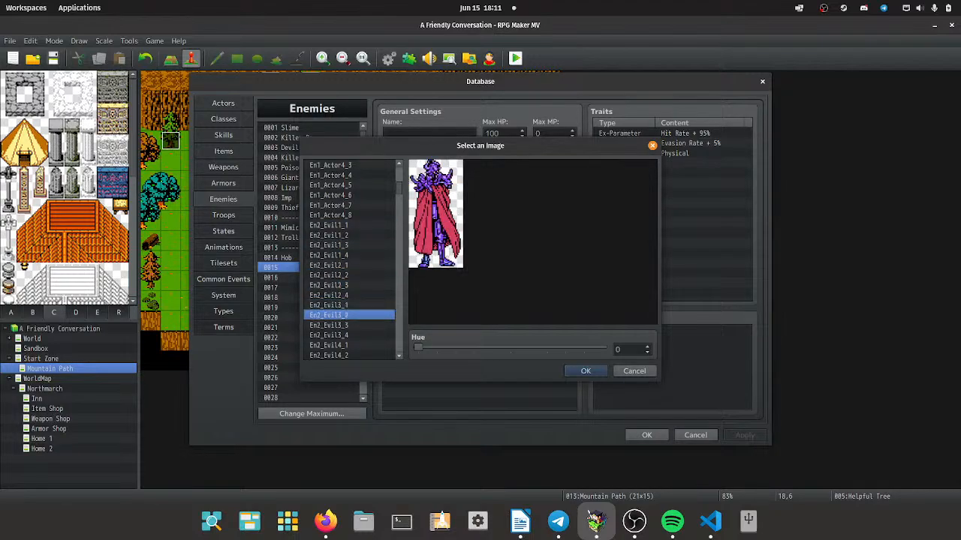
key("Up")
key("Up")
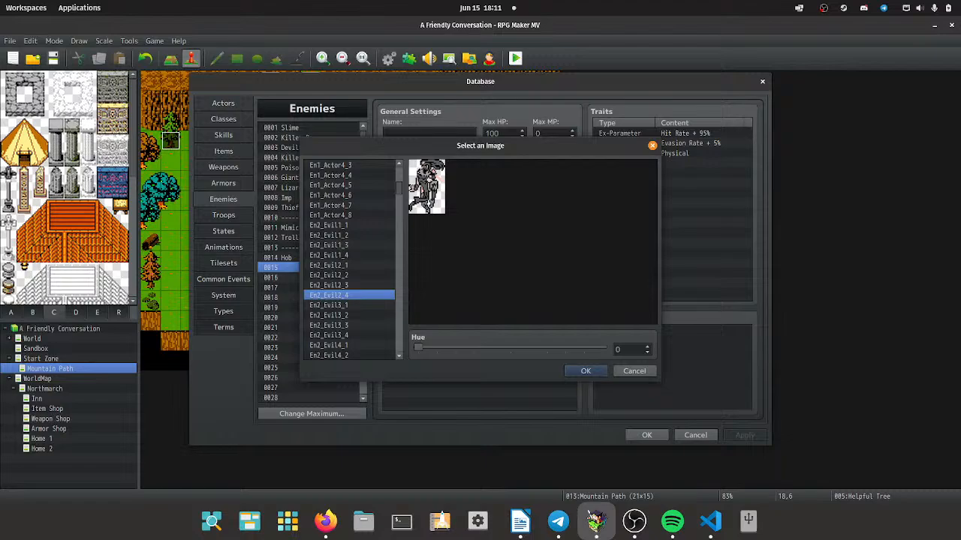
key("Down")
key("Down")
key("Down")
key("Down")
key("Down")
key("Down")
key("Down")
key("Down")
key("Down")
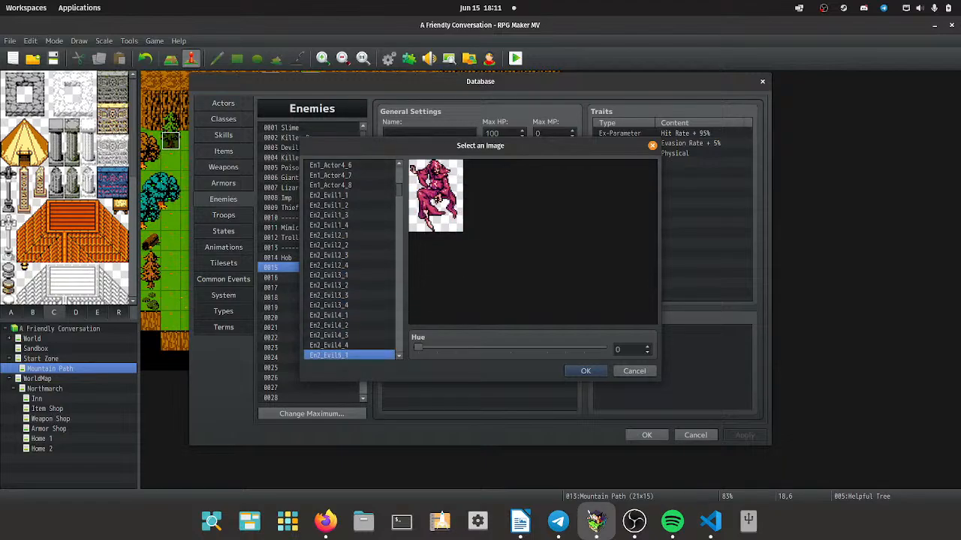
key("Down")
key("Down")
key("Down")
key("Down")
key("Down")
key("Down")
key("Down")
key("Down")
key("Down")
key("Down")
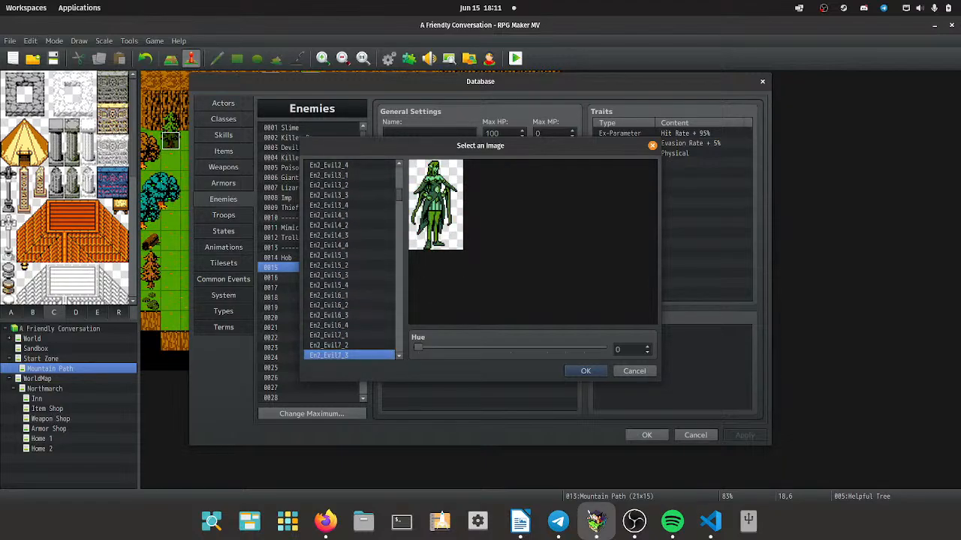
key("Down")
key("Down")
key("Down")
key("Down")
key("Down")
key("Down")
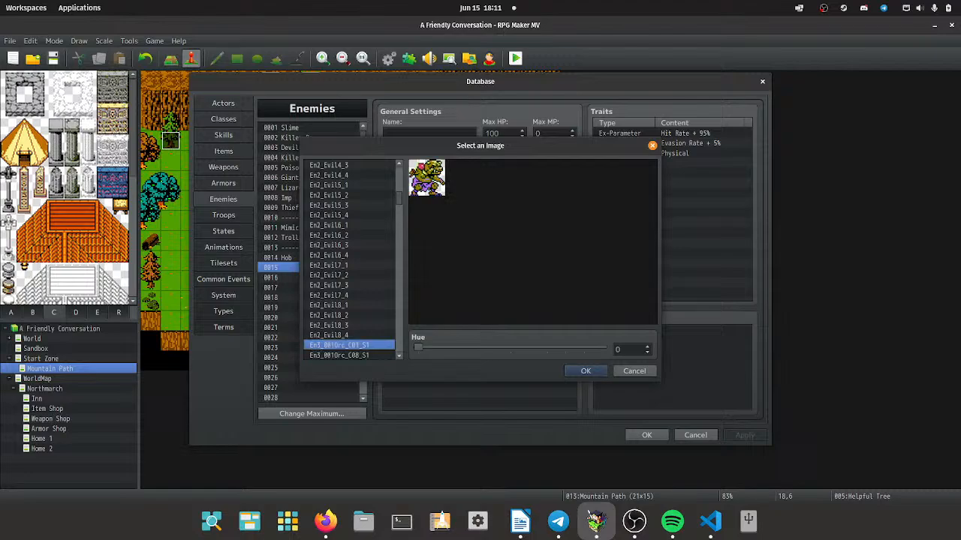
key("Up")
key("Down")
key("Down")
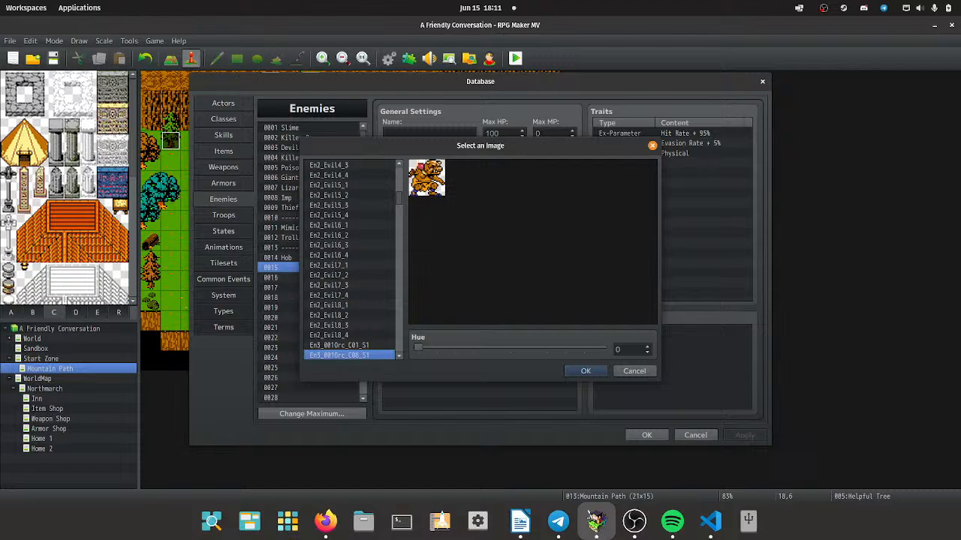
key("Down")
key("Down")
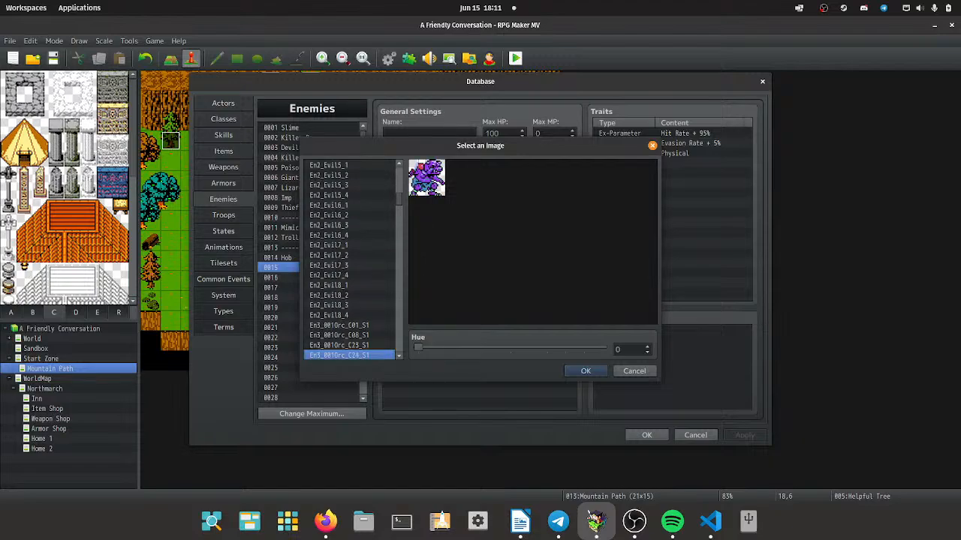
key("Down")
key("Up")
key("Up")
key("Up")
key("Up")
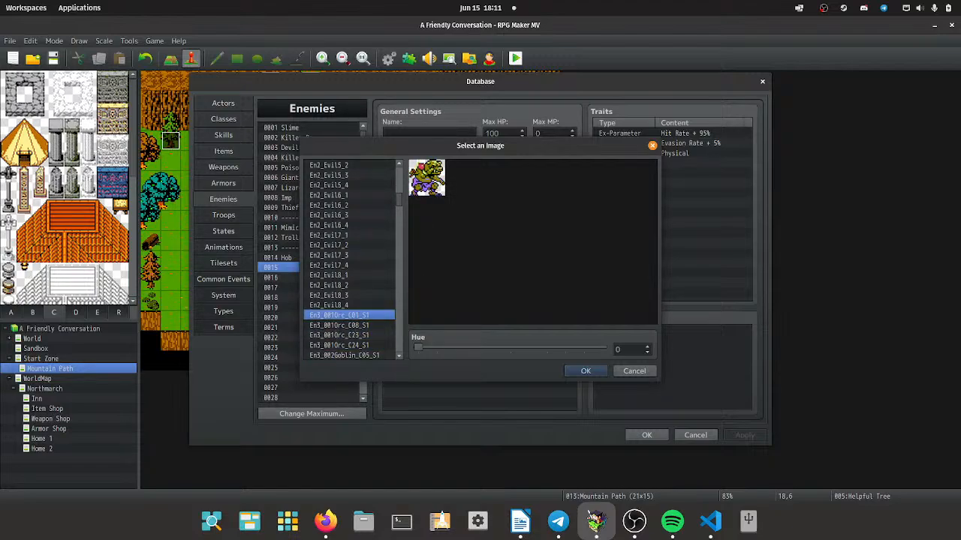
key("Return")
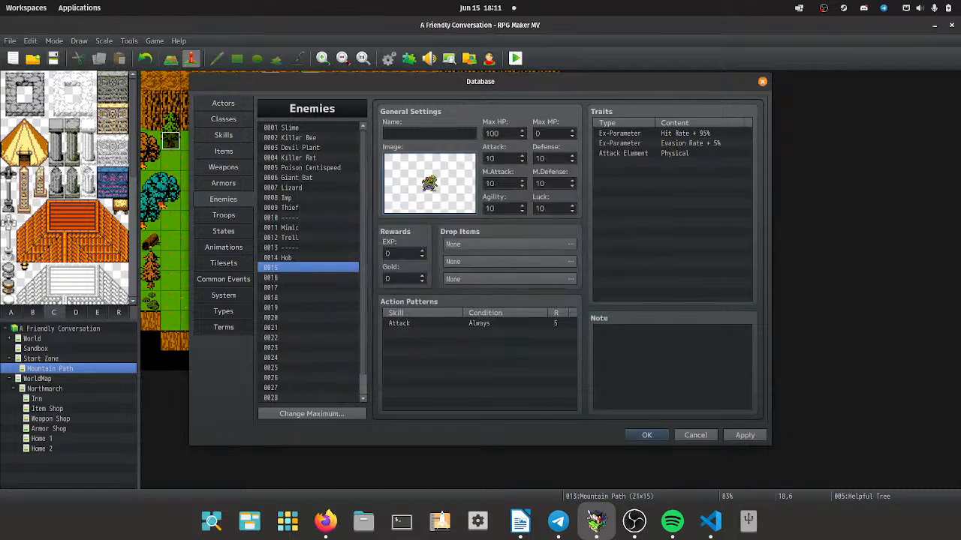
left_click(429, 133)
type("Orc")
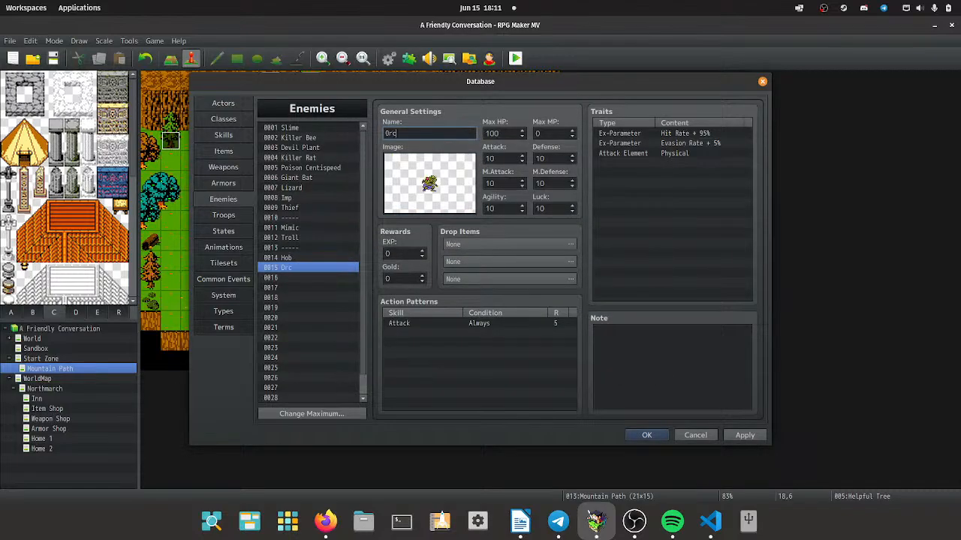
Change the orc enemy's image to En3_001Orc_C24_S1 and rename it Cave Orc.
double_click(429, 183)
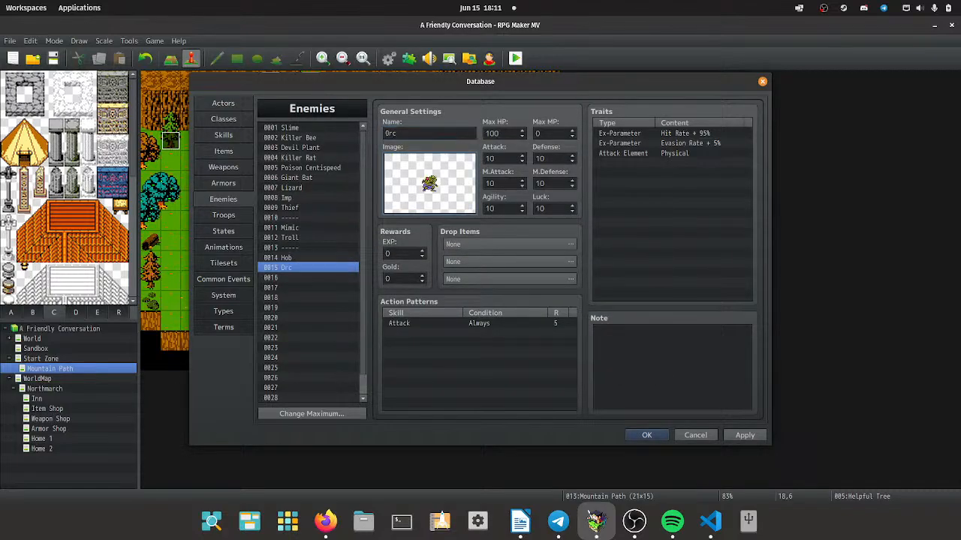
key("Down")
key("Down")
key("Down")
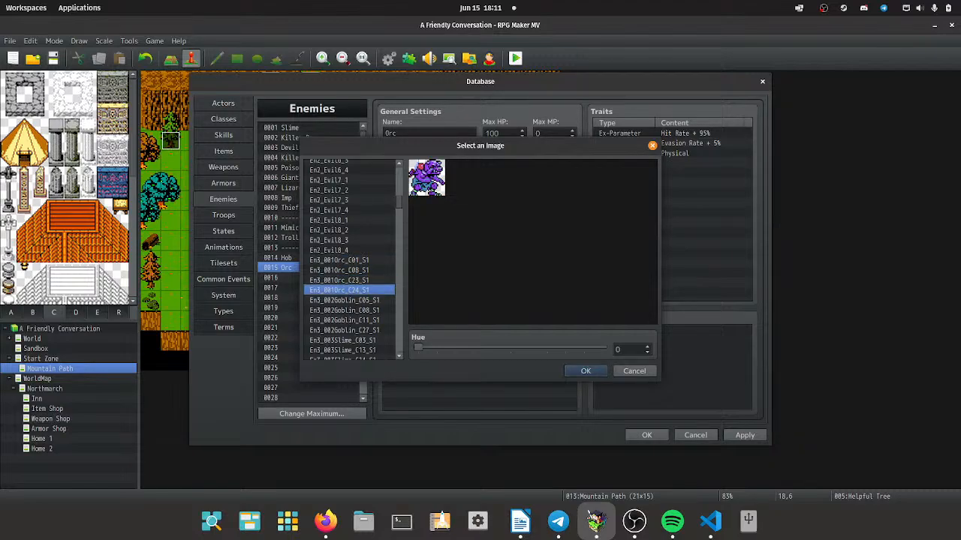
key("Return")
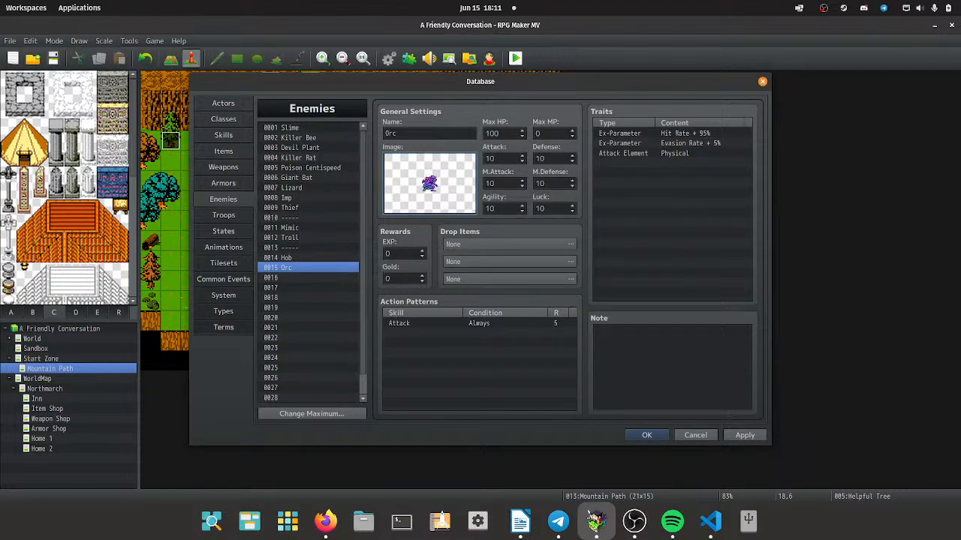
key("shift+Tab")
key("Home")
type("Cave")
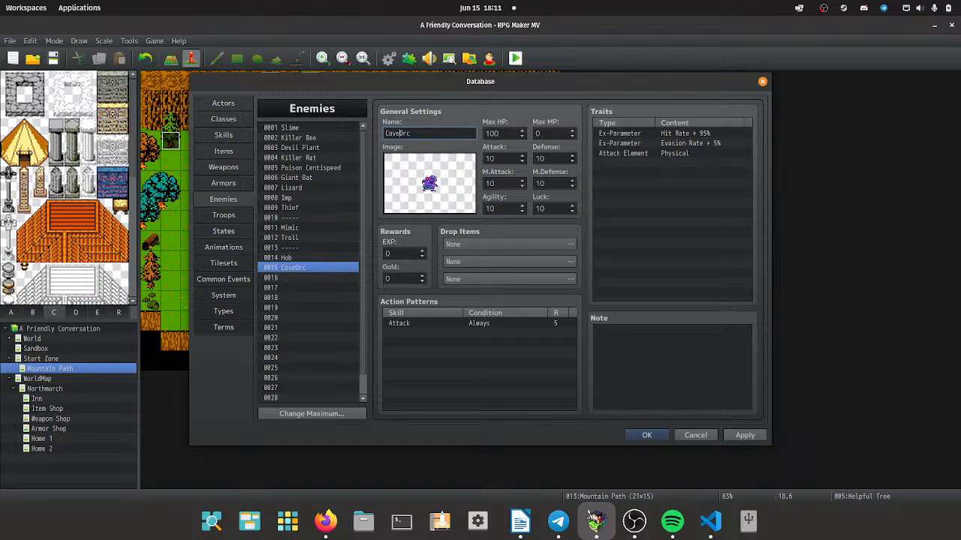
Compare the Cave Orc with the Hob and set the Cave Orc's Max HP to 25.
left_click(308, 257)
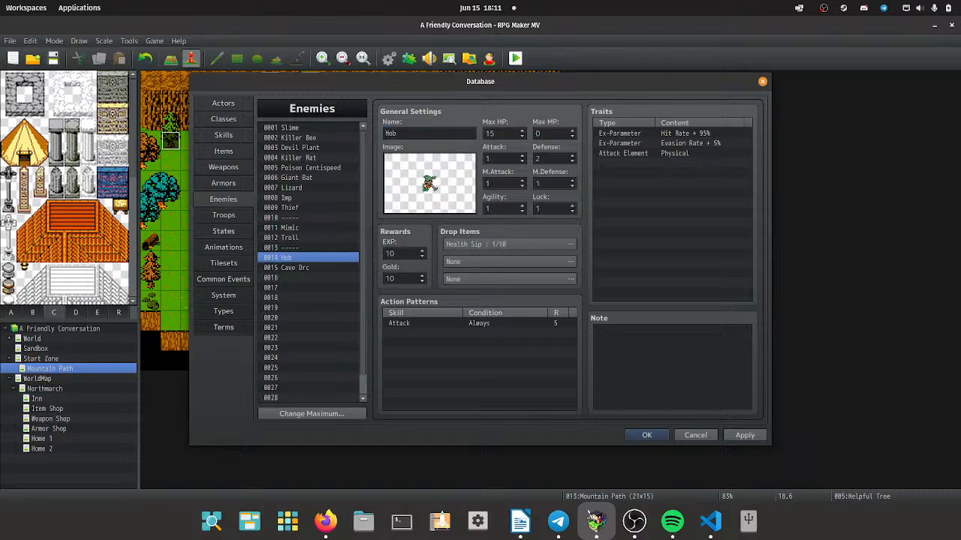
left_click(308, 267)
left_click(308, 257)
left_click(307, 267)
double_click(498, 132)
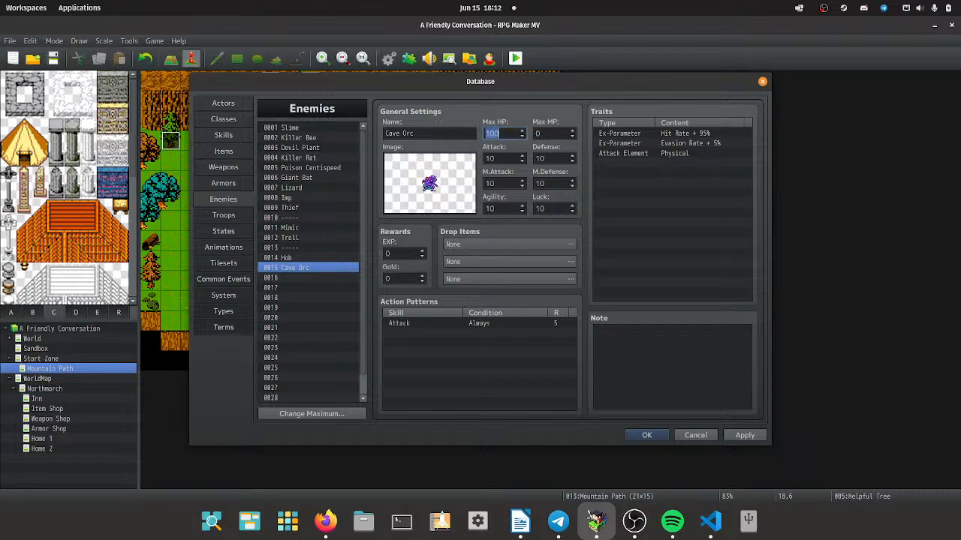
type("25")
key("Tab")
key("Tab")
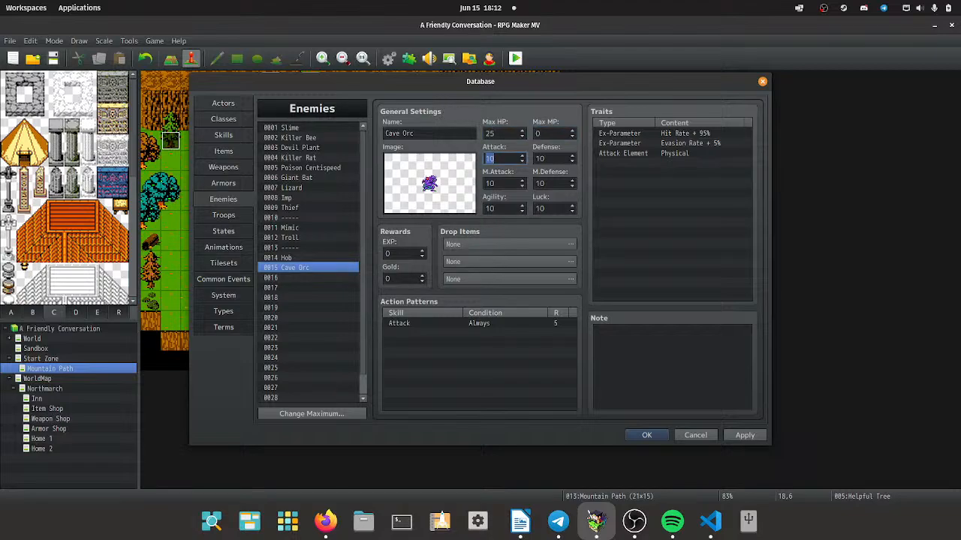
Check the Hob's stats again and set the Cave Orc's Attack and Defense to 3 each.
left_click(308, 258)
left_click(308, 267)
double_click(499, 158)
type("3")
key("Tab")
type("3")
key("Tab")
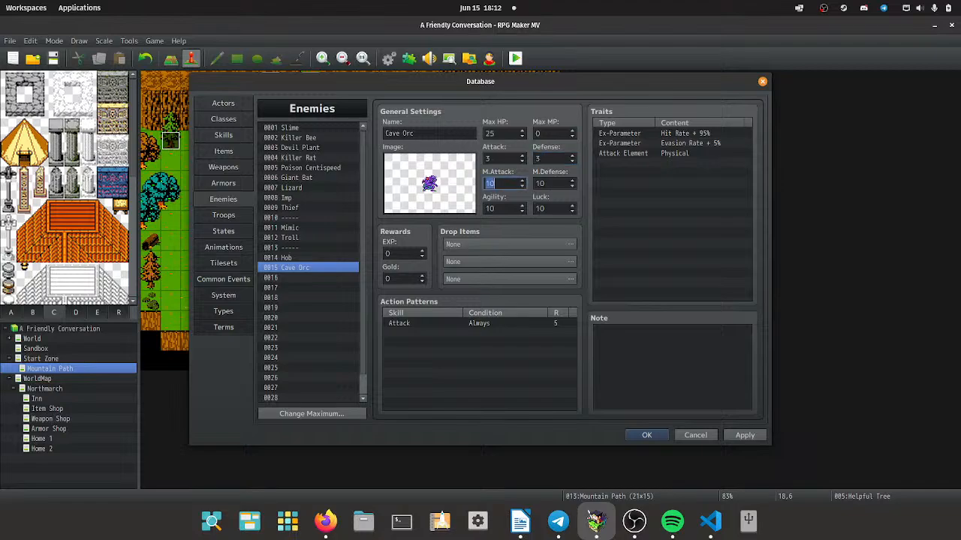
Set the Cave Orc's M.Attack, M.Defense, Agility and Luck to 1 each, and compare the enemy with the Hob.
type("1")
key("Tab")
type("1")
key("Tab")
type("1\t1")
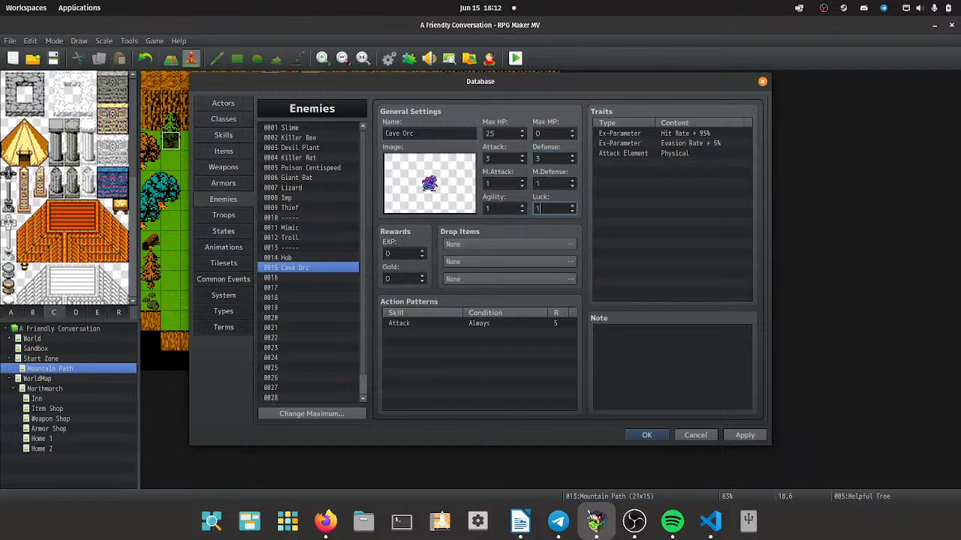
left_click(307, 257)
left_click(308, 267)
left_click(307, 258)
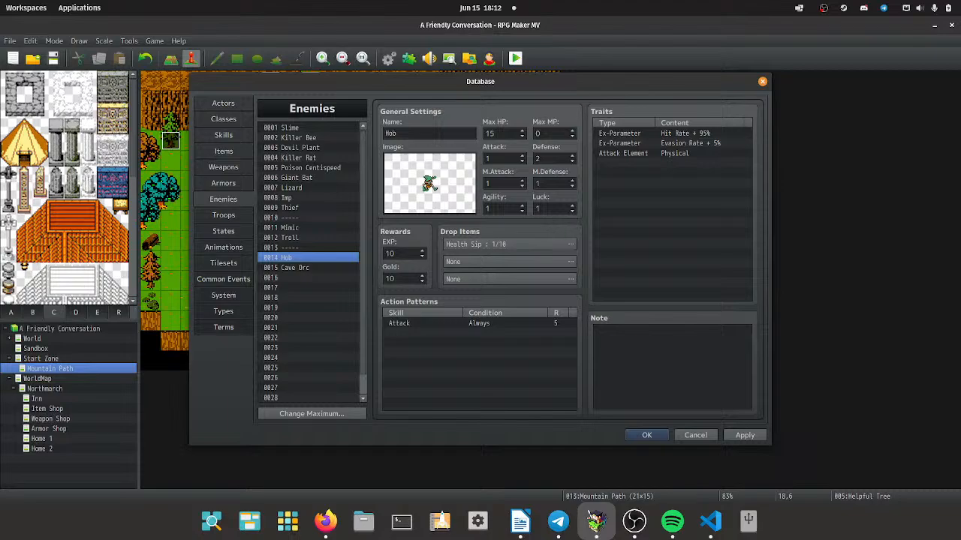
Check the rewards of the earlier enemies and set the Slime's rewards to 1 EXP and 2 gold.
left_click(308, 237)
left_click(308, 198)
left_click(308, 137)
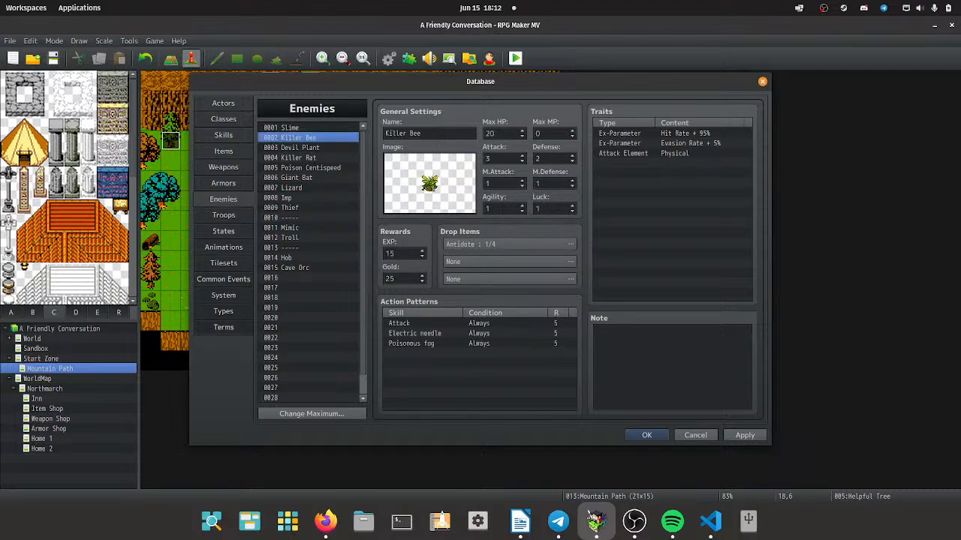
left_click(308, 127)
double_click(398, 254)
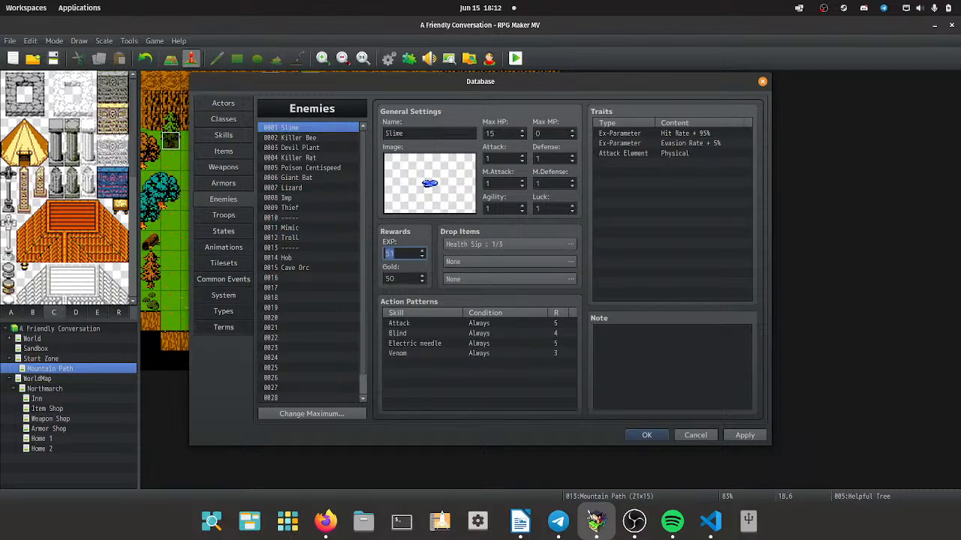
key("BackSpace")
type("1")
key("Tab")
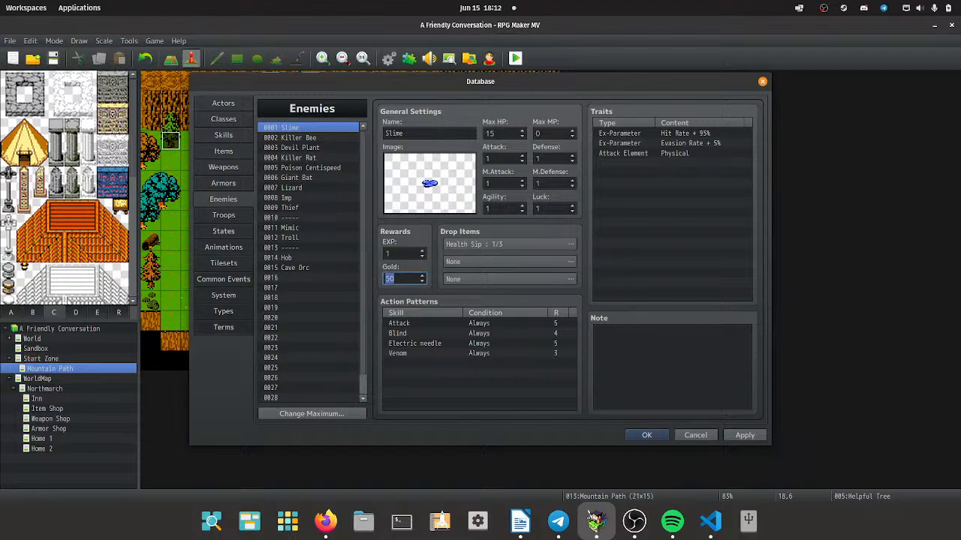
type("2")
key("Tab")
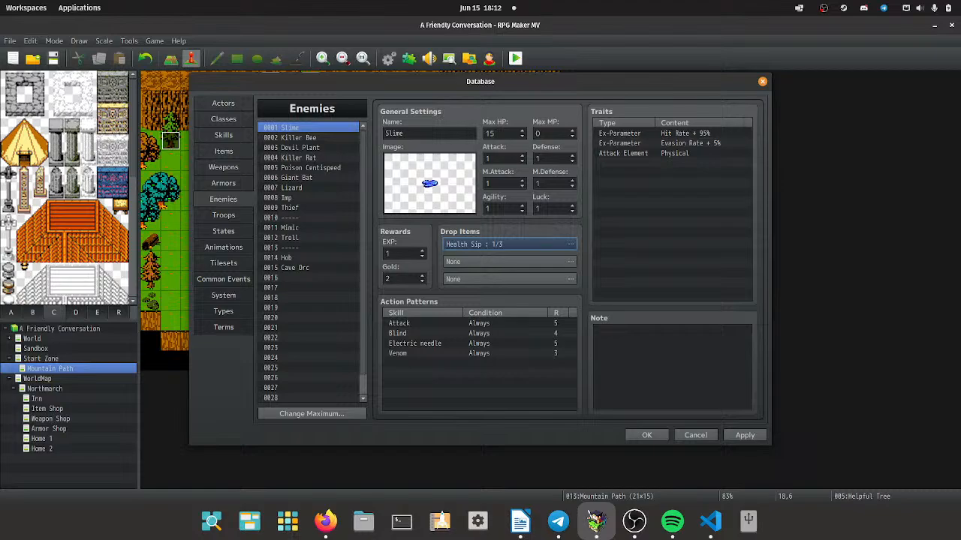
Lower the EXP rewards from Killer Bee through Thief: Killer Bee 1, Devil Plant 3, Poison Centispeed 2, Giant Bat 2, Imp 3, Thief 2.
left_click(308, 137)
double_click(389, 254)
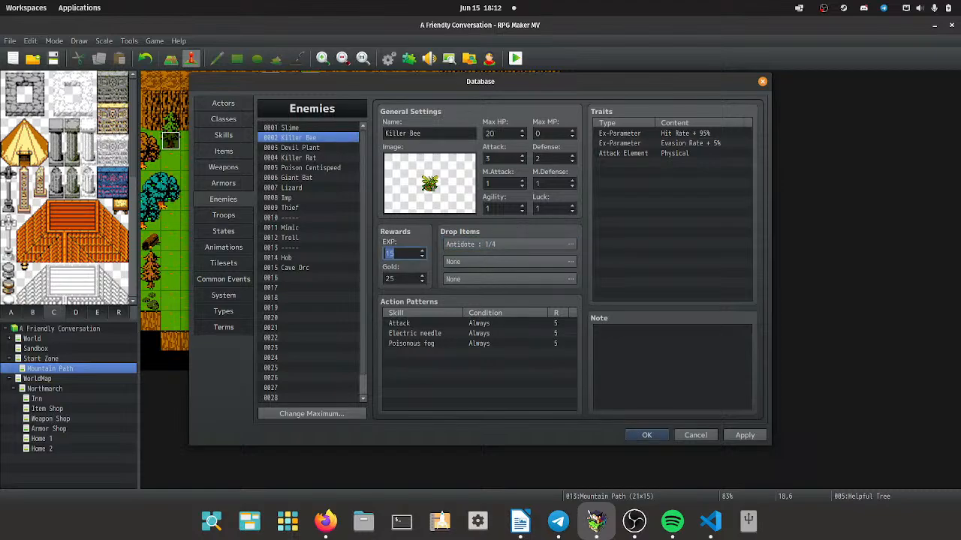
left_click(307, 147)
key("Page_Up")
key("Page_Down")
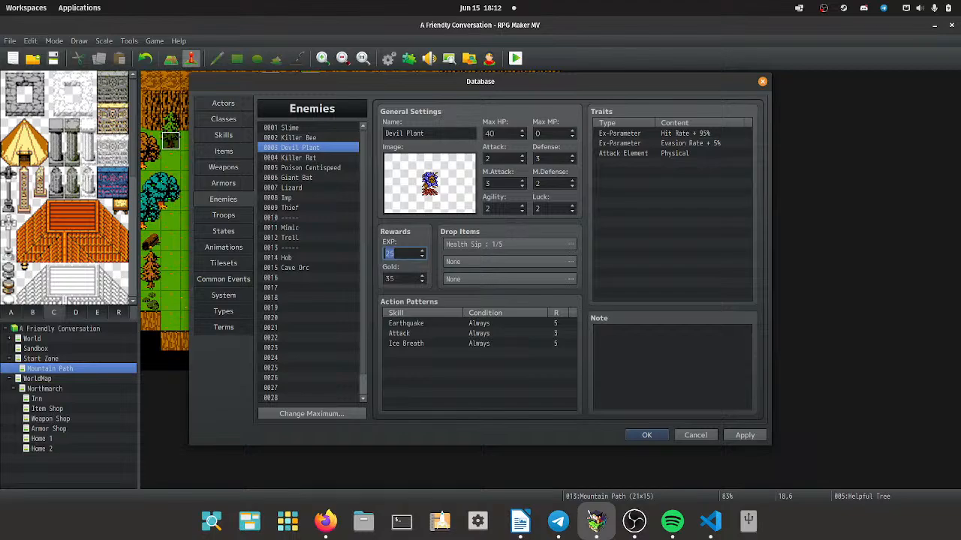
key("Page_Down")
key("Page_Down")
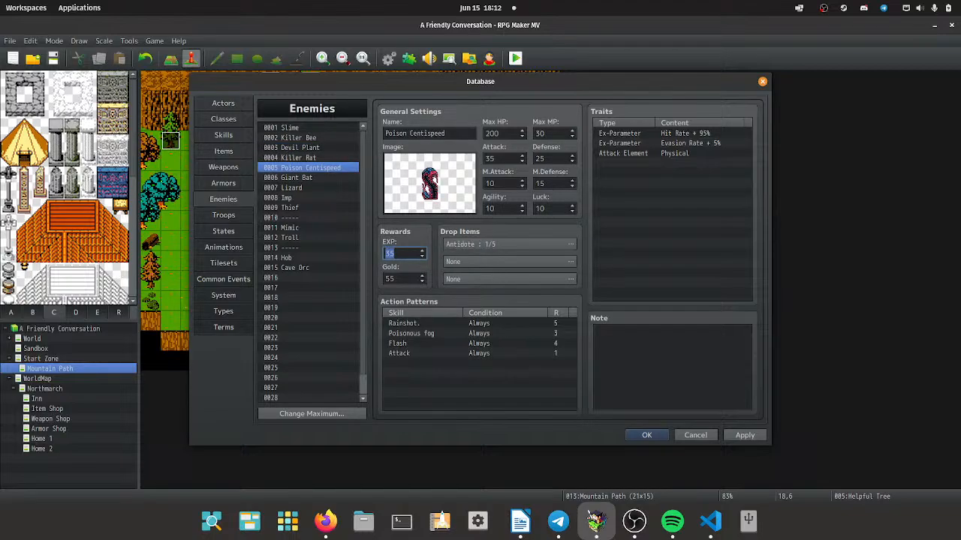
key("Page_Down")
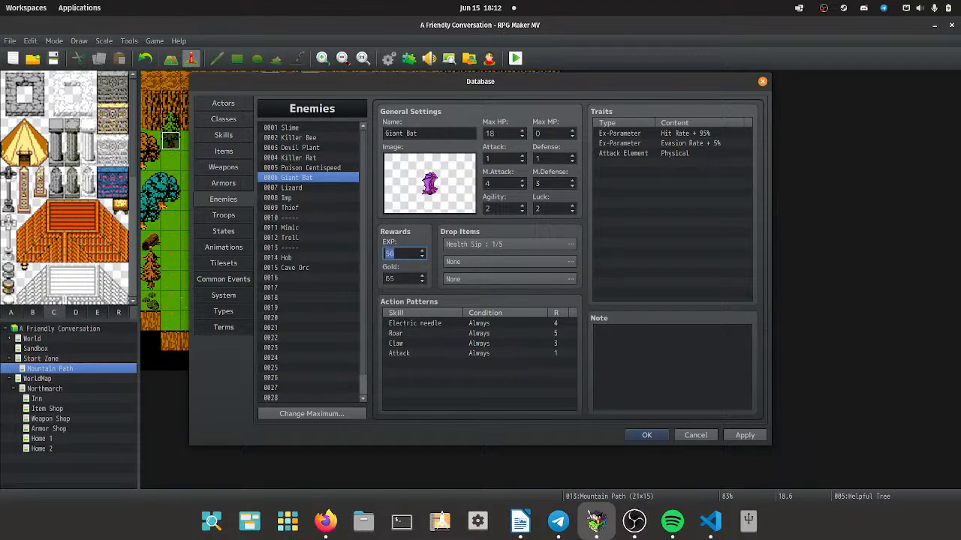
key("Page_Down")
key("Page_Down")
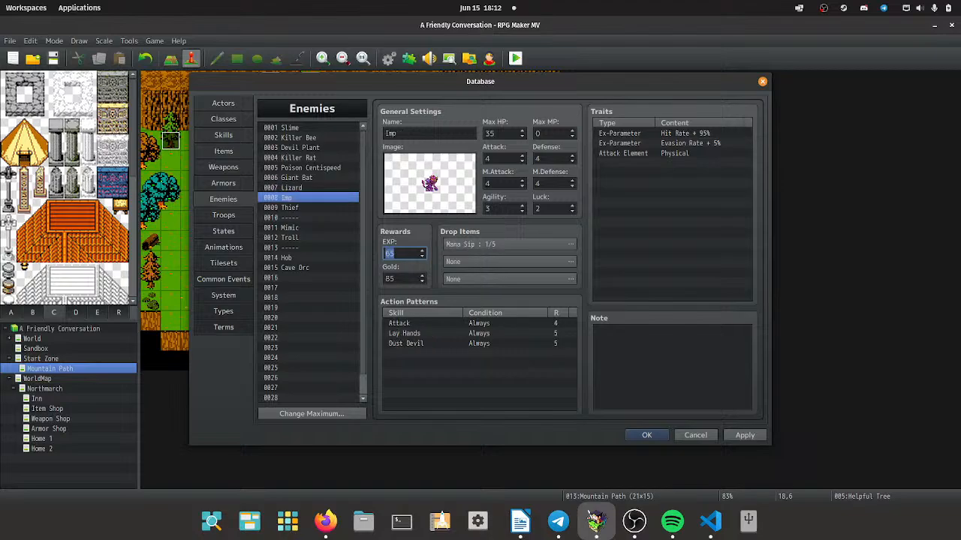
key("Page_Down")
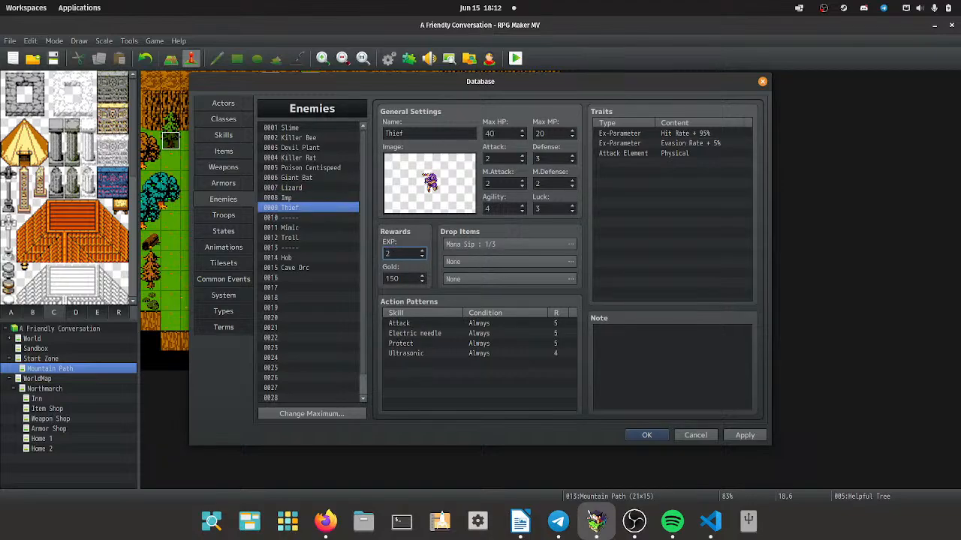
Continue through the remaining enemies to the Cave Orc and set its rewards to 2 EXP and 4 gold.
key("Page_Down")
key("Page_Down")
key("Page_Down")
key("Page_Down")
key("Page_Down")
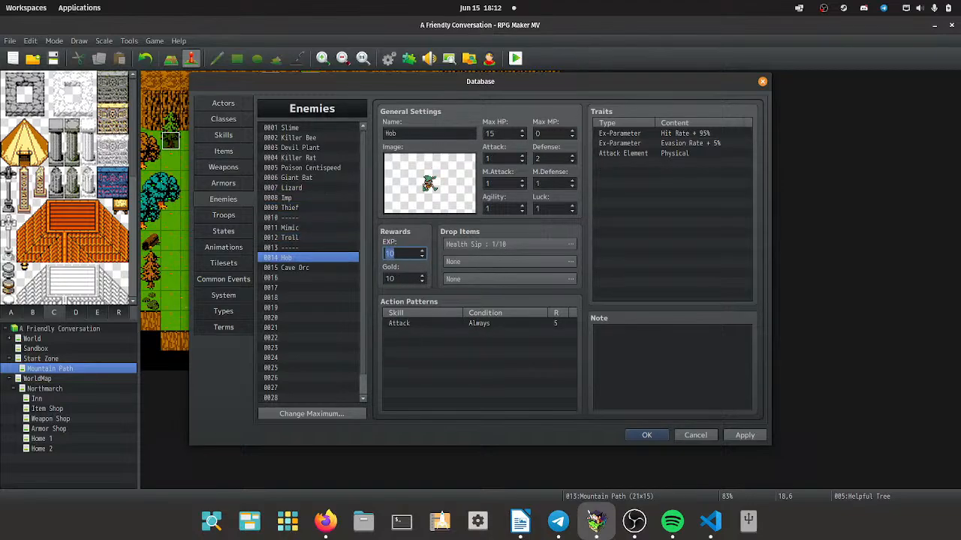
key("Page_Down")
key("Page_Up")
key("Page_Down")
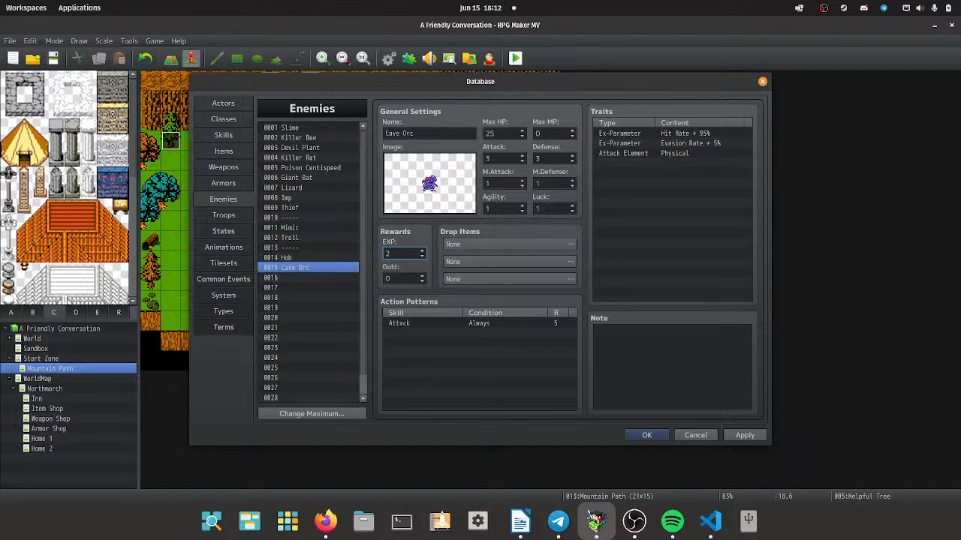
key("Tab")
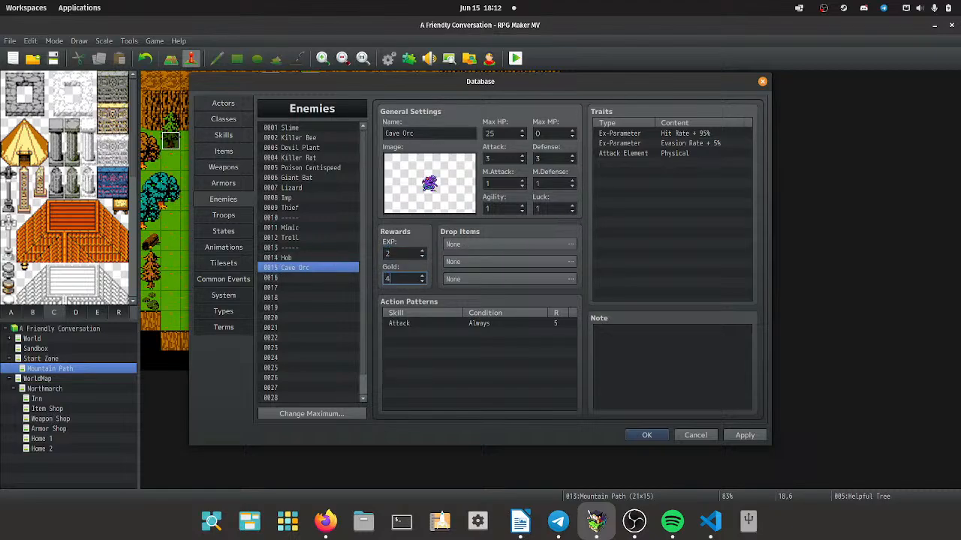
Go back up the enemy list from the Cave Orc and set the Thief's gold reward to 5.
key("Page_Up")
key("Page_Up")
key("Page_Up")
key("Page_Up")
key("Page_Up")
key("Page_Up")
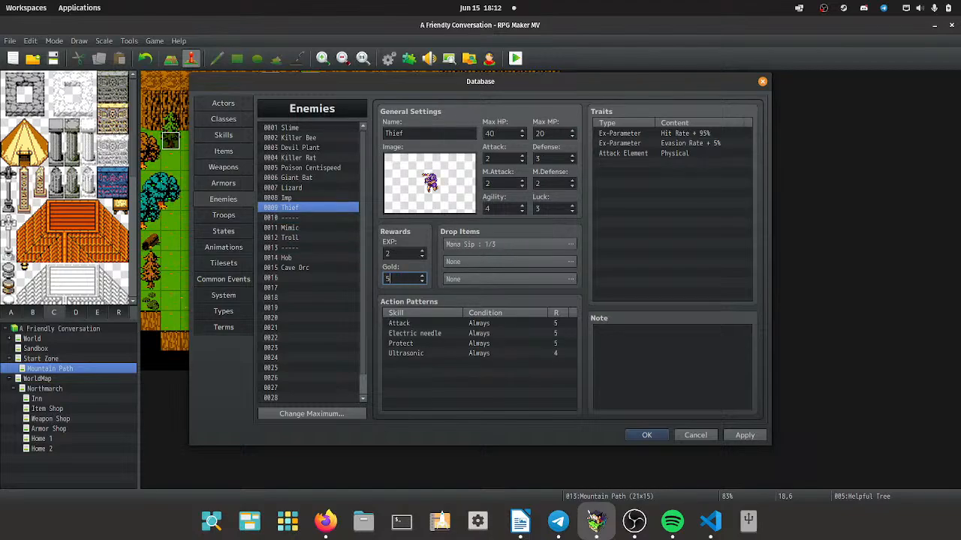
Lower the gold rewards of the enemies from Imp back to Killer Bee, giving the Poison Centispeed 2 gold.
key("Page_Up")
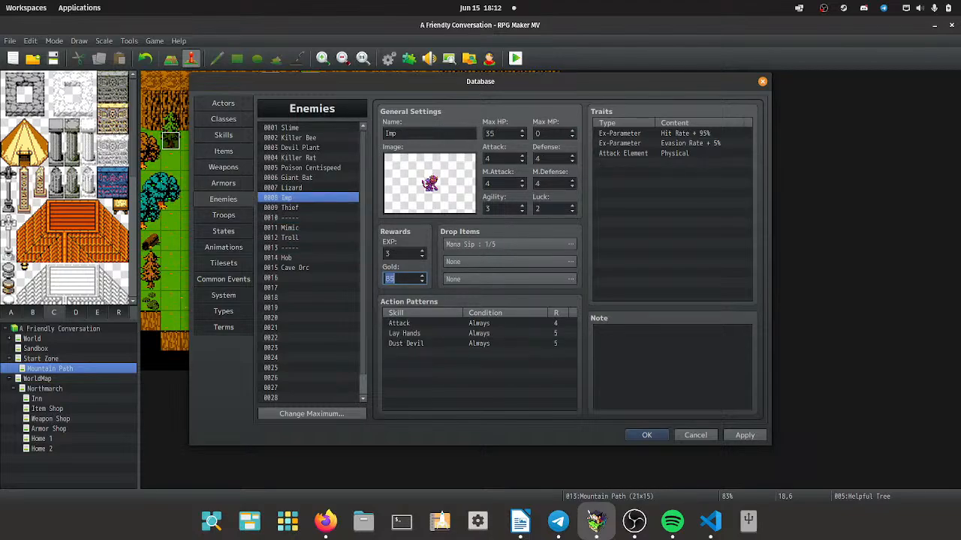
key("Page_Up")
key("Page_Up")
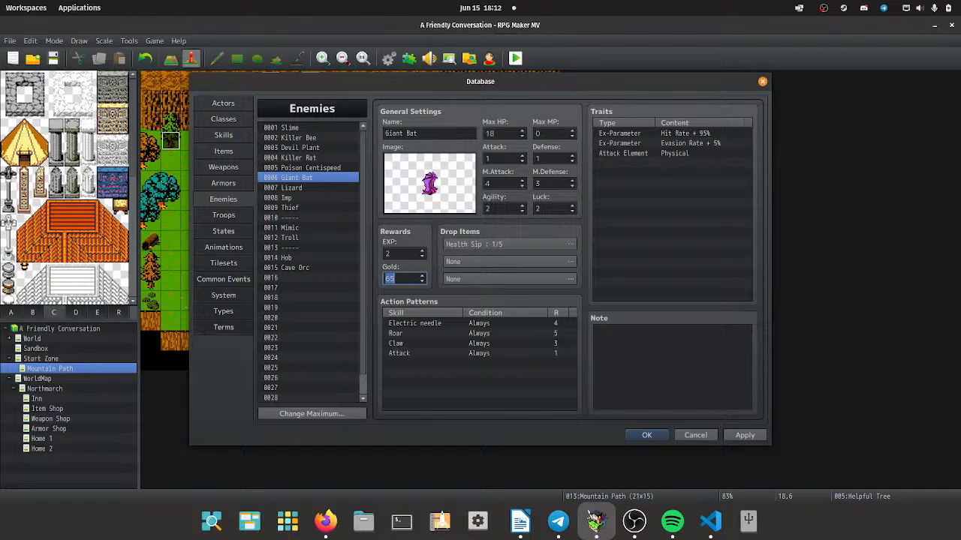
key("Page_Up")
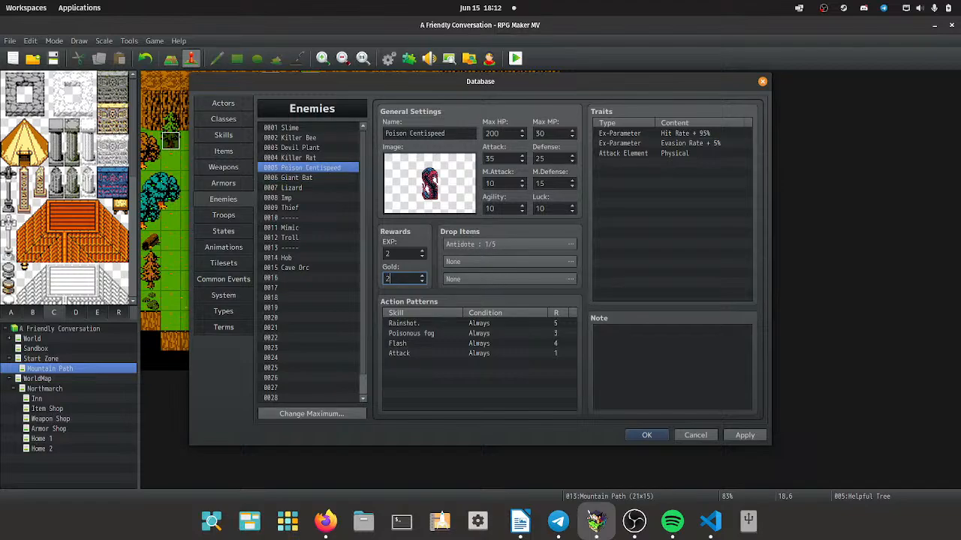
key("Page_Up")
key("Page_Up")
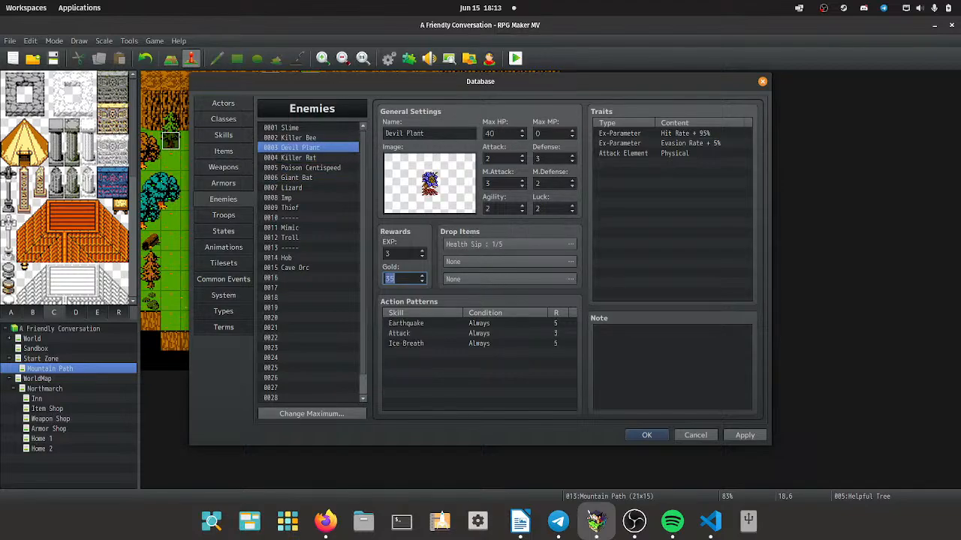
key("Page_Up")
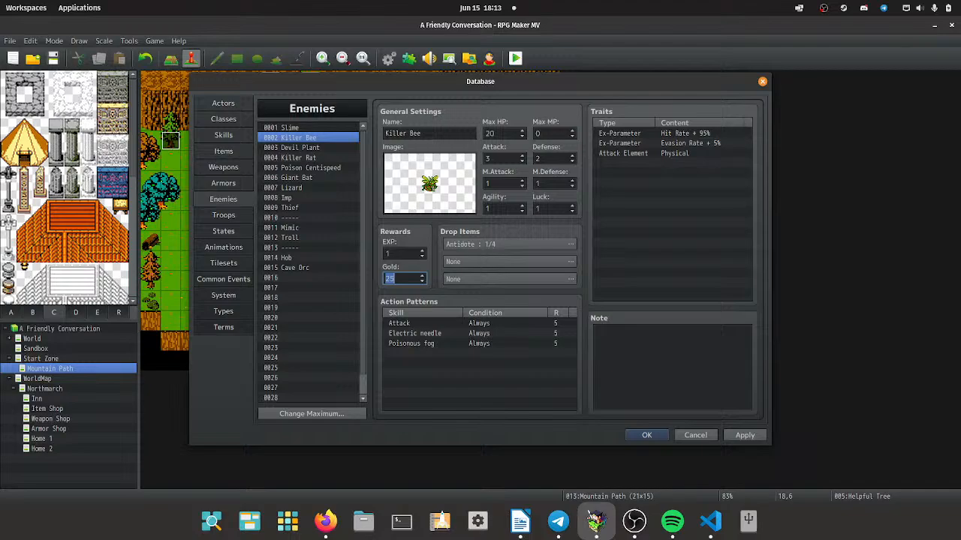
key("Page_Up")
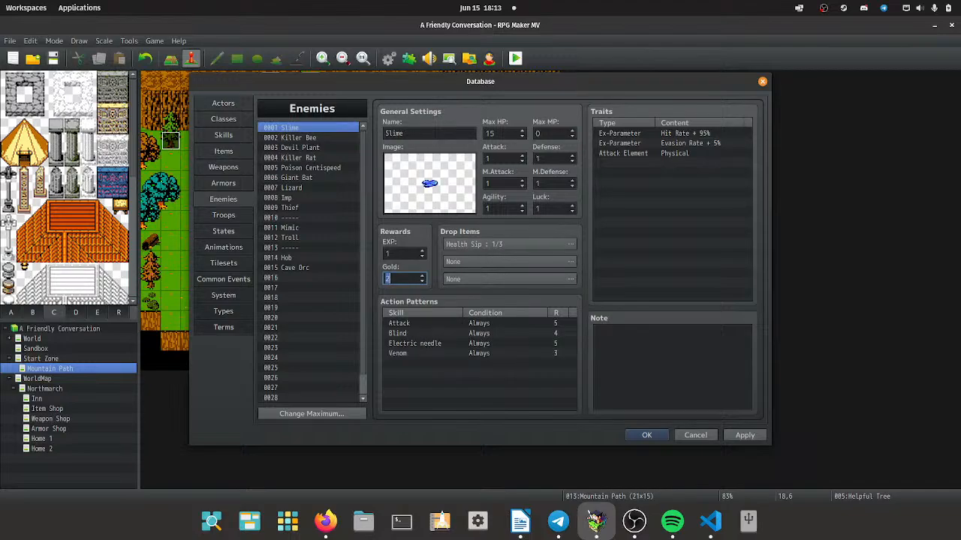
Add the Body blow skill to the Cave Orc's action patterns with condition Always and rating 4, and apply the database changes.
left_click(308, 267)
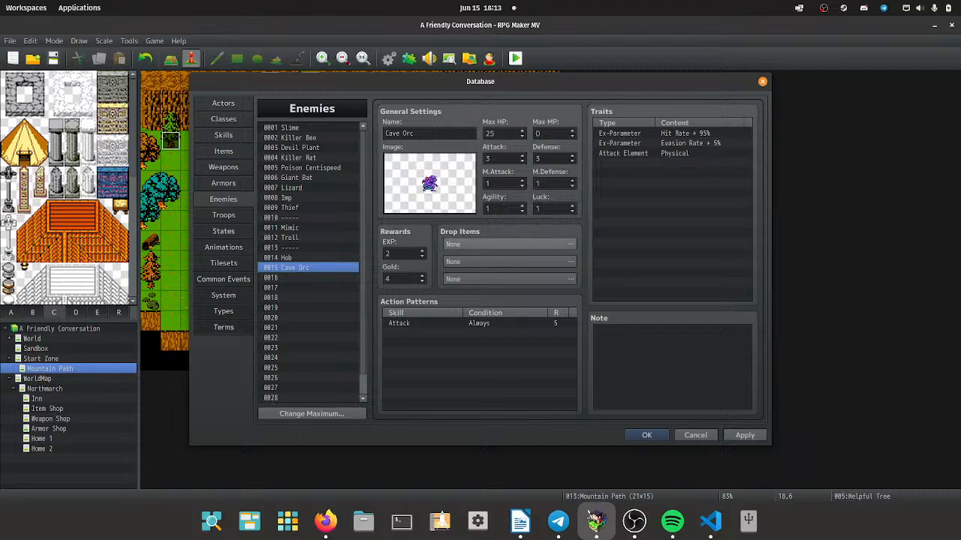
left_click(479, 333)
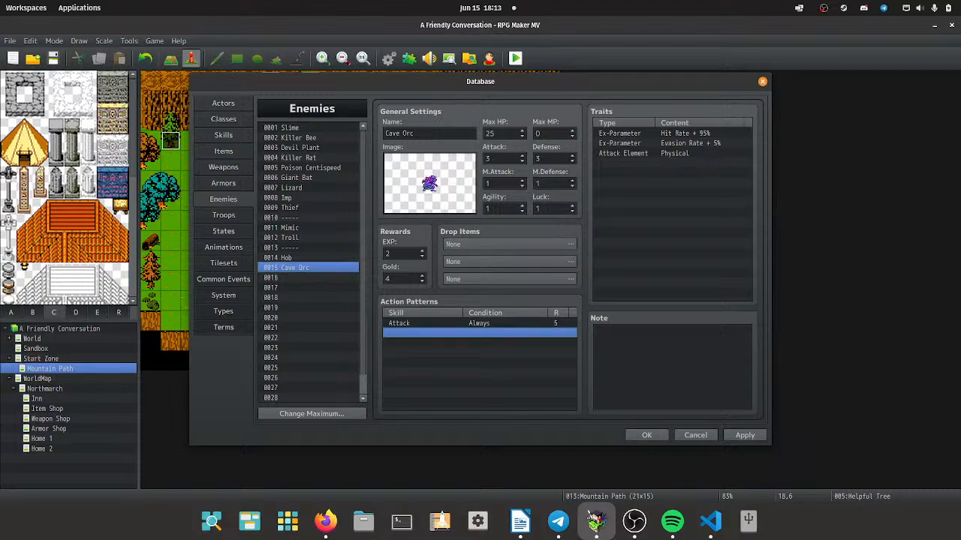
double_click(479, 332)
left_click(443, 281)
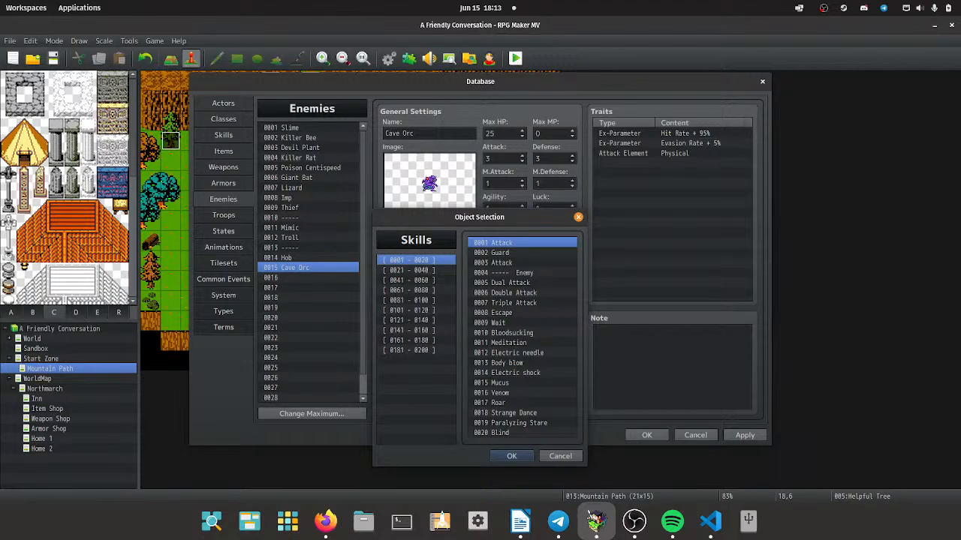
left_click(508, 362)
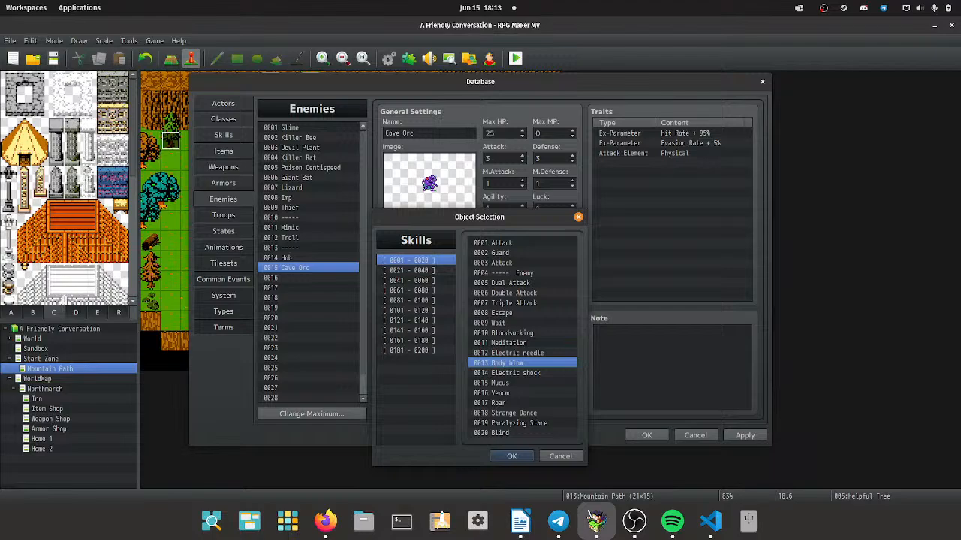
key("Return")
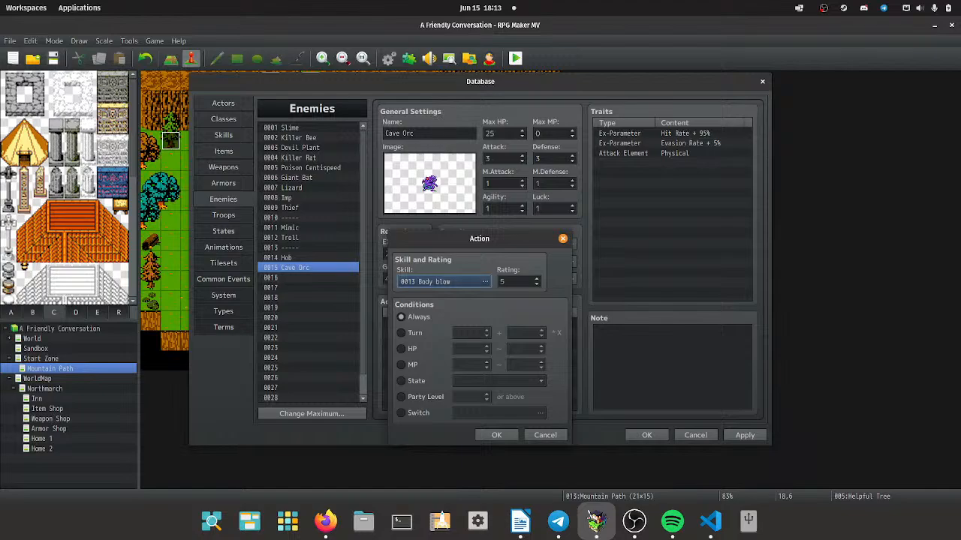
left_click(407, 333)
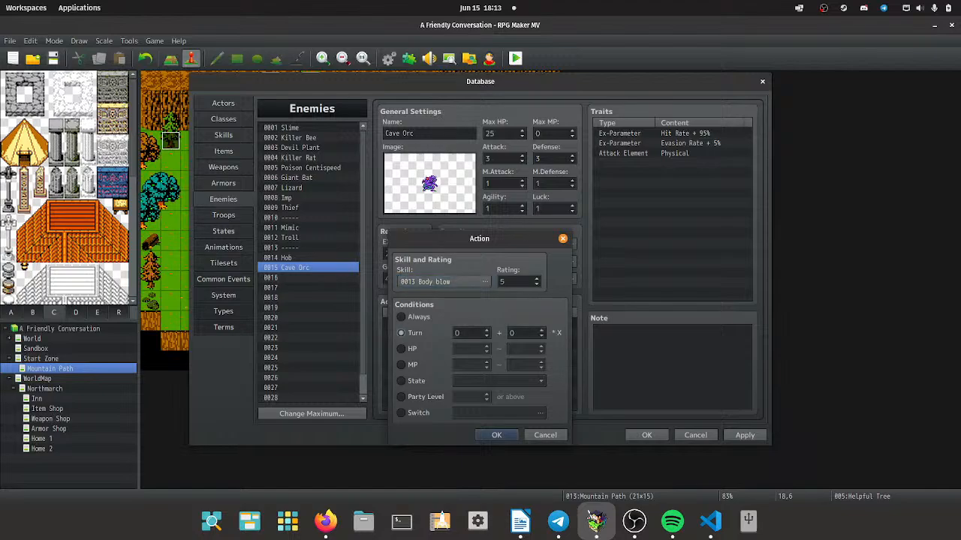
left_click(407, 316)
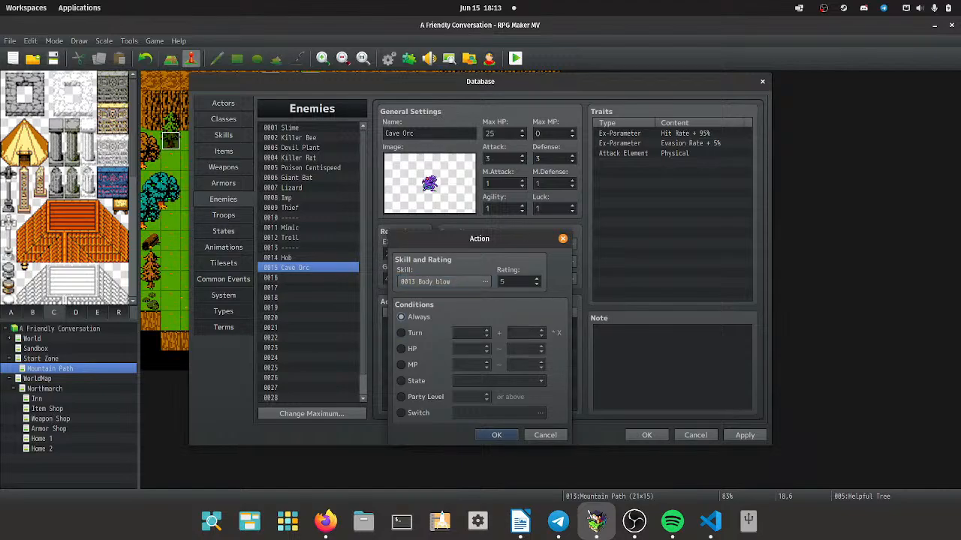
left_click(536, 284)
left_click(496, 436)
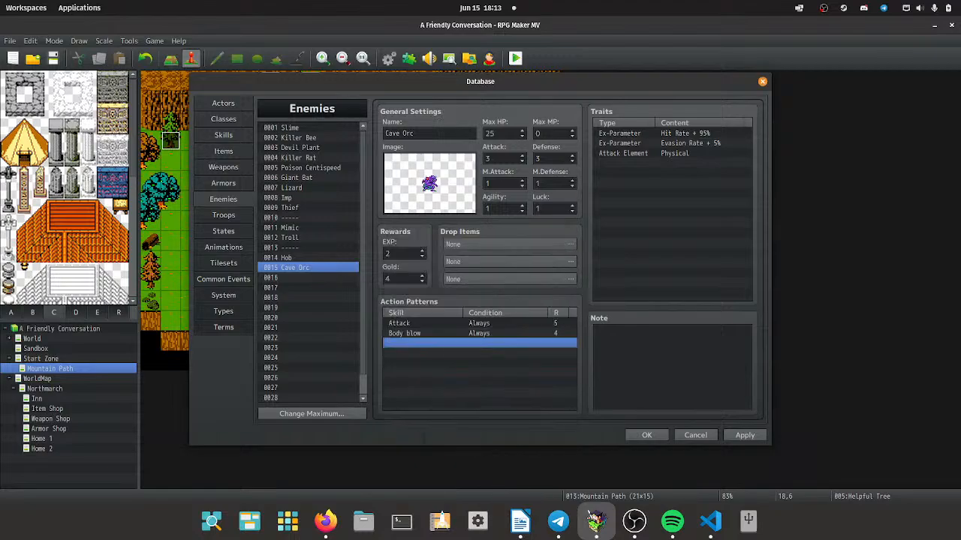
left_click(745, 435)
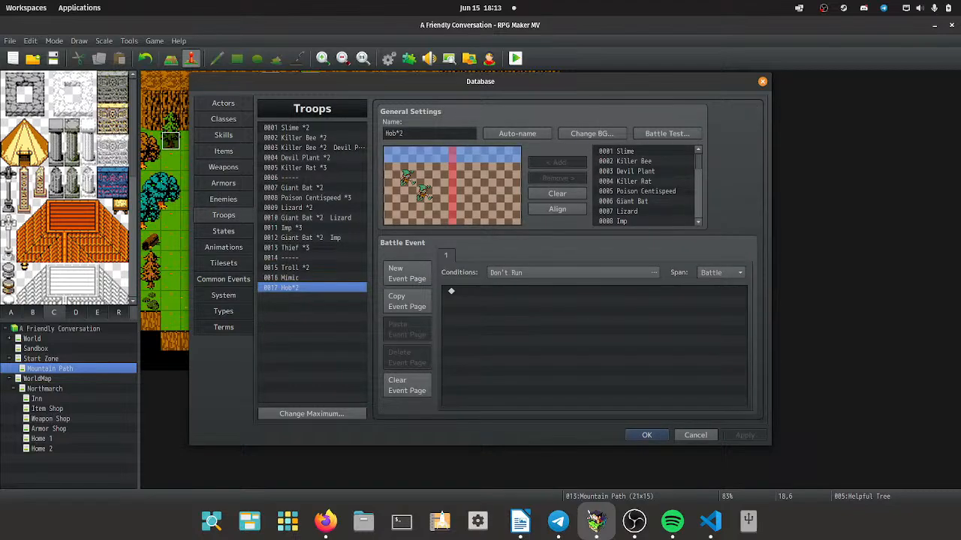
Raise the maximum number of troops to 19 and open the empty troop 0018.
left_click(311, 413)
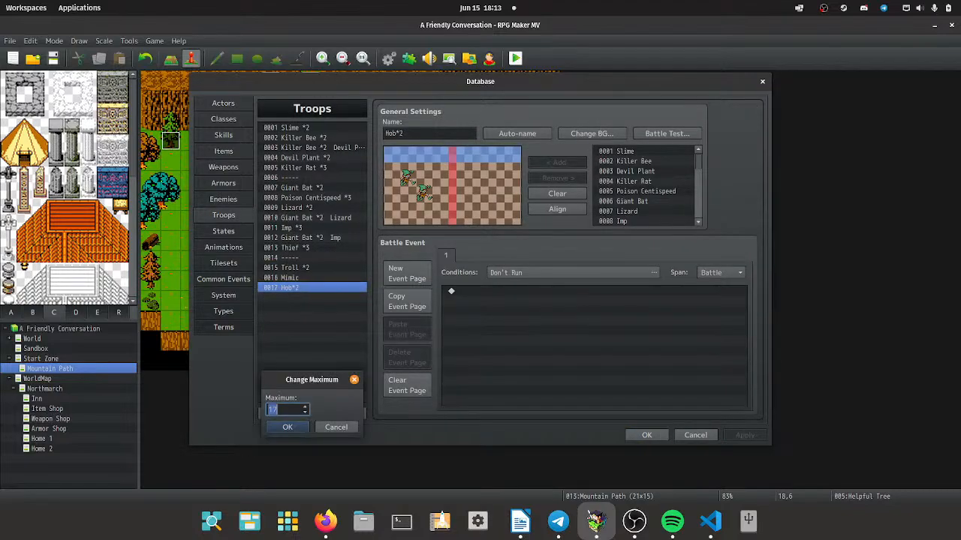
key("Return")
left_click(312, 298)
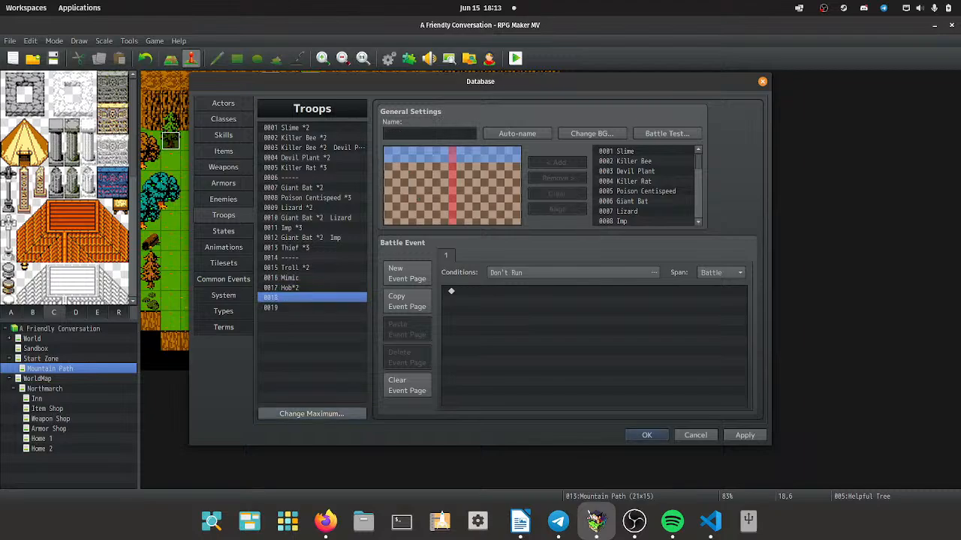
Add one Hob and one Cave Orc to troop 0018, arrange them on the battlefield's left side, and auto-name the troop.
scroll(643, 190, "down", 3)
left_click(644, 191)
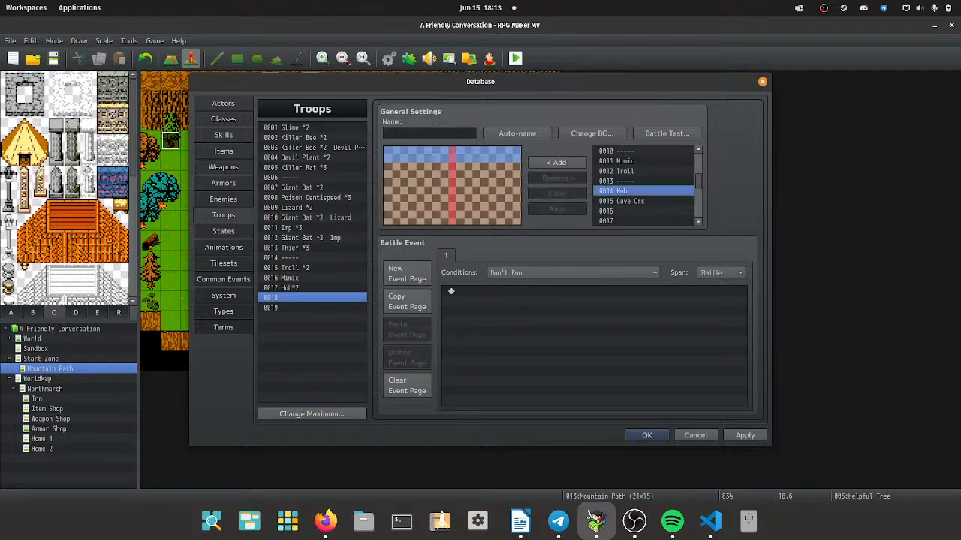
left_click(556, 162)
left_click(630, 201)
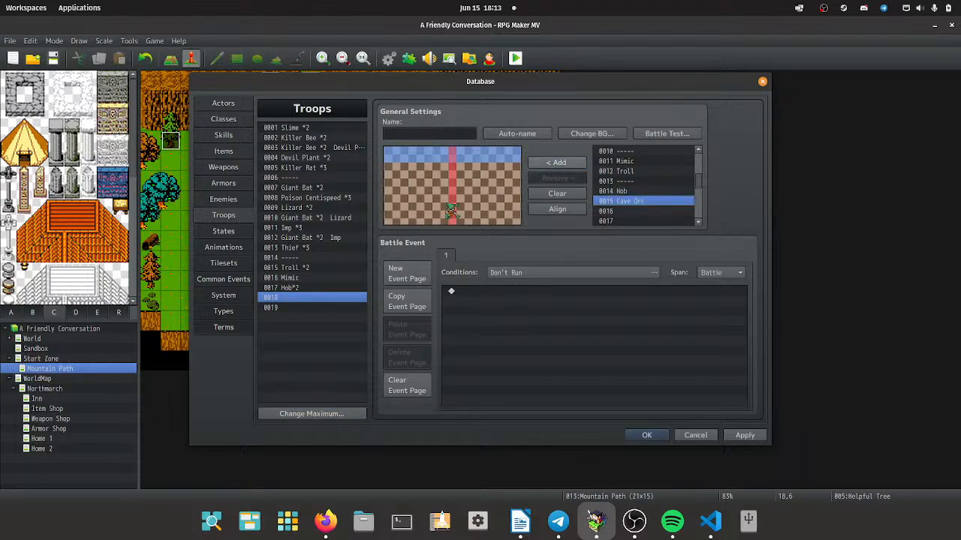
left_click(557, 162)
left_click_drag(441, 210, 414, 185)
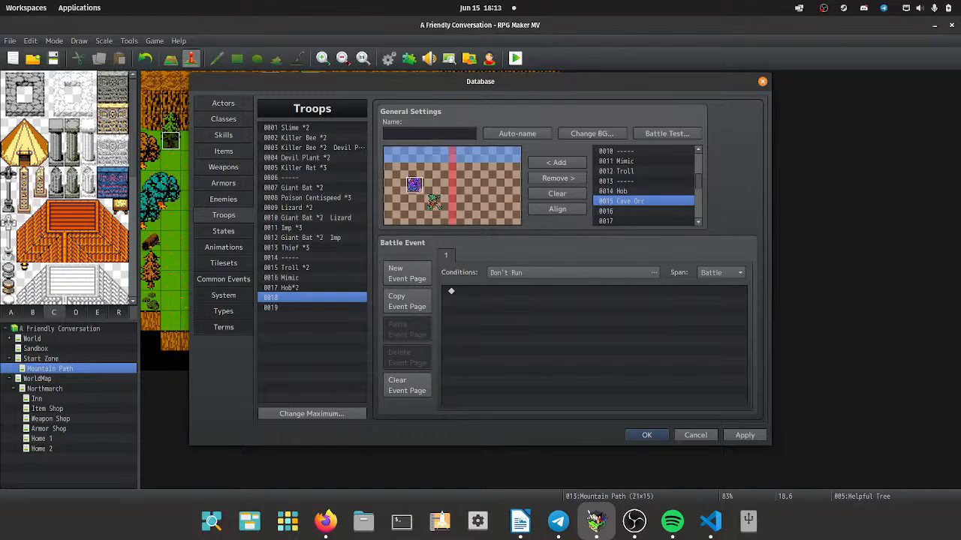
left_click(517, 134)
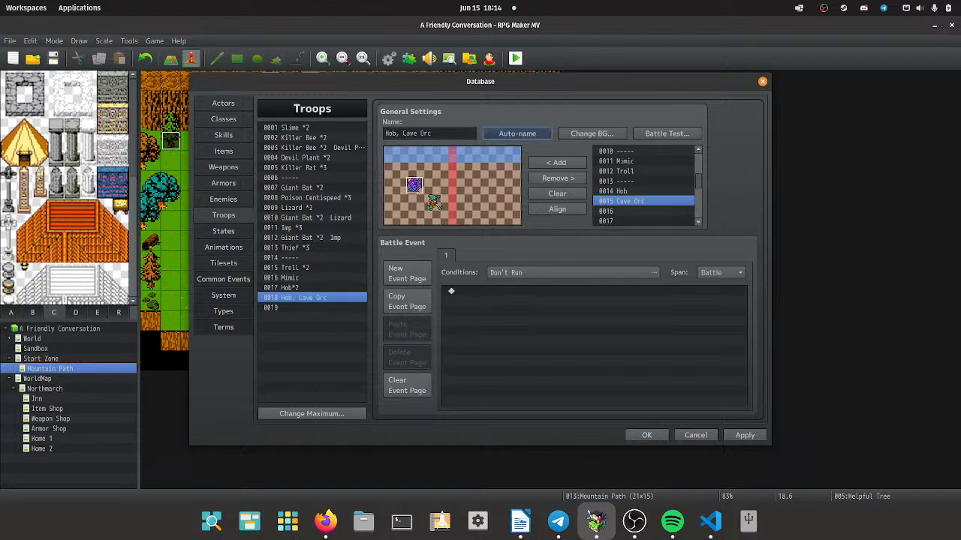
Fill troop 0019 with two Cave Orcs placed diagonally on the battlefield's left side, then save and close the database.
left_click(312, 308)
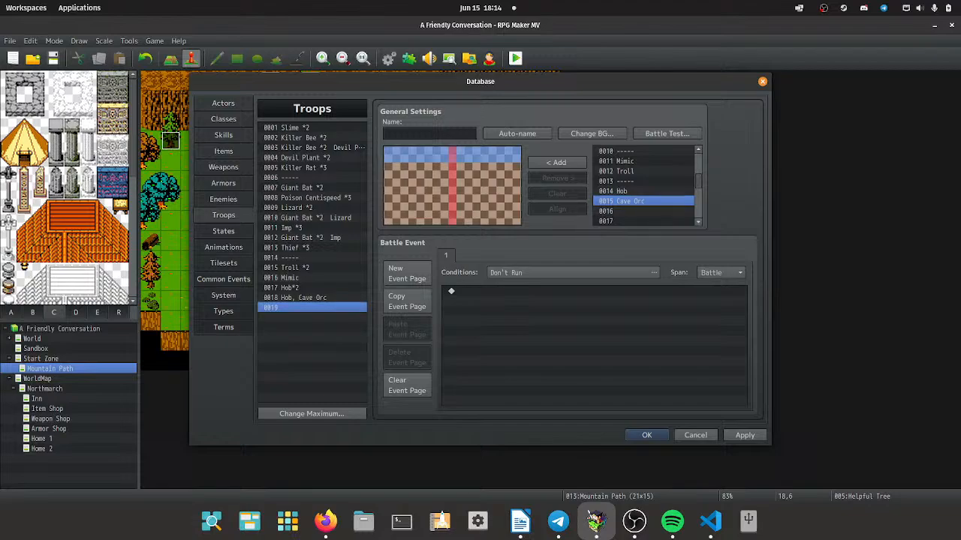
left_click(556, 162)
left_click(557, 162)
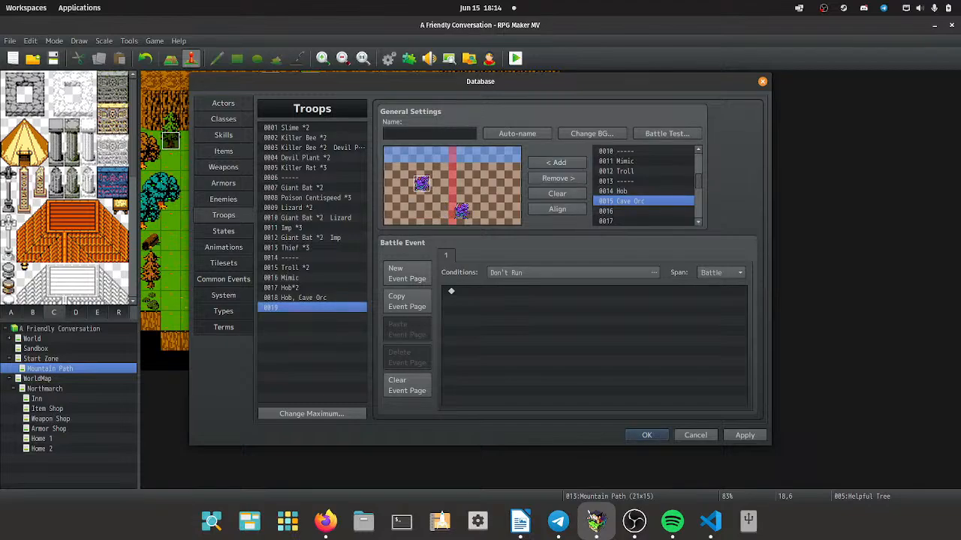
left_click_drag(460, 210, 412, 179)
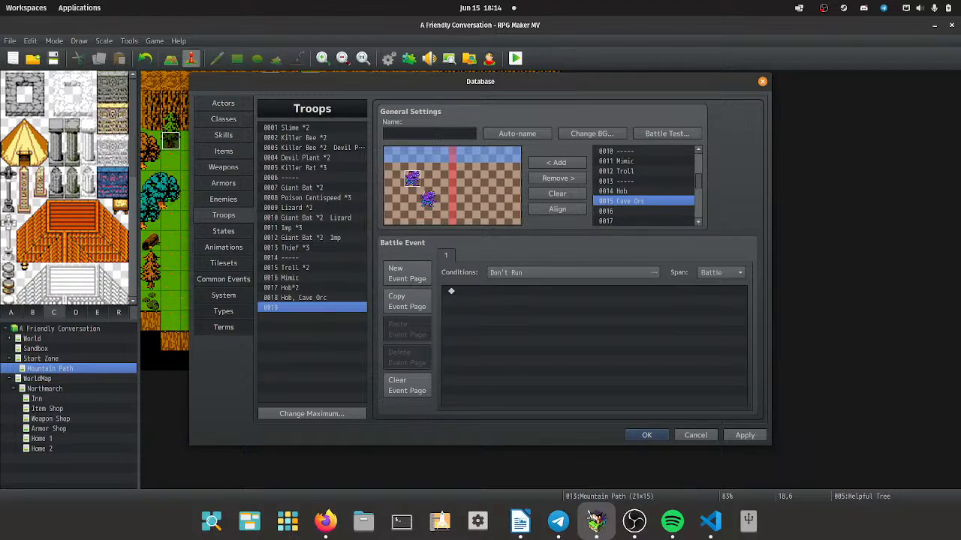
left_click(744, 435)
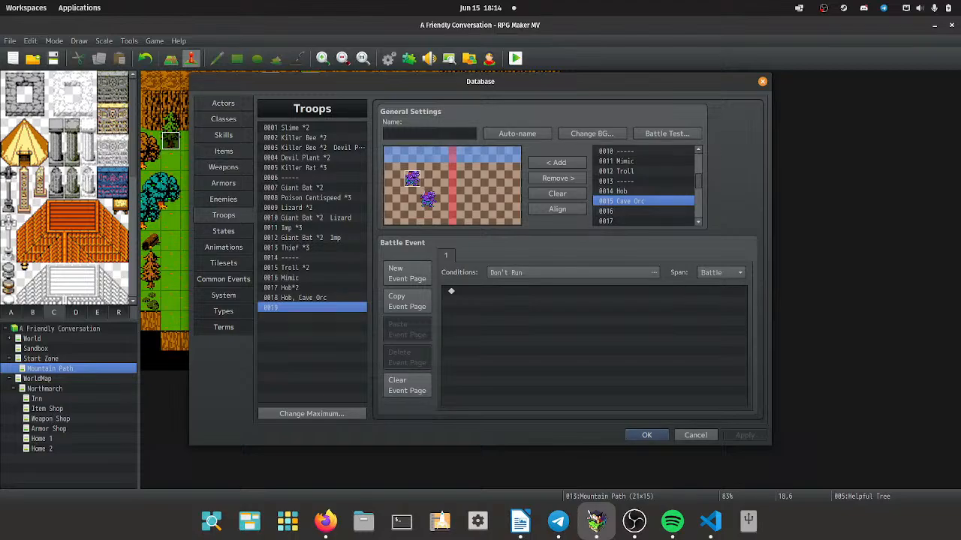
left_click(646, 436)
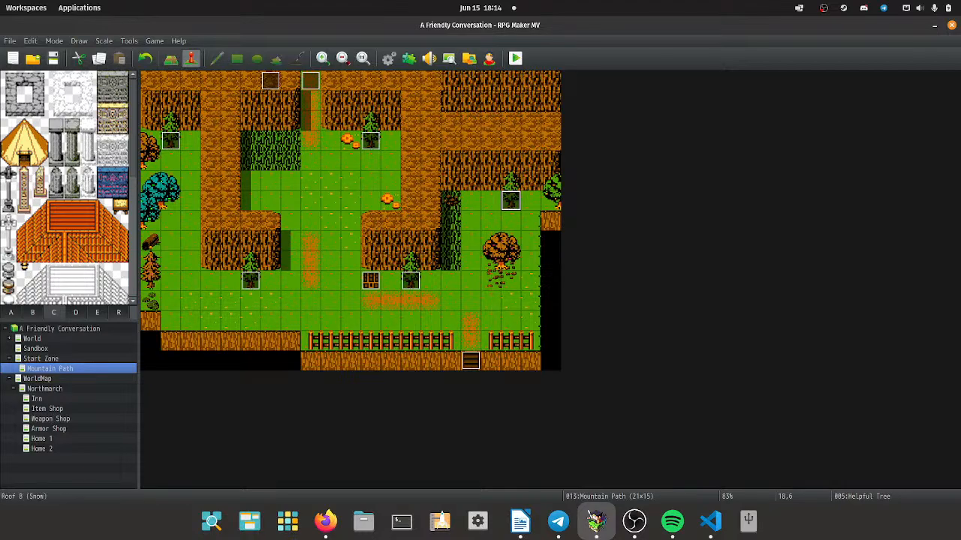
Paint region ID 8 on the WorldMap over the two forest strips beside the mountains and the dark grass around the inlet.
key("F7")
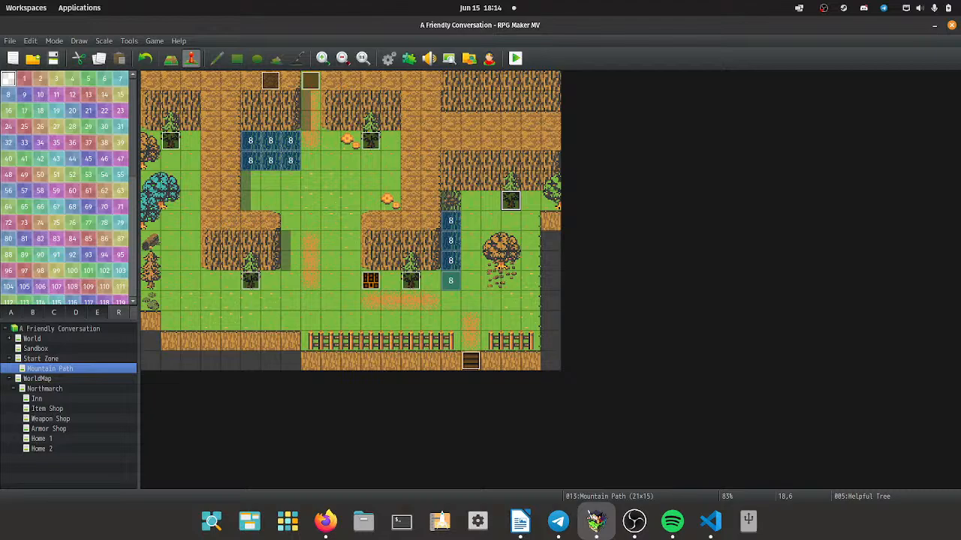
left_click(38, 379)
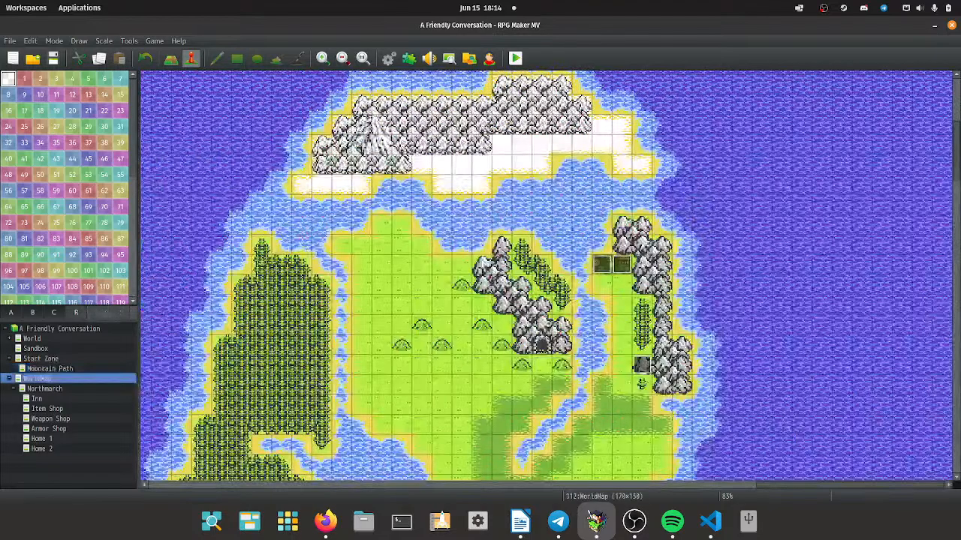
left_click(9, 94)
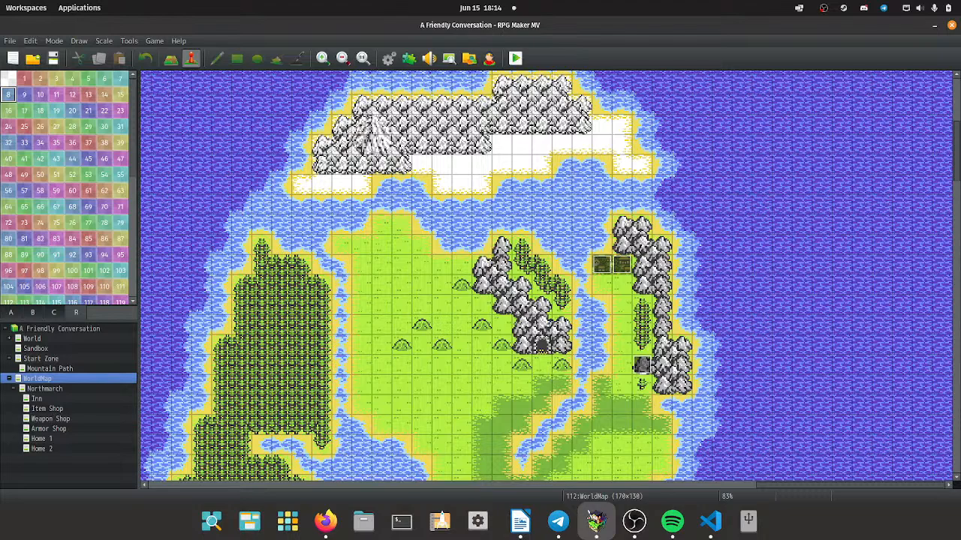
left_click(171, 58)
mouse_move(521, 244)
left_mouse_down()
mouse_move(521, 265)
mouse_move(541, 264)
mouse_move(541, 284)
mouse_move(561, 303)
left_mouse_up()
mouse_move(642, 323)
left_mouse_down()
mouse_move(642, 303)
mouse_move(642, 344)
left_mouse_up()
scroll(579, 375, "down", 2)
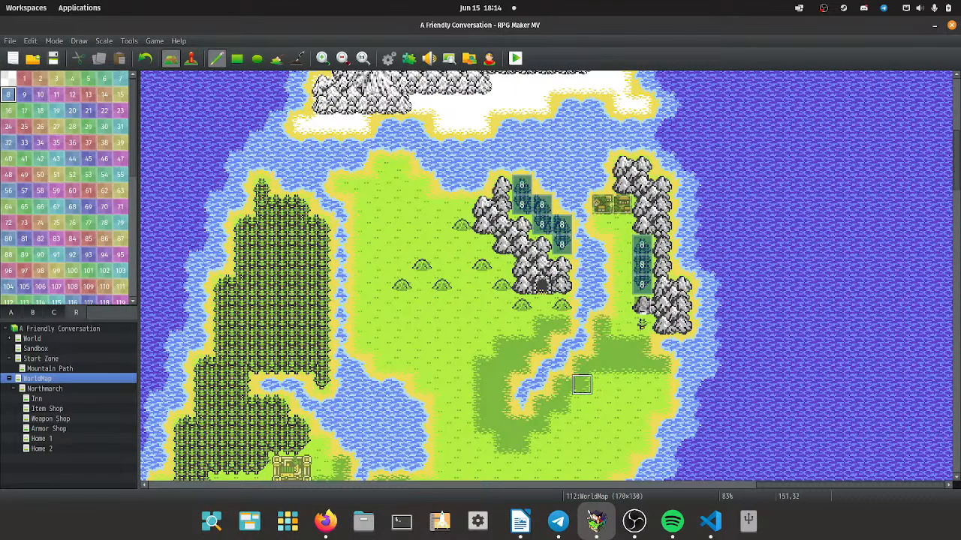
mouse_move(602, 324)
left_mouse_down()
mouse_move(601, 345)
mouse_move(642, 344)
mouse_move(642, 365)
mouse_move(581, 365)
mouse_move(581, 384)
mouse_move(562, 384)
mouse_move(561, 404)
mouse_move(541, 424)
mouse_move(482, 425)
mouse_move(522, 445)
mouse_move(501, 425)
mouse_move(502, 384)
mouse_move(482, 384)
mouse_move(522, 344)
mouse_move(541, 344)
mouse_move(541, 324)
left_mouse_up()
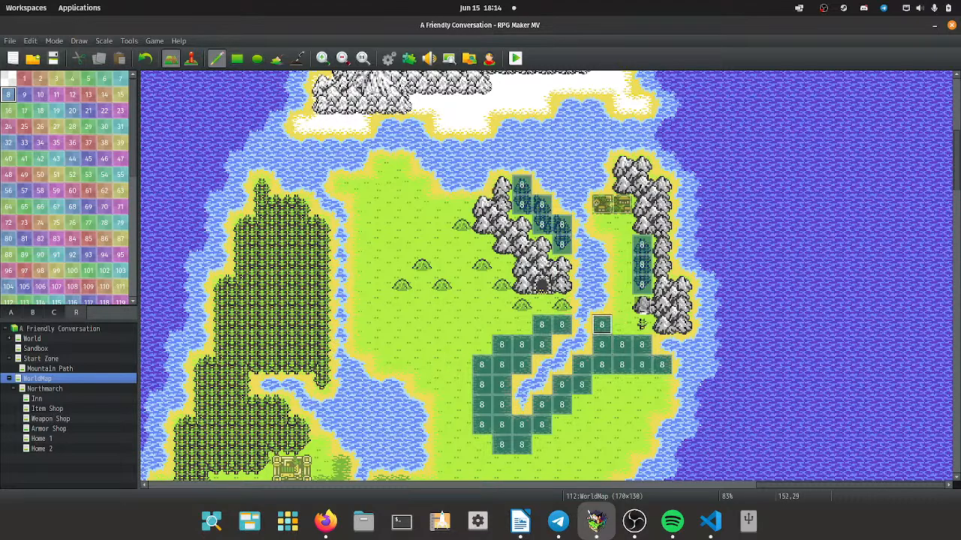
Add a Slime *2 encounter with weight 5 and range Entire Map to the WorldMap's encounters.
double_click(37, 379)
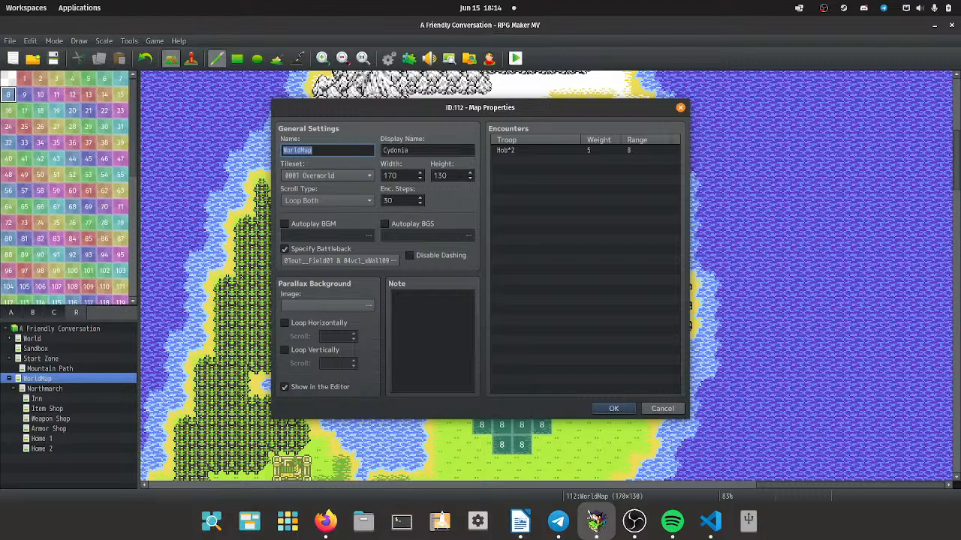
left_click(536, 150)
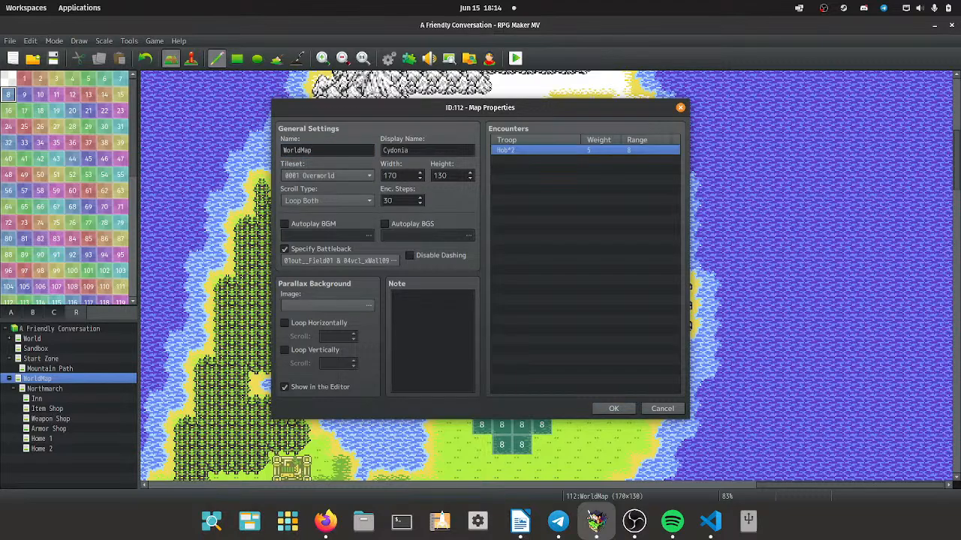
key("Return")
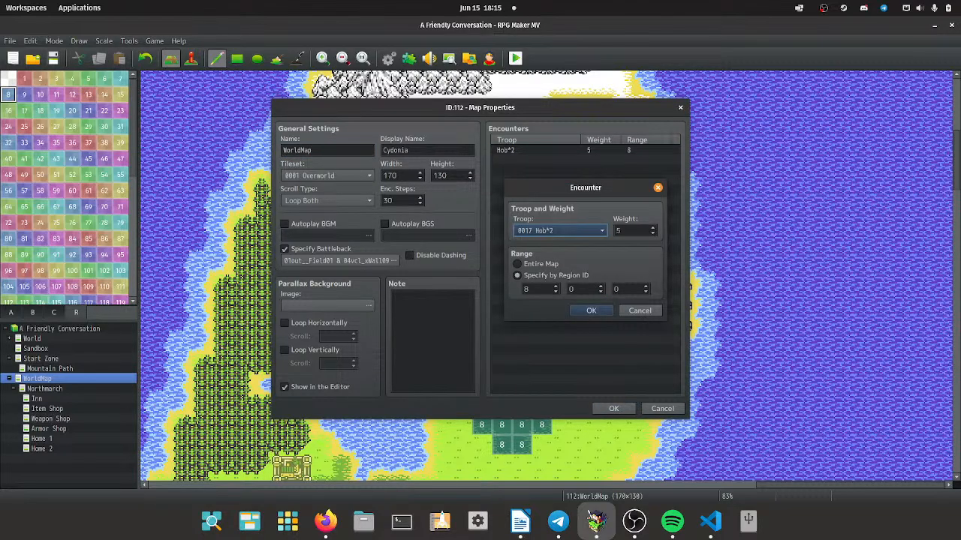
key("Return")
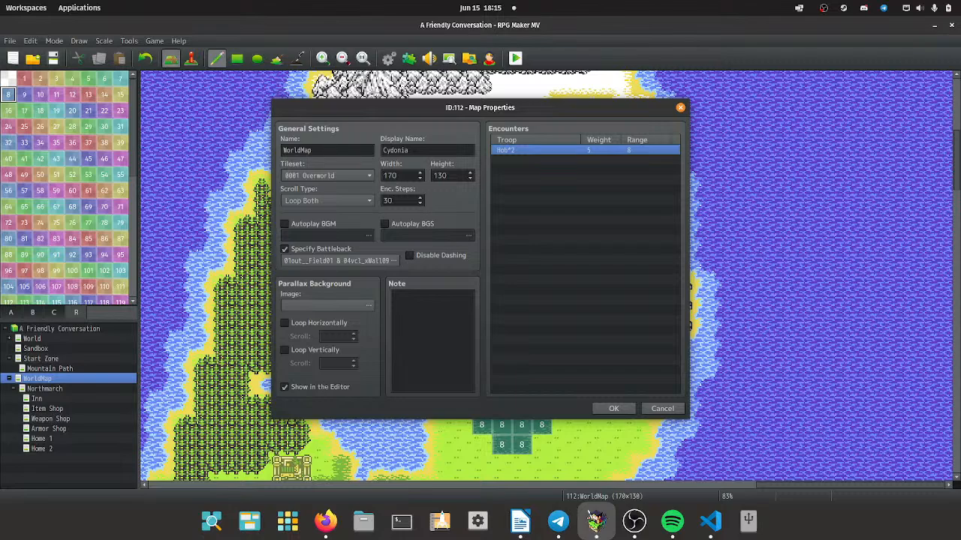
key("Down")
key("Return")
key("space")
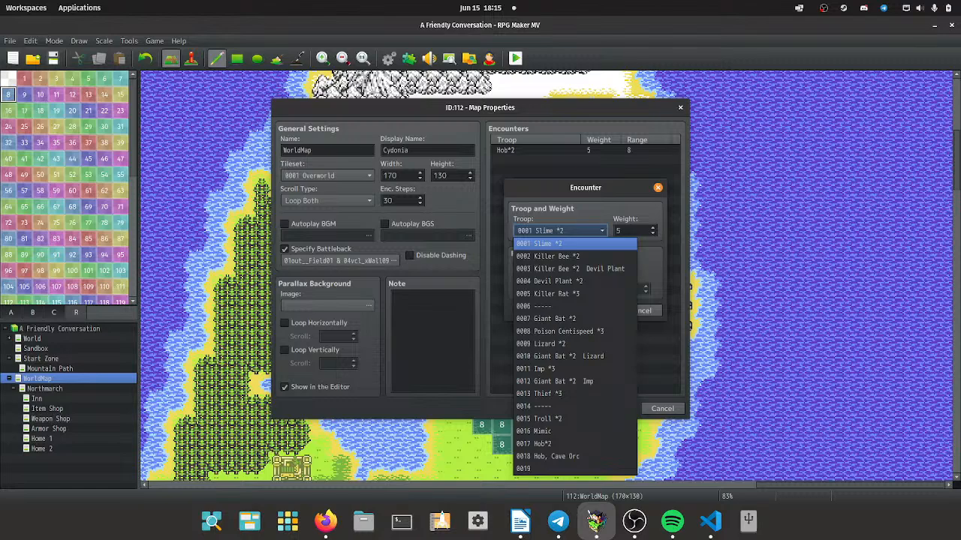
key("Return")
key("Return")
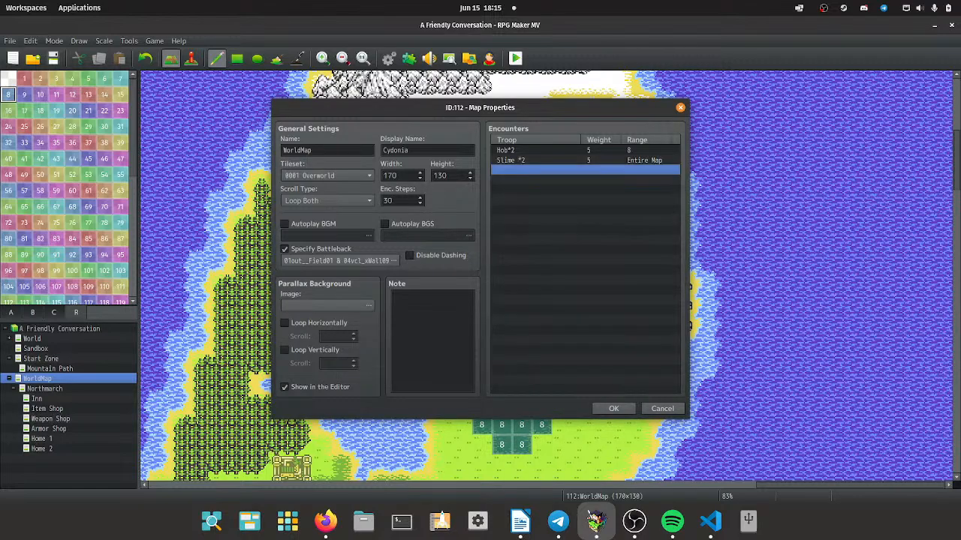
left_click(614, 408)
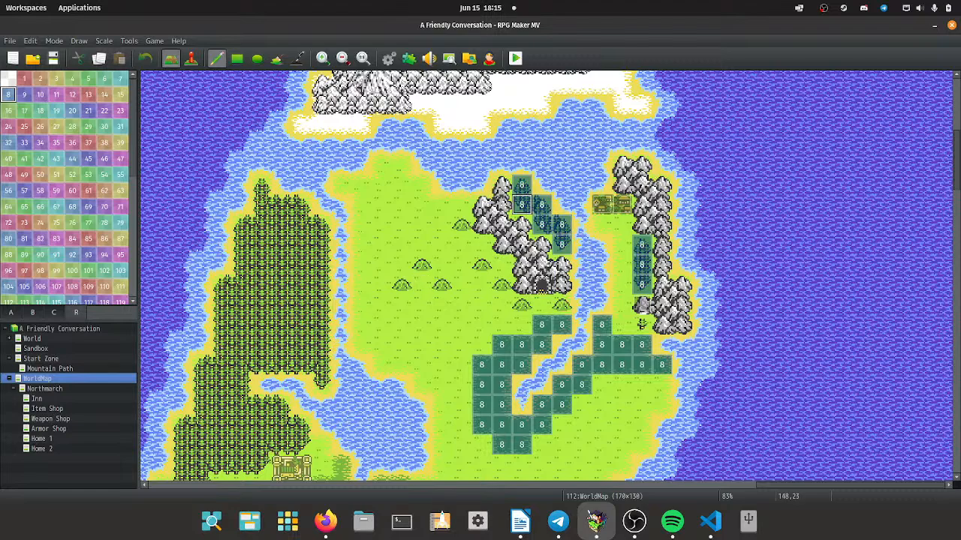
Try painting region ID 9 over the two forest strips beside the mountains, and undo both strokes.
left_click(24, 94)
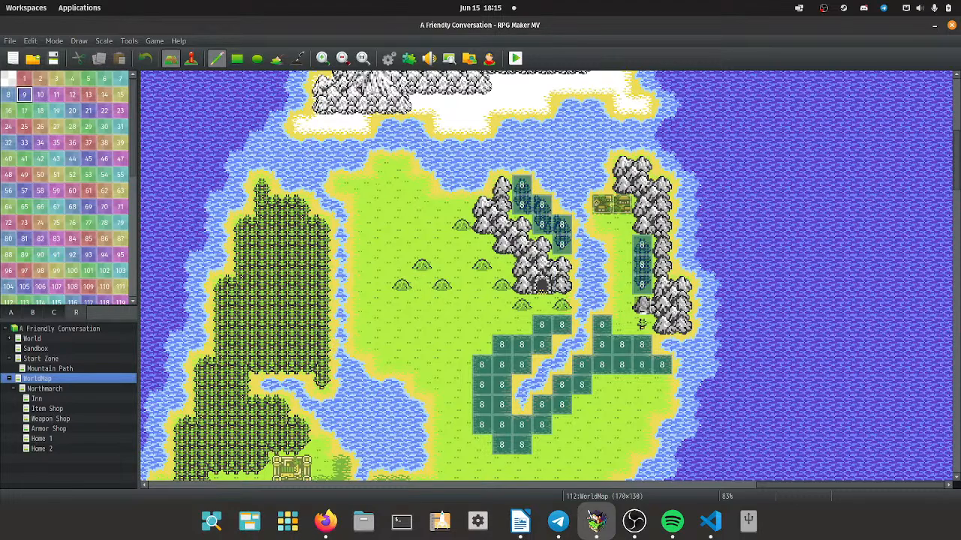
mouse_move(522, 184)
left_mouse_down()
mouse_move(522, 204)
mouse_move(561, 244)
left_mouse_up()
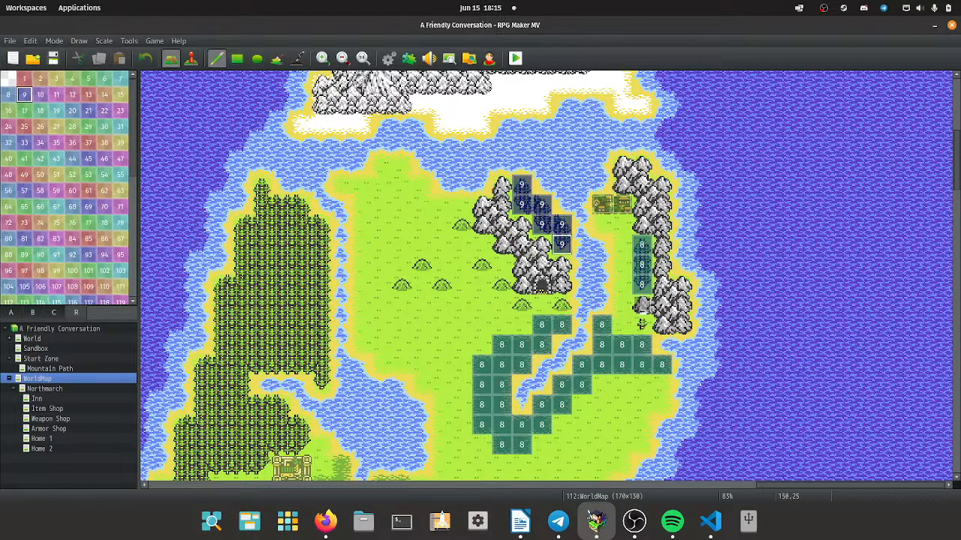
left_click_drag(642, 243, 642, 285)
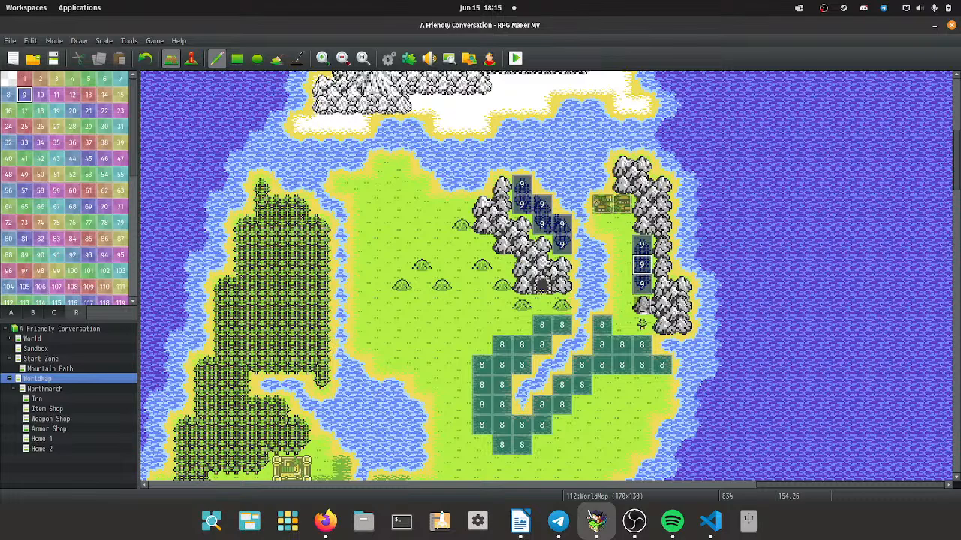
key("ctrl+z")
key("ctrl+z")
Repaint the dark grass around the inlet with region ID 9 and clear the stray region tile at the inlet's lower tip.
mouse_move(602, 324)
left_mouse_down()
mouse_move(601, 344)
mouse_move(642, 345)
mouse_move(662, 364)
mouse_move(601, 364)
mouse_move(541, 424)
mouse_move(521, 424)
mouse_move(502, 444)
mouse_move(502, 364)
mouse_move(541, 324)
mouse_move(562, 324)
left_mouse_up()
left_click_drag(481, 364, 481, 424)
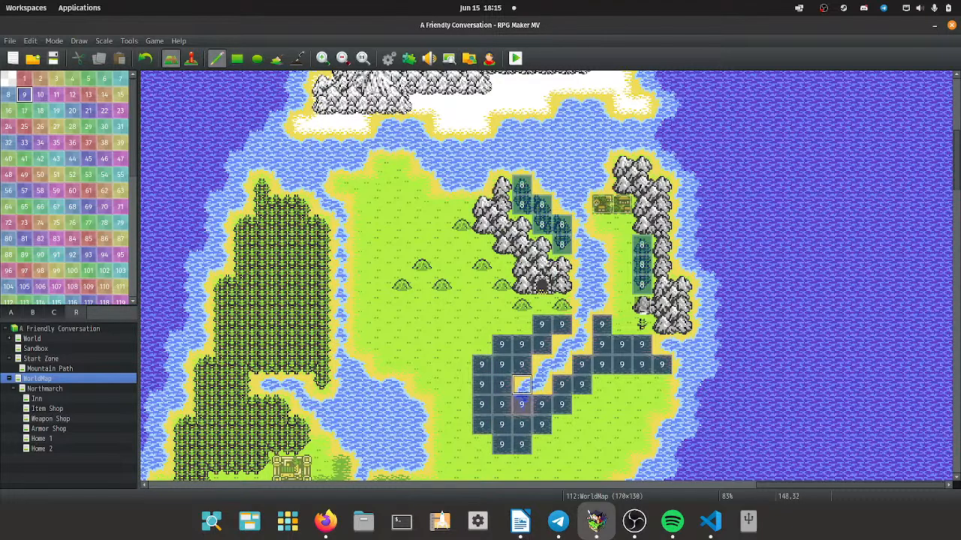
right_click(541, 385)
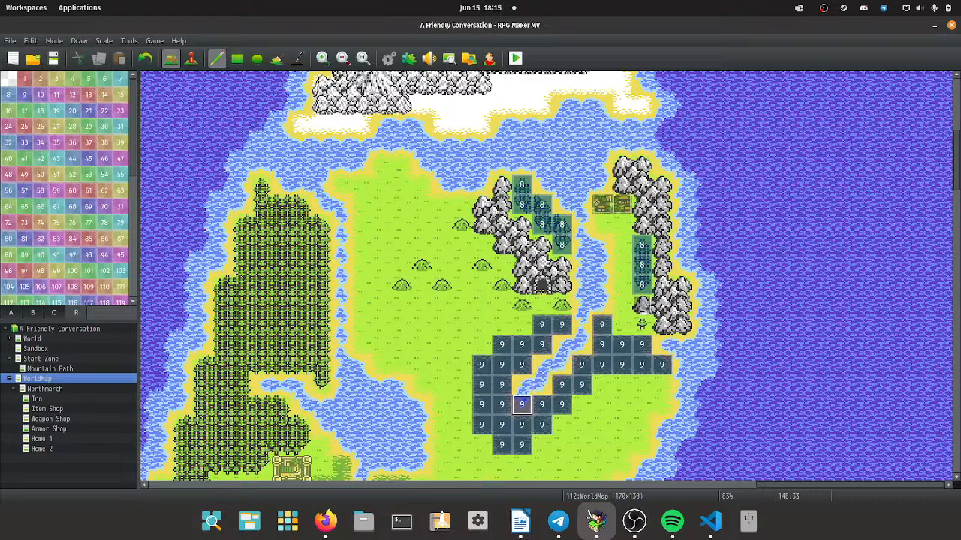
left_click(521, 405)
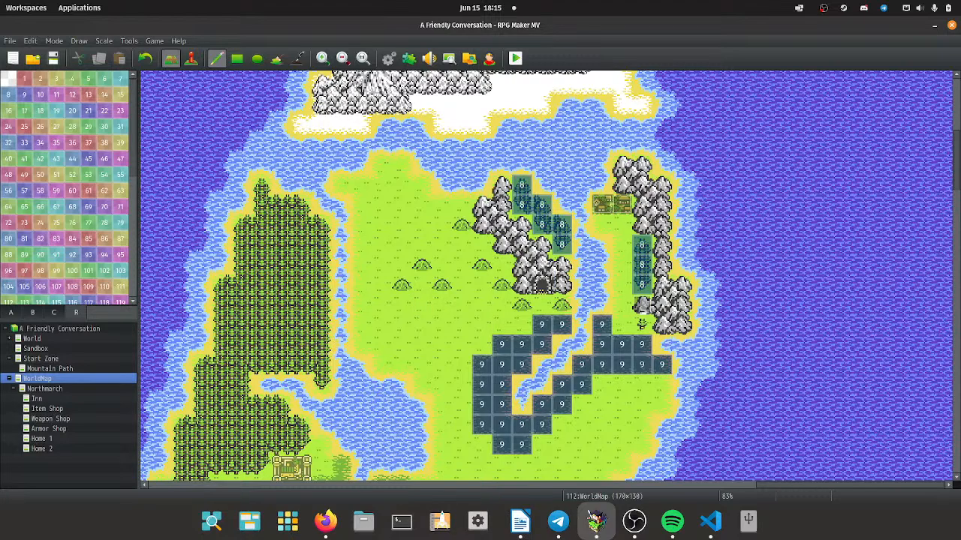
Open the WorldMap's properties and check the region range of its Hob*2 encounter.
key("space")
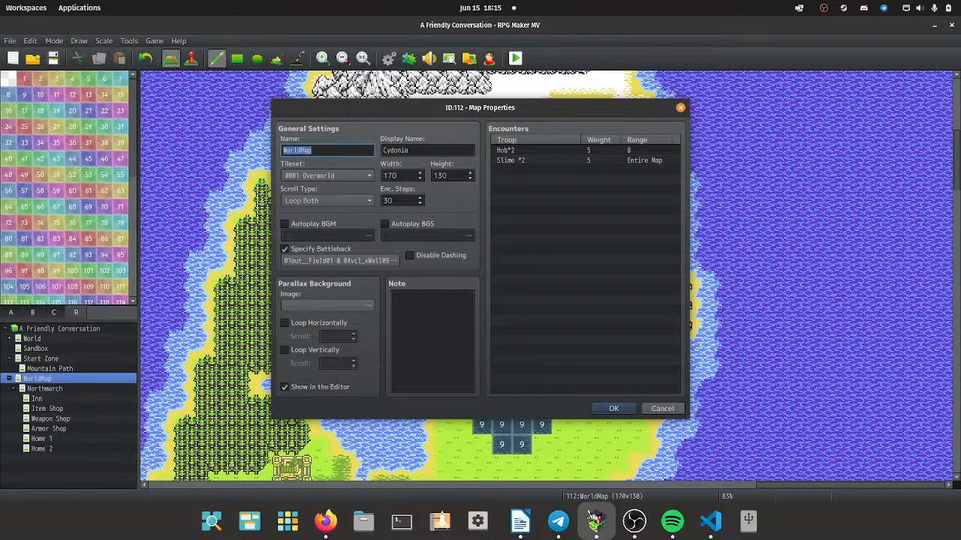
left_click(538, 160)
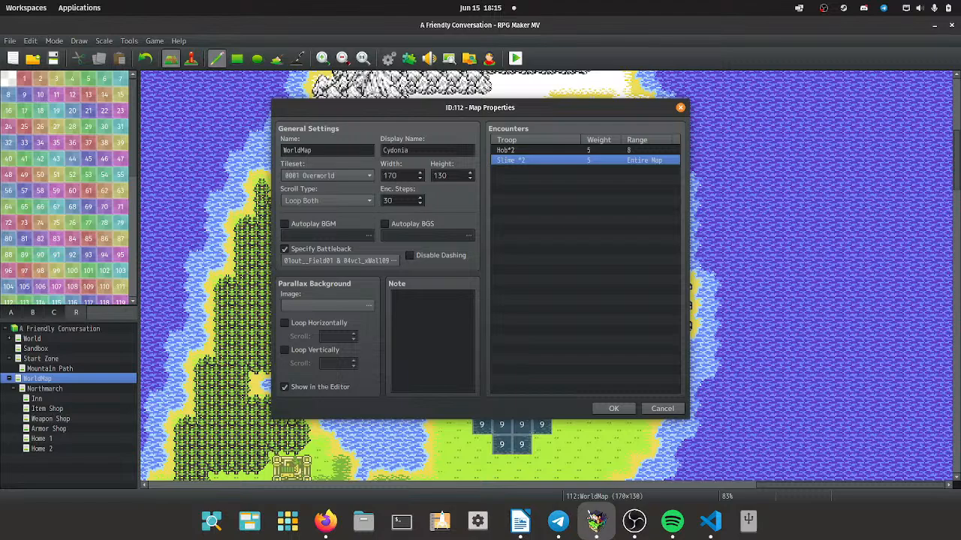
double_click(537, 150)
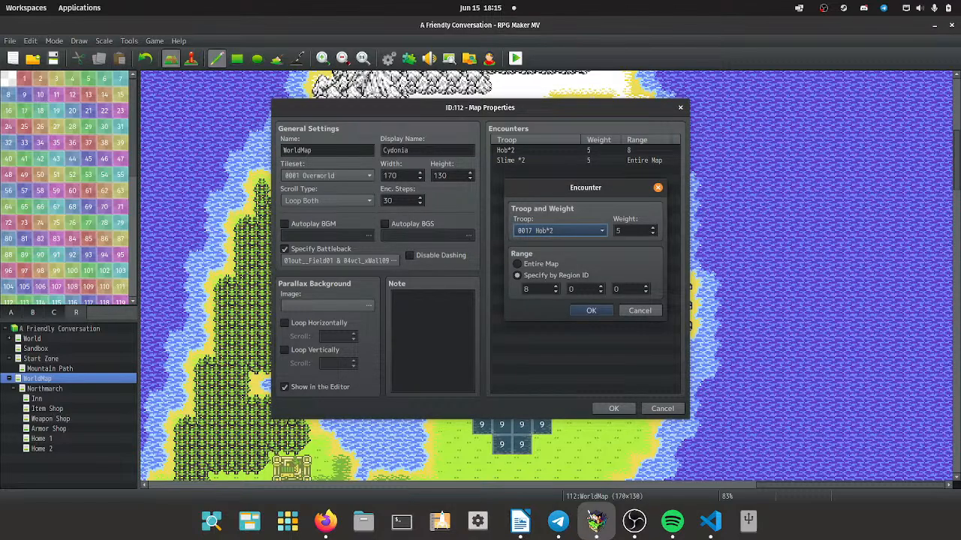
double_click(579, 289)
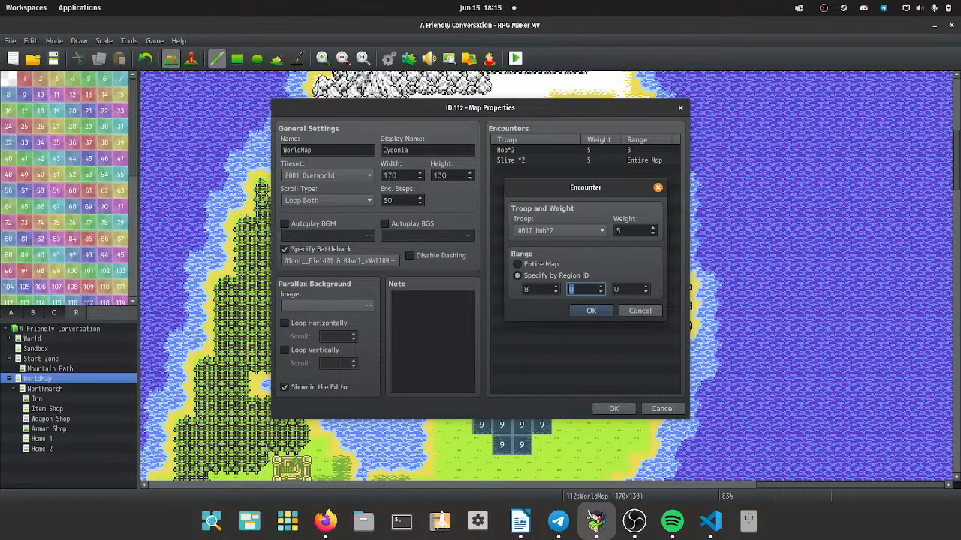
left_click(591, 310)
Restrict the WorldMap's Slime *2 encounter to region IDs 8 and 9 and accept the map properties.
double_click(537, 160)
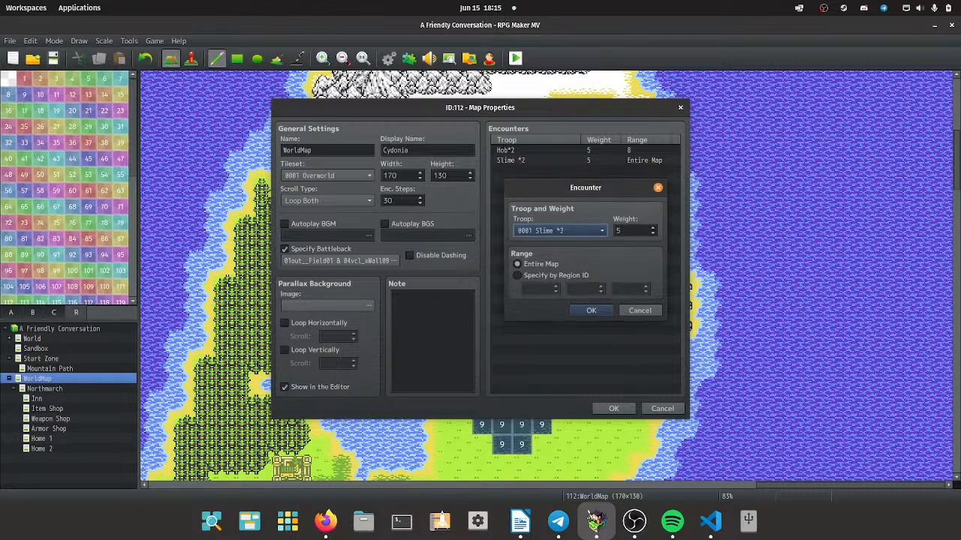
left_click(518, 275)
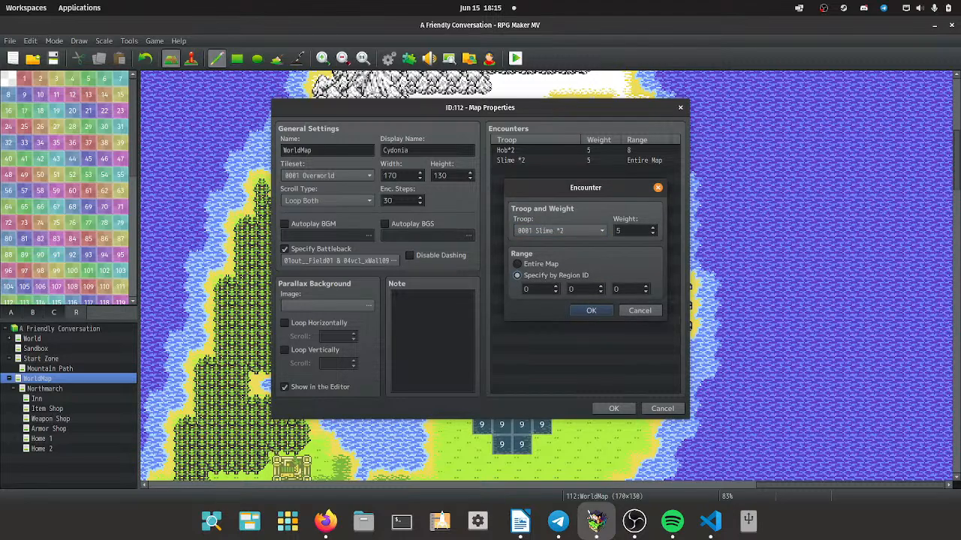
double_click(535, 289)
type("8")
key("Tab")
type("9")
key("Return")
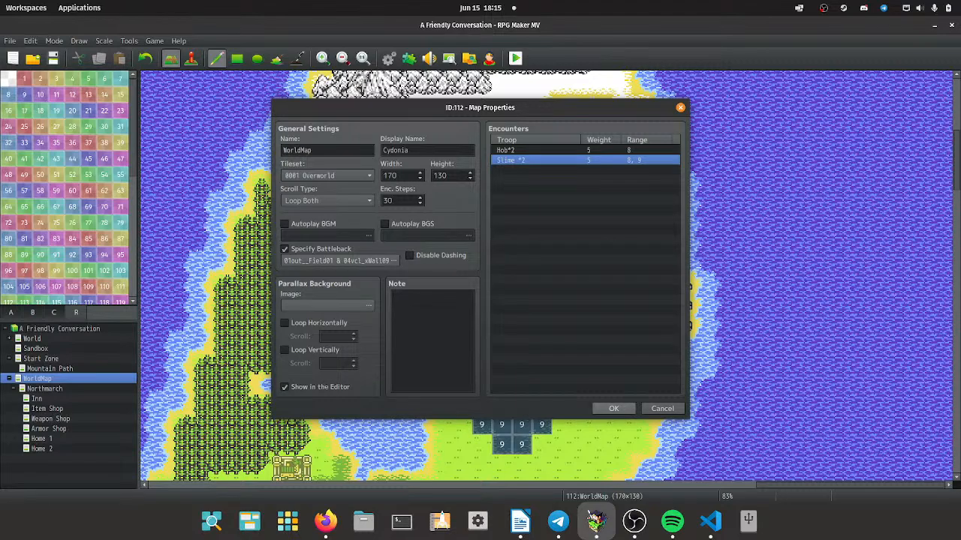
left_click(621, 405)
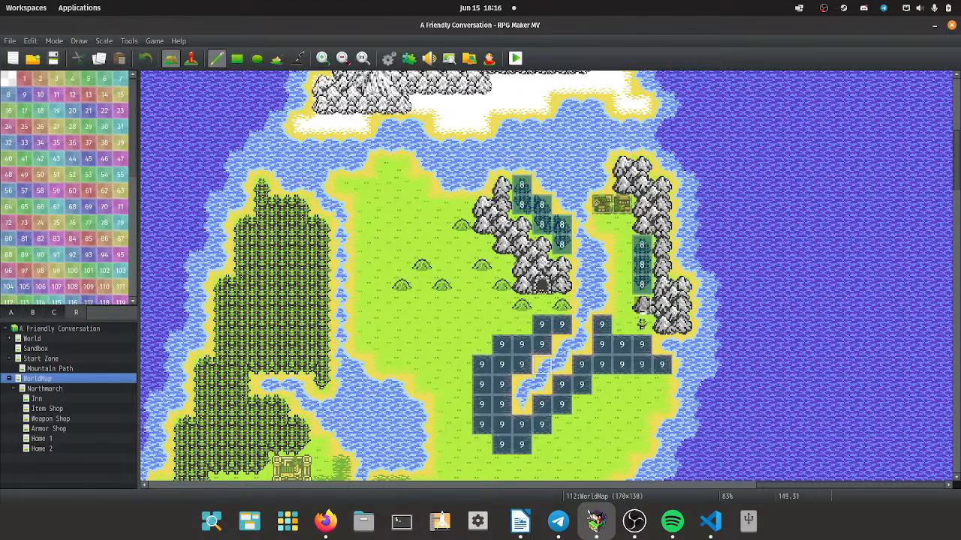
Hide the region numbers on the WorldMap by returning to the A tile palette.
scroll(550, 276, "down", 1)
scroll(581, 294, "down", 1)
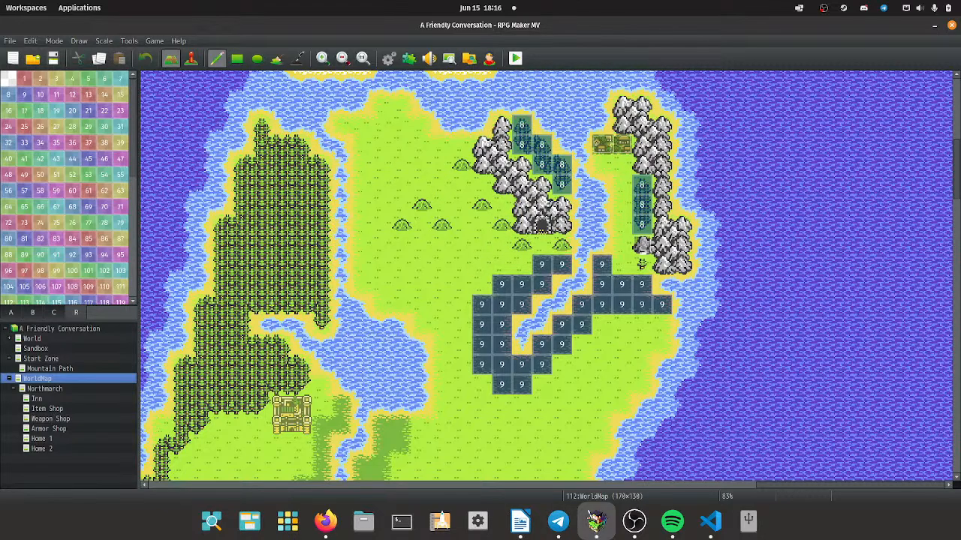
left_click(10, 313)
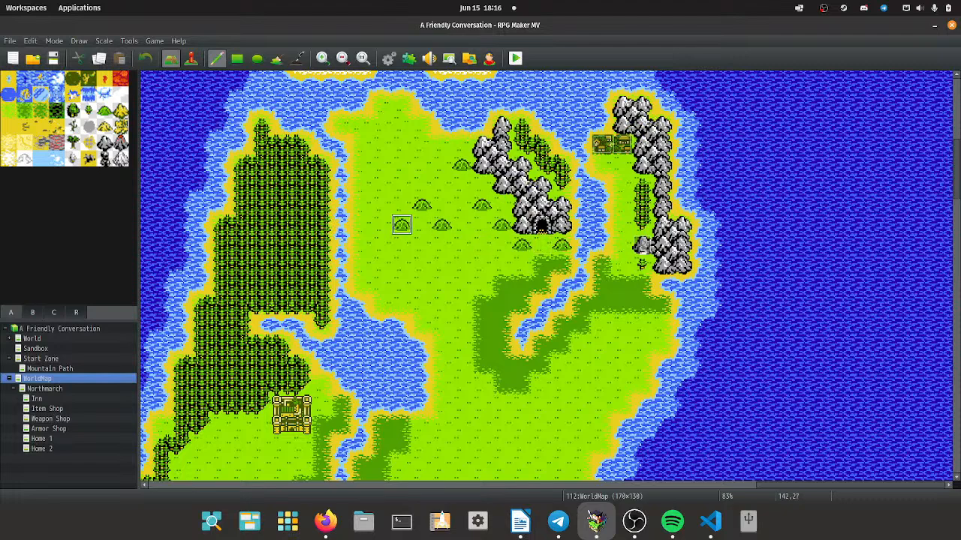
Examine the settings of the Guard, Immortal, Silence and Confusion states in the database.
left_click(389, 59)
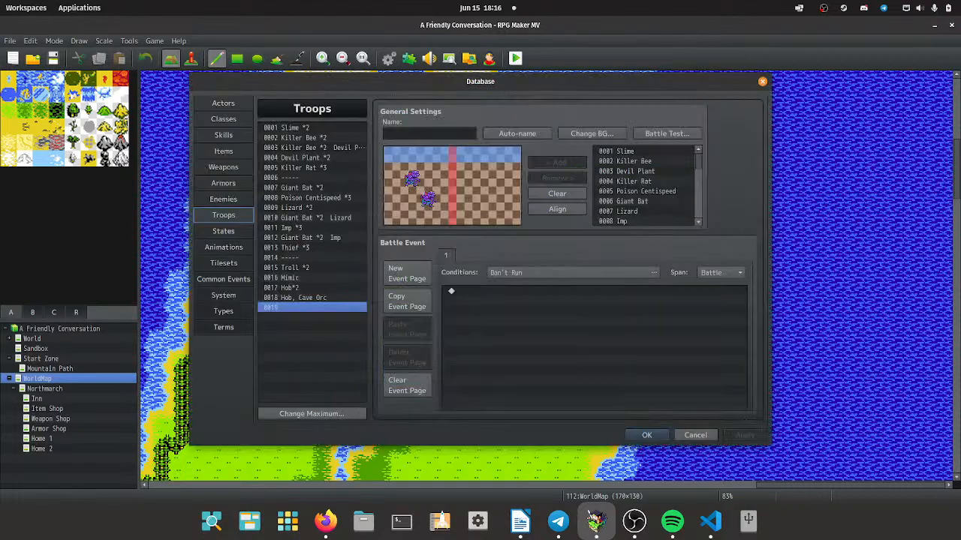
left_click(223, 231)
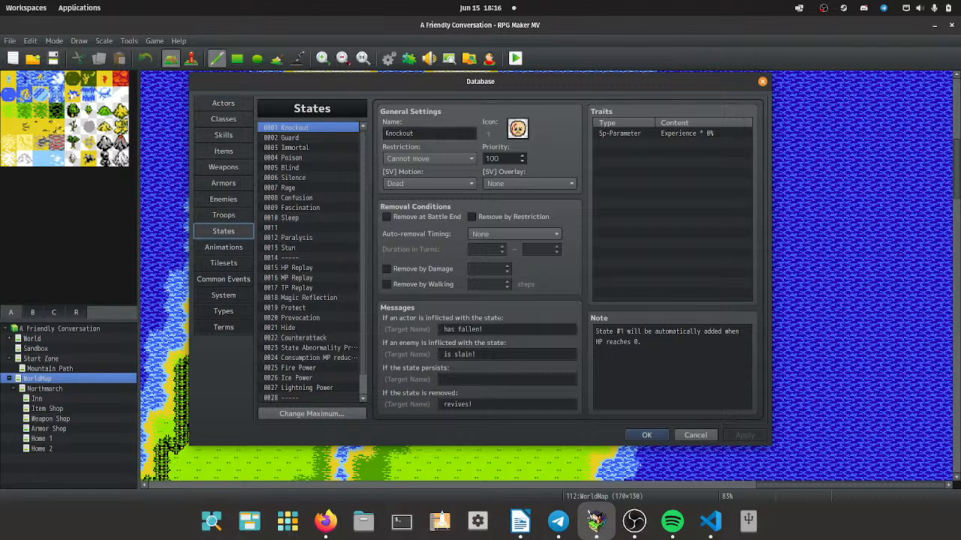
left_click(307, 137)
left_click(307, 148)
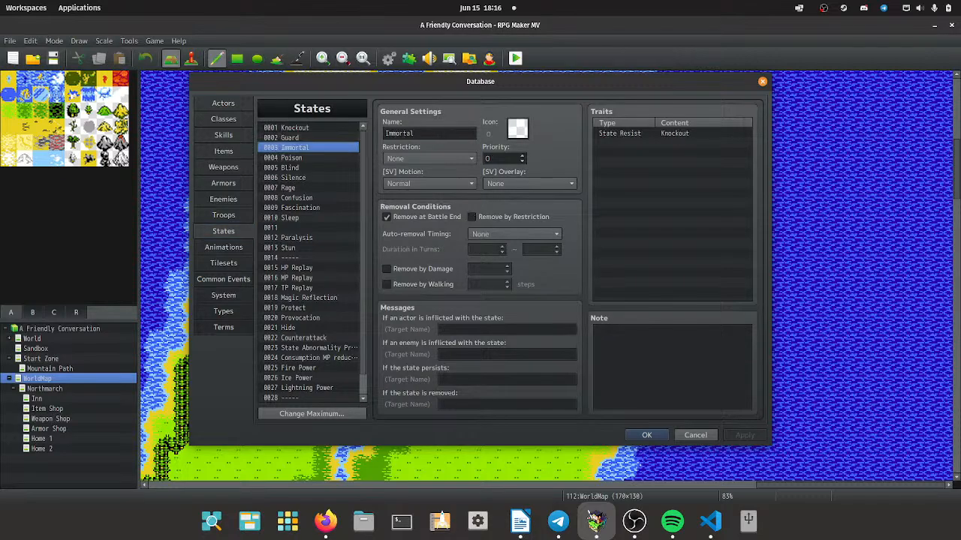
left_click(307, 177)
left_click(308, 197)
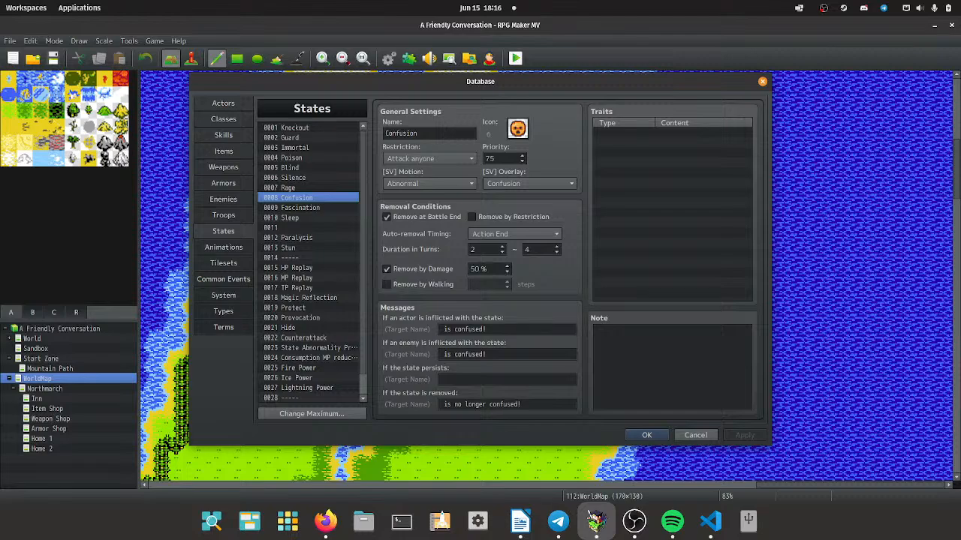
left_click(642, 435)
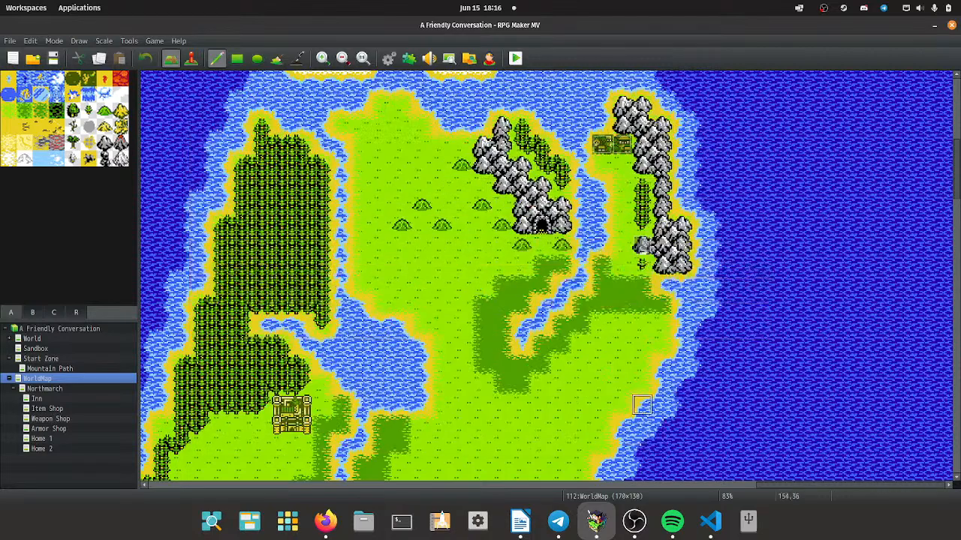
Inspect the FC_AjustTerrainMV plugin and its MakeBlack parameter in the Plugin Manager.
left_click(409, 58)
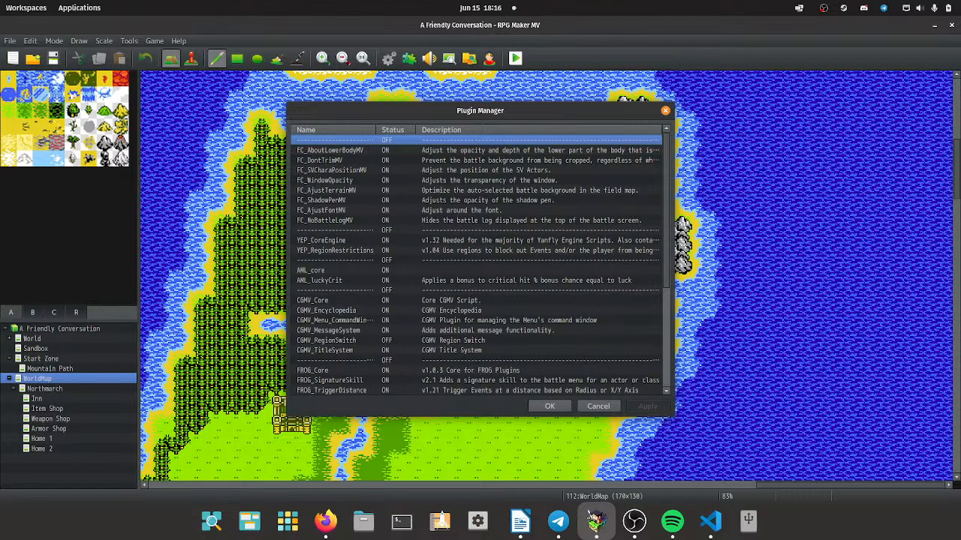
left_click(476, 150)
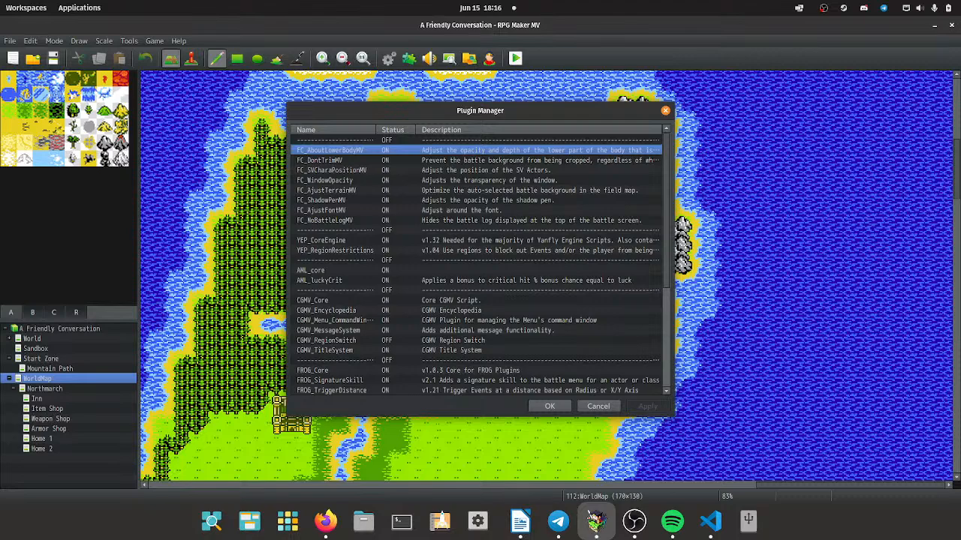
left_click(476, 180)
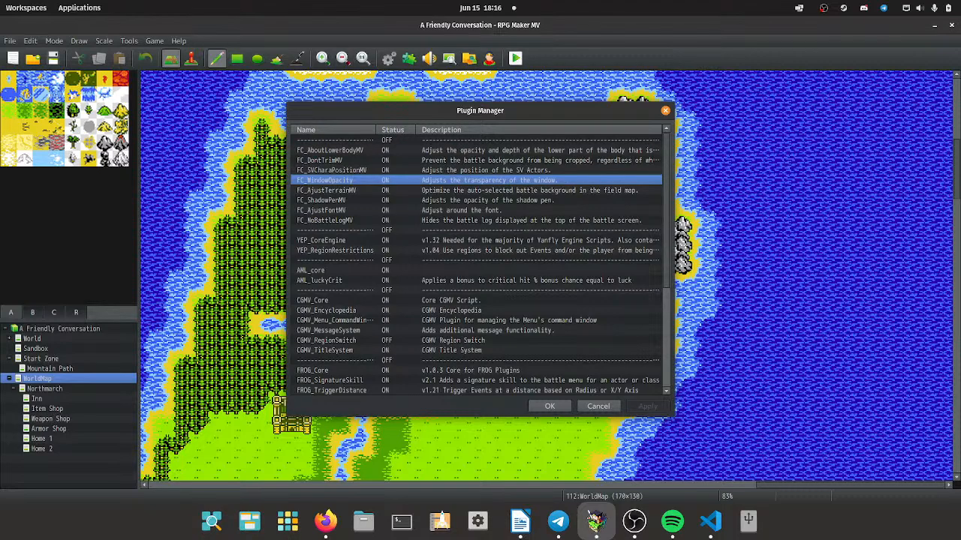
double_click(476, 190)
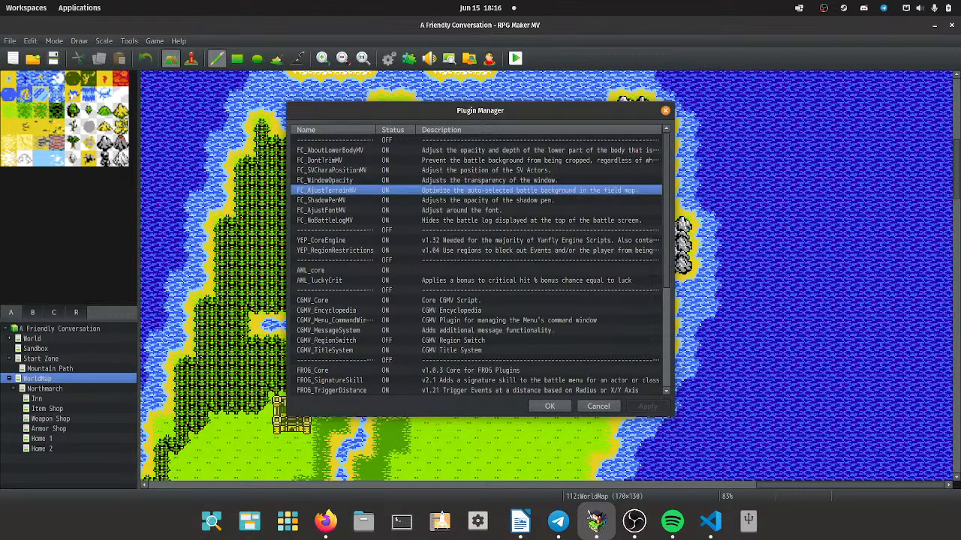
double_click(628, 144)
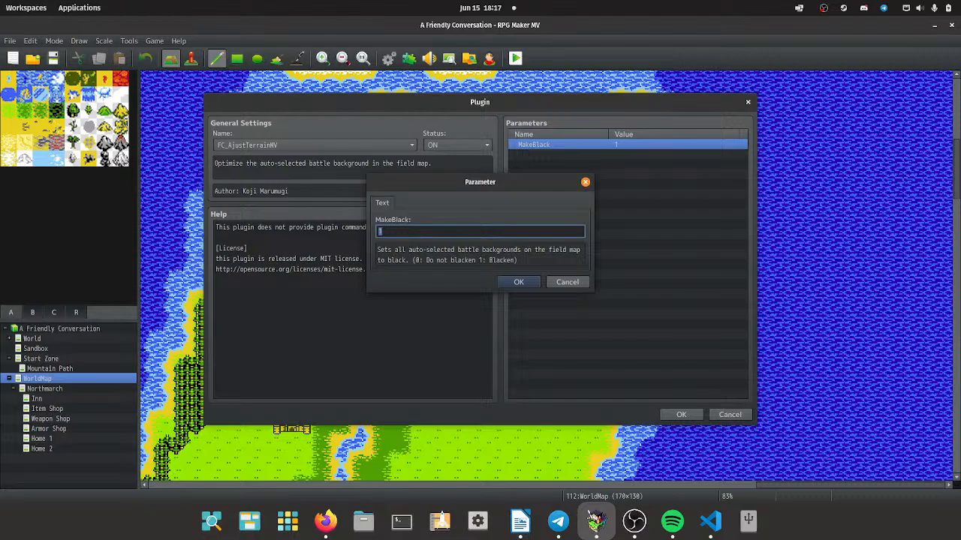
left_click(519, 282)
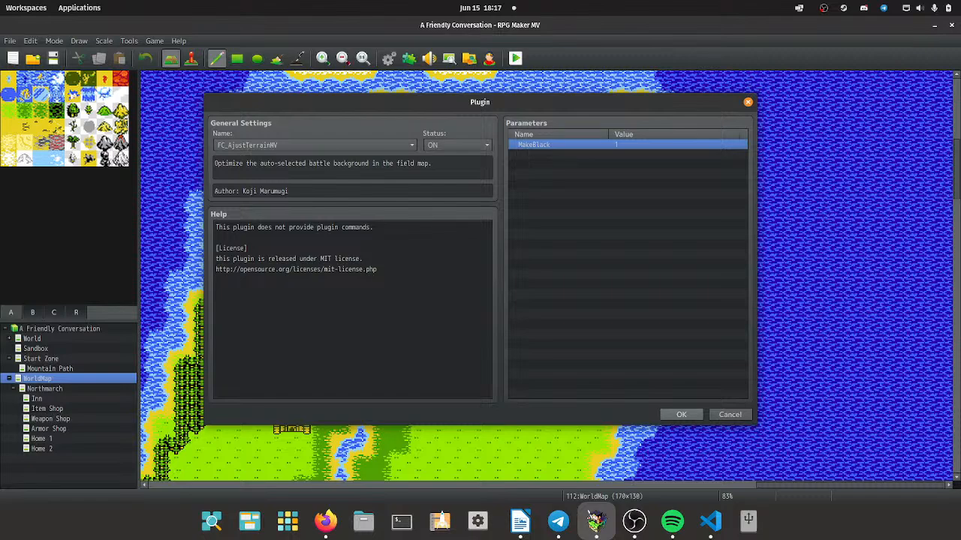
left_click(681, 414)
Review the installed plugins and their status, including the CGMV message and region switch plugins and the Moogle_X equipment learning plugin.
scroll(479, 263, "down", 2)
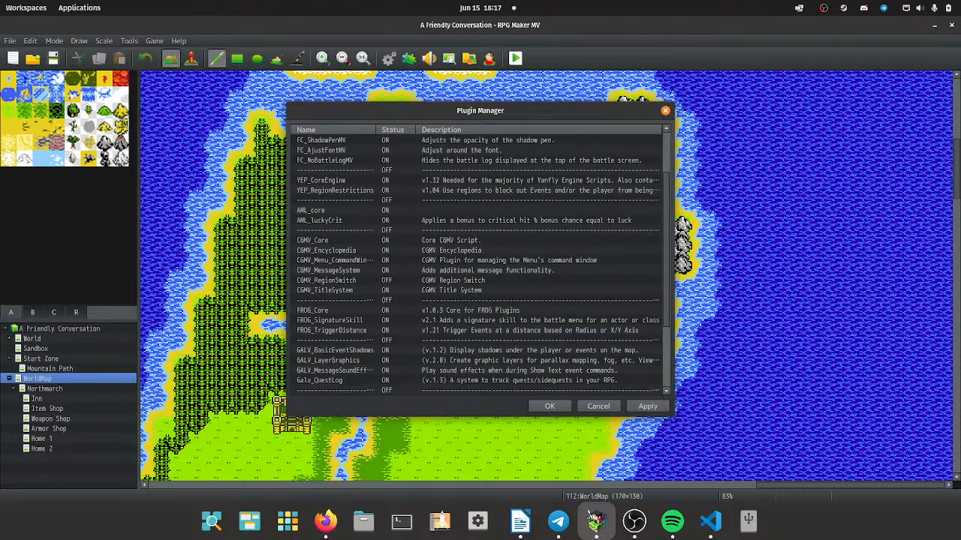
scroll(480, 262, "down", 1)
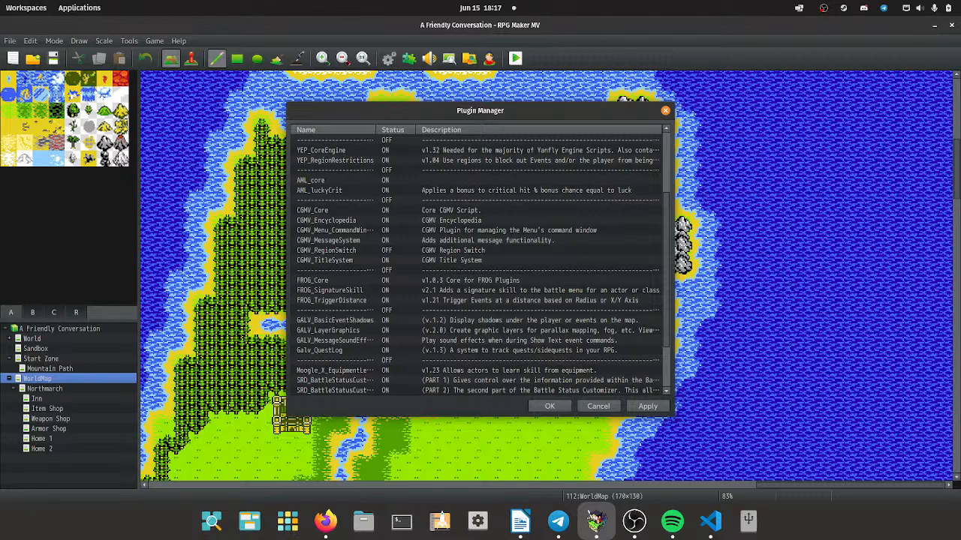
scroll(481, 271, "down", 1)
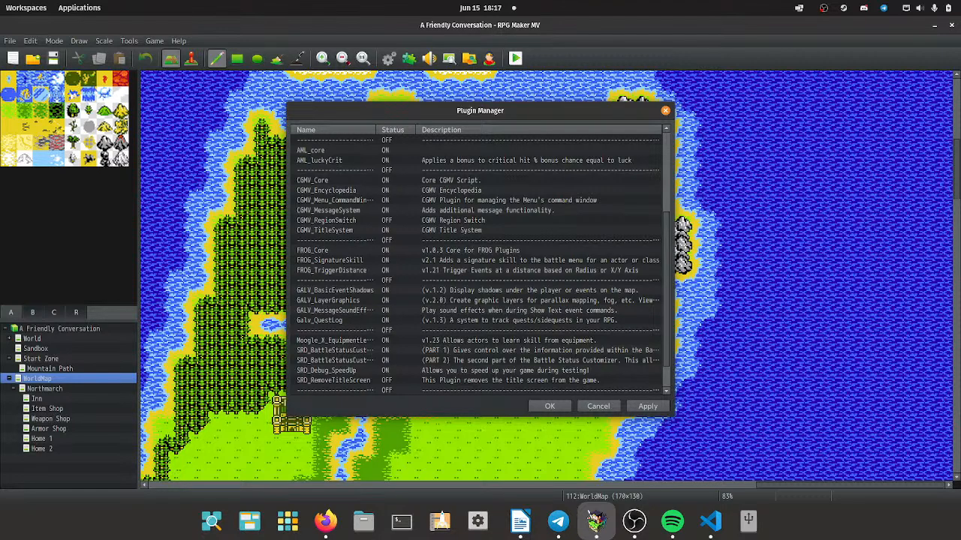
left_click(476, 210)
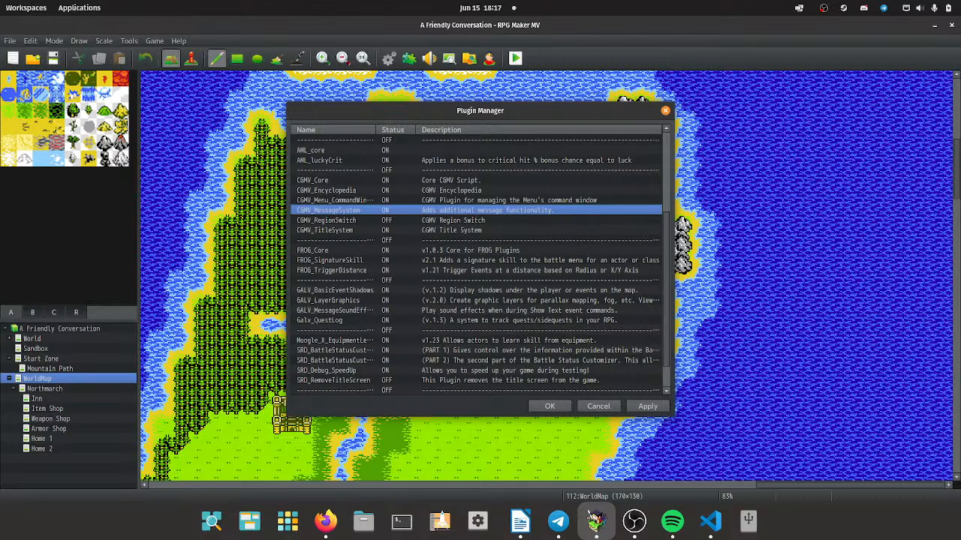
left_click(476, 220)
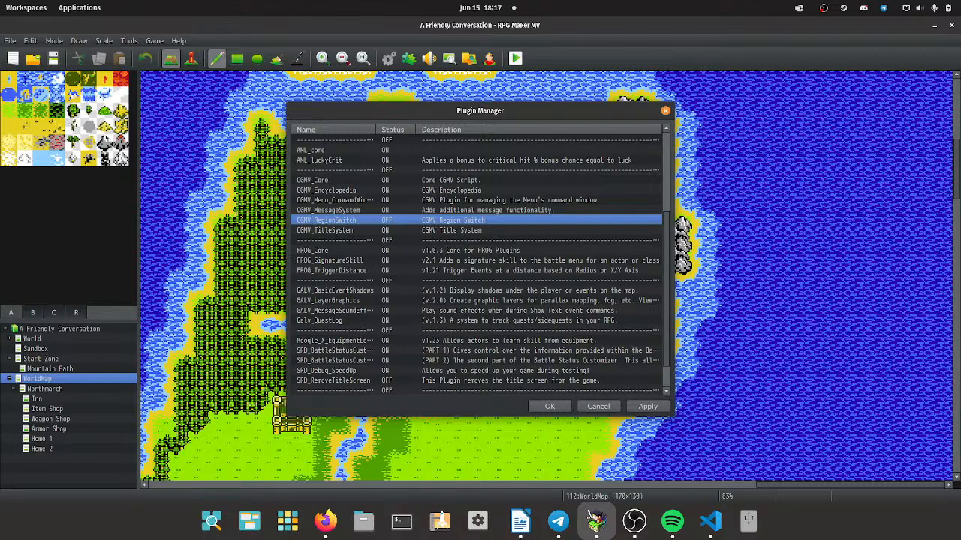
scroll(479, 270, "down", 1)
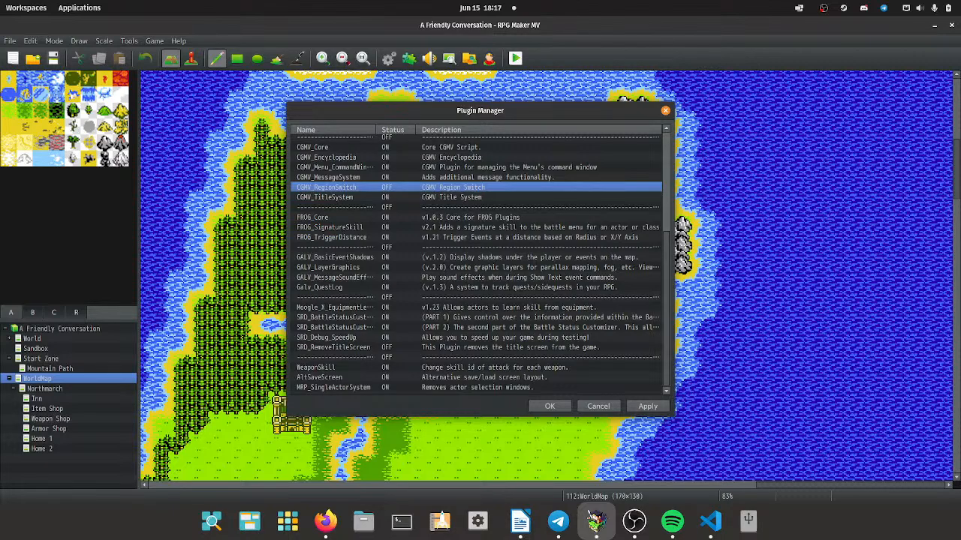
scroll(477, 261, "down", 1)
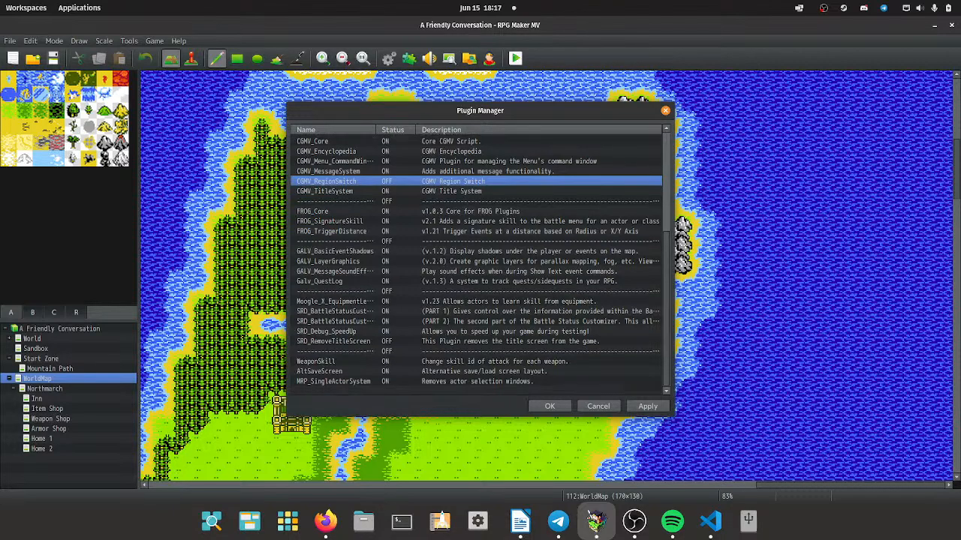
left_click(477, 301)
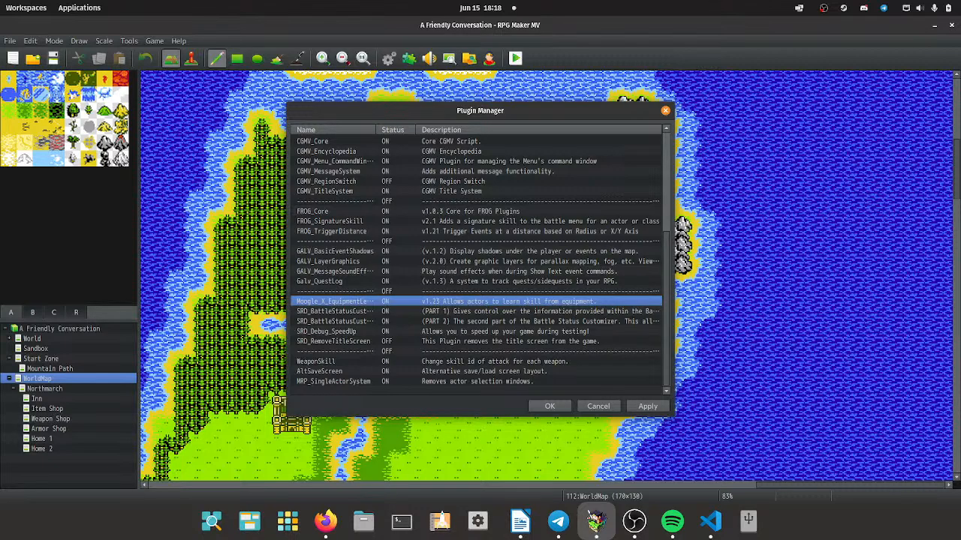
Turn the MRP_SingleActorSystem plugin OFF and save the plugin list.
left_click(476, 382)
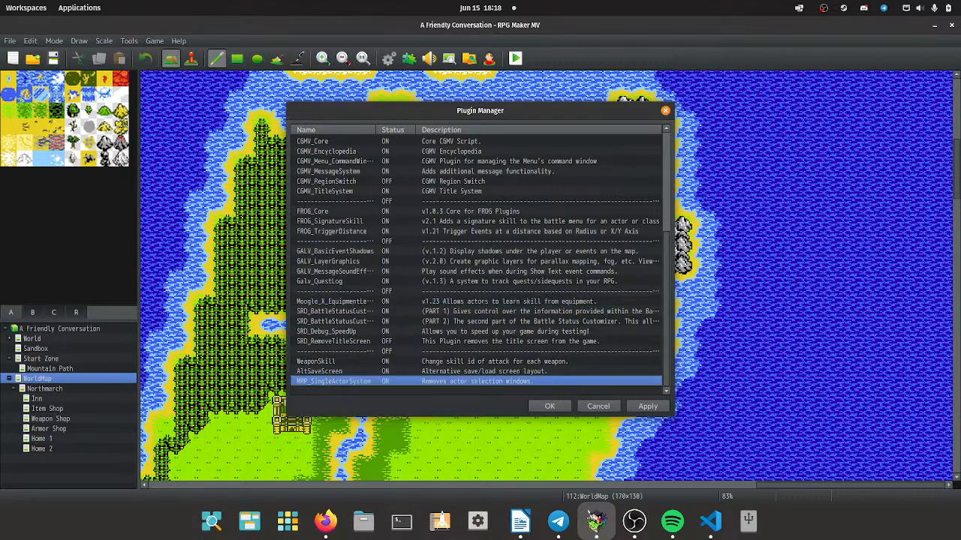
double_click(476, 382)
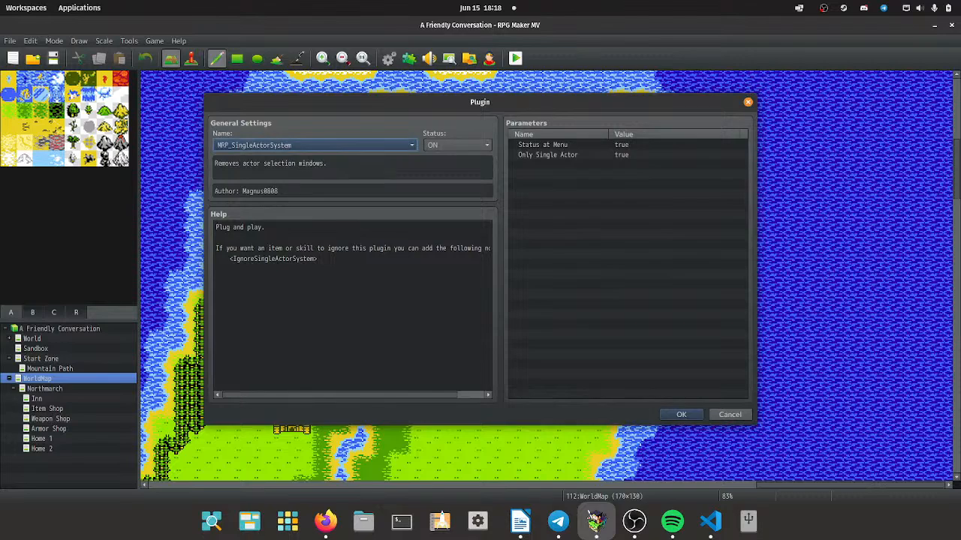
left_click(457, 145)
left_click(457, 170)
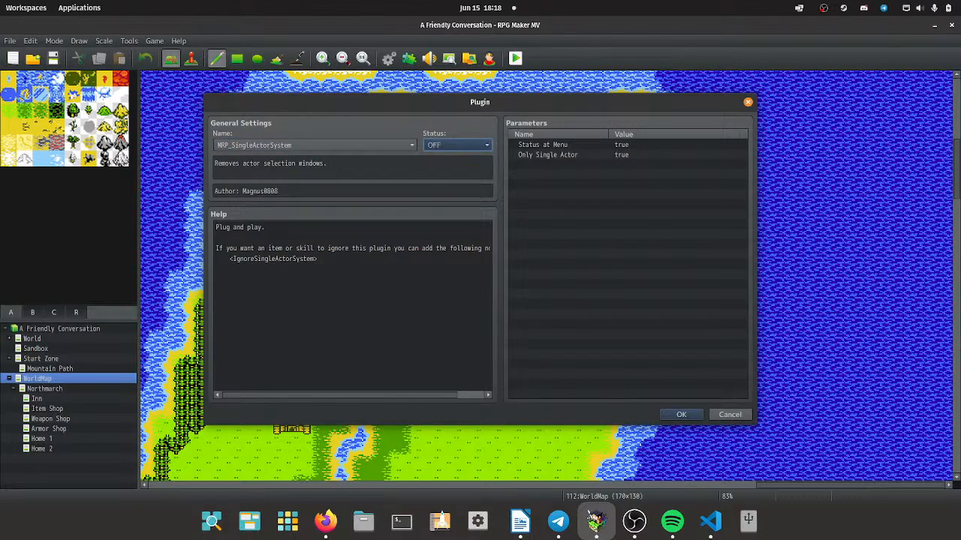
left_click(680, 415)
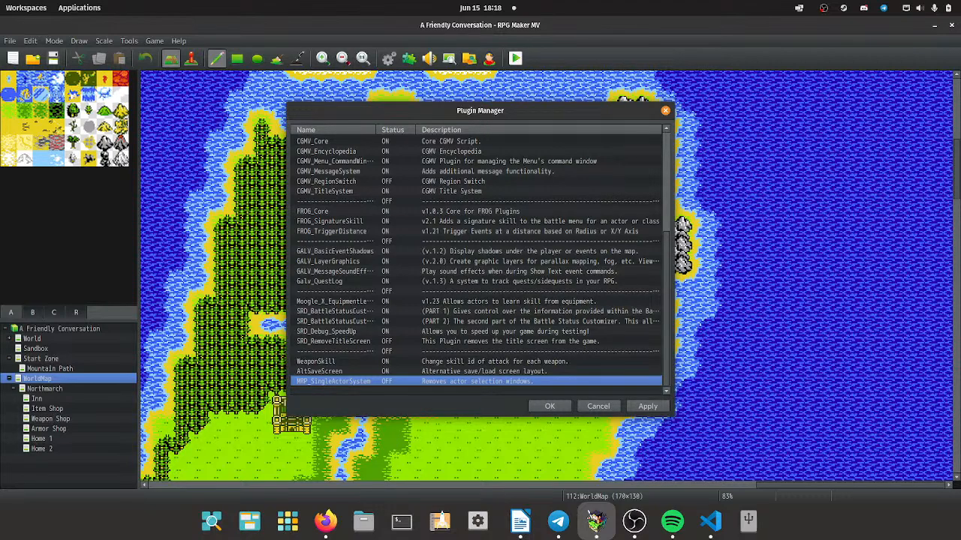
left_click(549, 406)
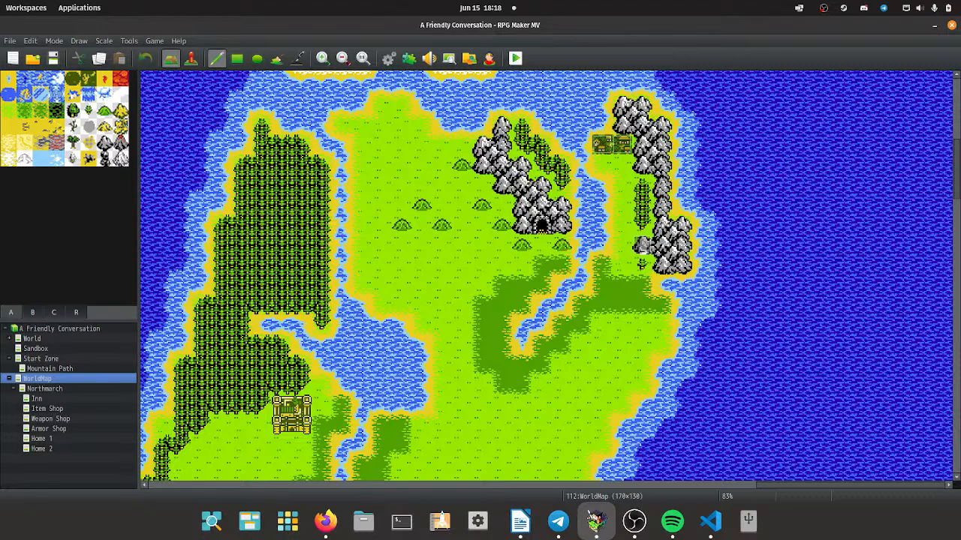
Create a new map under WorldMap named "Abandoned Silver Mine" with the display name "Twin Snake Mine".
right_click(53, 377)
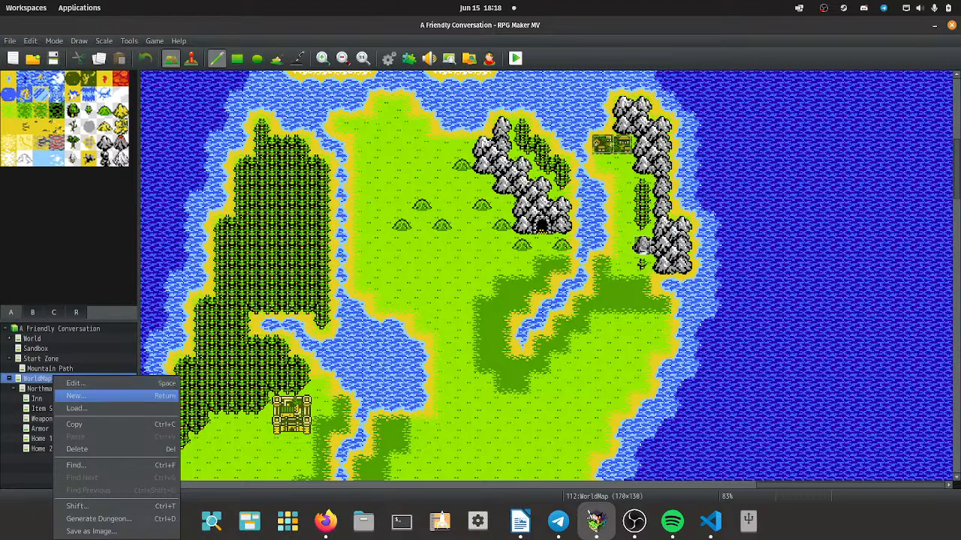
left_click(83, 394)
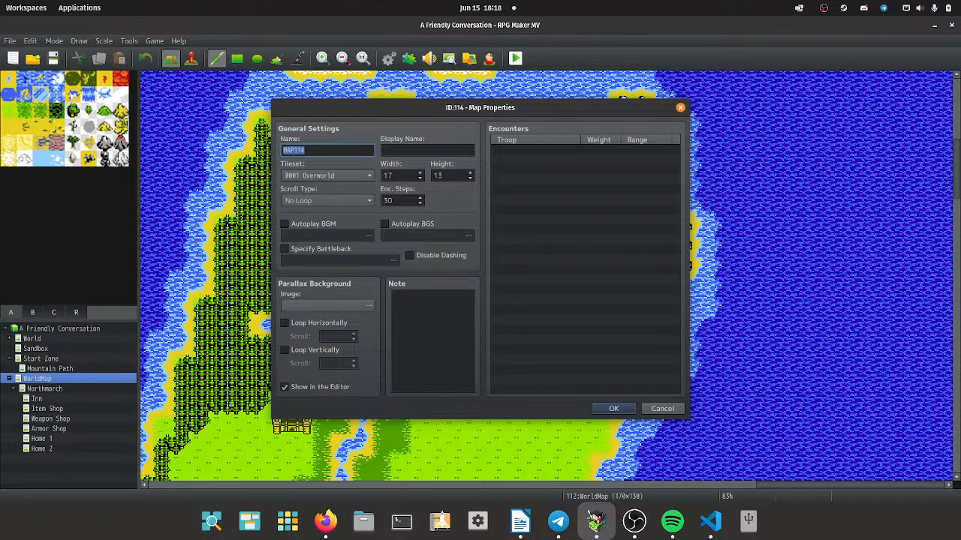
type("Abandoned Silver Mine")
triple_click(328, 150)
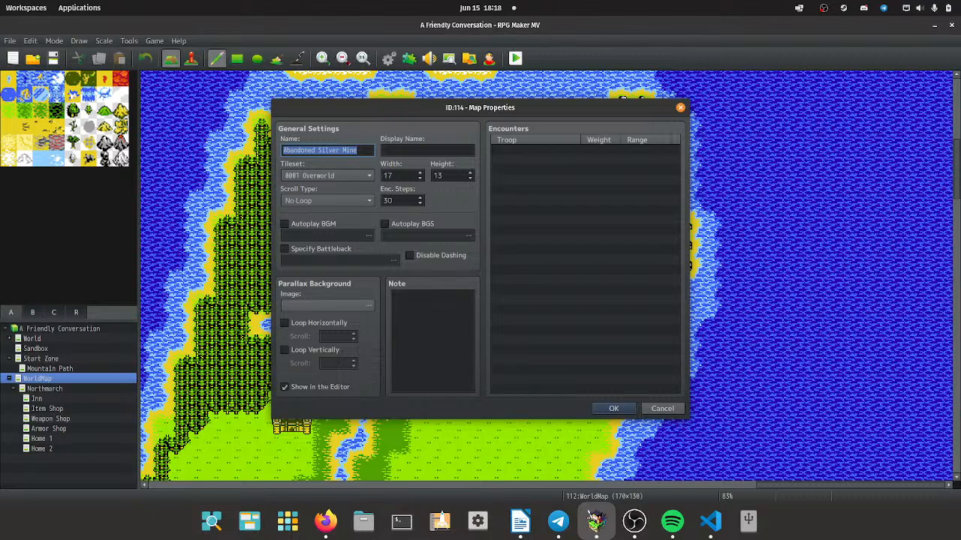
key("ctrl+c")
key("Tab")
key("ctrl+v")
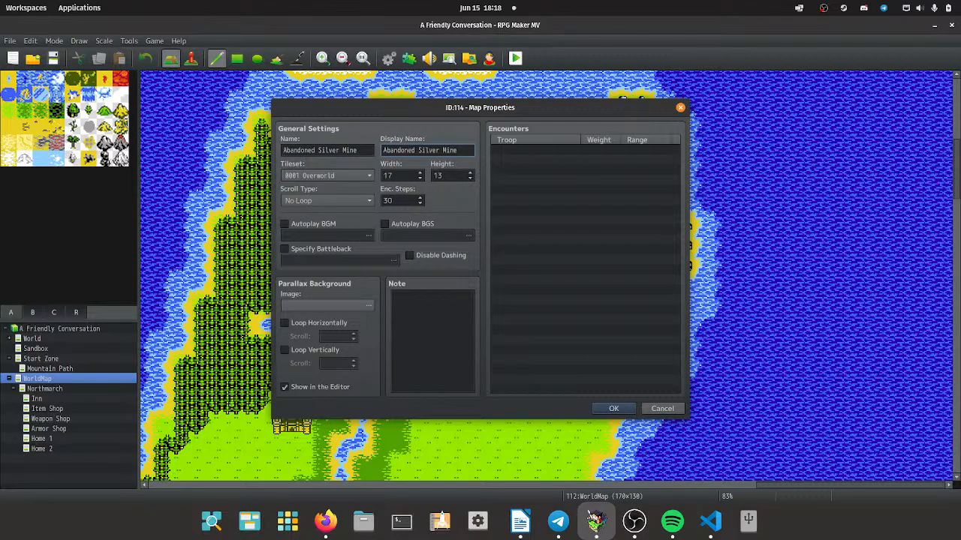
left_click_drag(443, 150, 382, 151)
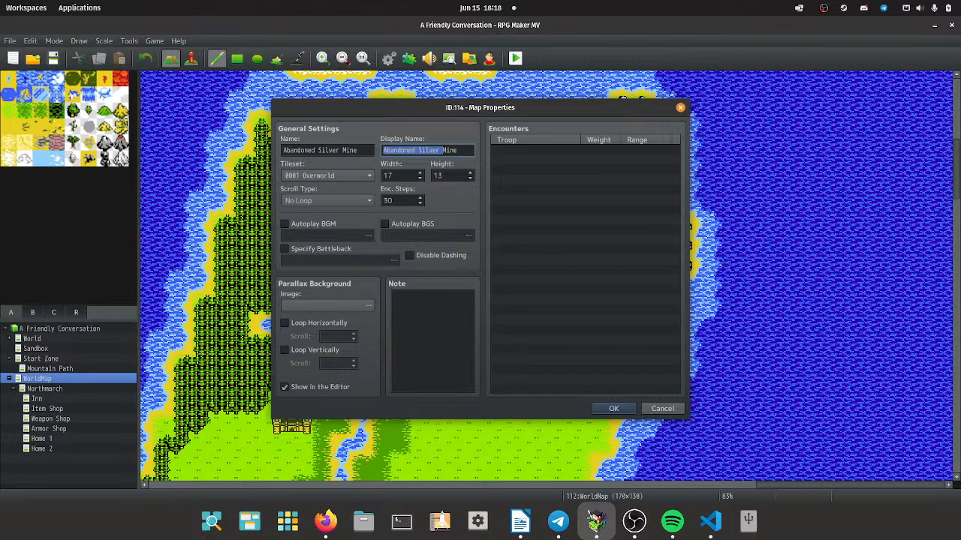
type("Twin Snake")
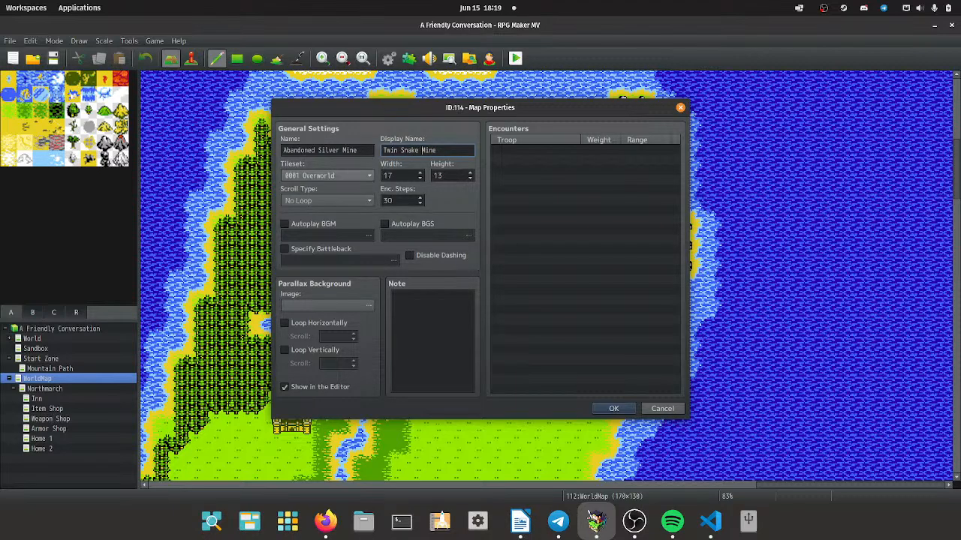
Assign the 0004 Dungeon tileset to the new map and set its width and height to 40 each.
left_click(327, 176)
left_click(327, 228)
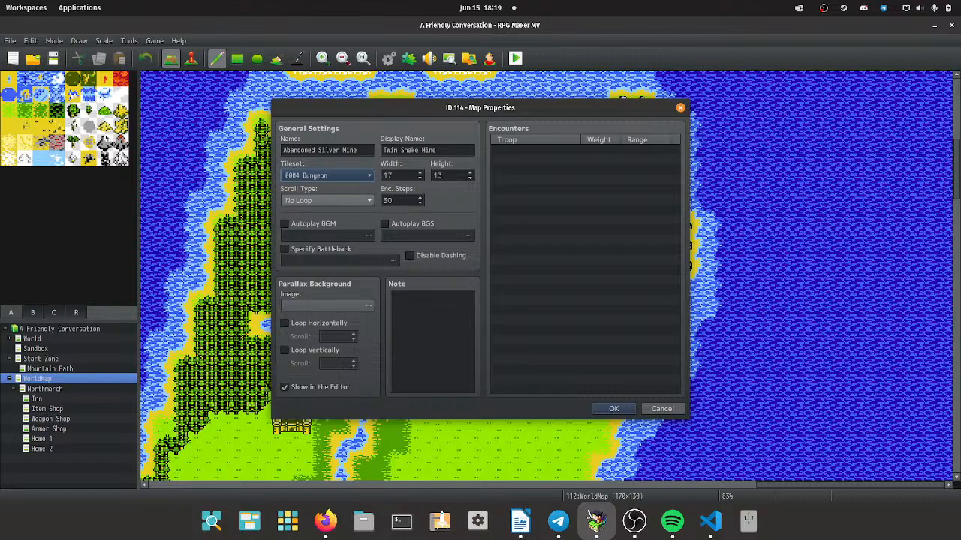
key("Tab")
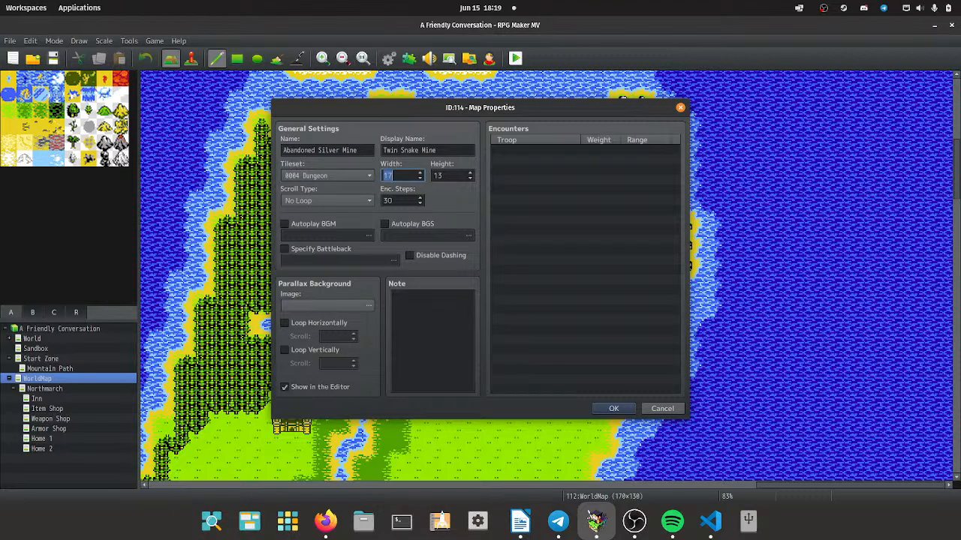
type("4")
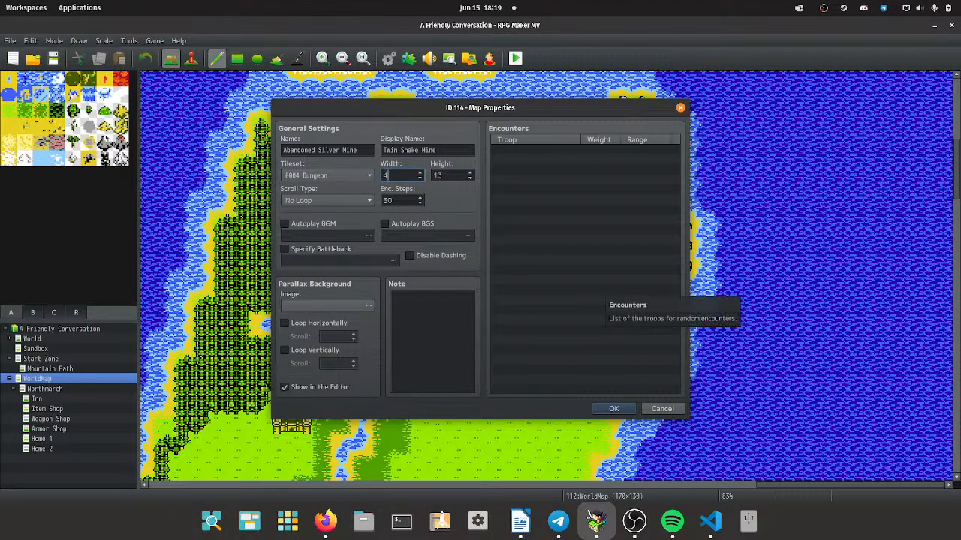
type("0")
key("Tab")
type("40")
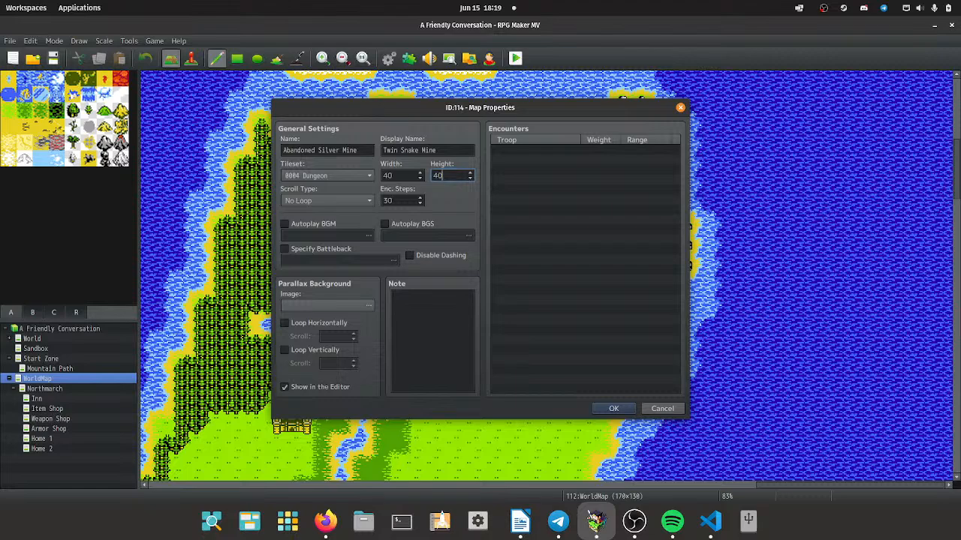
Enable autoplay BGM for the new map and preview the 03_Labyrinth track at 50% volume.
left_click(284, 224)
left_click(327, 235)
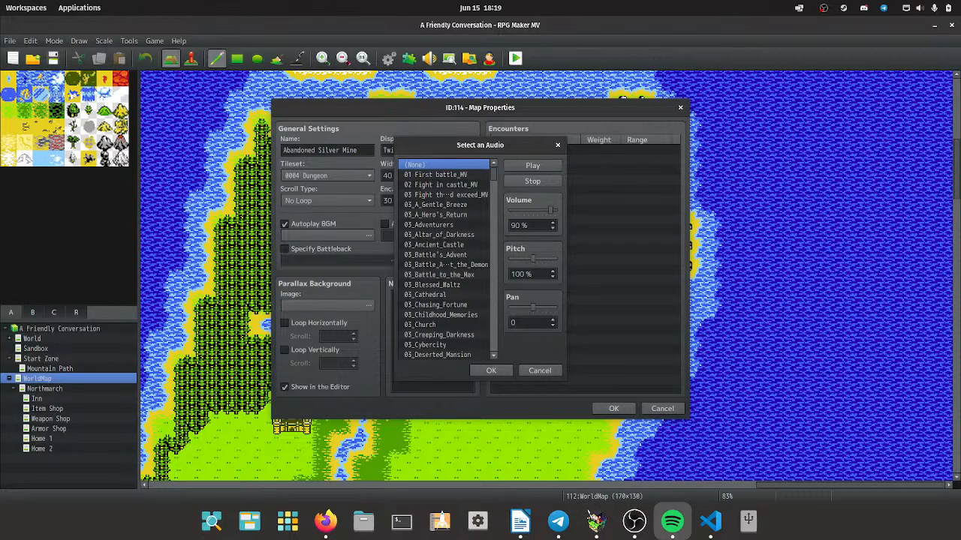
scroll(446, 259, "down", 1)
left_click_drag(551, 210, 533, 210)
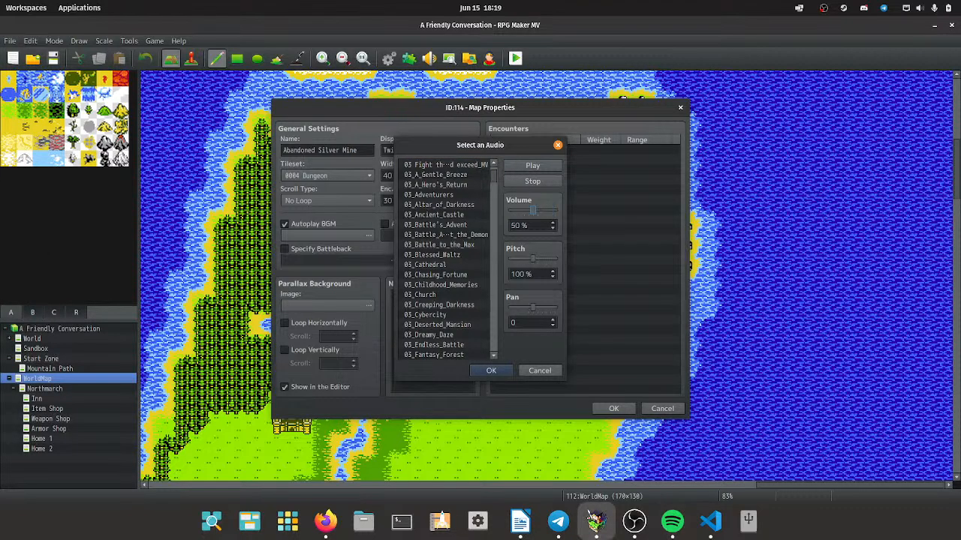
scroll(446, 259, "up", 1)
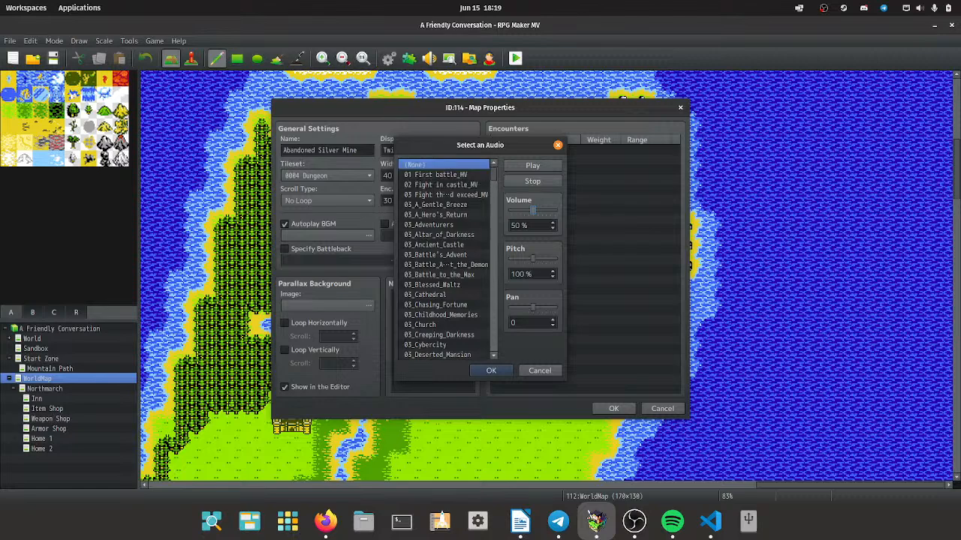
scroll(446, 259, "down", 1)
scroll(446, 259, "down", 1)
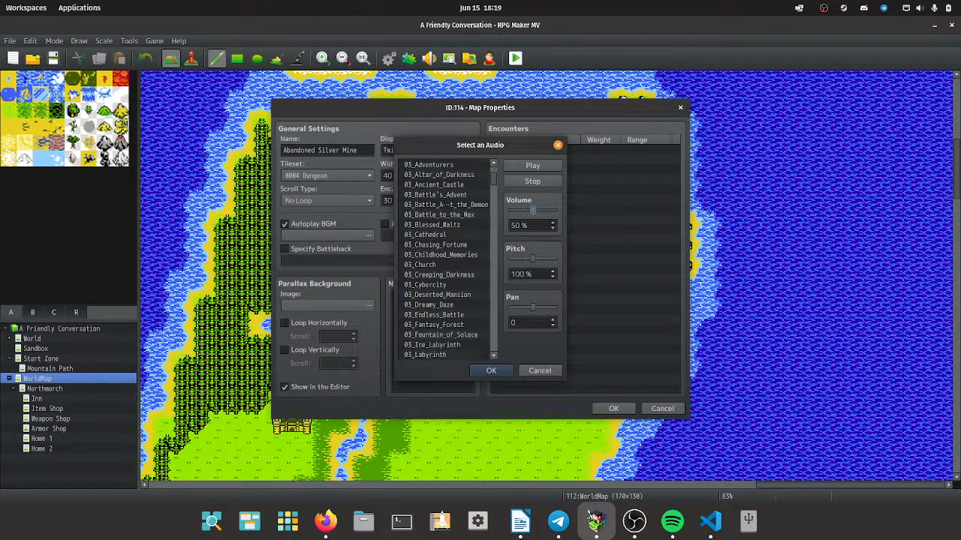
scroll(446, 259, "down", 2)
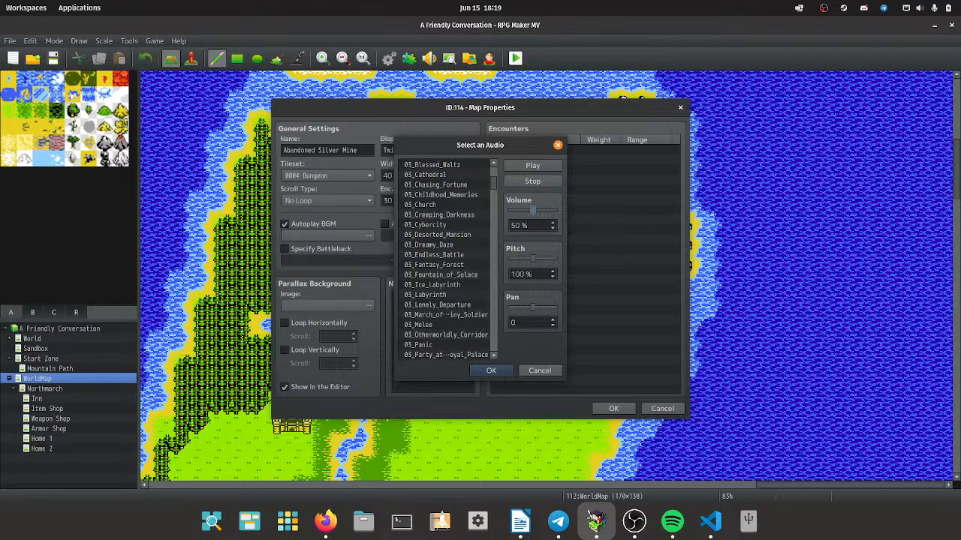
scroll(446, 259, "down", 1)
left_click(446, 264)
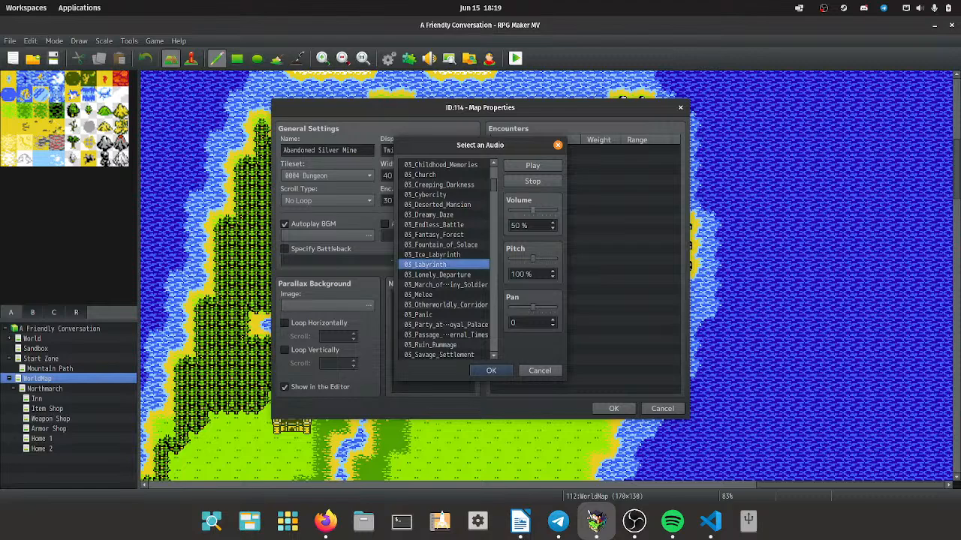
left_click(532, 165)
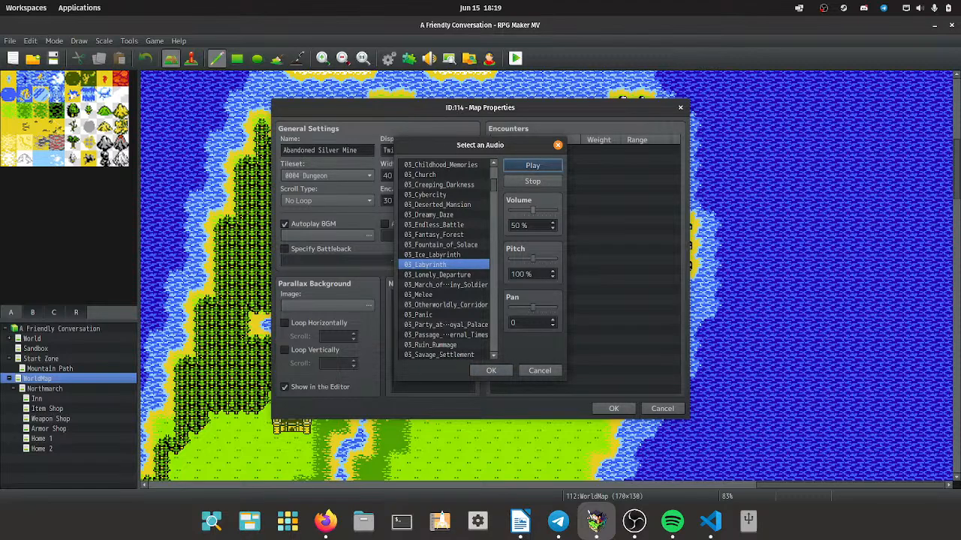
scroll(446, 259, "down", 1)
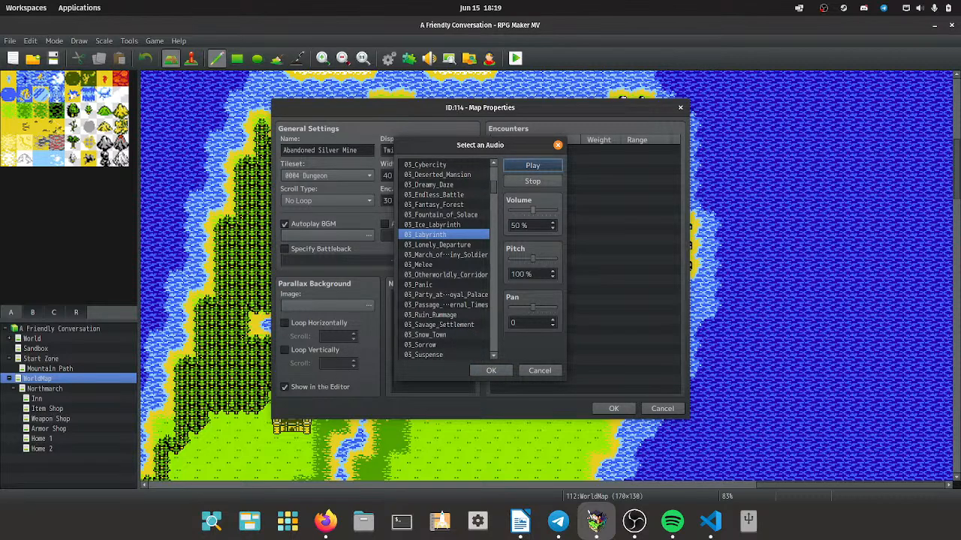
left_click(532, 181)
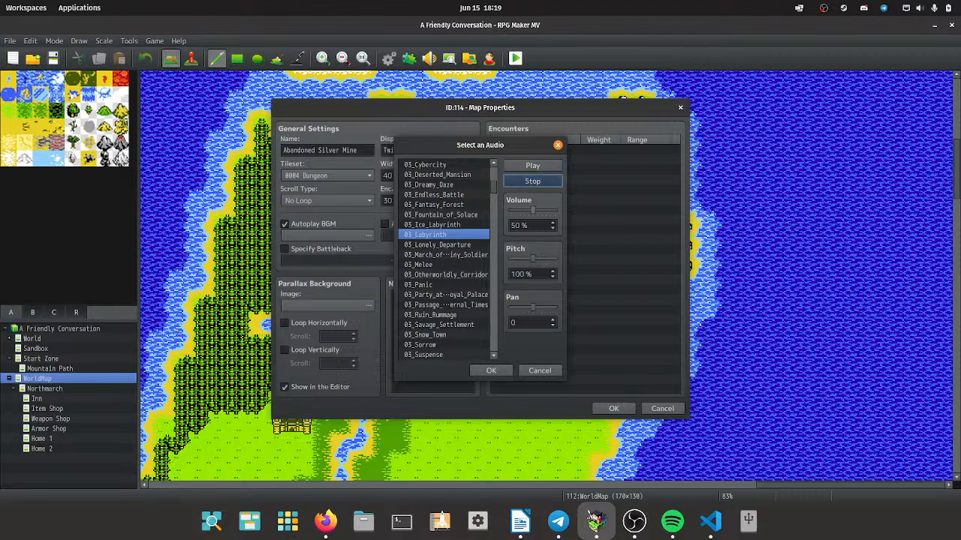
Look further through the BGM tracks and preview the one numbered 16, "Coldest … country_MV".
scroll(446, 259, "down", 3)
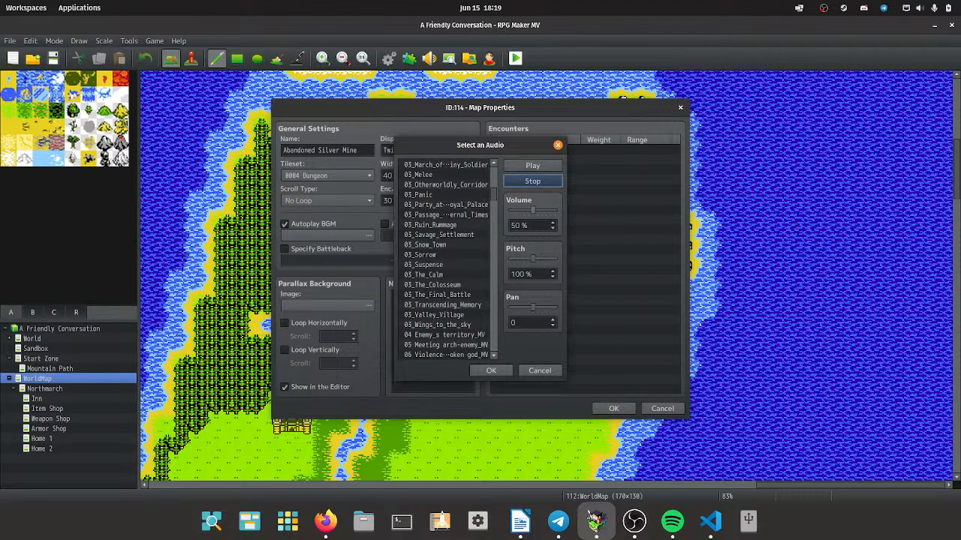
scroll(446, 259, "down", 1)
scroll(446, 259, "down", 1)
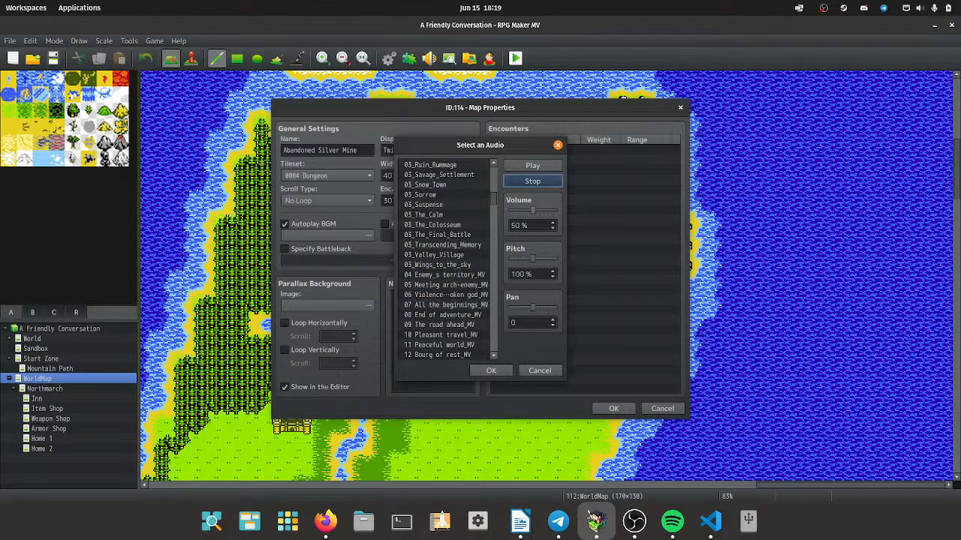
scroll(446, 259, "down", 2)
scroll(446, 259, "down", 2)
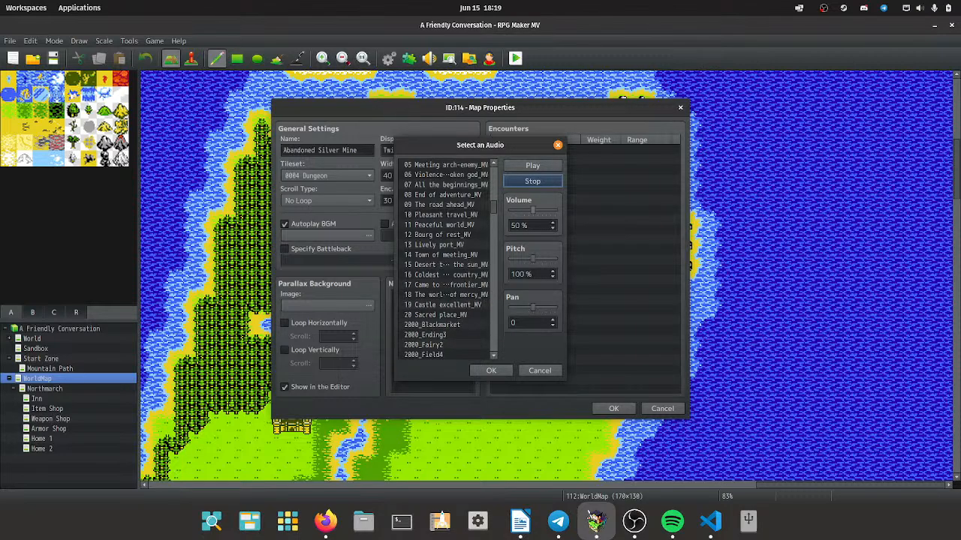
scroll(446, 259, "down", 1)
left_click(445, 245)
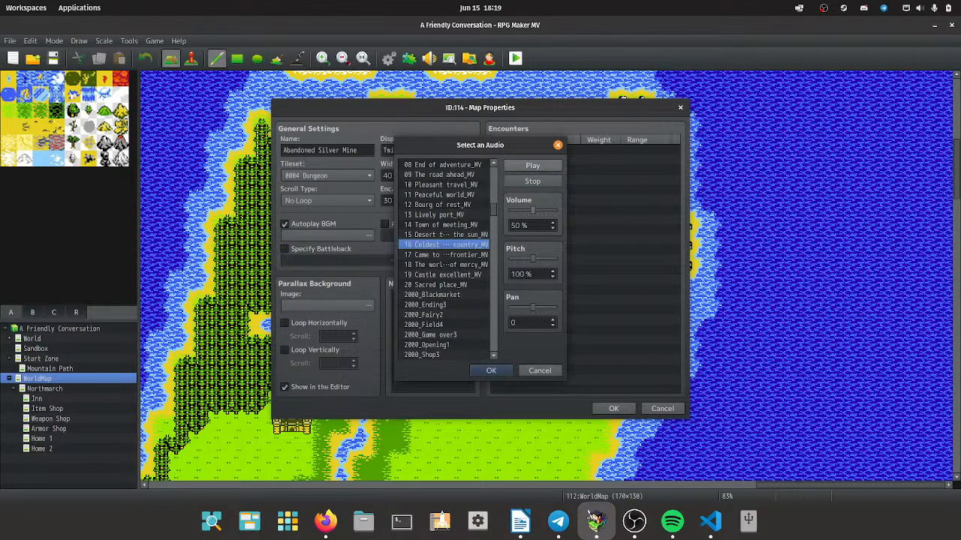
left_click(532, 165)
scroll(446, 258, "down", 1)
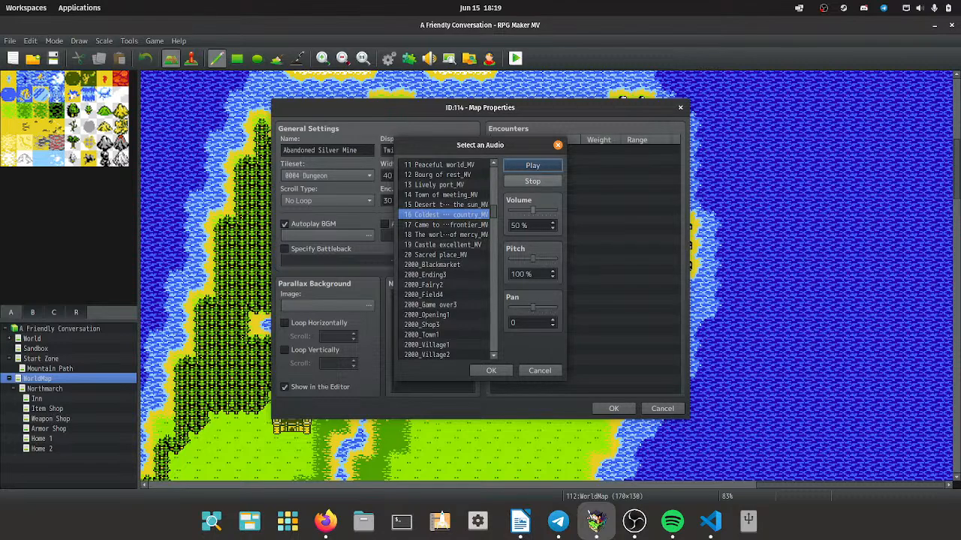
left_click(532, 181)
Preview BGM track 22, "Cave … lives_MV", and raise the volume to 70%.
scroll(446, 259, "down", 2)
scroll(446, 259, "down", 2)
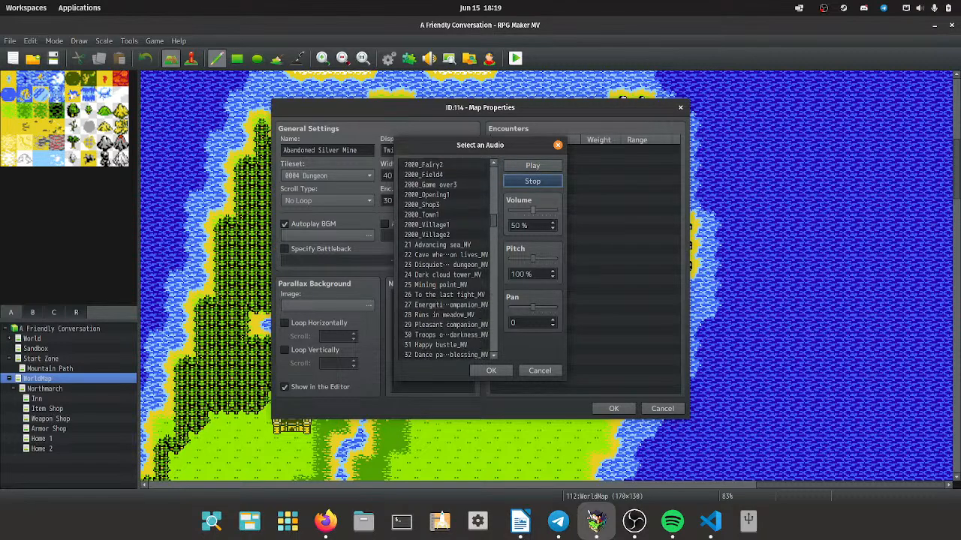
left_click(443, 255)
left_click(532, 165)
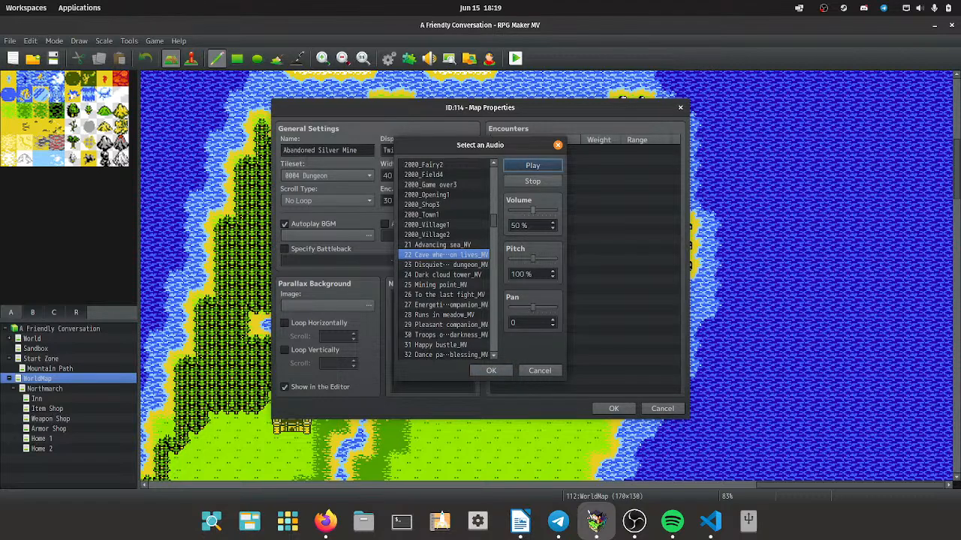
left_click(532, 210)
left_click_drag(532, 210, 541, 210)
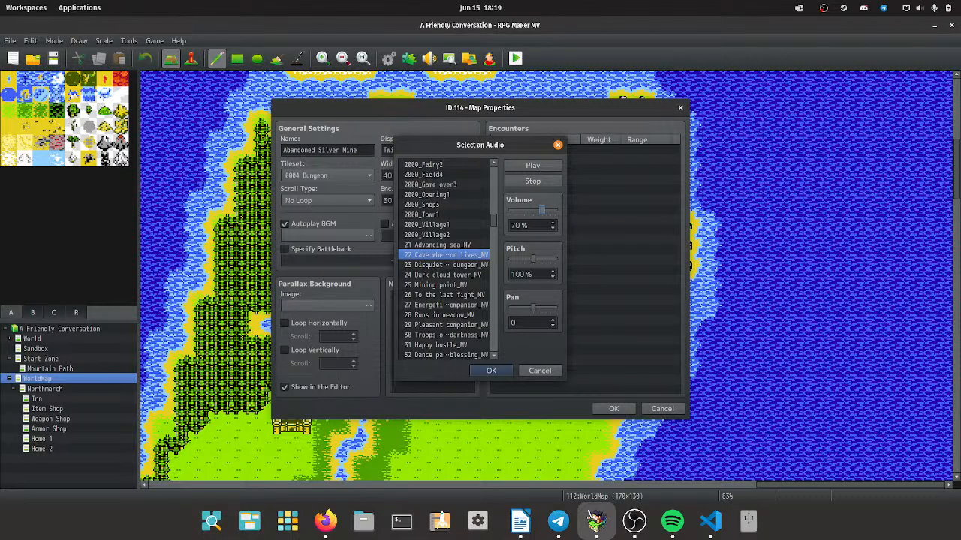
left_click(532, 181)
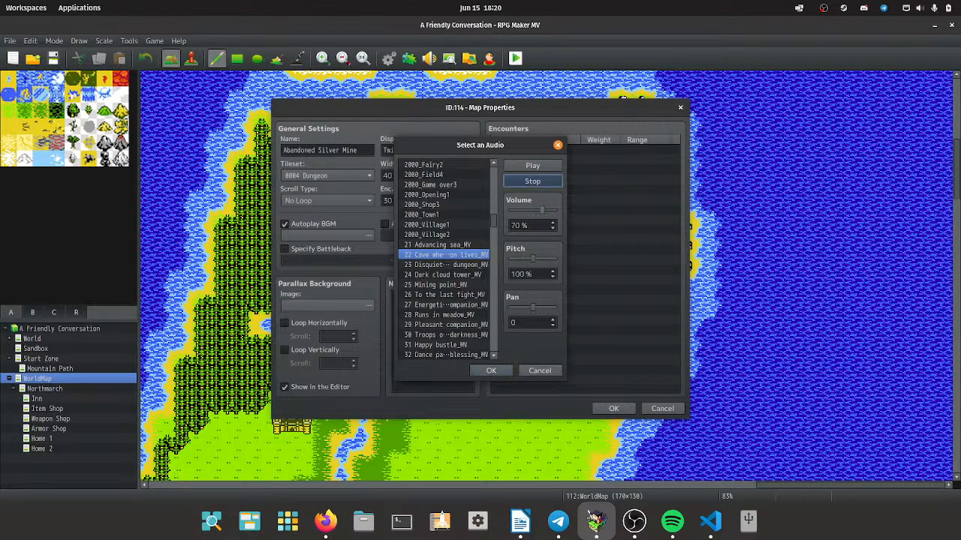
Preview "23 Disquieting dungeon_MV" and assign it as the new map's BGM at 90% volume.
left_click(446, 264)
left_click(532, 165)
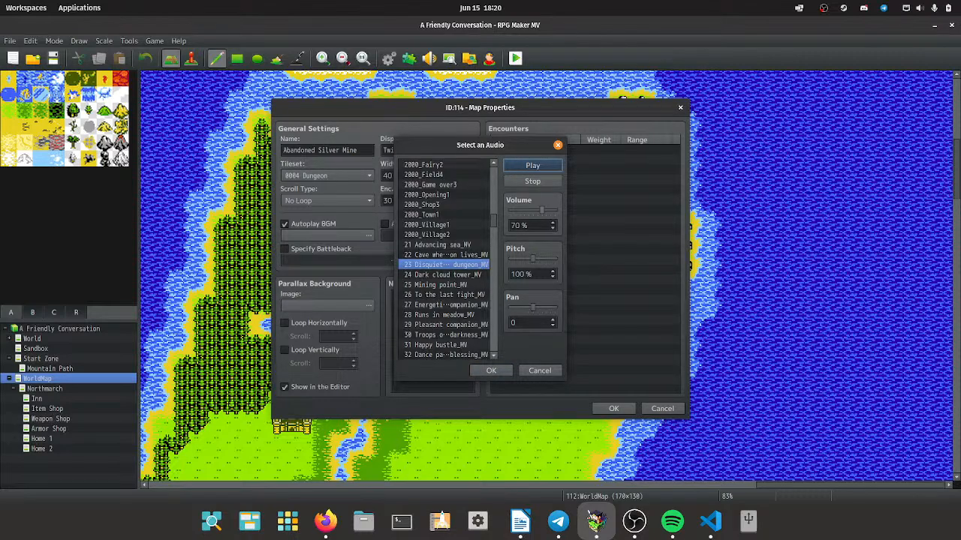
scroll(447, 260, "down", 2)
scroll(447, 260, "down", 1)
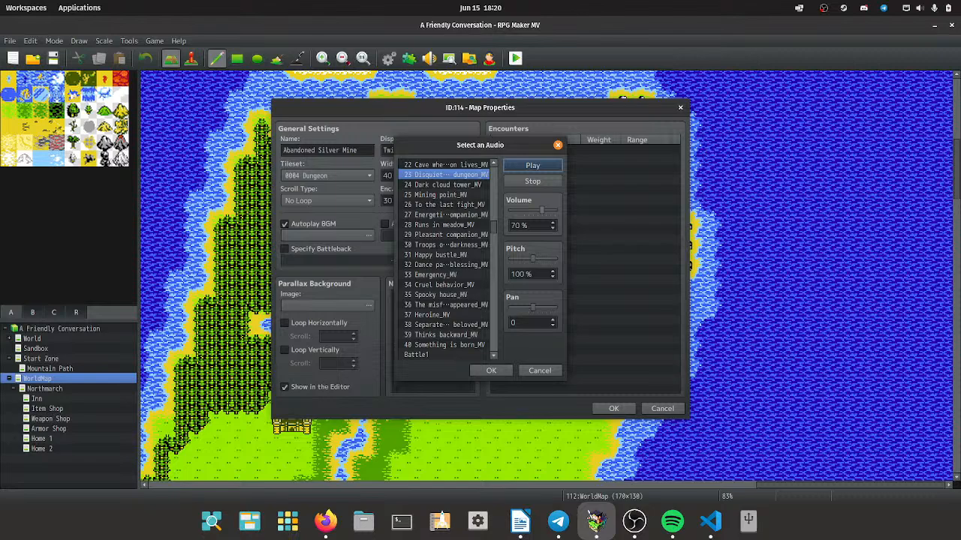
scroll(446, 259, "down", 1)
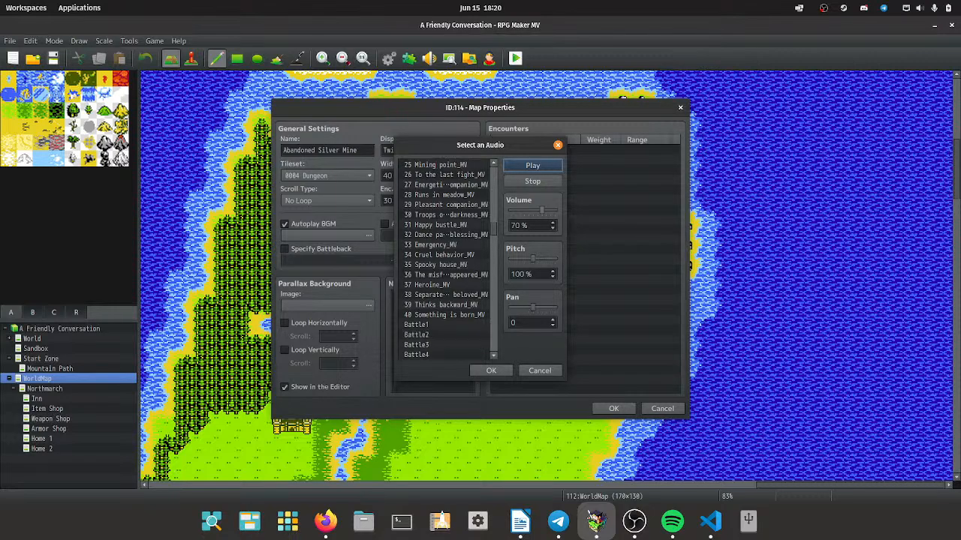
scroll(446, 260, "down", 5)
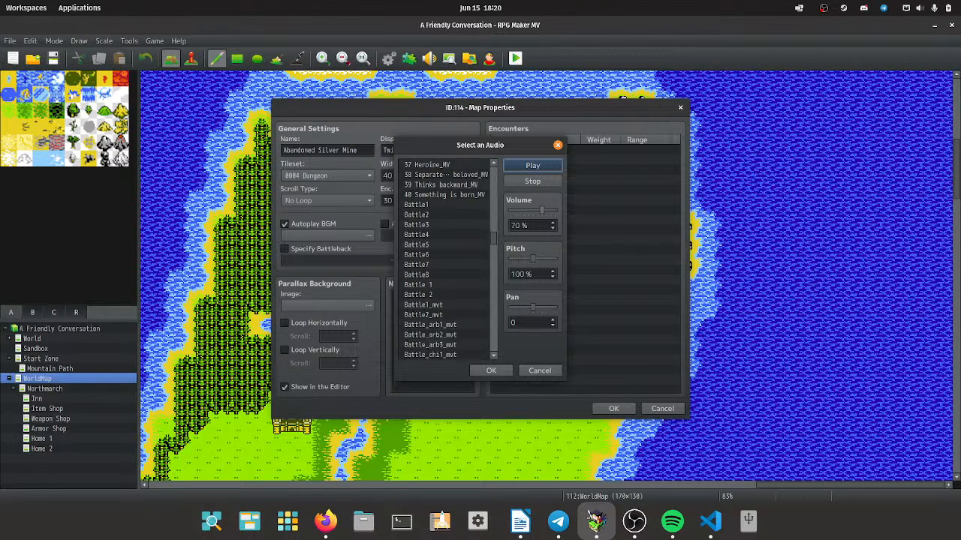
left_click(533, 180)
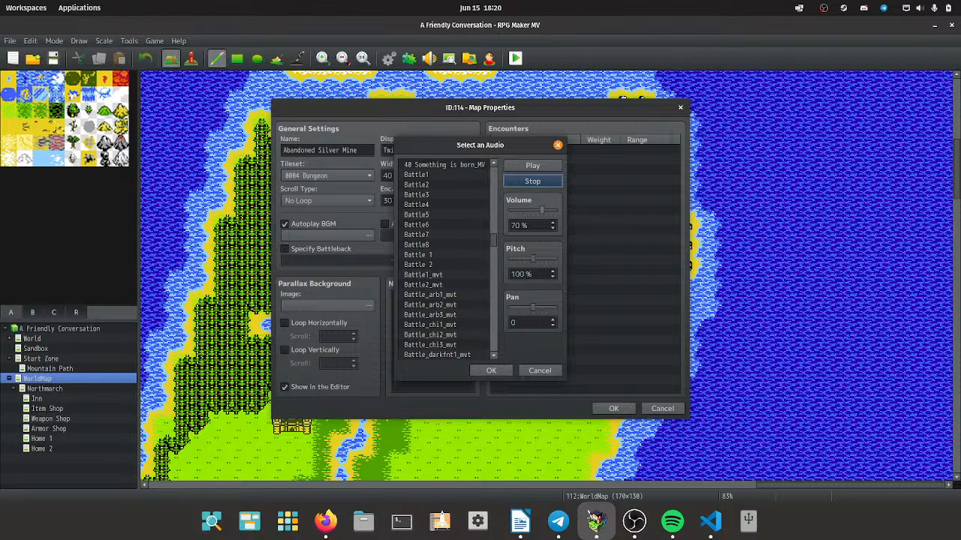
scroll(446, 260, "up", 7)
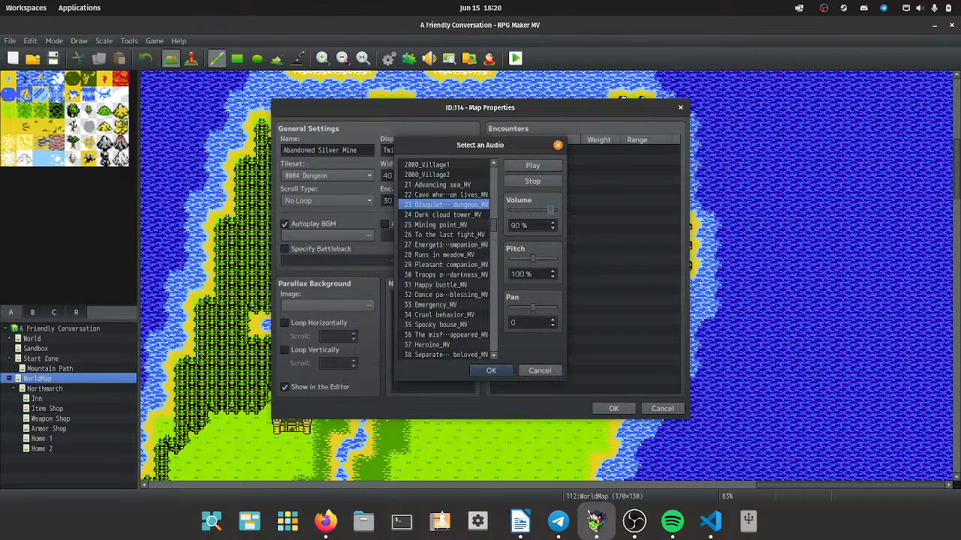
left_click(491, 370)
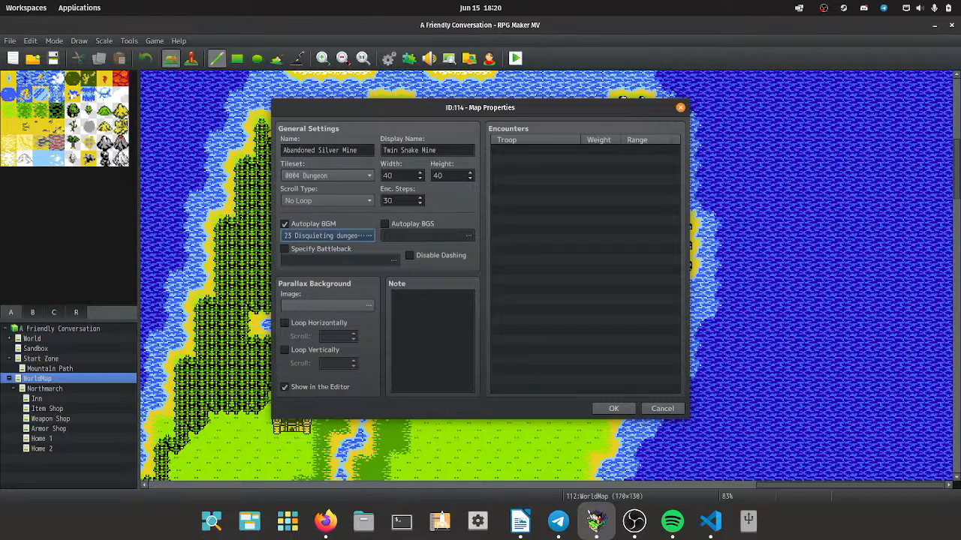
Enable a specified battleback for the new map and choose 00Black as its ground image.
left_click(285, 248)
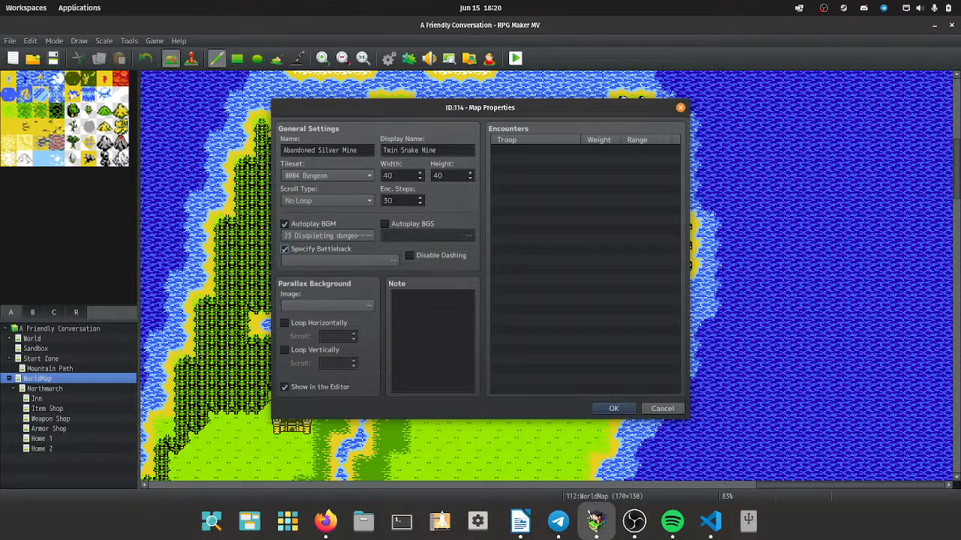
left_click(340, 261)
left_click(326, 175)
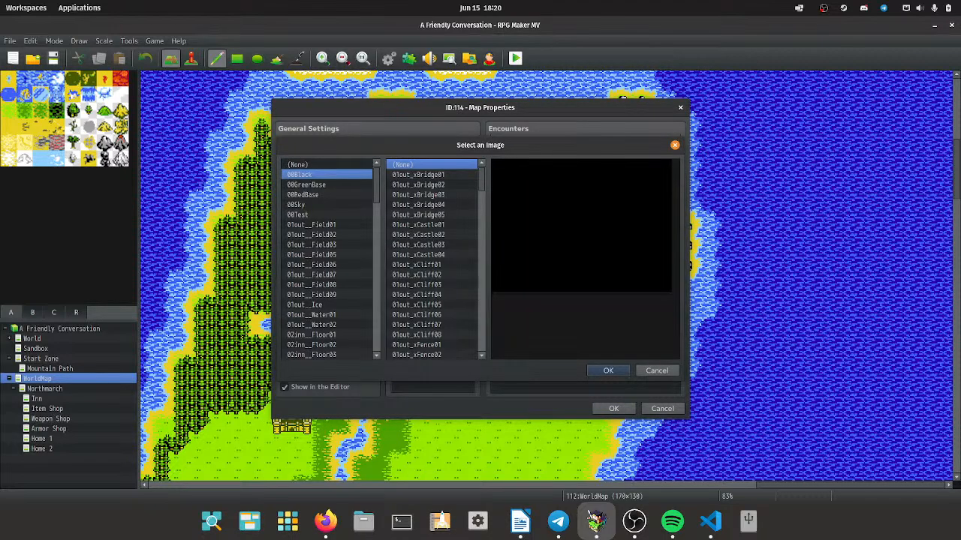
Look through the background-layer battleback images, previewing one of the 01out_xBridge images and Cliff.
left_click(431, 194)
scroll(433, 259, "down", 15)
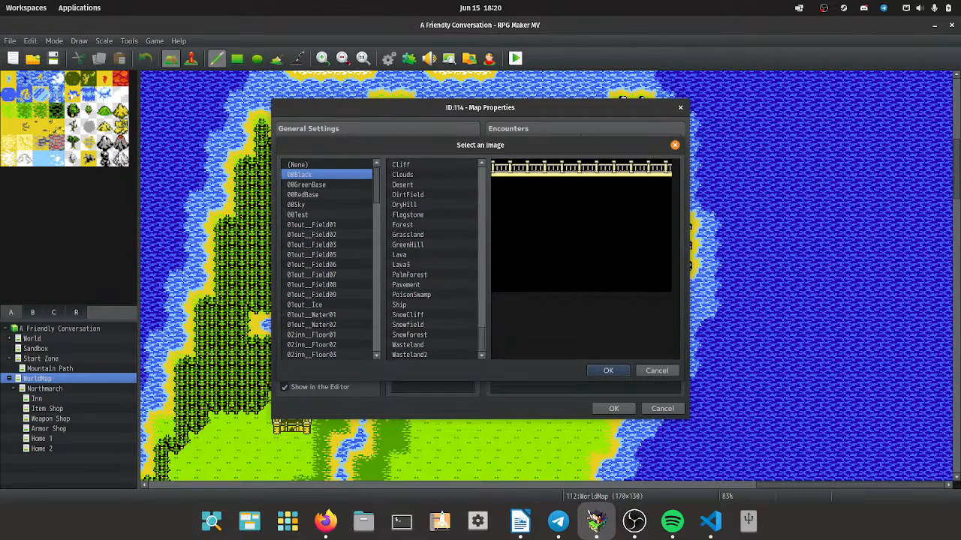
scroll(434, 259, "up", 1)
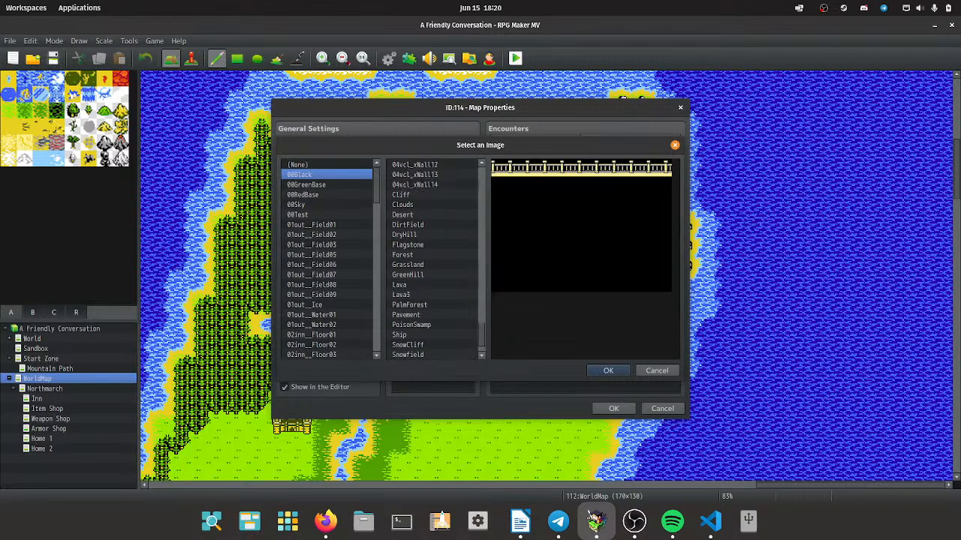
left_click(431, 194)
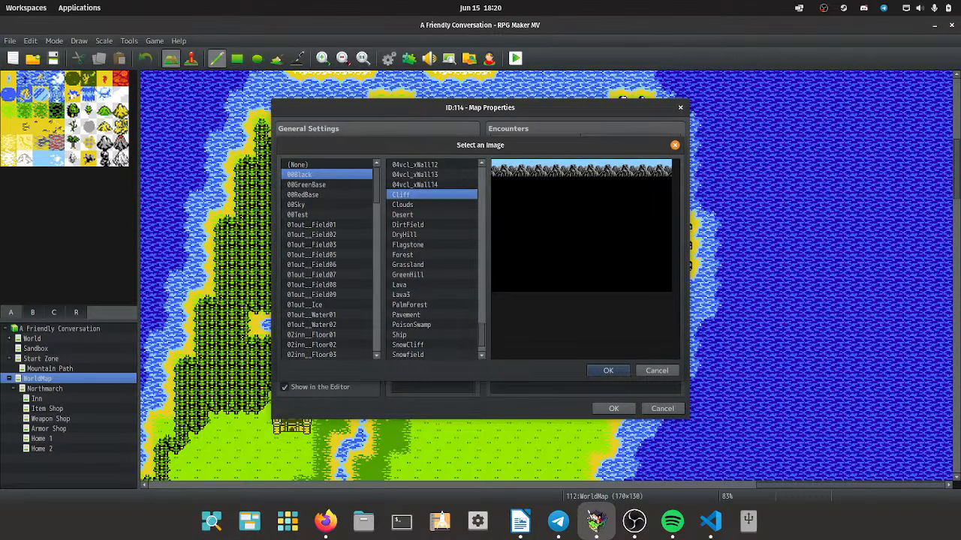
scroll(434, 259, "down", 1)
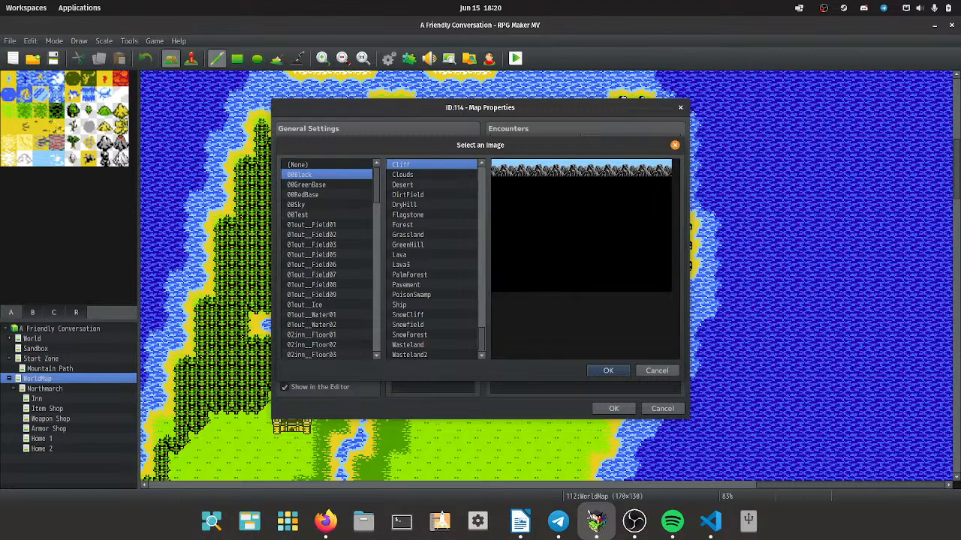
scroll(434, 259, "up", 16)
Preview indoor wall, outdoor roof and outdoor wall battlebacks, including 02inn_xWall18, 01out_xRoof08 and 01out_xWall01 through 01out_xWall07.
left_click(431, 248)
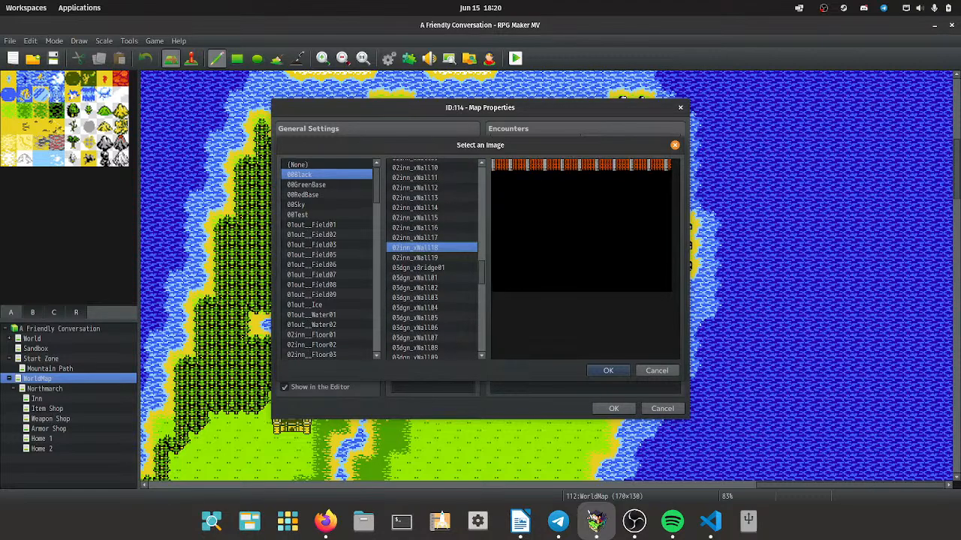
left_click(430, 228)
scroll(431, 227, "up", 15)
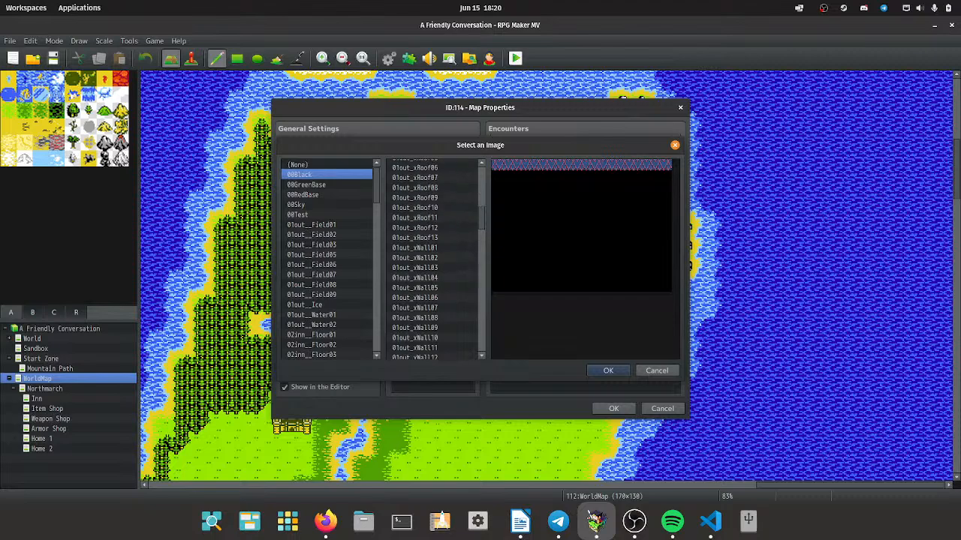
left_click(430, 208)
left_click(431, 198)
left_click(431, 188)
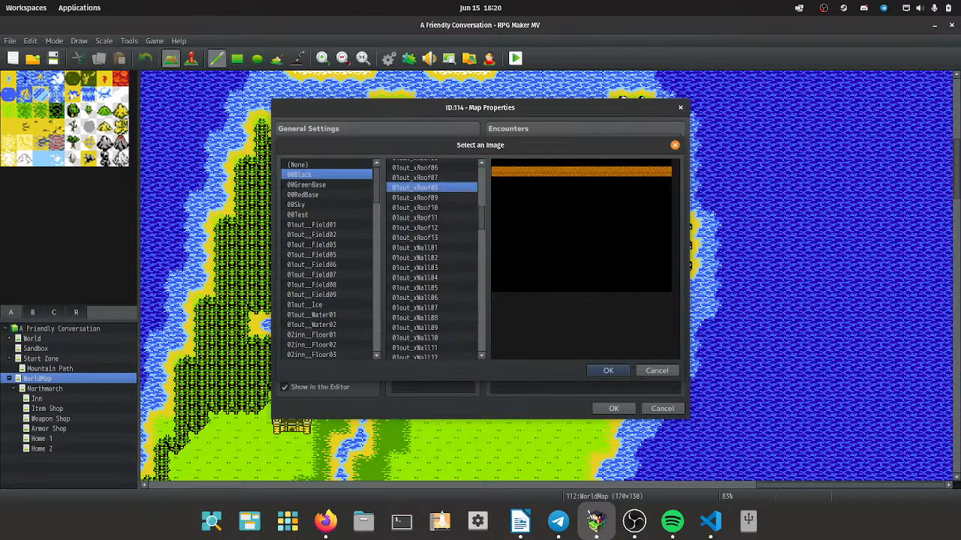
left_click(431, 248)
left_click(431, 258)
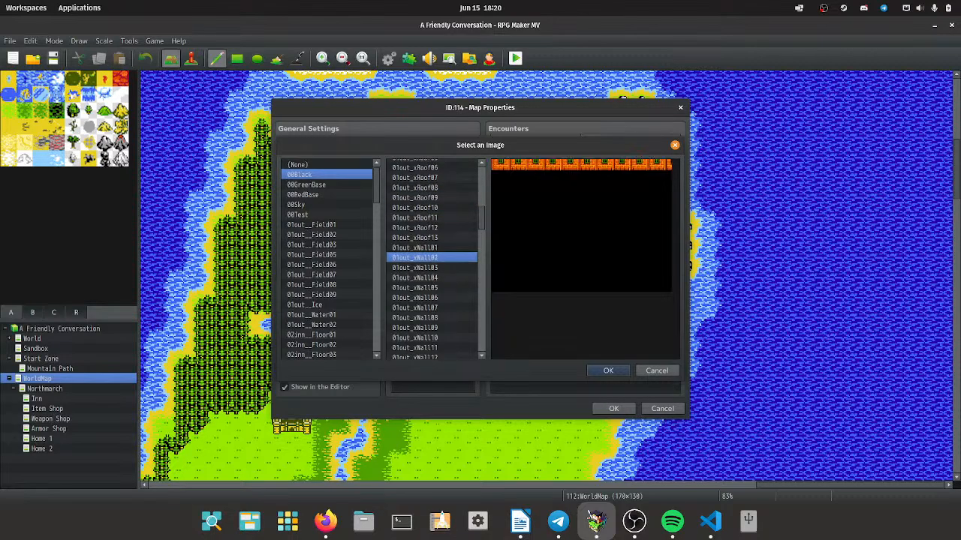
left_click(431, 267)
left_click(431, 278)
left_click(431, 297)
left_click(431, 307)
left_click(431, 297)
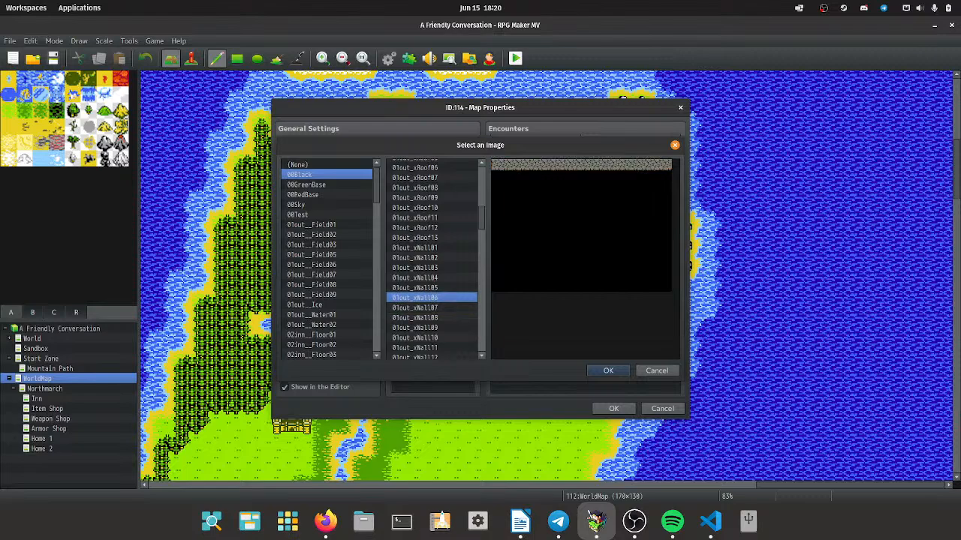
Go through the remaining outdoor and indoor wall battlebacks one by one, continuing to the first 03dgn images.
key("Down")
key("Down")
key("Down")
key("Down")
key("Down")
key("Down")
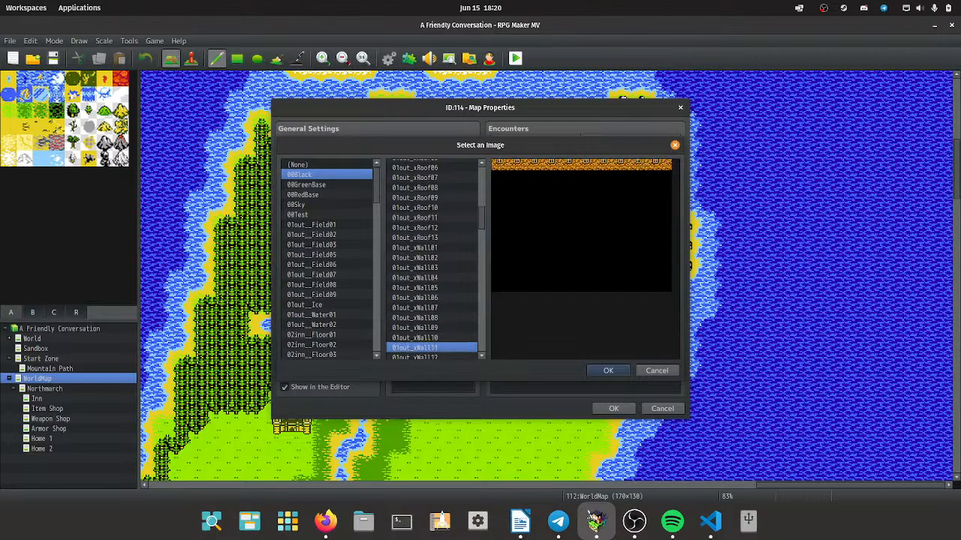
key("Down")
key("Down")
key("Down")
key("Down")
key("Down")
key("Down")
key("Down")
key("Down")
key("Down")
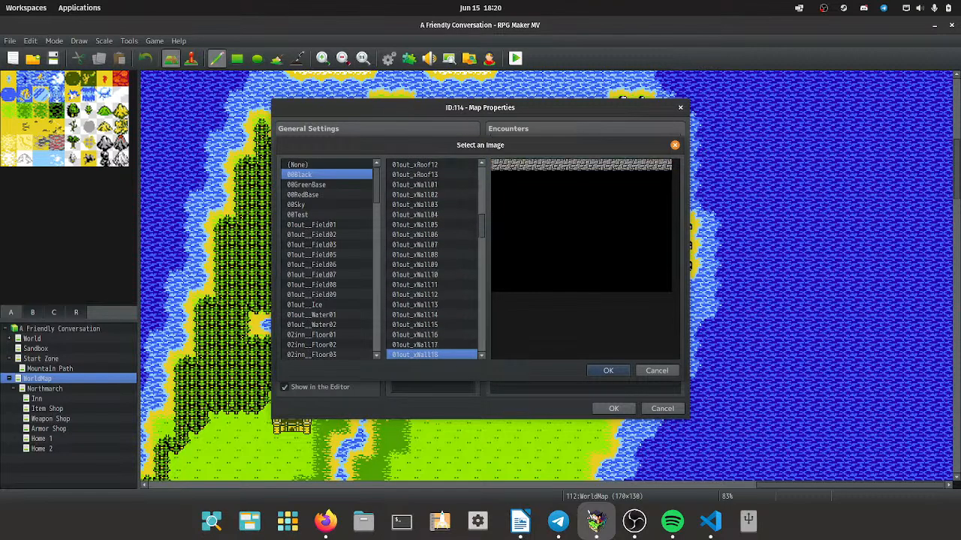
key("Down")
key("Down")
key("Down")
key("Down")
key("Down")
key("Down")
key("Down")
key("Down")
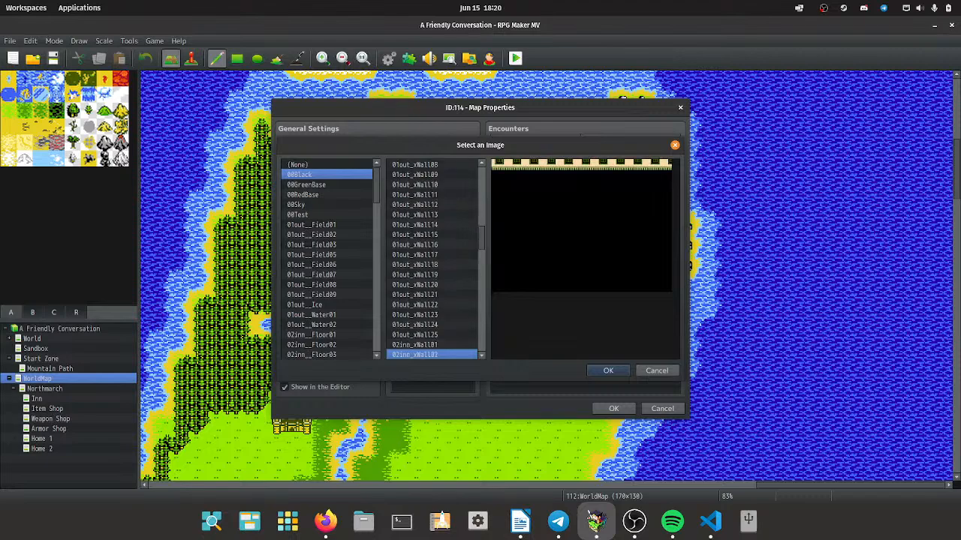
key("Down")
key("Down")
key("Down")
key("Down")
key("Down")
key("Down")
key("Down")
key("Down")
key("Down")
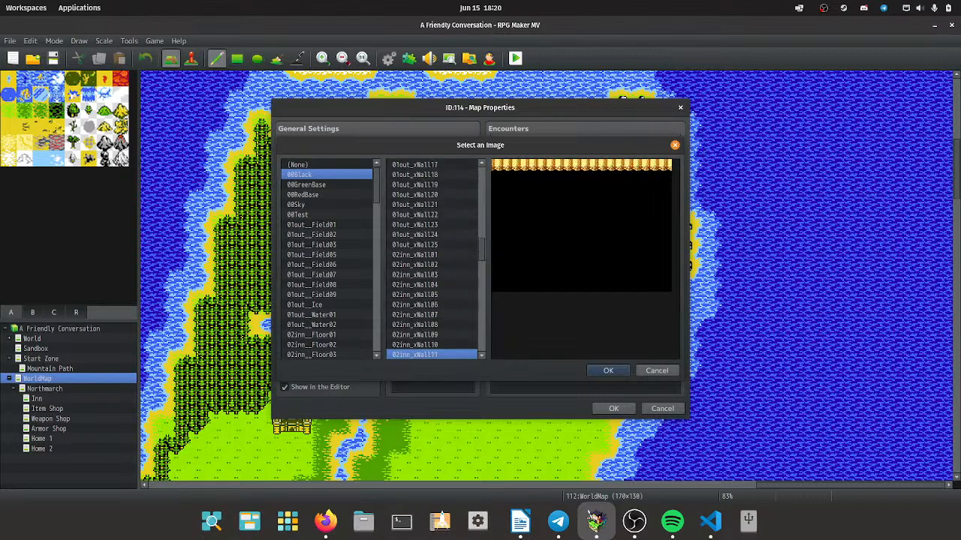
key("Down")
key("Down")
key("Down")
key("Down")
key("Down")
key("Down")
key("Down")
key("Down")
key("Down")
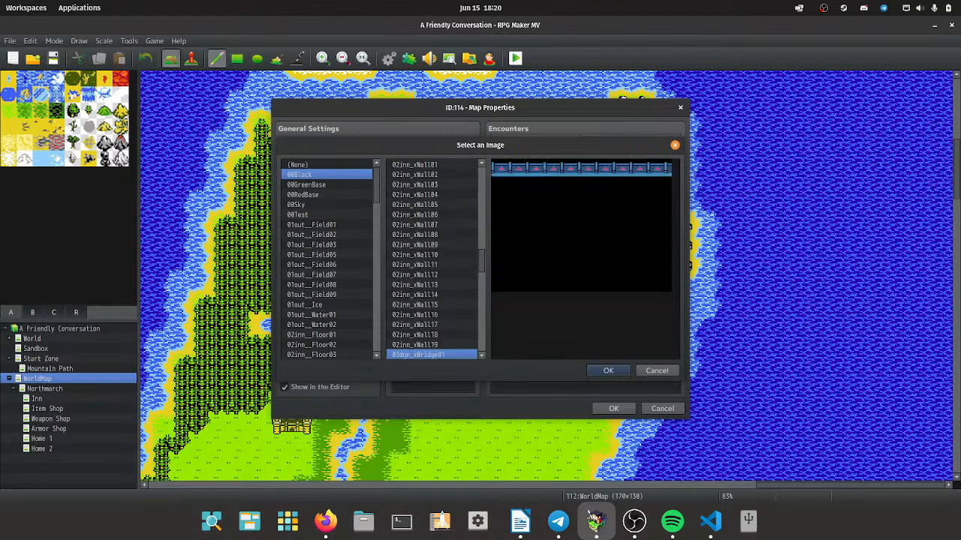
Assign 03dgn_xWall01 as the battleback's wall image and create the Abandoned Silver Mine map with these properties.
key("Up")
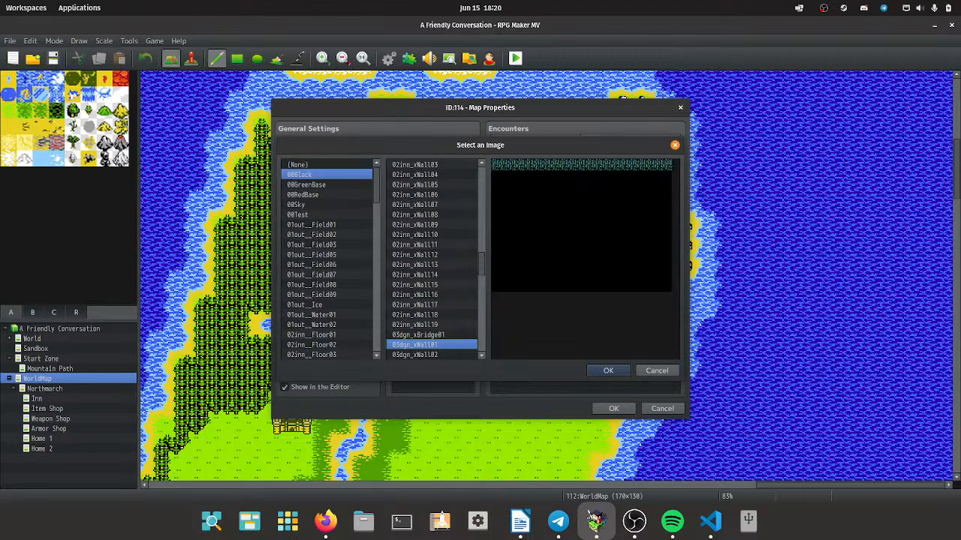
key("Return")
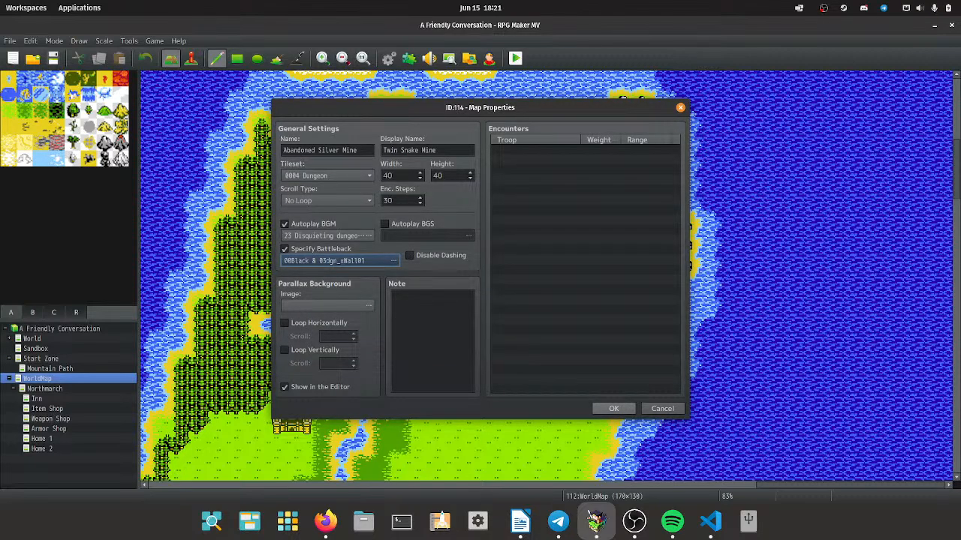
key("Return")
Outline a rounded cave chamber about 13 tiles wide in the map's northeast corner with the teal rock wall-top tile, leaving its south side open.
scroll(387, 259, "down", 4, "ctrl")
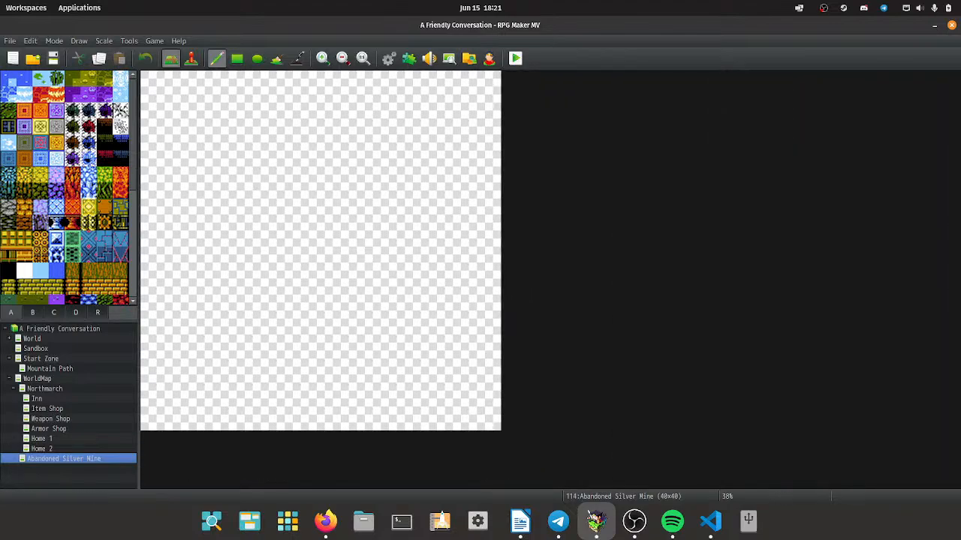
left_click(8, 191)
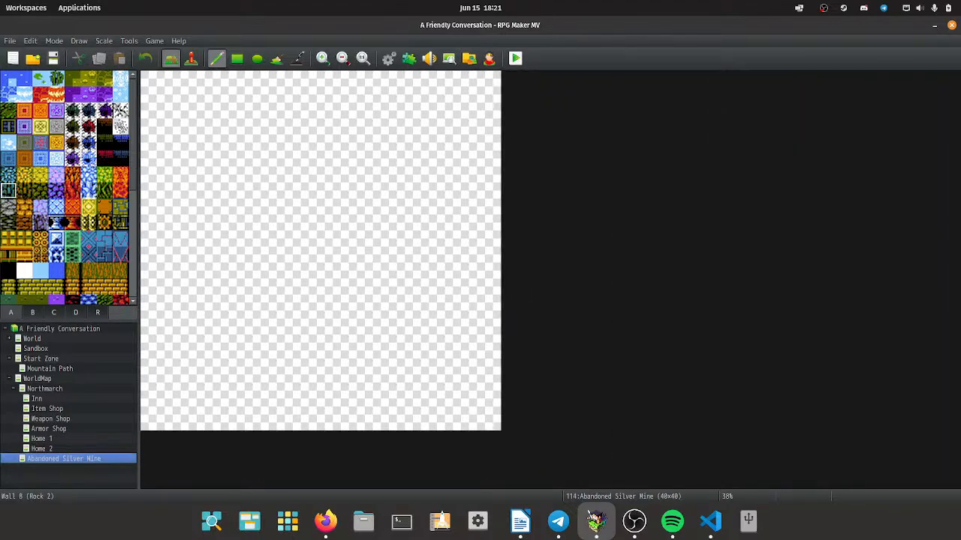
left_click(9, 175)
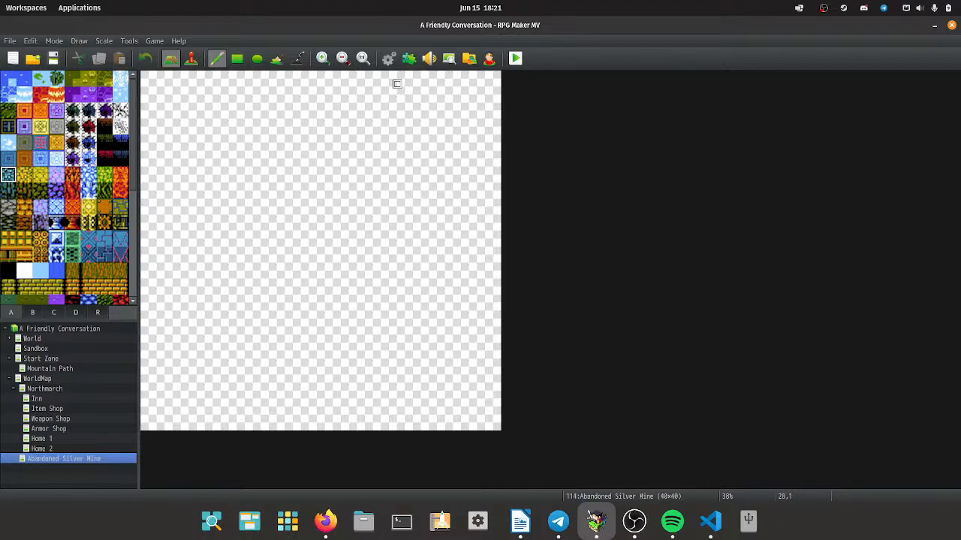
mouse_move(379, 100)
left_mouse_down()
mouse_move(413, 90)
mouse_move(469, 108)
mouse_move(470, 146)
mouse_move(445, 170)
mouse_move(447, 181)
left_mouse_up()
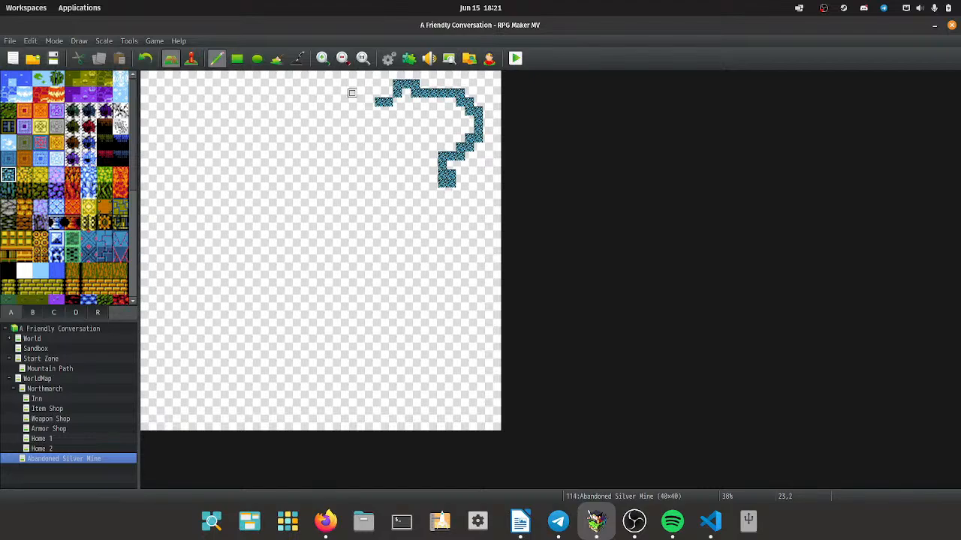
mouse_move(379, 101)
left_mouse_down()
mouse_move(383, 158)
mouse_move(405, 192)
left_mouse_up()
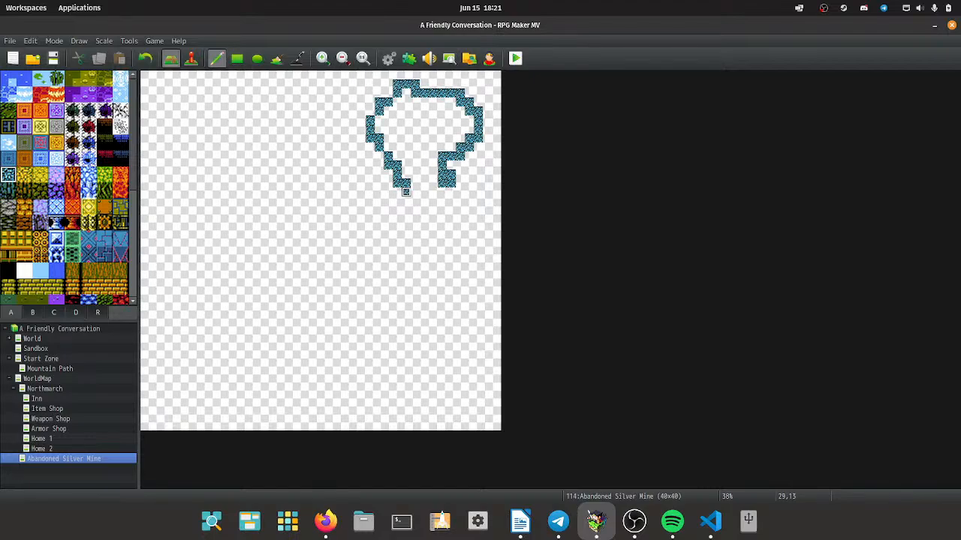
left_click(405, 192)
Outline a second rounded chamber in the map's southeast corner, open to the north, and join both chambers' east sides with a corridor wall.
mouse_move(379, 365)
left_mouse_down()
mouse_move(371, 394)
mouse_move(409, 424)
mouse_move(456, 399)
mouse_move(477, 372)
mouse_move(470, 317)
left_mouse_up()
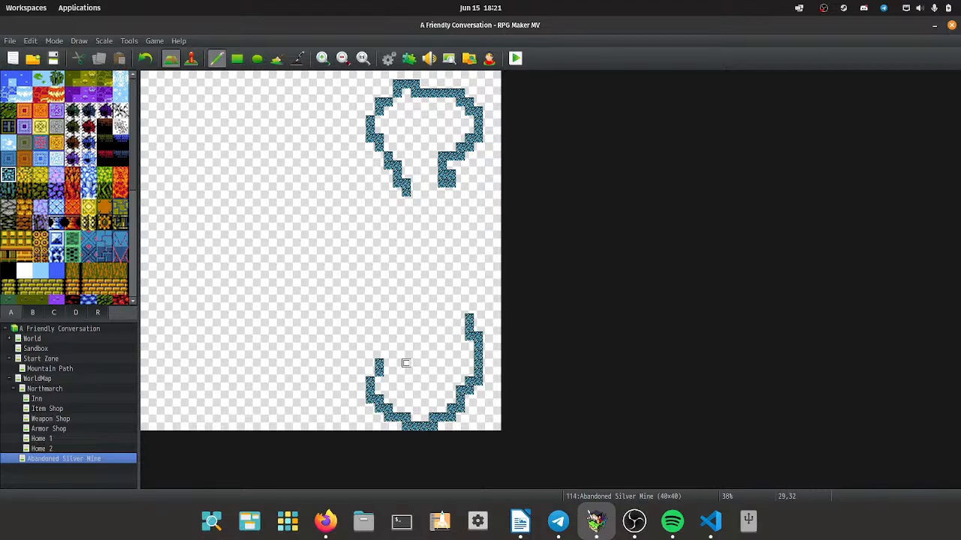
mouse_move(379, 364)
left_mouse_down()
mouse_move(405, 346)
mouse_move(415, 320)
left_mouse_up()
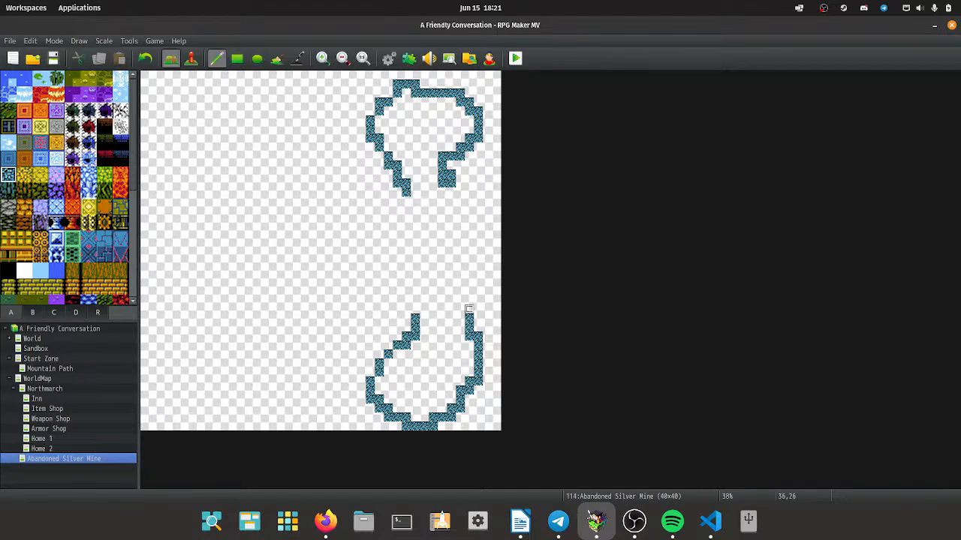
mouse_move(469, 310)
left_mouse_down()
mouse_move(458, 291)
mouse_move(451, 182)
left_mouse_up()
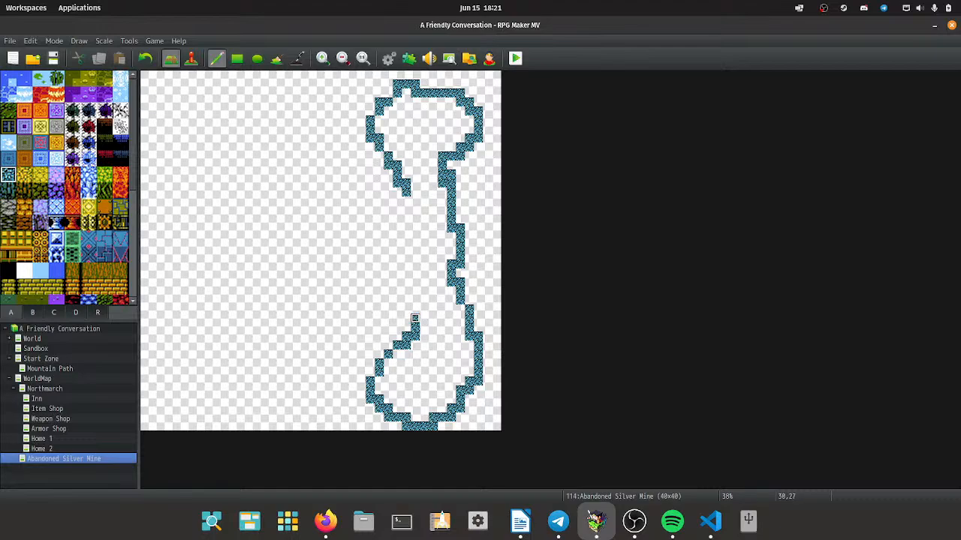
Draw the remaining cave outline freehand with the blue wall-top tile, forming a looping western passage that exits at the map's south edge.
mouse_move(415, 319)
left_mouse_down()
mouse_move(397, 282)
mouse_move(342, 307)
mouse_move(295, 293)
mouse_move(261, 237)
mouse_move(262, 155)
mouse_move(242, 127)
mouse_move(197, 180)
mouse_move(245, 291)
mouse_move(253, 342)
mouse_move(209, 429)
left_mouse_up()
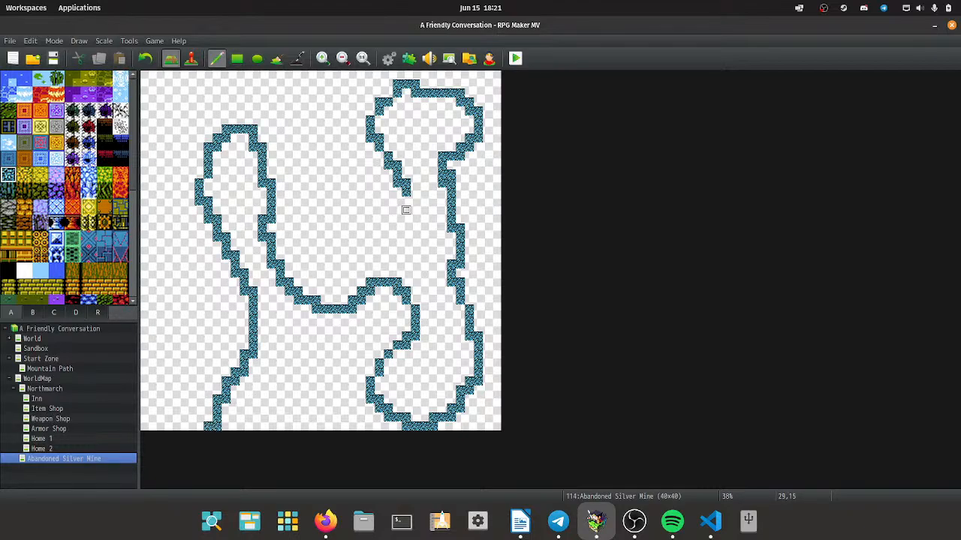
mouse_move(405, 192)
left_mouse_down()
mouse_move(405, 240)
mouse_move(377, 241)
mouse_move(321, 116)
mouse_move(260, 83)
mouse_move(188, 91)
mouse_move(153, 129)
mouse_move(154, 186)
mouse_move(189, 263)
mouse_move(172, 400)
mouse_move(190, 426)
left_mouse_up()
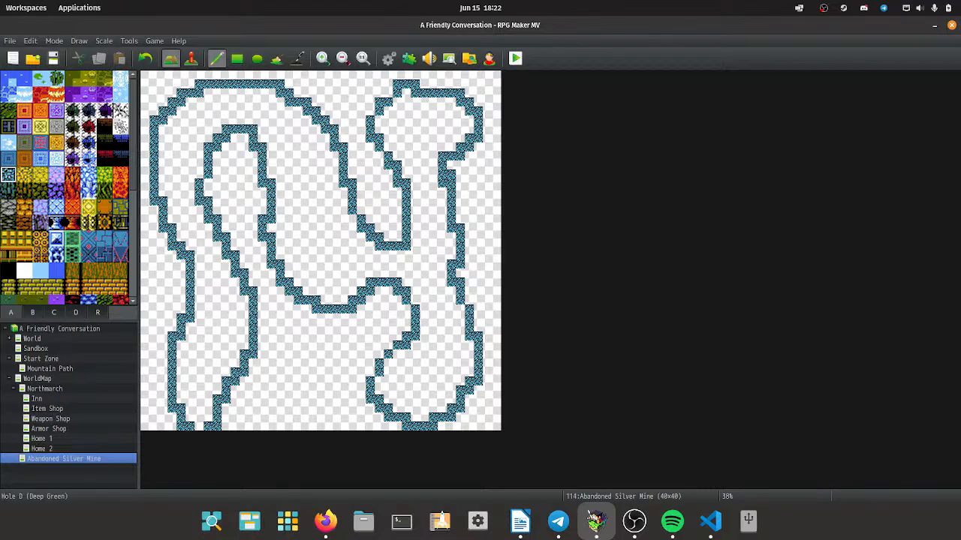
Paint dark wall-face tiles beneath the northern arc of the outer cave wall, from its western curve to the central diagonal.
left_click(8, 190)
left_click(236, 58)
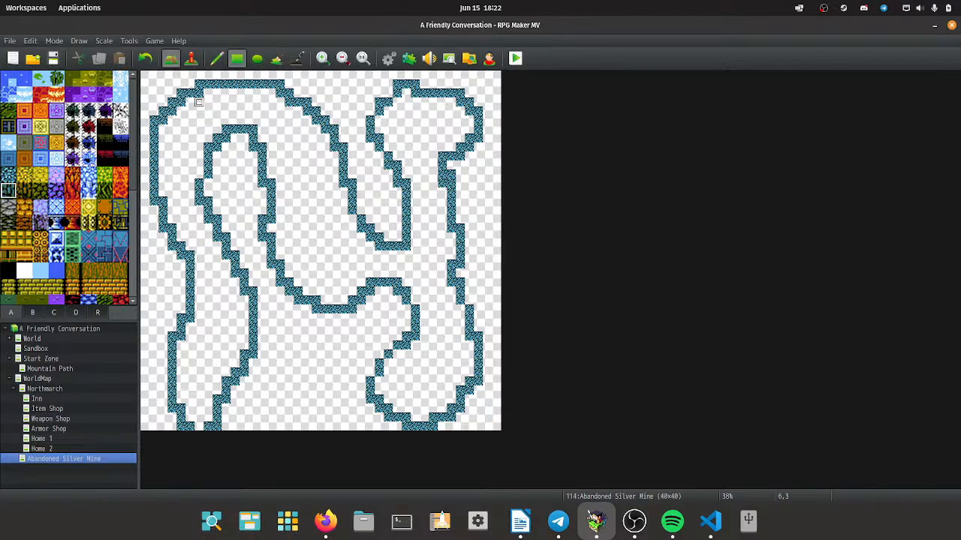
scroll(199, 103, "up", 1, "ctrl")
scroll(213, 110, "up", 1)
mouse_move(223, 97)
left_mouse_down()
mouse_move(311, 109)
mouse_move(345, 130)
mouse_move(367, 153)
mouse_move(388, 219)
left_mouse_up()
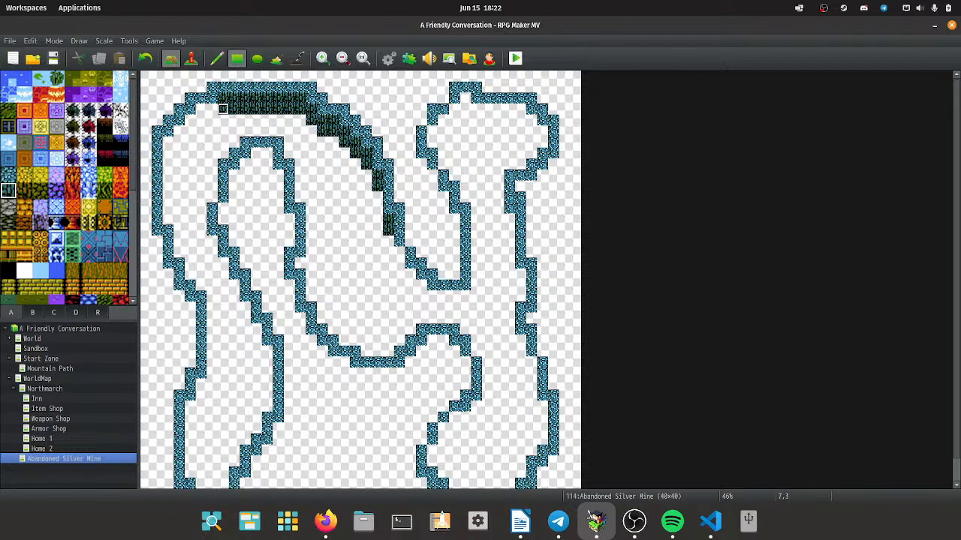
mouse_move(212, 109)
left_mouse_down()
mouse_move(211, 121)
mouse_move(169, 141)
left_mouse_up()
Paint wall-face tiles beneath the lower western passage's stepped wall and along both sides of the inner loop to the southeastern chamber.
scroll(190, 175, "down", 1)
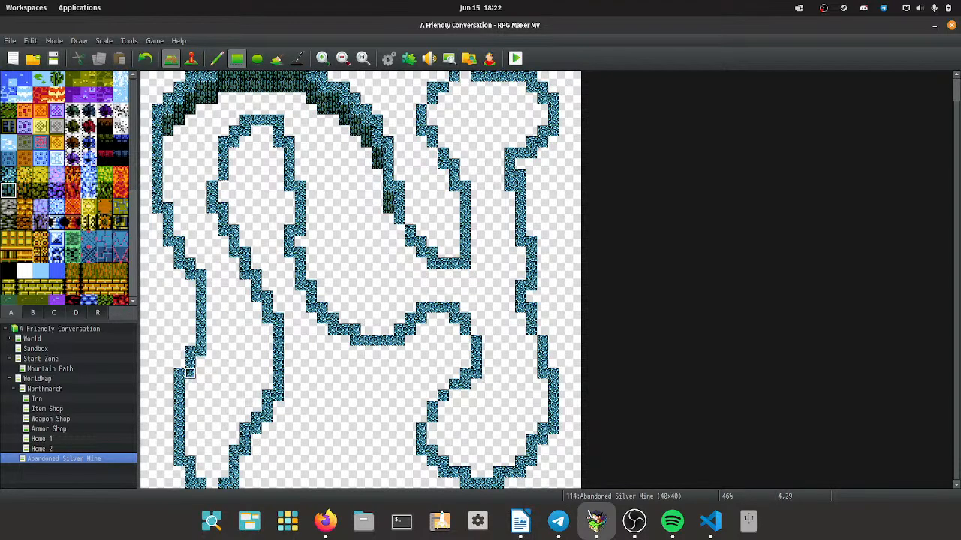
left_click_drag(190, 382, 190, 395)
left_click(200, 366)
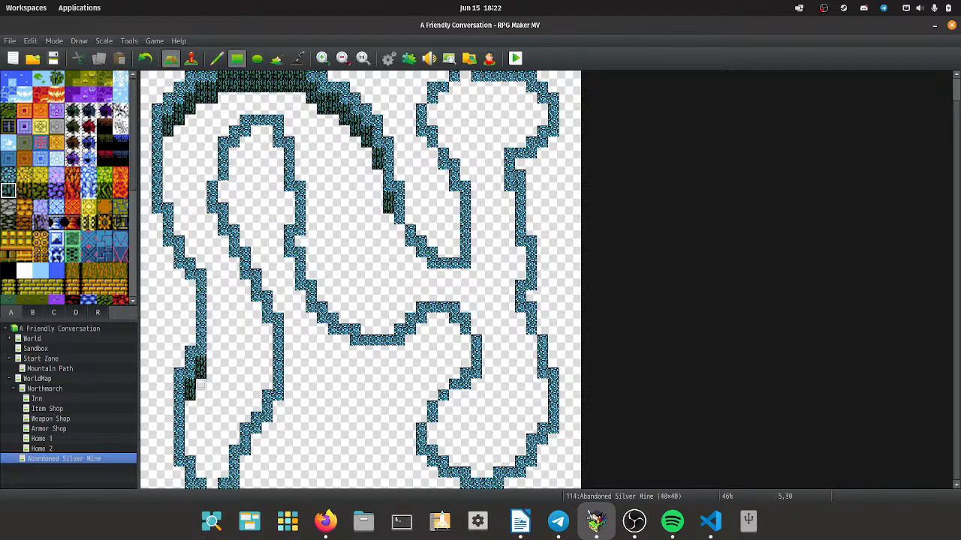
left_click_drag(267, 328, 267, 342)
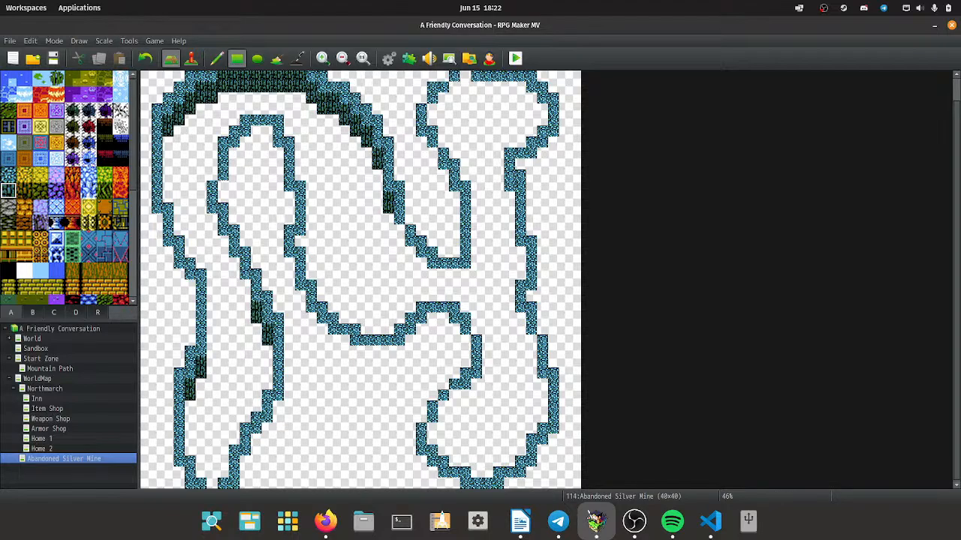
left_click(245, 285)
left_click_drag(244, 285, 223, 236)
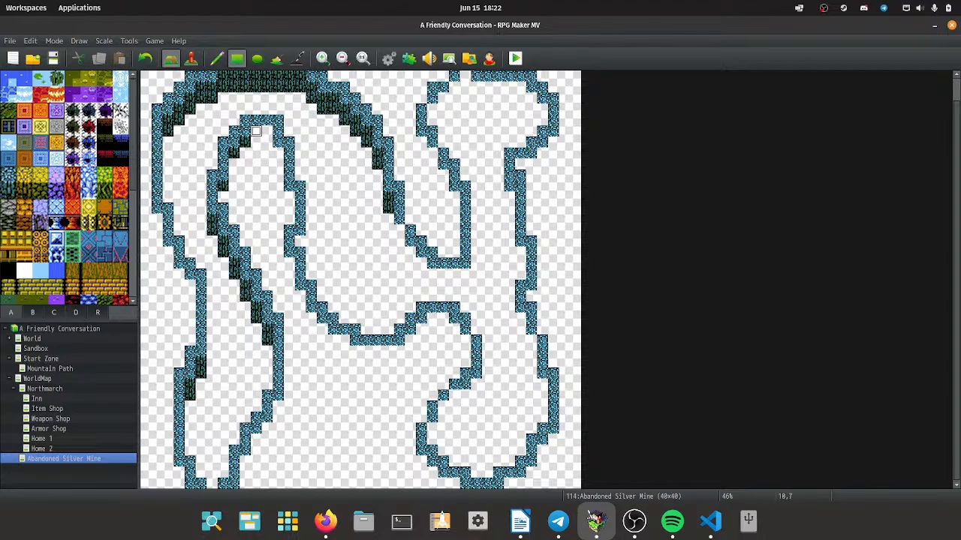
left_click_drag(266, 131, 277, 153)
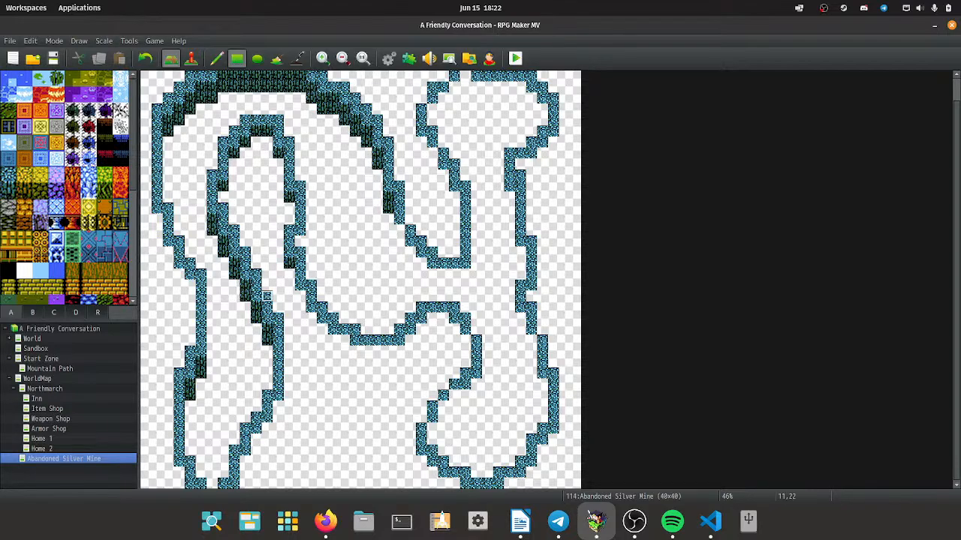
mouse_move(266, 297)
left_mouse_down()
mouse_move(366, 351)
mouse_move(420, 328)
mouse_move(443, 329)
mouse_move(465, 351)
mouse_move(465, 342)
mouse_move(432, 395)
left_mouse_up()
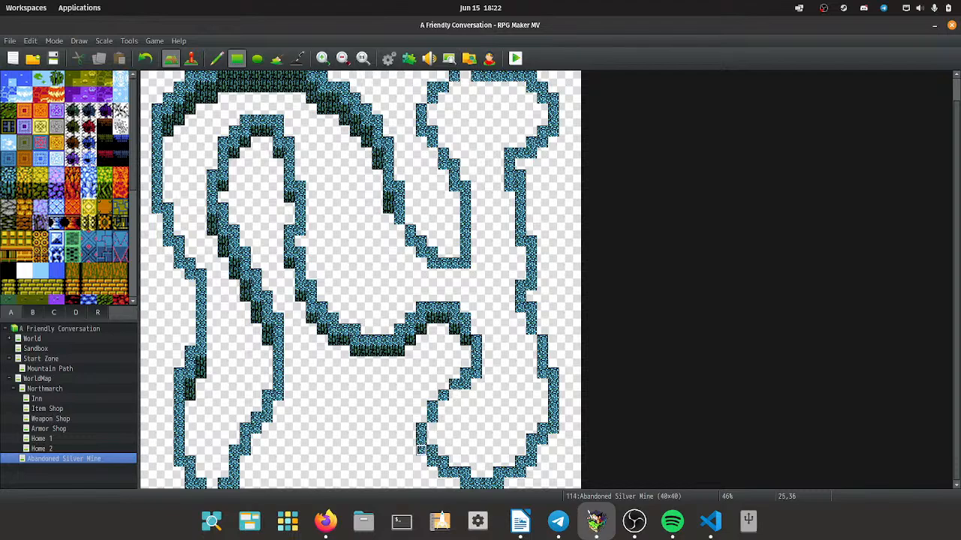
Thicken the southeastern chamber's bottom wall with wall-top tiles and paint wall-face tiles beneath its southern edge.
mouse_move(422, 449)
left_mouse_down()
mouse_move(432, 480)
mouse_move(514, 483)
mouse_move(476, 472)
mouse_move(488, 461)
left_mouse_up()
right_click(509, 472)
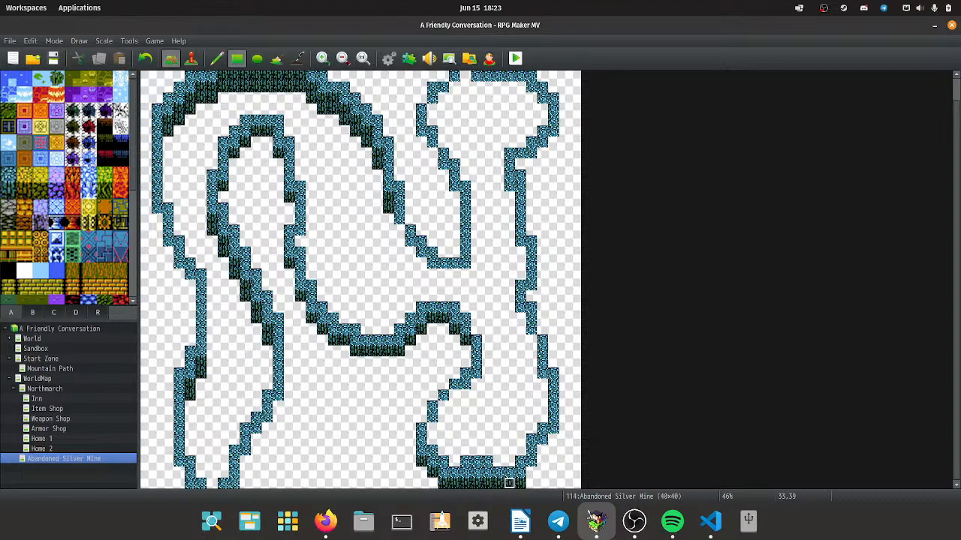
left_click(531, 472)
left_click(553, 440)
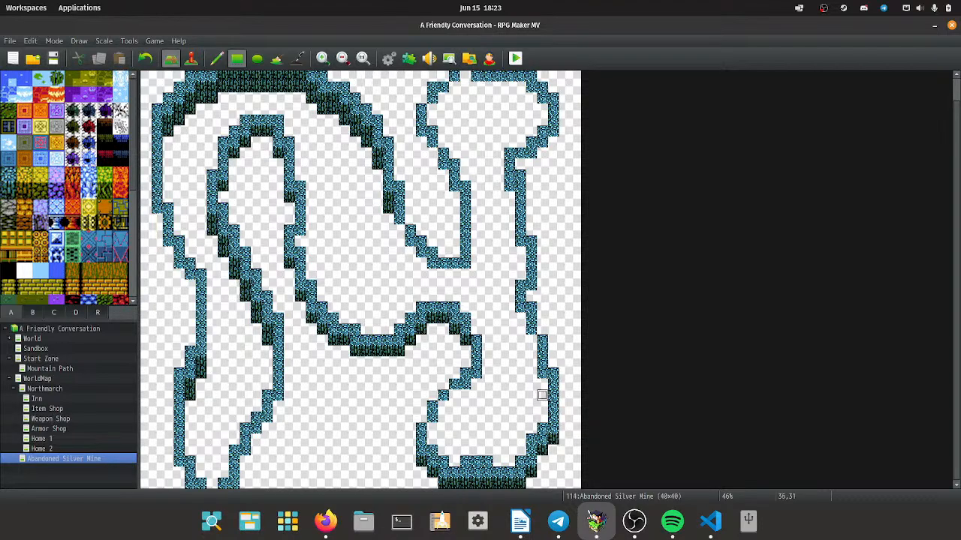
Patch the eastern passage wall with extra wall-top tiles and paint wall-face tiles beneath its overhanging steps.
left_click(542, 275)
left_click(542, 263)
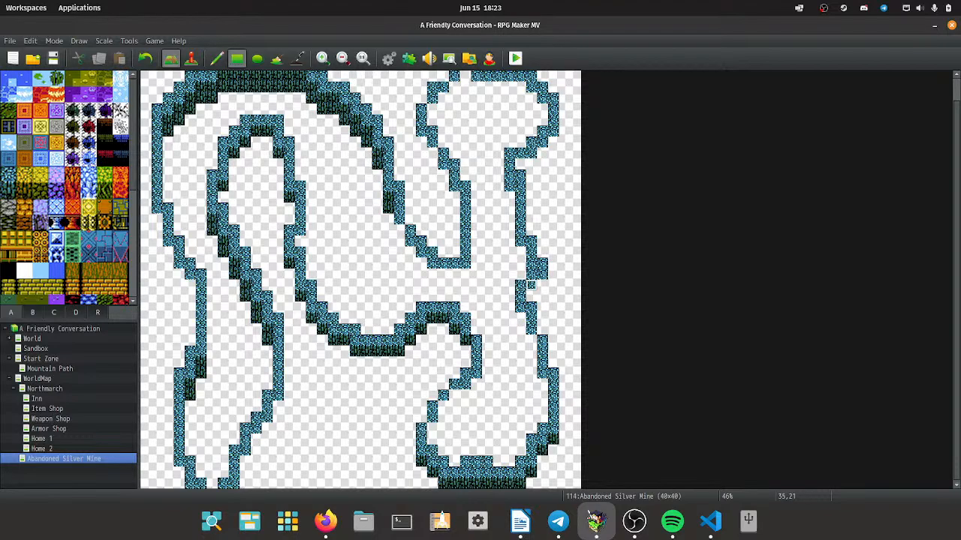
left_click(531, 285)
left_click(531, 285)
left_click(554, 150)
left_click(542, 153)
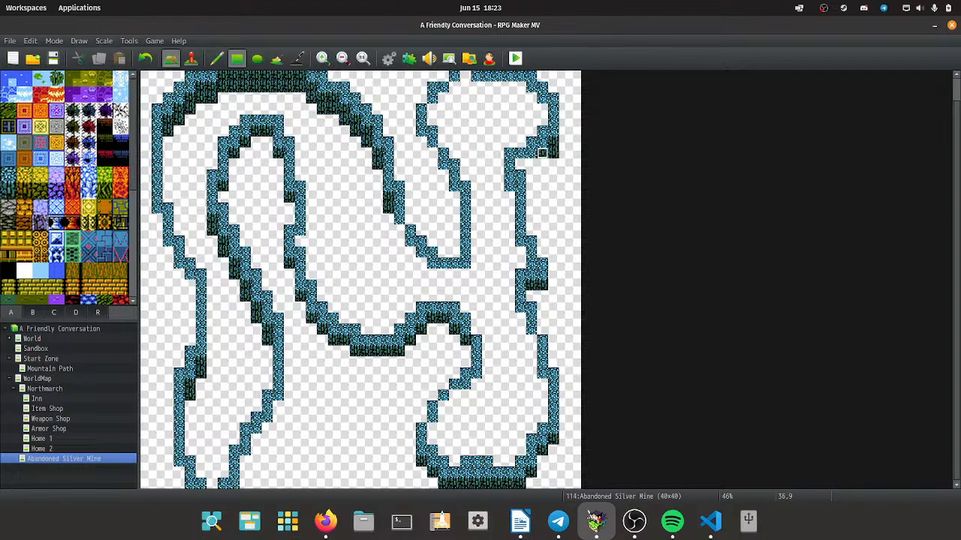
left_click(542, 163)
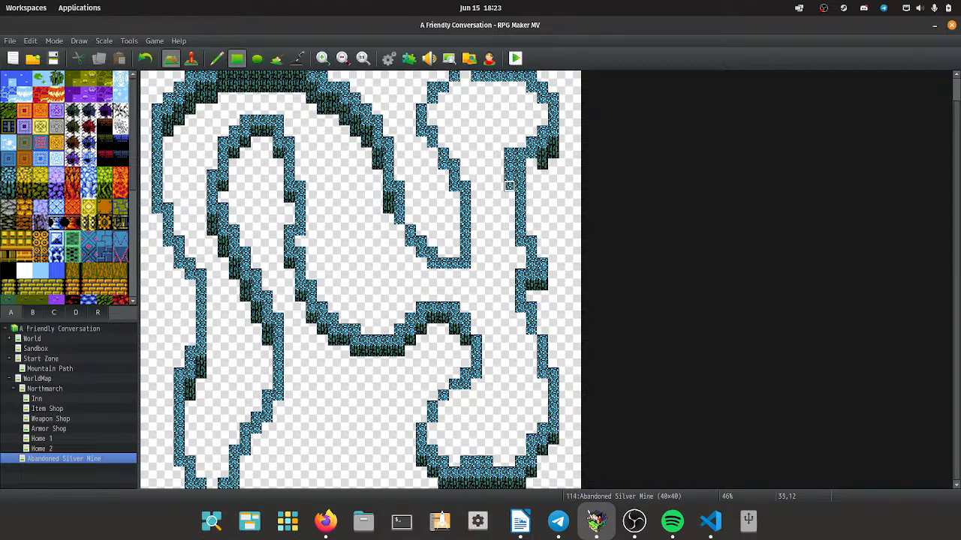
left_click(509, 197)
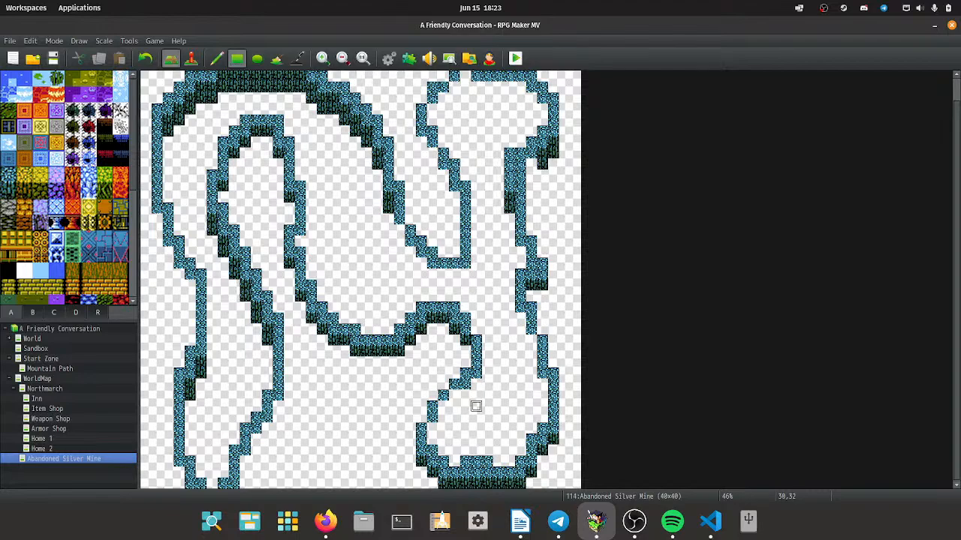
Paint wall-face tiles inside the southeastern chamber's northwest edge and thicken its western wall outward with wall-top tiles.
left_click(475, 385)
left_click_drag(465, 396, 432, 426)
left_click(443, 406)
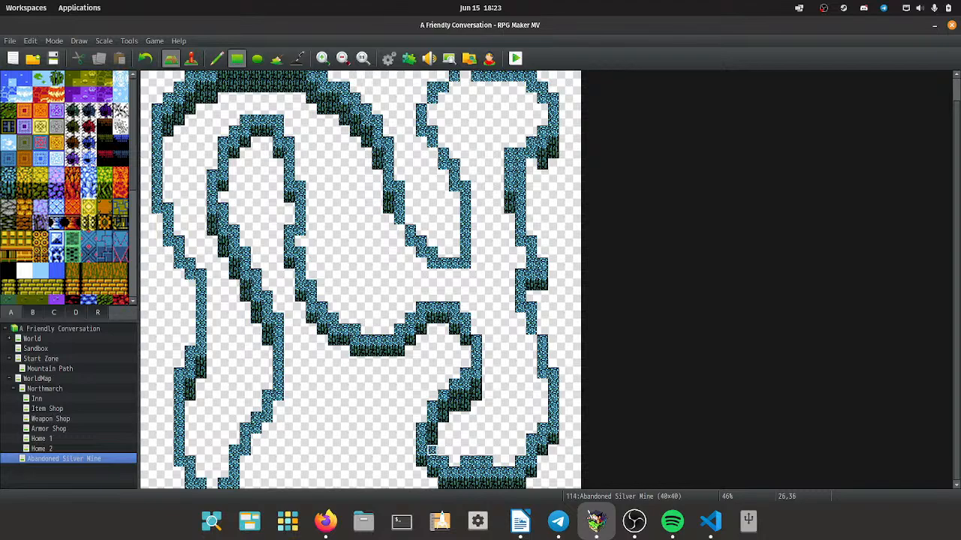
left_click(427, 461)
left_click_drag(433, 472, 410, 472)
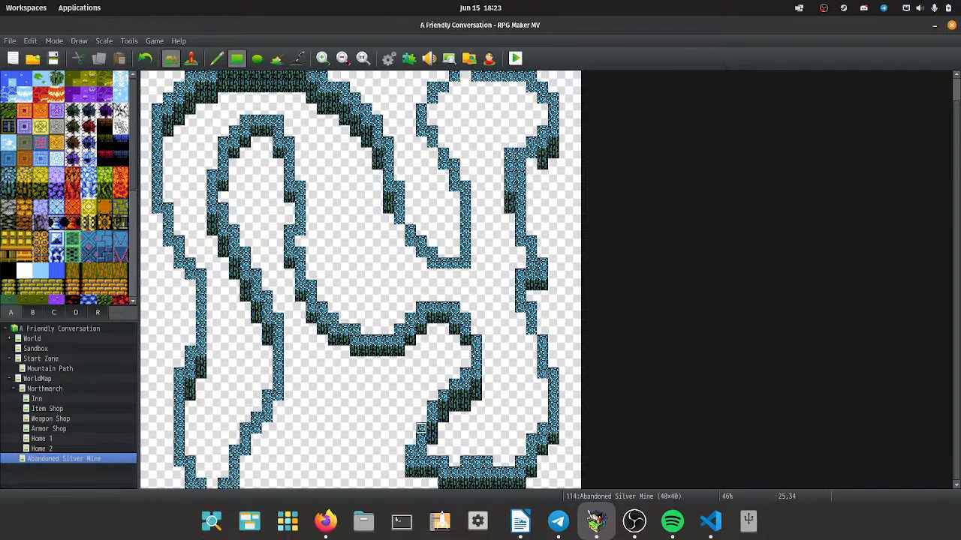
left_click(423, 418)
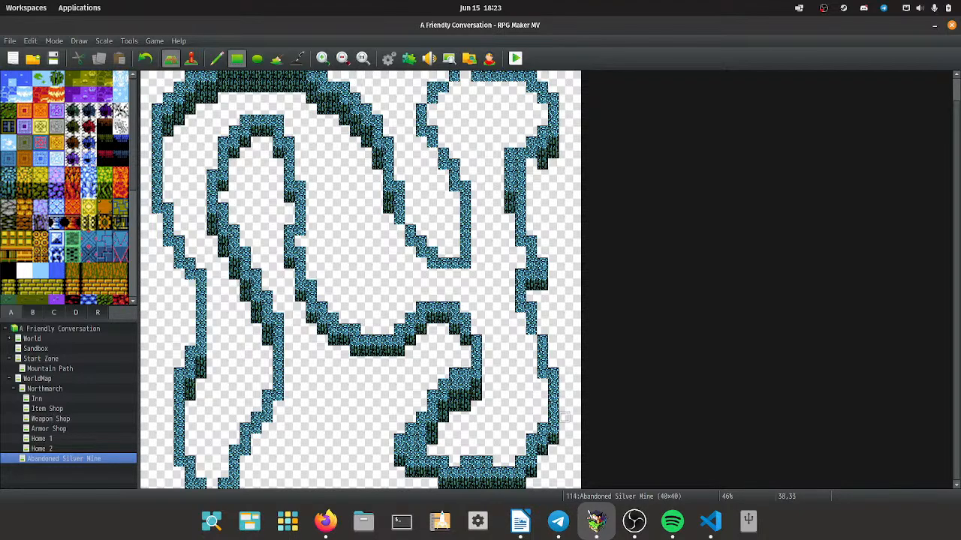
Thicken the map's eastern wall and the northeastern chamber's outer wall with wall-top tiles, filling the solid block west of the passage.
mouse_move(565, 414)
left_mouse_down()
mouse_move(542, 291)
mouse_move(533, 290)
mouse_move(554, 297)
mouse_move(542, 175)
mouse_move(530, 161)
mouse_move(542, 153)
mouse_move(553, 176)
mouse_move(551, 150)
mouse_move(564, 142)
mouse_move(554, 154)
left_mouse_up()
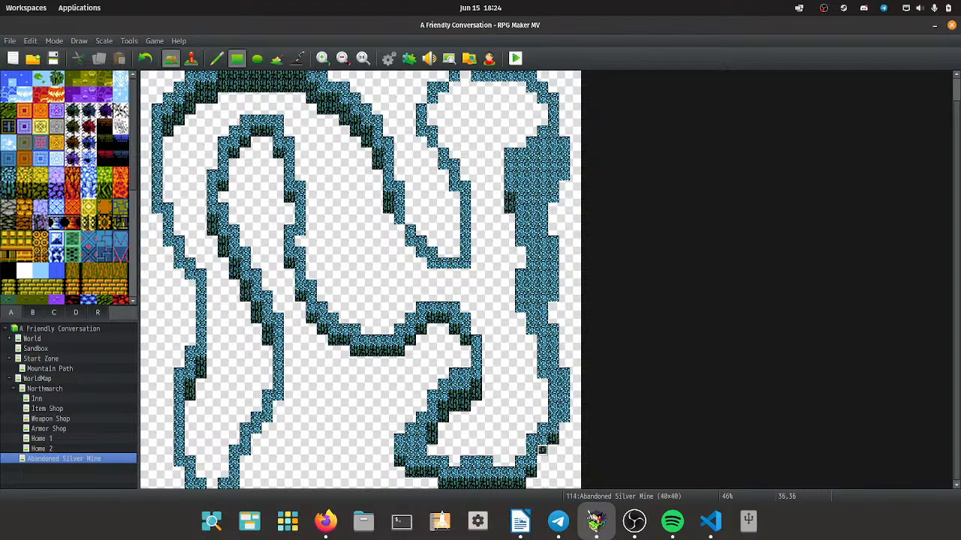
left_click_drag(563, 220, 564, 120)
scroll(566, 184, "up", 1)
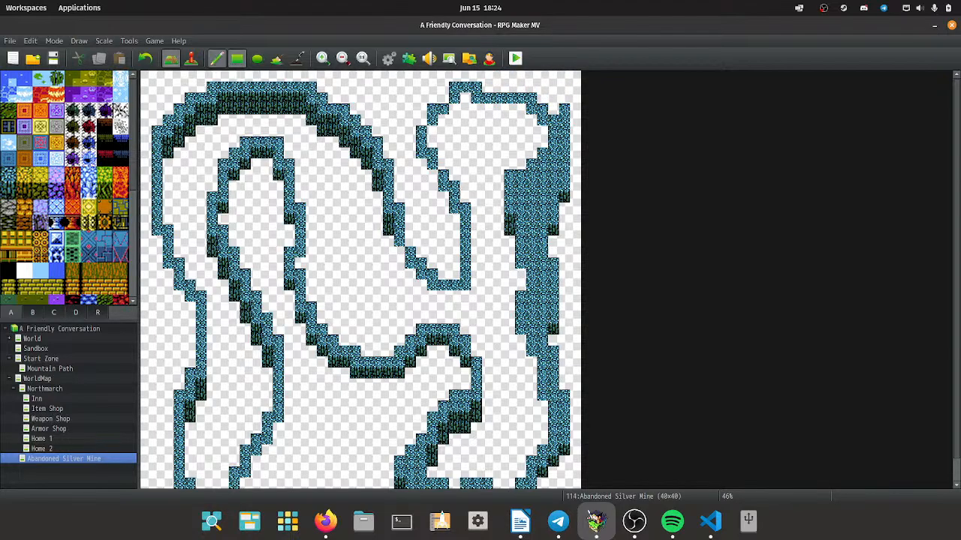
left_click(216, 58)
mouse_move(564, 109)
left_mouse_down()
mouse_move(511, 87)
mouse_move(443, 87)
mouse_move(421, 113)
mouse_move(410, 171)
mouse_move(433, 175)
mouse_move(456, 264)
mouse_move(425, 225)
mouse_move(410, 175)
mouse_move(398, 197)
mouse_move(428, 197)
mouse_move(409, 229)
mouse_move(443, 225)
mouse_move(444, 253)
mouse_move(433, 258)
mouse_move(454, 276)
mouse_move(432, 252)
left_mouse_up()
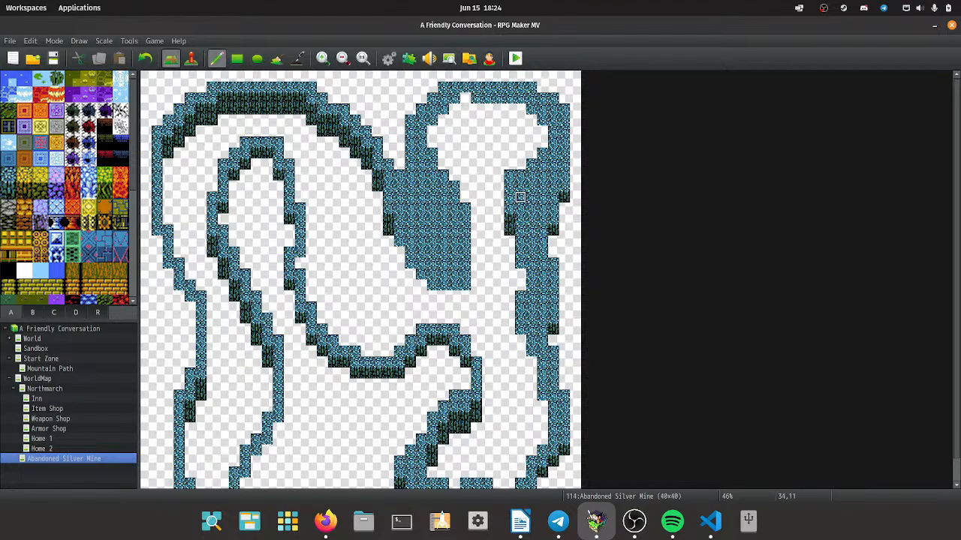
Paint wall-face tiles beneath the northeastern chamber's ceiling, filling the notch in its top wall.
left_click(542, 120)
left_click(531, 120)
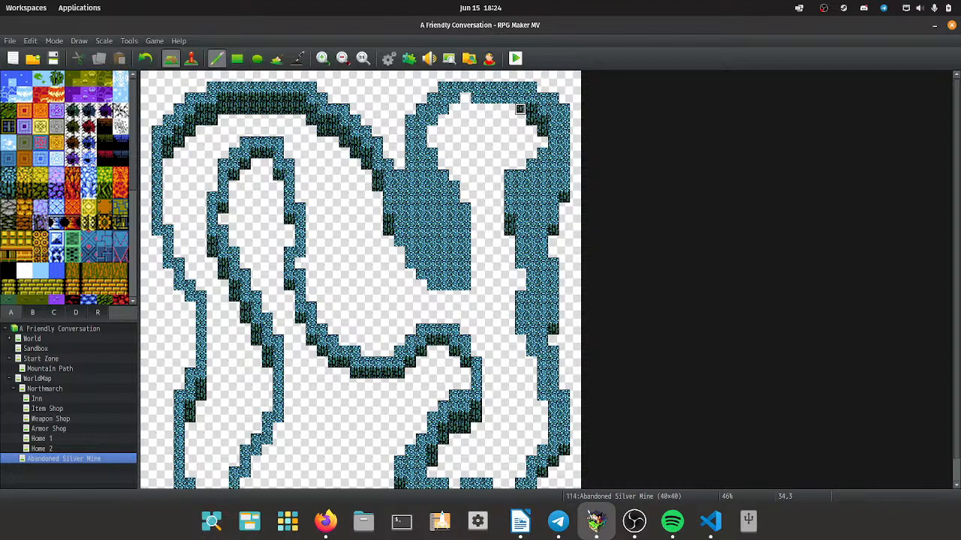
mouse_move(519, 109)
left_mouse_down()
mouse_move(475, 109)
mouse_move(487, 120)
mouse_move(487, 97)
mouse_move(497, 120)
mouse_move(522, 113)
left_mouse_up()
left_click_drag(465, 120, 520, 120)
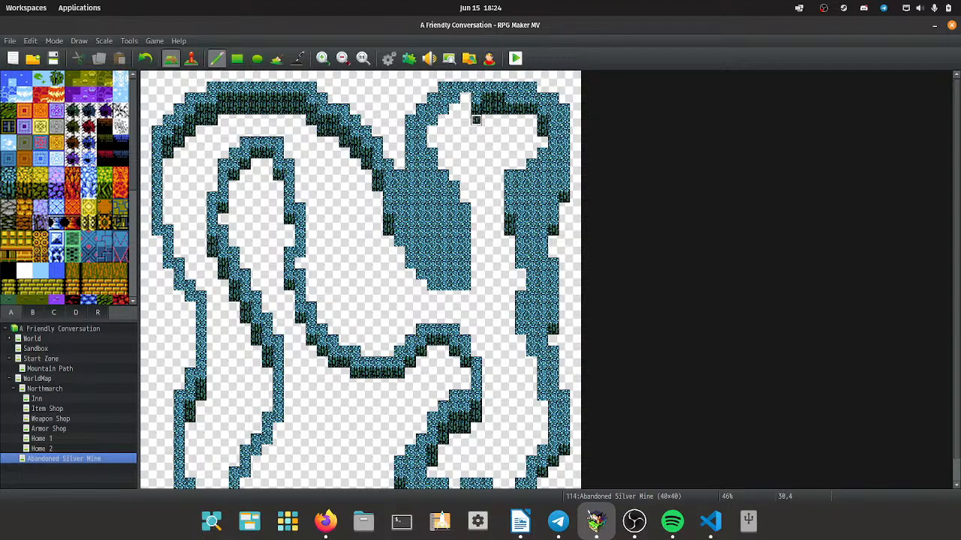
left_click(236, 58)
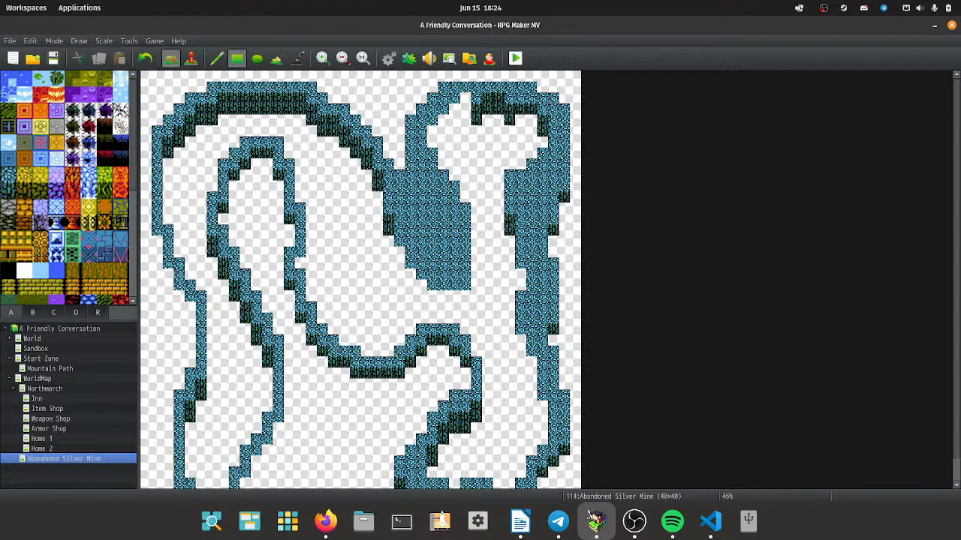
left_click(465, 97)
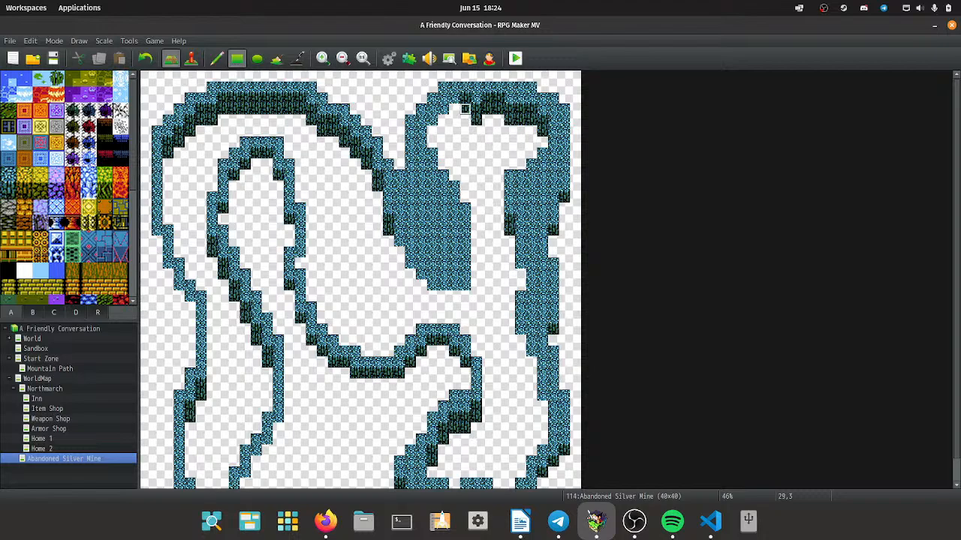
left_click(465, 109)
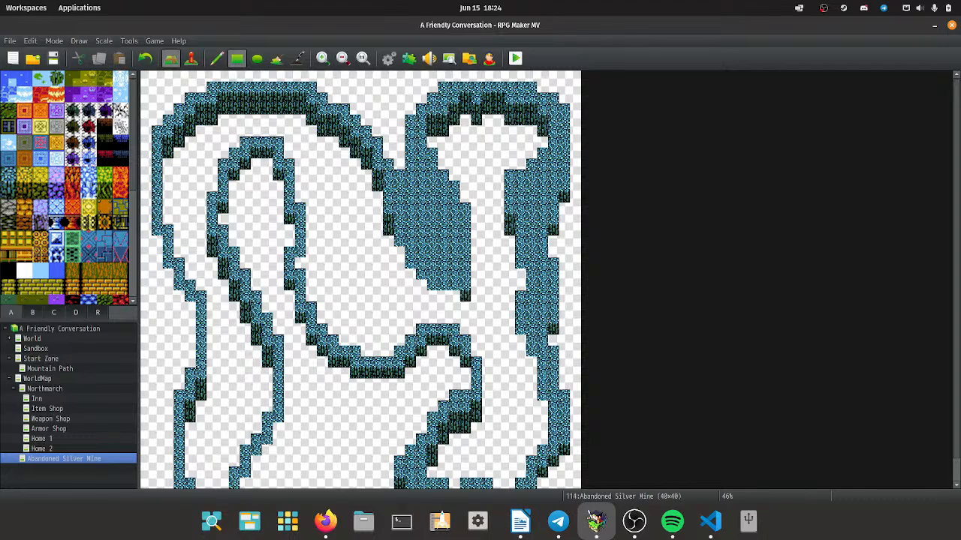
Paint wall-face tiles along the southern and southwestern edges of the solid block between the central and eastern passages.
mouse_move(465, 295)
left_mouse_down()
mouse_move(432, 296)
mouse_move(432, 285)
left_mouse_up()
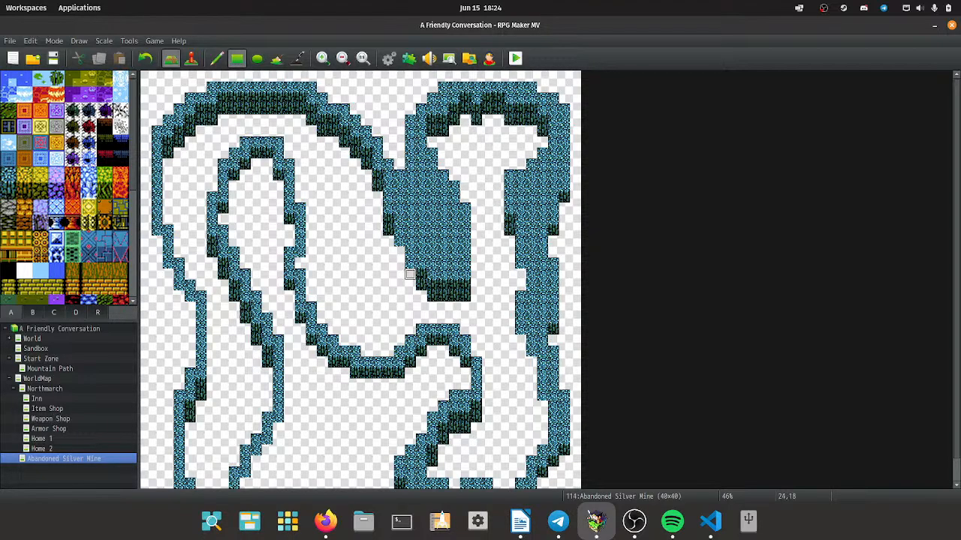
left_click(398, 251)
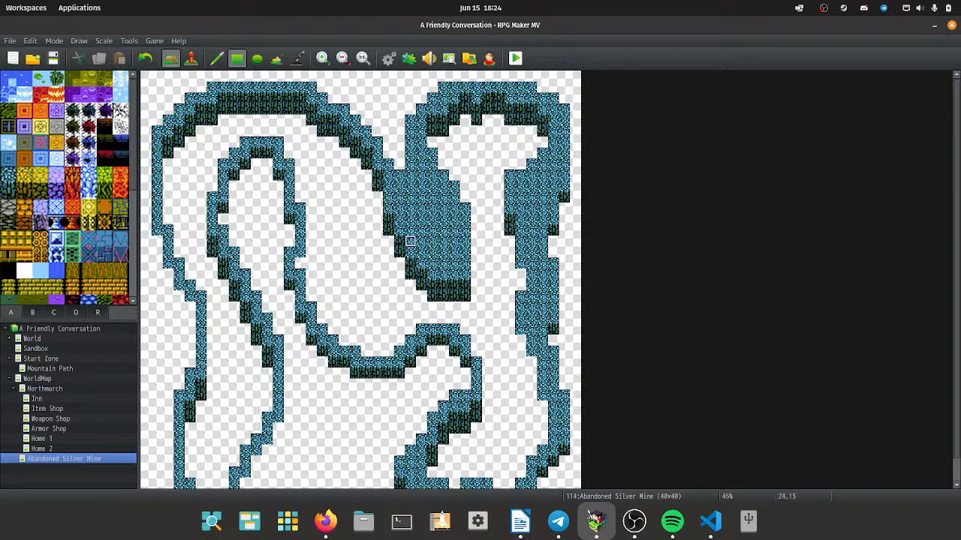
Thicken the western passage's east wall with wall-top tiles and extend it to the southeastern chamber, closing off the inner area.
scroll(405, 248, "down", 1)
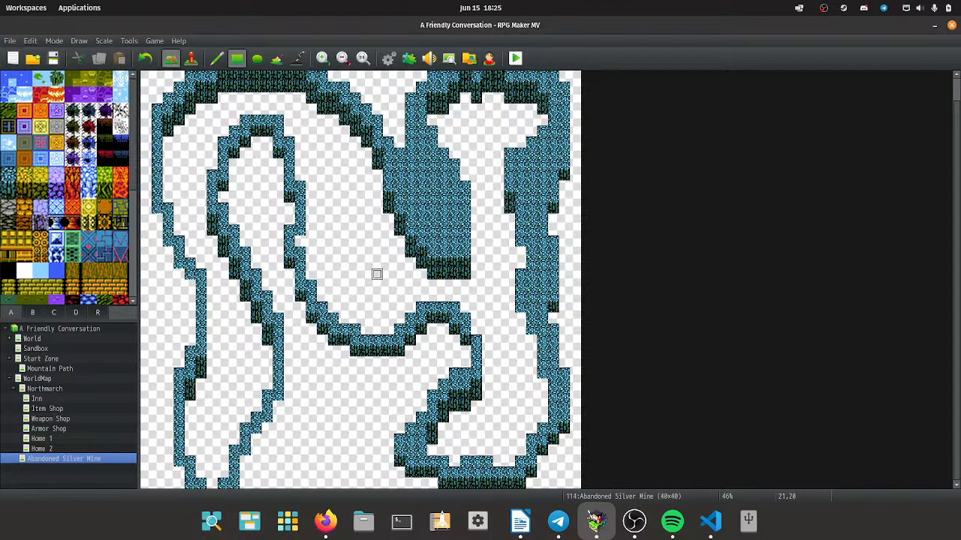
scroll(378, 274, "up", 1)
scroll(378, 274, "down", 1)
scroll(378, 307, "up", 1)
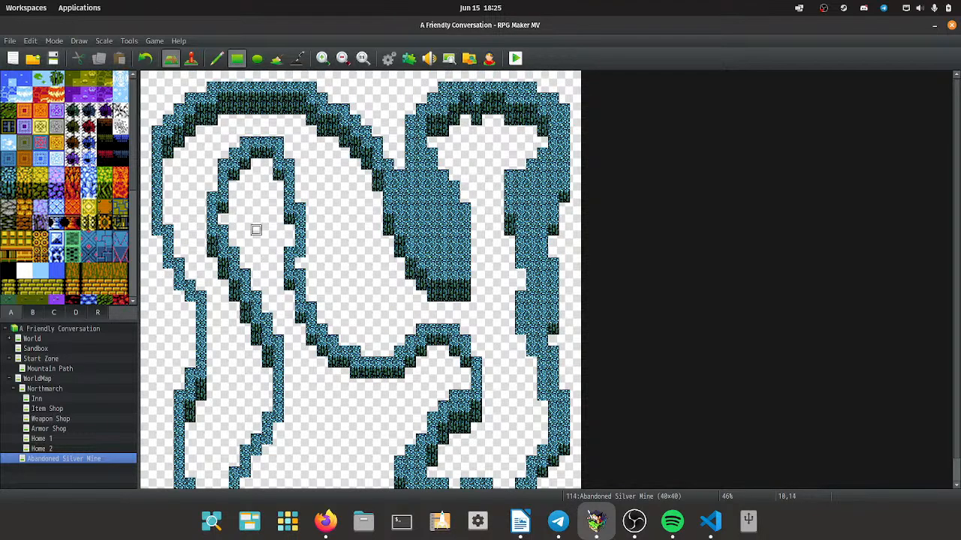
mouse_move(289, 406)
left_mouse_down()
mouse_move(334, 383)
mouse_move(299, 363)
left_mouse_up()
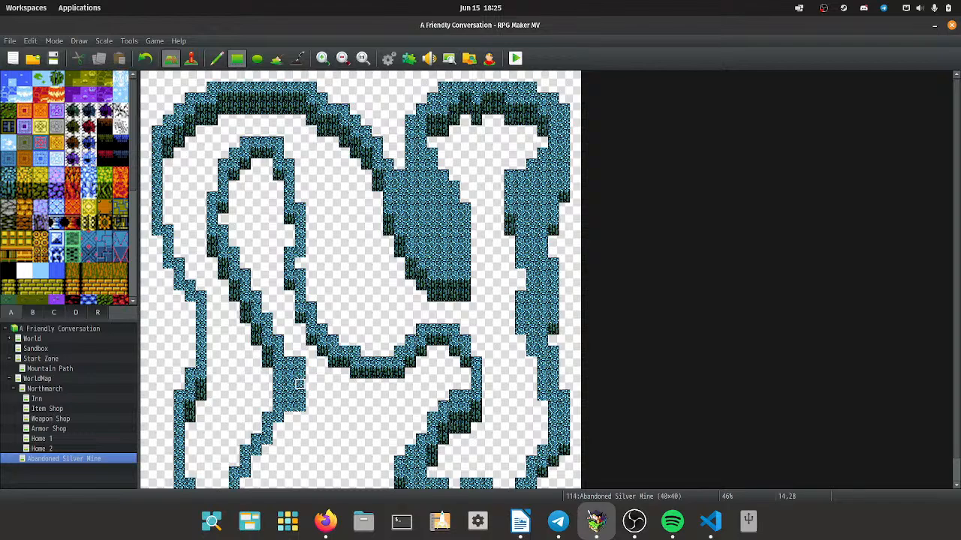
scroll(311, 373, "down", 1)
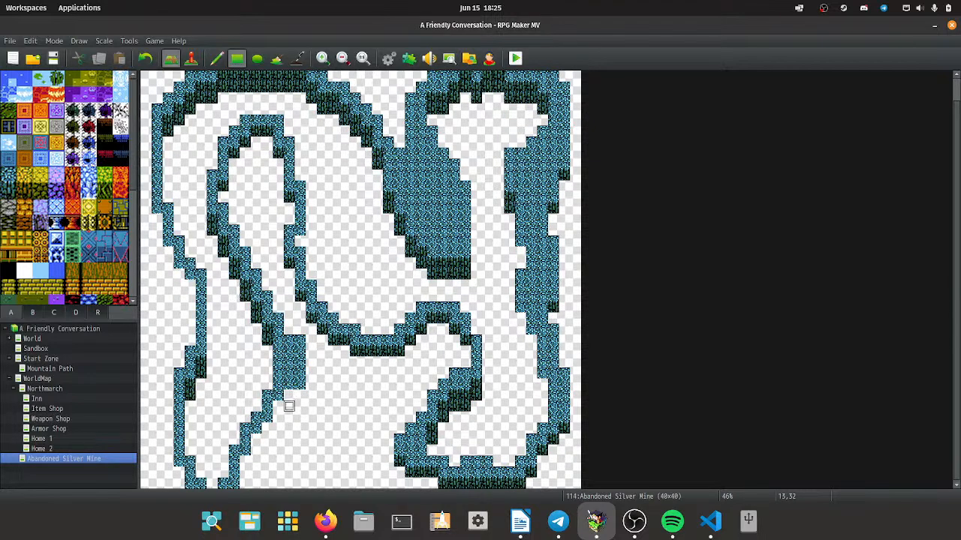
mouse_move(278, 406)
left_mouse_down()
mouse_move(344, 439)
mouse_move(402, 442)
left_mouse_up()
Flood-fill the enclosed area inside the inner loop with the blue wall-top tile.
left_click(217, 58)
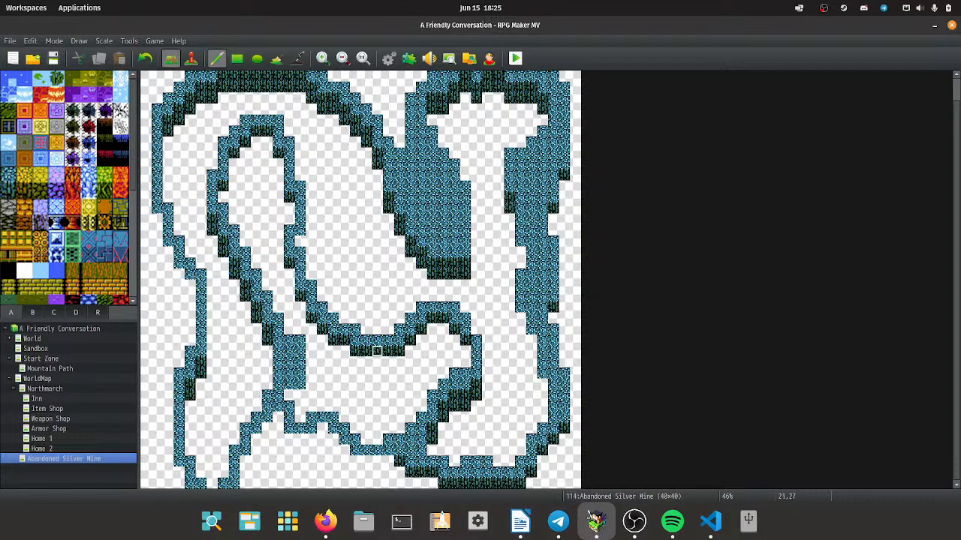
left_click(277, 58)
left_click(245, 208)
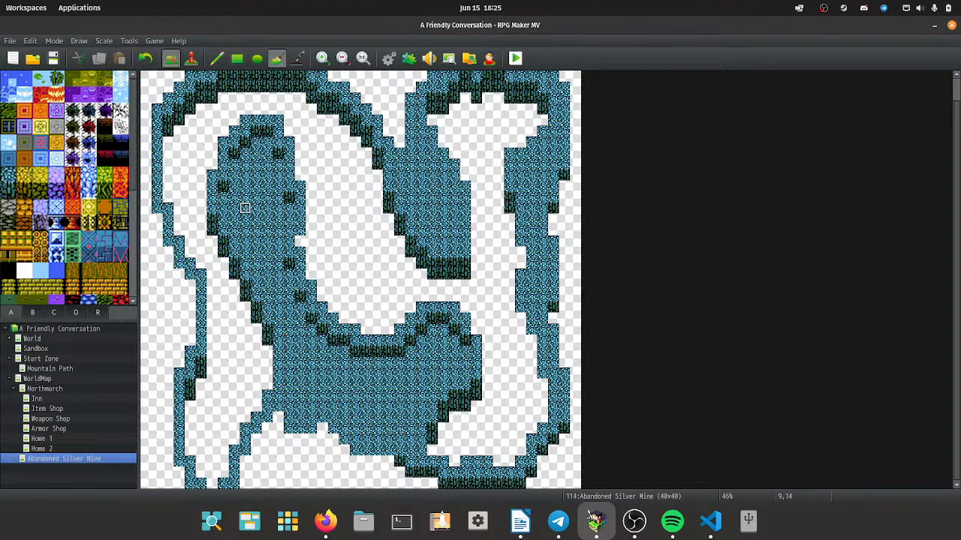
Replace the leftover wall-face patches in the northern half of the central solid block with the blue wall-top tile.
left_click(278, 153)
left_click(266, 130)
left_click(245, 142)
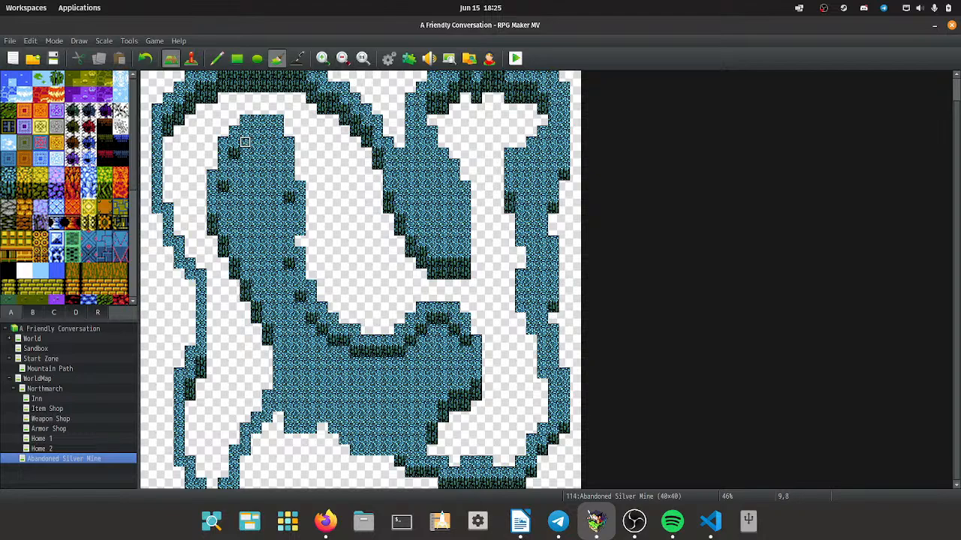
left_click(233, 153)
left_click(223, 186)
left_click(289, 263)
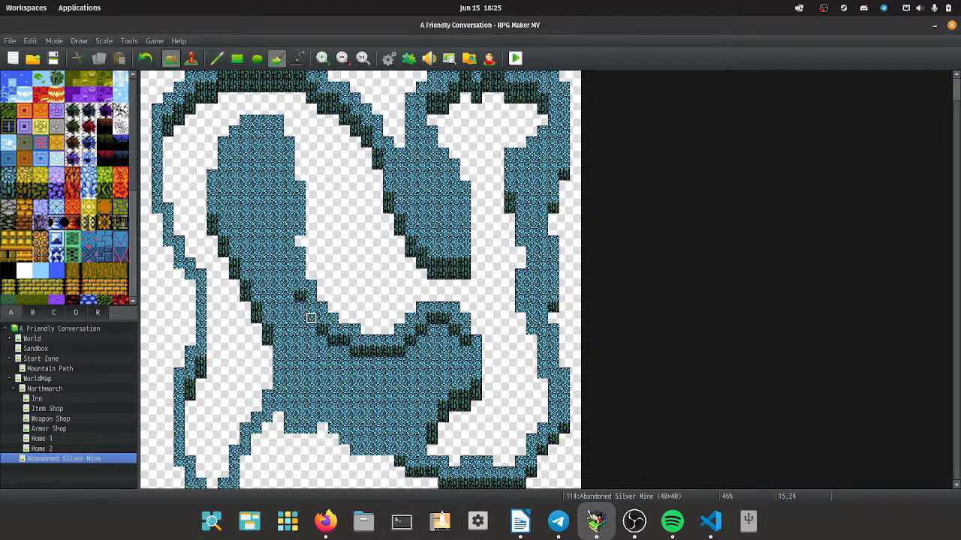
Fill the remaining wall-face patches along the block's southern inner curve and southeastern hump with the blue wall-top tile.
left_click(367, 350)
left_click(342, 340)
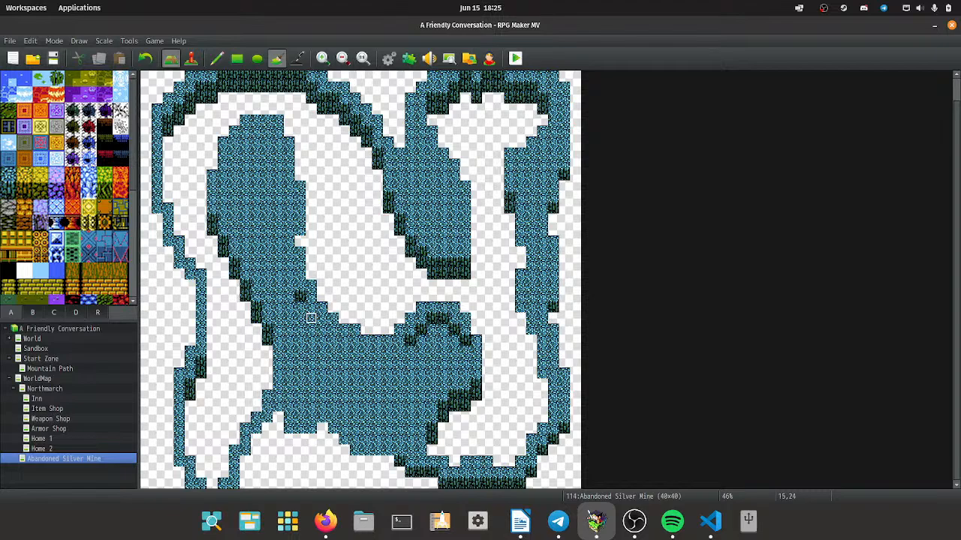
left_click(422, 318)
left_click(442, 318)
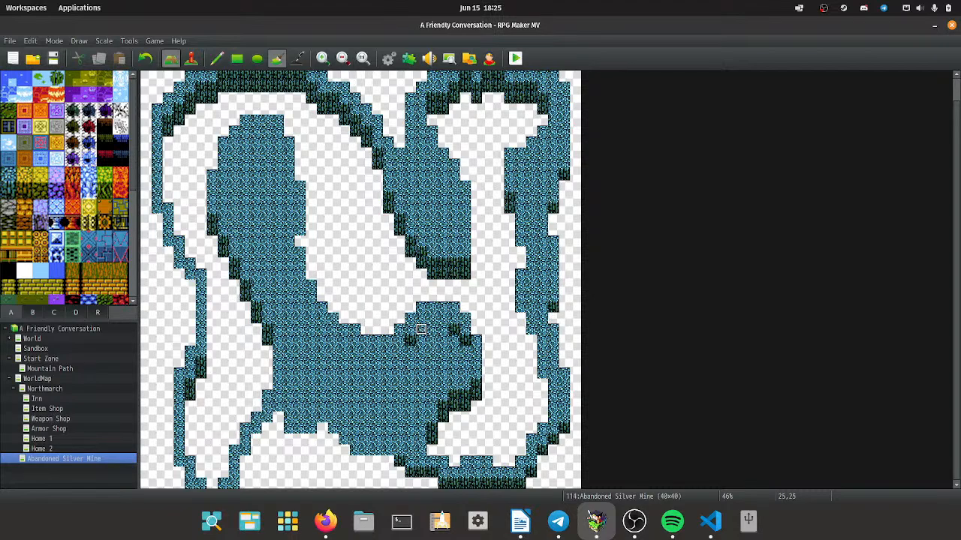
left_click(409, 340)
left_click(451, 327)
left_click(466, 340)
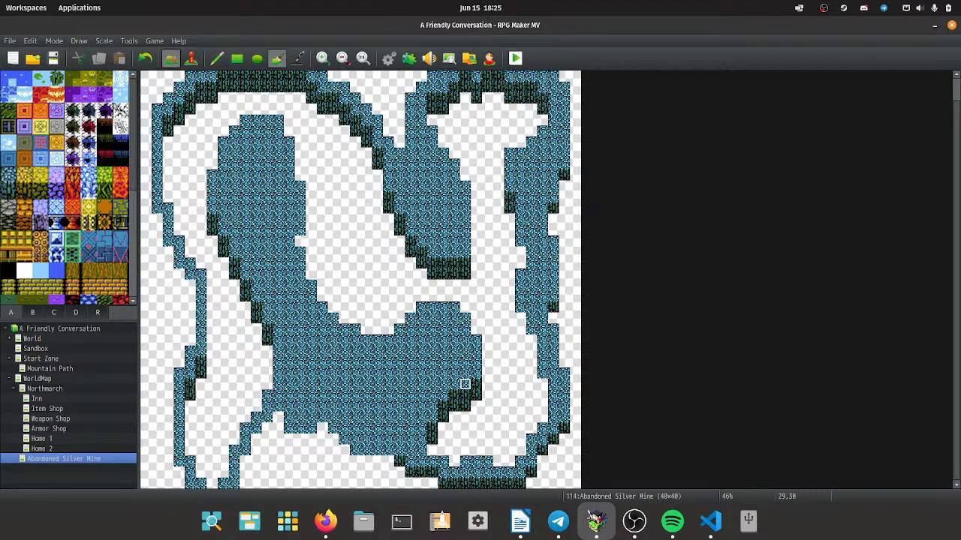
Paint wall-face tiles along the central solid block's southern edge and trim the extra tiles beneath them.
left_click(236, 58)
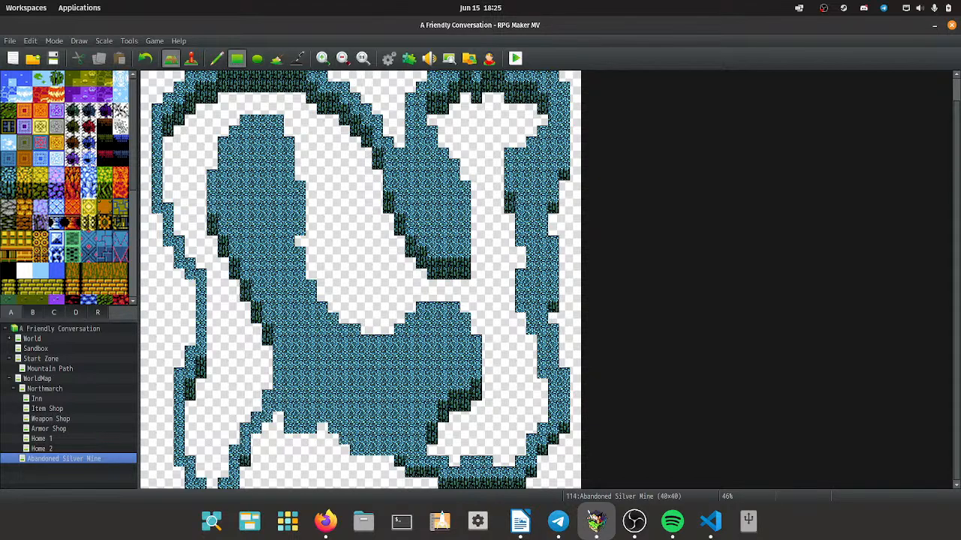
mouse_move(256, 450)
left_mouse_down()
mouse_move(267, 428)
mouse_move(384, 465)
left_mouse_up()
left_click(278, 417)
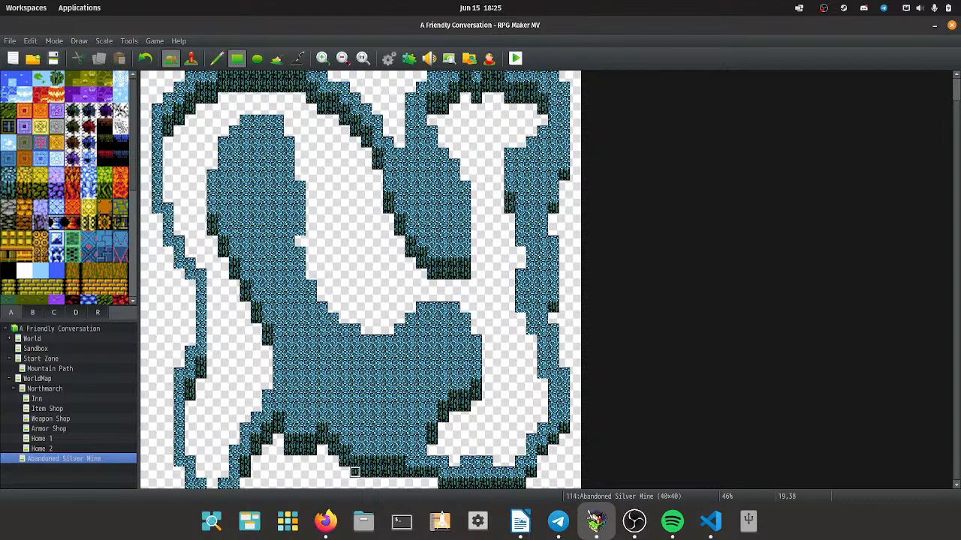
left_click_drag(355, 471, 389, 471)
left_click_drag(312, 449, 299, 450)
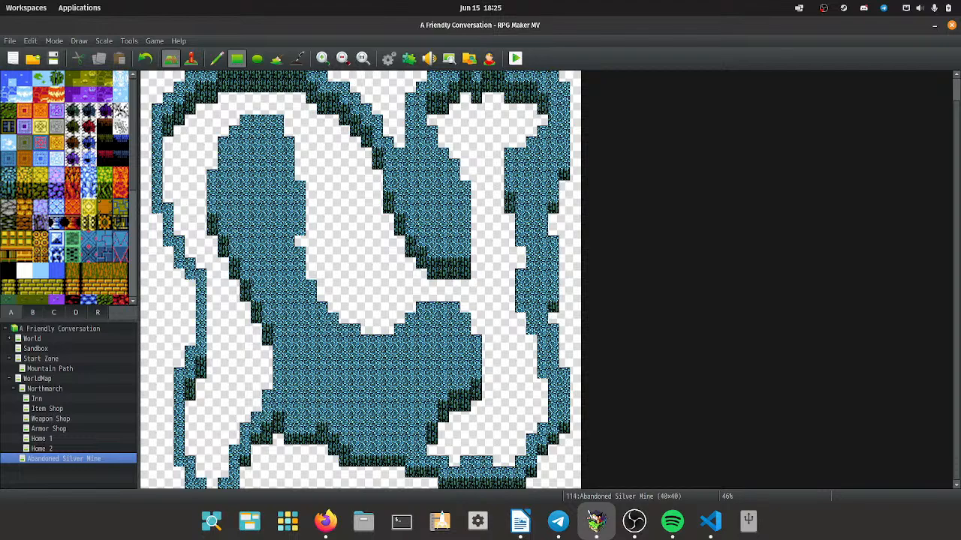
left_click(277, 428)
left_click(323, 448)
left_click(332, 450)
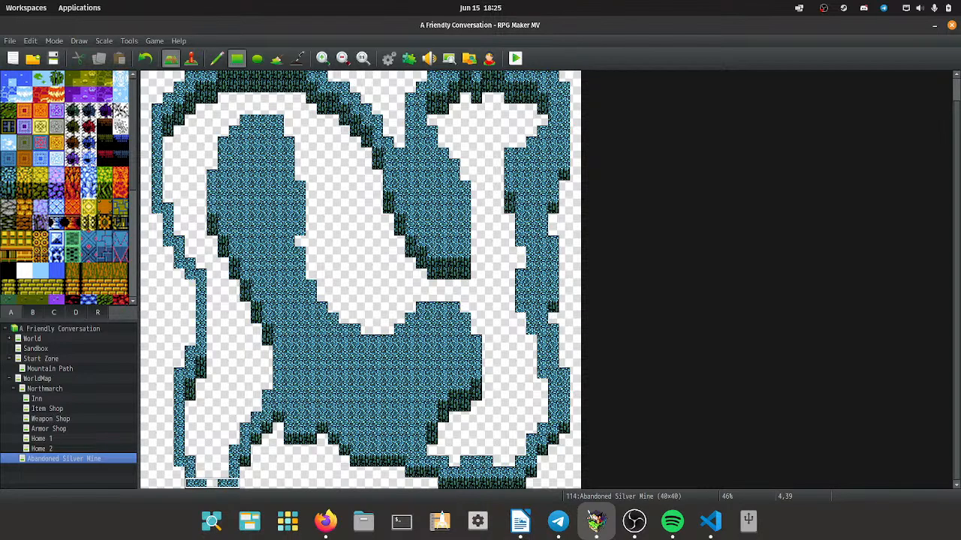
Set the Abandoned Silver Mine map's height to 41 in its properties.
left_click(190, 472)
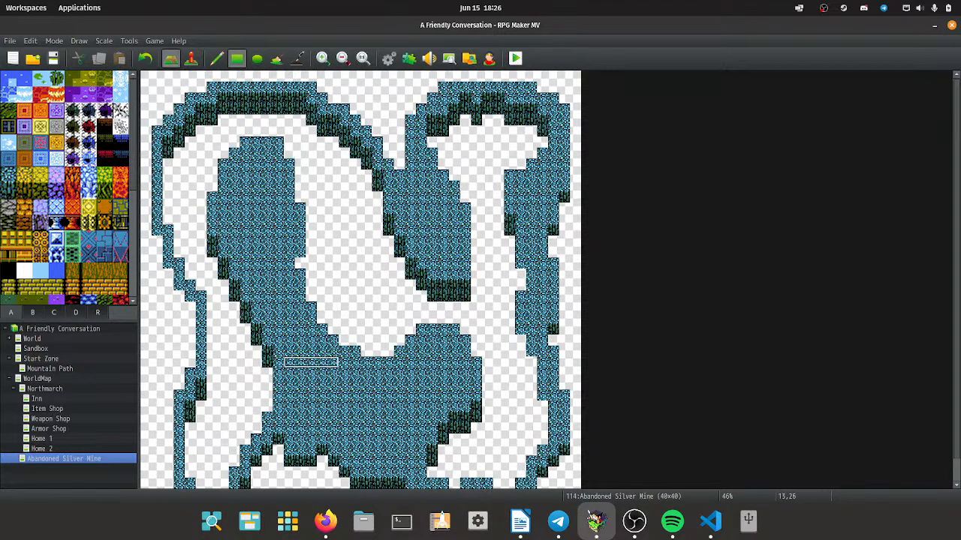
scroll(290, 362, "down", 1)
double_click(64, 459)
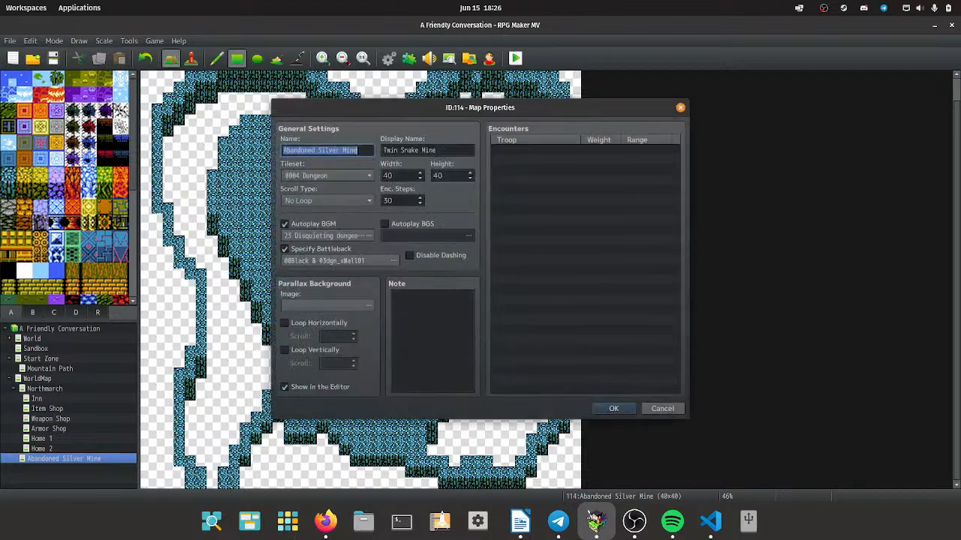
left_click(470, 172)
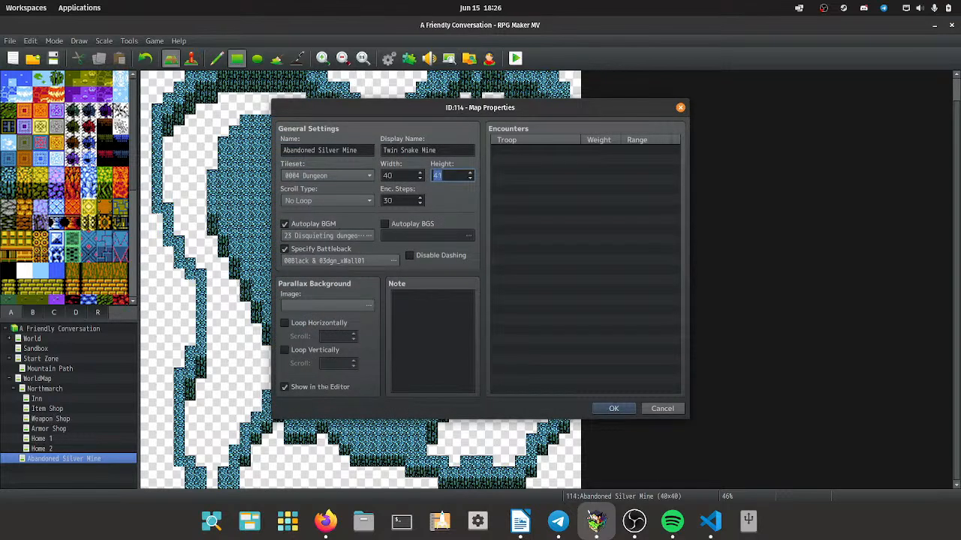
key("Return")
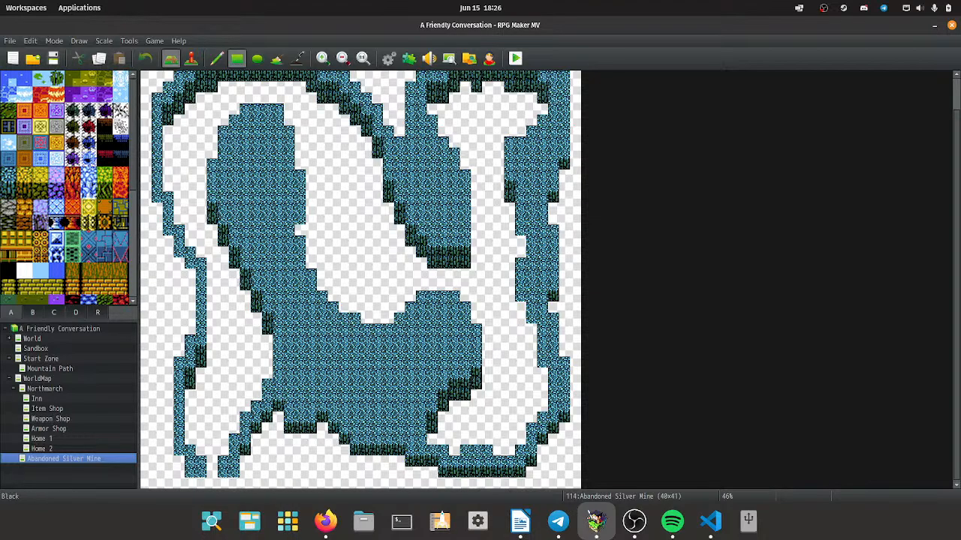
Flood-fill the empty passages and the area outside the cave with the Black tile.
left_click(276, 58)
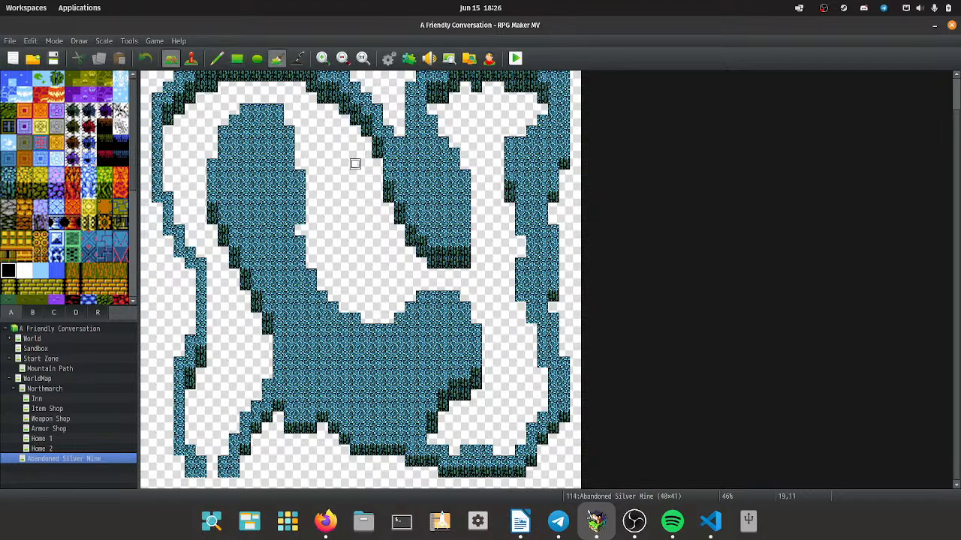
left_click(354, 158)
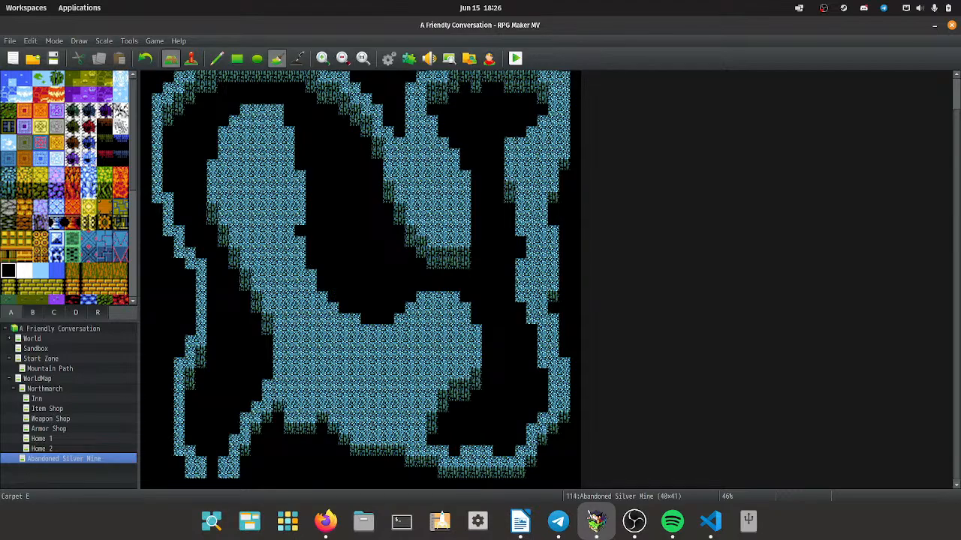
Paint the dark olive rocky floor tile in the southwestern entrance gap and flood-fill all connected passages with it.
left_click(25, 111)
scroll(68, 188, "down", 5)
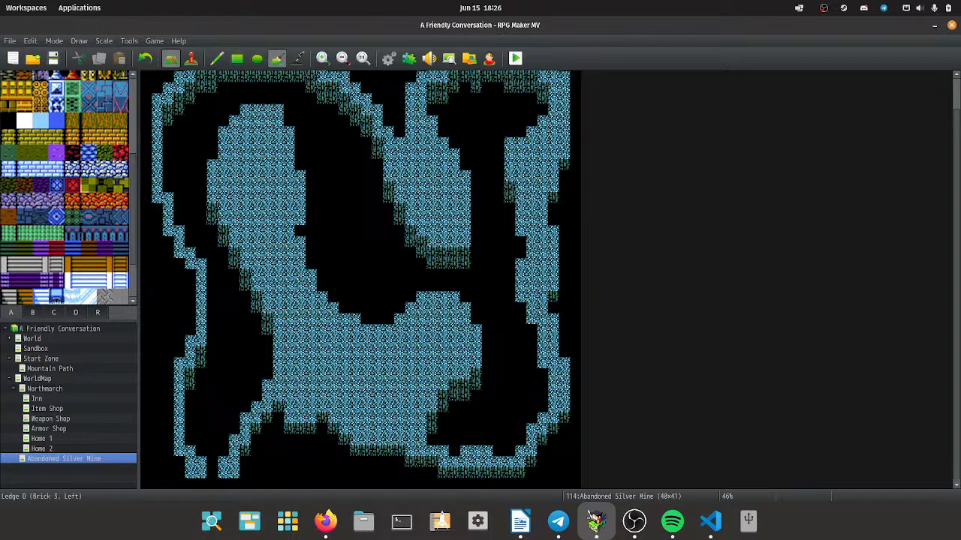
scroll(68, 187, "down", 1)
left_click(9, 154)
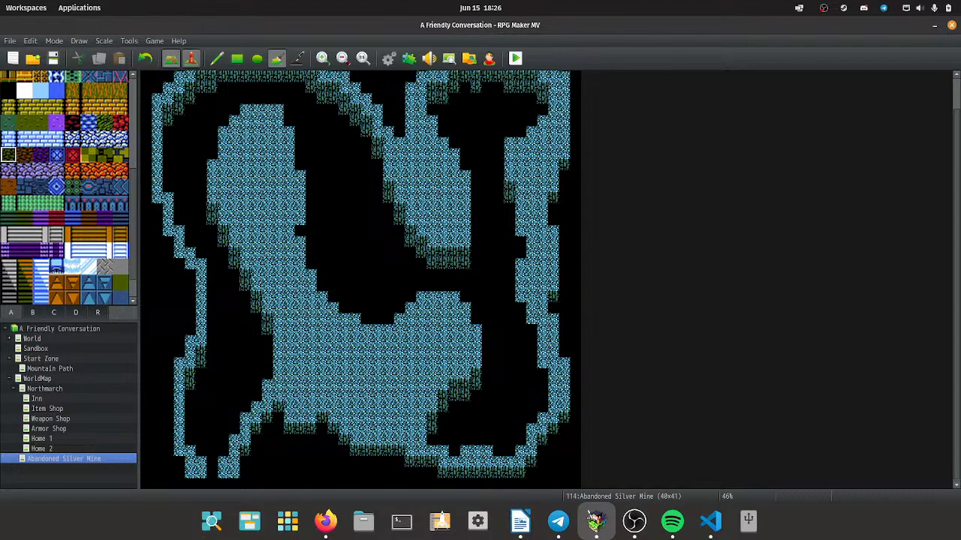
left_click(216, 58)
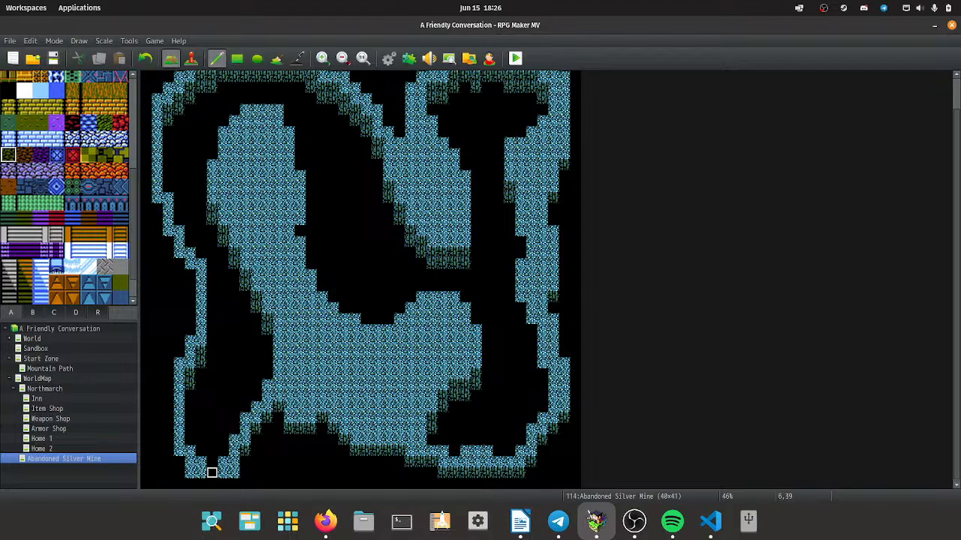
left_click(212, 467)
left_click(277, 58)
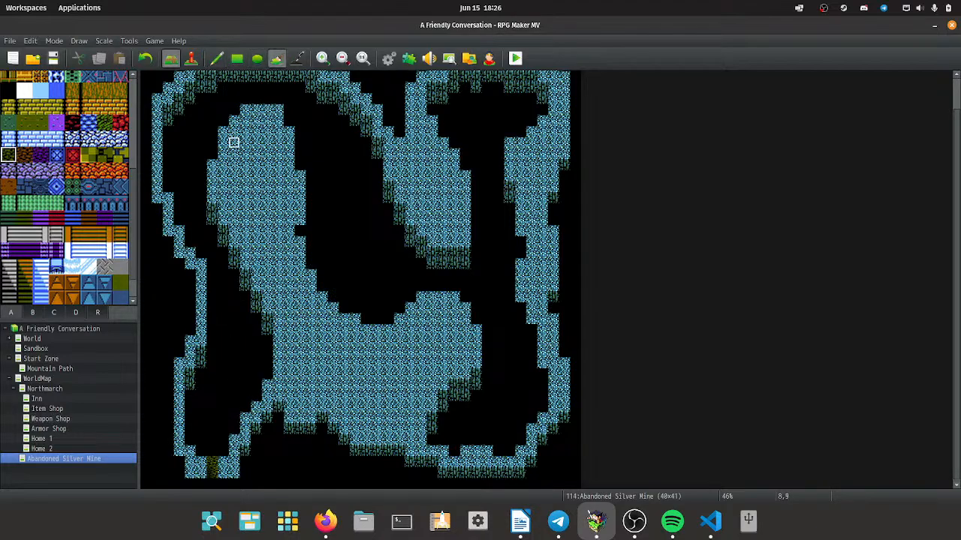
left_click(201, 143)
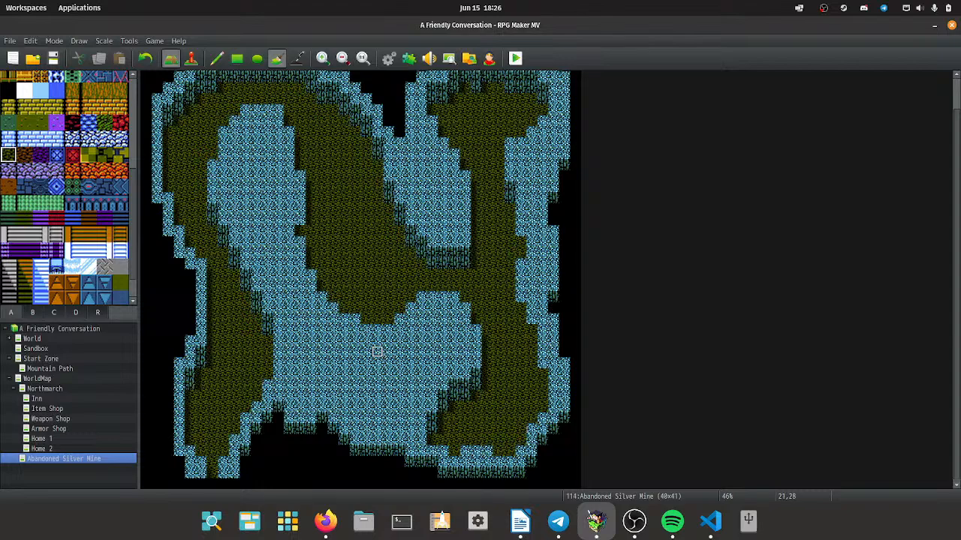
scroll(376, 351, "up", 1)
scroll(376, 351, "down", 1)
left_click(379, 329)
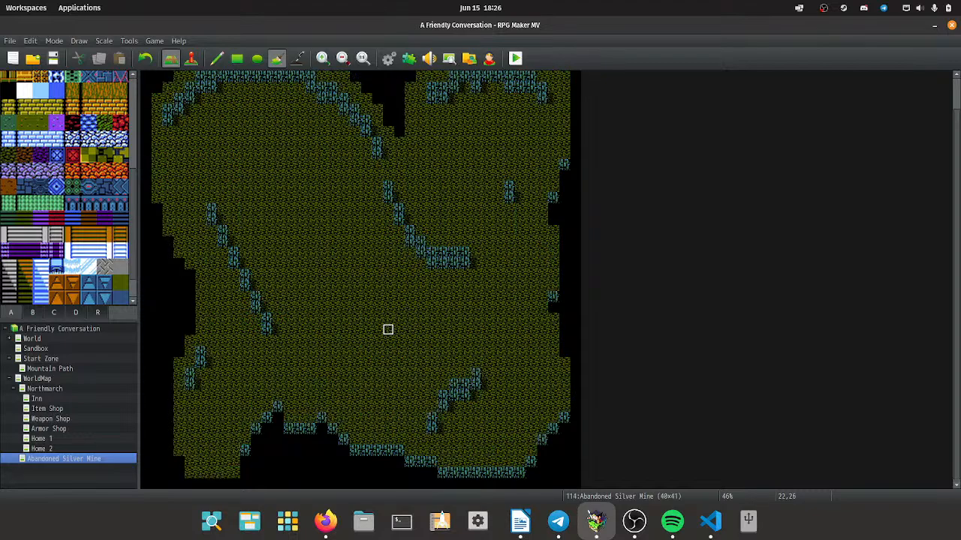
key("ctrl+z")
Carve olive floor recesses with the Ellipse tool at the central passage's southern end, southeastern corner and upper western side.
left_click(257, 57)
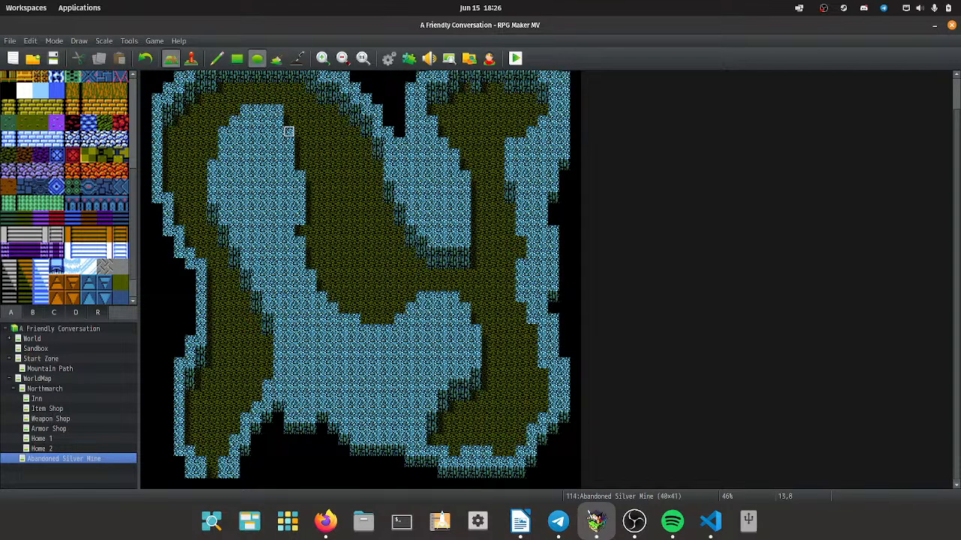
left_click_drag(388, 318, 317, 368)
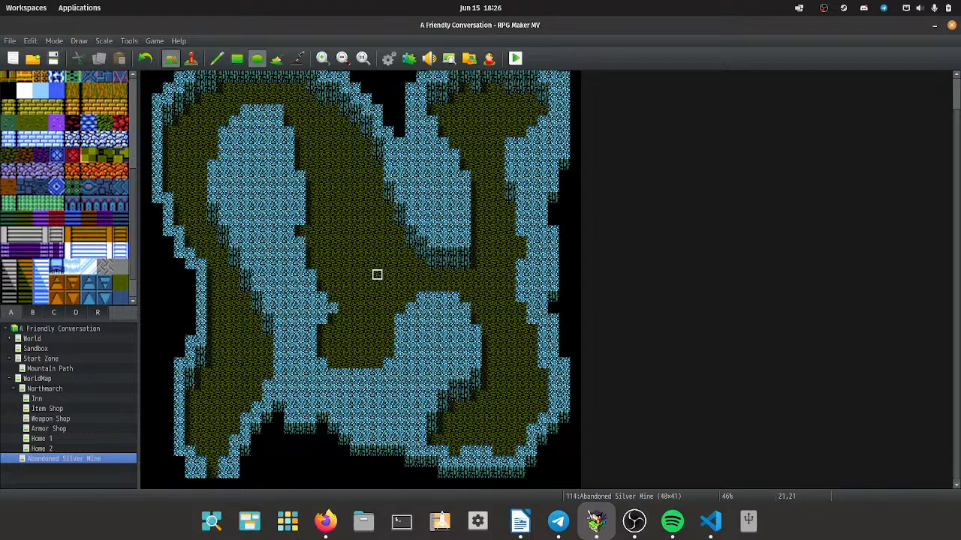
left_click_drag(421, 307, 399, 340)
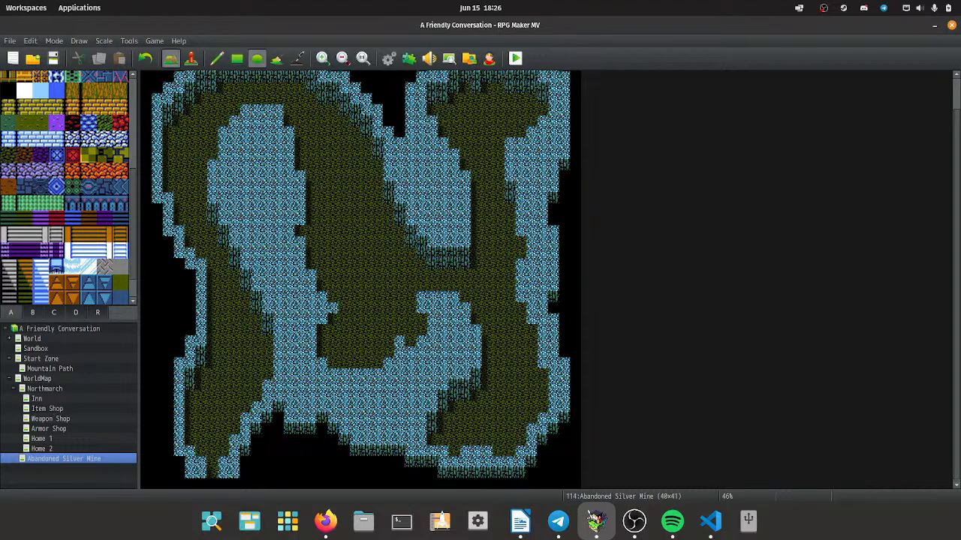
left_click_drag(422, 307, 433, 307)
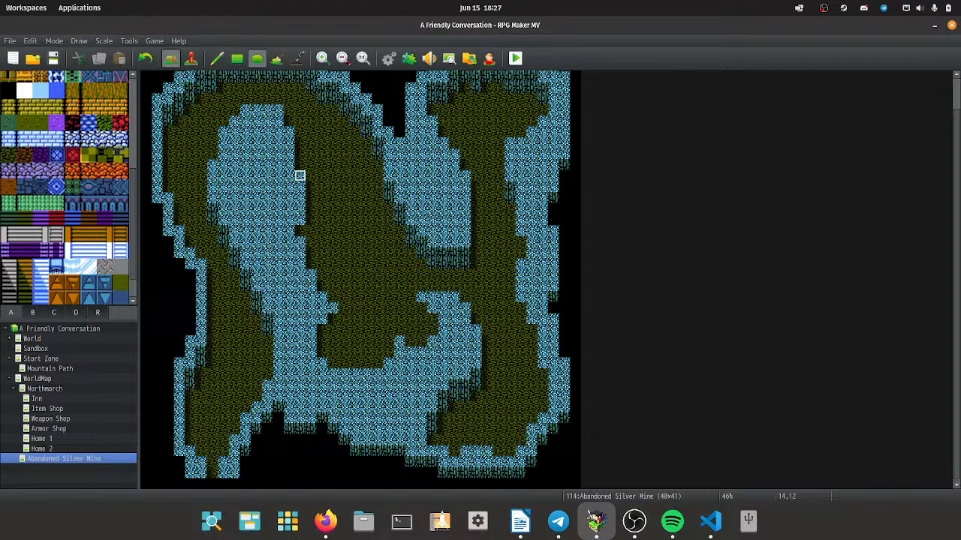
mouse_move(310, 160)
left_mouse_down()
mouse_move(251, 235)
mouse_move(255, 222)
left_mouse_up()
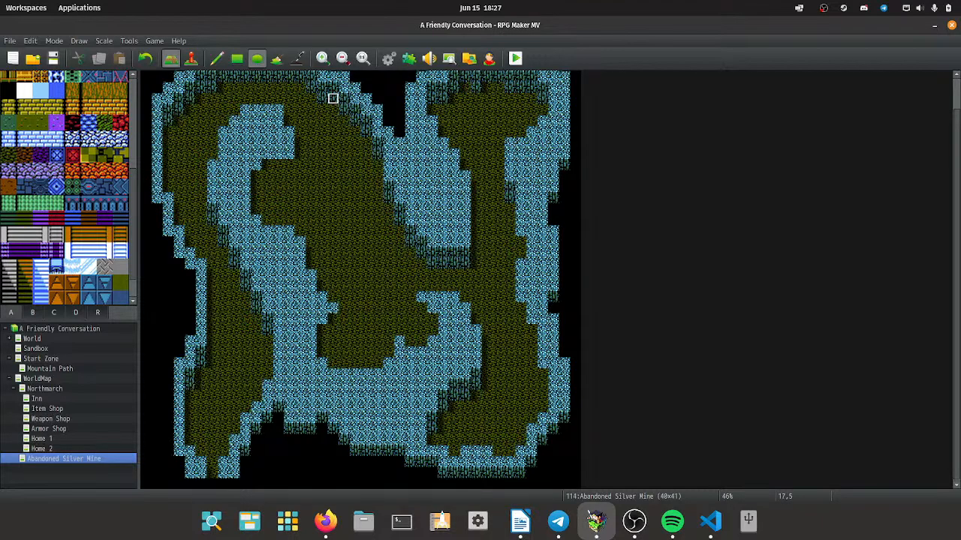
Paint wall-face tiles beneath the new recesses' ceilings and extend the floor of the small southeastern pocket downward.
left_click(237, 58)
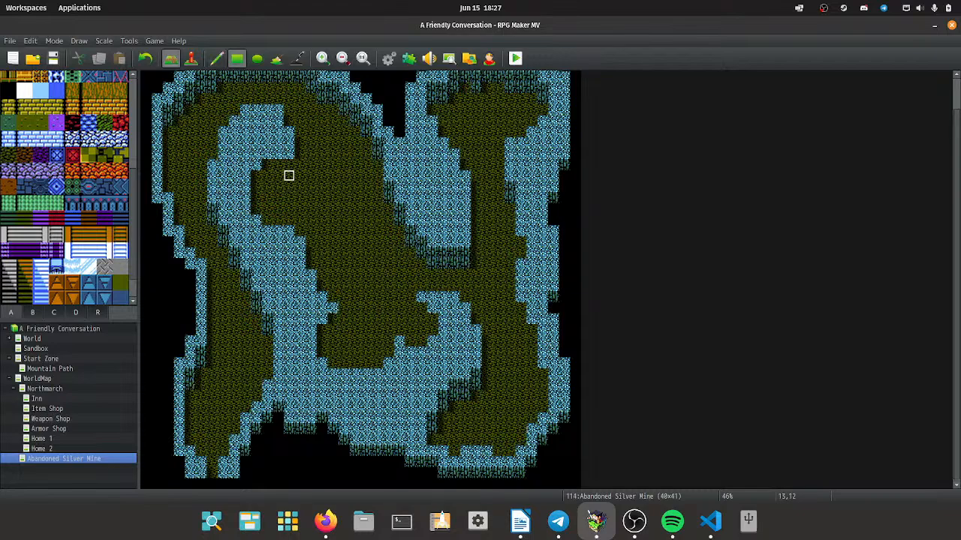
left_click(258, 180)
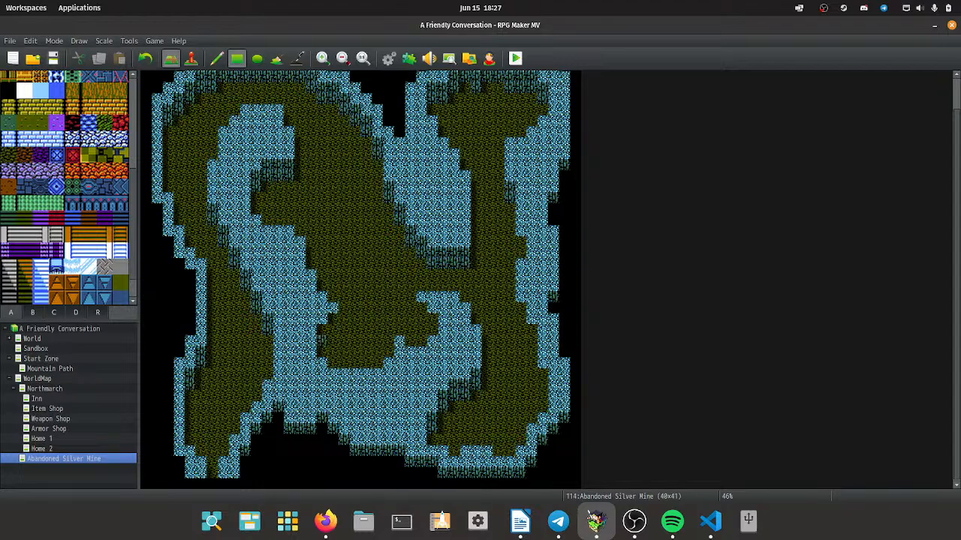
left_click(333, 324)
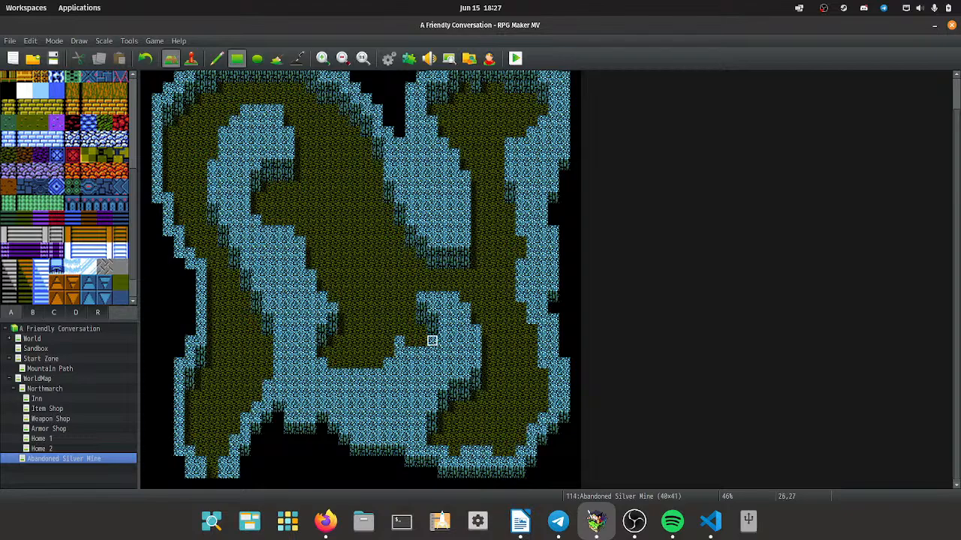
left_click_drag(432, 351, 420, 351)
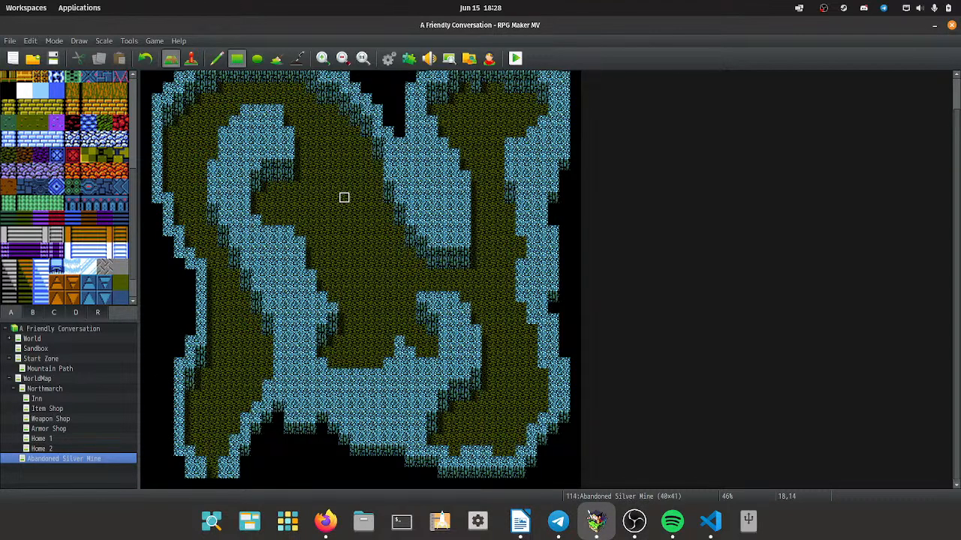
Switch to tileset B and choose the yellow rubble pile tile.
scroll(344, 197, "up", 2)
scroll(344, 196, "down", 2)
scroll(68, 188, "up", 4)
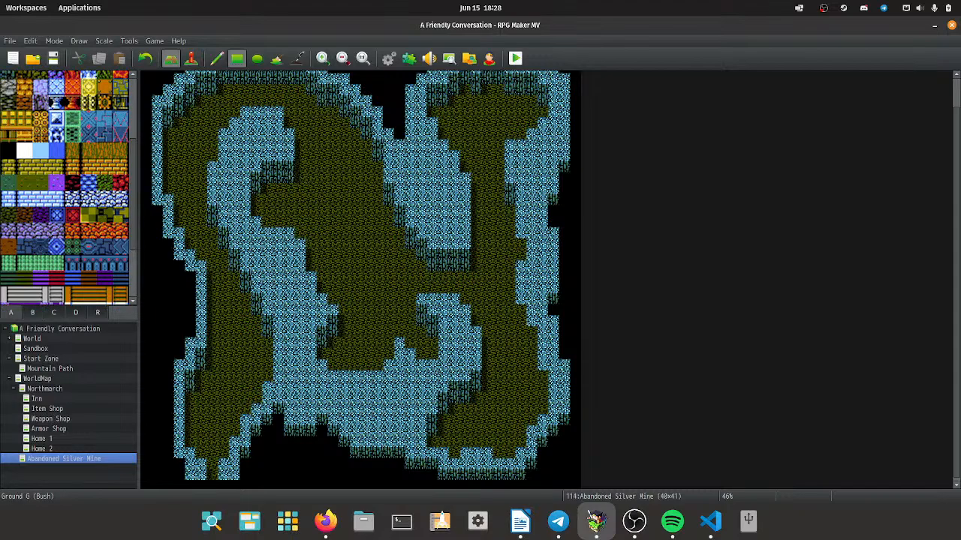
scroll(67, 188, "up", 3)
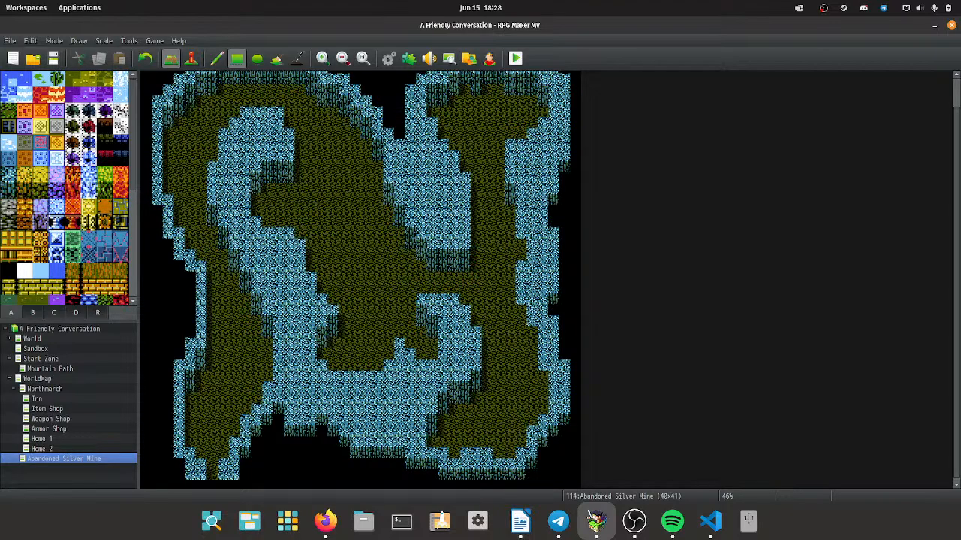
left_click(32, 312)
scroll(66, 188, "down", 2)
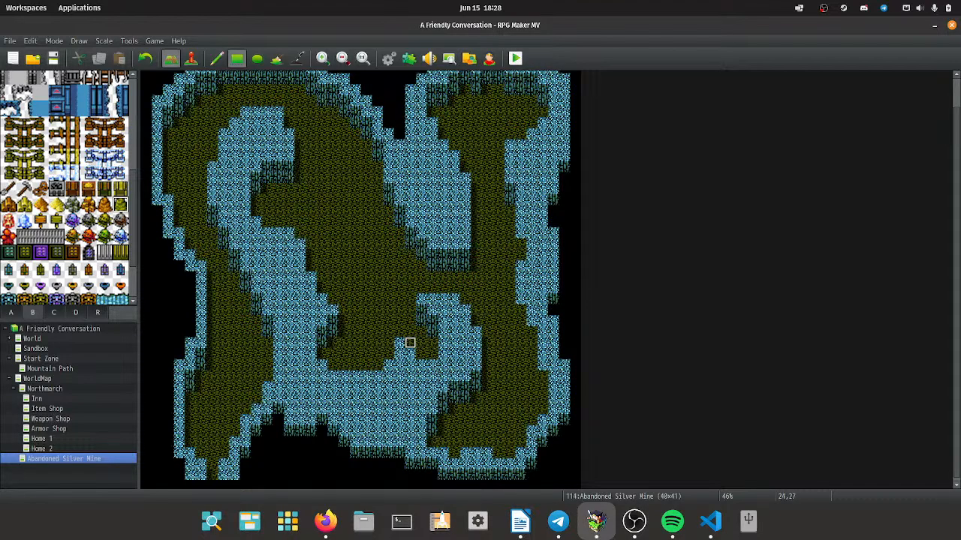
left_click_drag(431, 343, 421, 343)
left_click(421, 353)
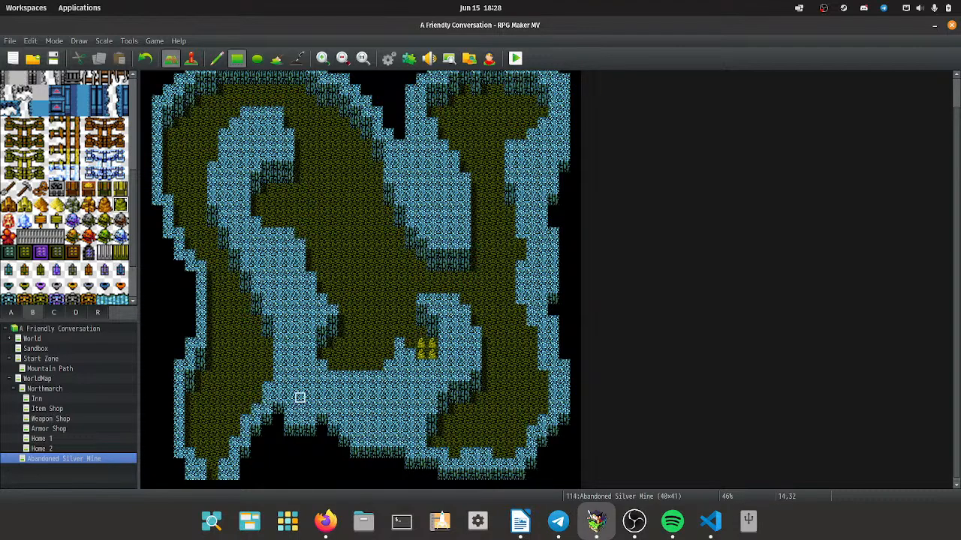
key("ctrl+z")
key("ctrl+z")
Place two yellow rubble piles diagonally across the opening of the small southeastern pocket.
left_click_drag(410, 343, 421, 333)
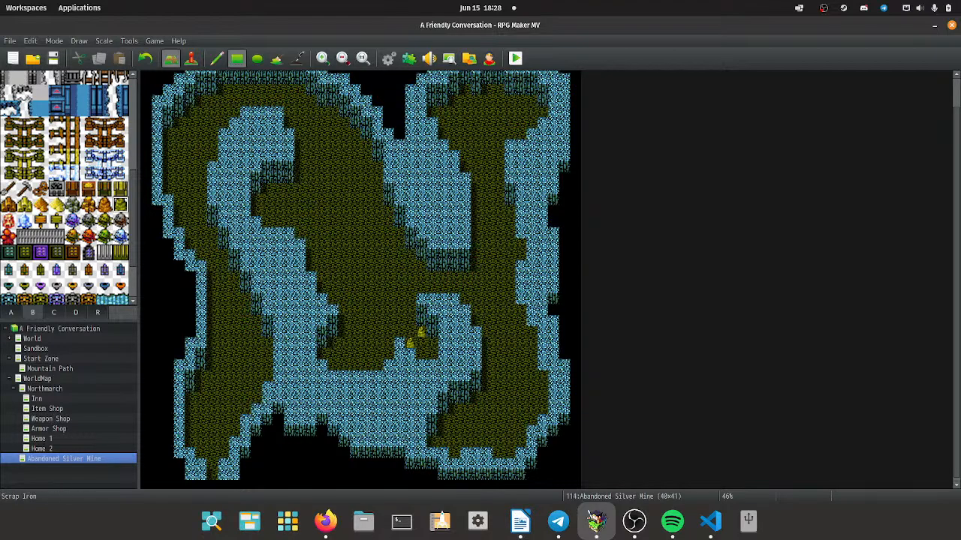
scroll(64, 188, "up", 1)
left_click(11, 312)
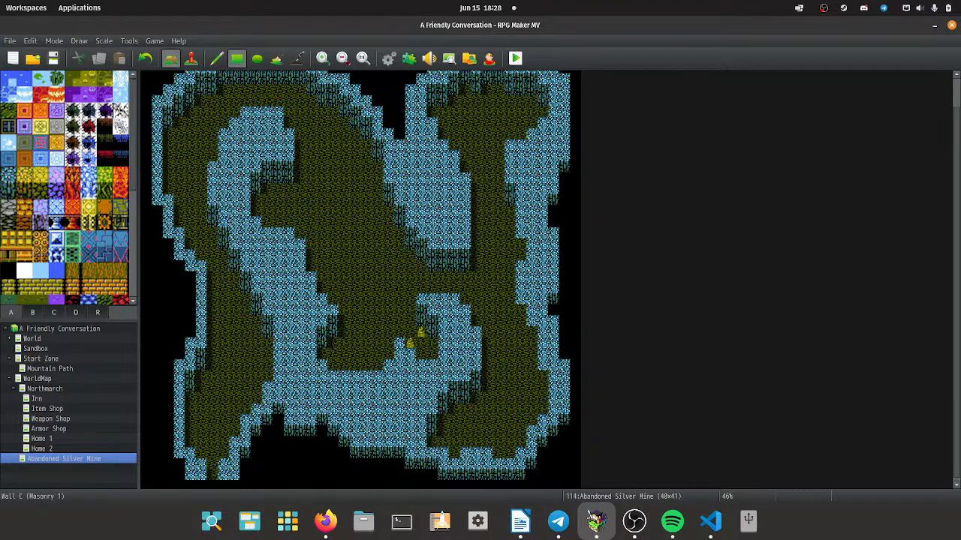
left_click(9, 78)
left_click(32, 313)
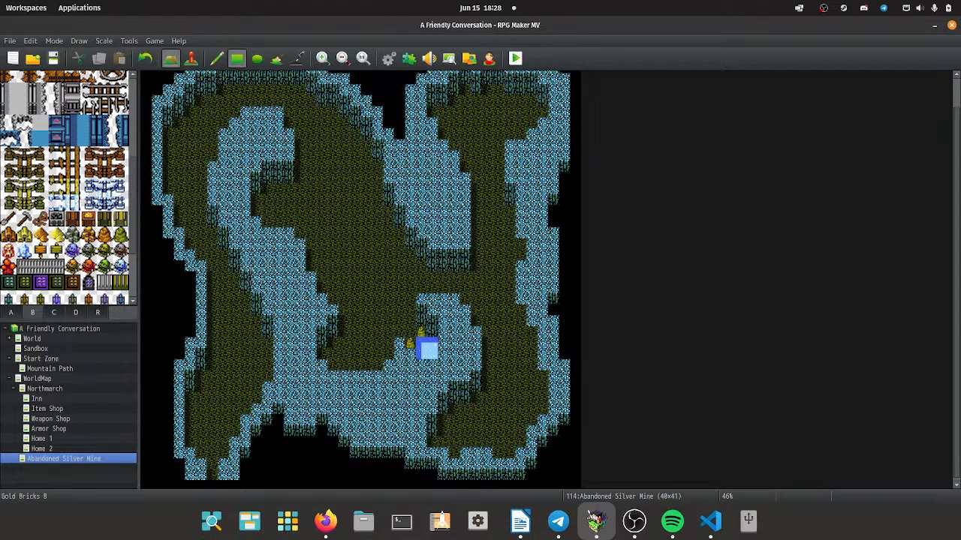
left_click(24, 234)
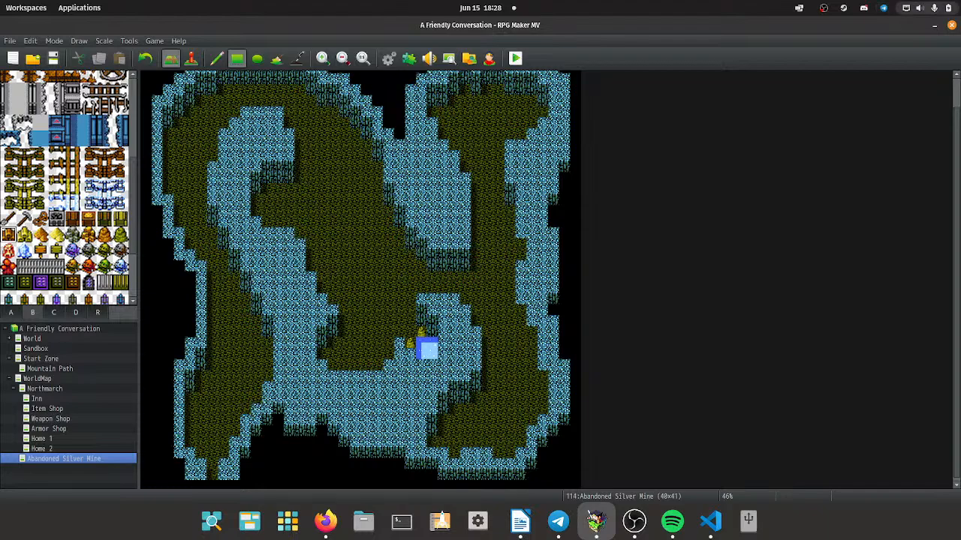
Install Aseprite to the local drive through Steam.
left_click(843, 8)
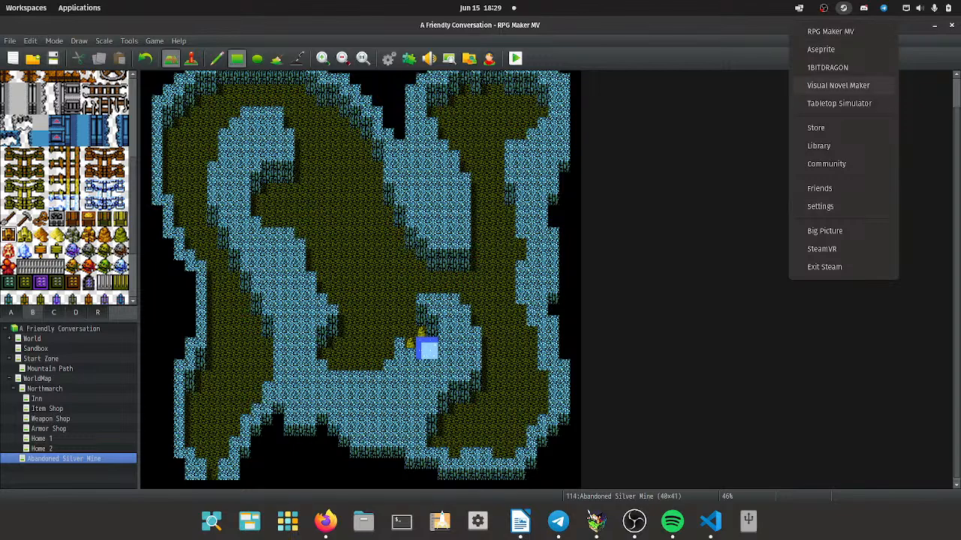
left_click(820, 48)
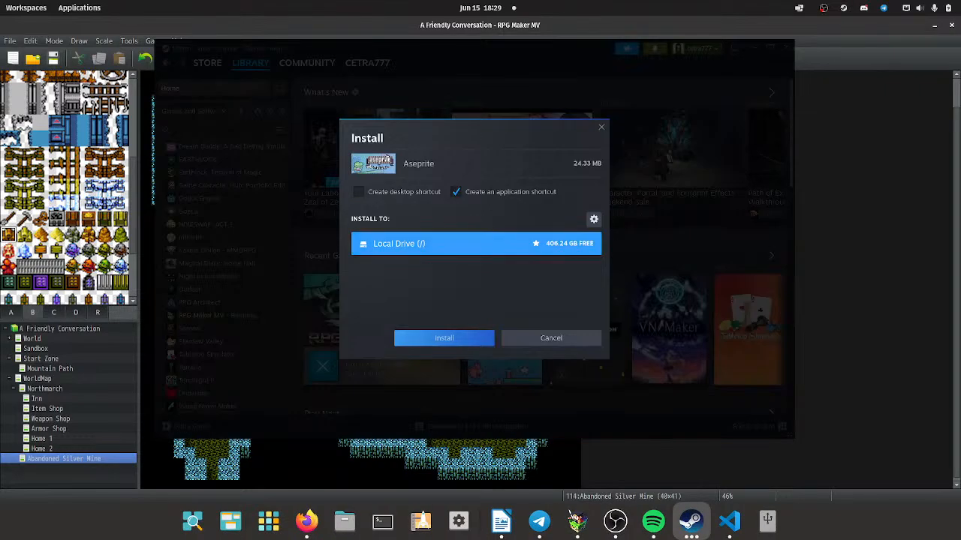
left_click(444, 338)
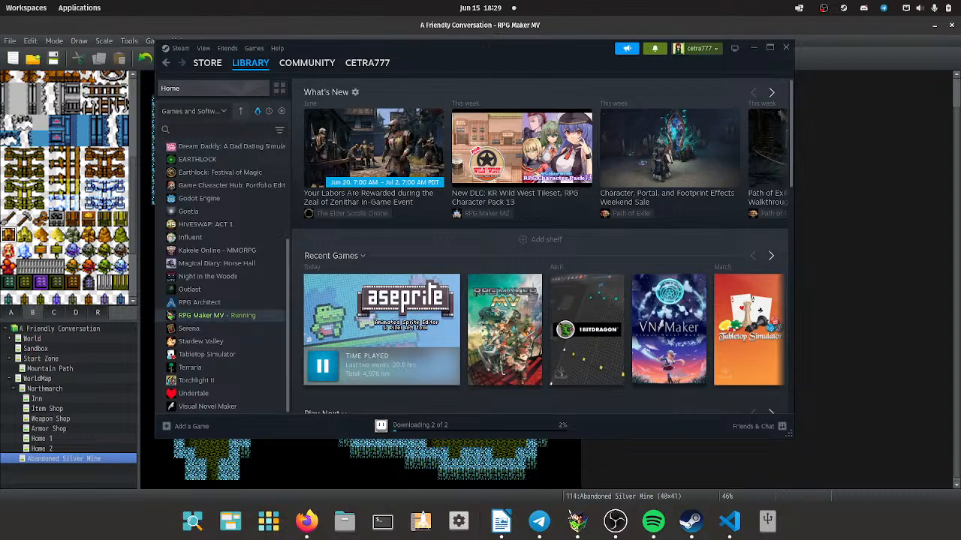
Launch Aseprite from the Steam library and close its Home page.
scroll(217, 289, "up", 3)
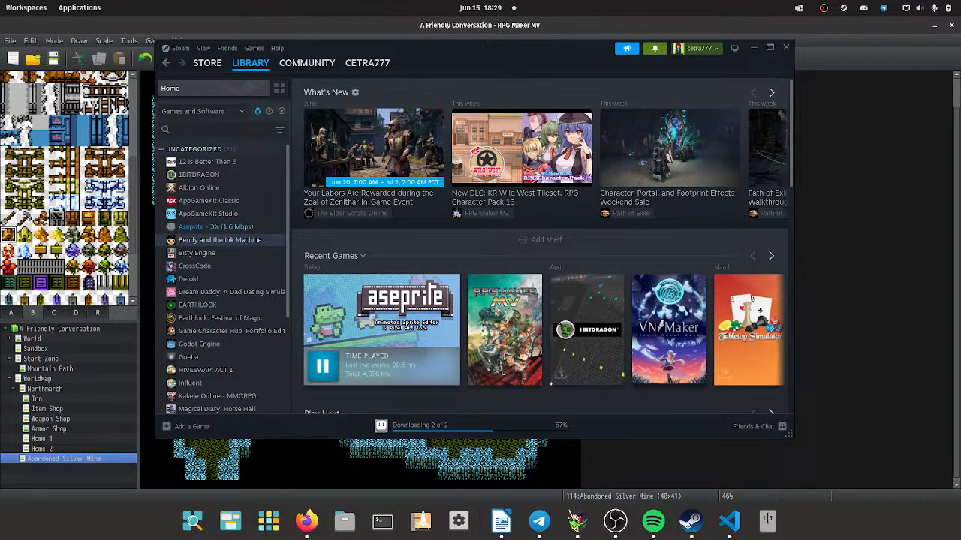
left_click(214, 227)
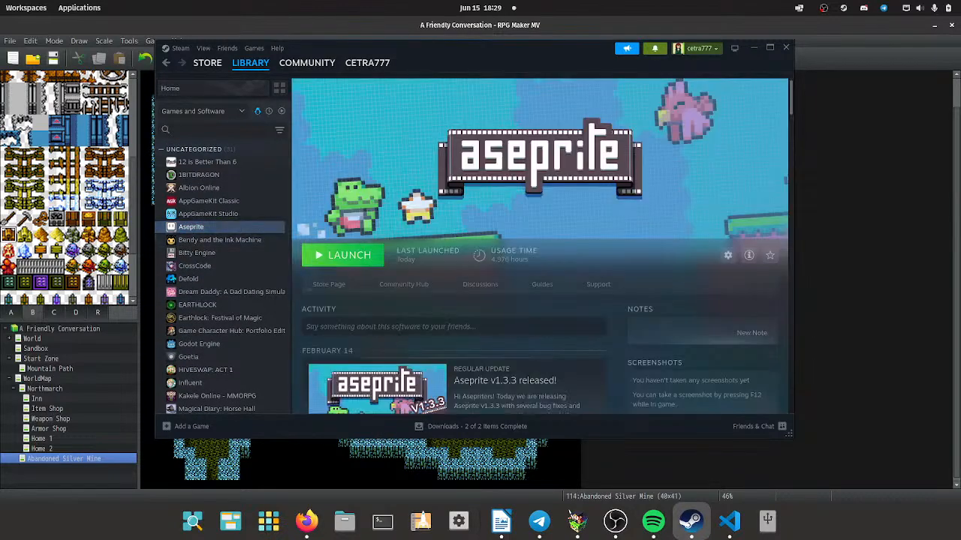
left_click(343, 255)
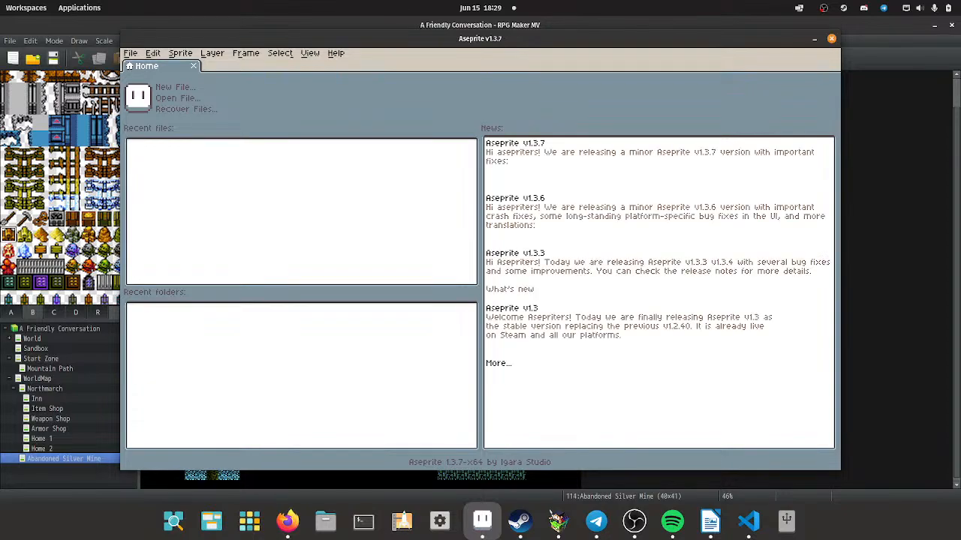
left_click(193, 66)
Start opening a file and browse from the home folder to Documents/RMMV/LiveStream-8-bit.
left_click(129, 52)
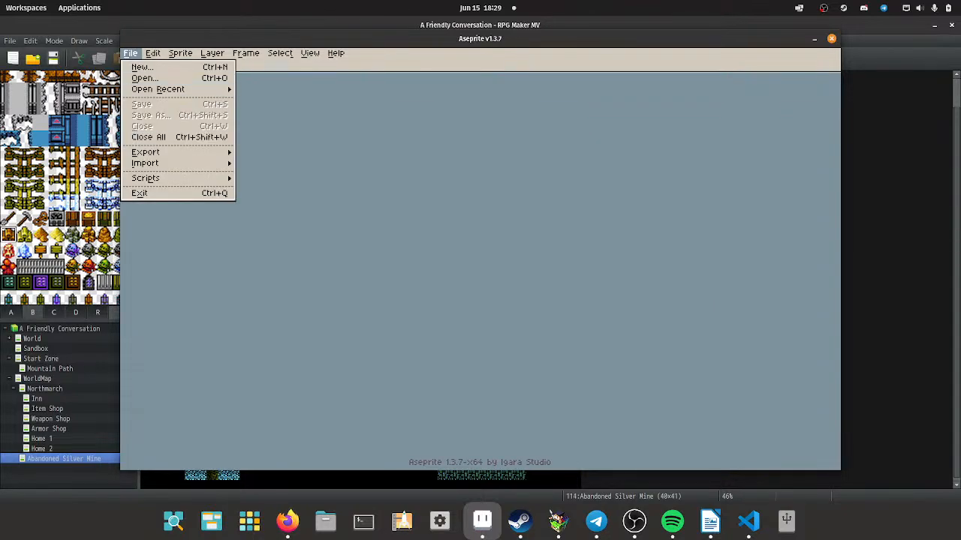
left_click(144, 78)
left_click(203, 96)
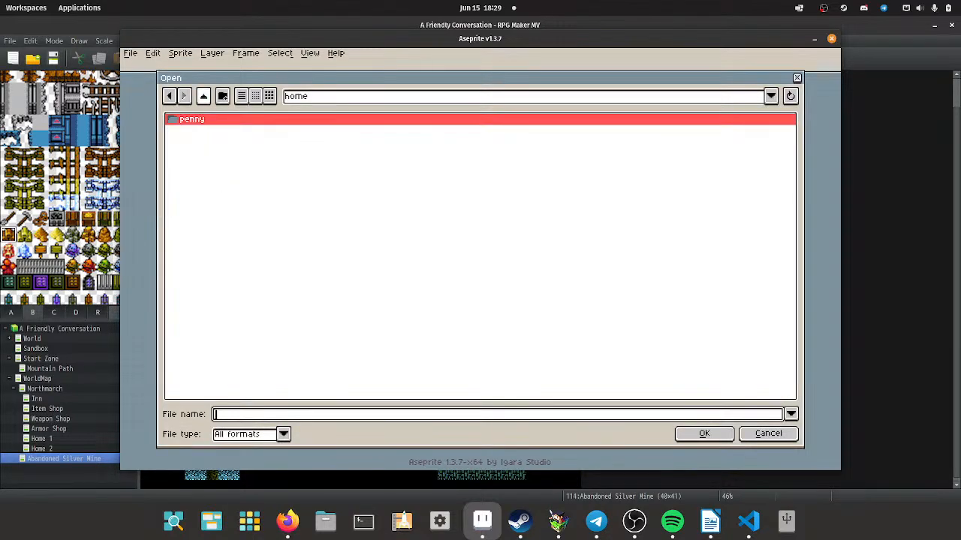
double_click(192, 118)
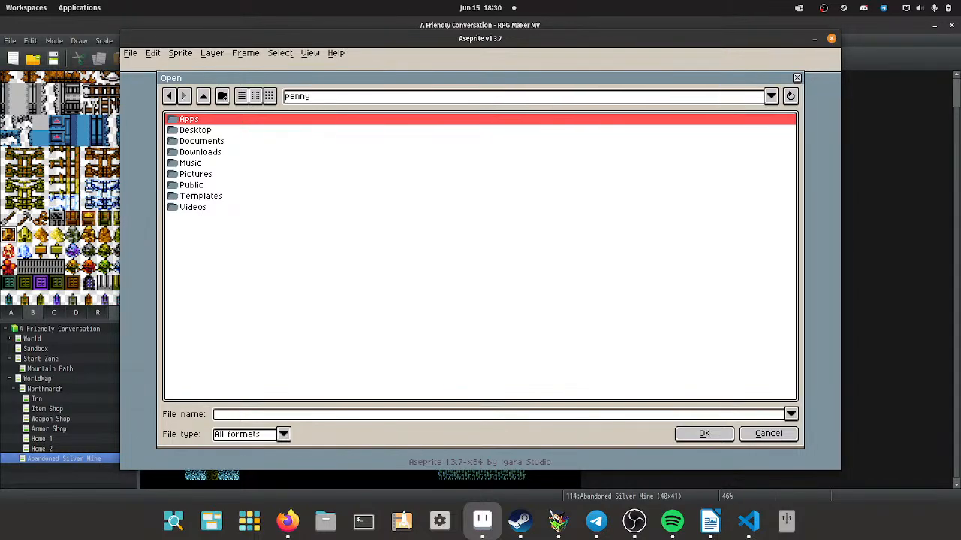
double_click(201, 140)
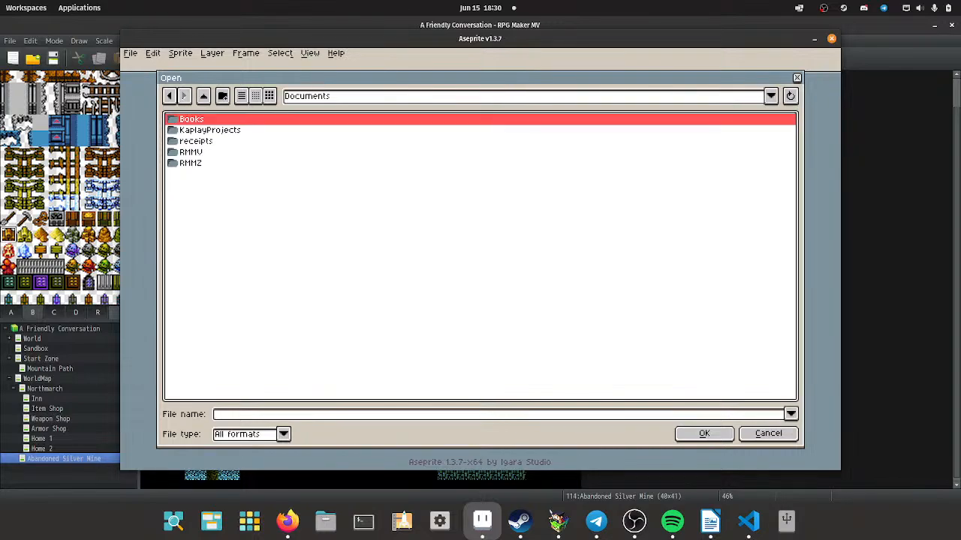
double_click(191, 151)
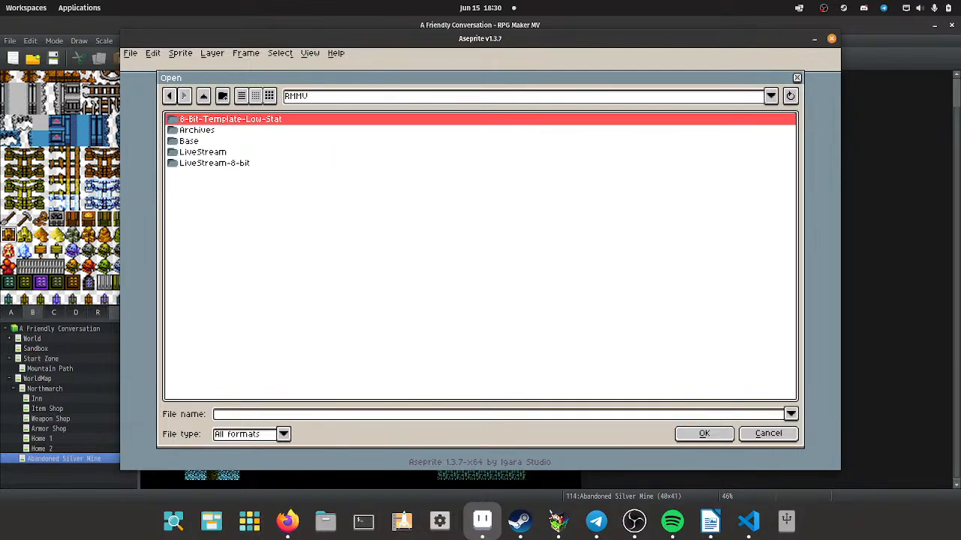
double_click(214, 163)
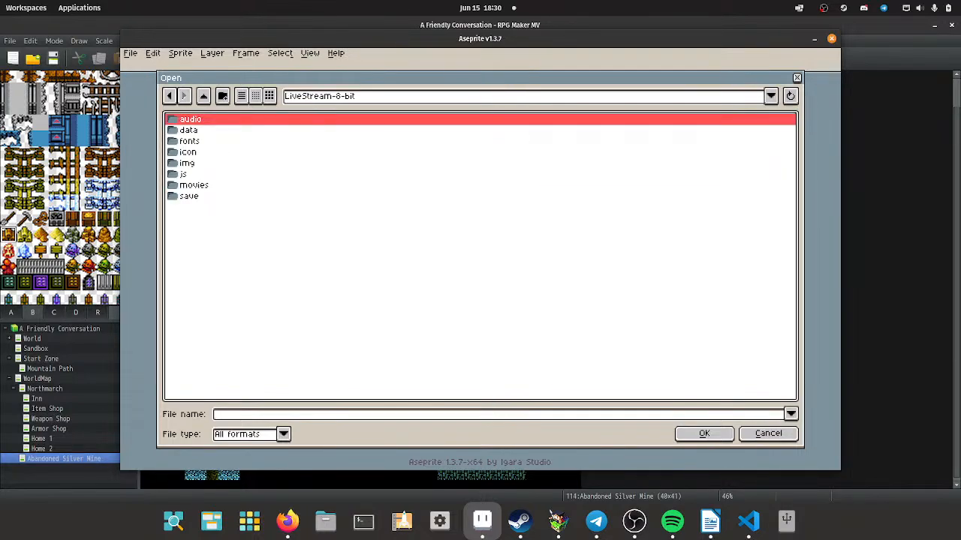
Browse into the project's img/tilesets folder.
double_click(186, 163)
left_click(193, 239)
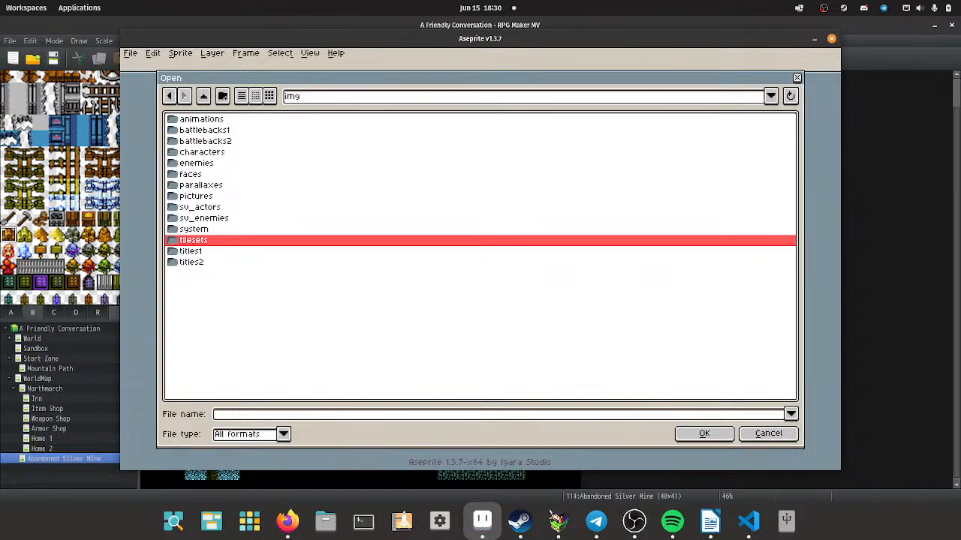
left_click(200, 206)
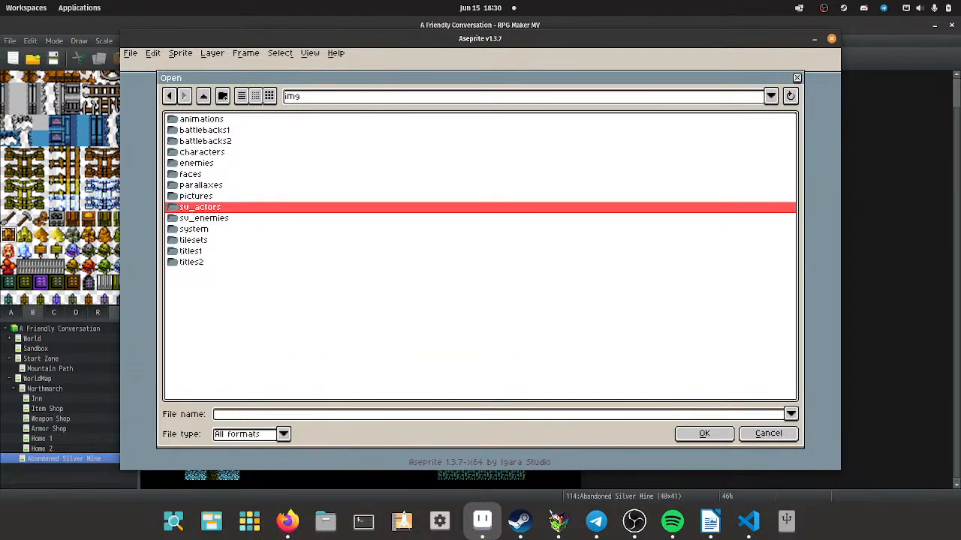
left_click(193, 239)
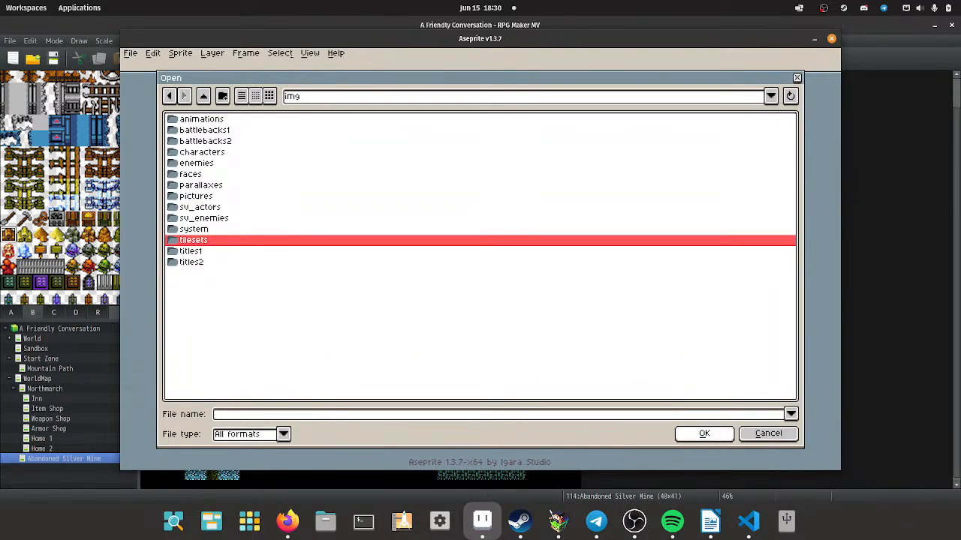
left_click(195, 196)
double_click(193, 240)
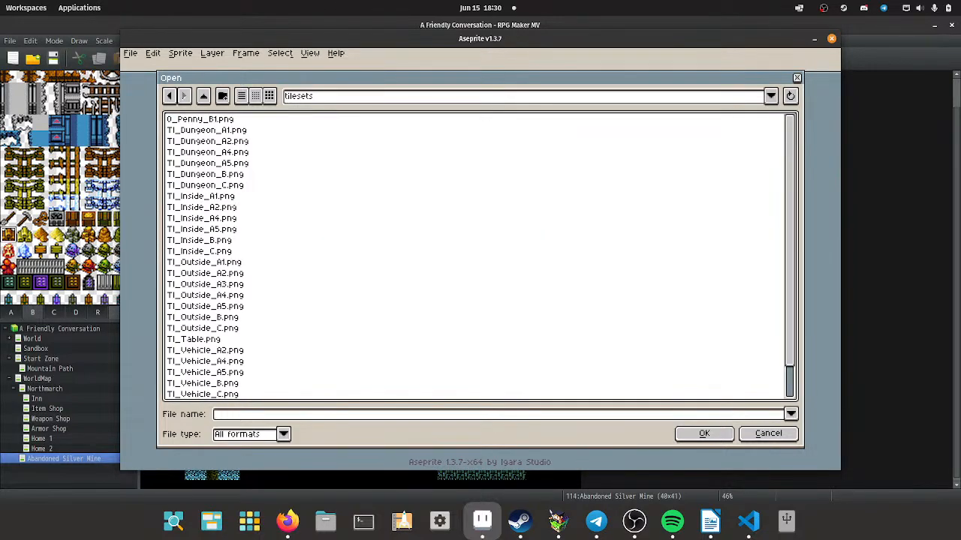
Open TI_Dungeon_B.png and TI_Dungeon_C.png together and maximize the Aseprite window.
left_click(205, 174)
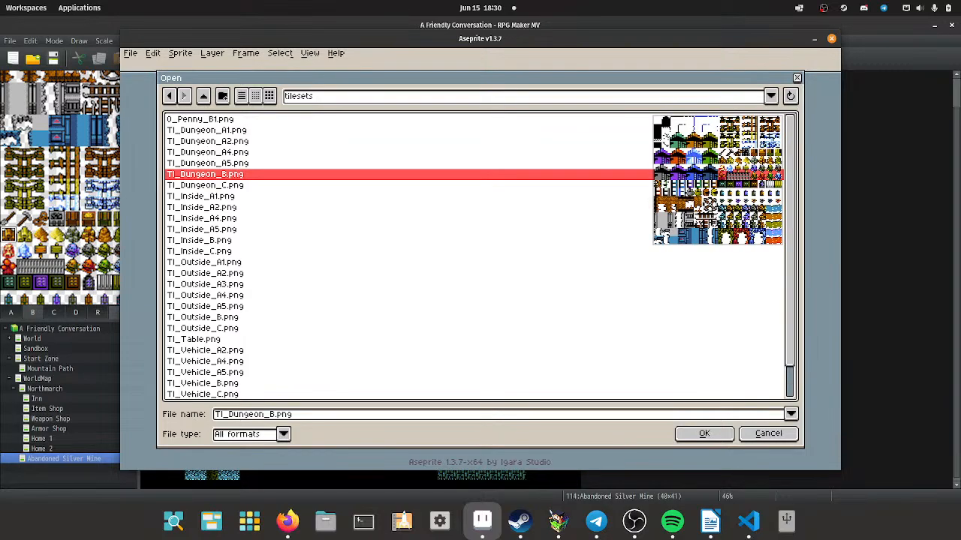
left_click(205, 185, "ctrl")
left_click(703, 434)
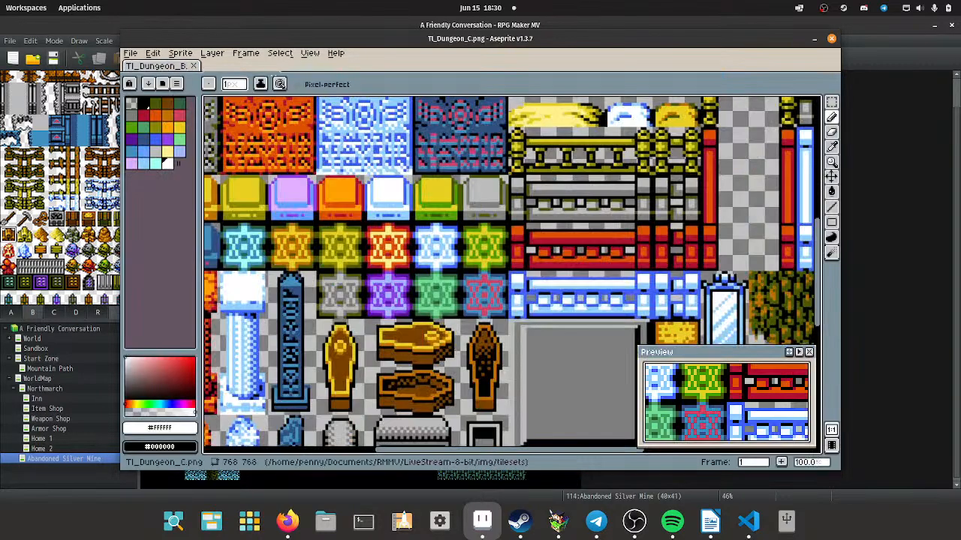
key("super+m")
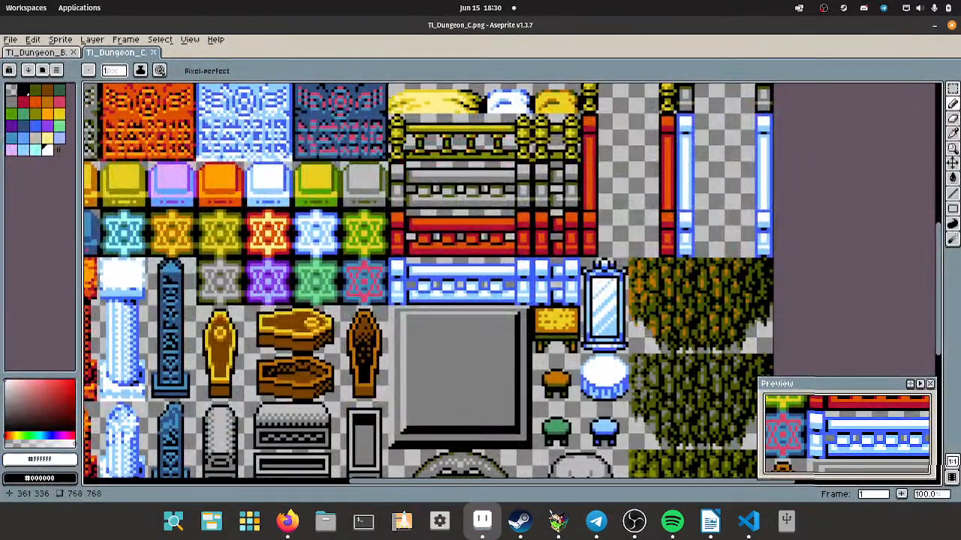
In TI_Dungeon_B.png, select the 48 x 48 brown log-pile tile with the Rectangular Marquee tool.
scroll(374, 210, "down", 3)
scroll(372, 212, "up", 2)
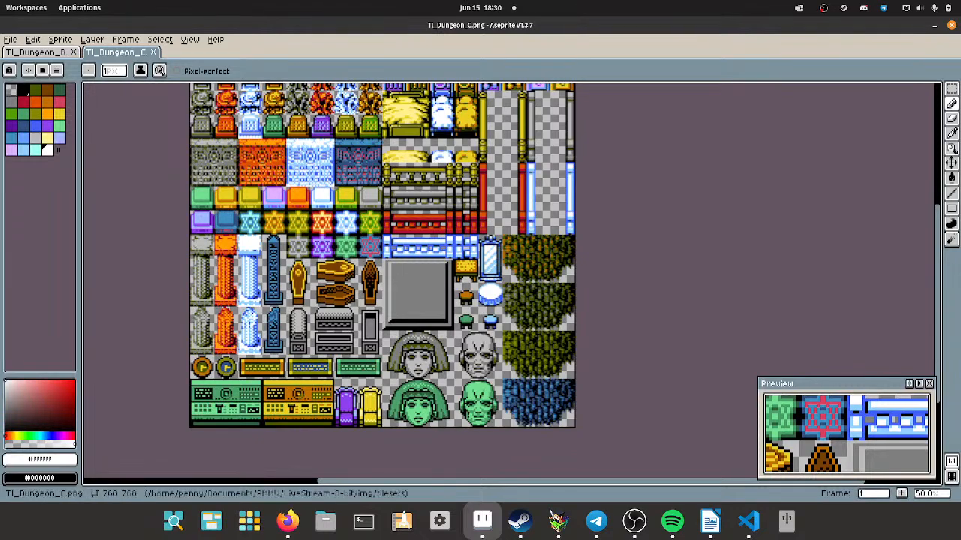
left_click(36, 53)
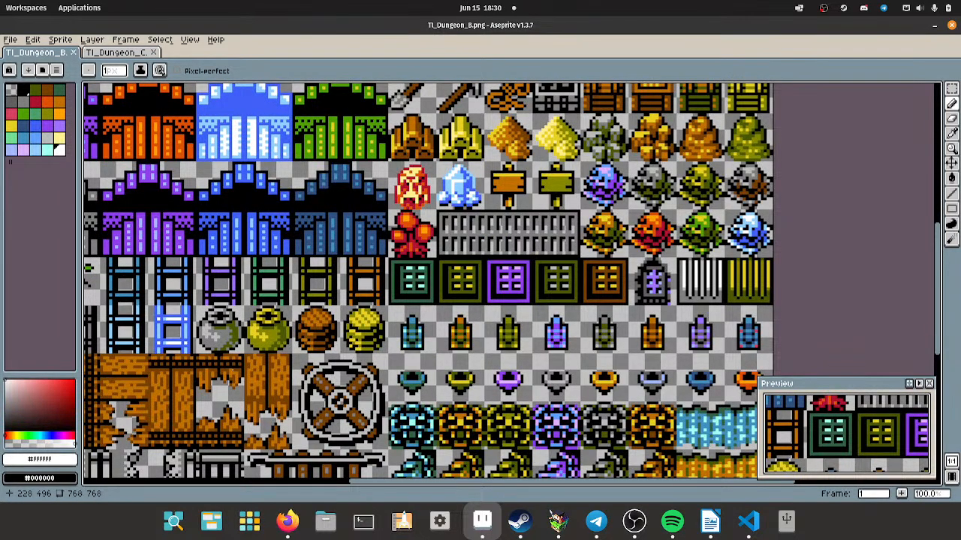
scroll(198, 408, "down", 2)
scroll(199, 409, "up", 1)
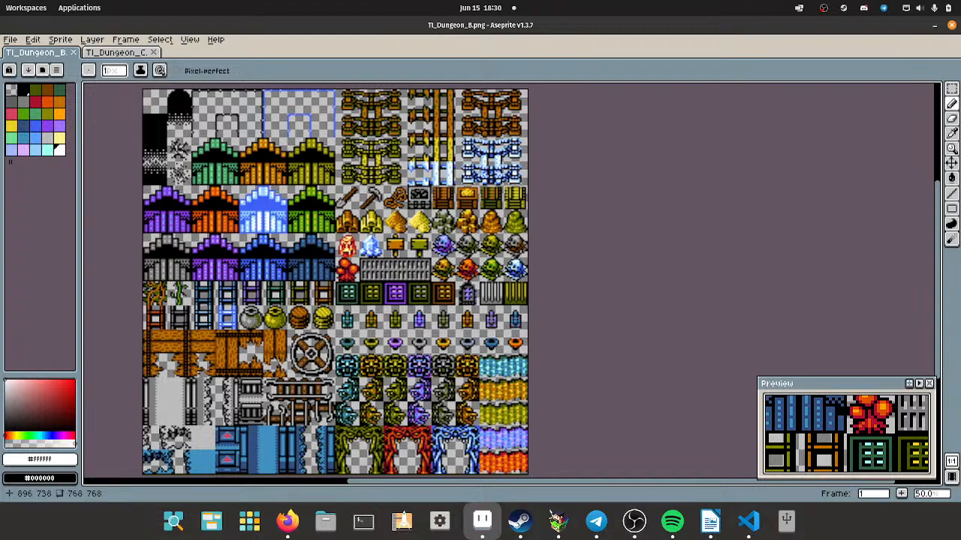
key("XF86AudioLowerVolume")
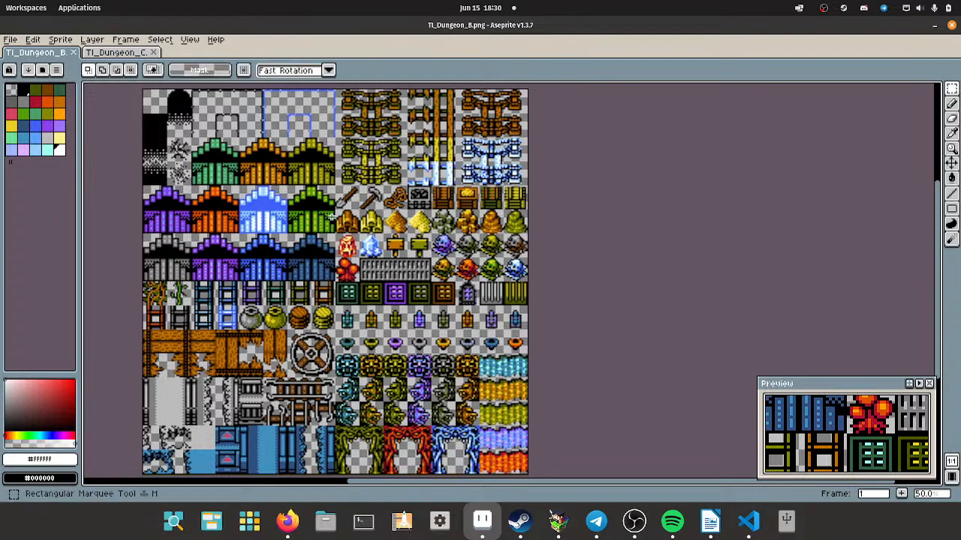
key("m")
scroll(346, 218, "up", 2)
scroll(379, 206, "up", 1)
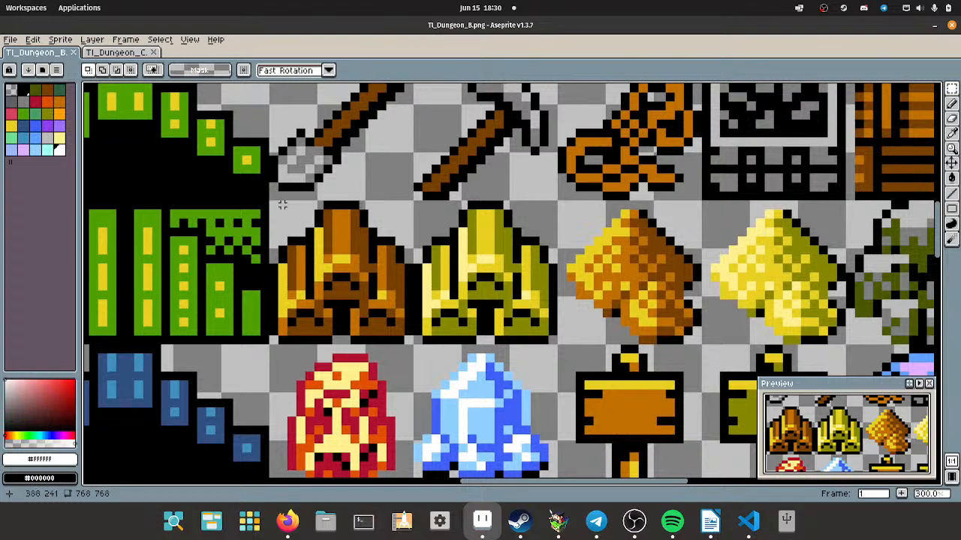
left_click_drag(269, 201, 415, 344)
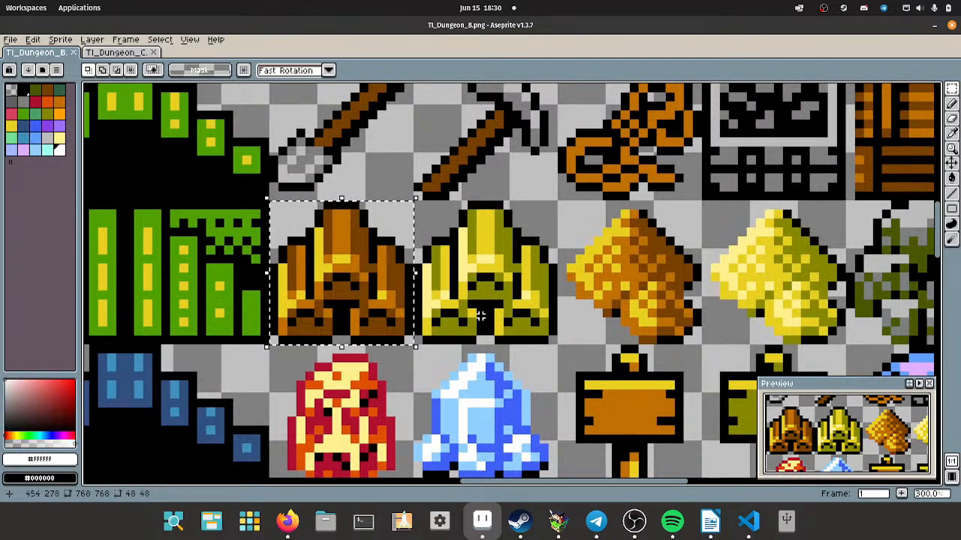
Set the grid width and height to 48 for TI_Dungeon_B.png and save the file.
left_click(190, 39)
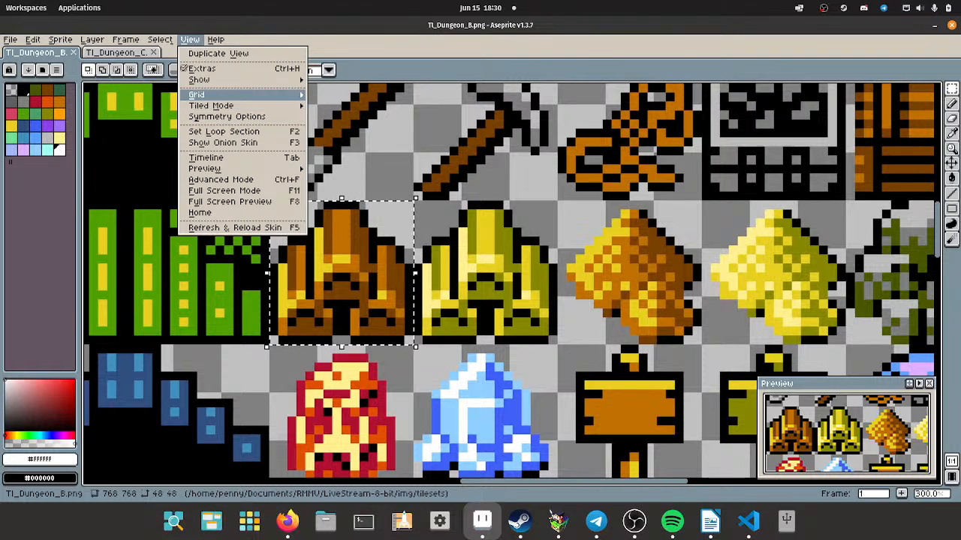
mouse_move(248, 95)
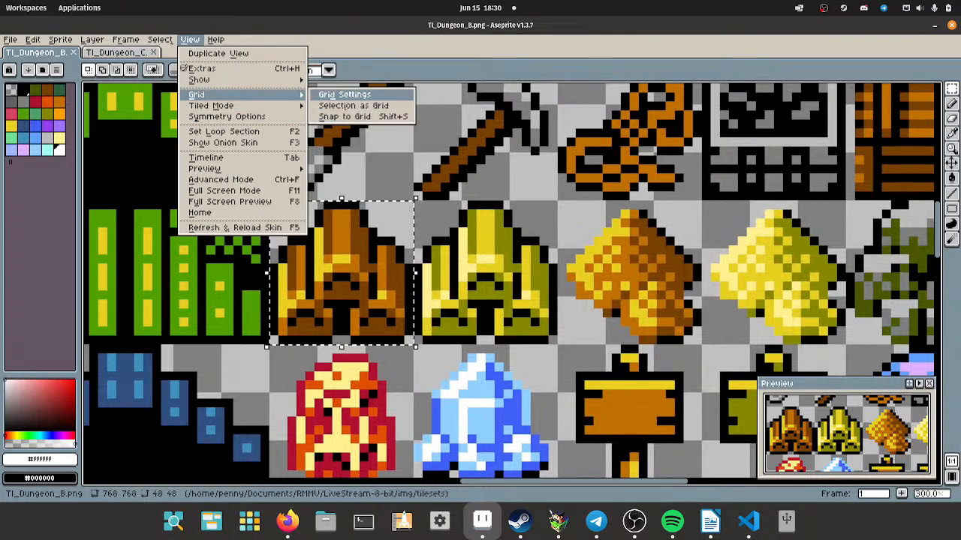
left_click(344, 94)
type("48")
key("Tab")
type("48")
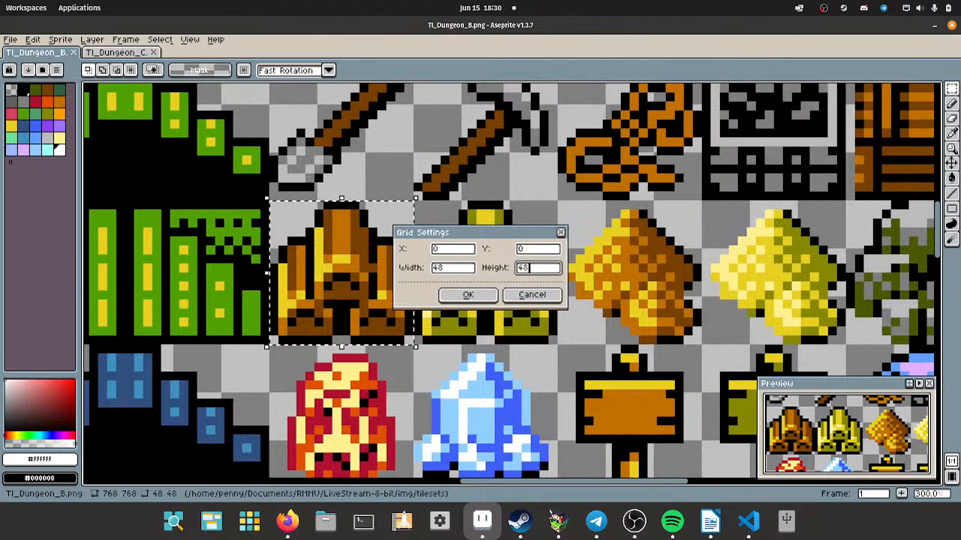
key("Return")
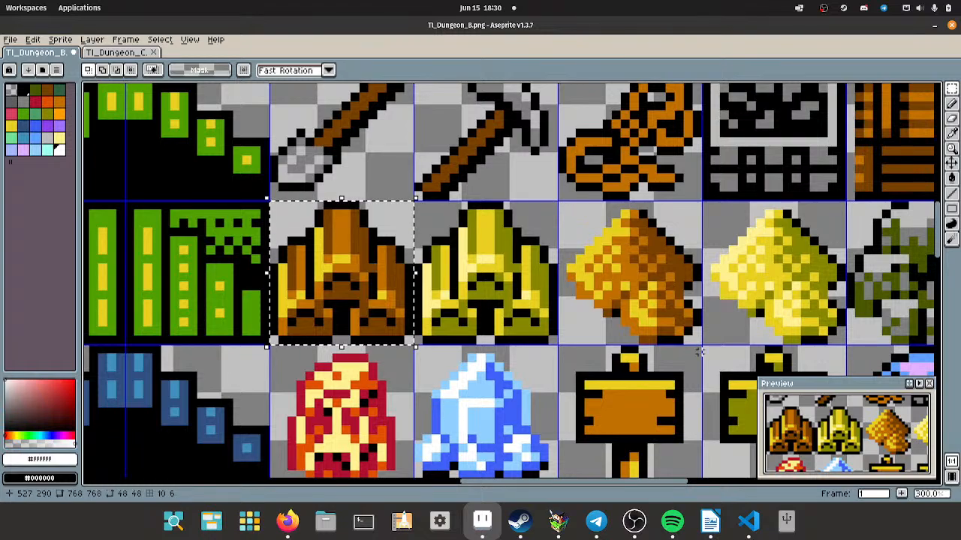
key("ctrl+s")
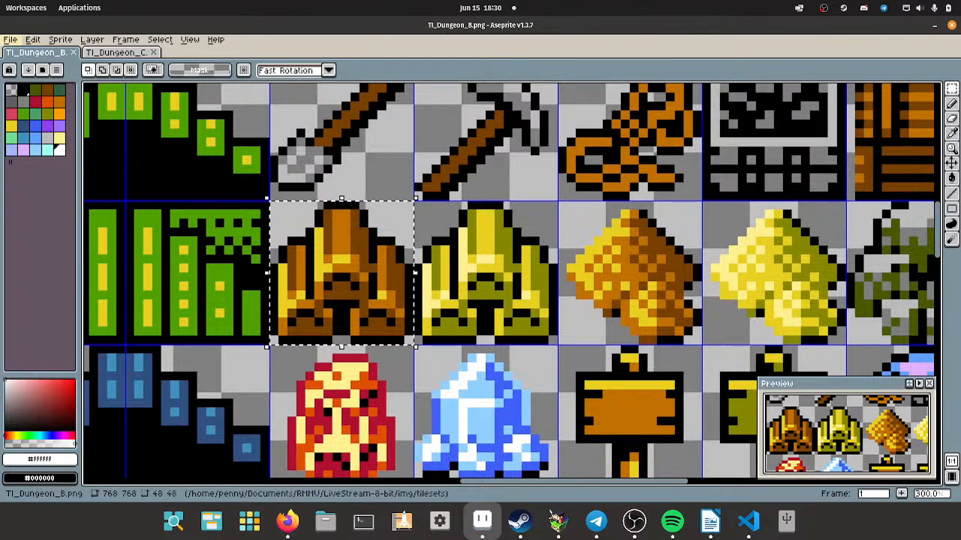
Open the custom tileset image ending in _B1.png from the tilesets folder.
left_click(10, 39)
left_click(22, 65)
double_click(79, 105)
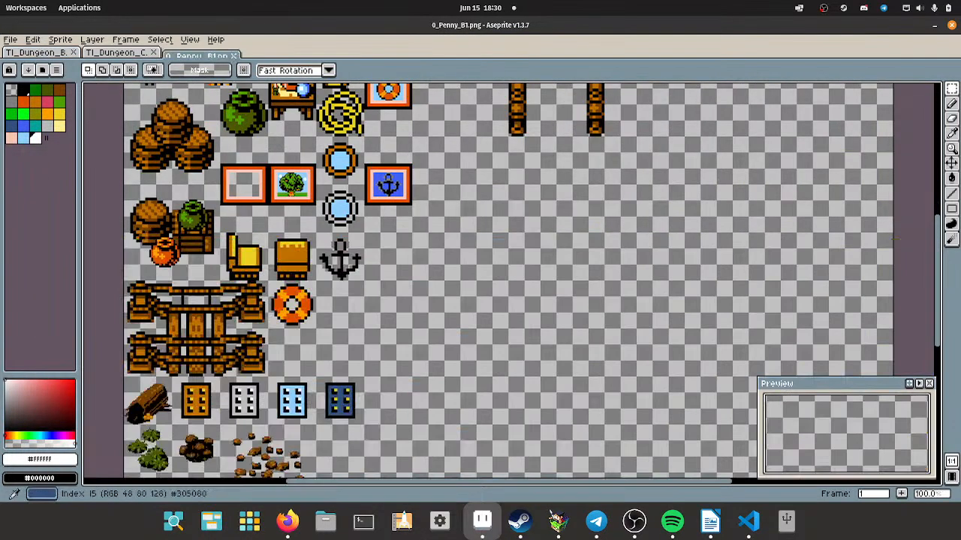
scroll(387, 256, "down", 2)
scroll(390, 249, "up", 1)
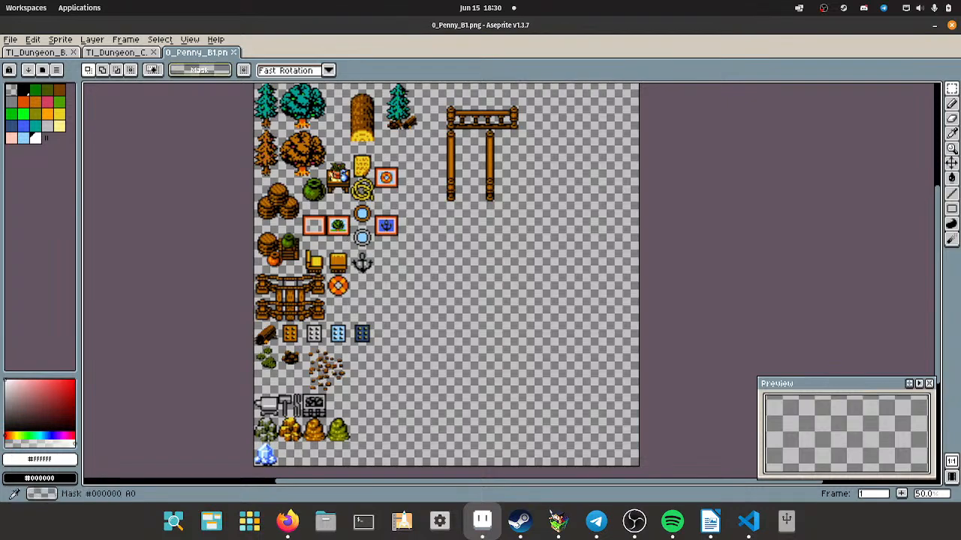
Set the grid width and height to 48 for the custom tileset image ending in _B1.png.
left_click(189, 39)
mouse_move(243, 94)
left_click(360, 94)
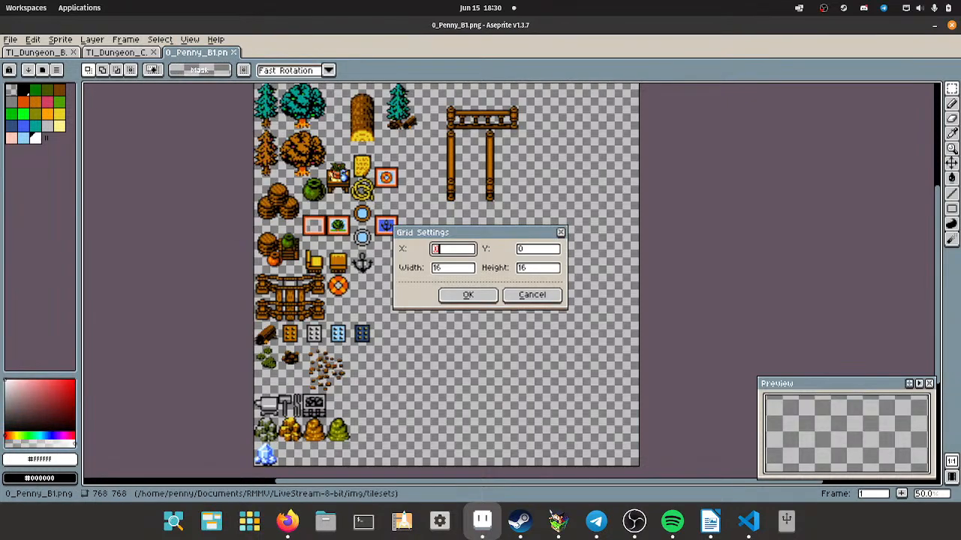
left_click(453, 268)
type("48")
key("Tab")
type("48")
key("Return")
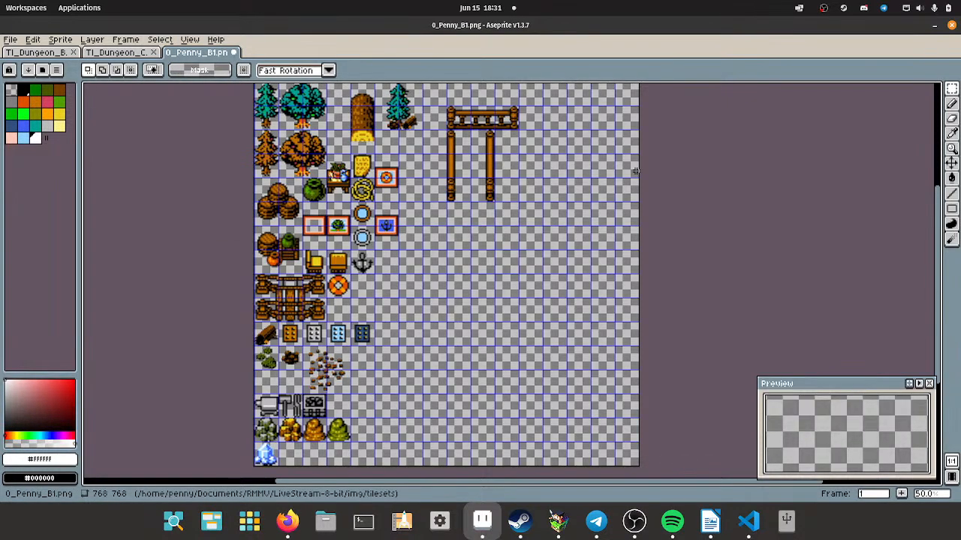
Paste the copied 48 x 48 brown tile into the empty cell directly below the anchor, at X 192, Y 384.
scroll(325, 203, "up", 1)
scroll(435, 356, "up", 1)
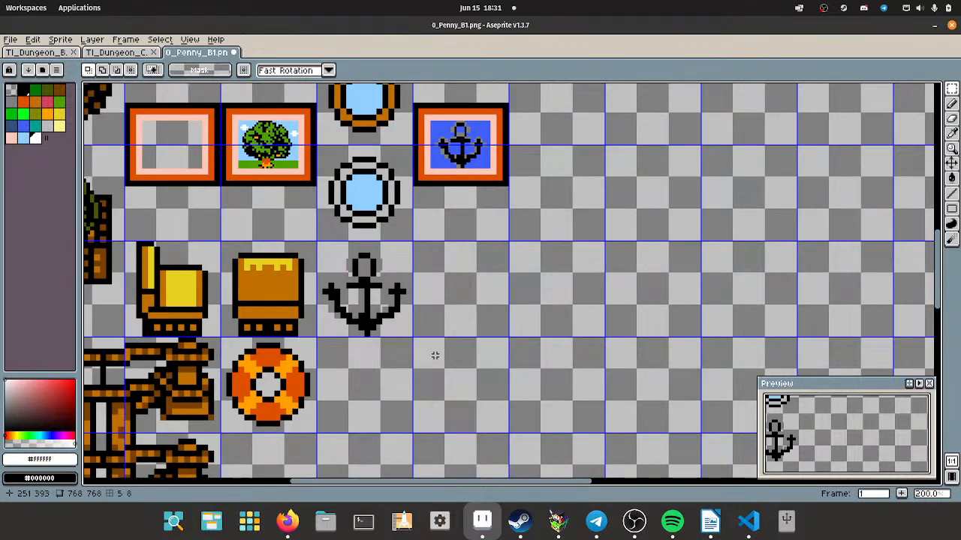
key("ctrl+v")
left_click_drag(762, 95, 359, 387)
scroll(394, 377, "up", 1)
scroll(379, 387, "up", 1)
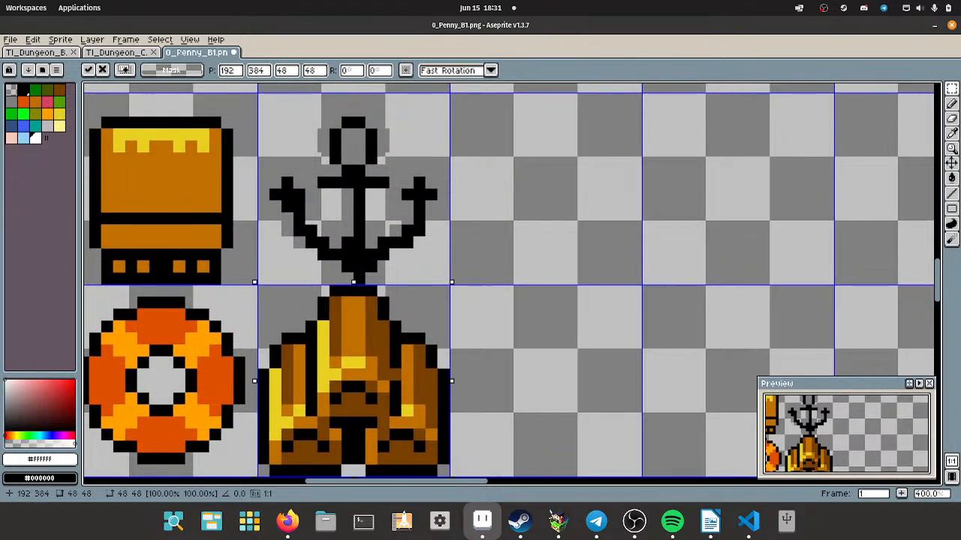
With non-contiguous Paint Bucket fills, recolor the pasted tile's dark browns grey, orange-brown light grey and yellow white, and save the image.
scroll(427, 374, "down", 1)
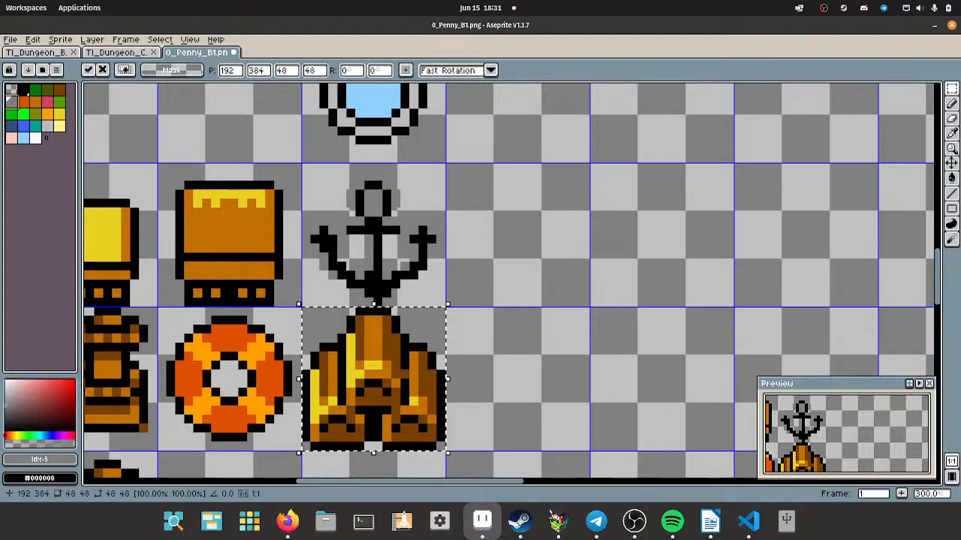
key("g")
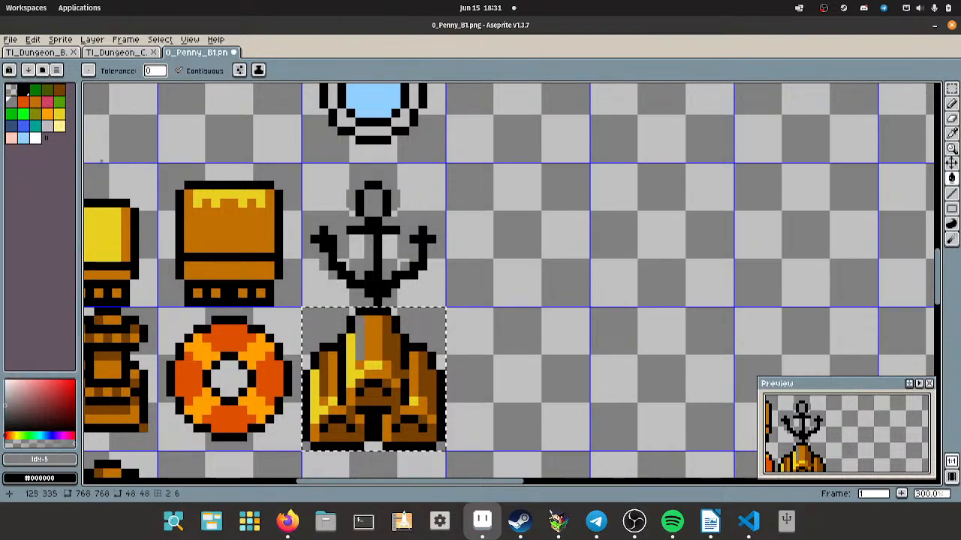
left_click(179, 70)
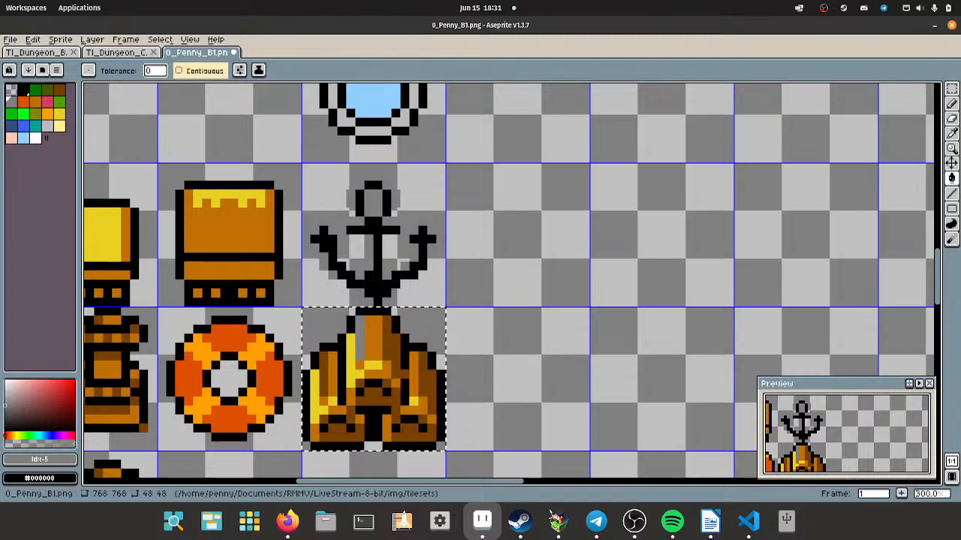
left_click(390, 341)
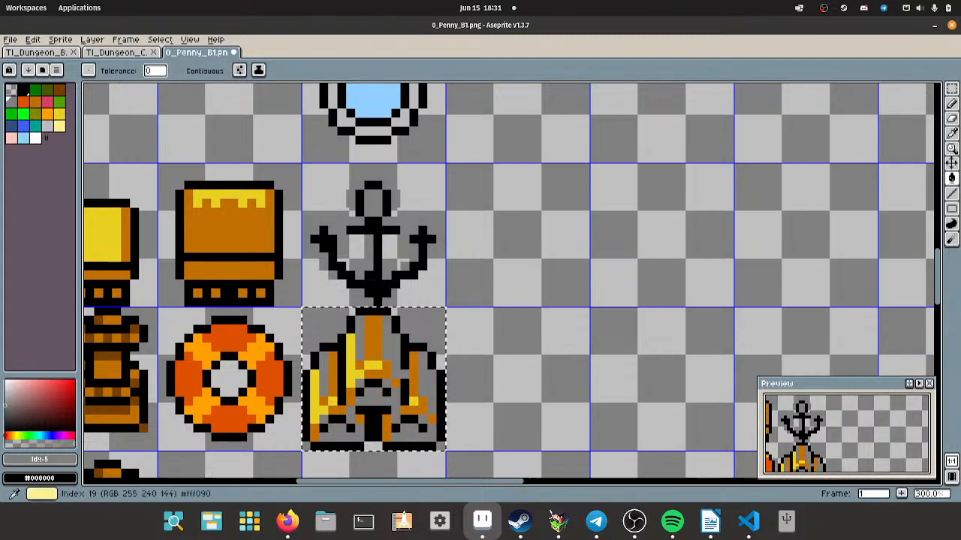
left_click(47, 125)
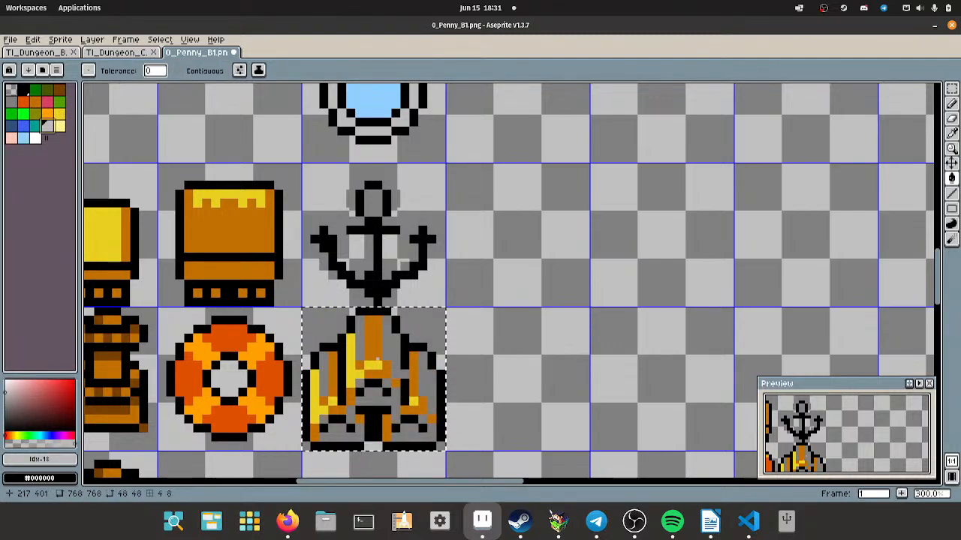
left_click(374, 350)
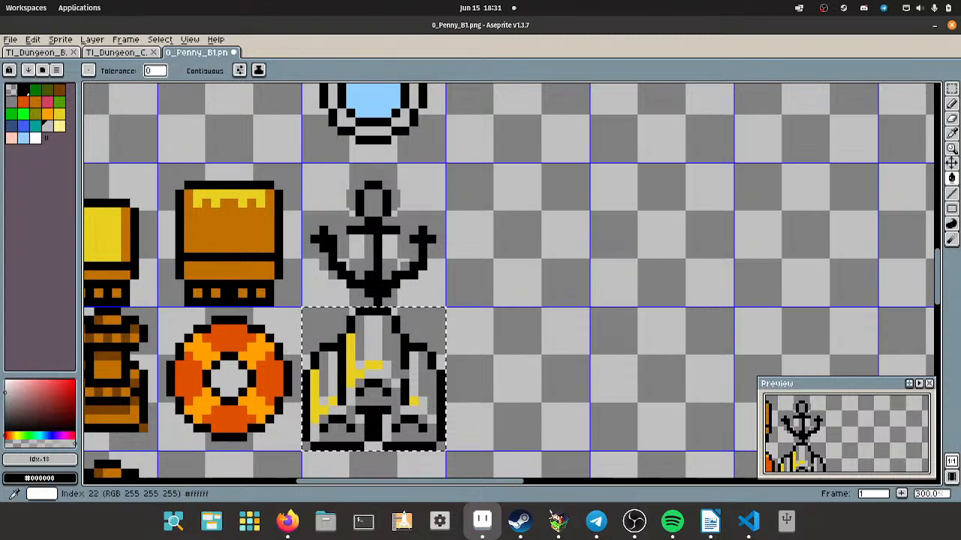
left_click(35, 138)
left_click(350, 362)
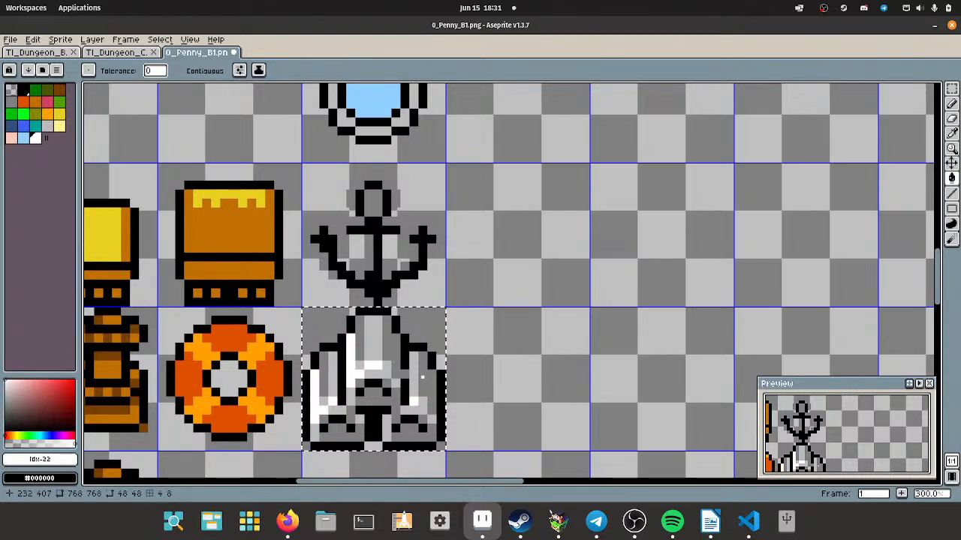
scroll(427, 371, "down", 4)
key("ctrl+s")
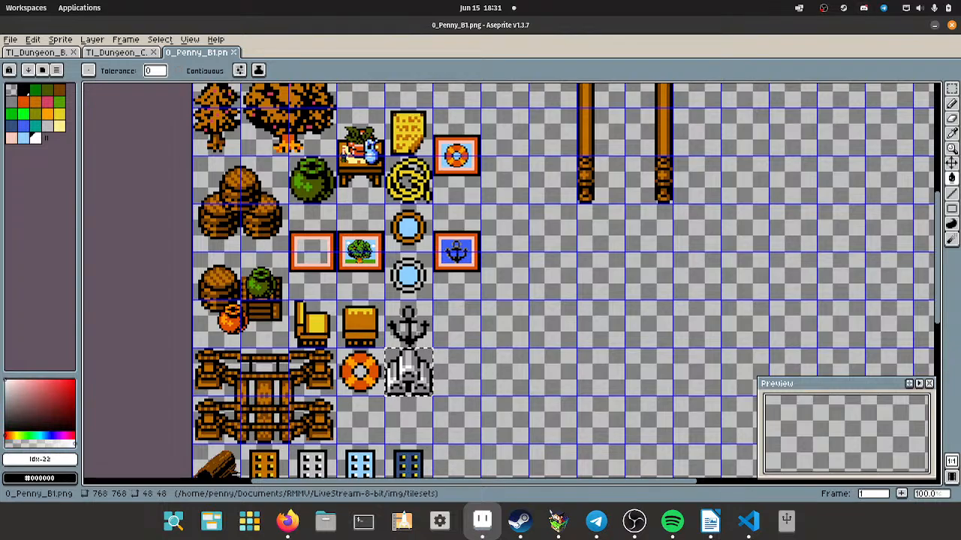
Switch to RPG Maker MV, closing the Steam window, and set the Dungeon tileset's D image to the custom image ending in _B1.
key("super+m")
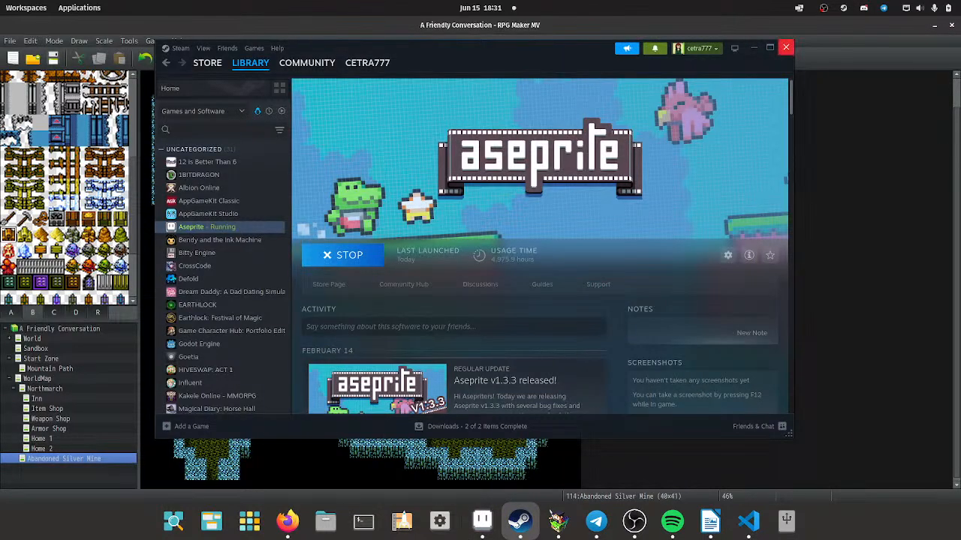
left_click(786, 47)
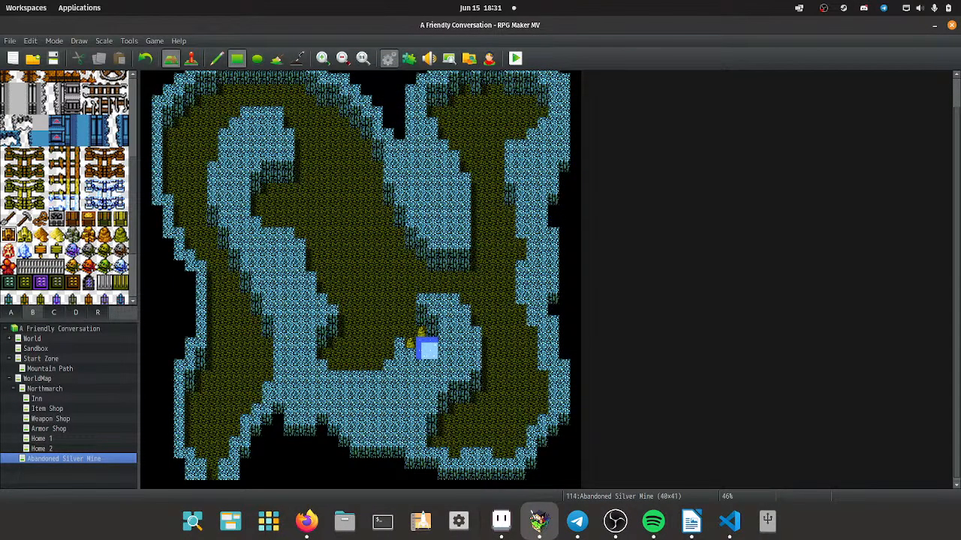
left_click(388, 58)
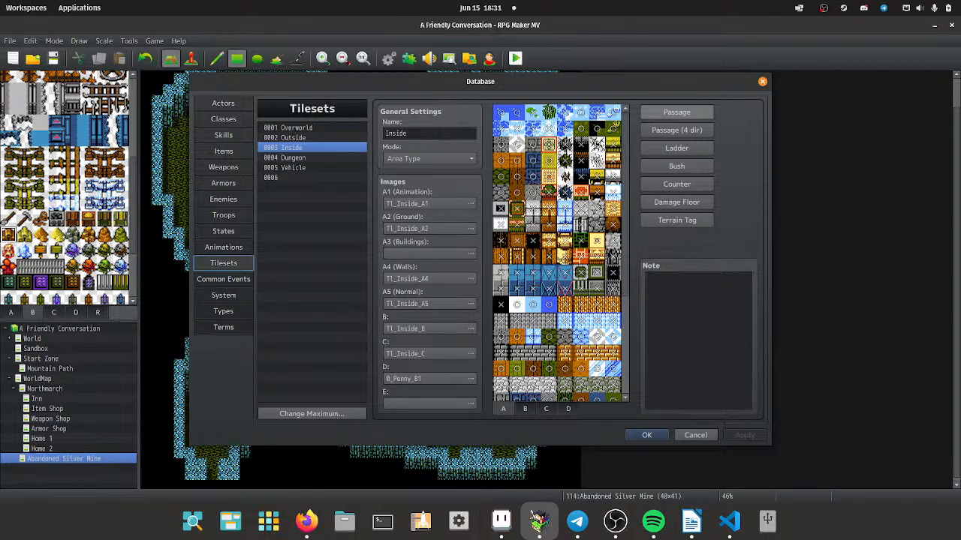
left_click(311, 158)
left_click(430, 378)
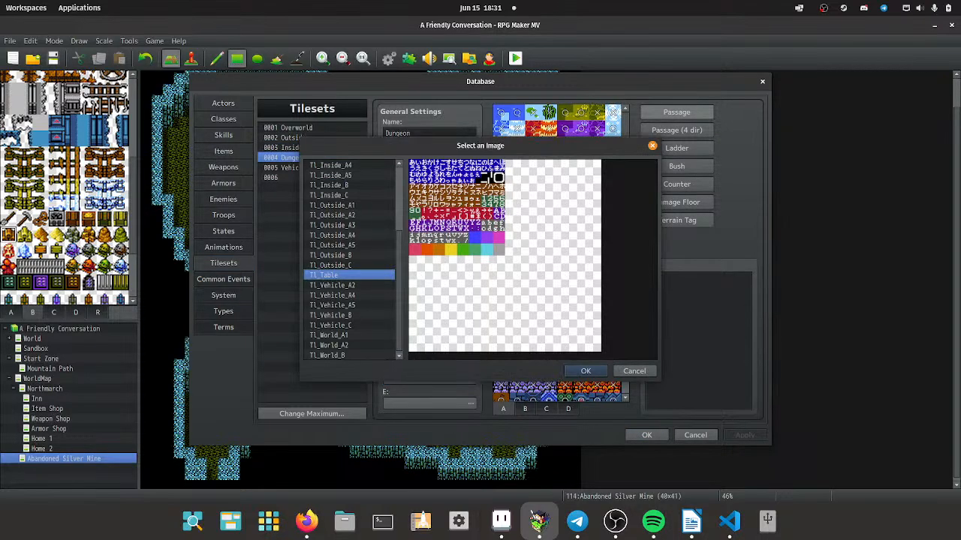
scroll(349, 260, "up", 4)
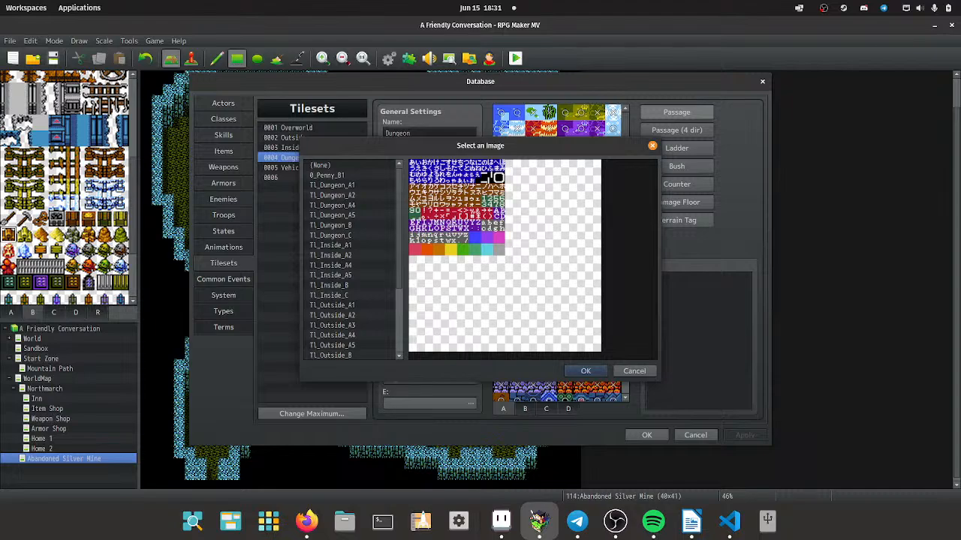
left_click(349, 175)
left_click(585, 371)
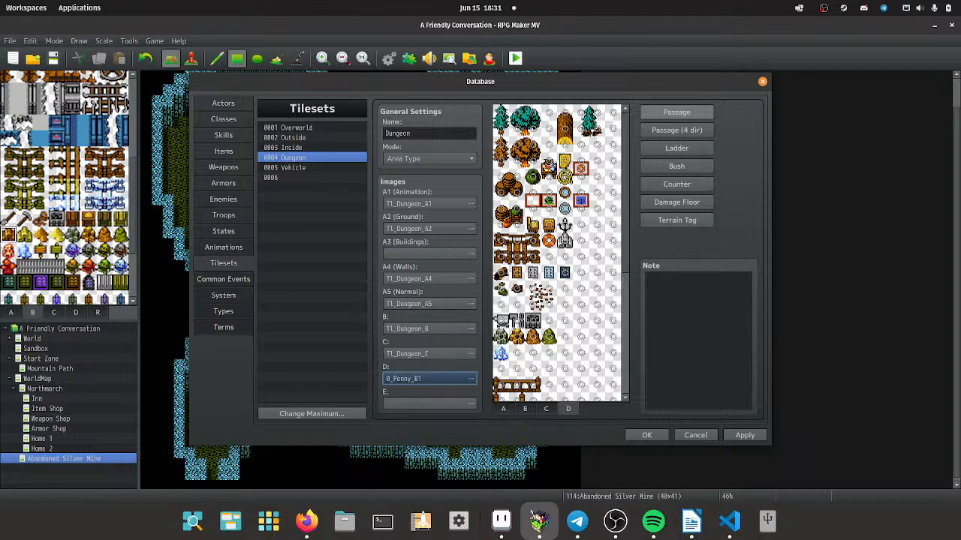
Check the passage settings of the Dungeon tileset's D tiles, apply the tileset change and close the database.
left_click(676, 112)
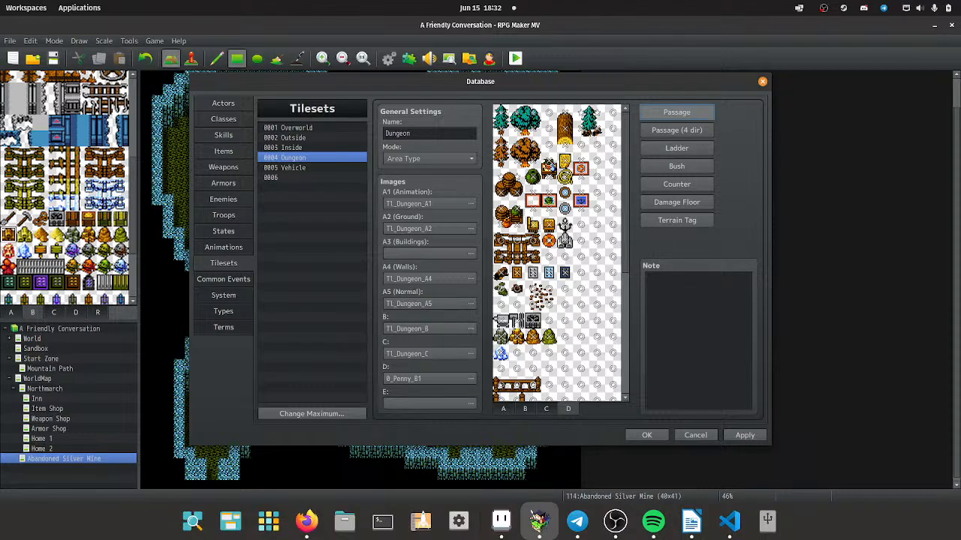
scroll(555, 251, "down", 3)
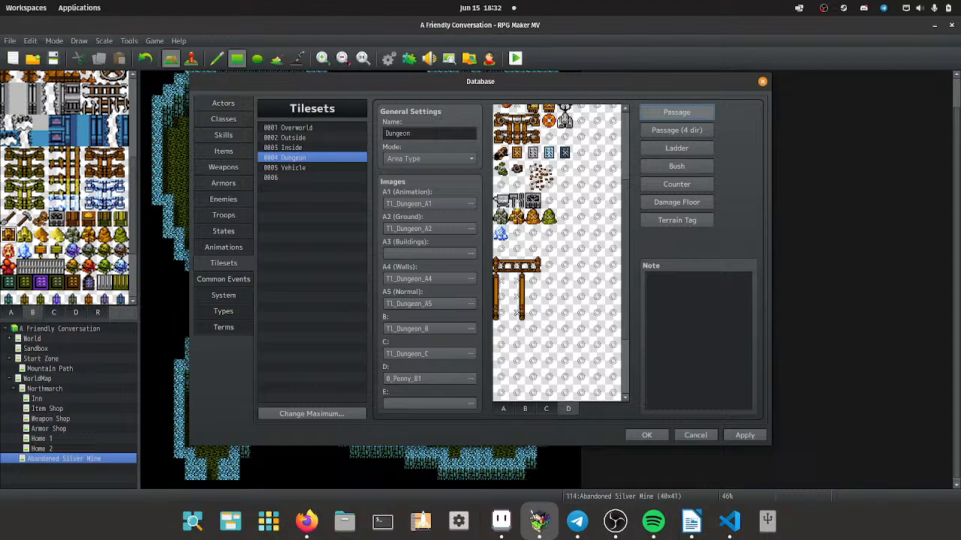
scroll(518, 297, "up", 2)
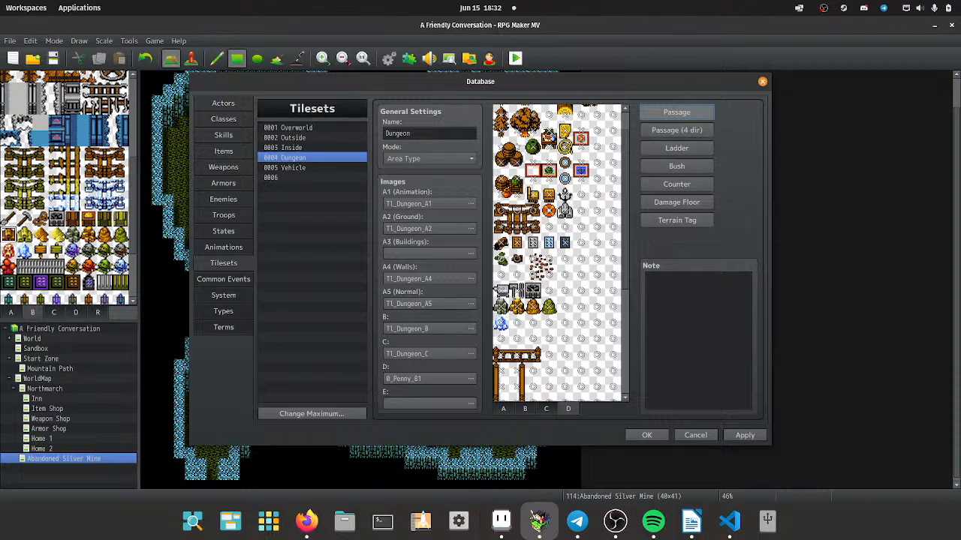
left_click(745, 436)
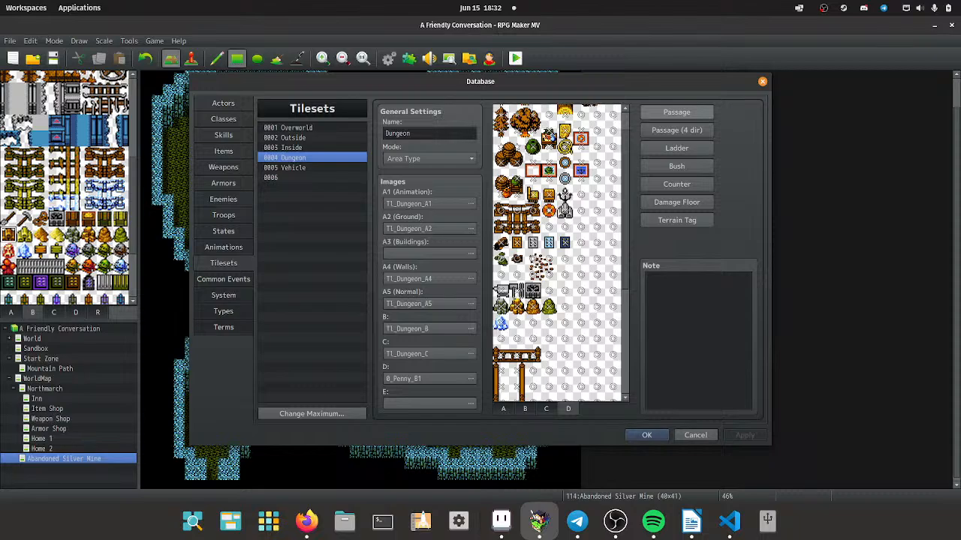
left_click(646, 435)
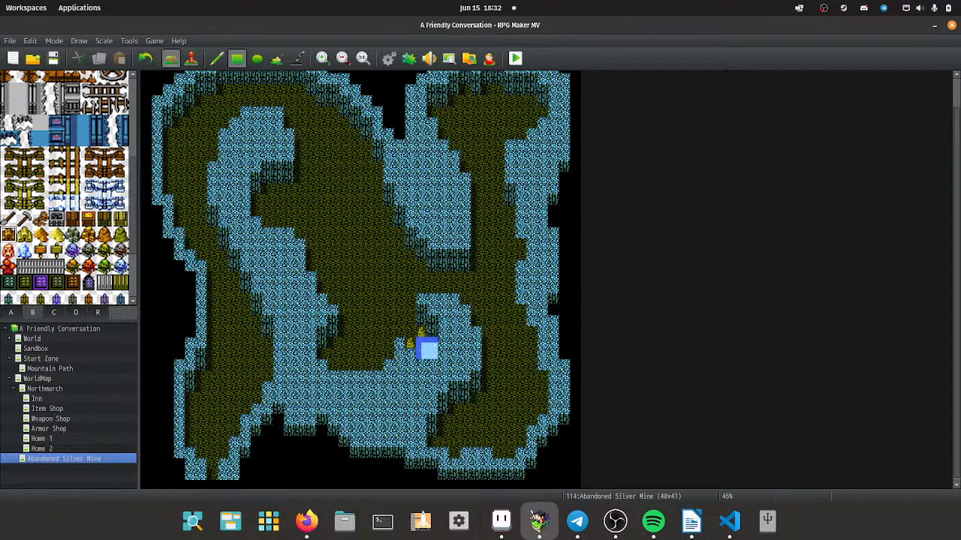
Place two stacked grey rock tiles at the western edge of the inner alcove and two more at the southeast chamber's western edge.
left_click(75, 311)
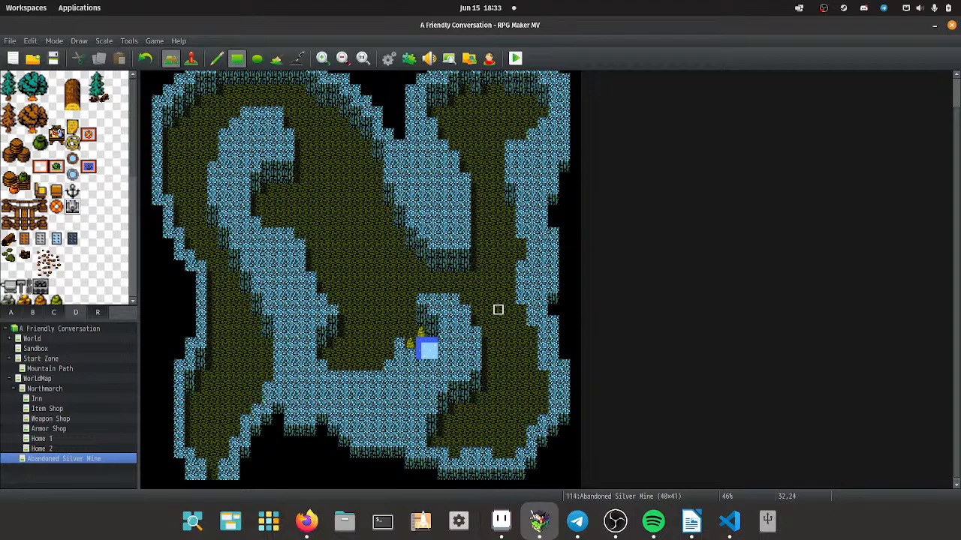
left_click_drag(256, 200, 256, 211)
left_click(442, 431)
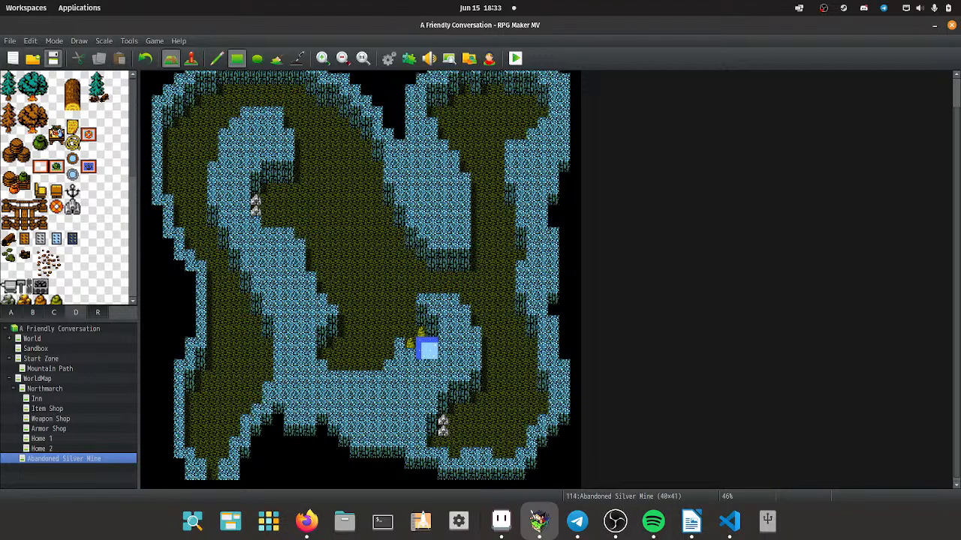
Place barrel piles in the northeast and southeast chambers, and a barrel, crate and jar cluster in the alcove above the grey rocks.
scroll(68, 188, "down", 1)
scroll(68, 187, "up", 1)
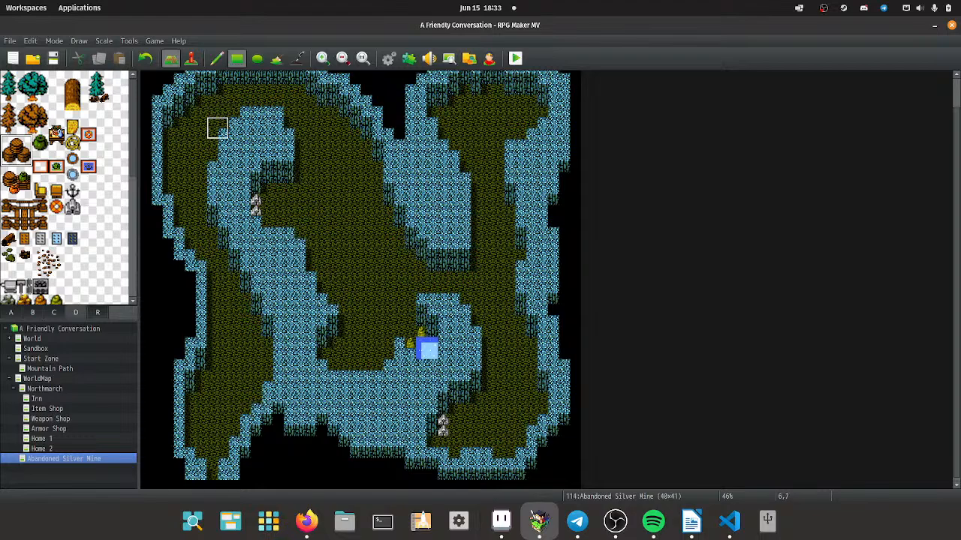
scroll(203, 139, "up", 1)
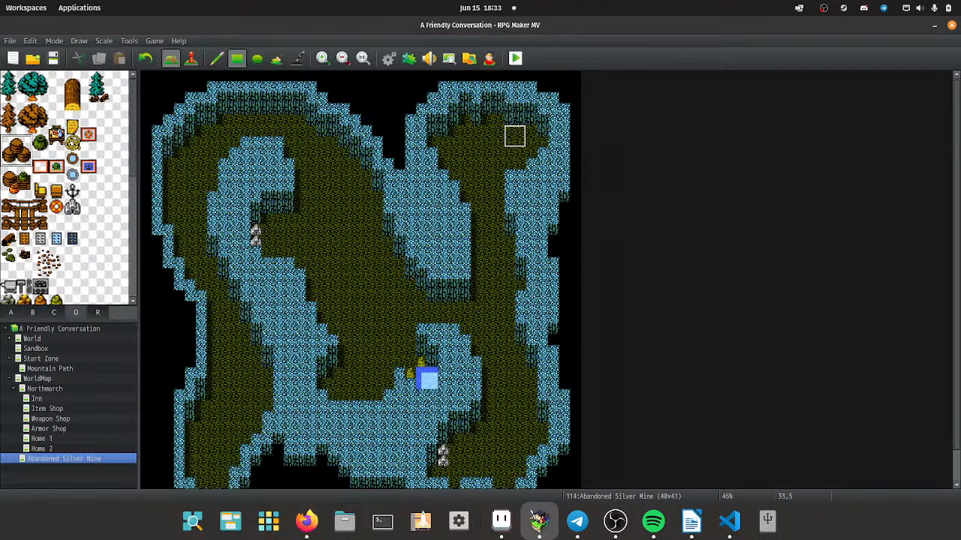
left_click(525, 125)
left_click(217, 58)
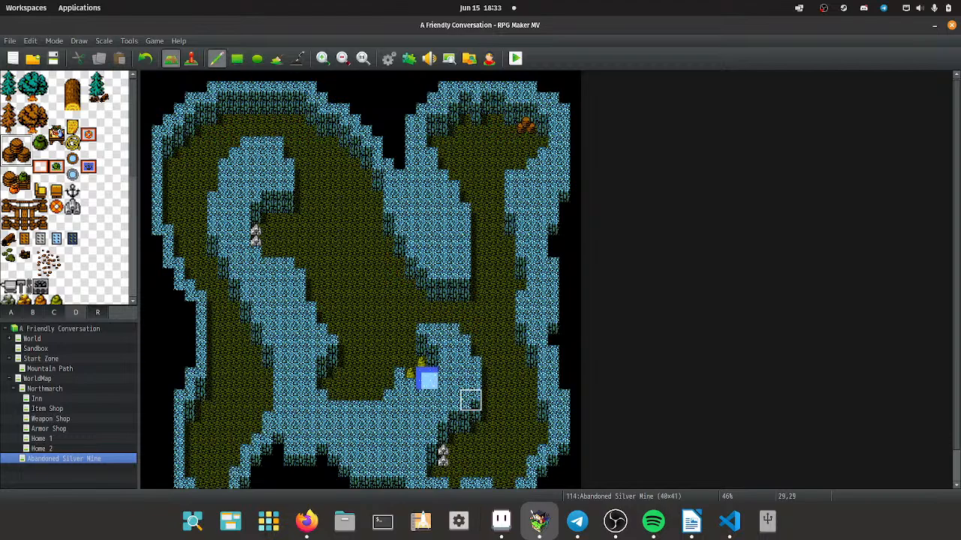
scroll(471, 400, "down", 1)
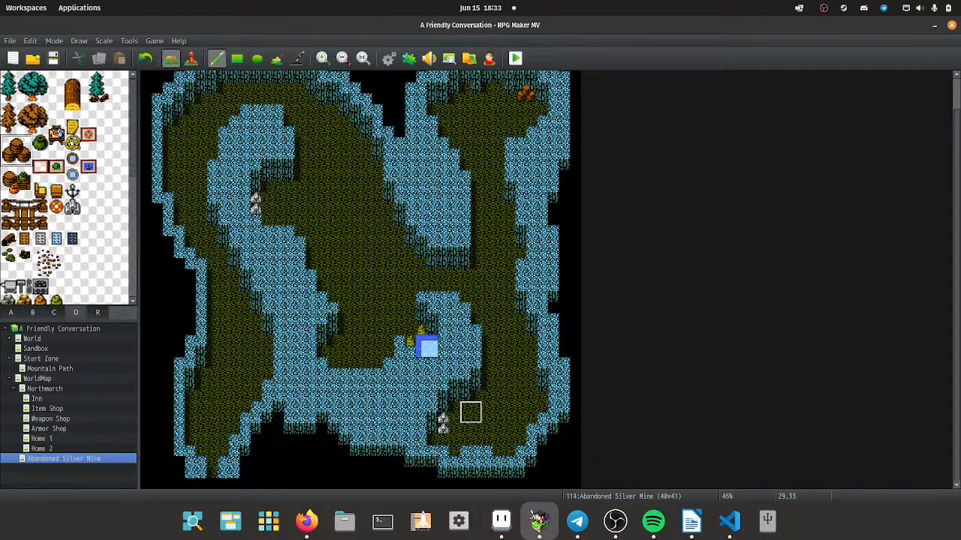
left_click(459, 401)
left_click_drag(9, 174, 24, 191)
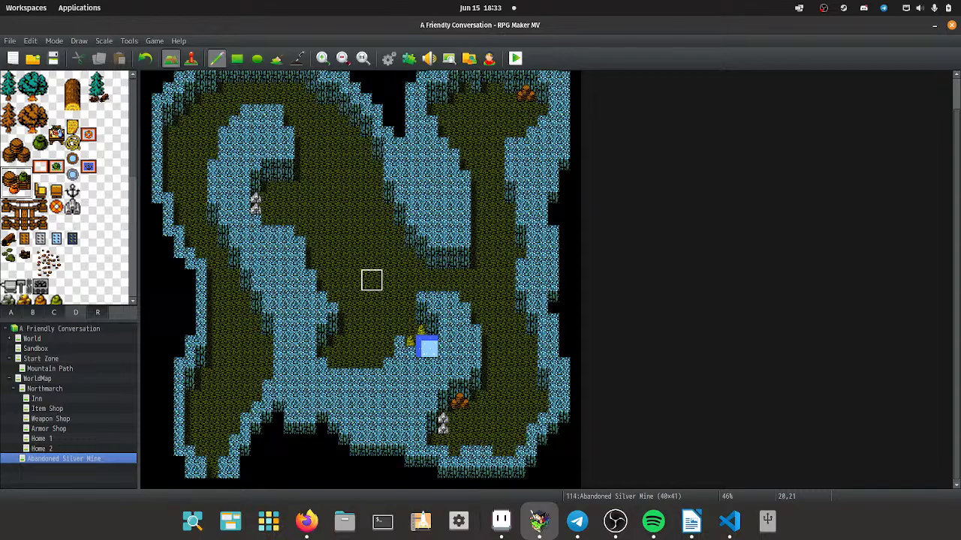
left_click(282, 181)
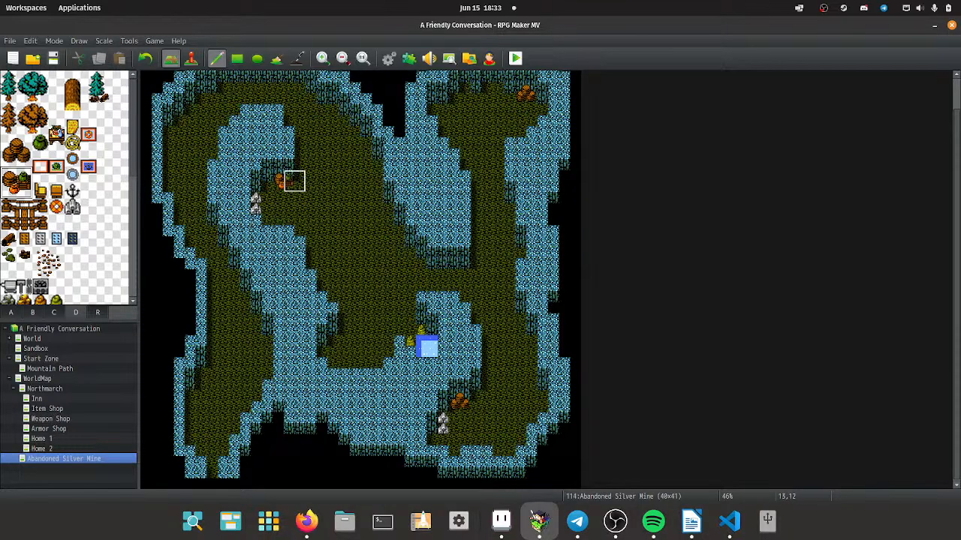
scroll(284, 190, "up", 8, "ctrl")
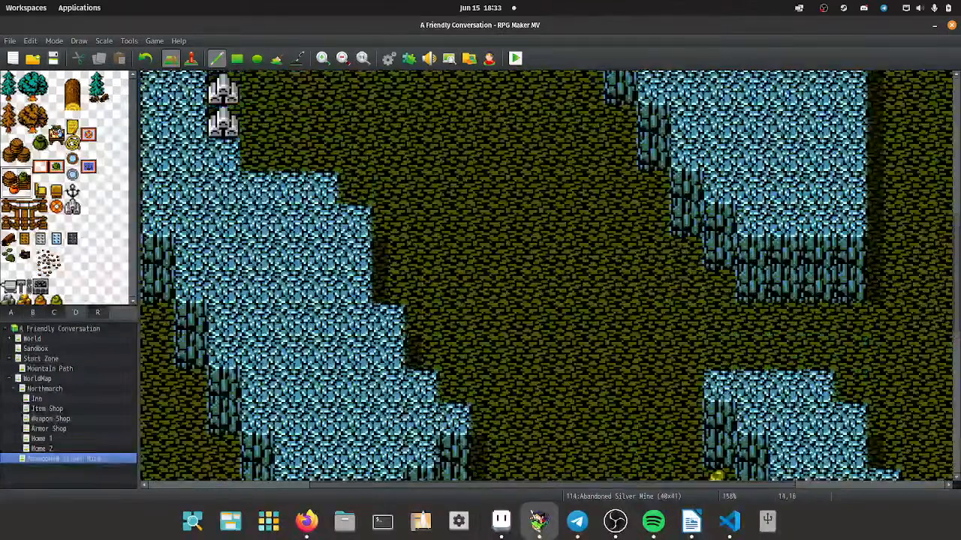
scroll(283, 181, "up", 2, "ctrl")
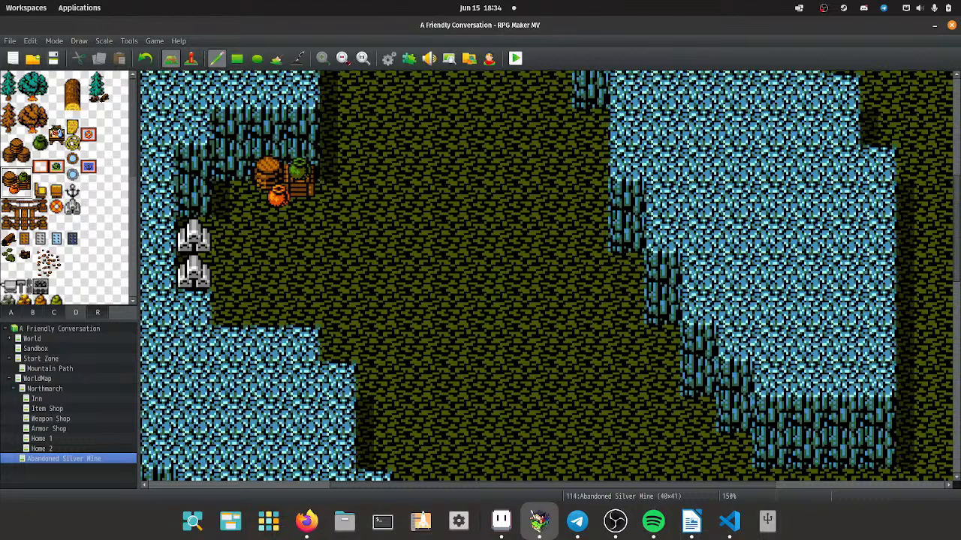
scroll(66, 187, "down", 1)
scroll(66, 188, "up", 1)
Place the upright log at the northeast chamber's western edge, undoing the trial log at the eastern corridor wall.
left_click_drag(72, 95, 72, 111)
left_click(72, 79)
scroll(66, 188, "down", 3)
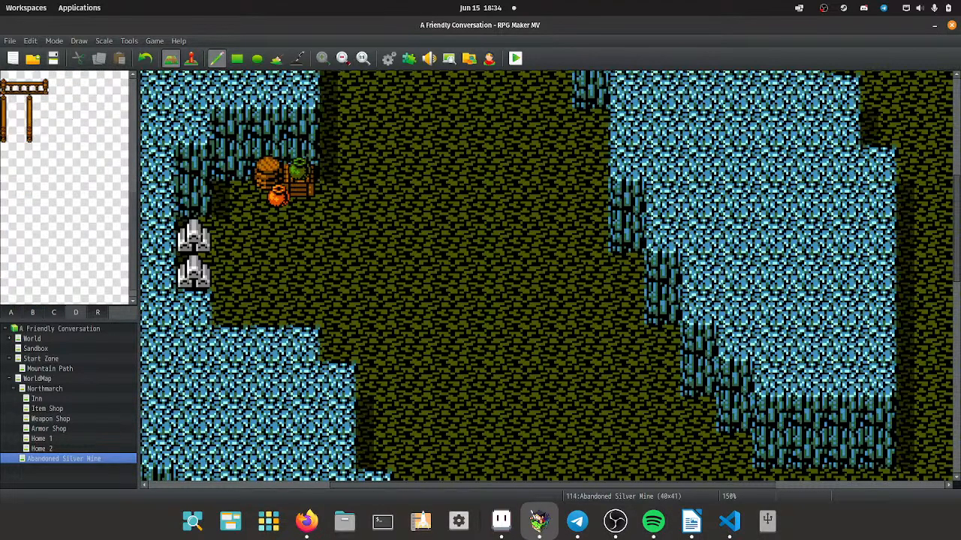
scroll(66, 188, "up", 1)
scroll(66, 188, "up", 3)
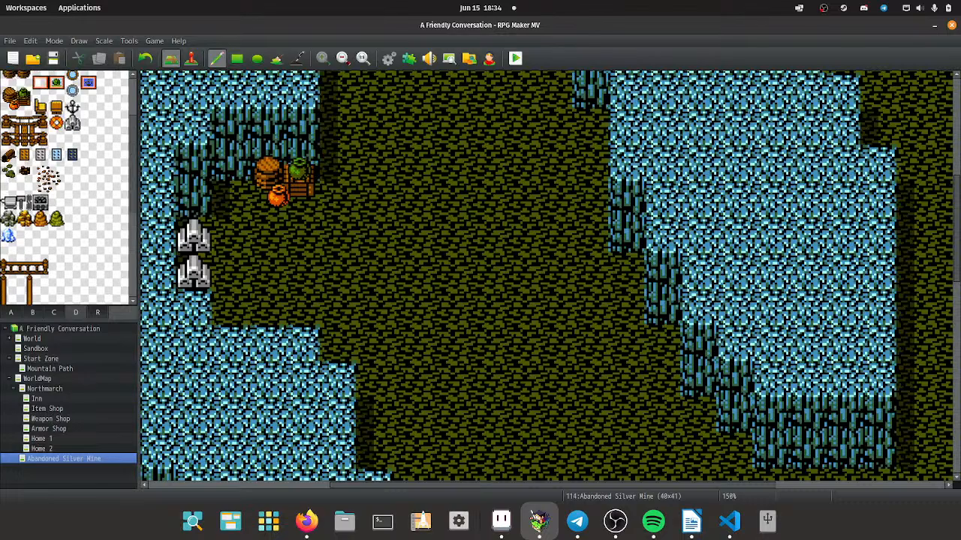
scroll(599, 173, "down", 3, "ctrl")
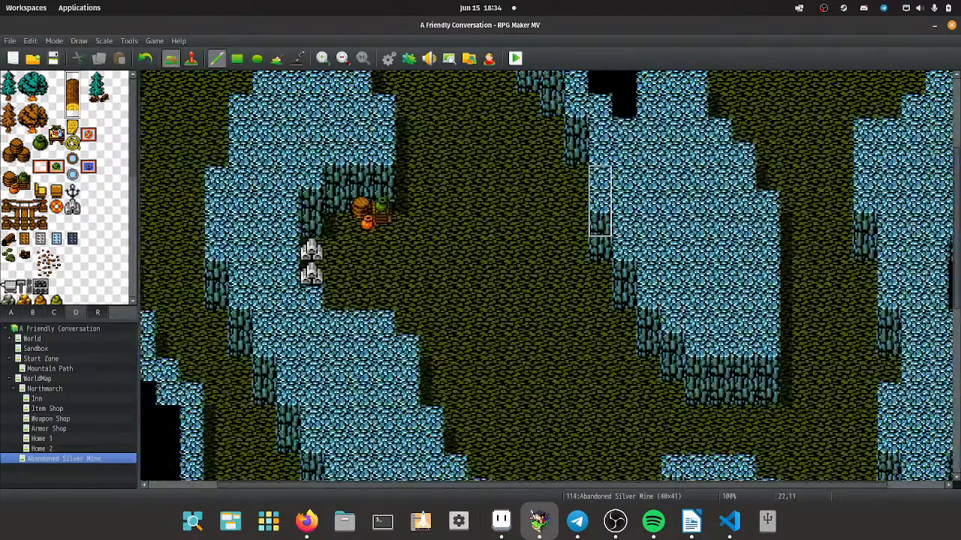
scroll(599, 173, "up", 1, "ctrl")
scroll(638, 169, "up", 1)
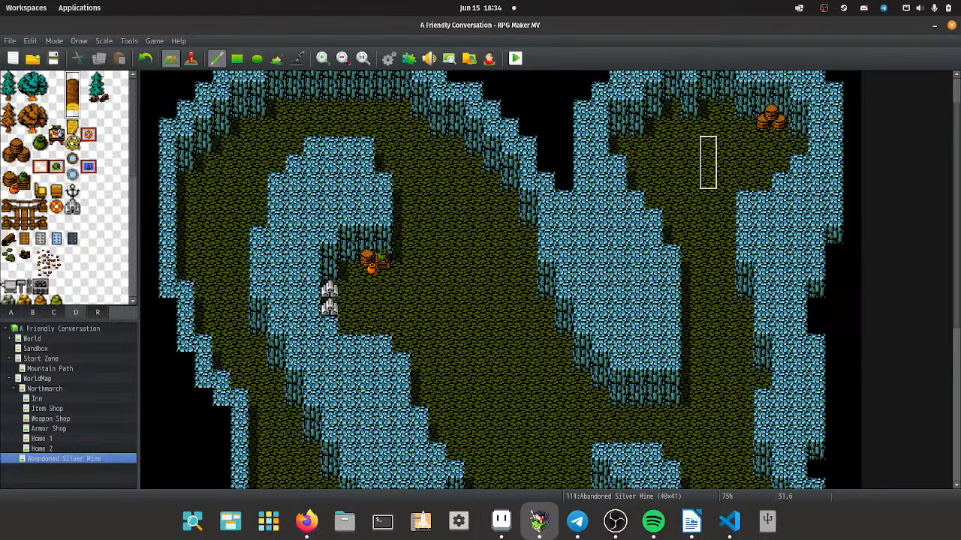
scroll(702, 226, "down", 1)
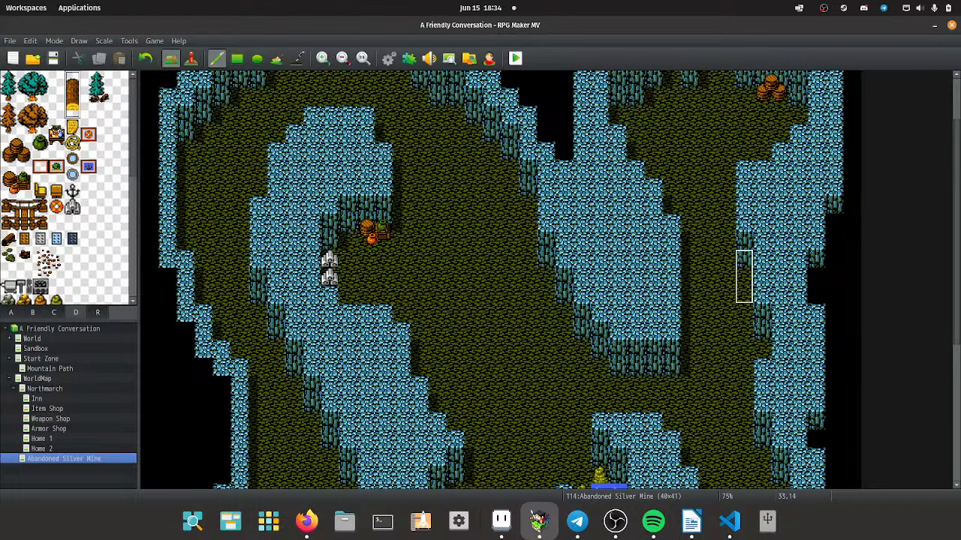
left_click(743, 289)
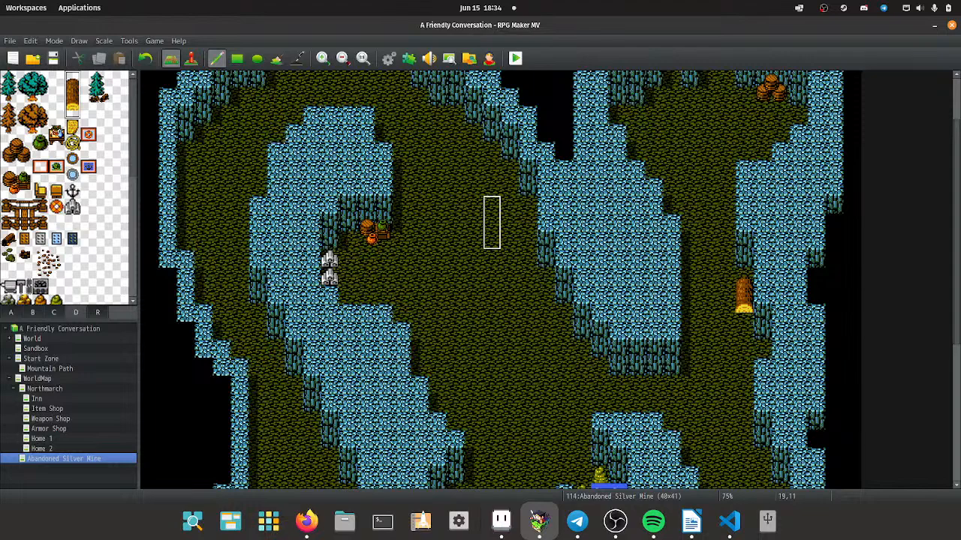
key("ctrl+z")
scroll(635, 128, "up", 3)
left_click(636, 193)
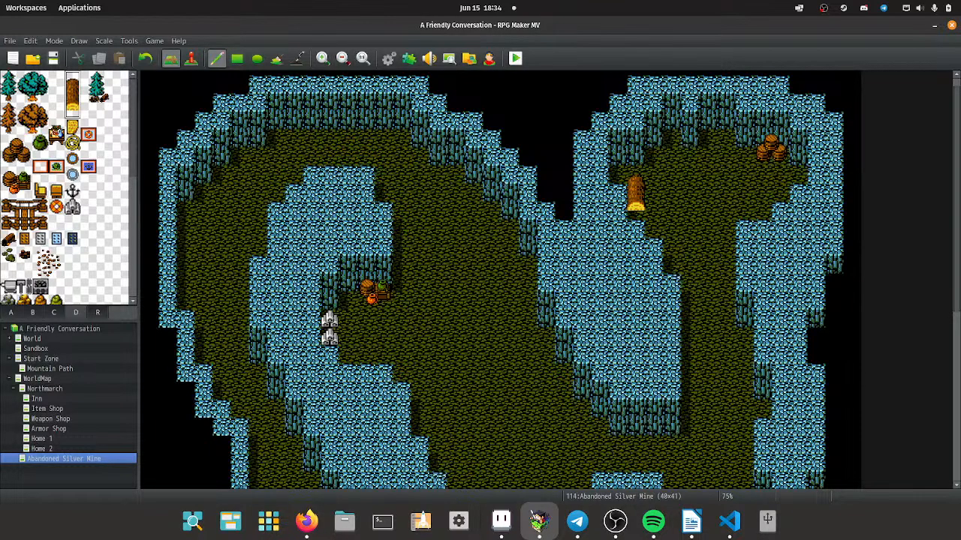
Place a small yellow table with a brown stool to its west along the northeast chamber's northern wall, using the C tiles.
scroll(67, 188, "down", 2)
scroll(67, 188, "down", 3)
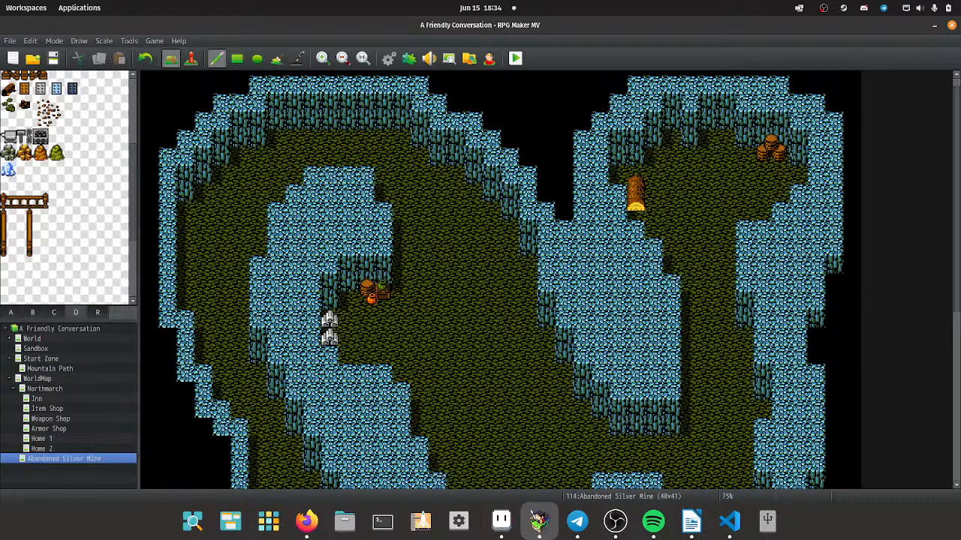
scroll(67, 187, "up", 3)
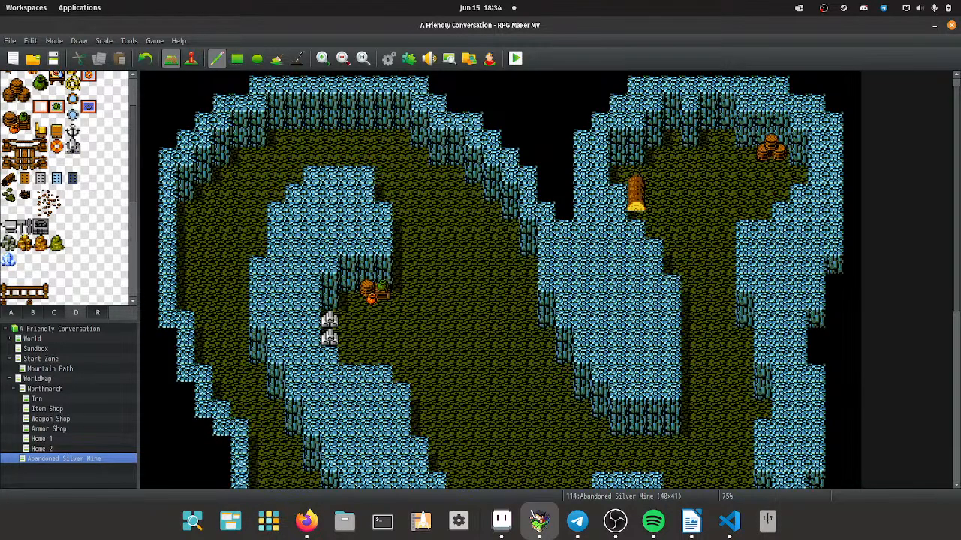
scroll(68, 188, "up", 2)
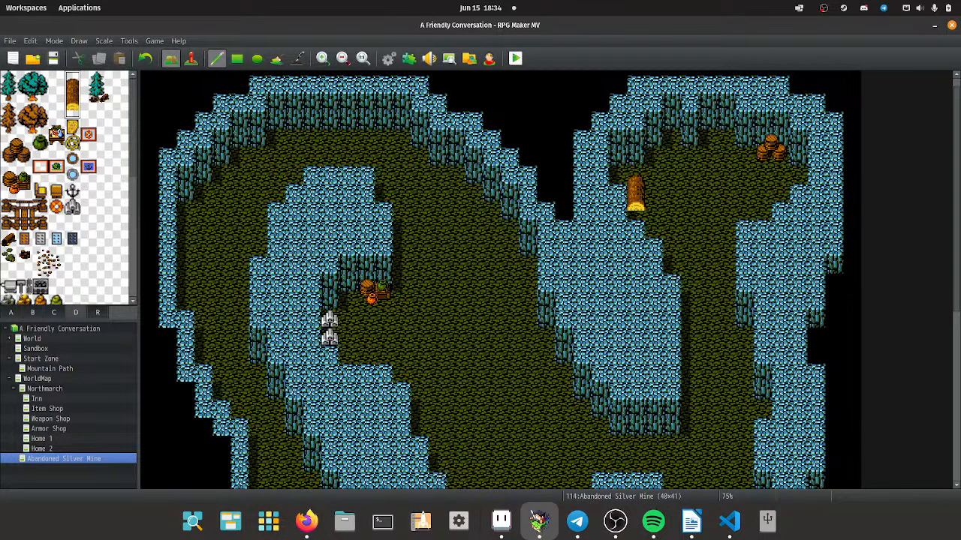
scroll(68, 188, "down", 1)
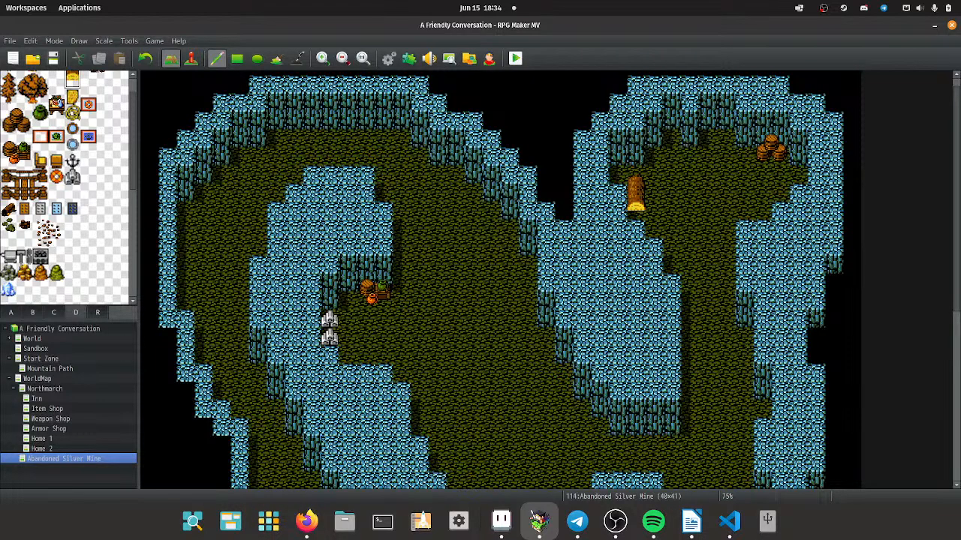
left_click(53, 312)
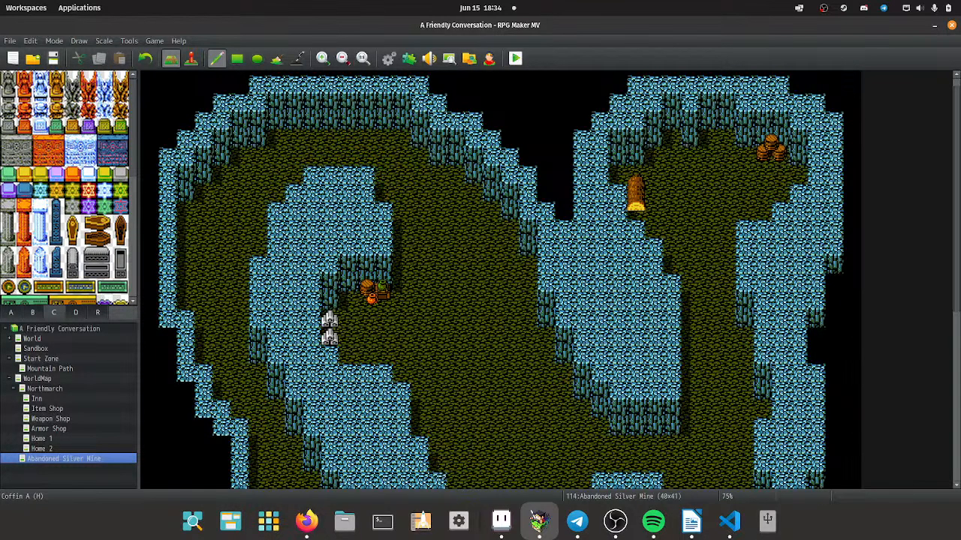
scroll(97, 226, "down", 7)
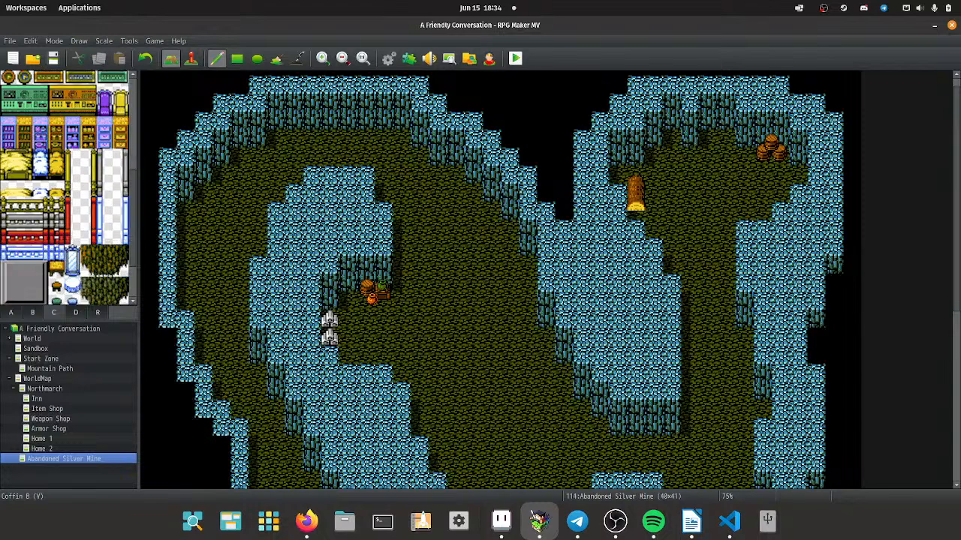
scroll(69, 188, "down", 2)
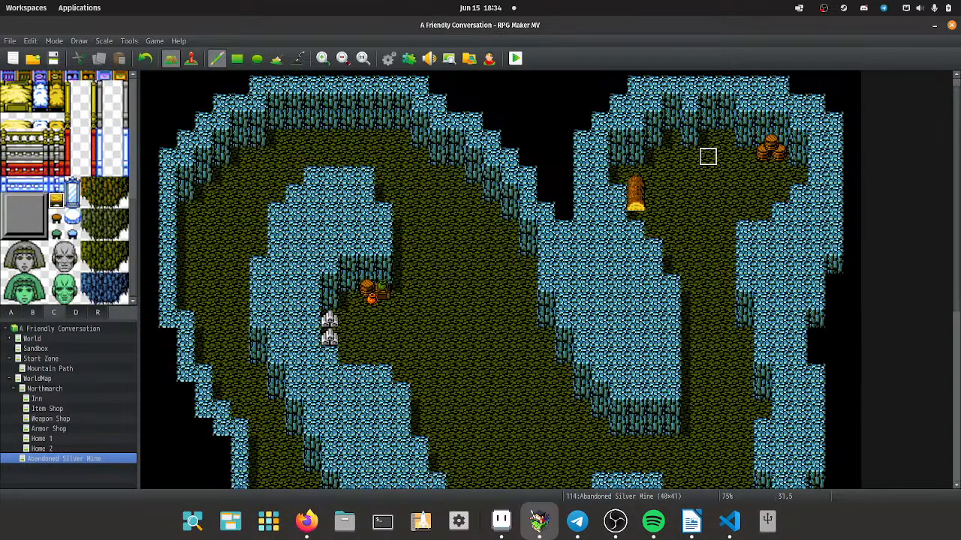
left_click(725, 136)
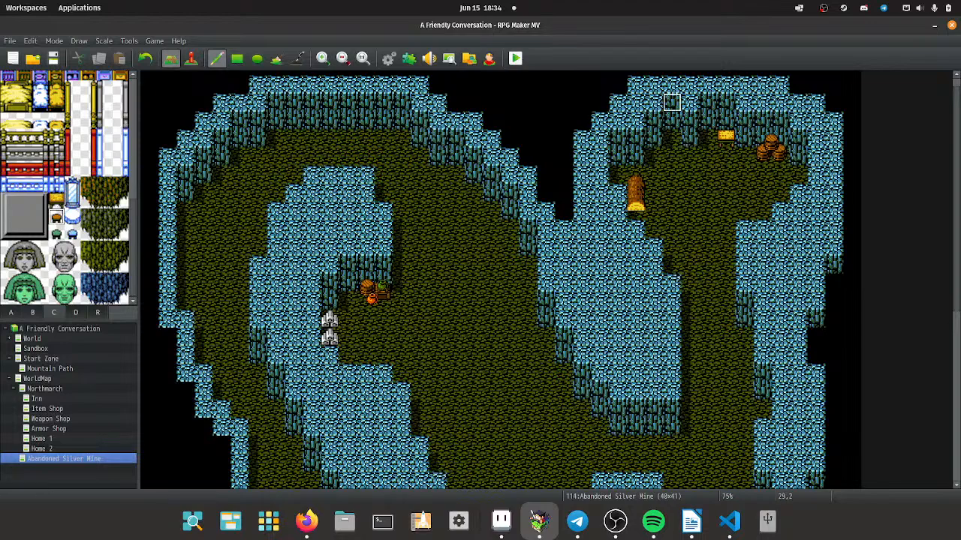
left_click(707, 139)
Place two yellow-green pots in the northeast chamber's northwest corner and two more along the central cavern's northeastern wall.
left_click(33, 312)
scroll(67, 188, "up", 5)
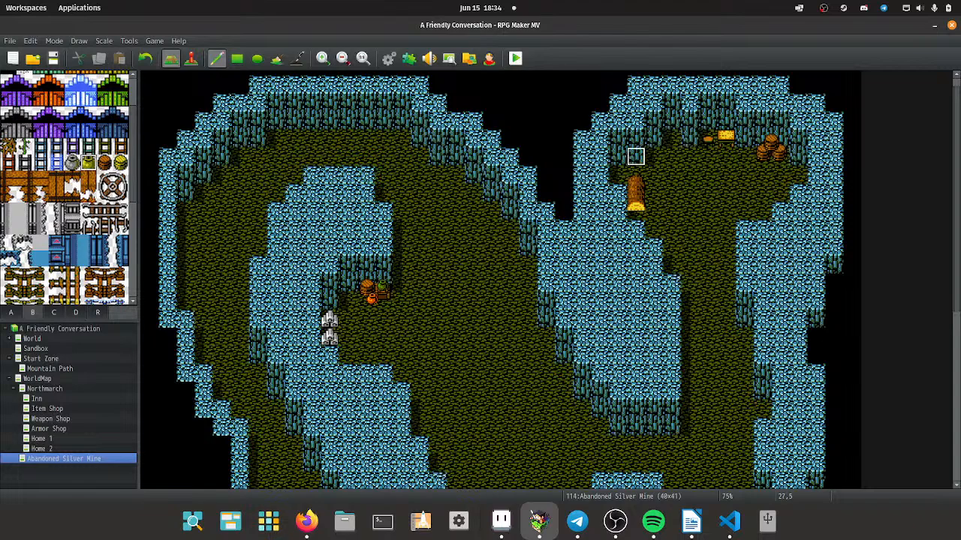
left_click(672, 138)
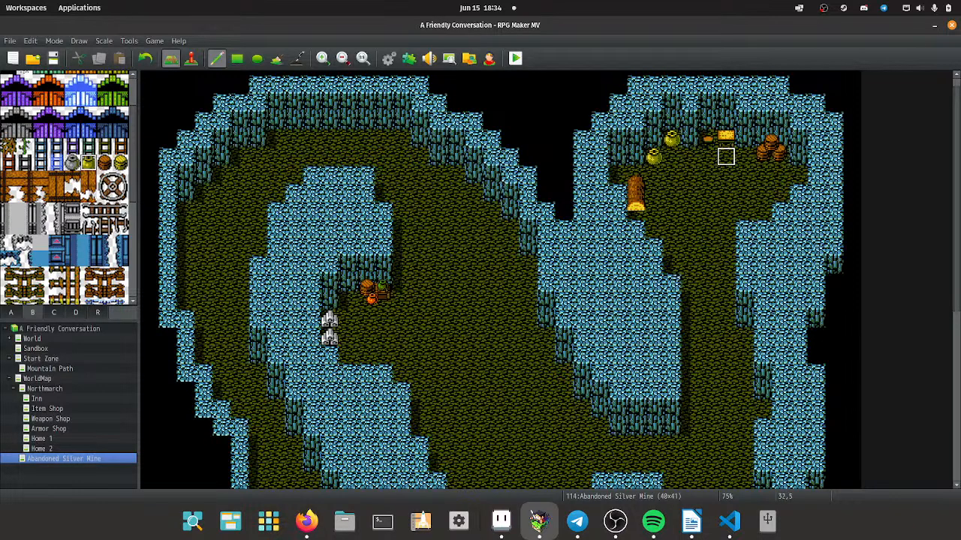
scroll(473, 259, "down", 2)
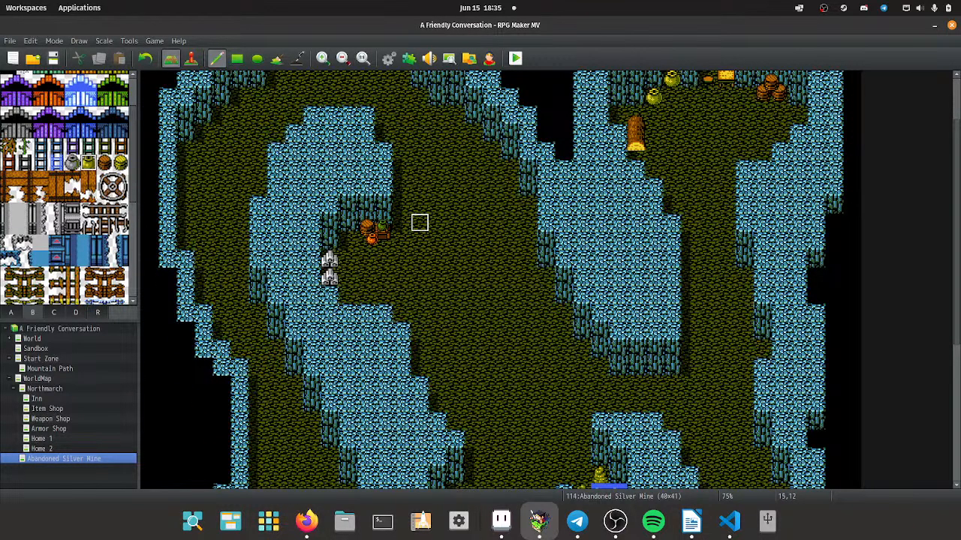
scroll(510, 229, "up", 2)
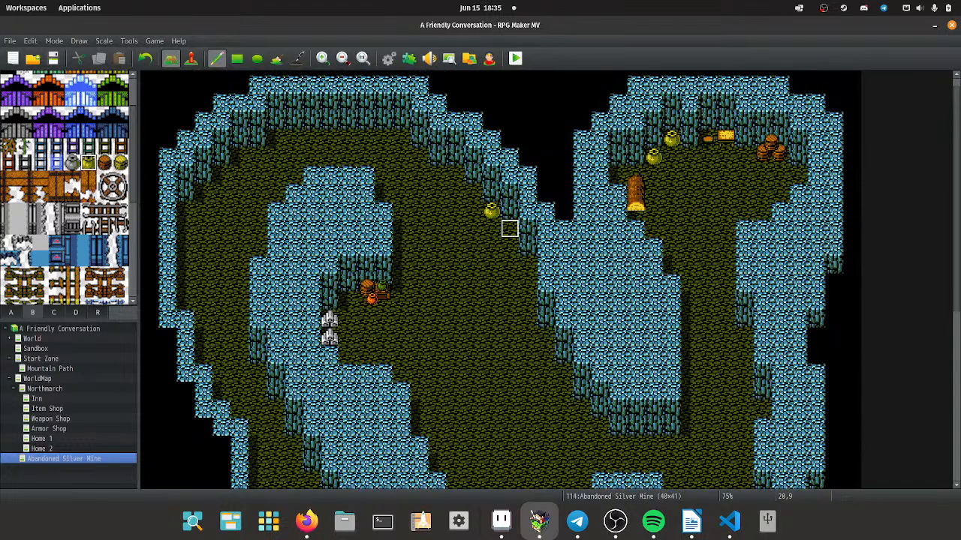
left_click(474, 193)
Line the central cavern's southern edge with two gold-filled crates and two plain crates to their east.
scroll(68, 187, "up", 2)
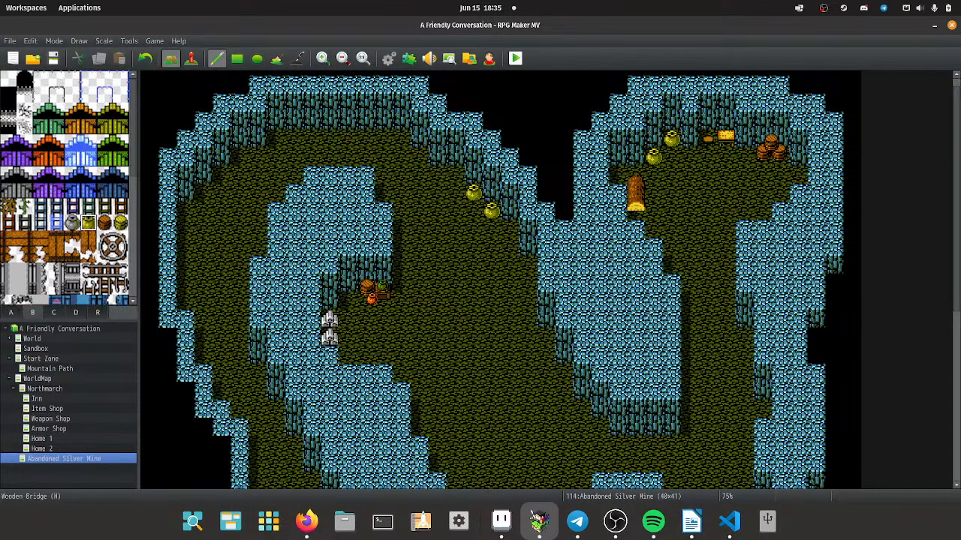
scroll(69, 188, "down", 6)
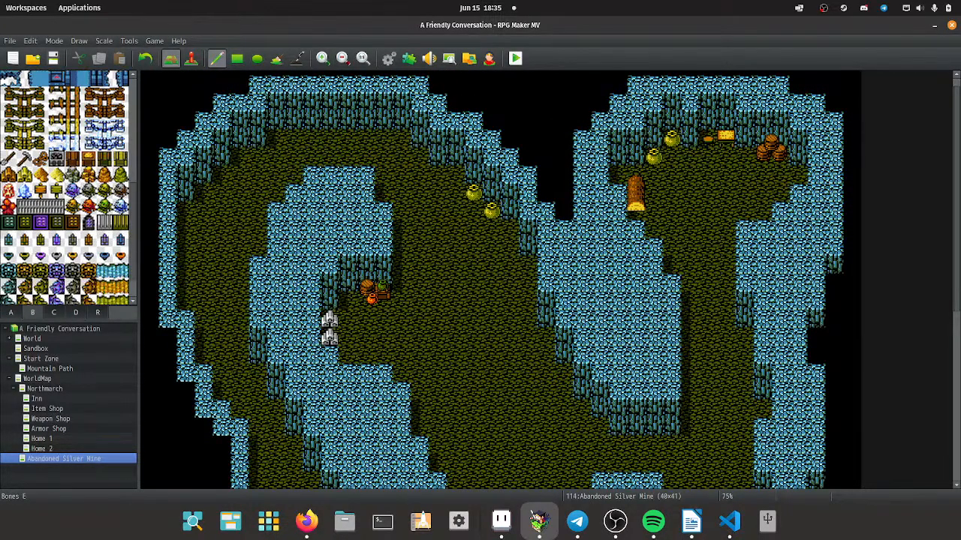
scroll(545, 281, "down", 3)
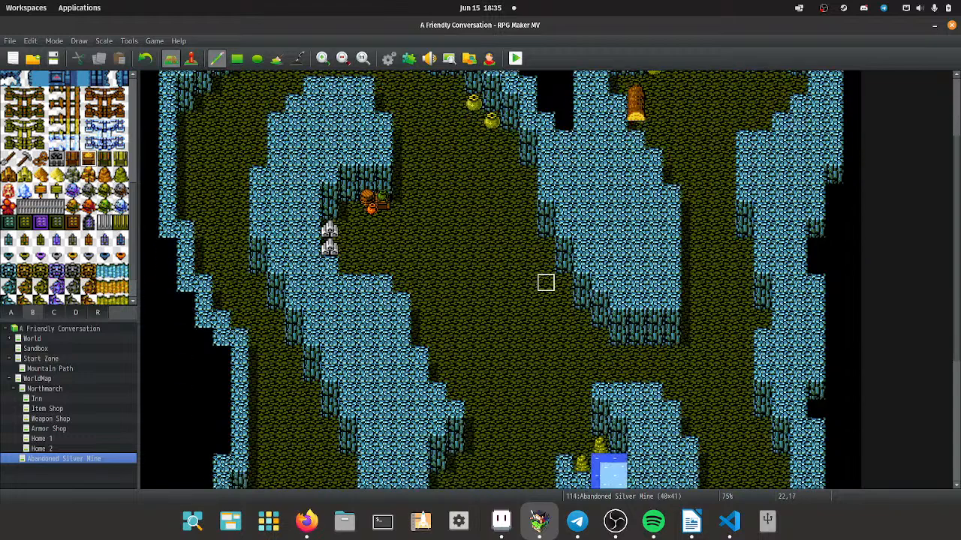
scroll(492, 319, "down", 3)
scroll(816, 356, "down", 3)
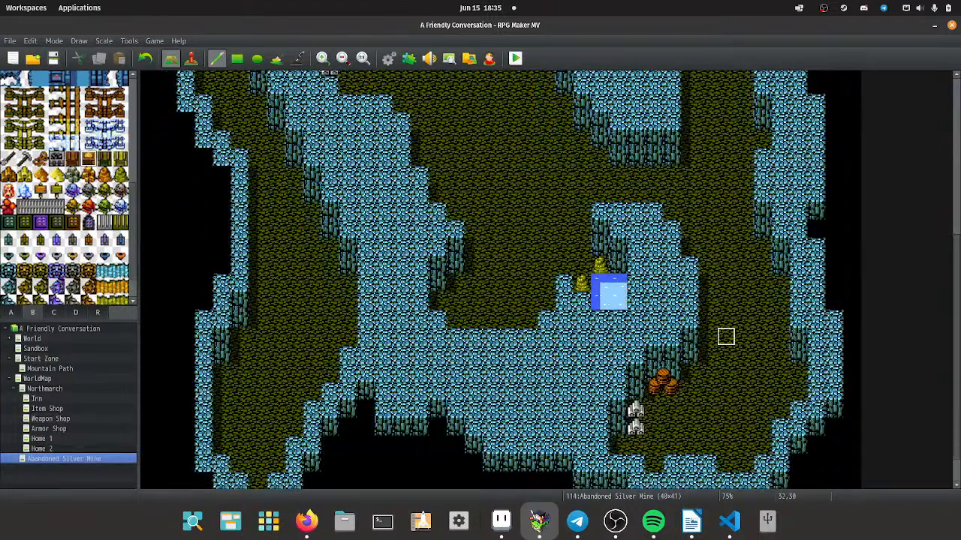
scroll(709, 342, "up", 2)
left_click(455, 378)
left_click(474, 378)
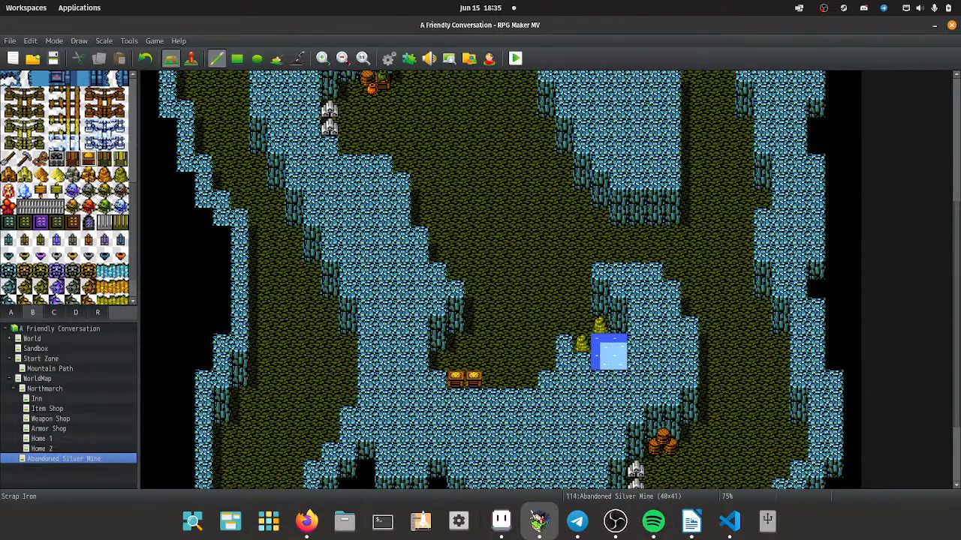
left_click(510, 378)
left_click(491, 377)
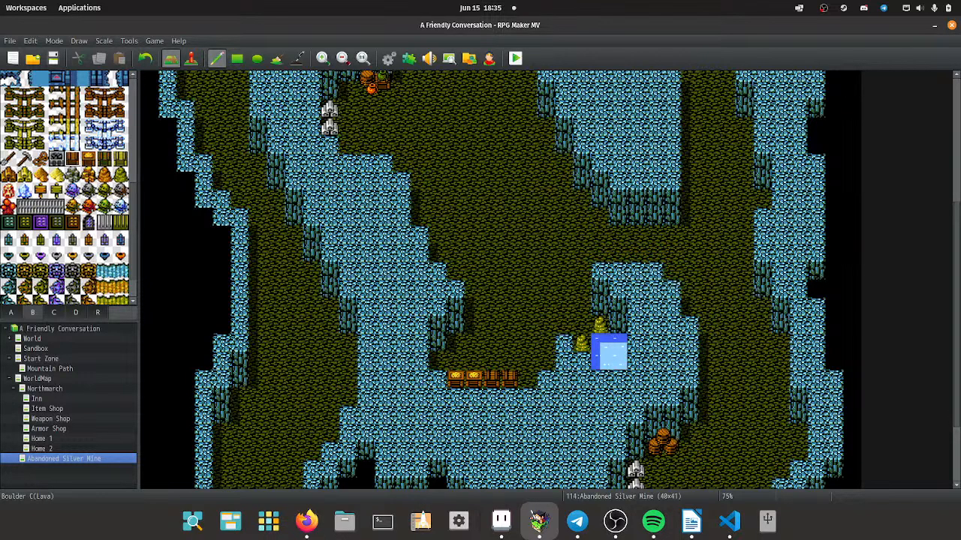
Place a two-tile-wide strip of green-striped stairs from the A tiles across the narrow point of the western passage.
scroll(69, 188, "down", 2)
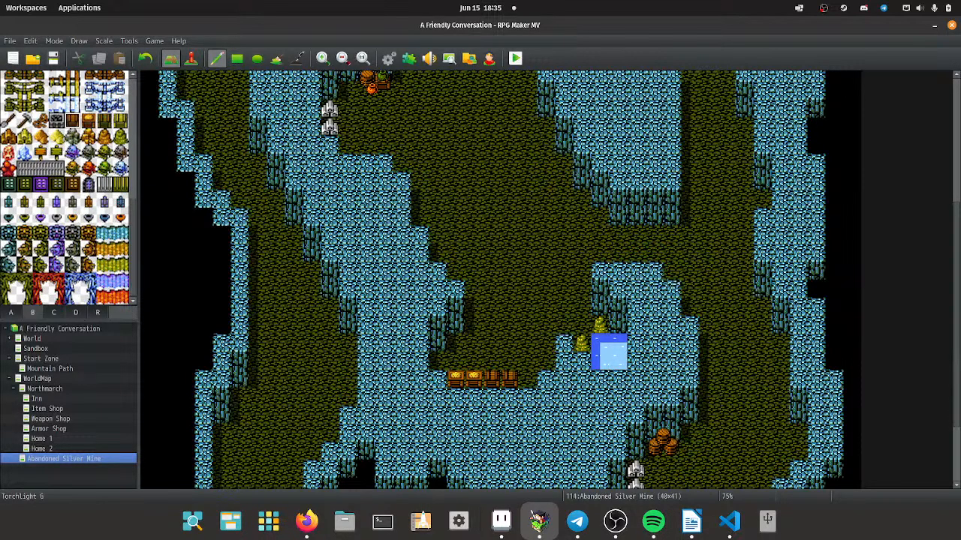
scroll(68, 188, "down", 10)
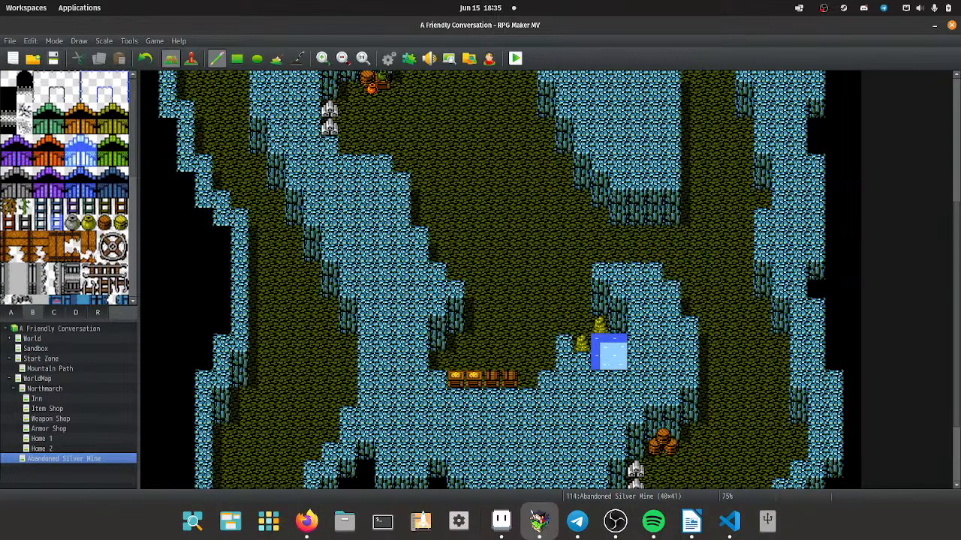
left_click(10, 312)
scroll(68, 188, "down", 8)
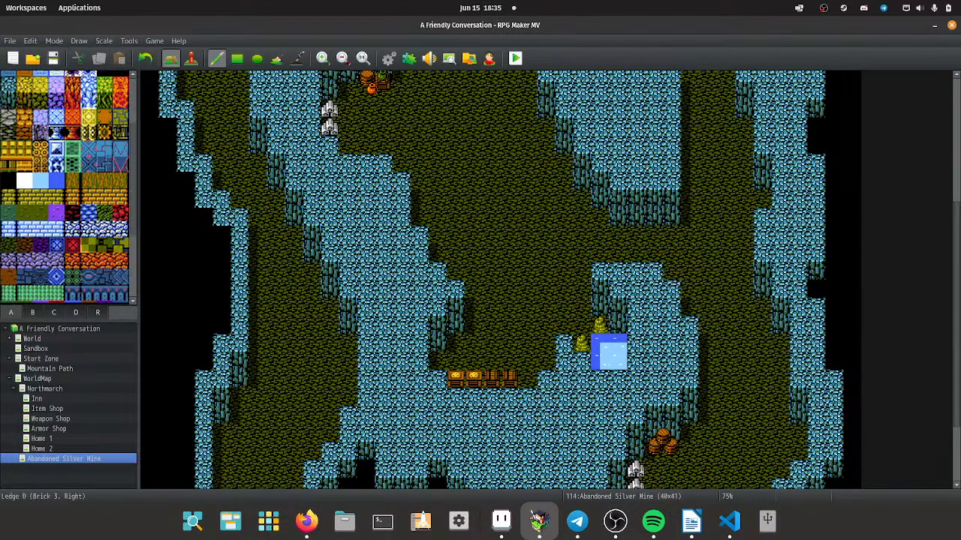
scroll(68, 188, "up", 2)
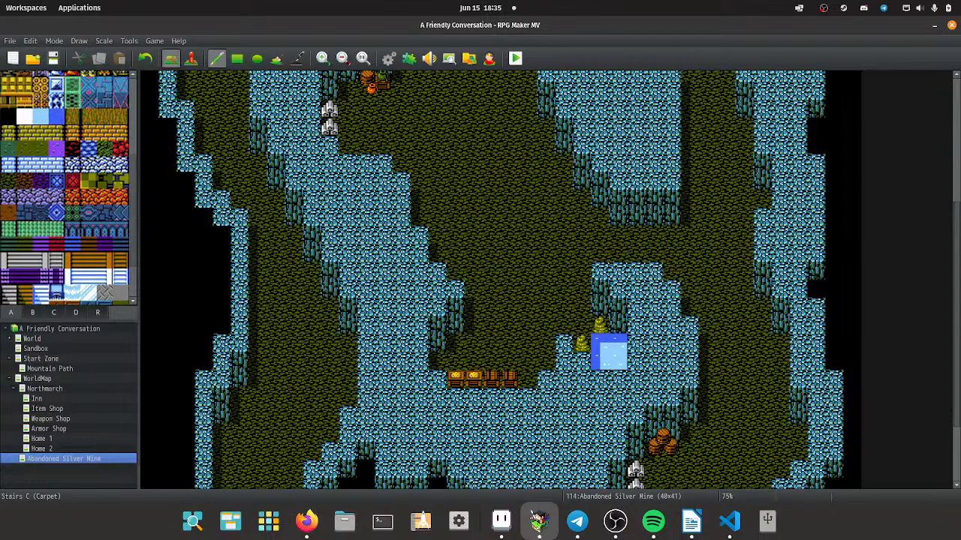
scroll(68, 187, "down", 2)
left_click(72, 200)
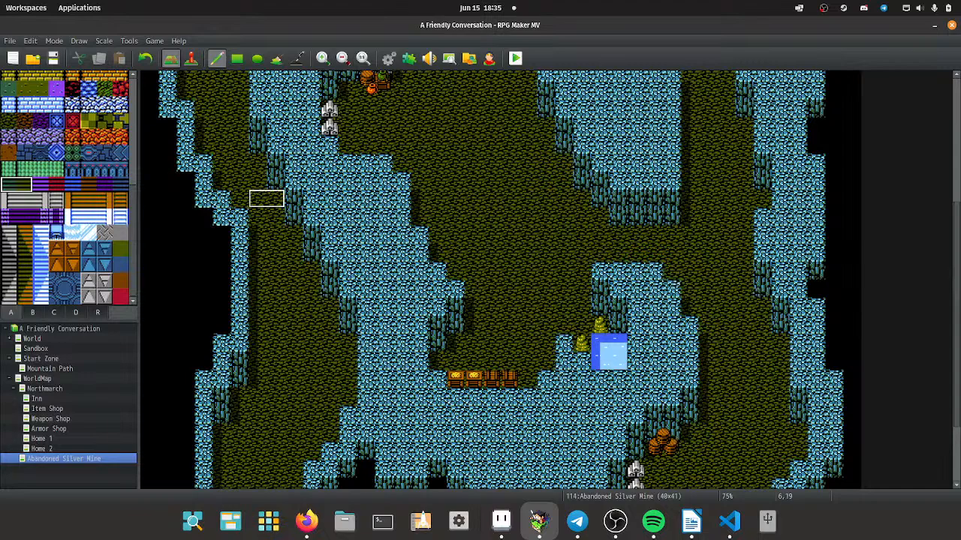
left_click(267, 214)
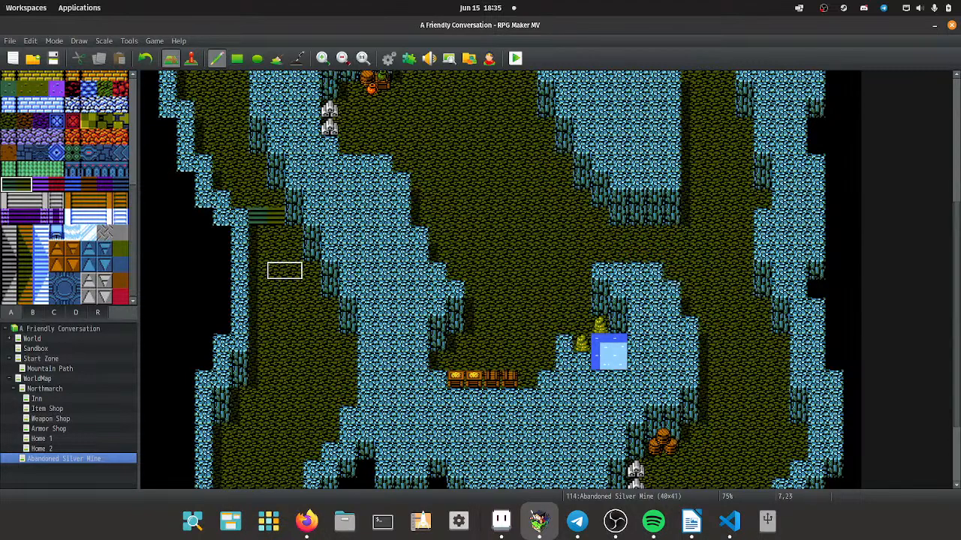
scroll(283, 274, "up", 3)
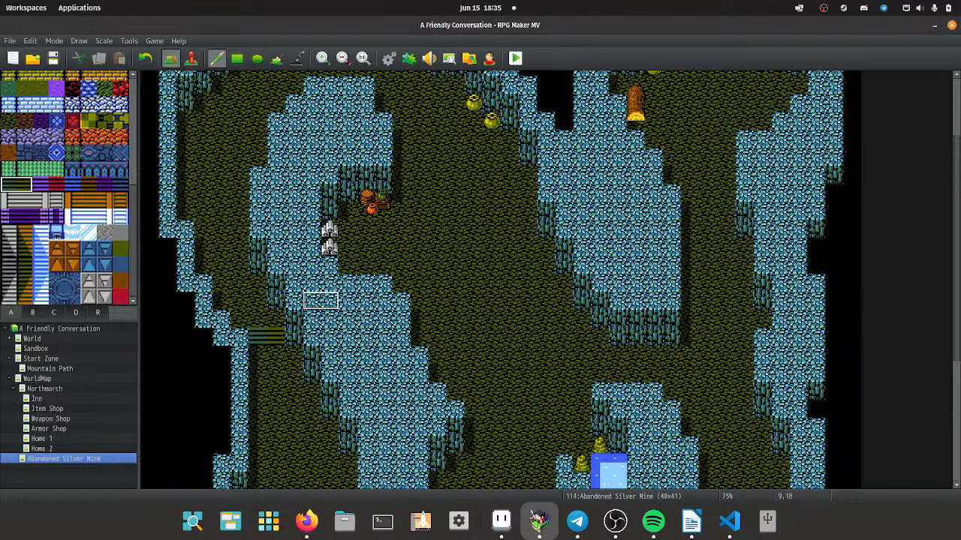
scroll(338, 301, "down", 2)
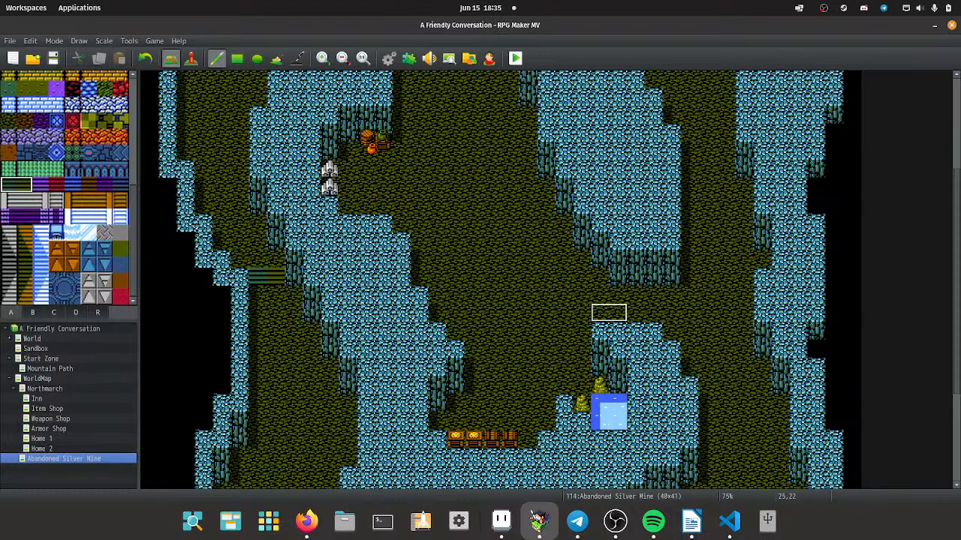
Place a three-tile-wide strip of green-striped stairs across the eastern passage, just below the northeast chamber.
scroll(678, 335, "down", 3)
scroll(681, 330, "up", 5)
scroll(681, 331, "up", 2)
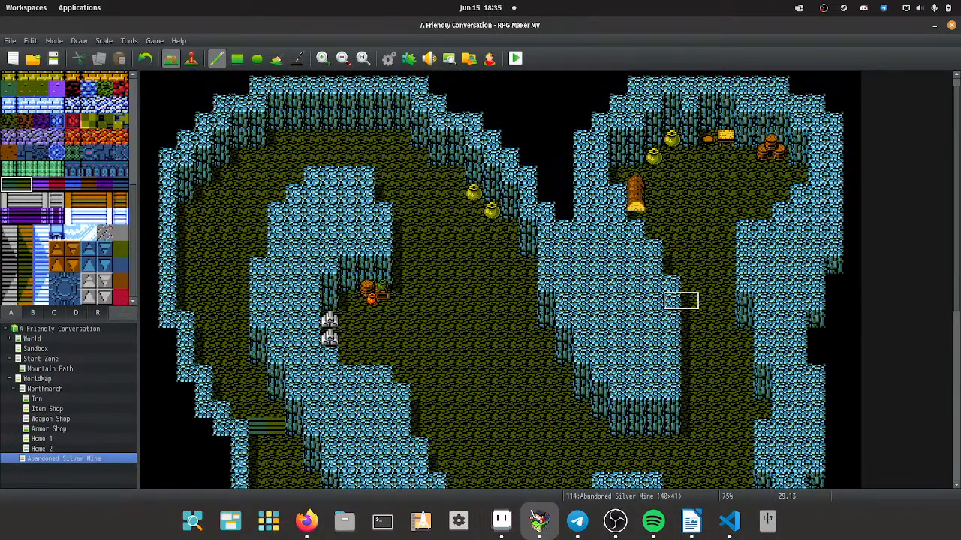
left_click(689, 319)
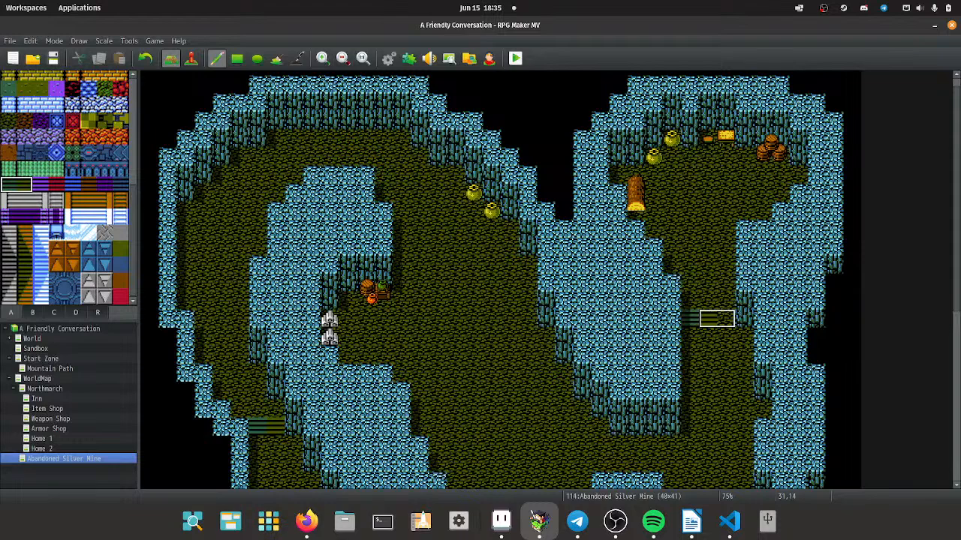
left_click(717, 319)
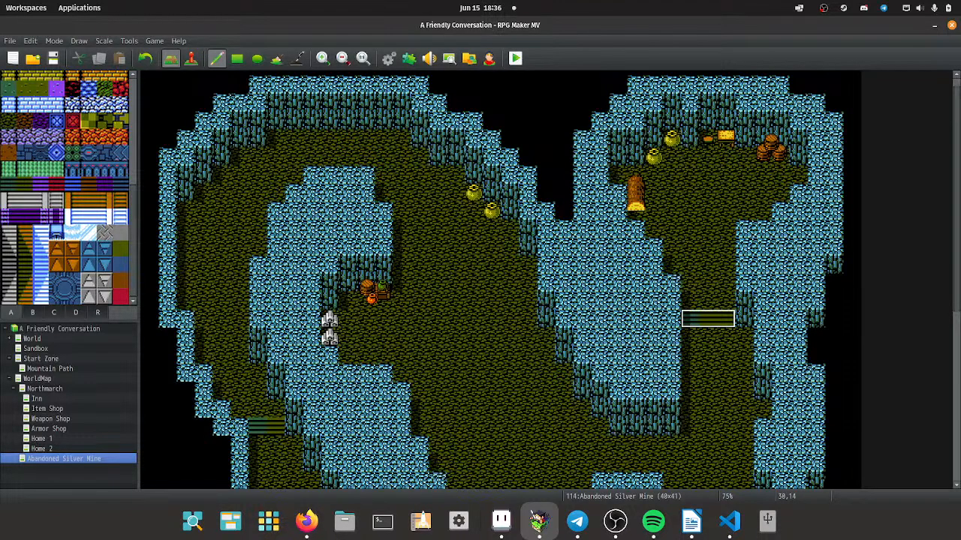
left_click(691, 301)
left_click_drag(725, 319, 689, 318)
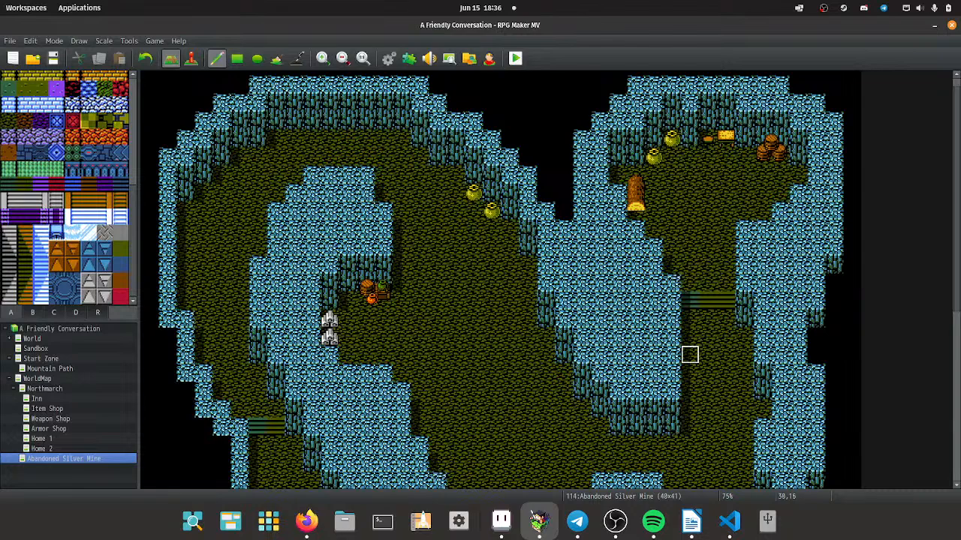
Paint black-speckled ground patches from the A tiles on the floor of the northwestern passage, along its north and west stretches.
scroll(64, 187, "up", 6)
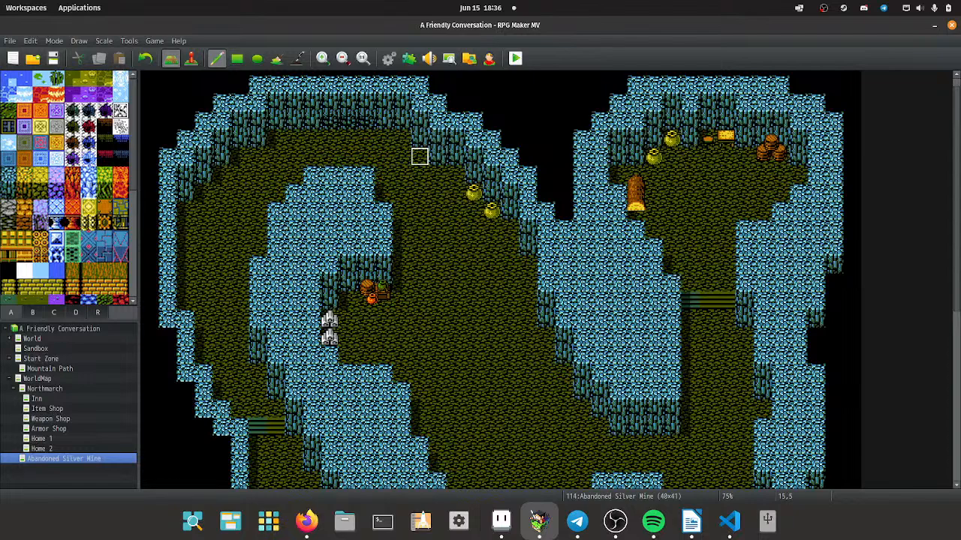
mouse_move(275, 139)
left_mouse_down()
mouse_move(293, 155)
mouse_move(293, 138)
mouse_move(275, 157)
left_mouse_up()
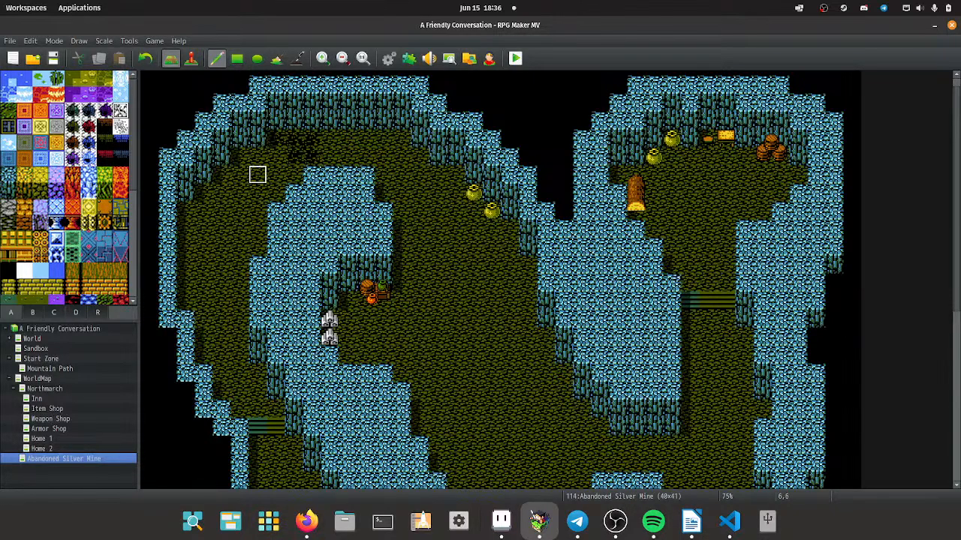
mouse_move(221, 264)
left_mouse_down()
mouse_move(220, 228)
mouse_move(203, 281)
mouse_move(203, 228)
left_mouse_up()
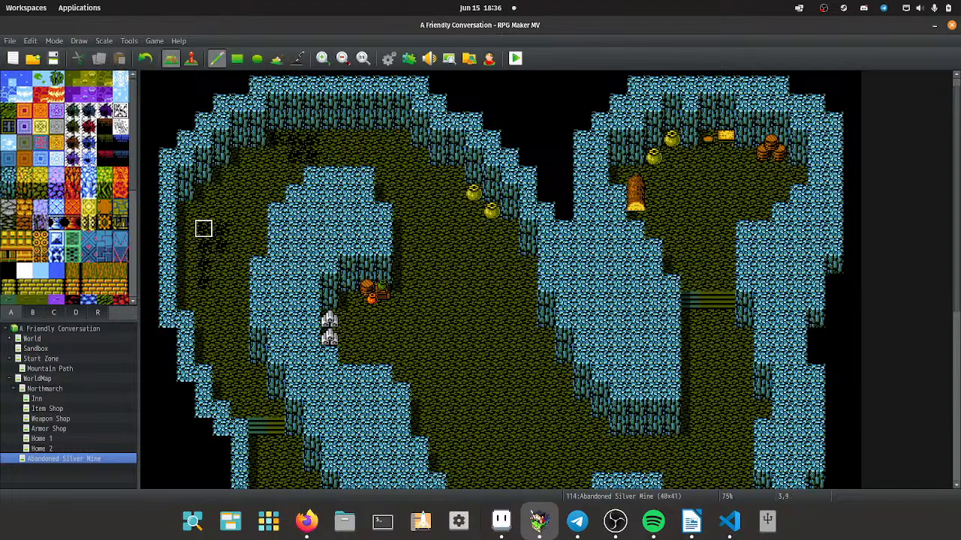
left_click(221, 210)
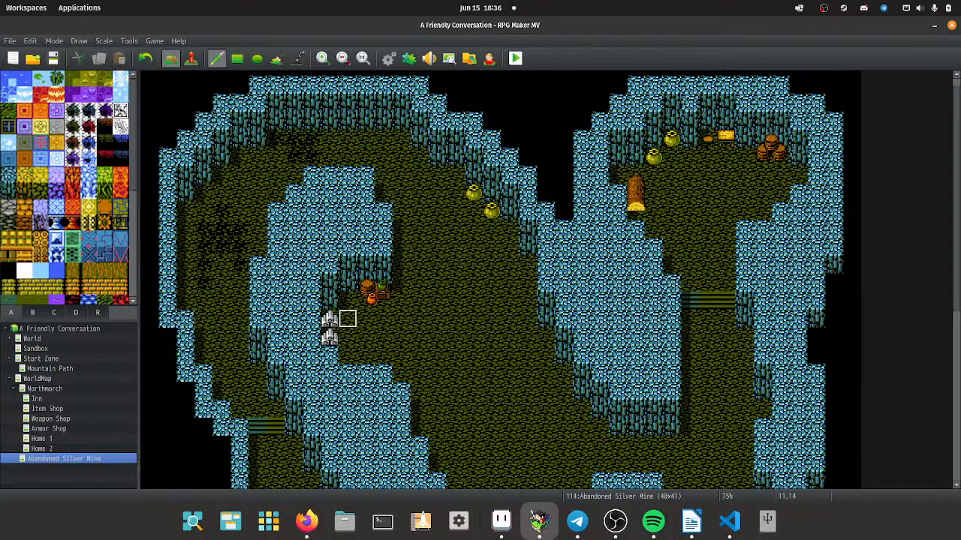
Paint more black-speckled ground patches in the central cavern, the lower western passage and the southeastern chamber.
scroll(510, 319, "down", 2)
mouse_move(456, 240)
left_mouse_down()
mouse_move(437, 292)
mouse_move(491, 257)
mouse_move(508, 293)
mouse_move(438, 238)
mouse_move(473, 221)
mouse_move(493, 242)
left_mouse_up()
scroll(492, 349, "down", 6)
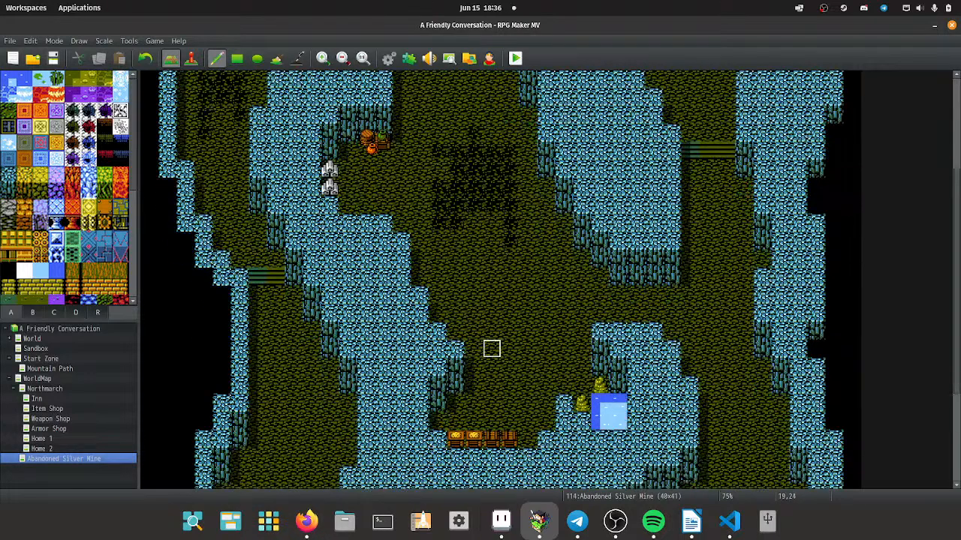
left_click_drag(312, 349, 294, 258)
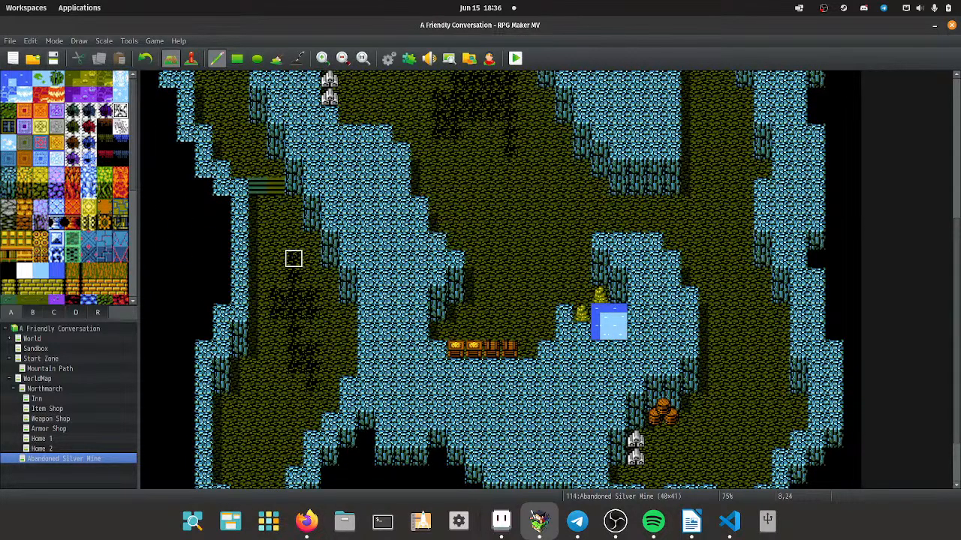
scroll(276, 379, "down", 2)
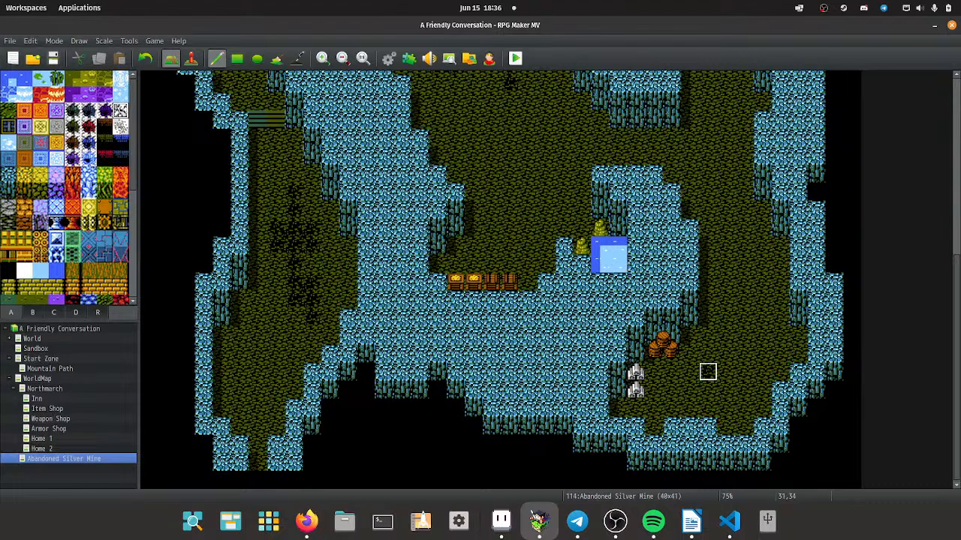
mouse_move(707, 369)
left_mouse_down()
mouse_move(761, 298)
mouse_move(743, 300)
mouse_move(743, 264)
left_mouse_up()
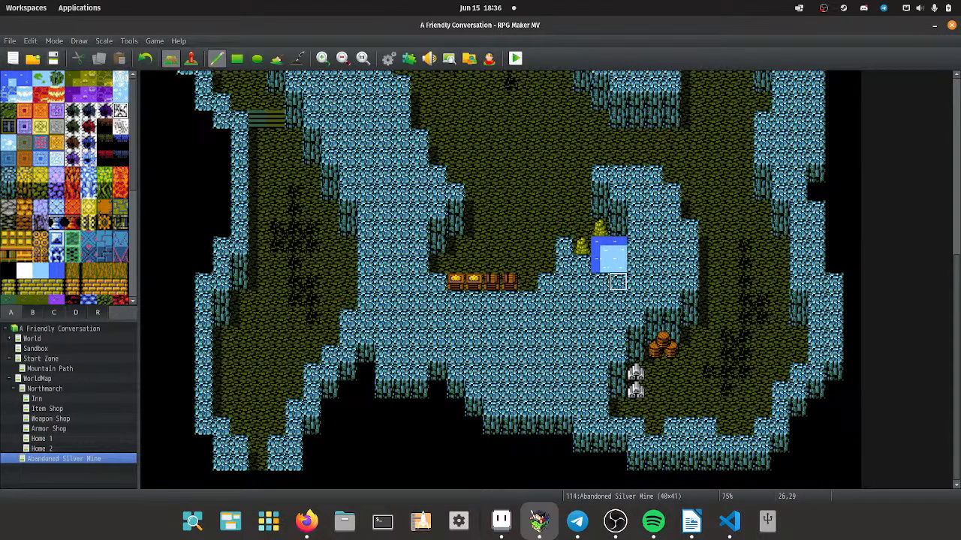
Examine the painted ground patches up close in the central cavern and along the western passage.
scroll(617, 282, "up", 3)
scroll(708, 232, "up", 2)
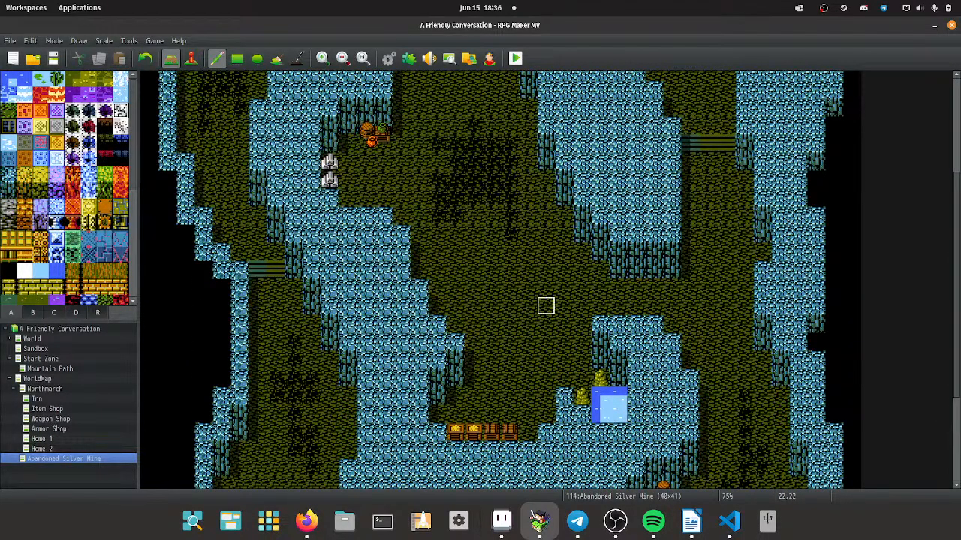
scroll(564, 305, "up", 4)
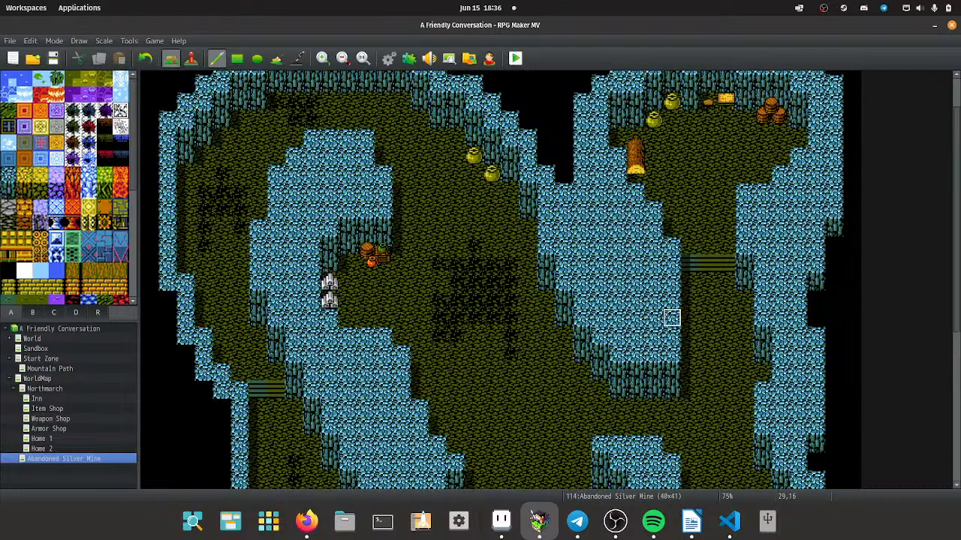
scroll(672, 318, "down", 3)
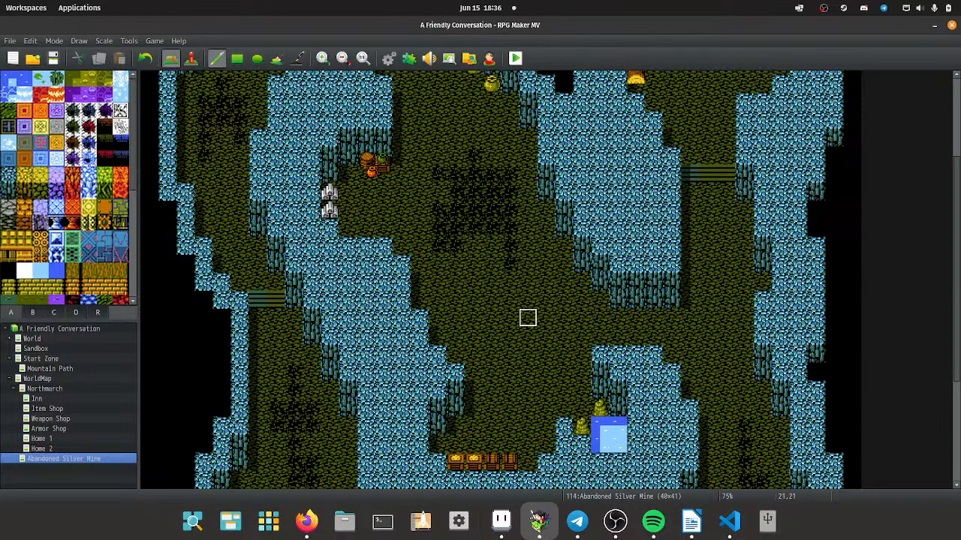
scroll(528, 317, "up", 5, "ctrl")
scroll(518, 230, "down", 1)
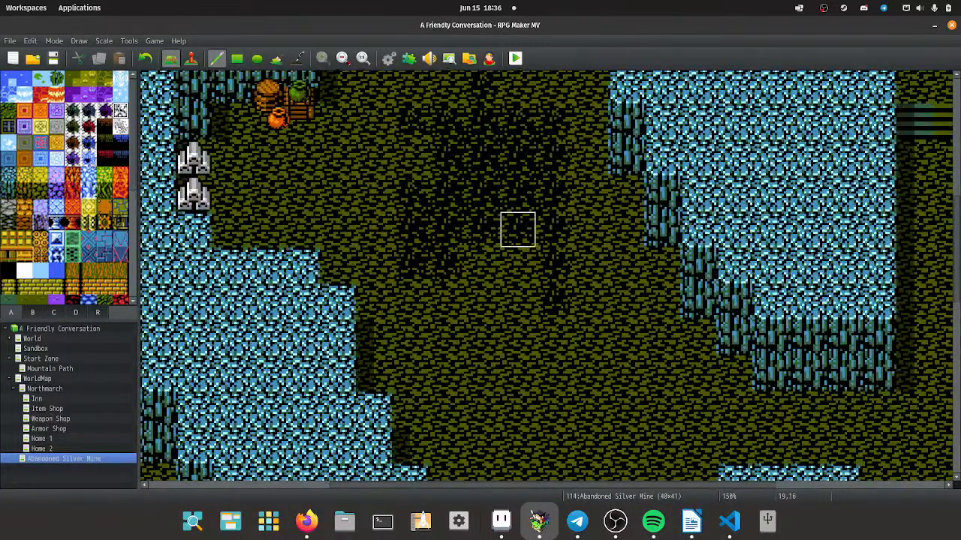
scroll(518, 229, "up", 2)
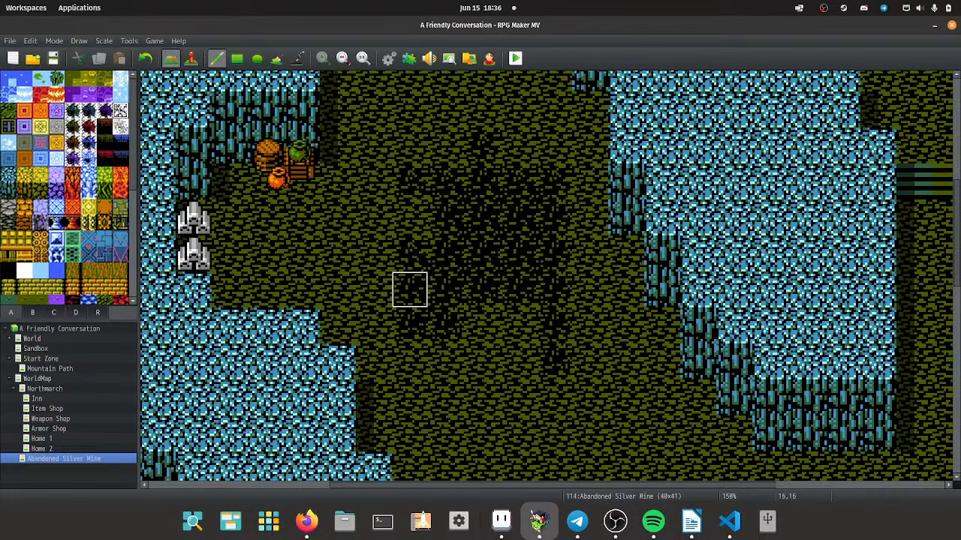
scroll(410, 290, "down", 5)
scroll(590, 242, "up", 3)
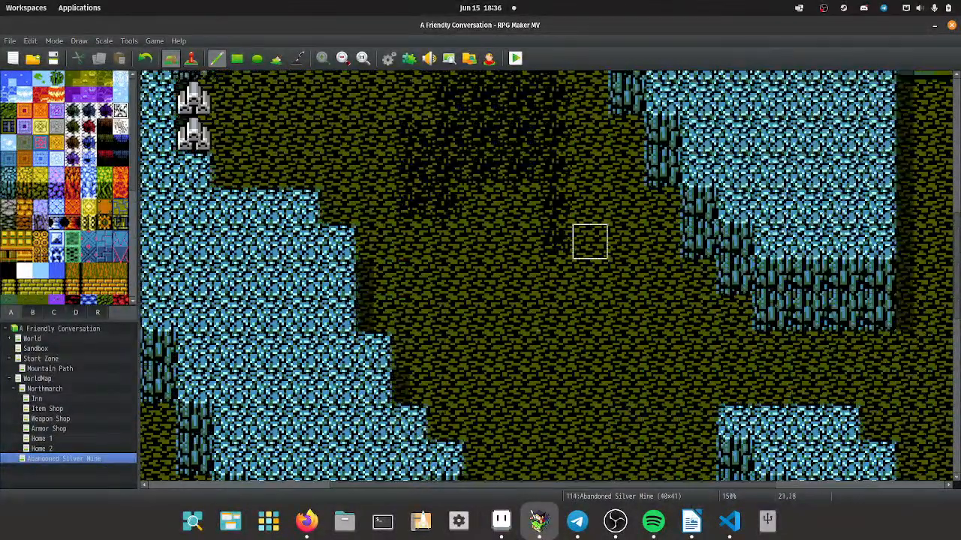
scroll(590, 248, "up", 10)
middle_click_drag(554, 256, 225, 338)
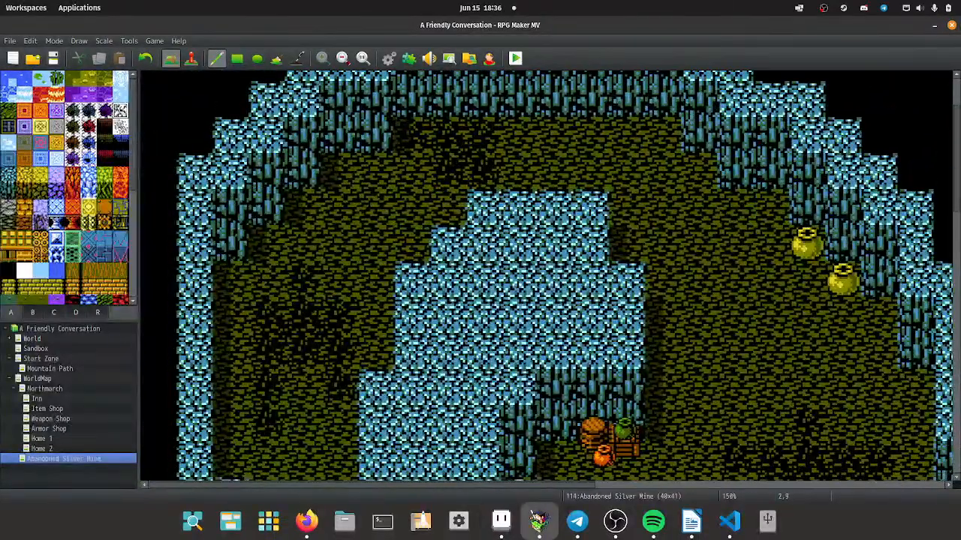
scroll(228, 281, "down", 10)
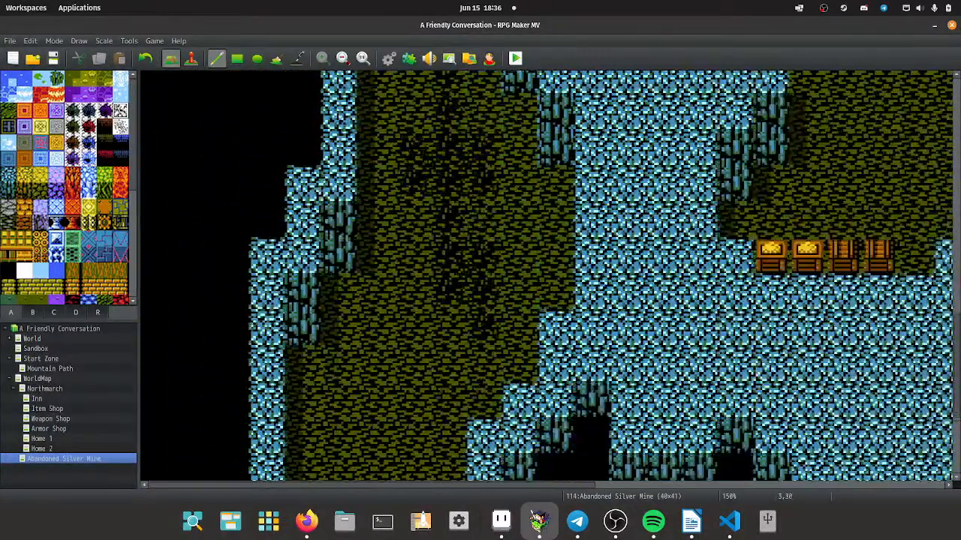
scroll(338, 214, "up", 2)
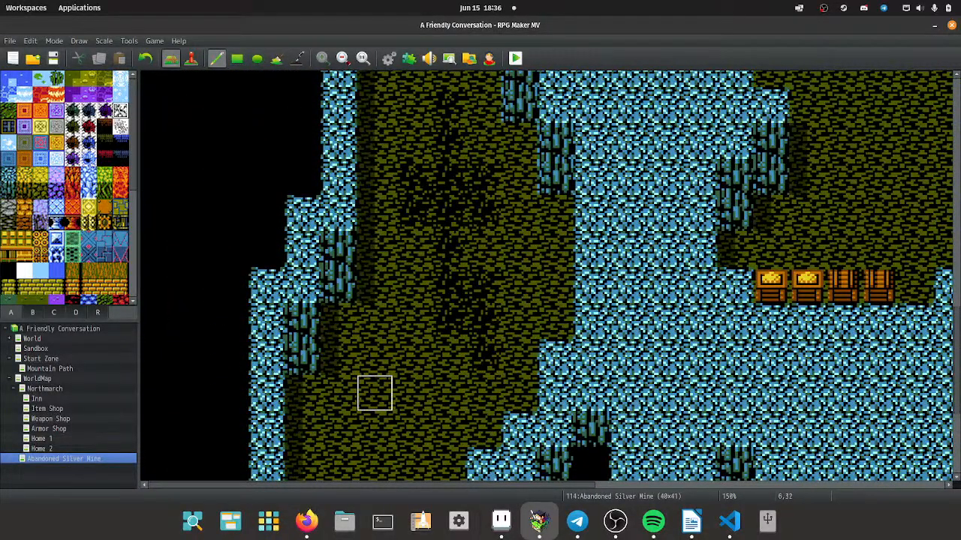
Place a wooden signpost from the B tiles against the eastern wall of the lower western passage.
scroll(68, 187, "down", 5)
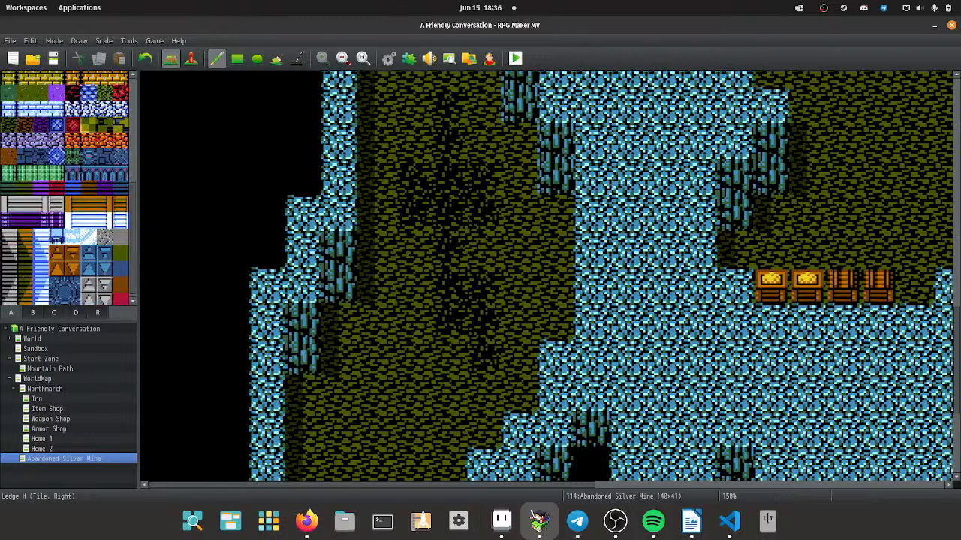
scroll(68, 188, "down", 5)
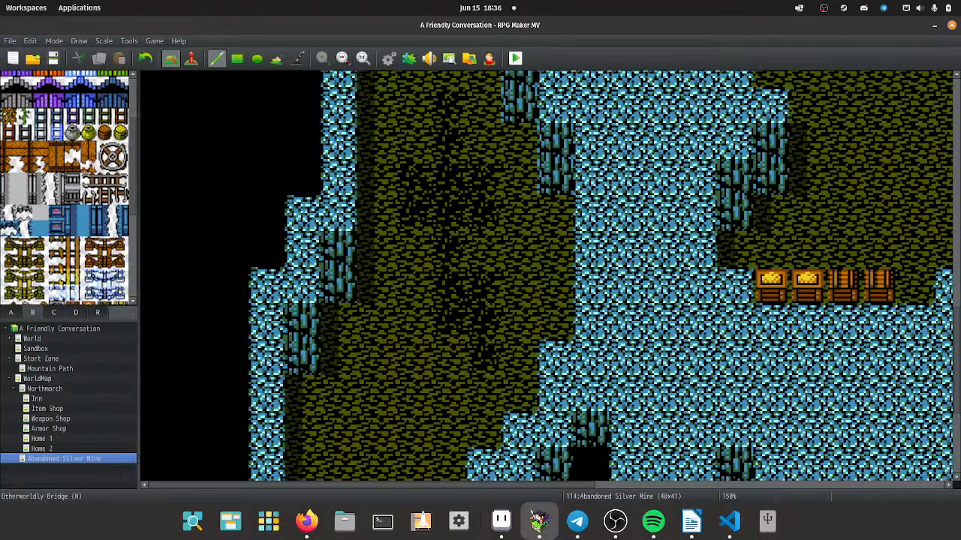
scroll(68, 188, "down", 5)
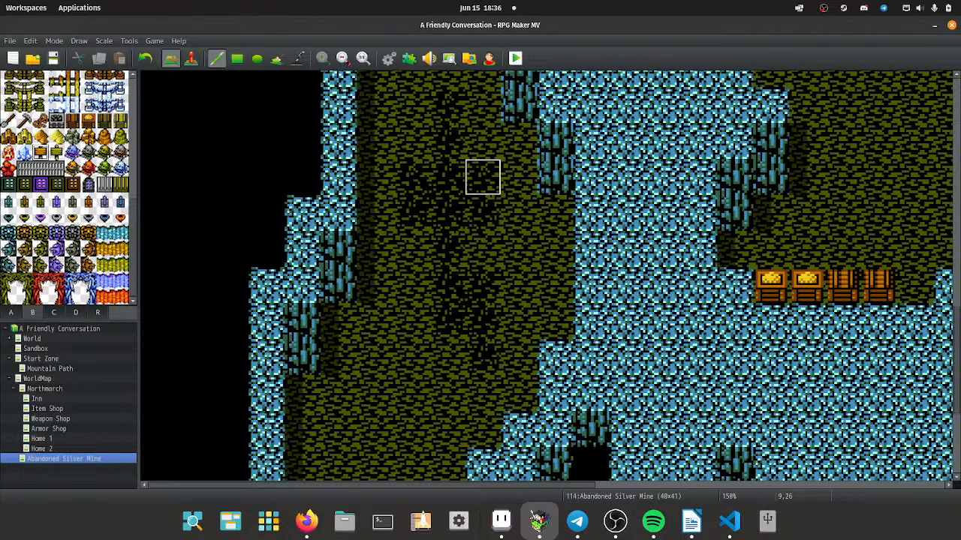
left_click(518, 141)
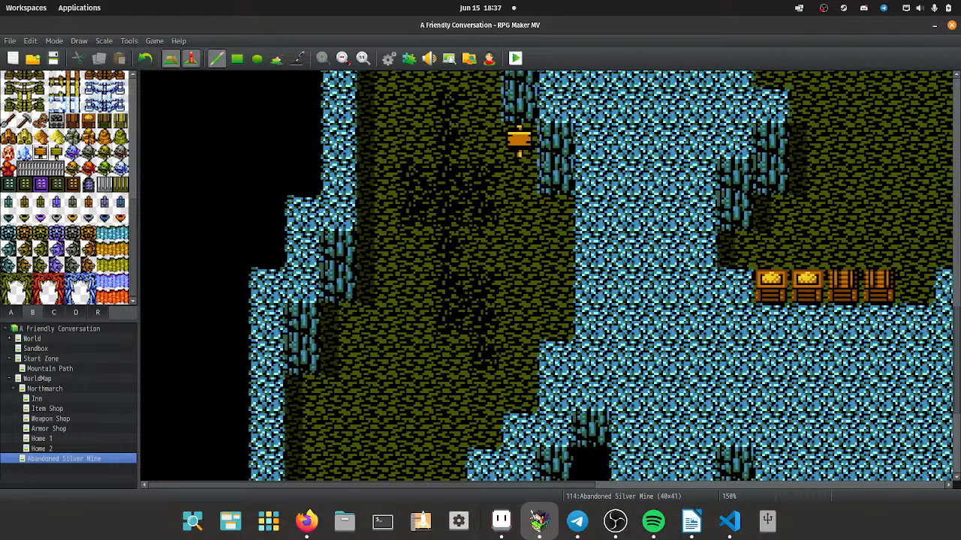
Create an event on the signpost that shows the text "Twin Snake Mining Company" with "Est. 2E210" on the second line.
left_click(191, 59)
double_click(518, 141)
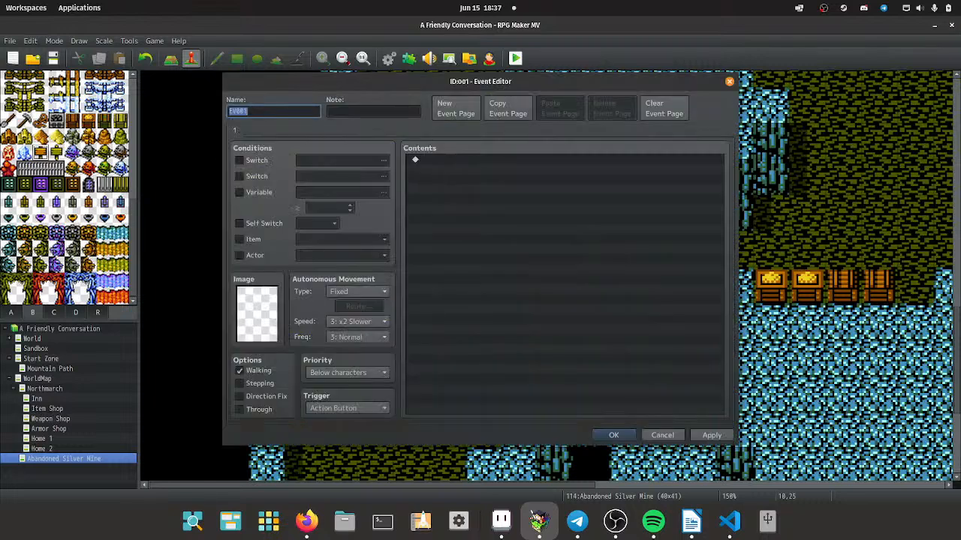
double_click(501, 159)
left_click(501, 163)
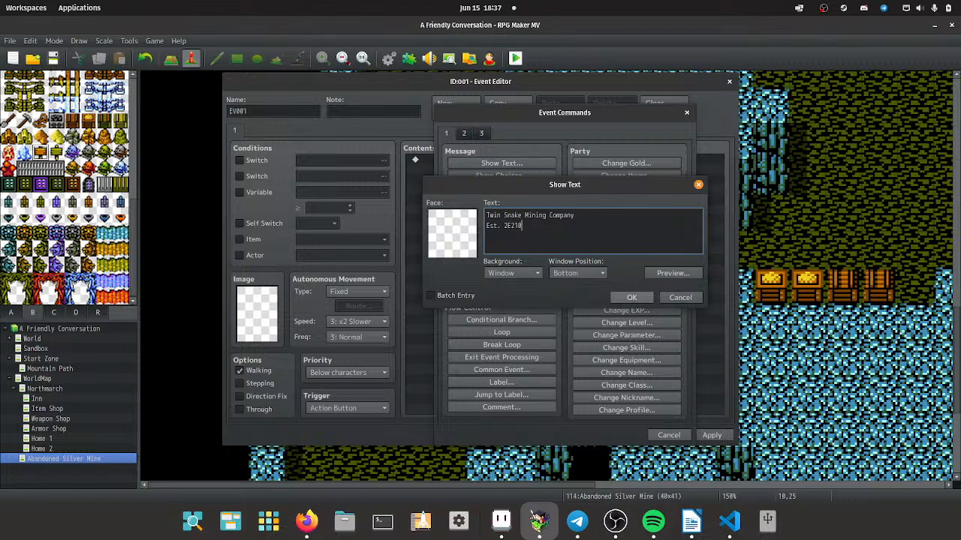
left_click(632, 298)
key("Return")
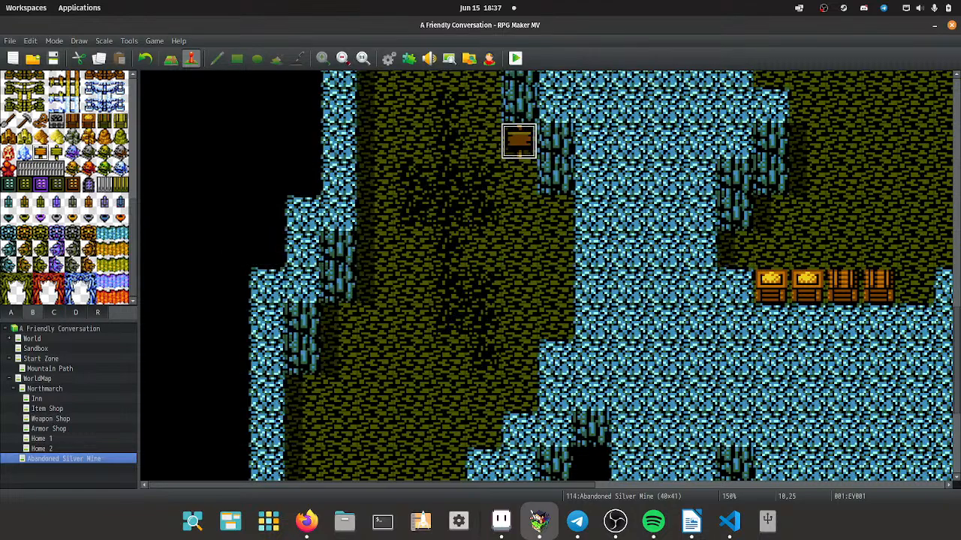
Reopen the signpost's event and adjust its Priority setting.
double_click(519, 140)
left_click(347, 373)
left_click(347, 397)
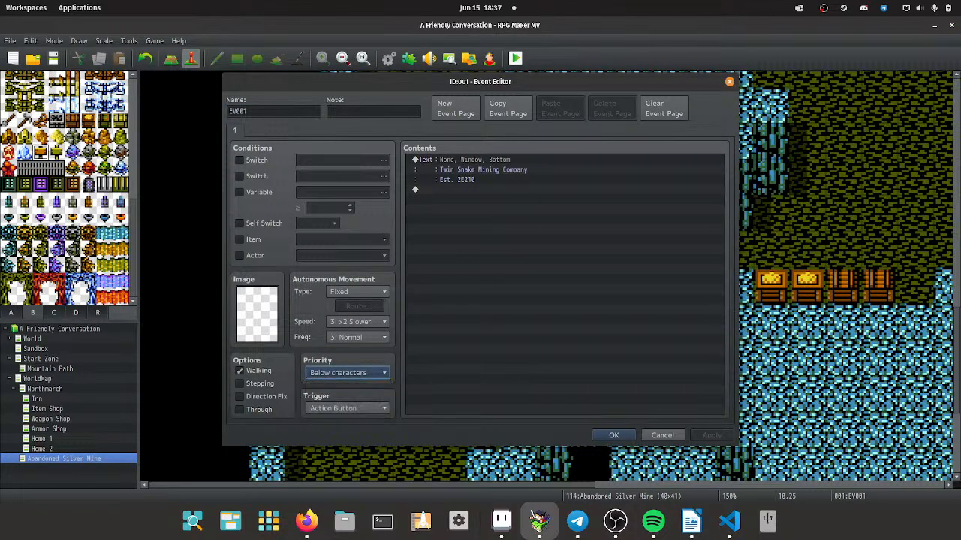
key("Return")
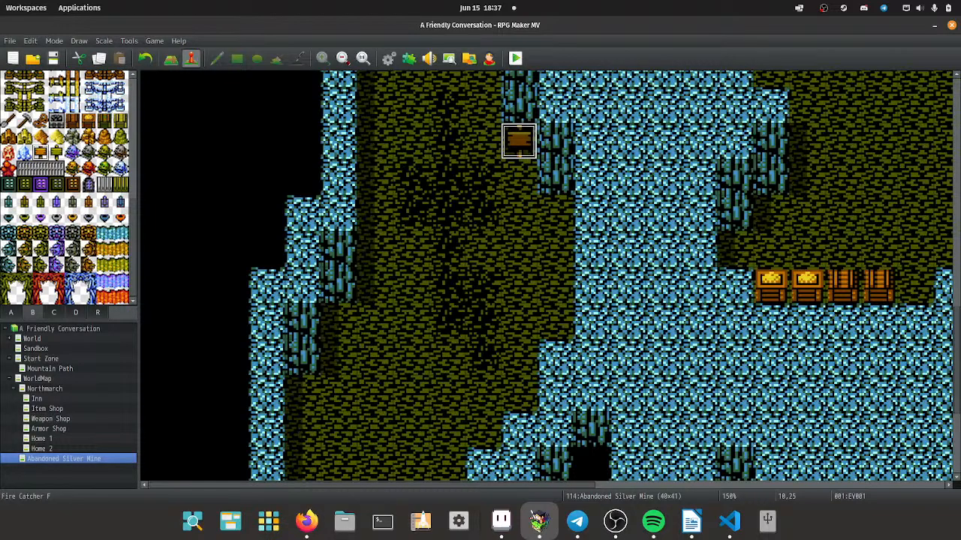
Place a pile of grey bones from the B tiles against the western wall of the lower western passage.
left_click(88, 152)
scroll(546, 275, "up", 1)
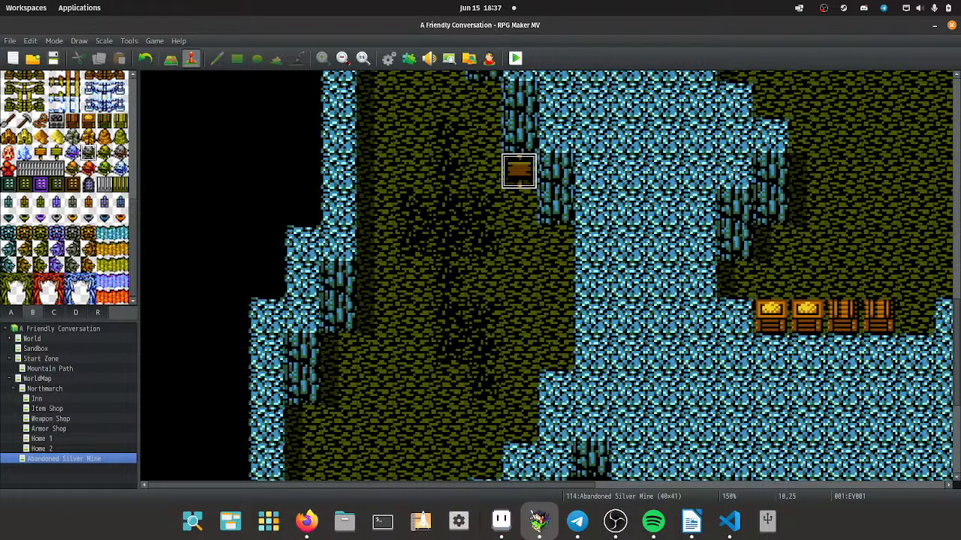
scroll(546, 276, "down", 2)
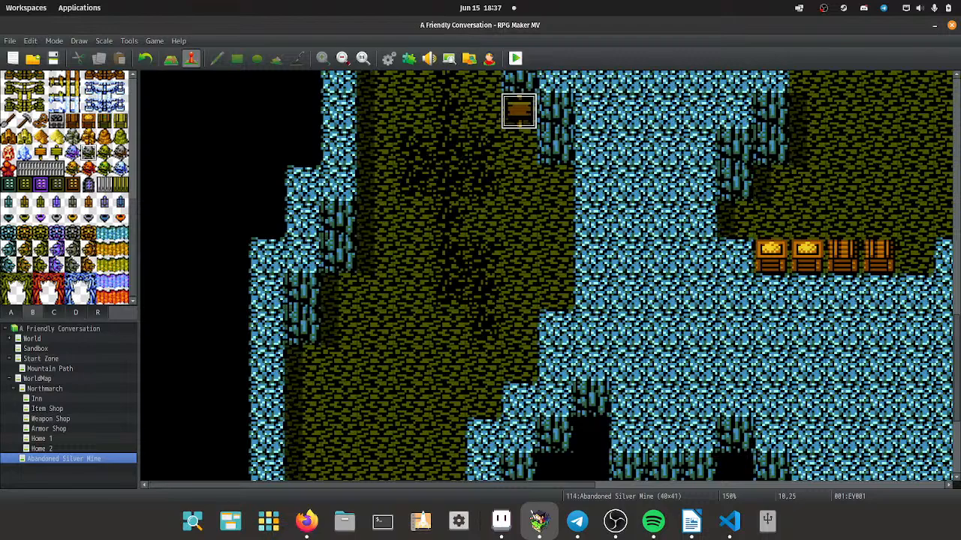
left_click(171, 58)
left_click(339, 291)
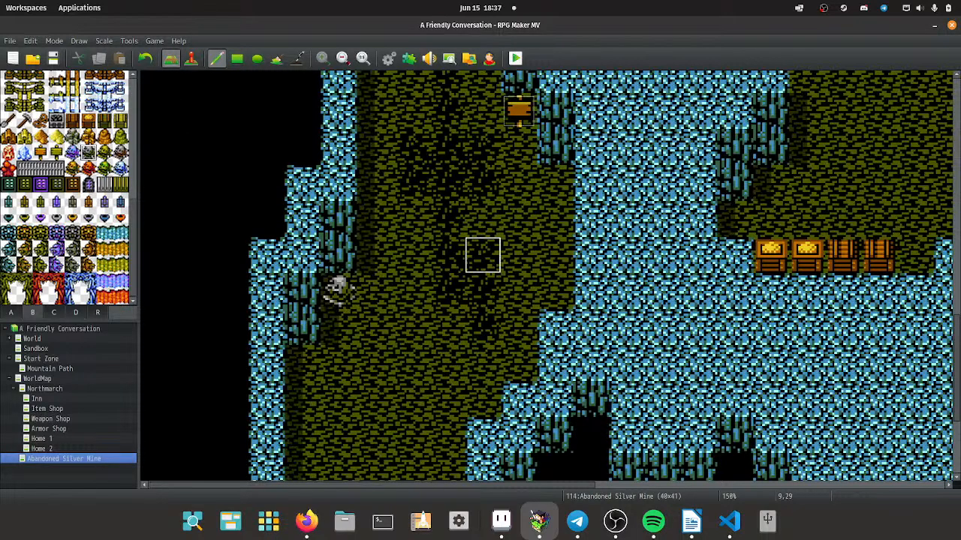
Place another pile of bones in the central cavern's northwest alcove, just west of the barrel and pots.
scroll(483, 254, "up", 6)
scroll(735, 249, "up", 11)
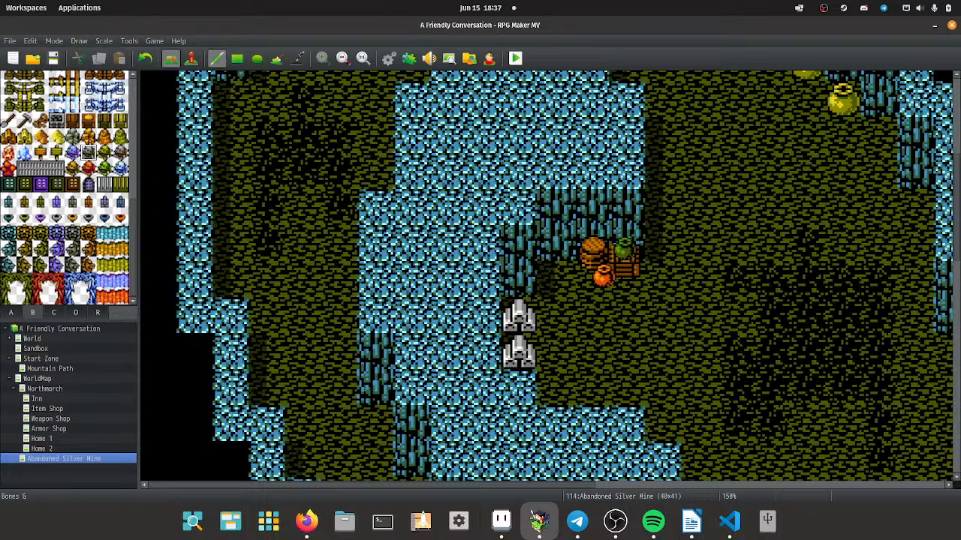
left_click(553, 279)
scroll(626, 348, "down", 3, "ctrl")
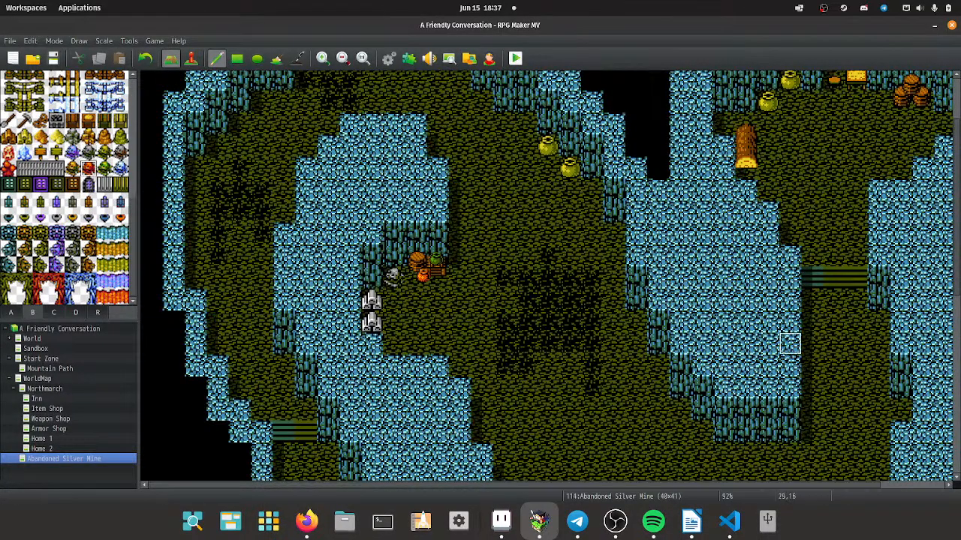
Place two red decorations diagonally along the eastern edge of the northeastern chamber, southeast of the barrels.
scroll(814, 275, "up", 3)
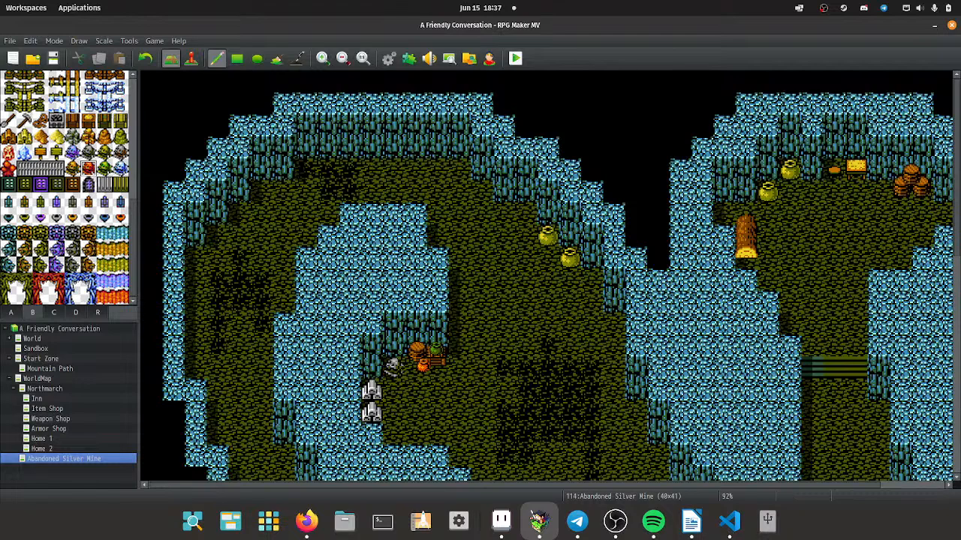
left_click(943, 213)
left_click(922, 236)
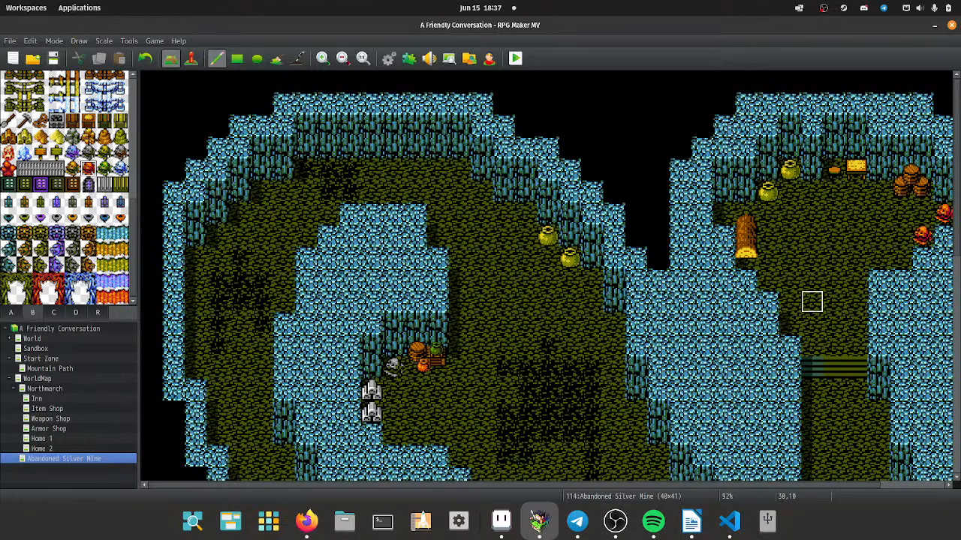
Try a blue patterned floor tile from the A tiles on the central cavern floor, and undo it.
scroll(65, 188, "up", 1)
left_click(10, 312)
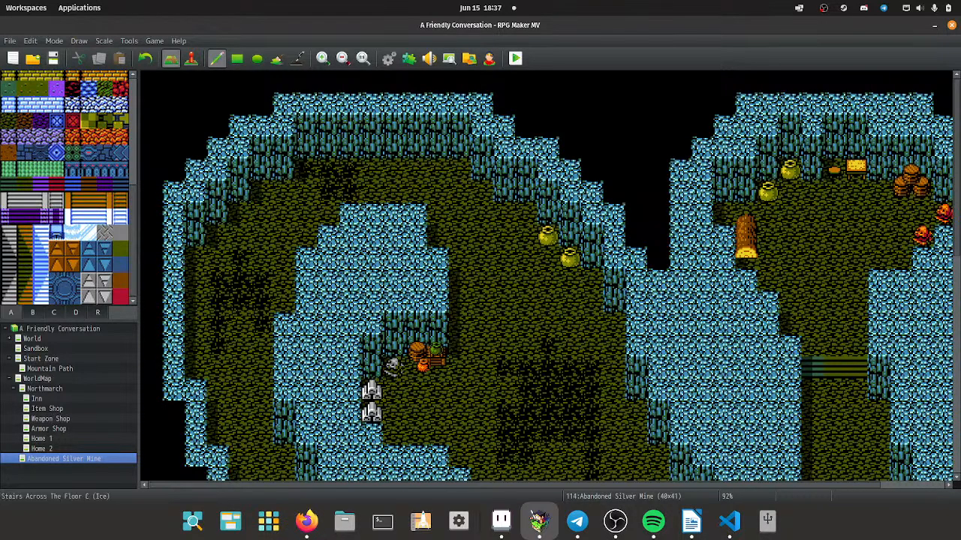
scroll(64, 188, "up", 1)
left_click(56, 242)
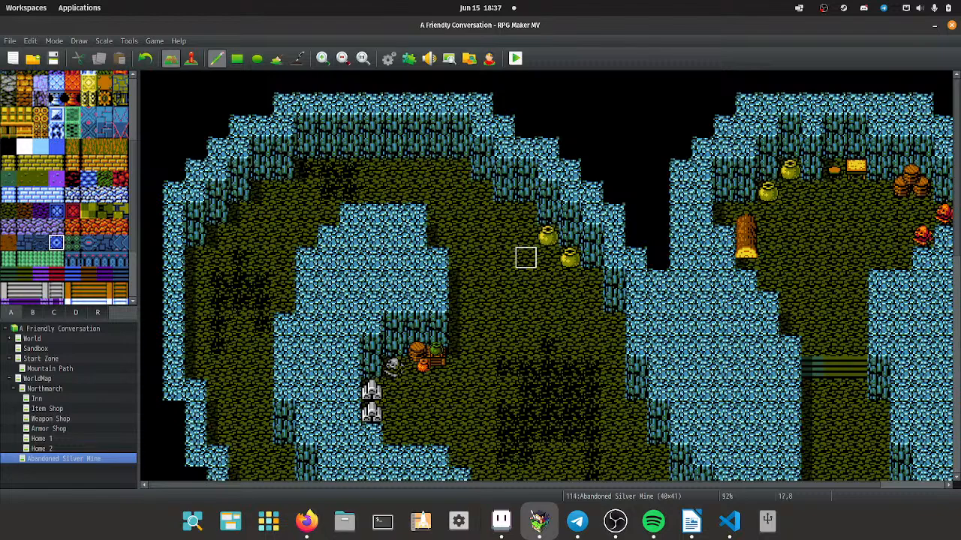
left_click_drag(504, 279, 503, 301)
key("ctrl+z")
scroll(57, 236, "up", 2)
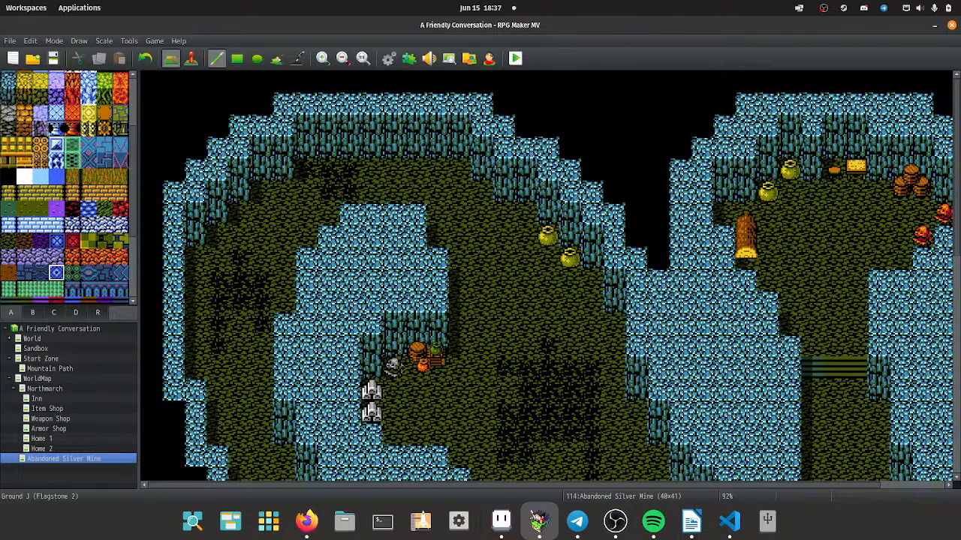
Try bordered carpet tiles on the central cavern floor west of the yellow pots, and restore the ground.
scroll(57, 237, "up", 2)
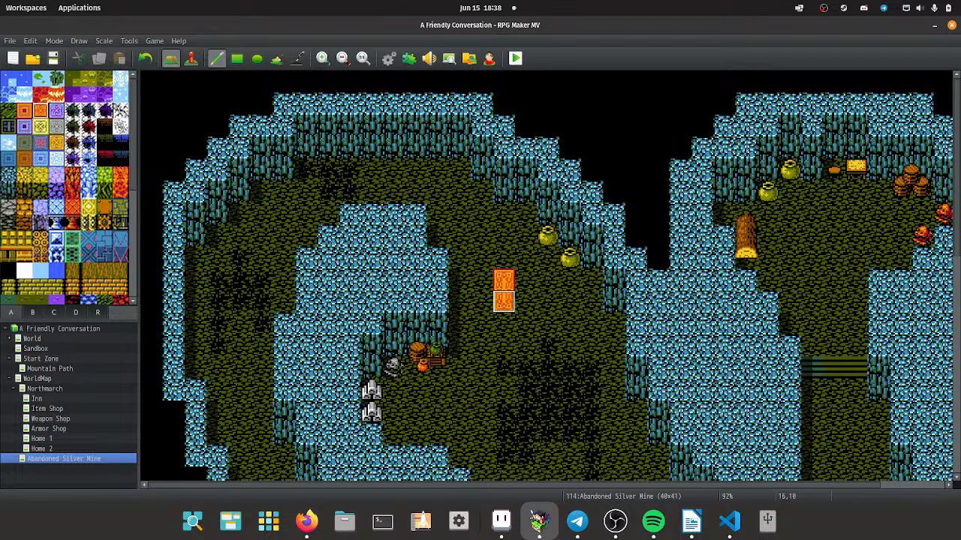
left_click(57, 143)
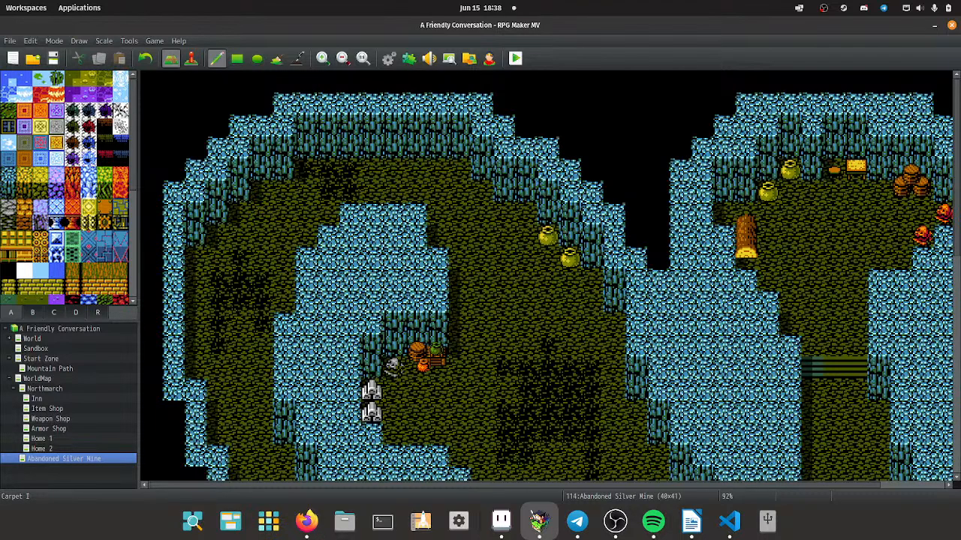
mouse_move(482, 258)
left_mouse_down()
mouse_move(504, 302)
mouse_move(503, 280)
left_mouse_up()
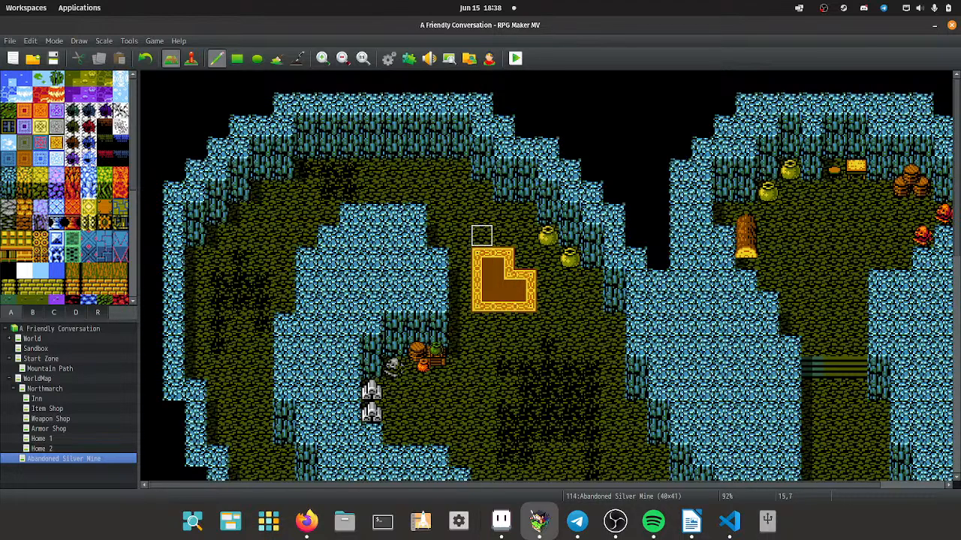
right_click(482, 236)
mouse_move(482, 257)
left_mouse_down()
mouse_move(482, 301)
mouse_move(504, 257)
left_mouse_up()
left_click(525, 302)
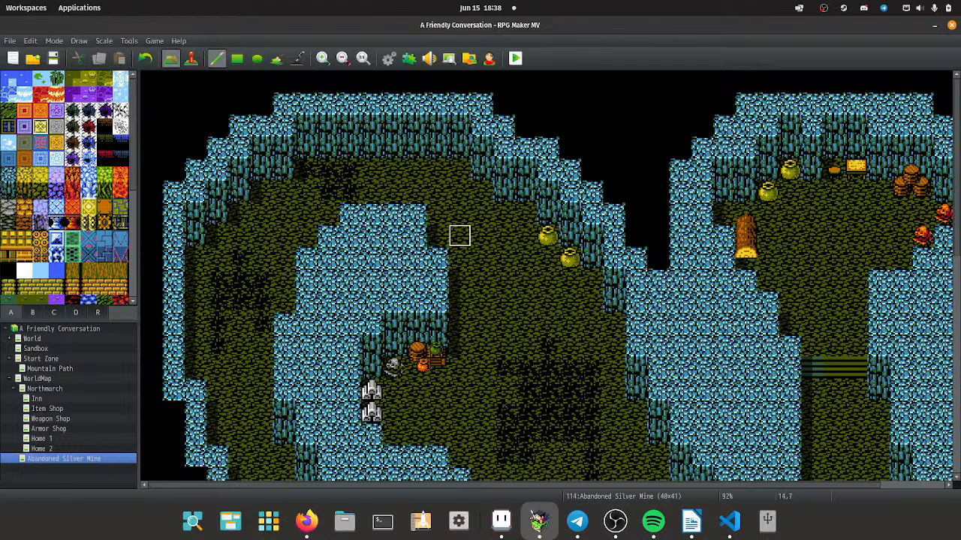
mouse_move(482, 236)
left_mouse_down()
mouse_move(482, 257)
mouse_move(503, 237)
mouse_move(481, 258)
left_mouse_up()
right_click(530, 279)
left_click(503, 258)
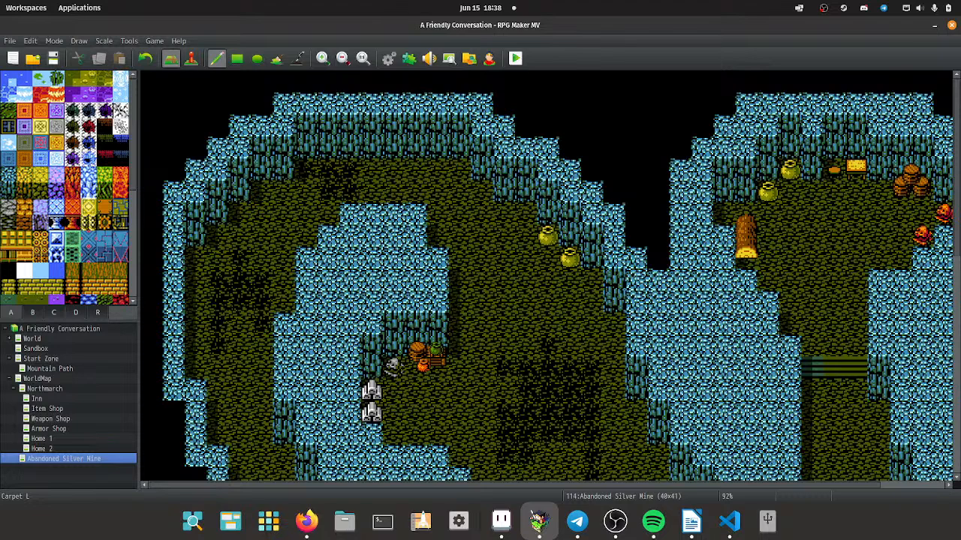
Lay a brown carpet three tiles wide and two tiles high in the middle of the northeastern chamber.
left_click(24, 159)
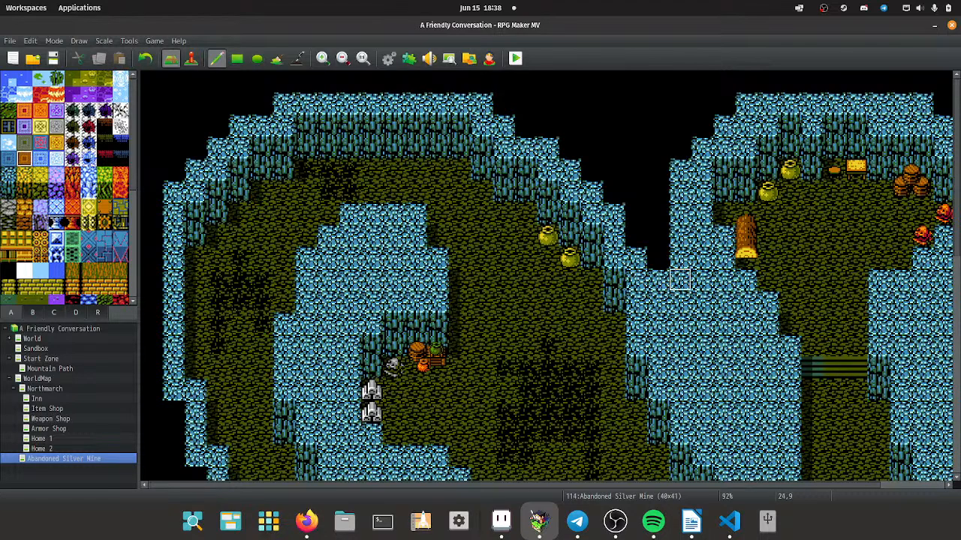
mouse_move(812, 214)
left_mouse_down()
mouse_move(834, 257)
mouse_move(856, 214)
mouse_move(834, 235)
left_mouse_up()
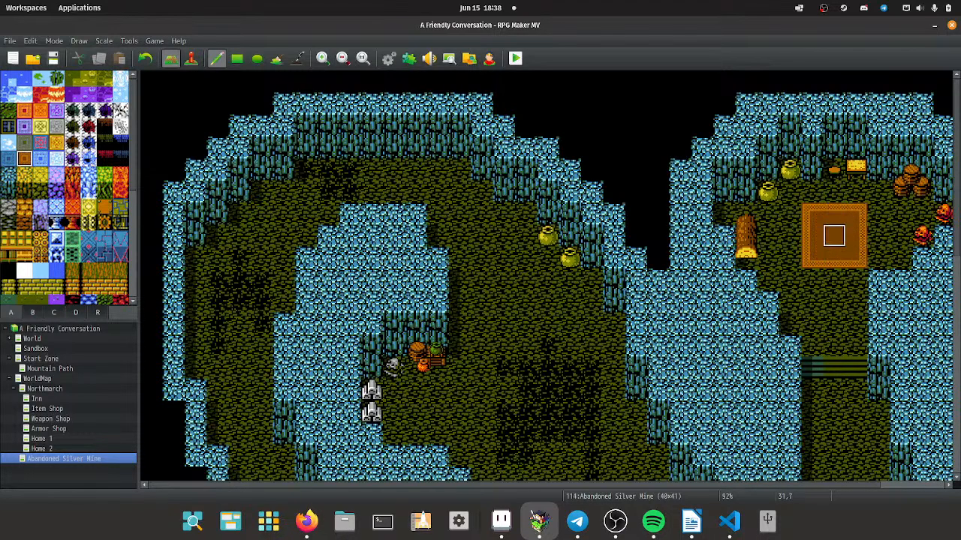
right_click(878, 257)
left_click(856, 258)
left_click(834, 258)
left_click(812, 257)
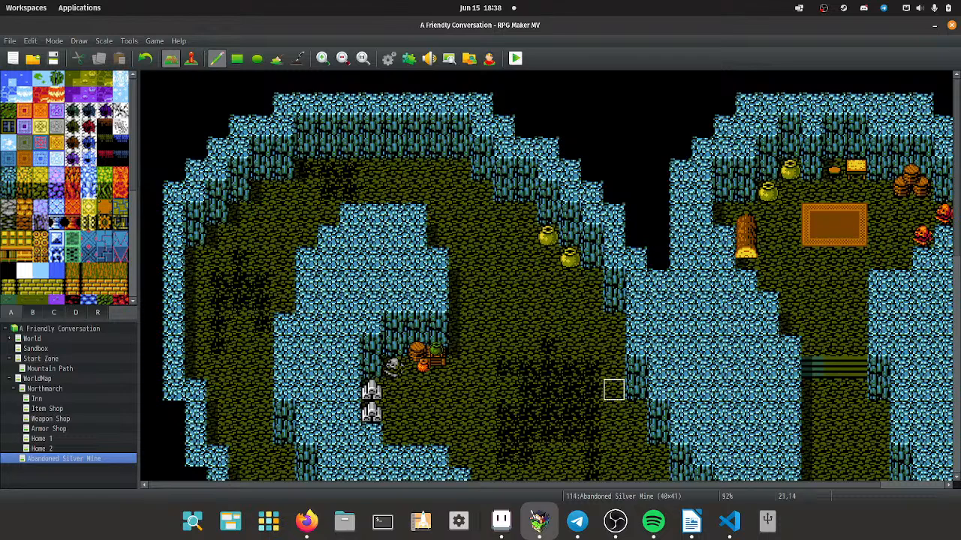
Paint an irregular black pit along the western wall of the lower western passage, just south of the bones.
scroll(68, 188, "down", 2)
scroll(68, 187, "down", 3)
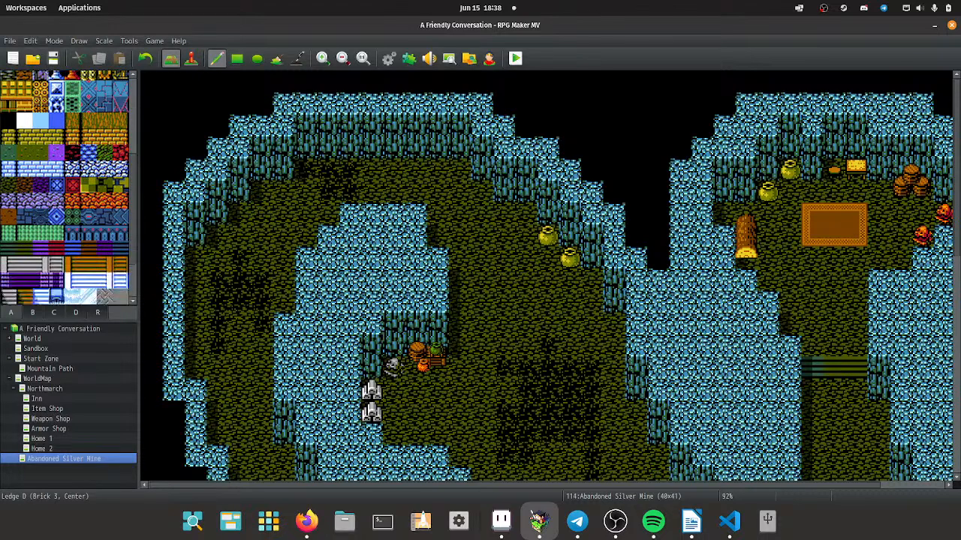
scroll(67, 188, "up", 3)
scroll(68, 188, "up", 3)
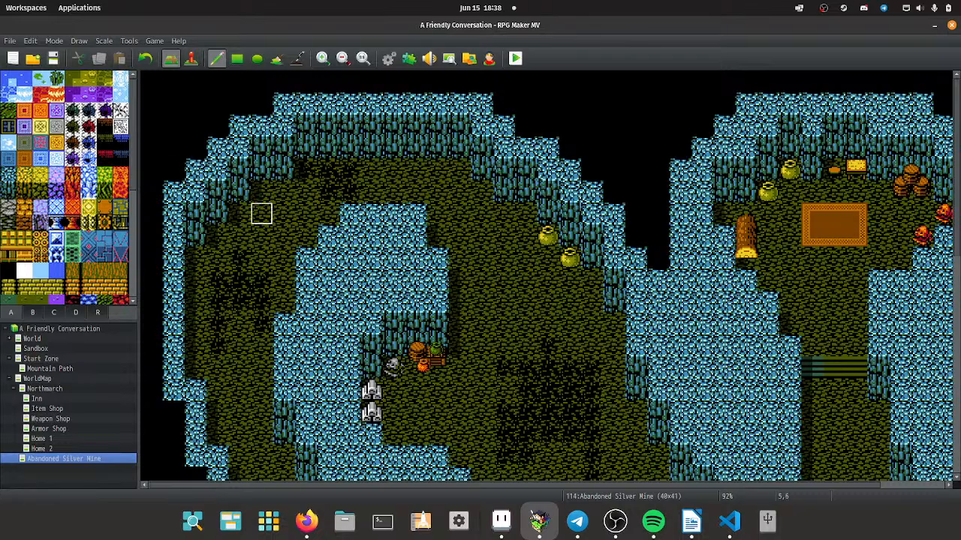
scroll(548, 324, "down", 10)
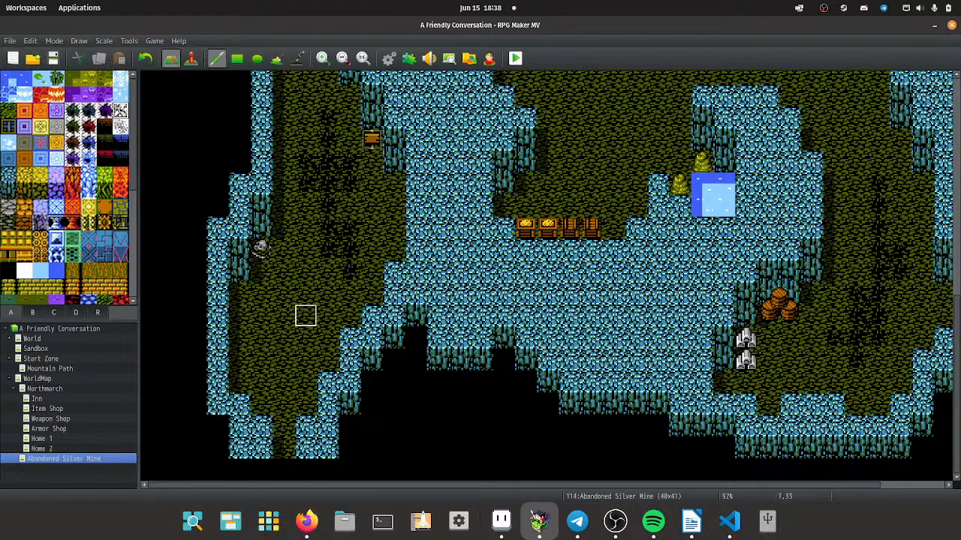
mouse_move(306, 315)
left_mouse_down()
mouse_move(306, 337)
mouse_move(307, 294)
left_mouse_up()
key("ctrl+z")
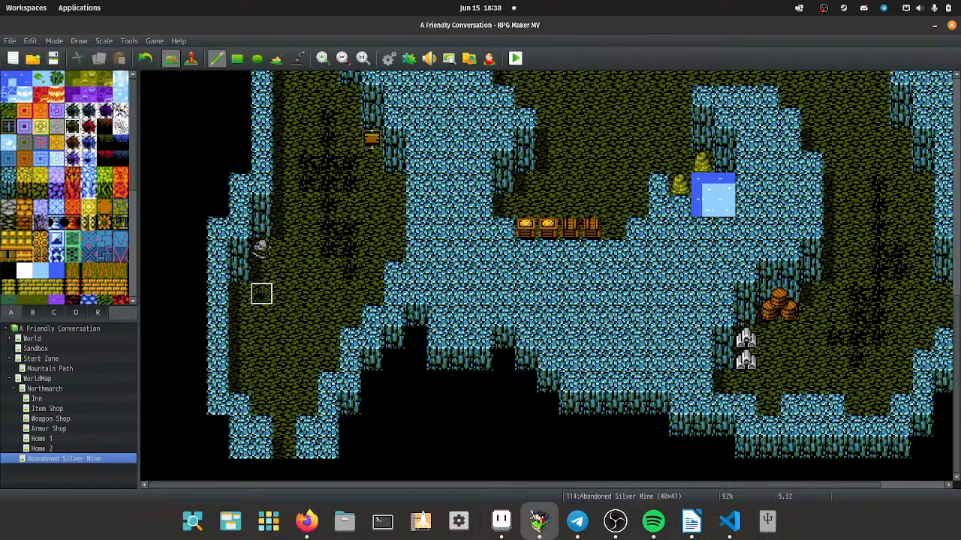
mouse_move(262, 292)
left_mouse_down()
mouse_move(239, 294)
mouse_move(239, 359)
left_mouse_up()
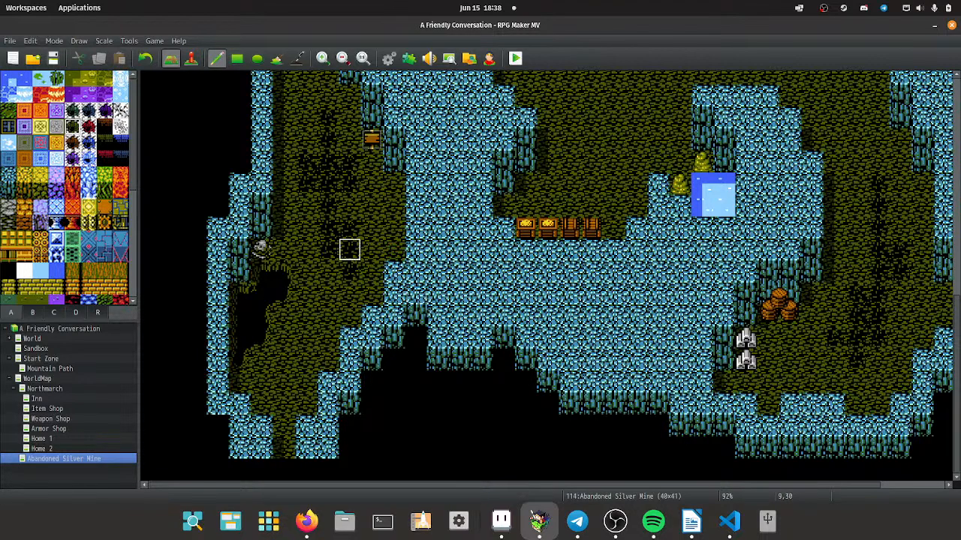
Paint a roughly square black pit in the central cavern's northwest alcove, just south of the barrel and pots.
scroll(679, 305, "up", 5)
scroll(679, 305, "up", 3)
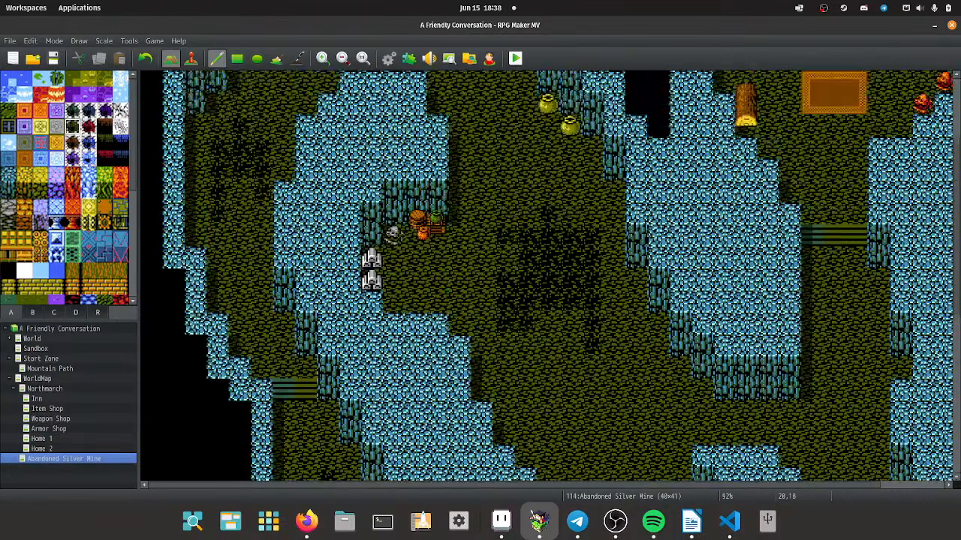
scroll(593, 306, "down", 6)
scroll(713, 285, "down", 2)
scroll(701, 281, "up", 10)
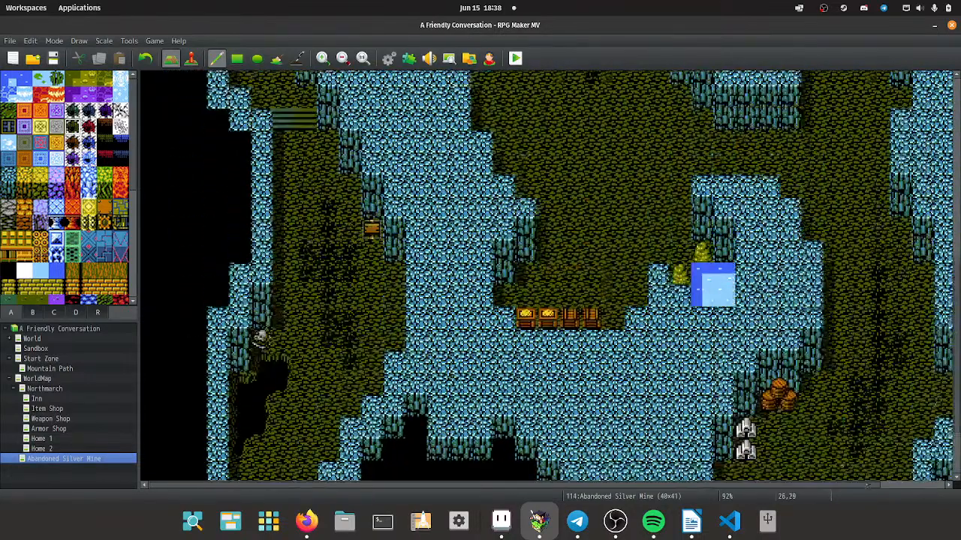
scroll(525, 232, "up", 2)
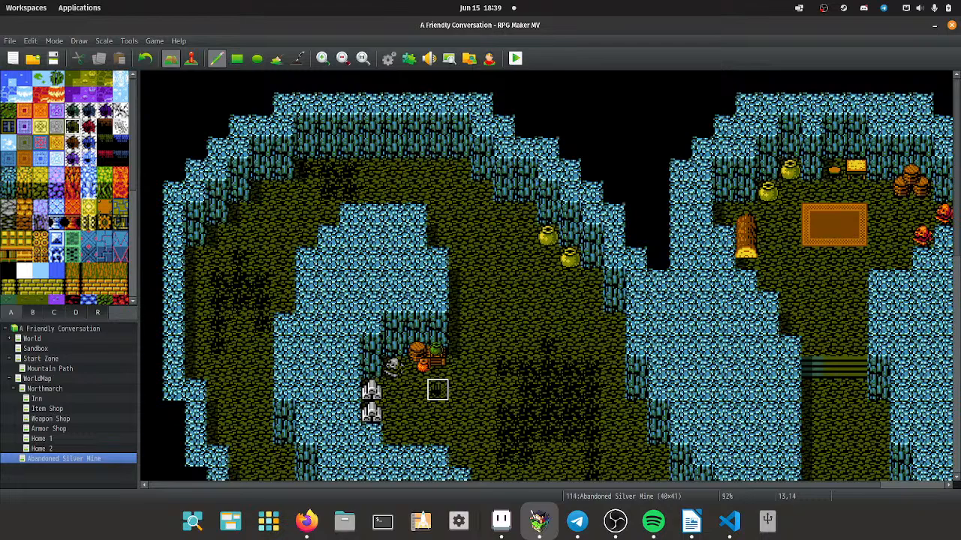
mouse_move(438, 390)
left_mouse_down()
mouse_move(415, 411)
mouse_move(393, 410)
mouse_move(415, 434)
left_mouse_up()
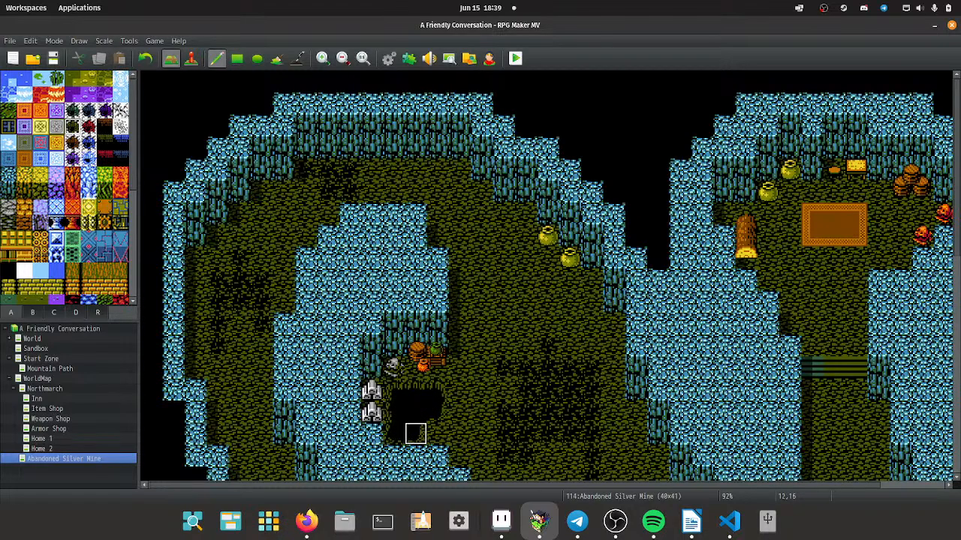
Paint a small black pit against the eastern wall of the southeastern passage, across from the stacked barrels.
scroll(548, 395, "down", 2)
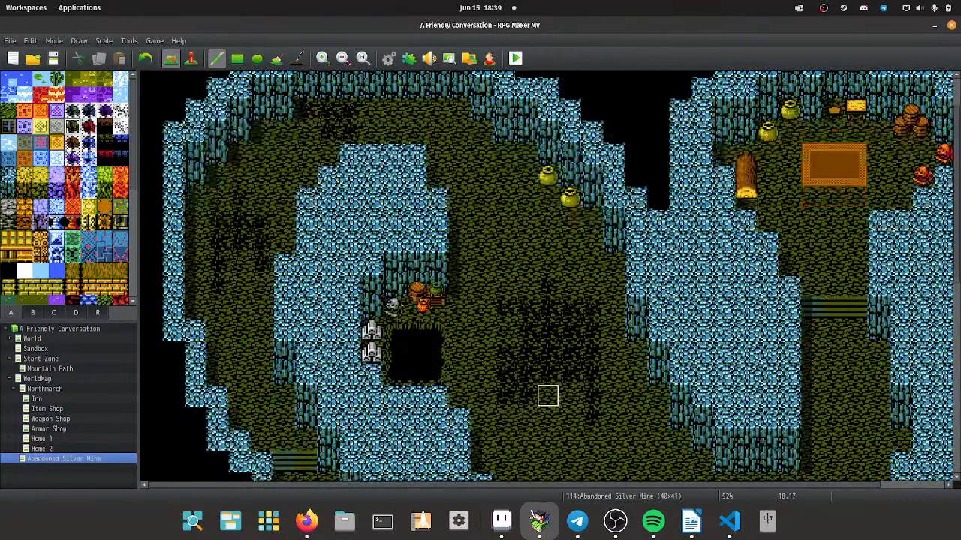
scroll(844, 349, "down", 3)
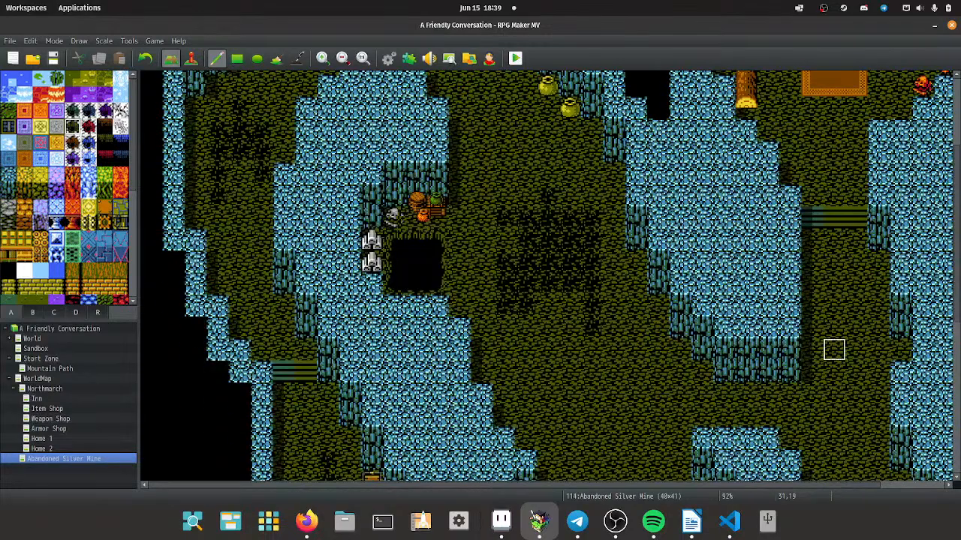
scroll(834, 350, "down", 15)
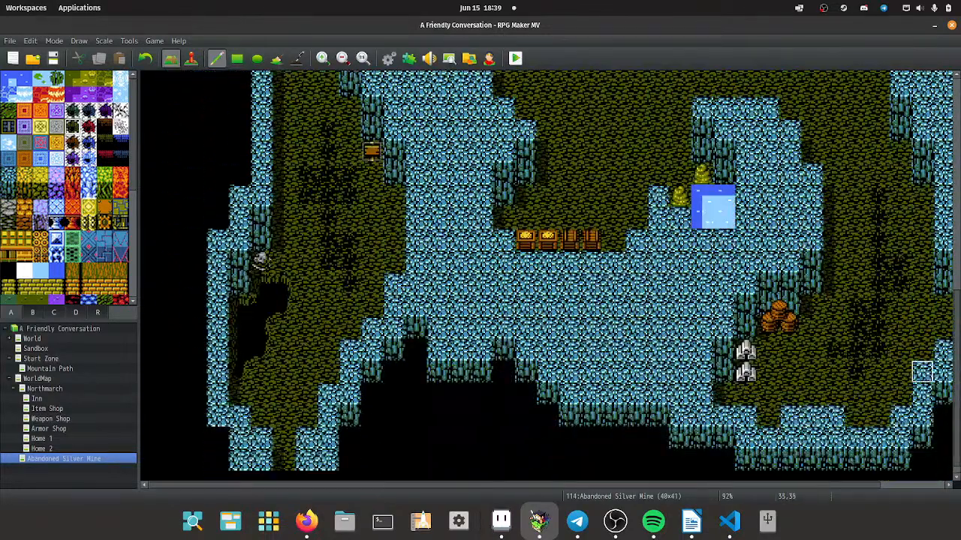
scroll(901, 352, "right", 2)
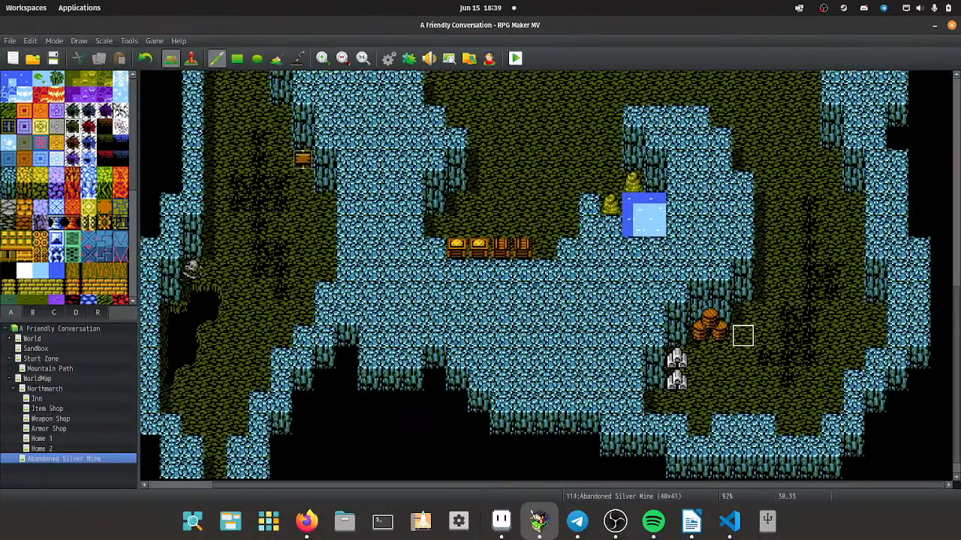
mouse_move(875, 314)
left_mouse_down()
mouse_move(853, 336)
mouse_move(852, 357)
mouse_move(853, 293)
left_mouse_up()
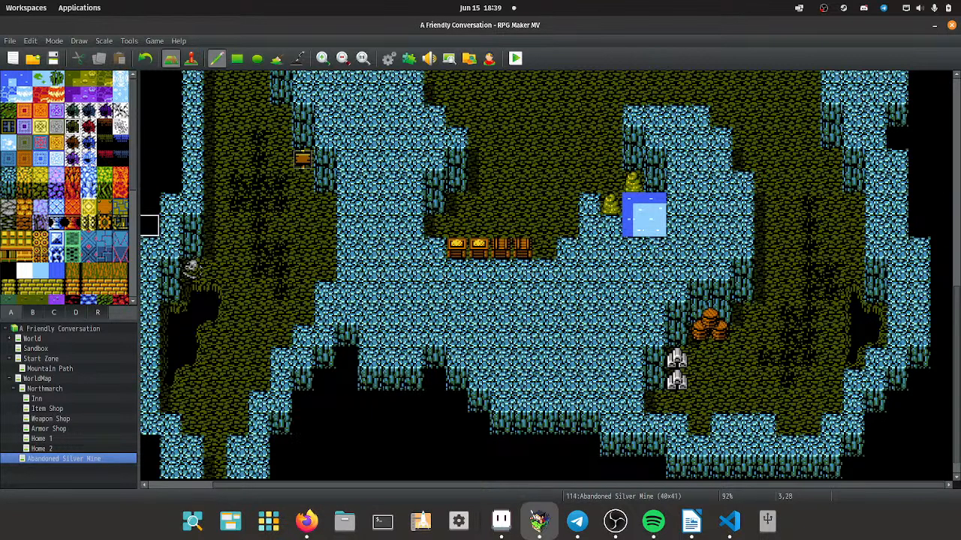
Add a Slime *2 encounter with weight 5 over the entire map in the Abandoned Silver Mine's map properties.
scroll(324, 204, "down", 4, "ctrl")
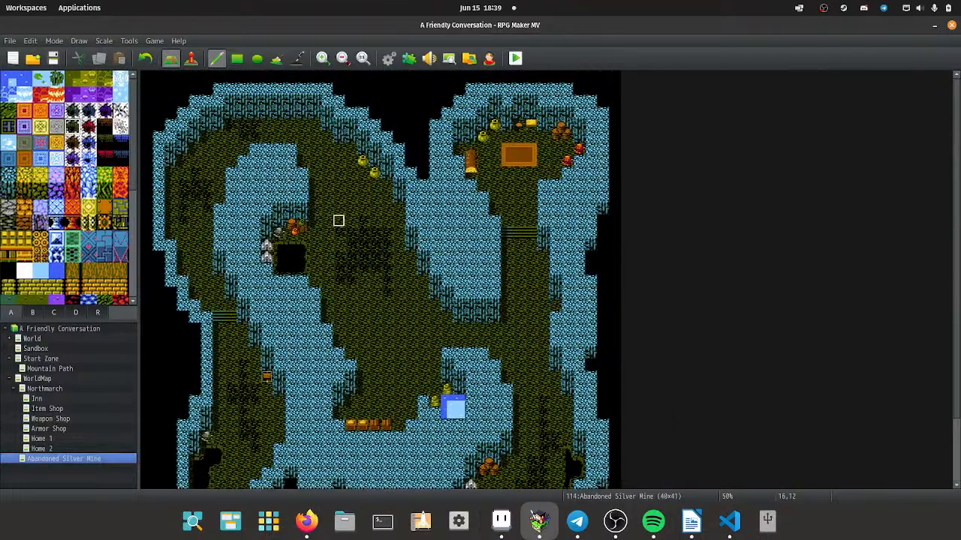
scroll(338, 220, "down", 2)
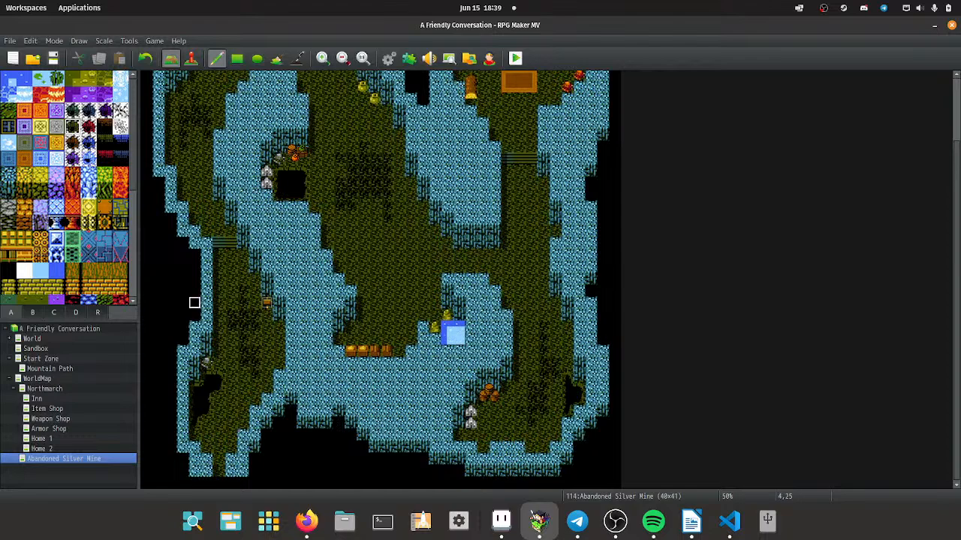
scroll(291, 286, "up", 2)
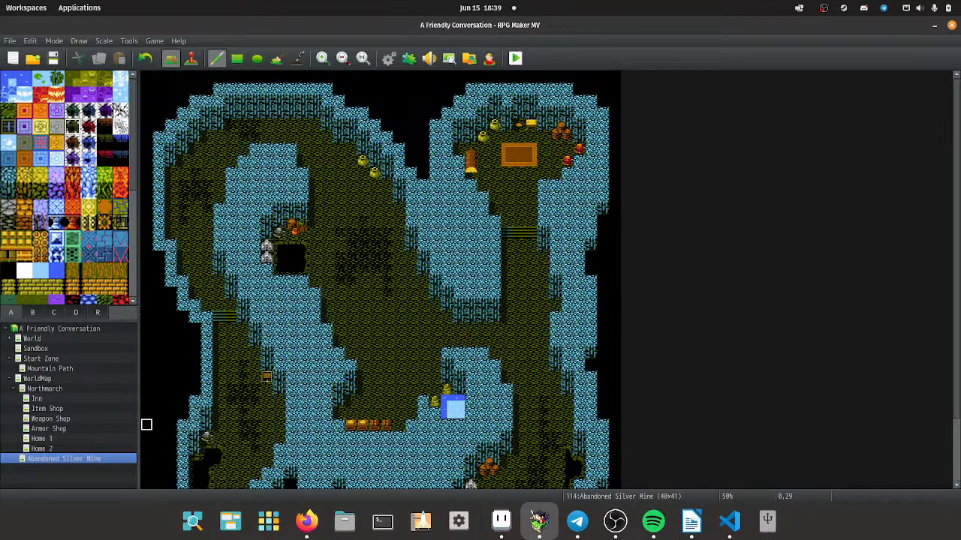
scroll(158, 413, "down", 2)
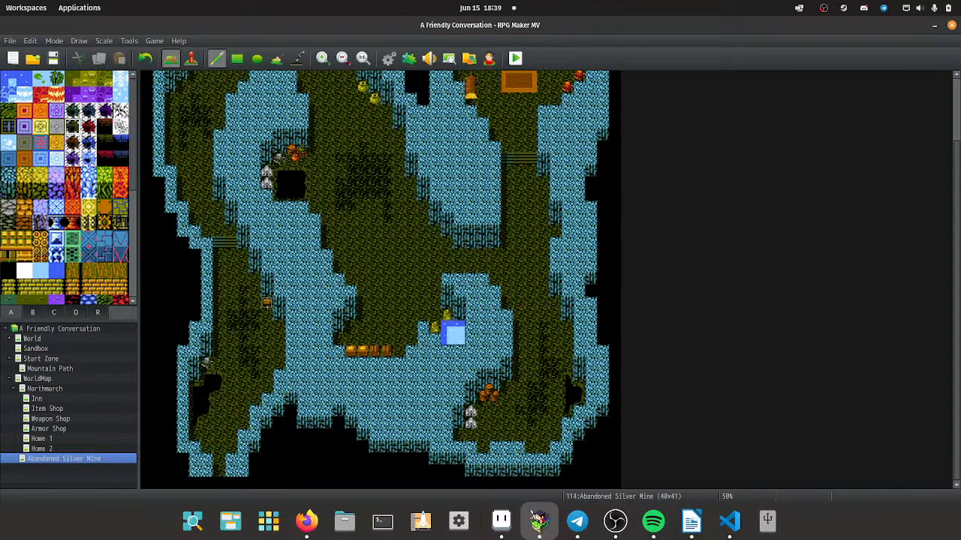
double_click(64, 459)
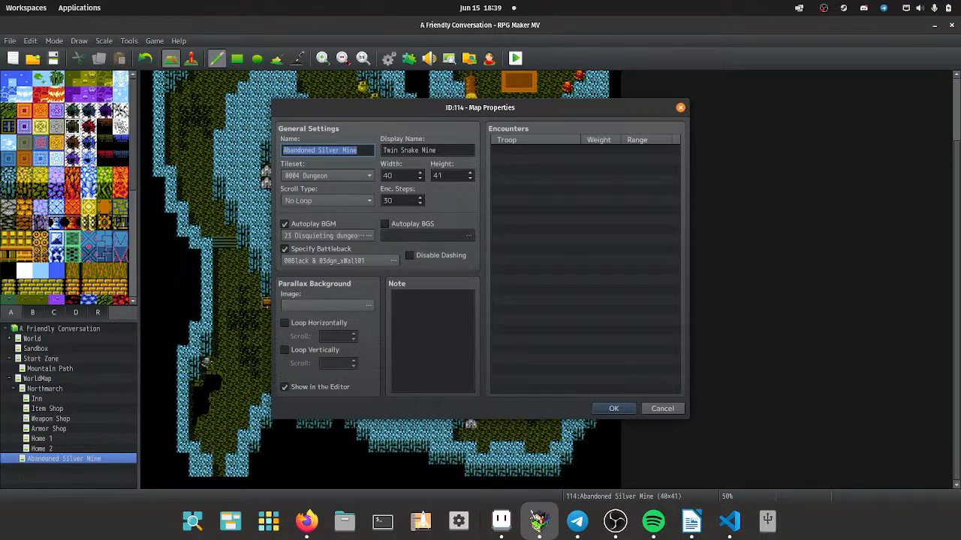
double_click(585, 150)
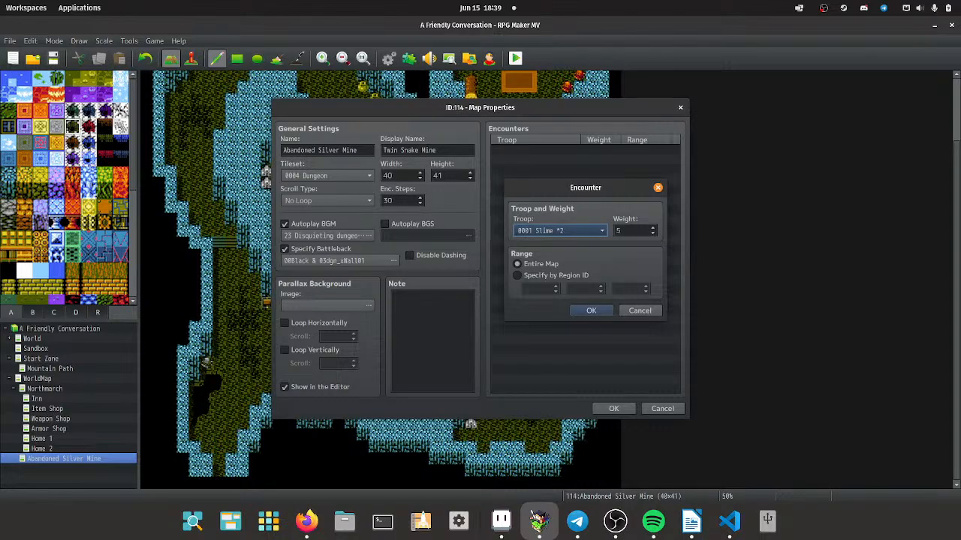
key("Return")
Add a Killer Rat *3 encounter with weight 5 over the entire map.
double_click(584, 159)
left_click(559, 230)
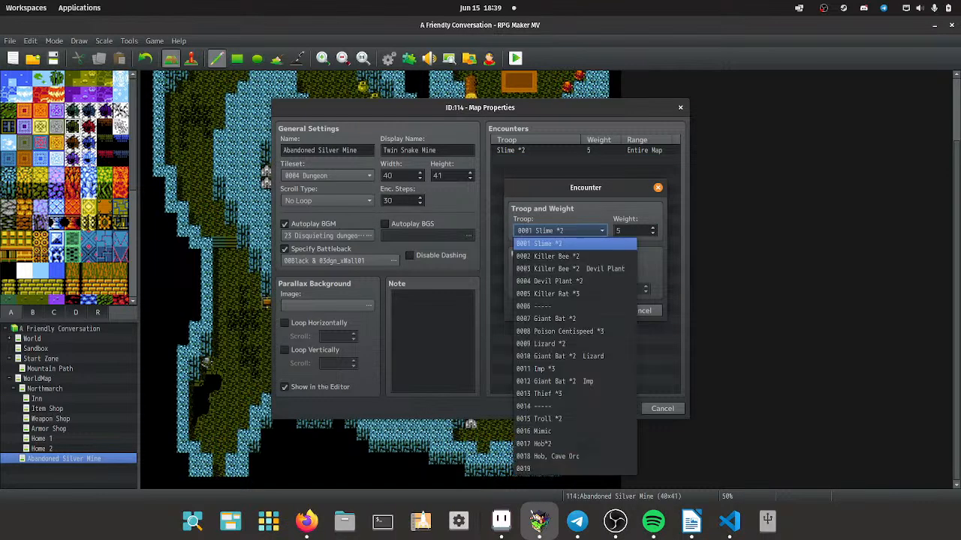
key("Up")
key("Up")
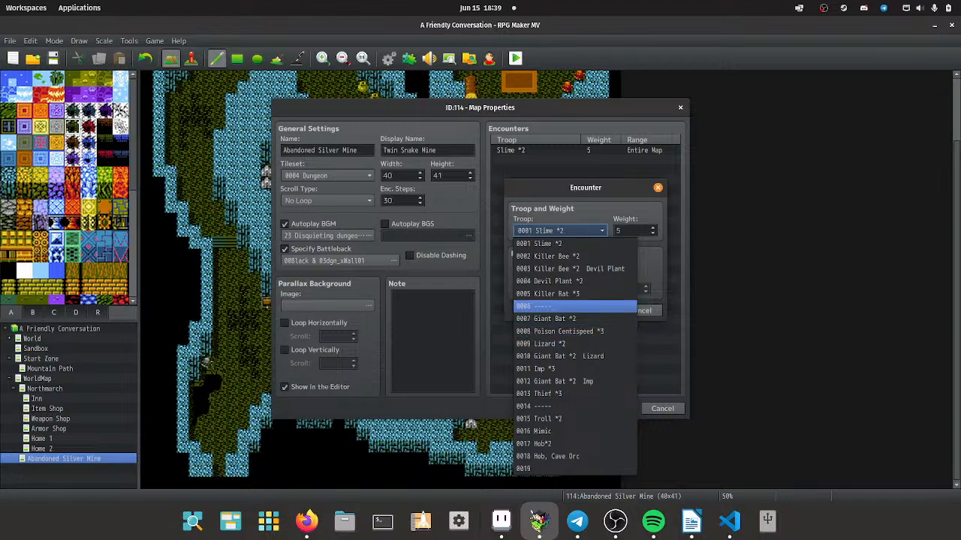
key("Up")
key("Up")
key("Up")
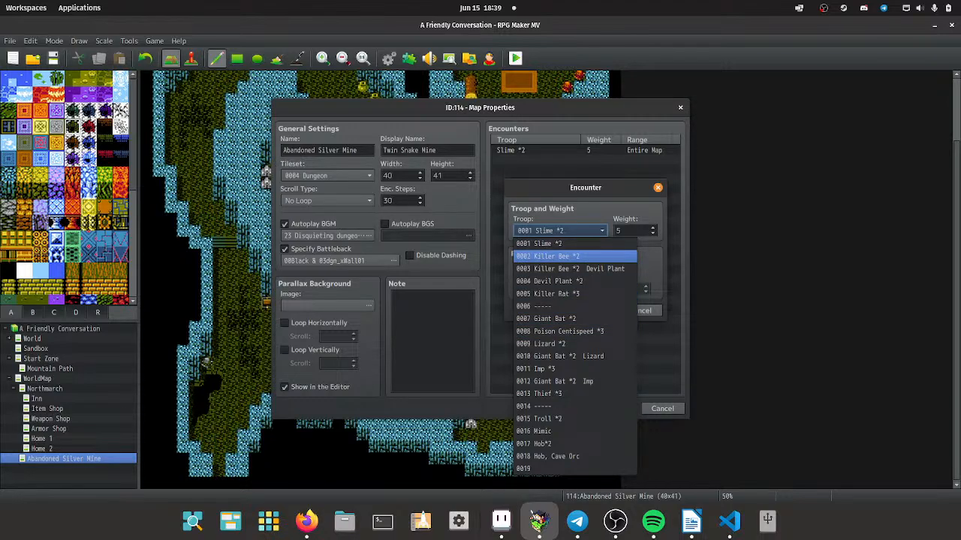
key("Down")
key("Down")
key("Down")
key("Down")
key("Up")
key("Return")
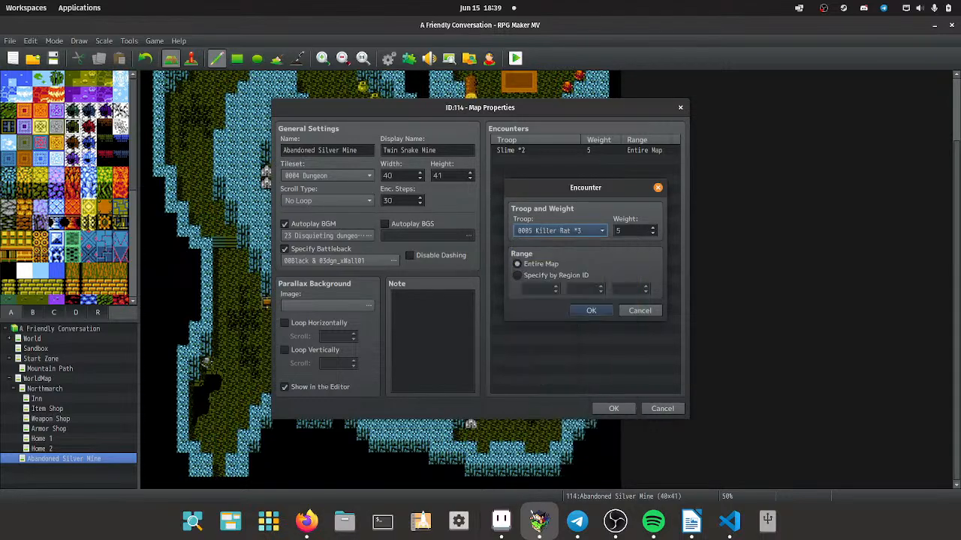
key("Return")
Add a Hob*2 encounter with weight 5 over the entire map.
key("Return")
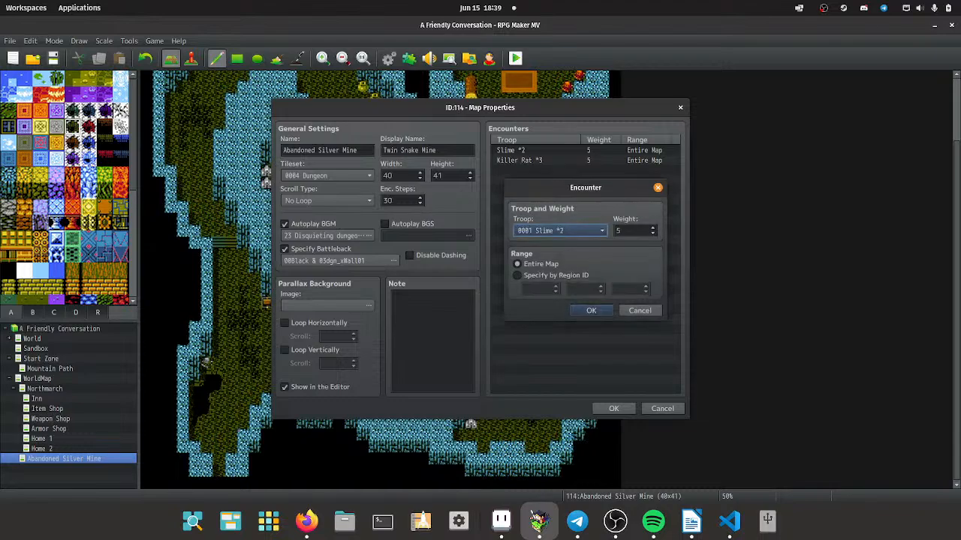
left_click(560, 231)
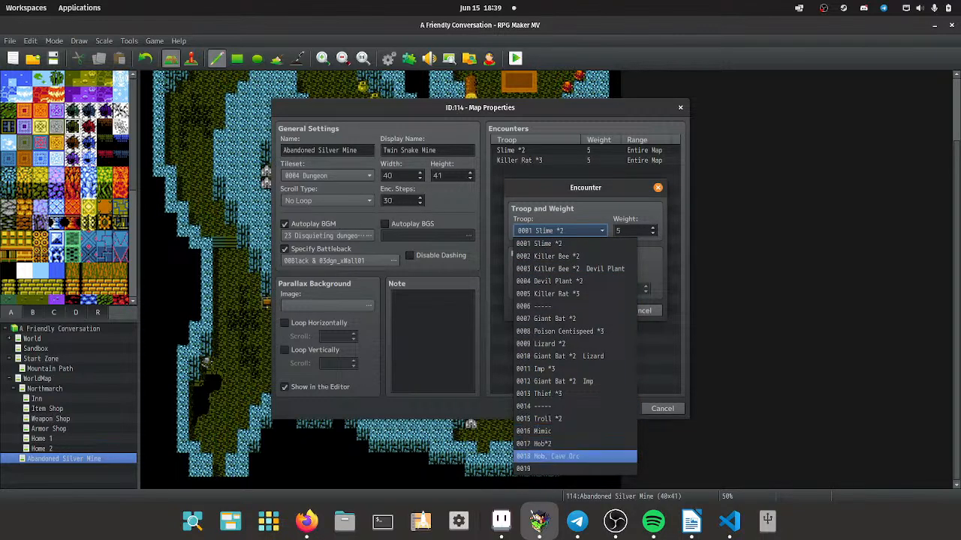
key("Up")
key("Return")
key("Return")
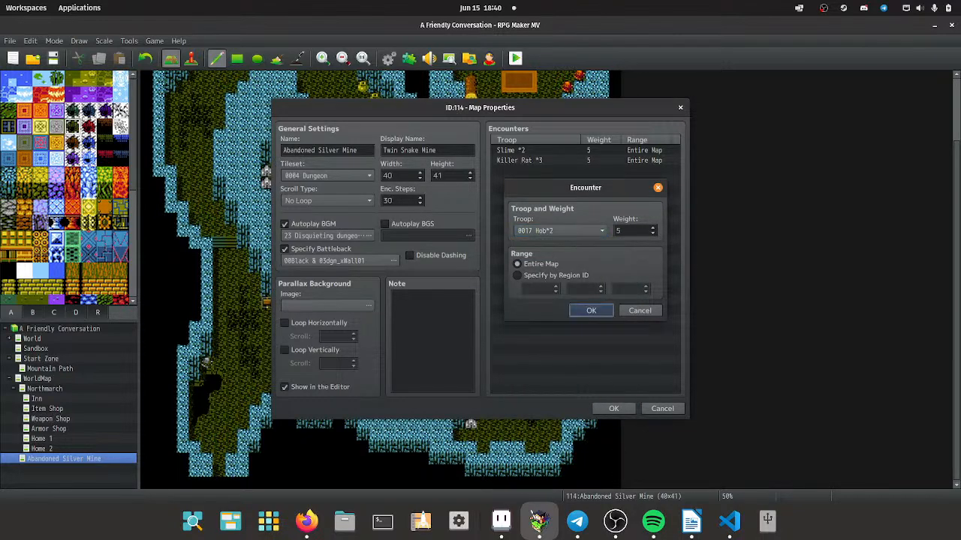
Add a Hob, Cave Orc encounter with weight 5 over the entire map.
key("Return")
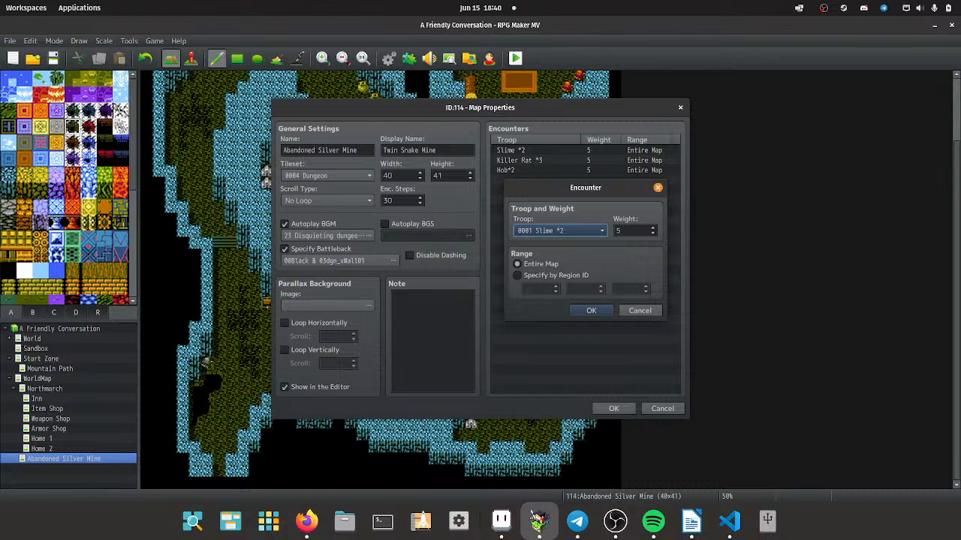
key("space")
key("Down")
key("Down")
key("Down")
key("Down")
key("Down")
key("Down")
key("Down")
key("Down")
key("Down")
key("Down")
key("Down")
key("Down")
key("Down")
key("Down")
key("Down")
key("Down")
key("Down")
key("Return")
key("Return")
Add the unnamed troop 0019 as an encounter with weight 5 over the entire map and accept the map properties.
key("Return")
key("space")
key("Down")
key("Down")
key("Down")
key("Down")
key("Down")
key("Down")
key("Down")
key("Down")
key("Down")
key("Down")
key("Down")
key("Down")
key("Down")
key("Down")
key("Down")
key("Down")
key("Down")
key("Down")
key("Return")
key("Return")
key("Return")
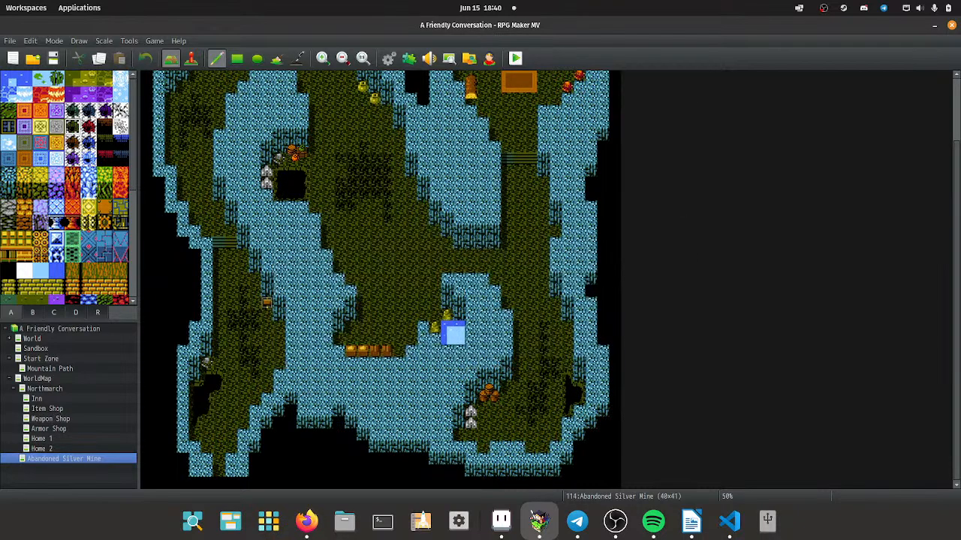
Auto-name the unnamed troop 0019 in the database and save the database changes.
key("F9")
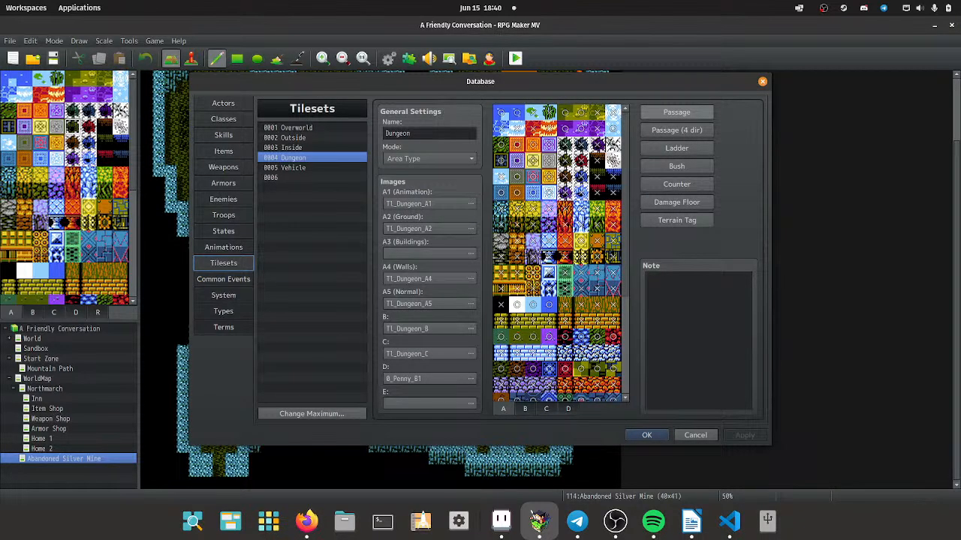
left_click(223, 215)
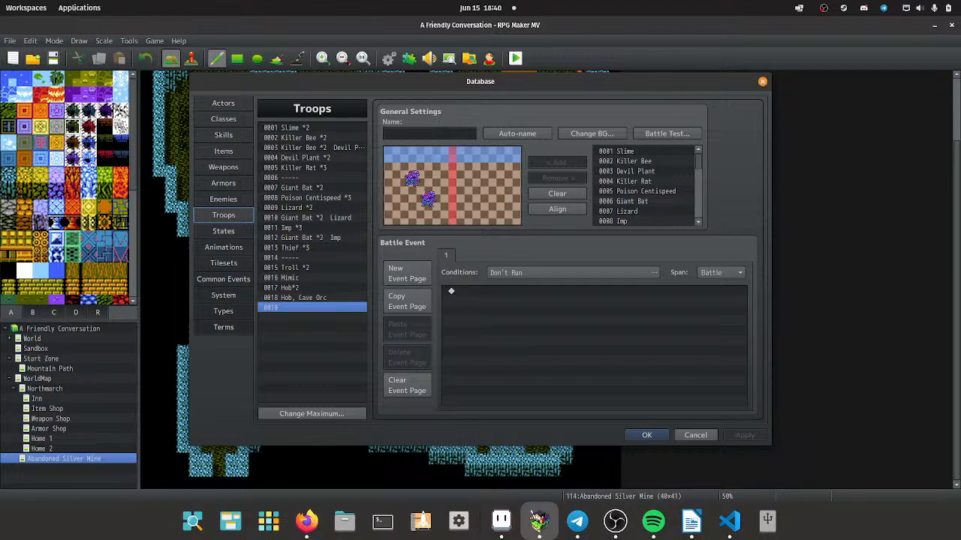
left_click(517, 133)
left_click(646, 434)
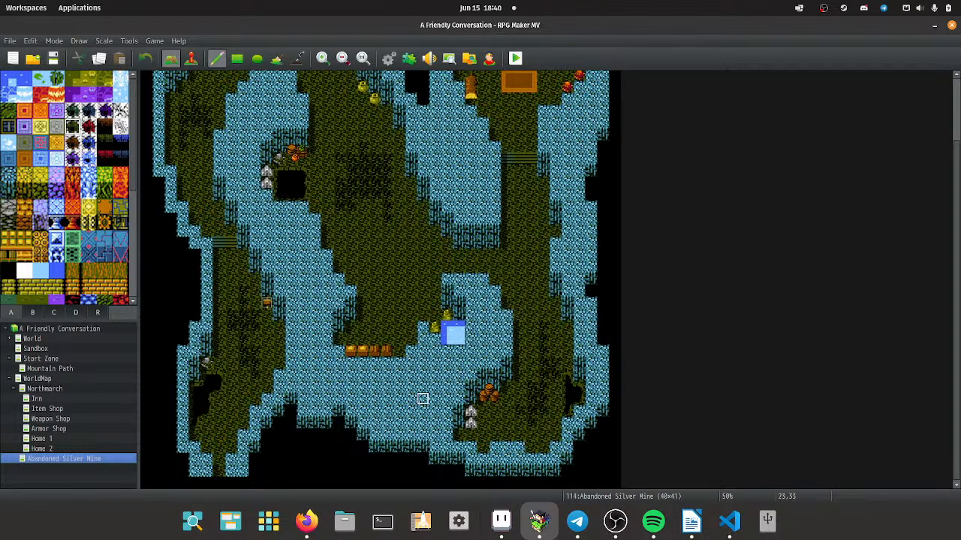
Reopen the Abandoned Silver Mine's map properties and set the Hob, Cave Orc encounter's weight to 4.
left_click(43, 449)
key("space")
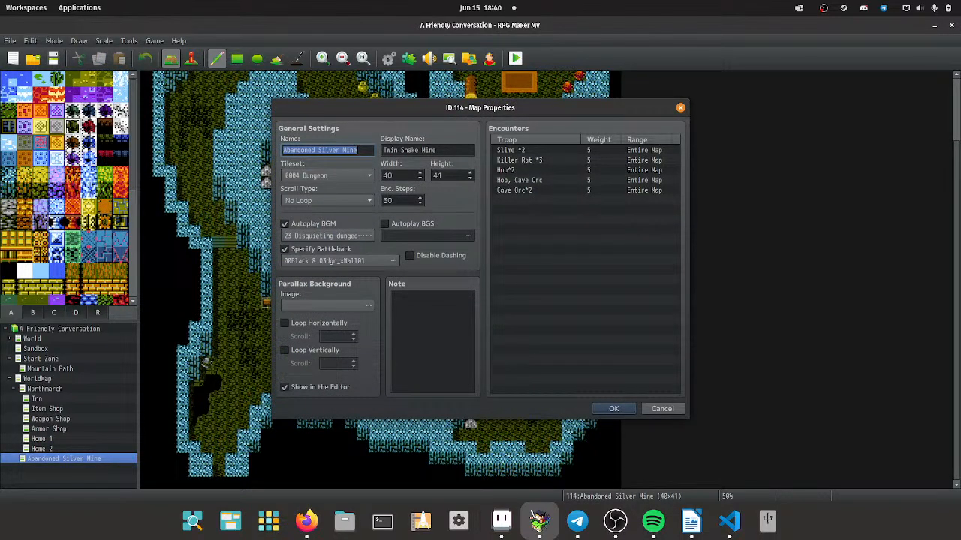
left_click(535, 180)
key("space")
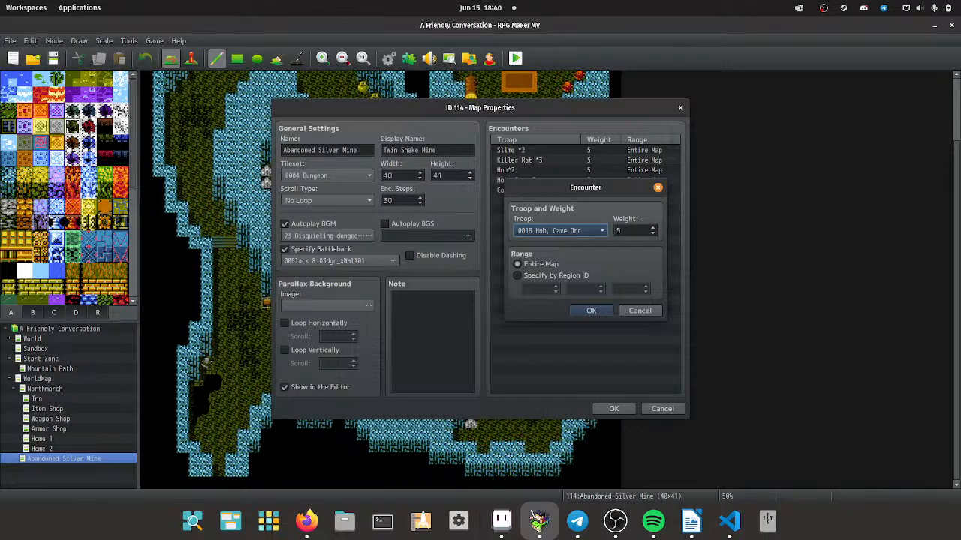
key("Tab")
type("4")
key("Return")
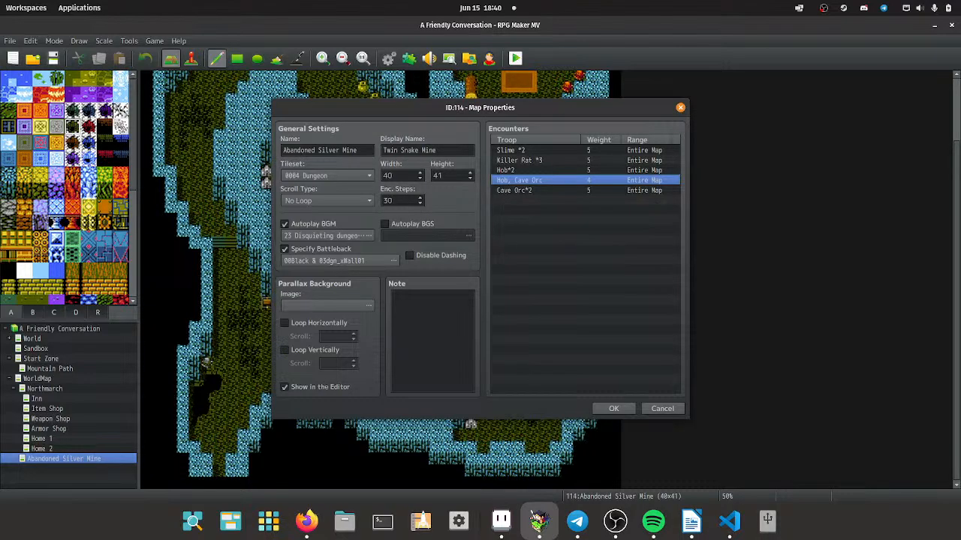
Edit the weight of the Cave Orc*2 encounter and accept the map properties.
key("Down")
key("space")
key("Tab")
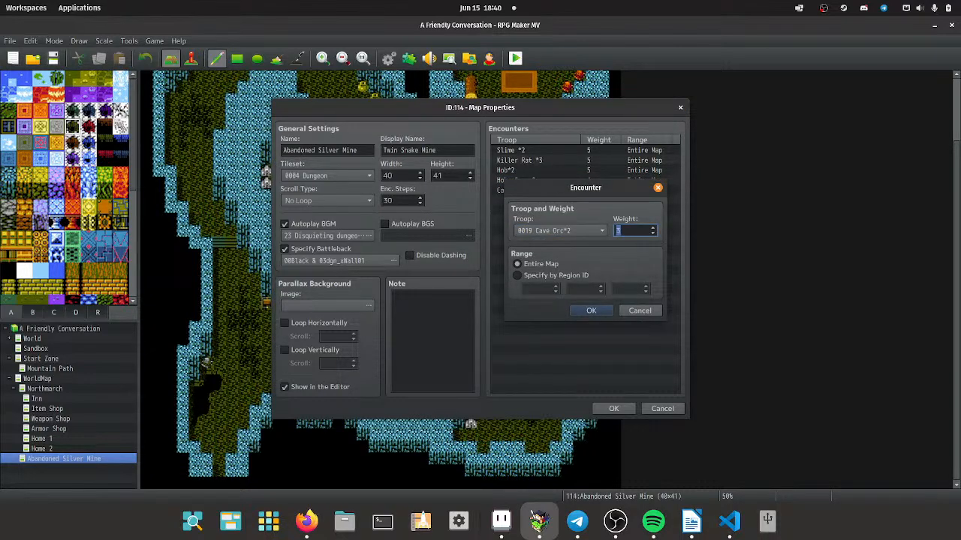
key("Return")
left_click(613, 408)
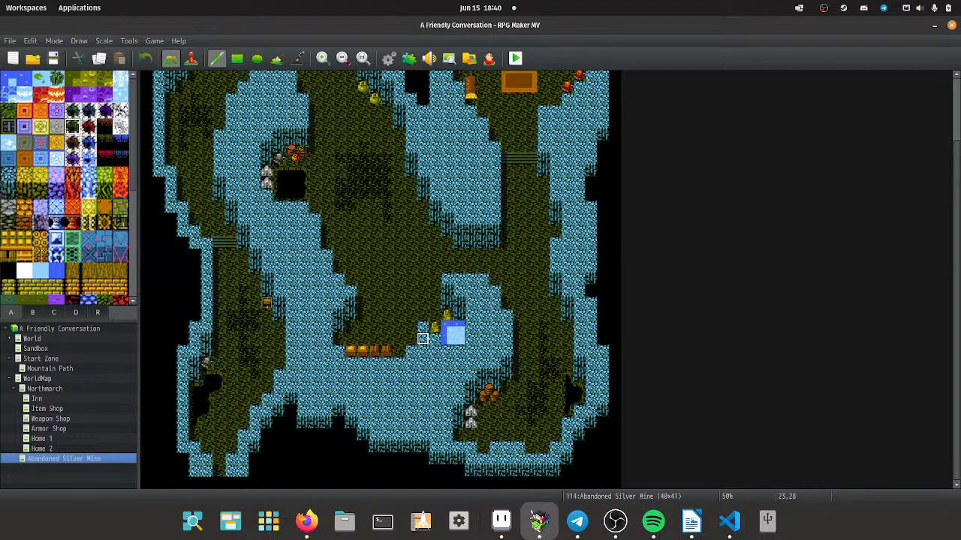
Place yellow wall sconces on the short south-facing wall between the central cavern and the eastern passage.
scroll(67, 188, "down", 5)
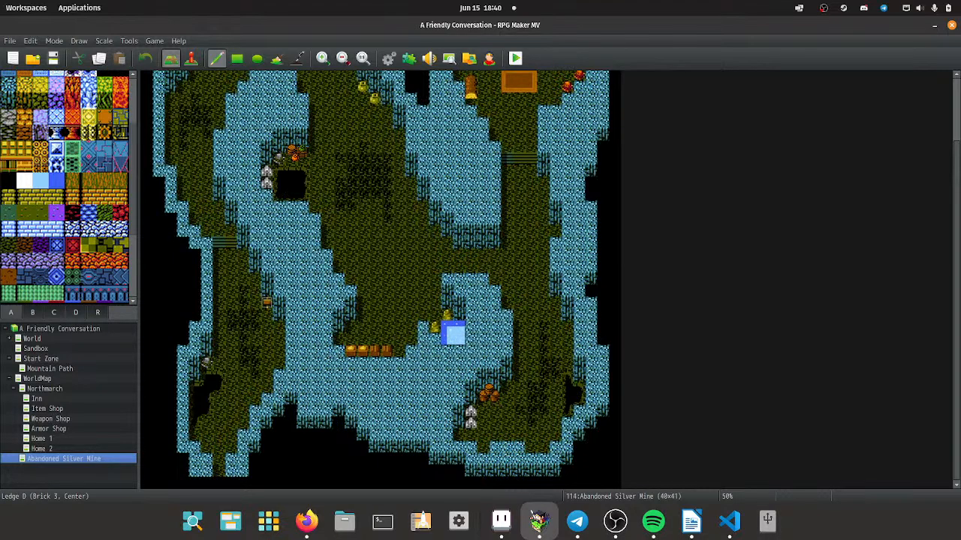
scroll(67, 188, "down", 1)
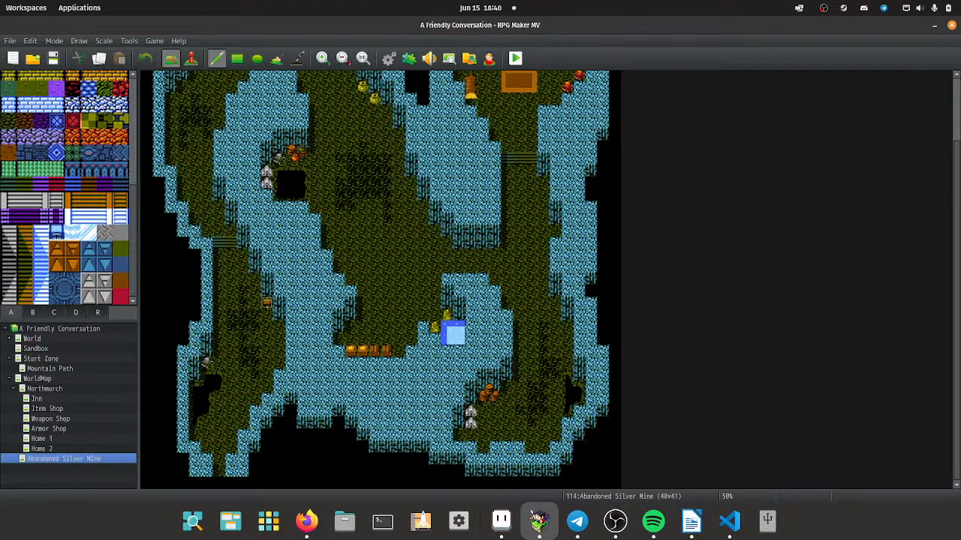
left_click(32, 312)
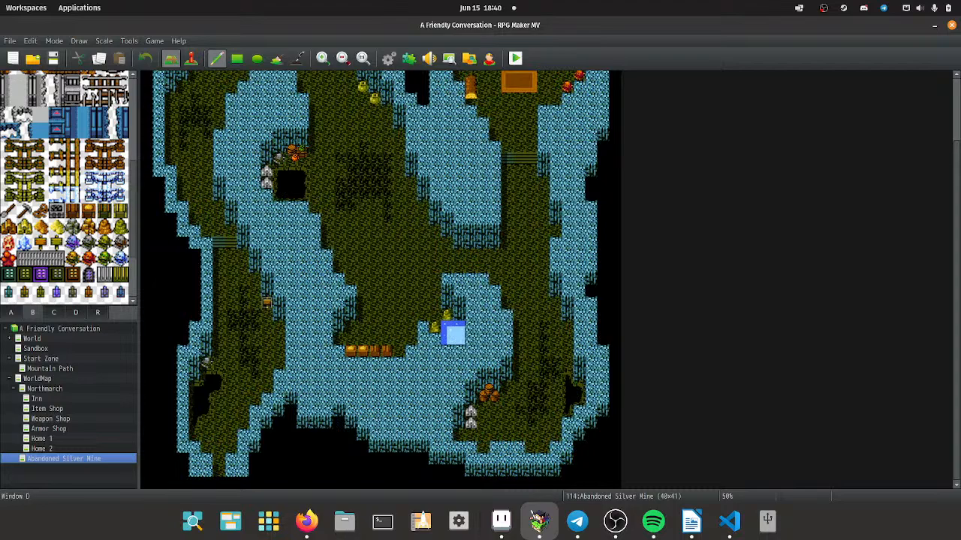
scroll(67, 188, "up", 1)
scroll(68, 187, "up", 5)
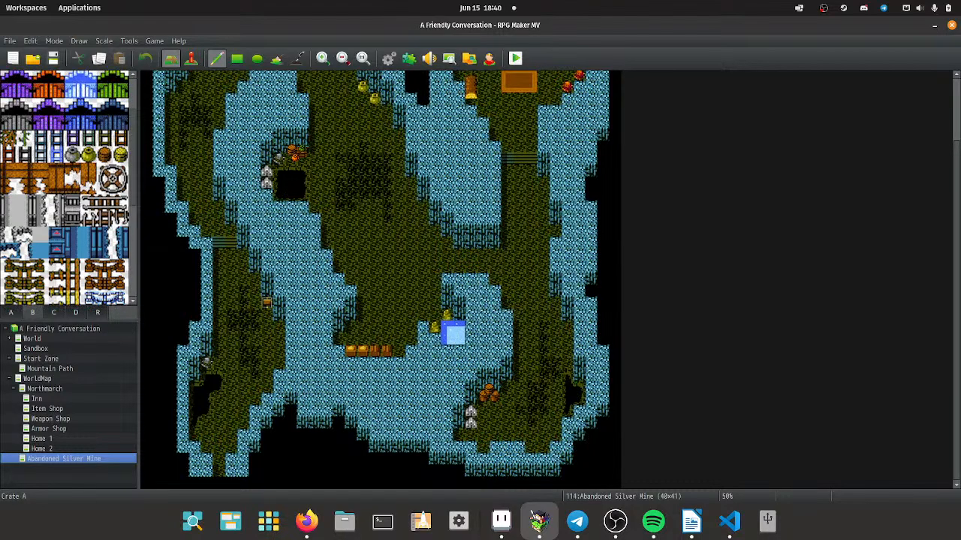
scroll(68, 187, "up", 1)
scroll(67, 188, "down", 1)
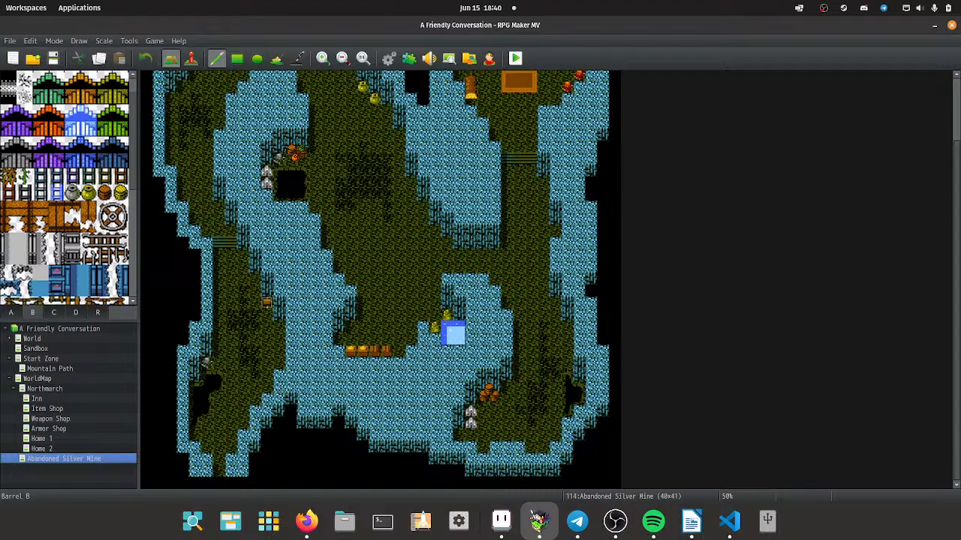
scroll(68, 187, "down", 6)
scroll(68, 188, "down", 2)
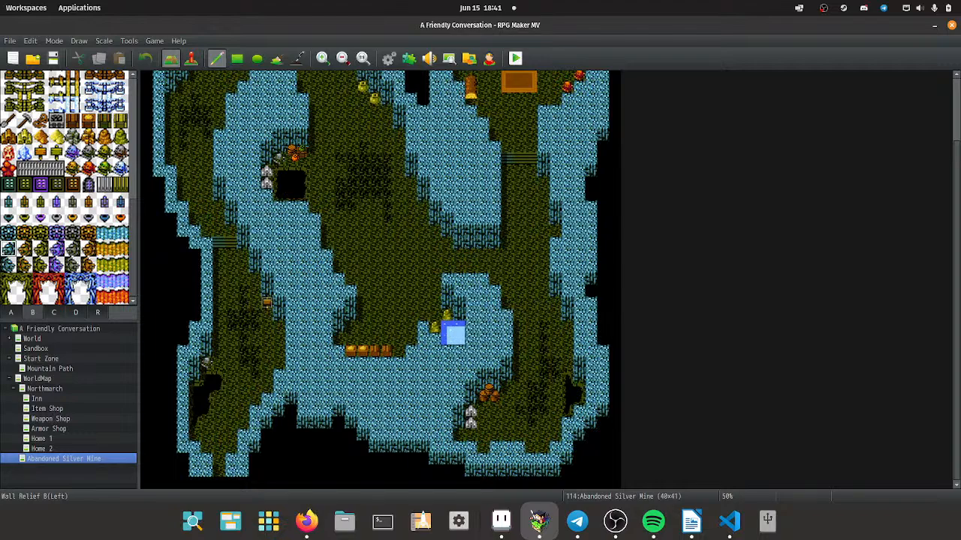
left_click(24, 217)
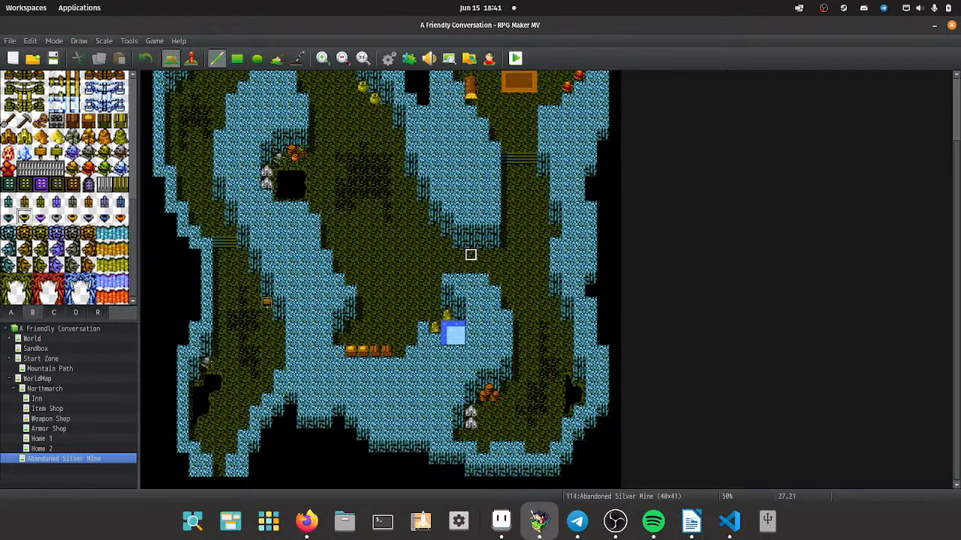
left_click(470, 243)
Place two yellow sconces on the northwestern cavern's north wall and three along the northeastern chamber's north wall.
scroll(255, 205, "up", 2)
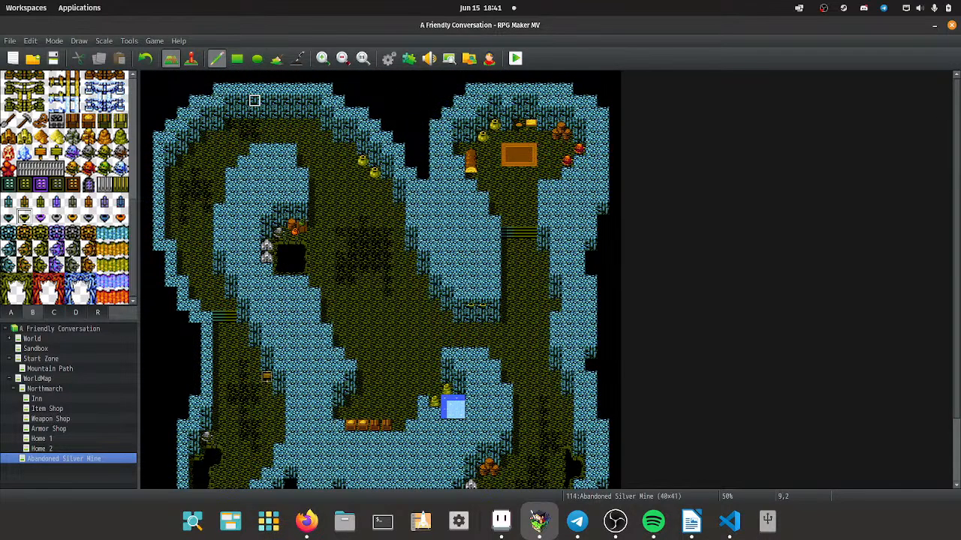
left_click(255, 100)
left_click(291, 99)
left_click(483, 112)
left_click(507, 112)
left_click(543, 112)
scroll(530, 168, "down", 3)
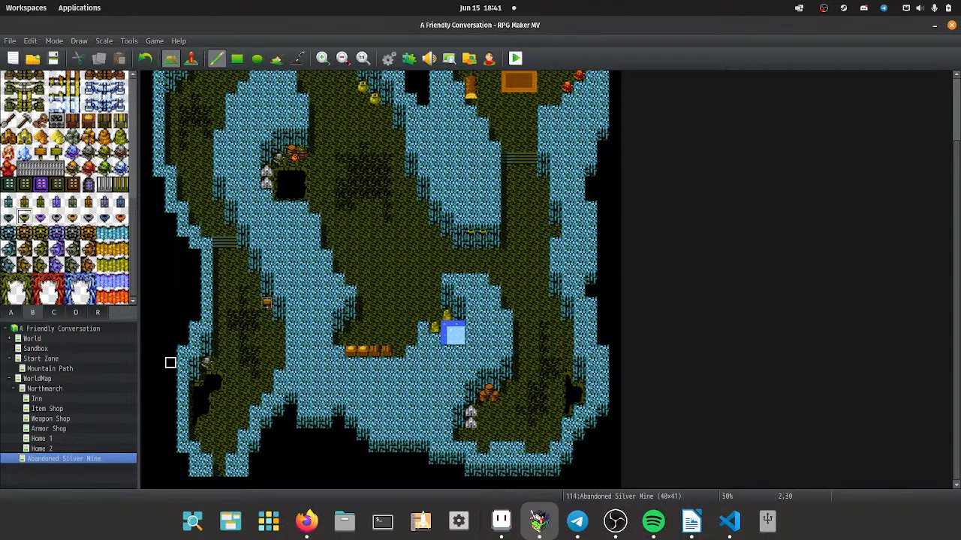
scroll(314, 255, "up", 2)
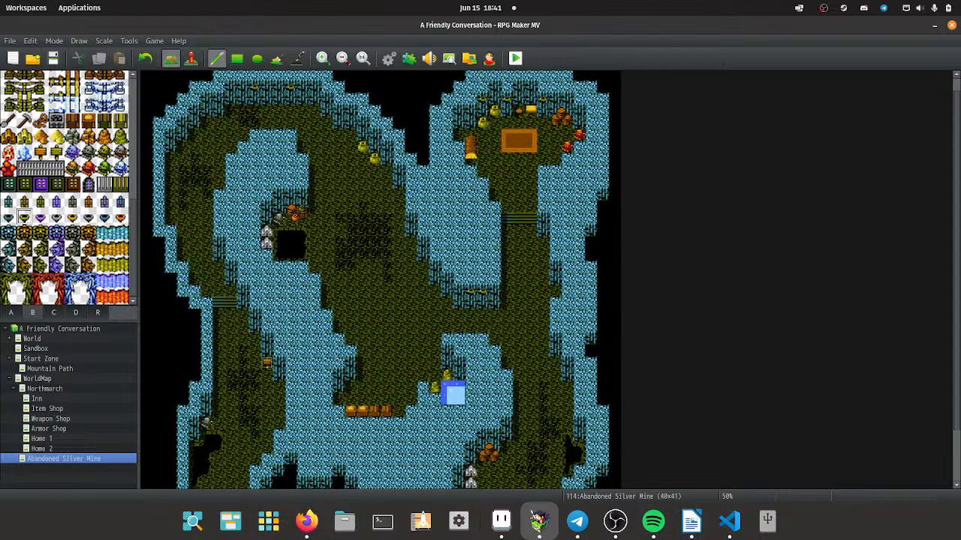
Look over the Home 1 and Home 2 maps, then return to the Abandoned Silver Mine map.
left_click(41, 439)
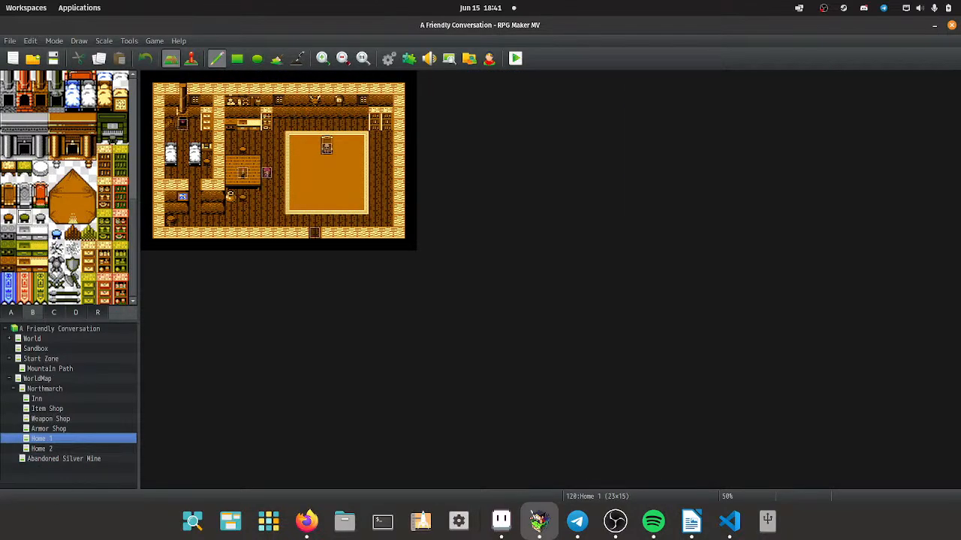
left_click(42, 448)
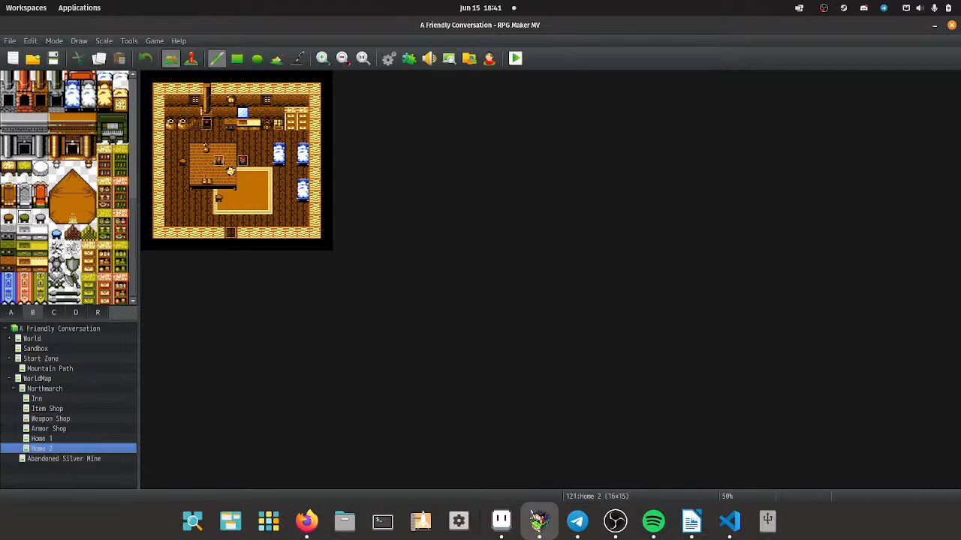
left_click(64, 459)
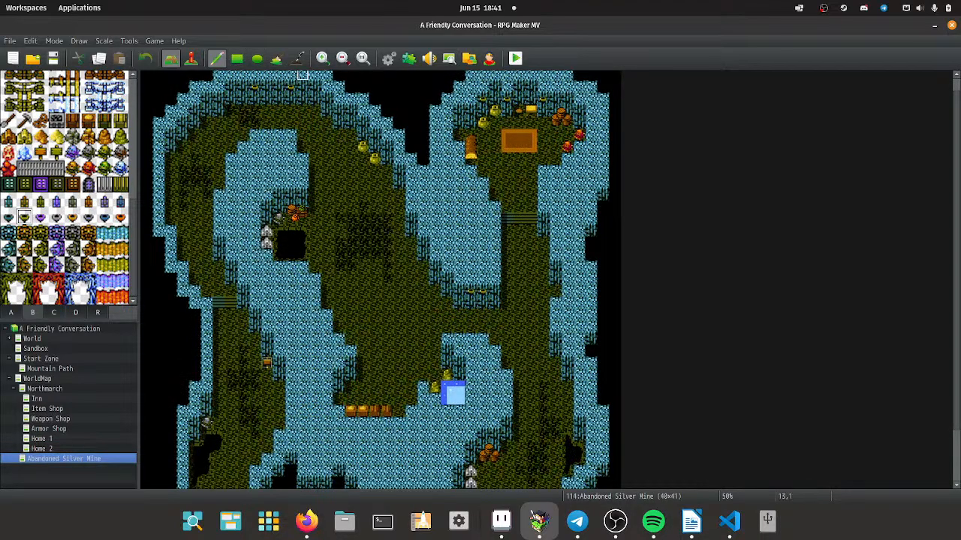
Create an event on the western sconce of the northwestern cavern's north wall, using a small red flame from !Ch_Flame as its image.
left_click(192, 59)
double_click(255, 86)
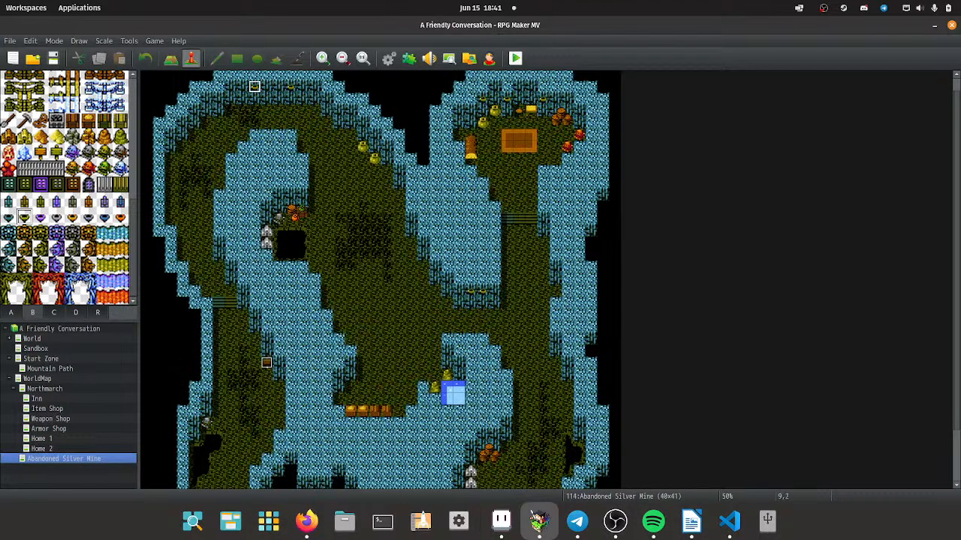
double_click(256, 313)
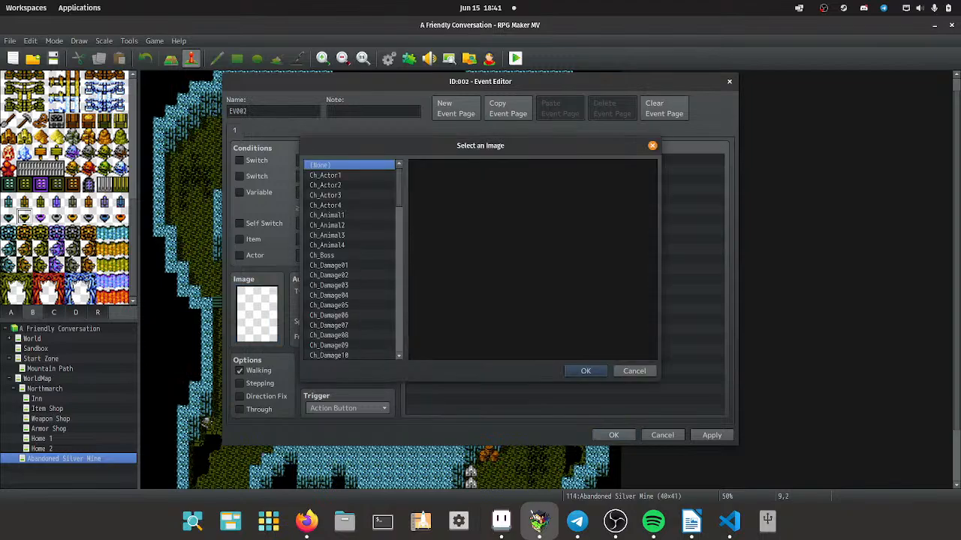
scroll(351, 260, "down", 16)
scroll(351, 260, "down", 6)
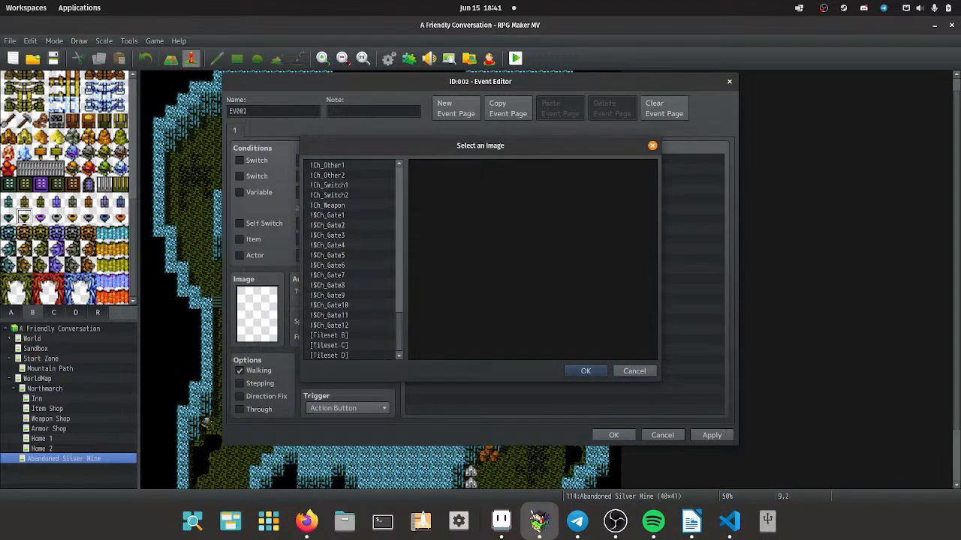
scroll(351, 260, "up", 4)
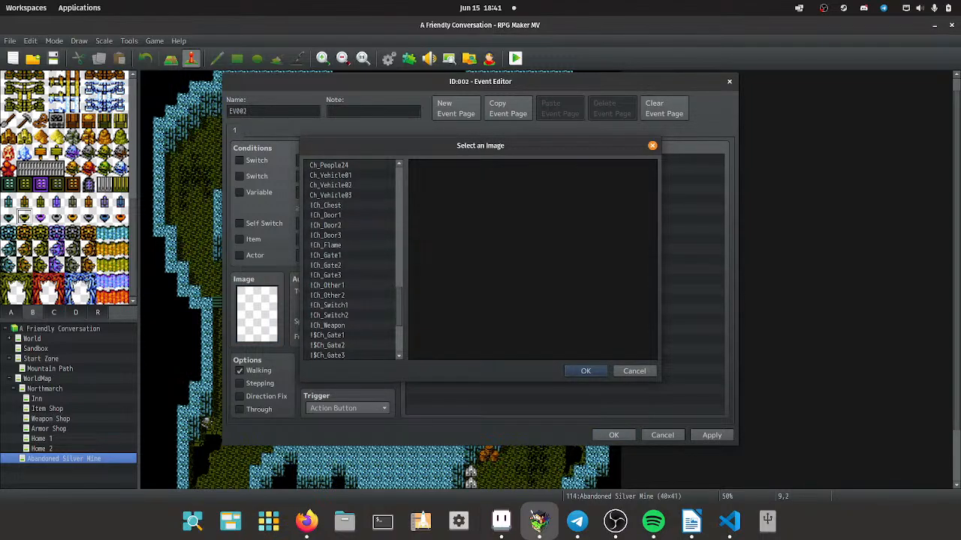
scroll(351, 260, "up", 12)
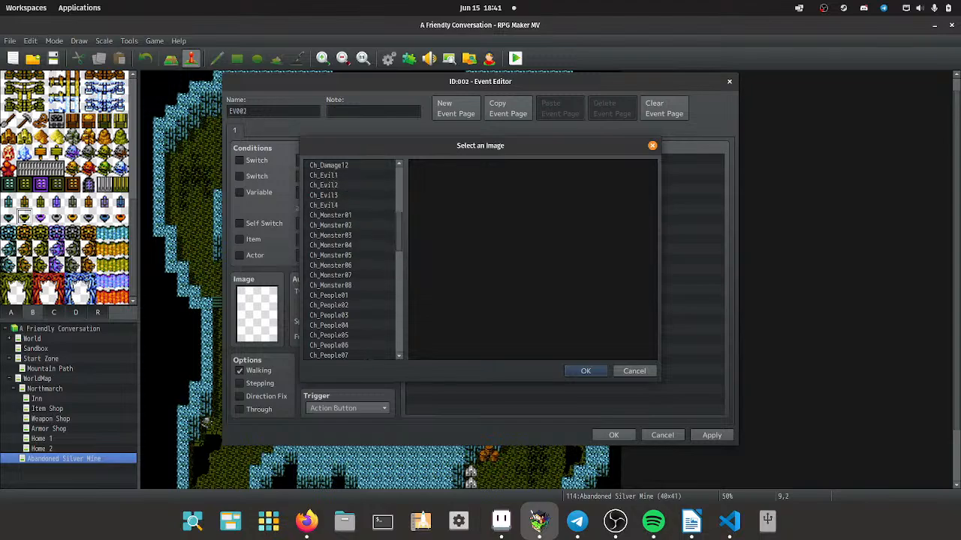
scroll(351, 259, "up", 5)
scroll(350, 260, "down", 8)
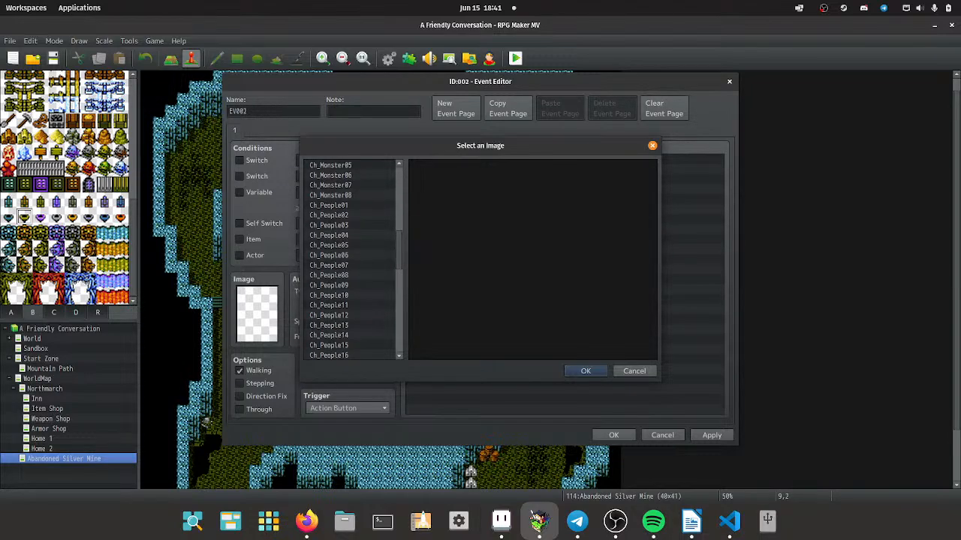
scroll(351, 259, "down", 10)
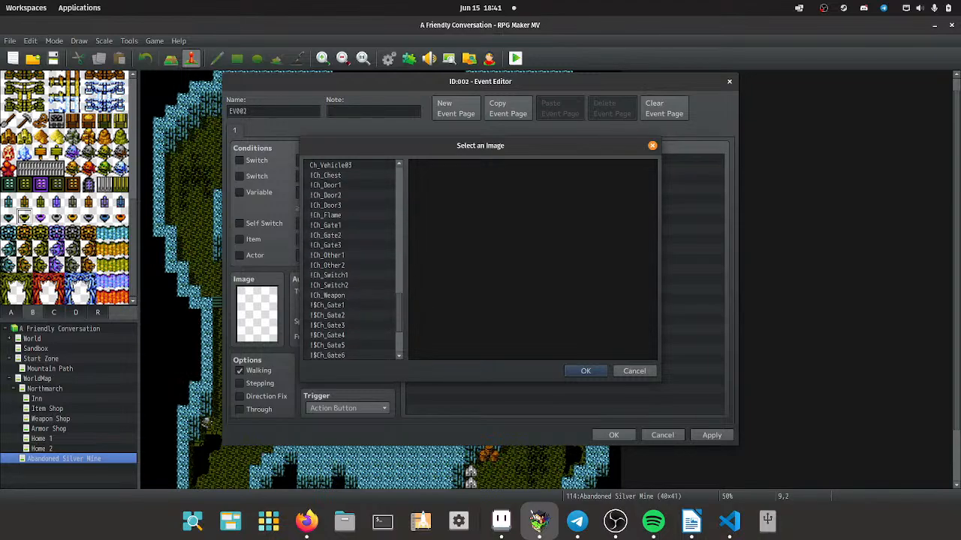
left_click(349, 215)
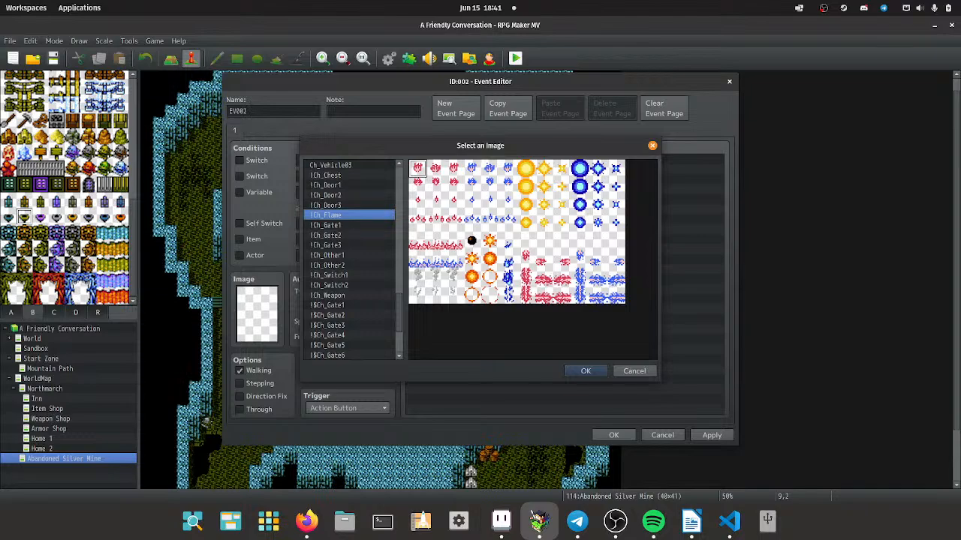
double_click(436, 205)
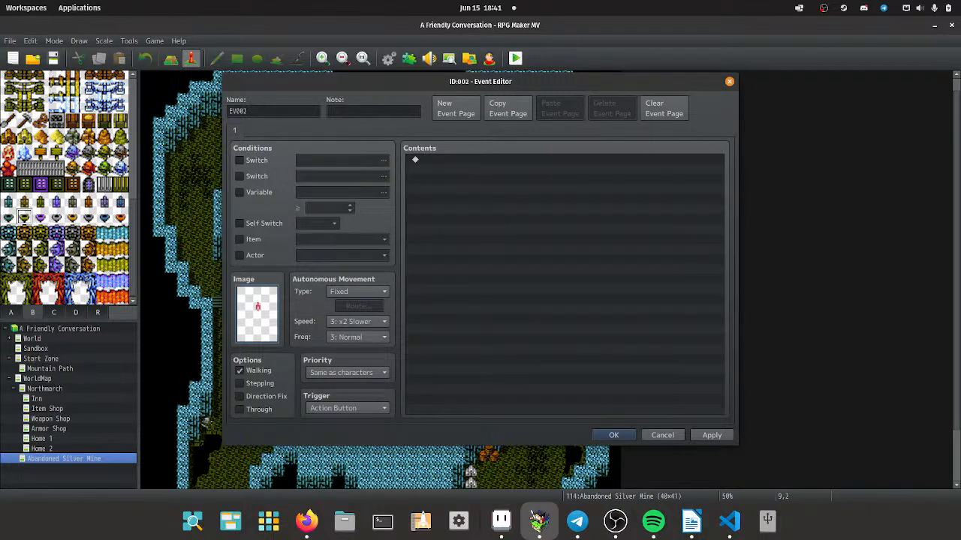
Change the sconce event's image to the larger red flame one row up in !Ch_Flame.
double_click(257, 314)
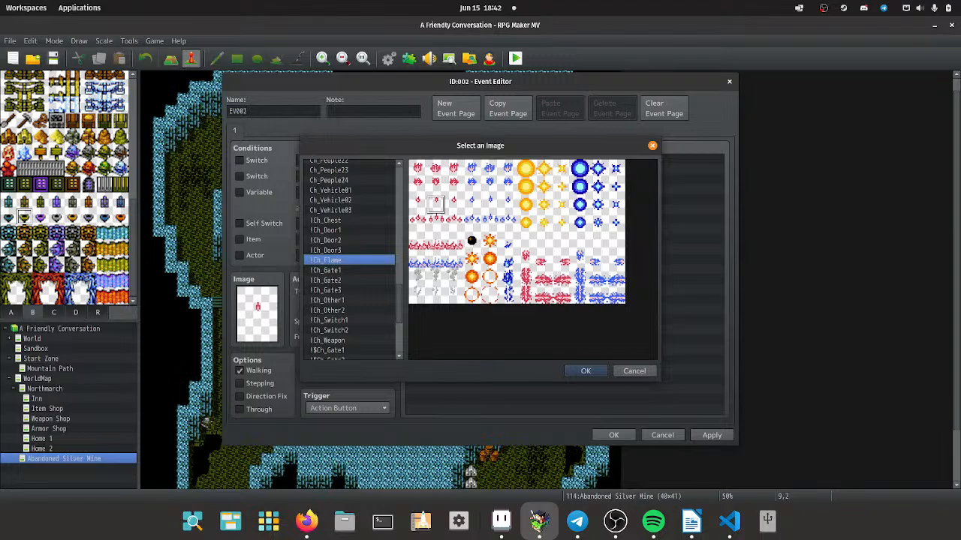
left_click(437, 187)
key("Return")
Enable Stepping and Direction Fix for the sconce event and name it Flame.
left_click(240, 383)
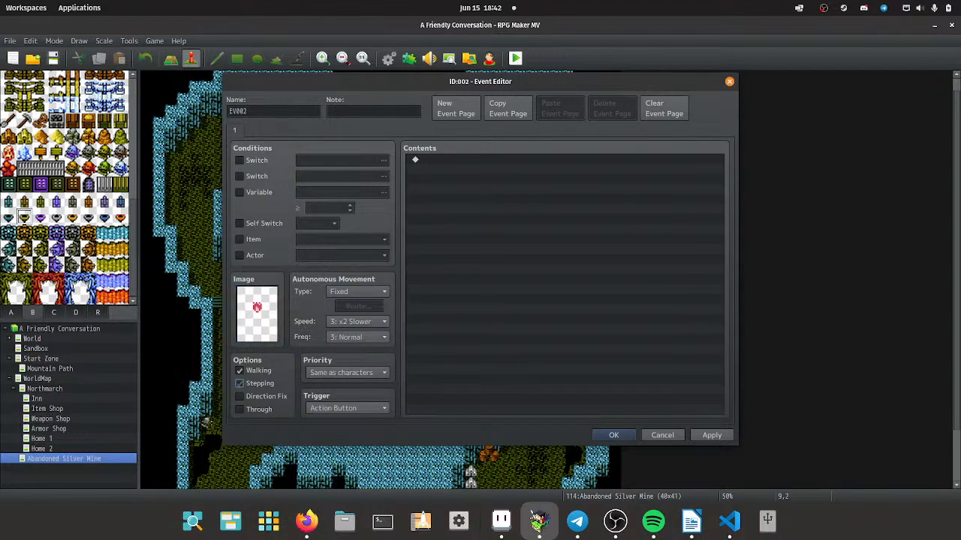
left_click(239, 396)
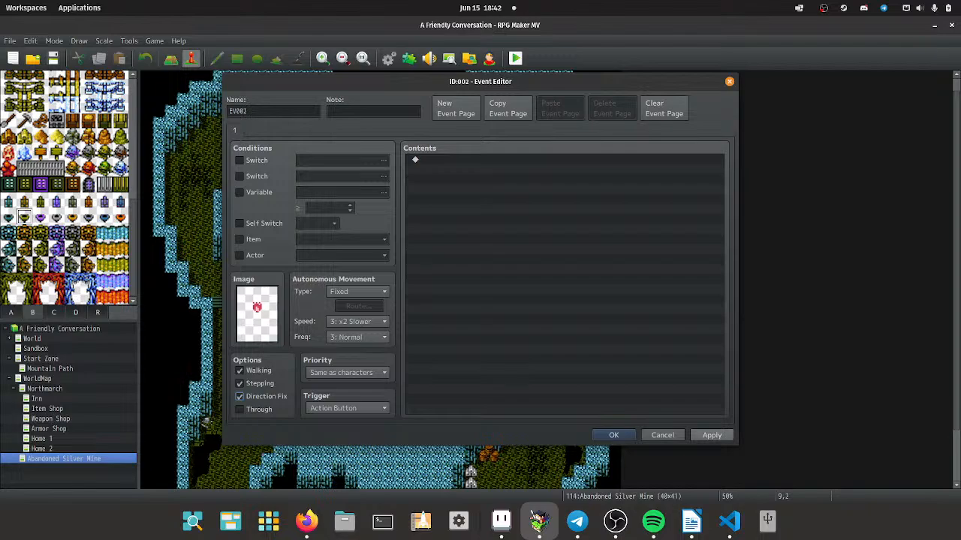
double_click(238, 111)
type("Flame")
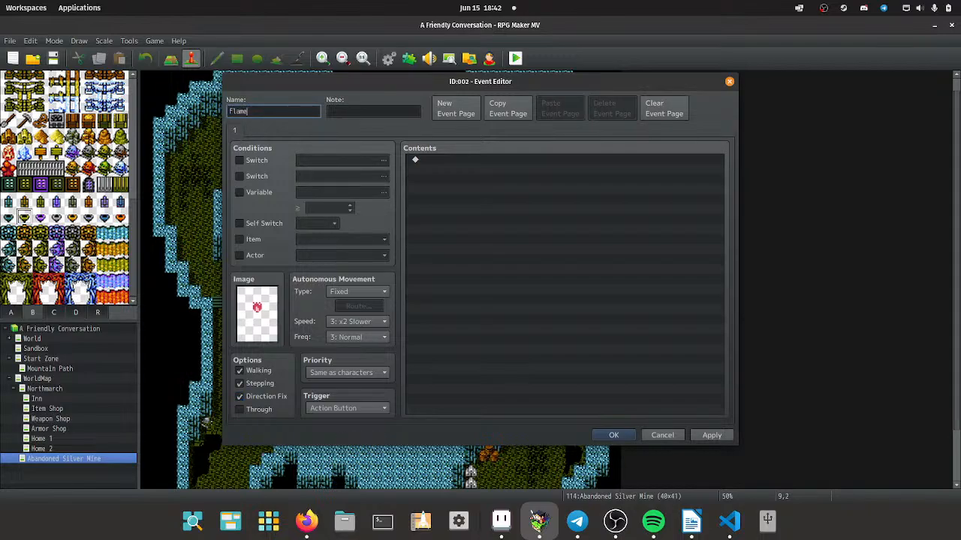
key("Return")
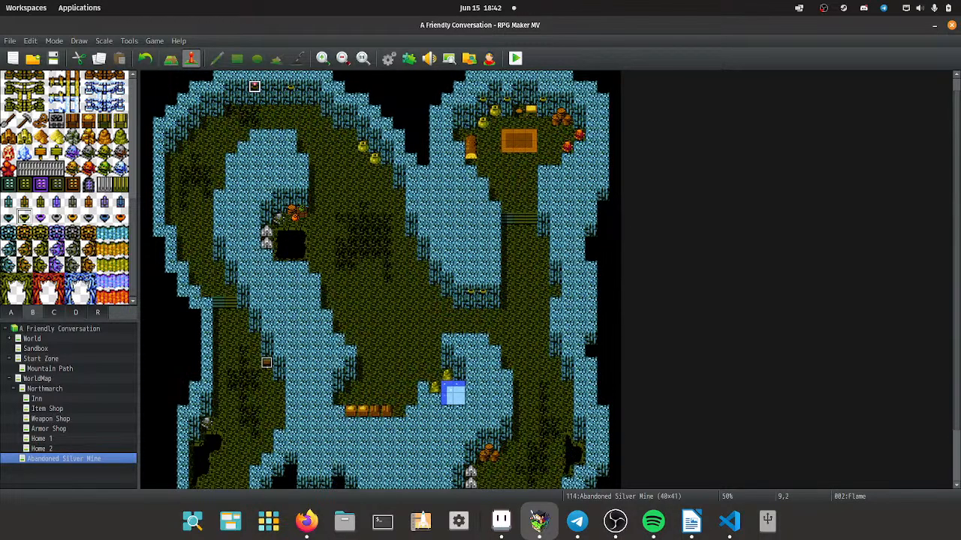
Copy the Flame event onto the northwestern wall's other sconce and both sconces on the short wall beside the eastern passage.
left_click(291, 86)
key("ctrl+v")
left_click(470, 290)
key("ctrl+v")
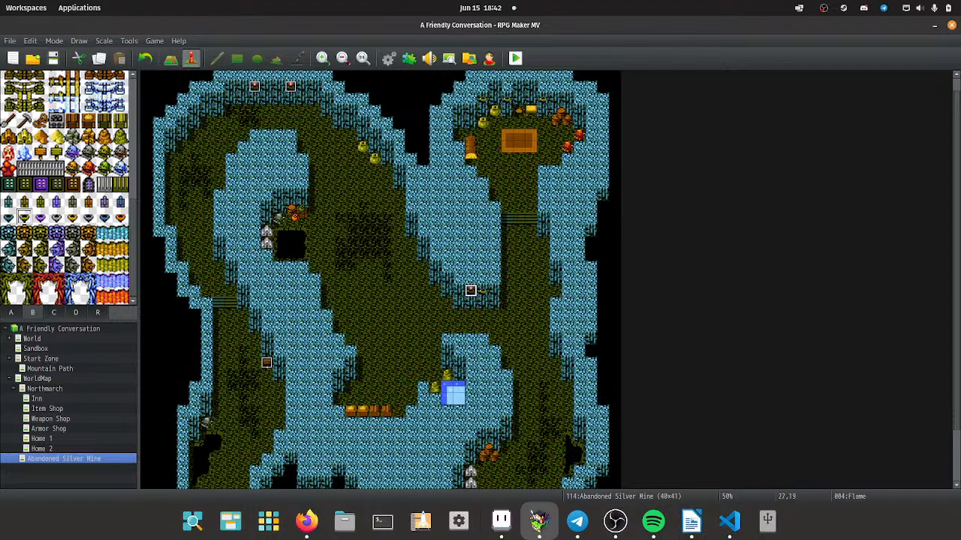
left_click(483, 291)
key("ctrl+v")
Paste the Flame event onto the three sconces along the northeastern chamber's north wall.
left_click(483, 98)
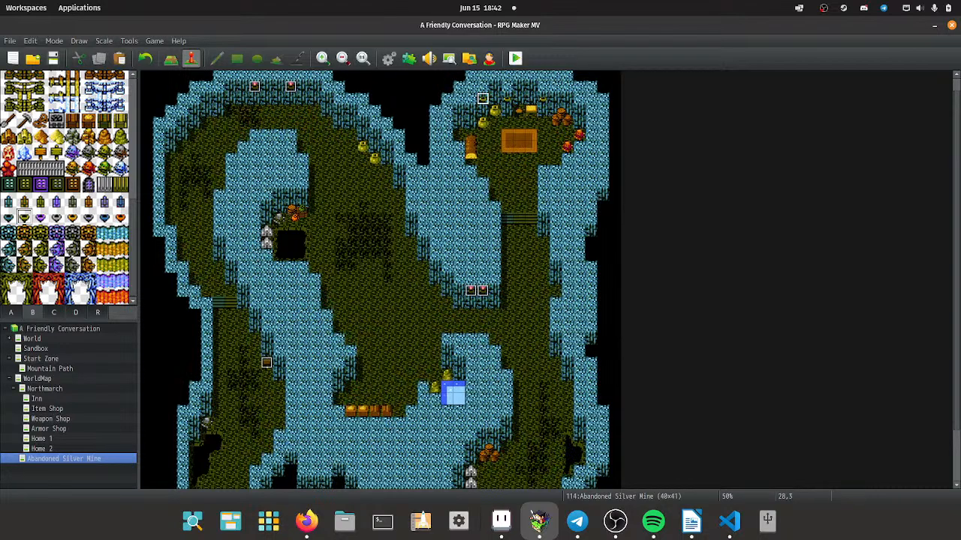
key("ctrl+v")
left_click(506, 99)
key("ctrl+v")
left_click(543, 98)
key("ctrl+v")
scroll(381, 279, "down", 2)
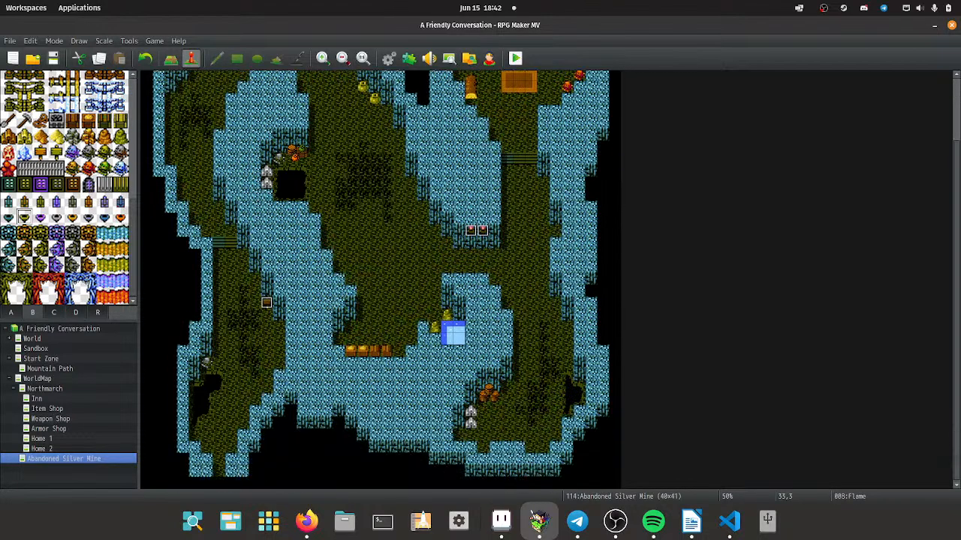
scroll(381, 280, "up", 2)
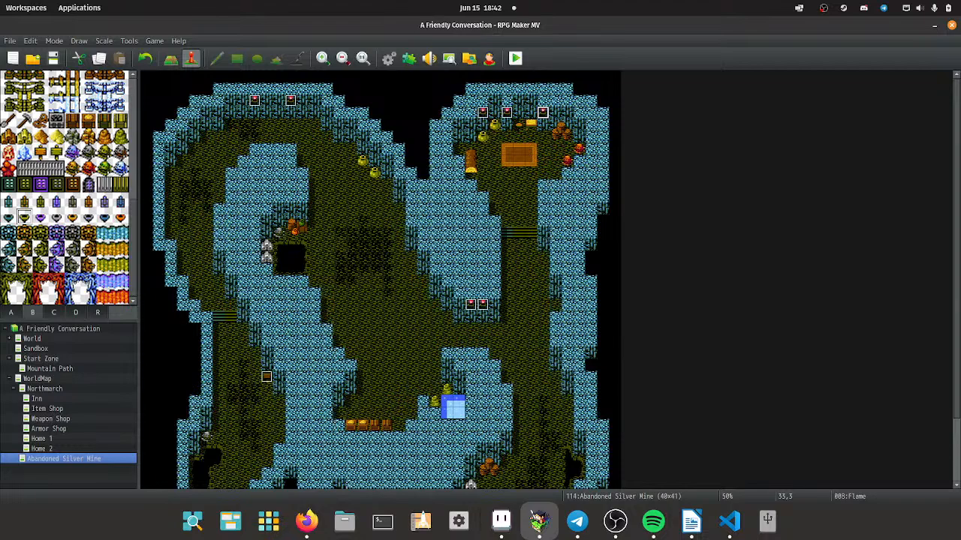
Create a quick Transfer event at the mine's southern exit (6,40) leading to WorldMap (149,28), with direction Retain.
scroll(381, 279, "down", 2)
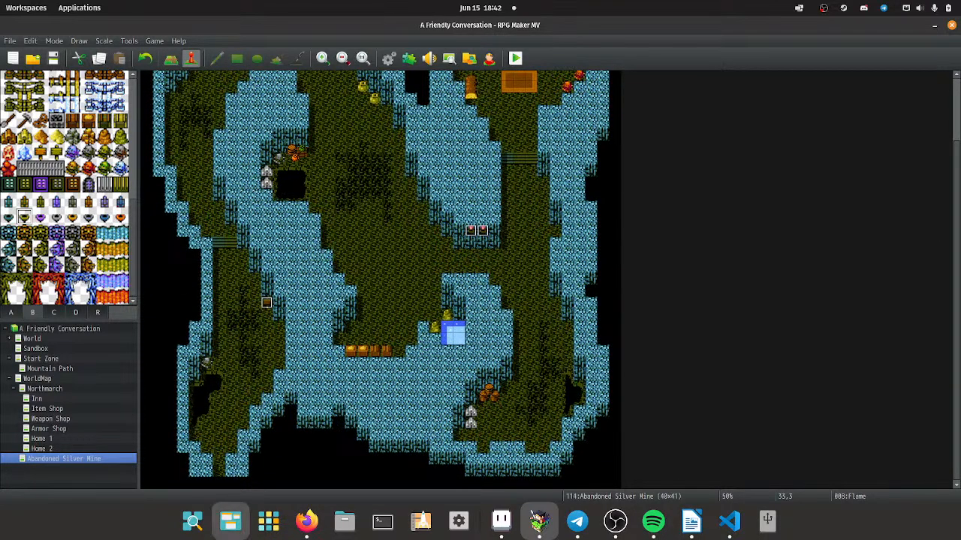
right_click(218, 483)
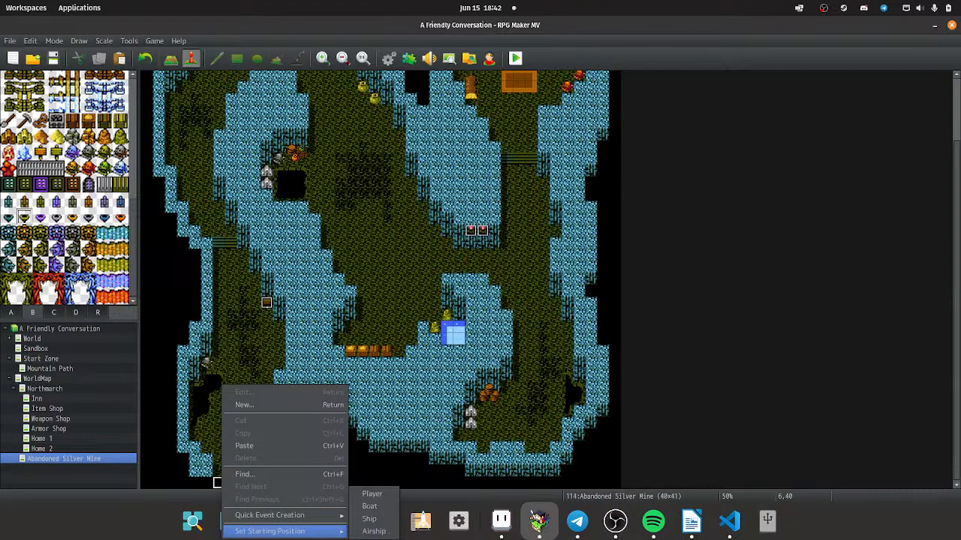
mouse_move(300, 515)
left_click(383, 497)
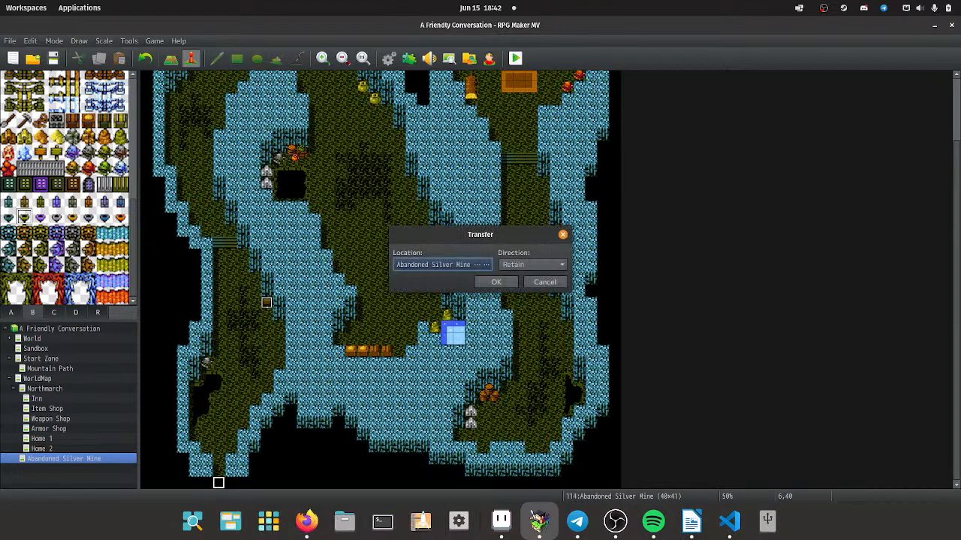
left_click(441, 264)
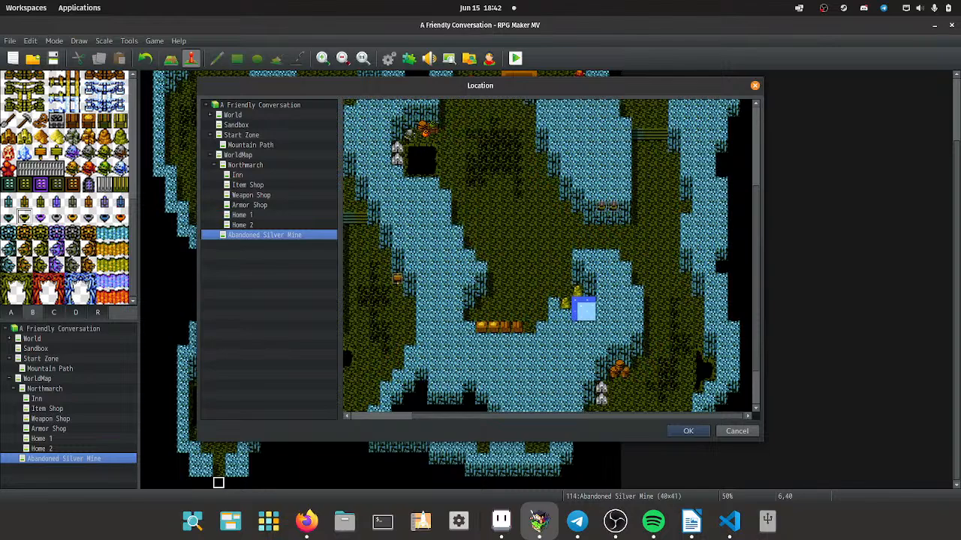
left_click(238, 154)
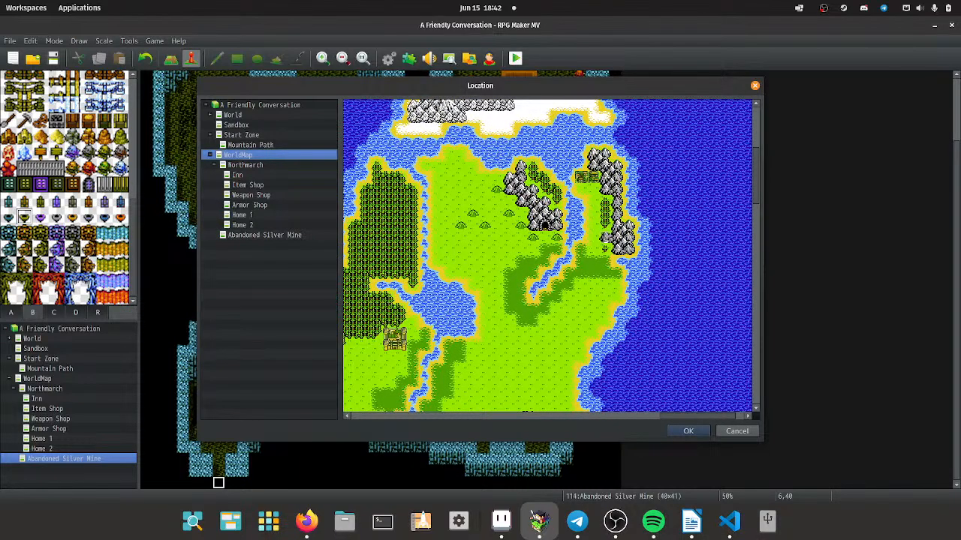
double_click(545, 236)
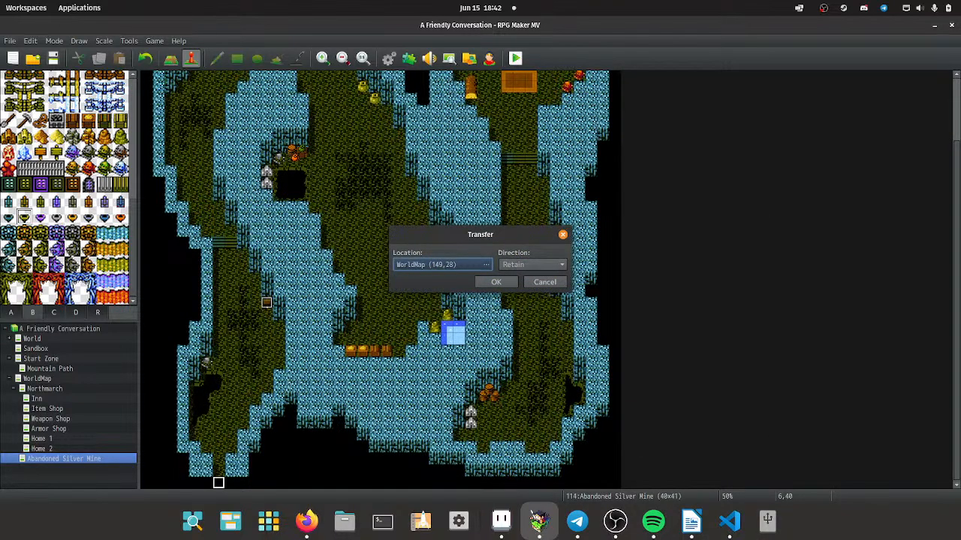
left_click(496, 282)
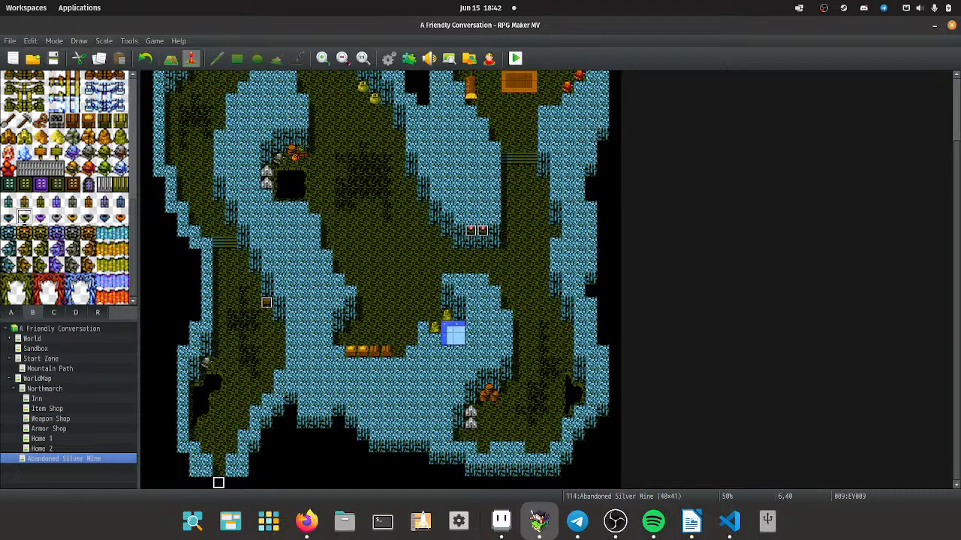
Set the priority of the southern exit's transfer event to Same as characters.
double_click(219, 483)
left_click(346, 372)
left_click(347, 397)
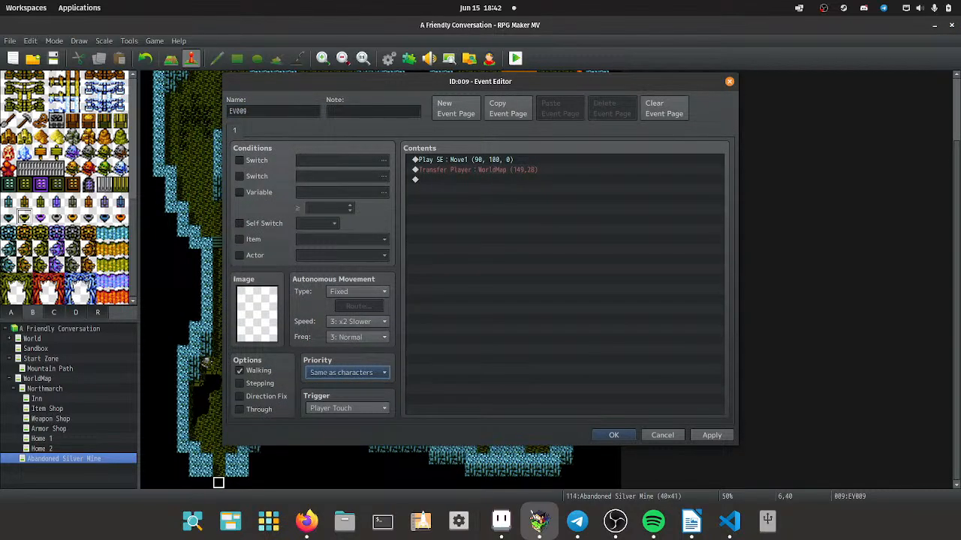
left_click(613, 435)
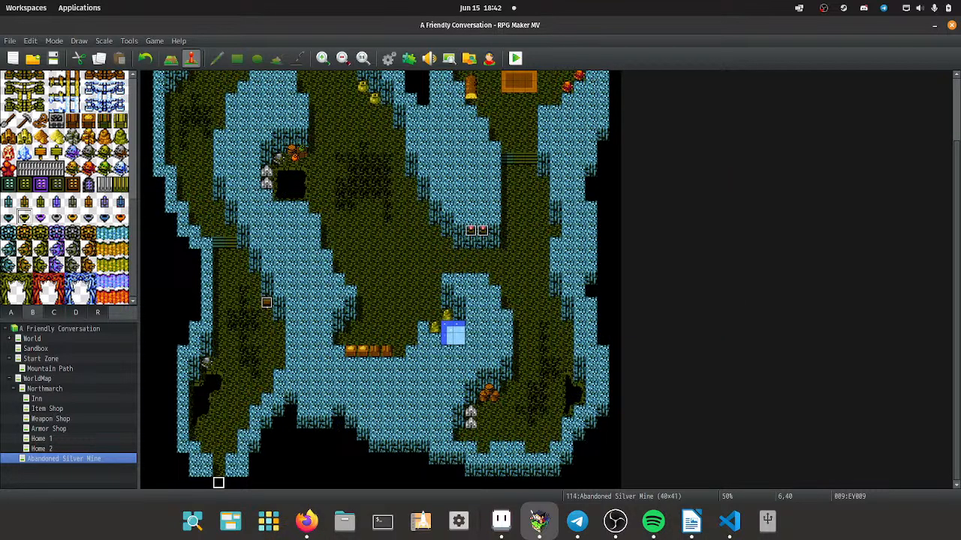
right_click(314, 423)
left_click(171, 58)
left_click(171, 59)
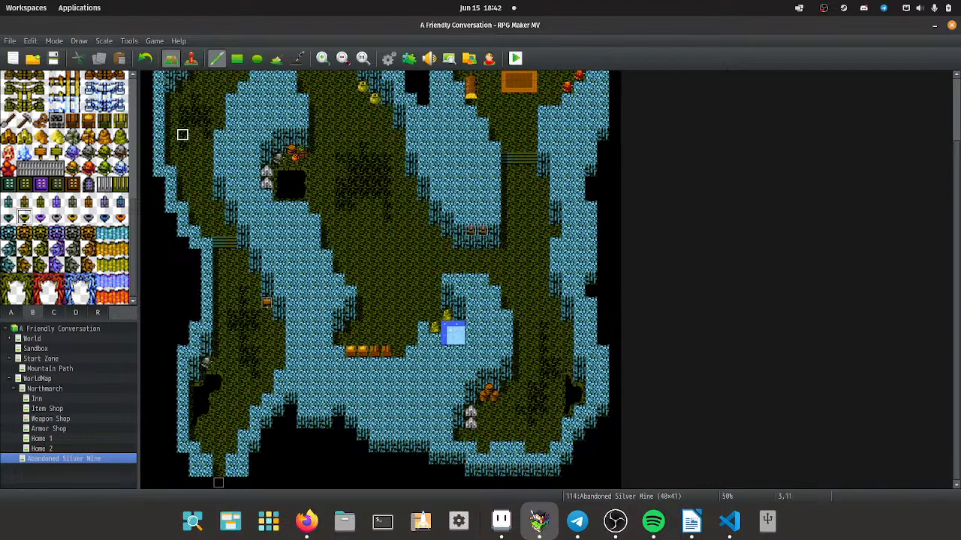
right_click(314, 423)
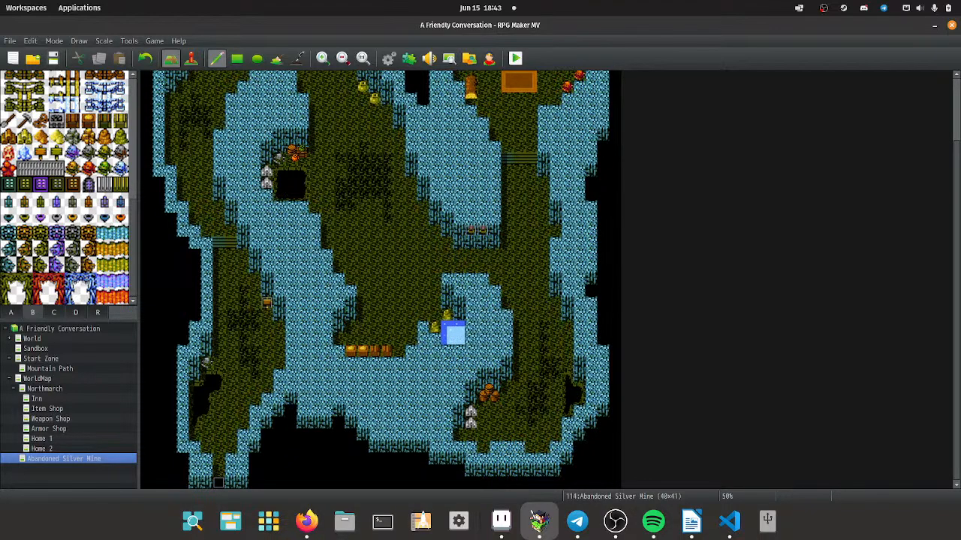
Create a quick Transfer event on WorldMap's mountain cave (149,27) leading just north of Abandoned Silver Mine's southern exit, with direction Retain.
left_click(37, 378)
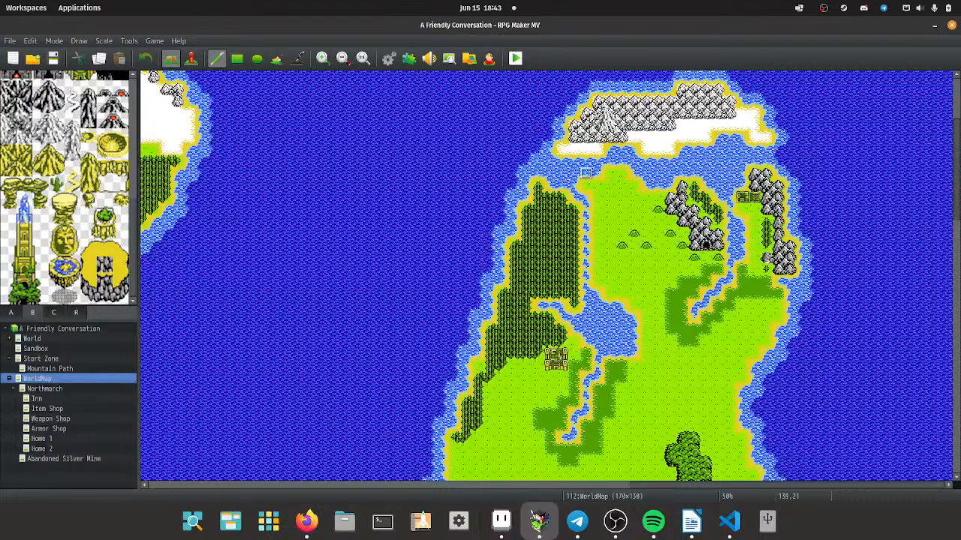
left_click(191, 59)
double_click(705, 245)
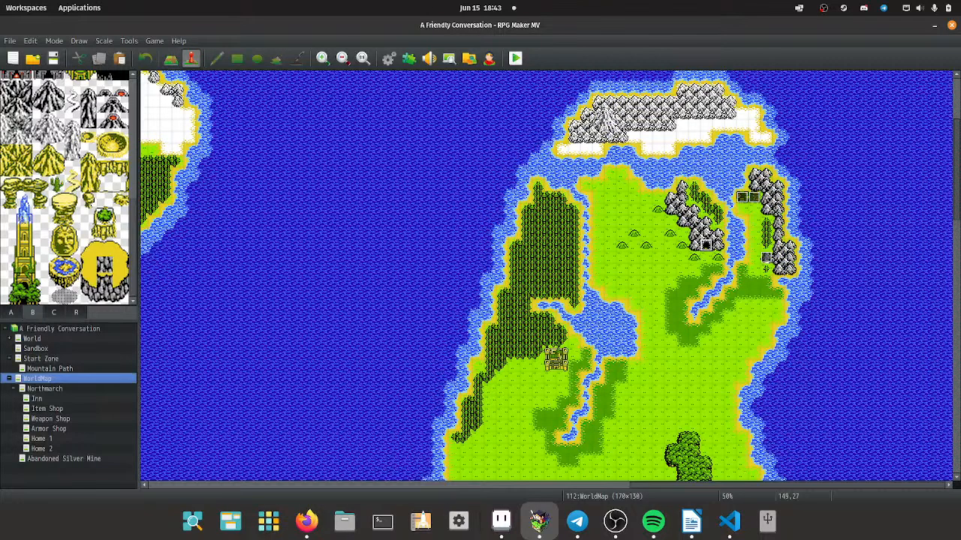
key("Escape")
right_click(706, 247)
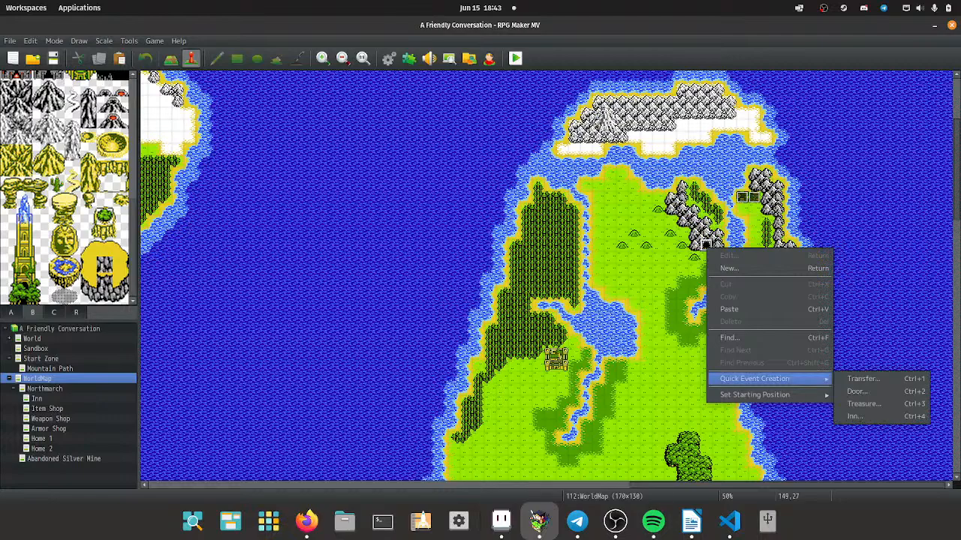
mouse_move(755, 378)
left_click(863, 379)
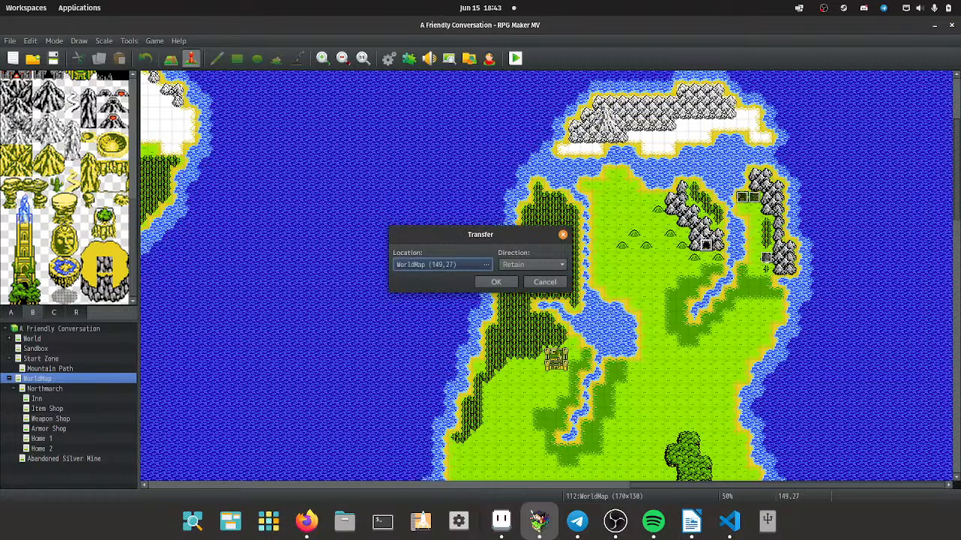
left_click(442, 264)
left_click(264, 235)
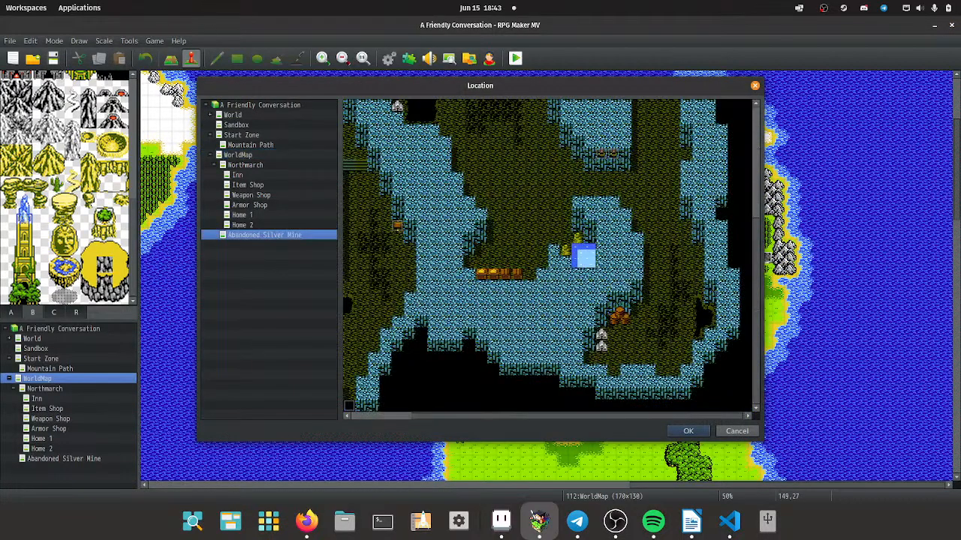
scroll(434, 365, "left", 2)
left_click(421, 393)
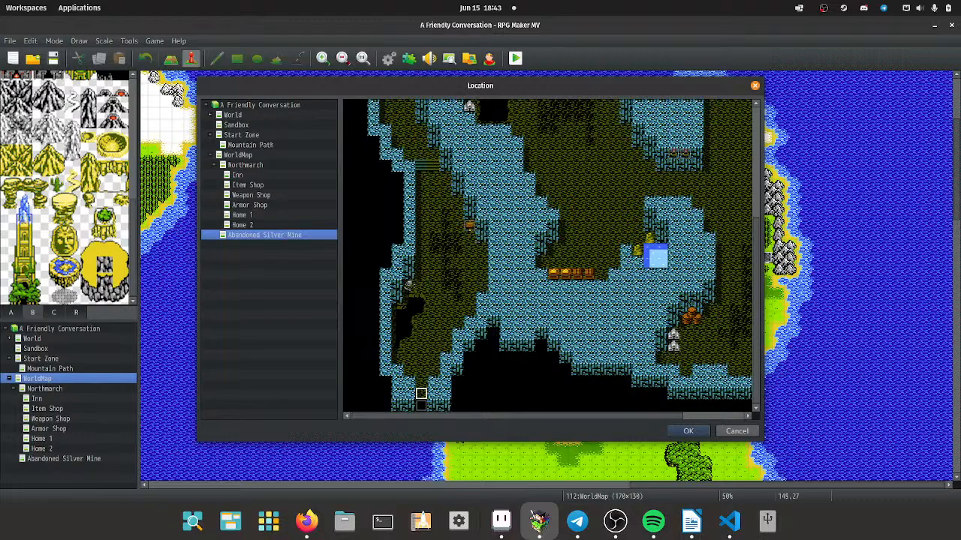
left_click(689, 431)
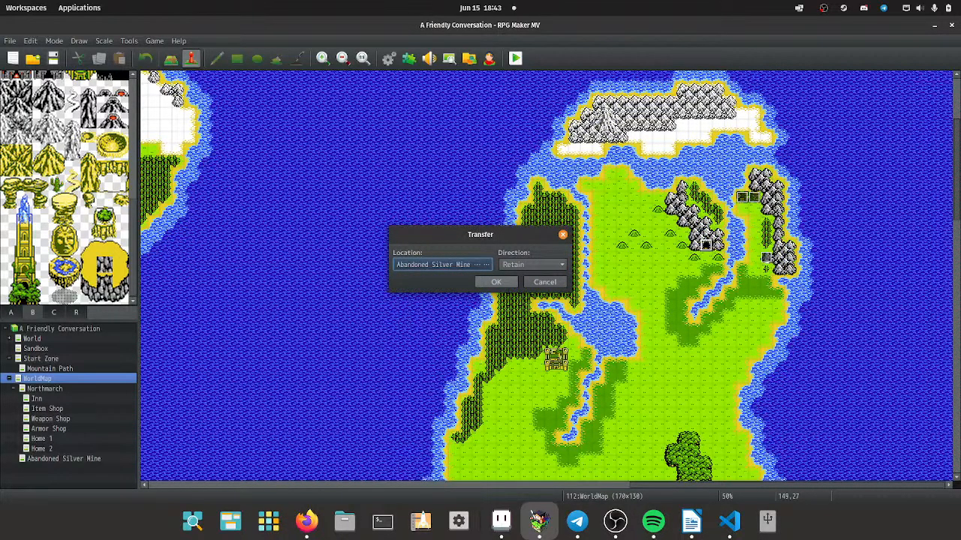
left_click(495, 282)
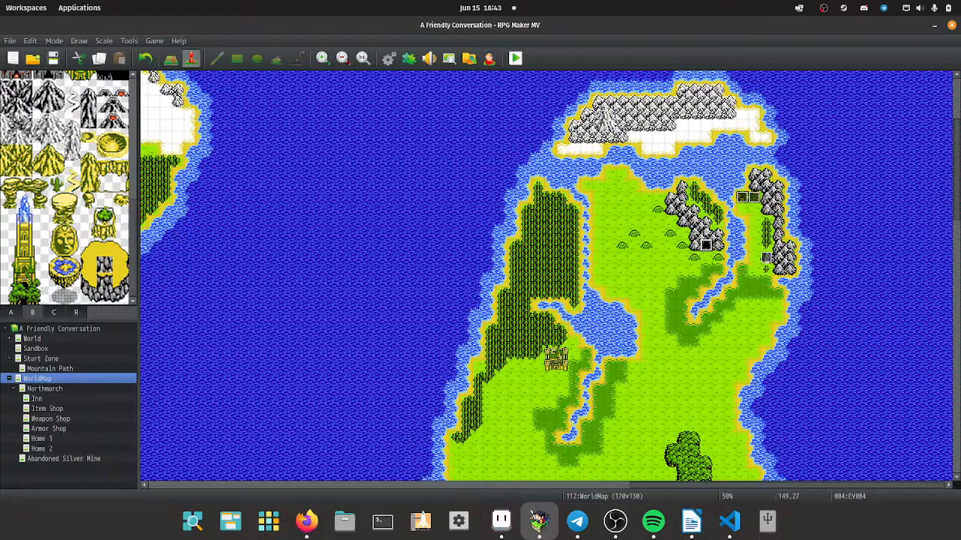
Return to the Abandoned Silver Mine map and review its southern exit event and the rest of the layout.
left_click(64, 458)
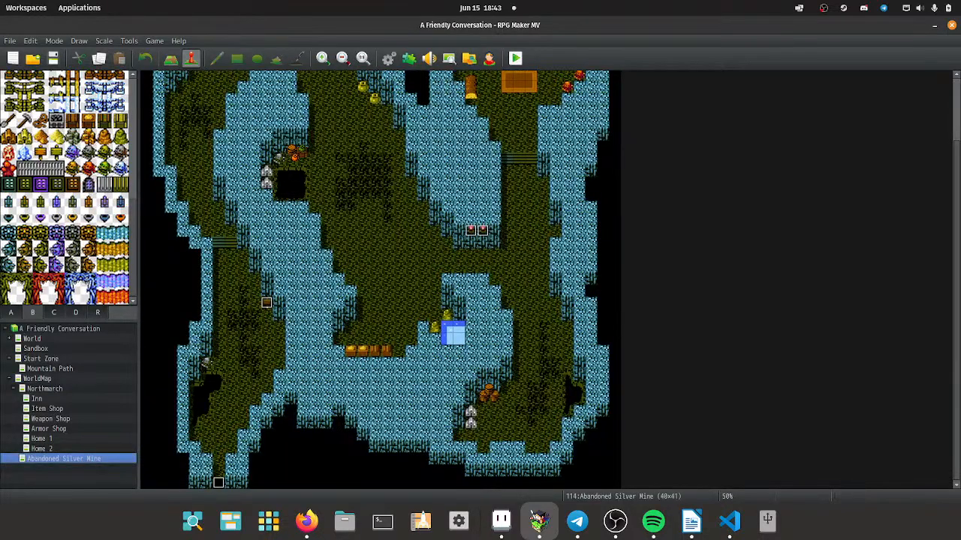
left_click(218, 471)
left_click(219, 483)
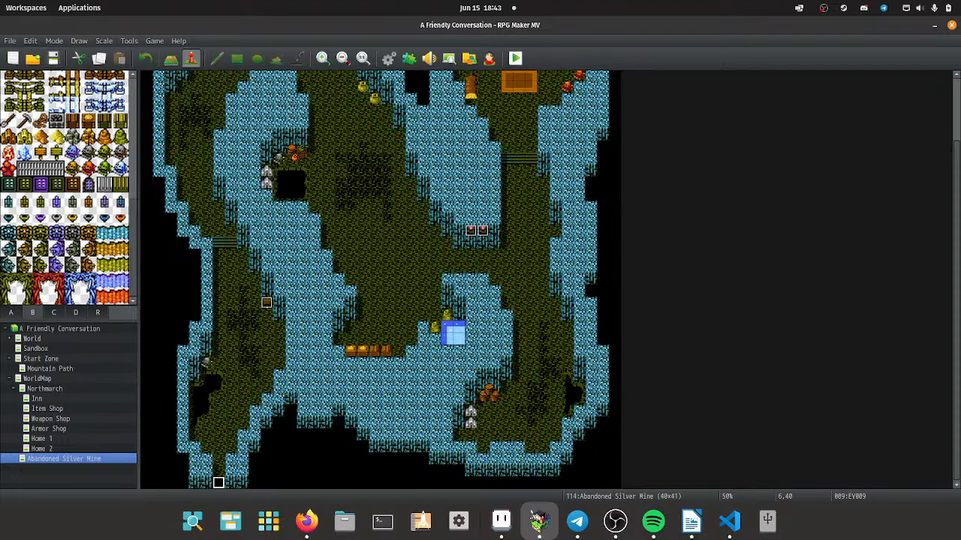
scroll(381, 279, "up", 2)
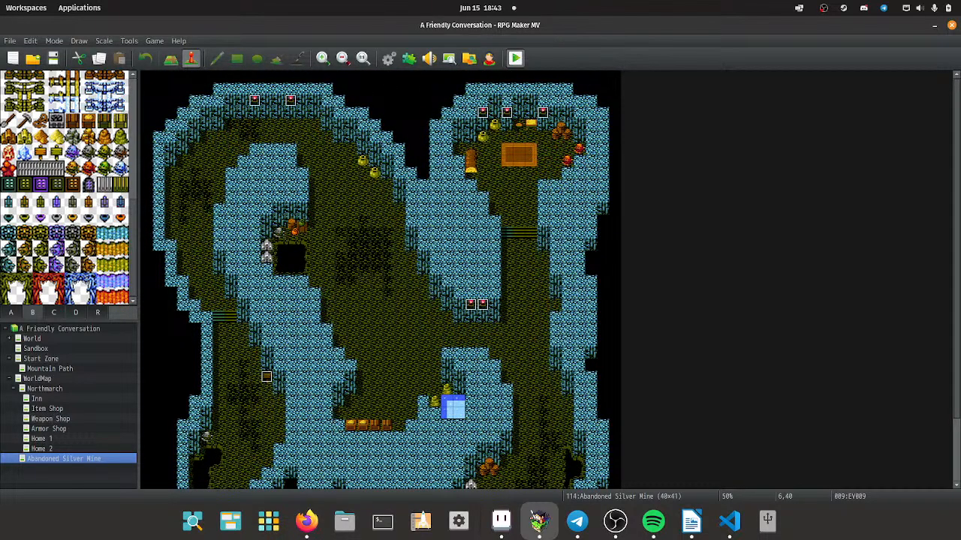
Playtest the project, starting a new game and switching the game window to full screen.
left_click(515, 58)
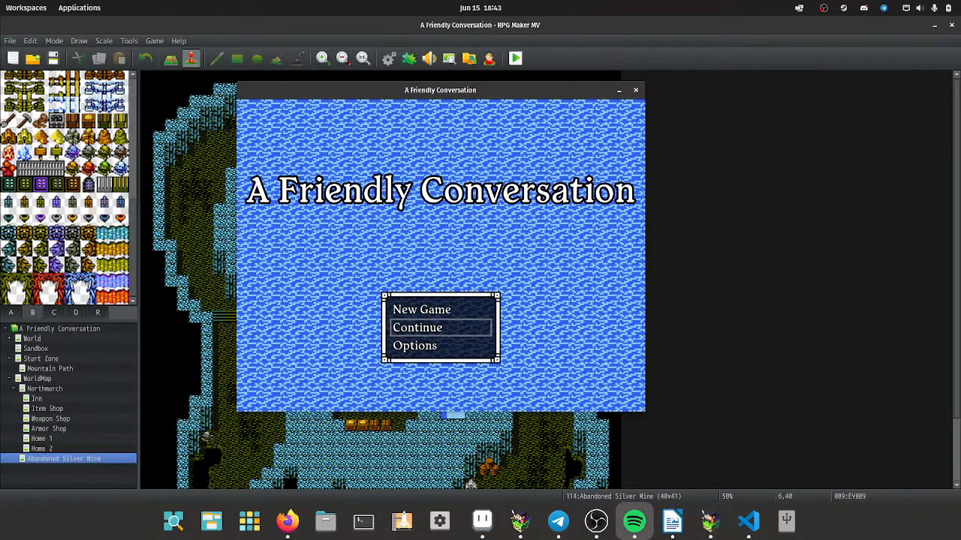
key("Up")
key("Return")
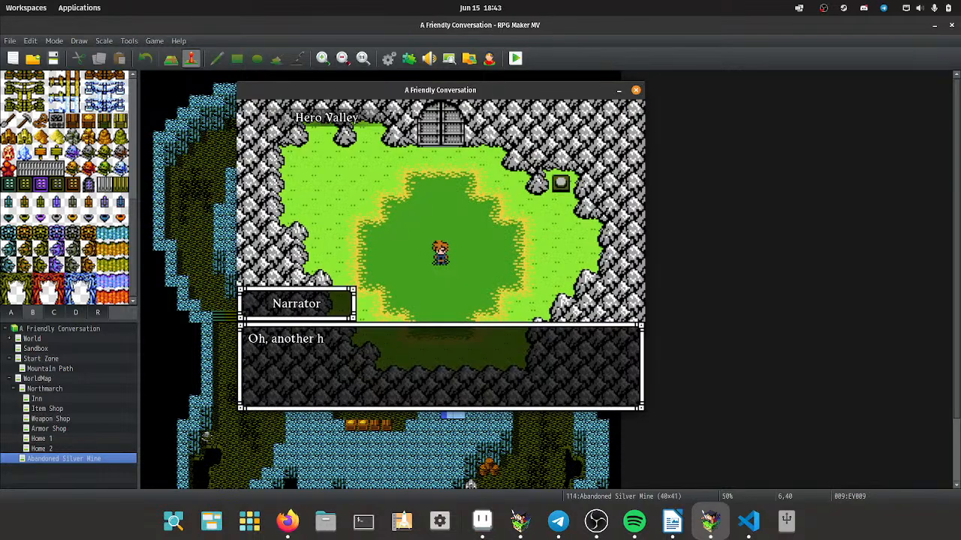
key("F4")
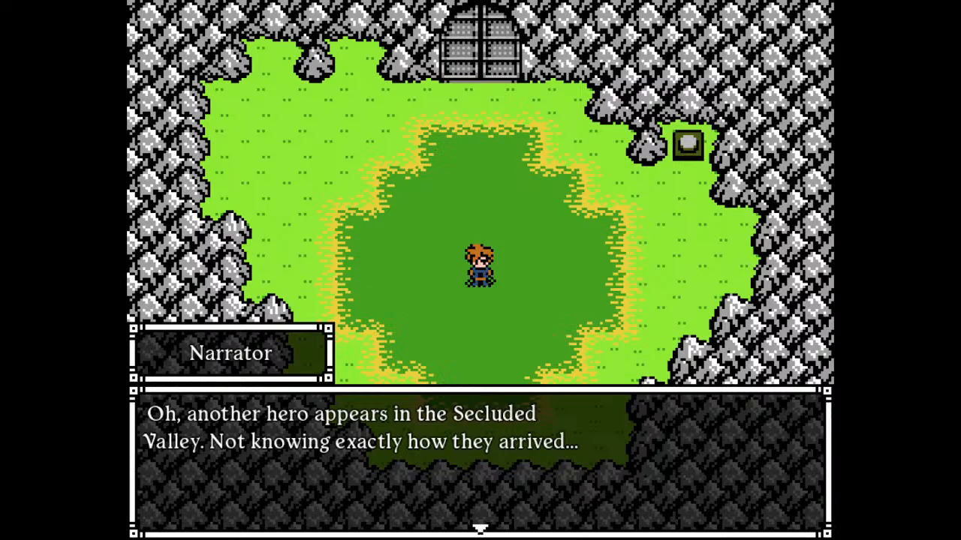
Advance through the whole opening conversation between the narrator and the hero in Hero Valley.
key("Return")
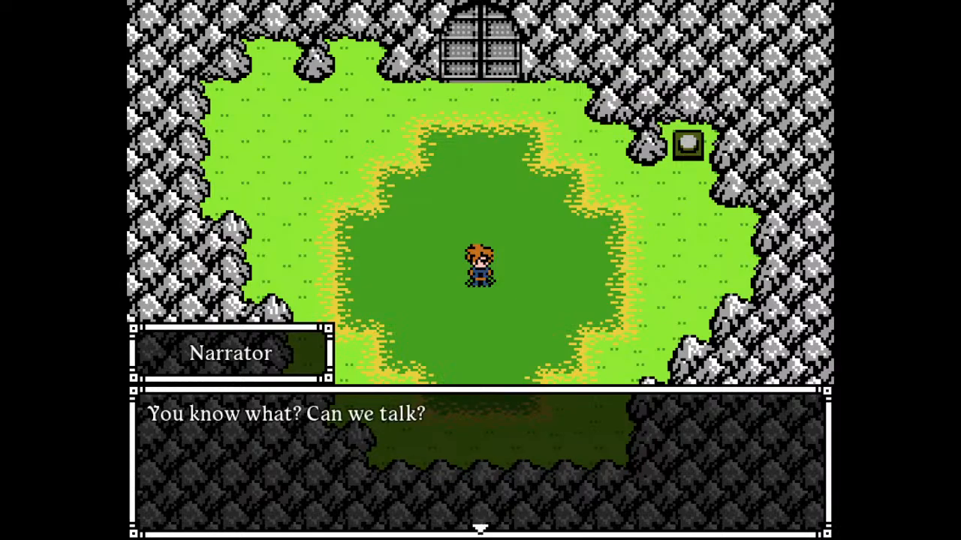
key("Return")
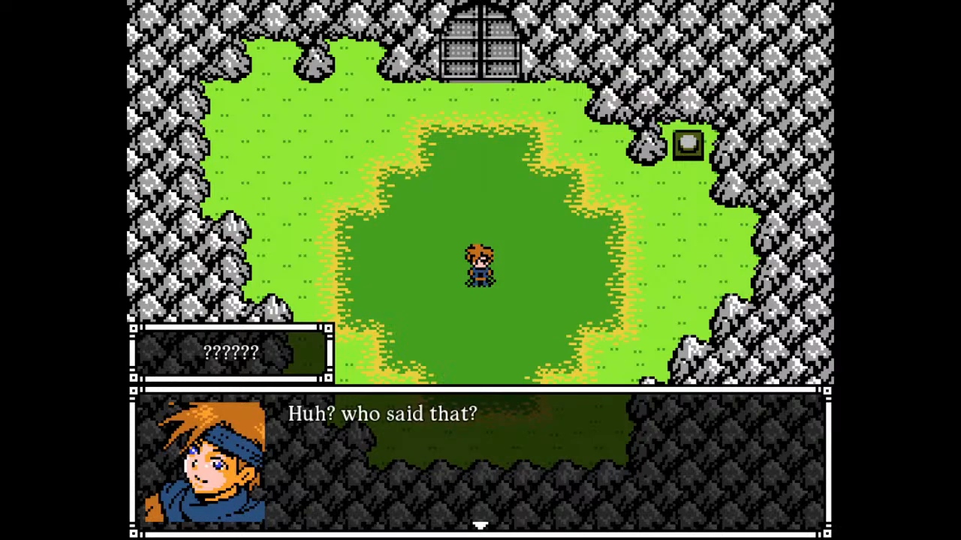
key("Return")
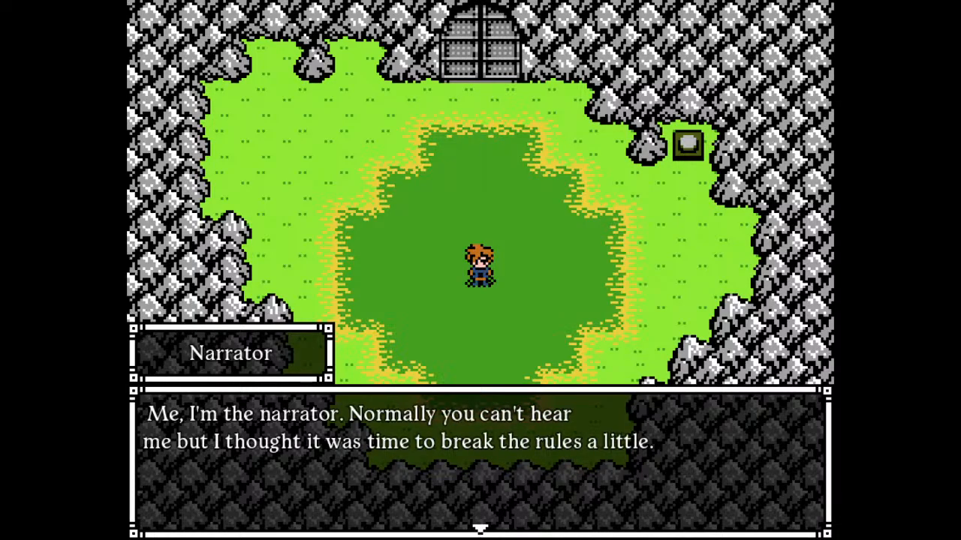
key("Return")
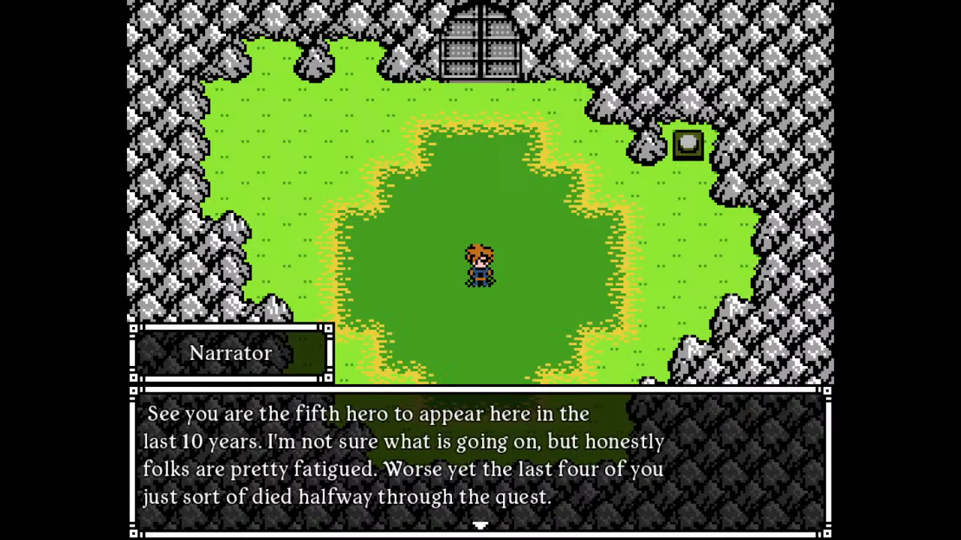
key("Return")
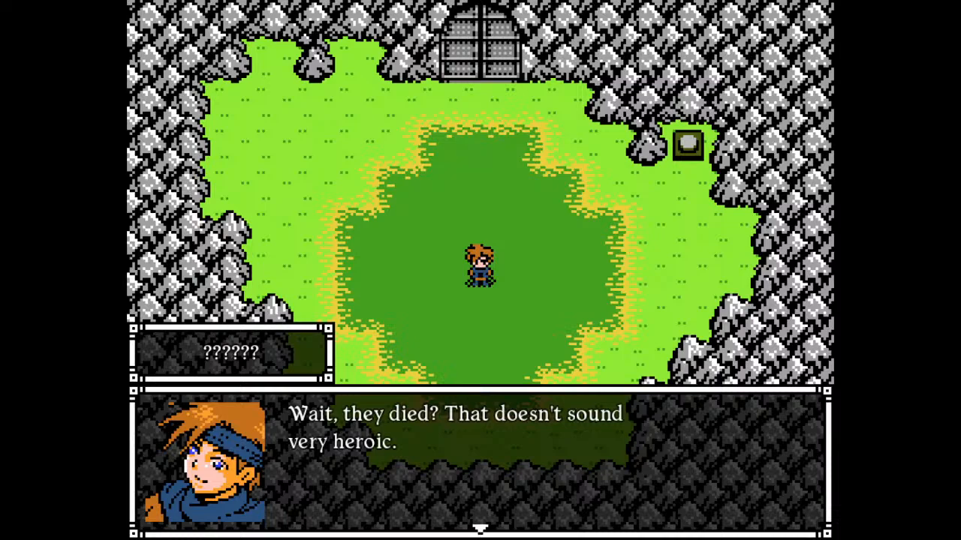
key("Return")
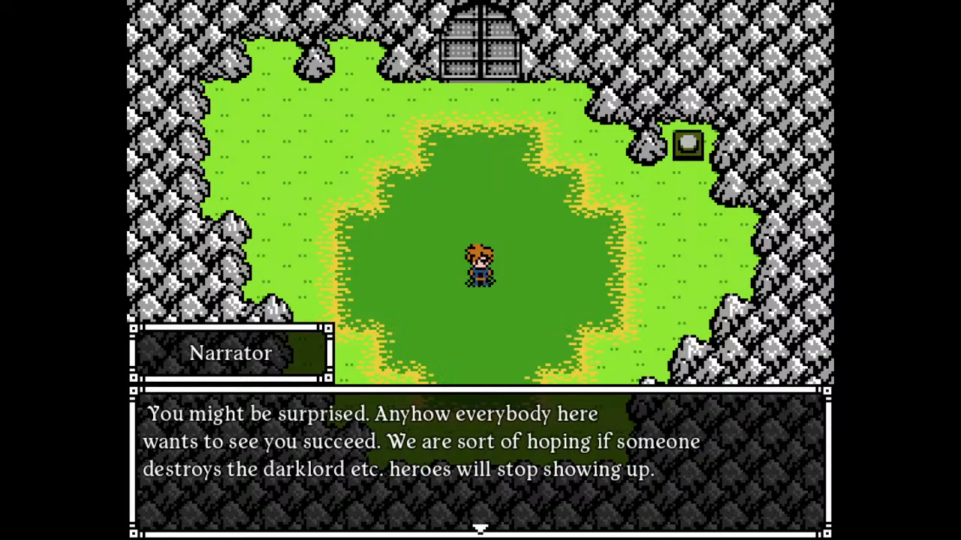
key("Return")
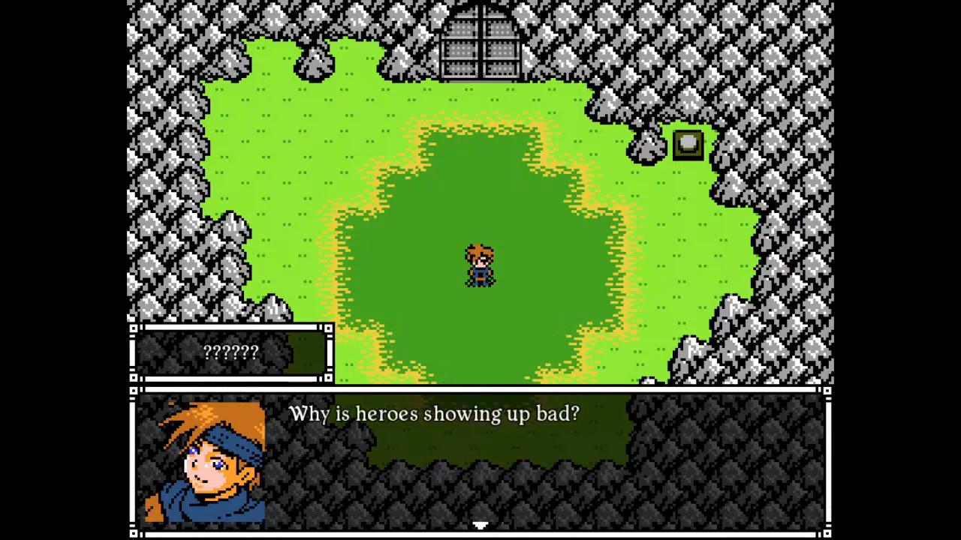
key("Return")
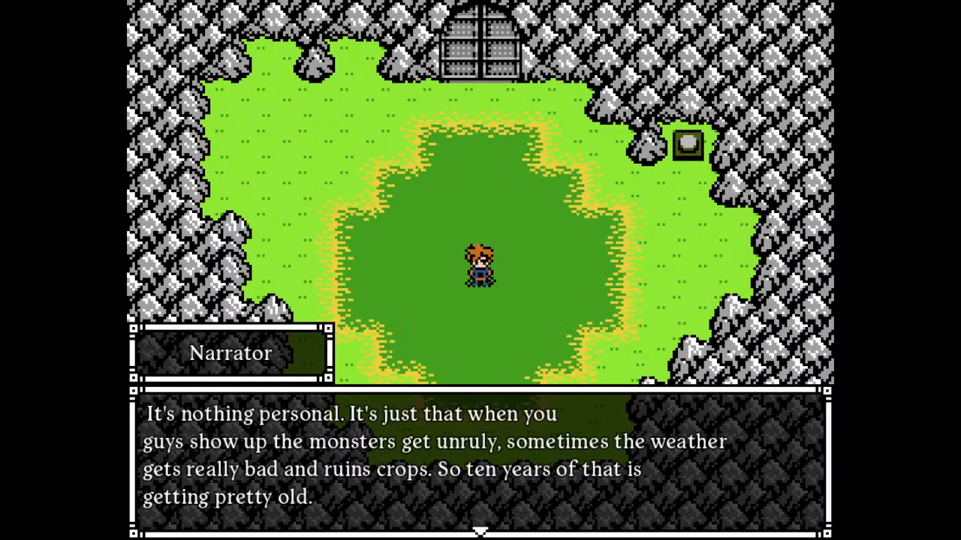
key("Return")
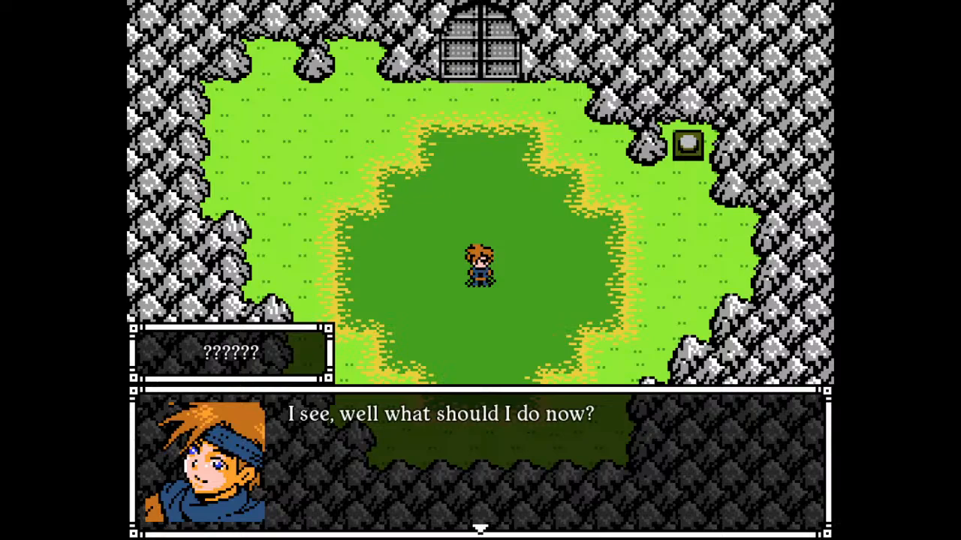
key("Return")
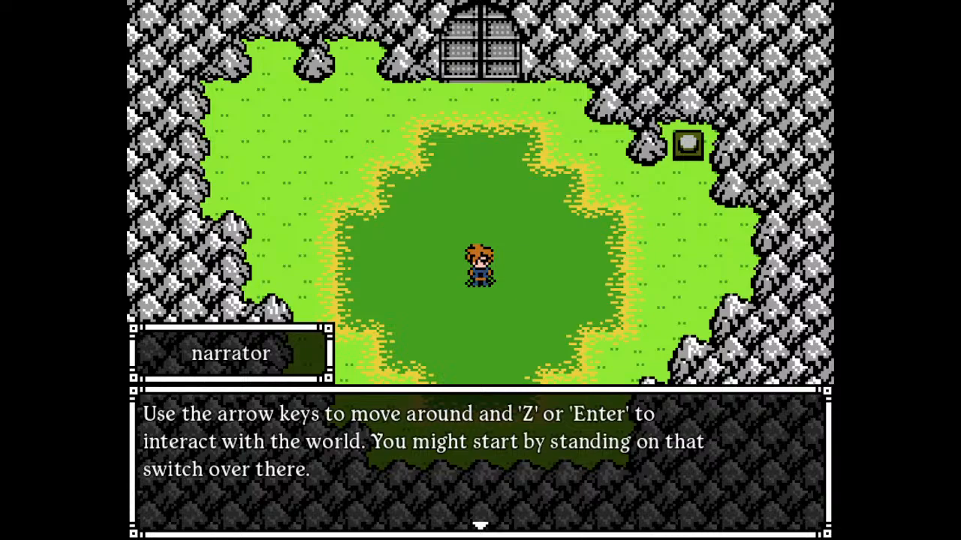
key("Return")
Walk the hero to the closed gate in the valley's north wall, examine it and dismiss its message.
key("Right")
key("Up")
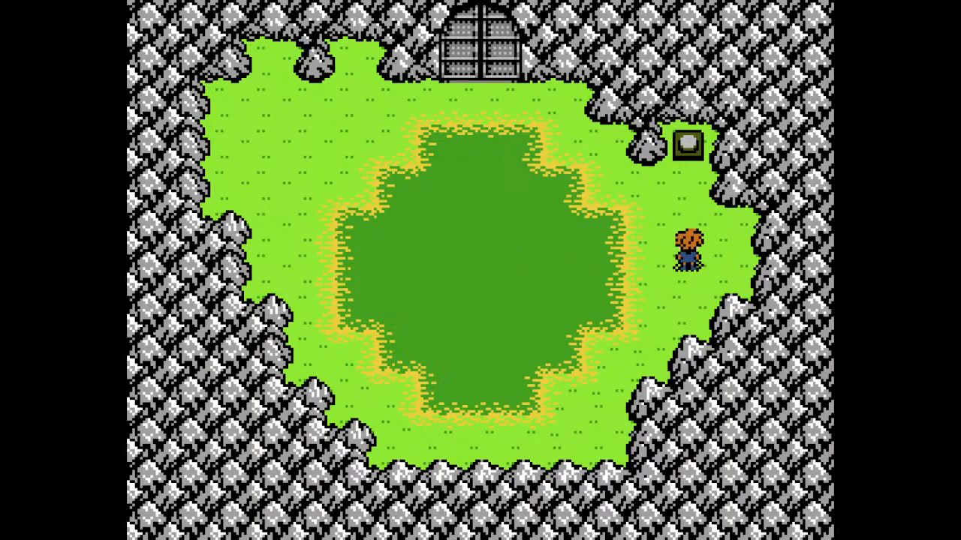
key("Left")
key("Up")
key("Return")
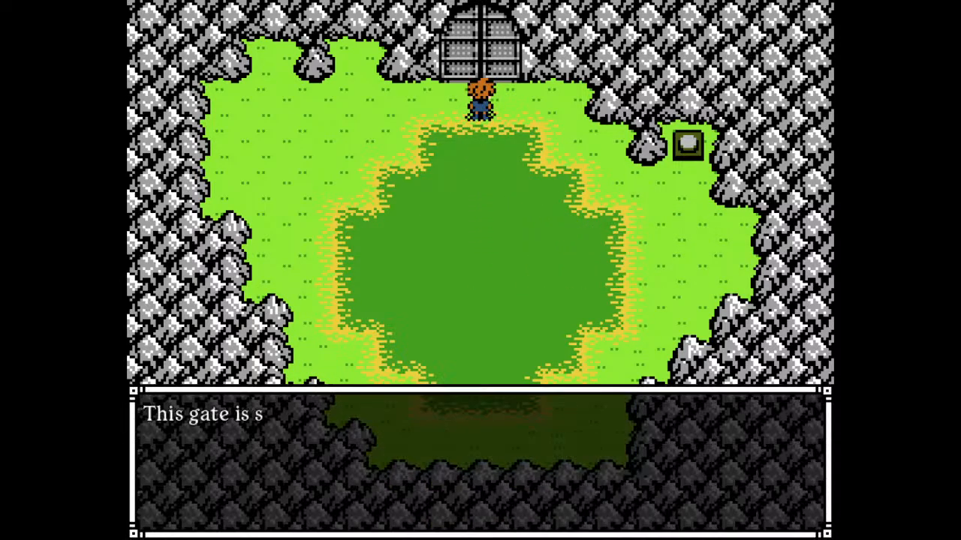
key("Return")
key("Down")
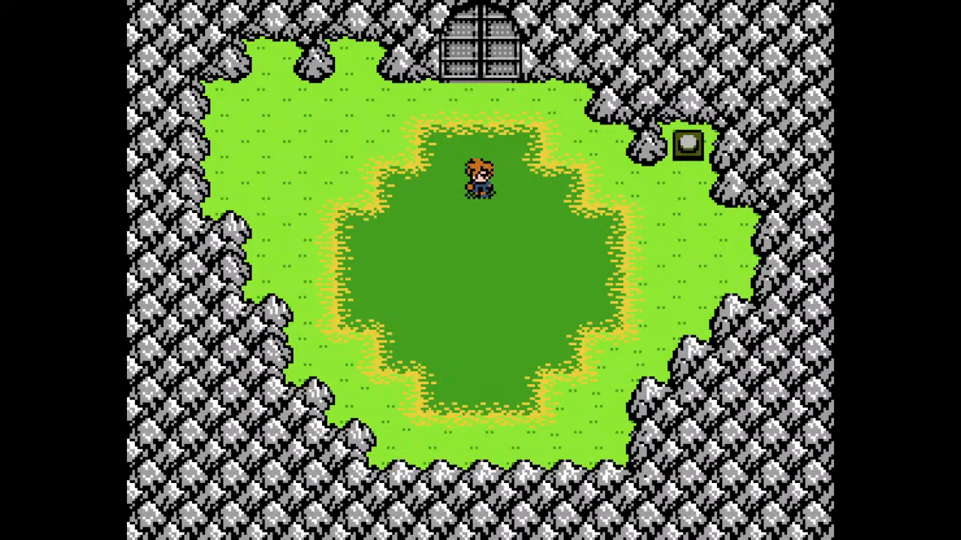
Stand on the floor switch in the valley's northeast, accept the hero's default name and dismiss the passage message.
key("Right")
key("Up")
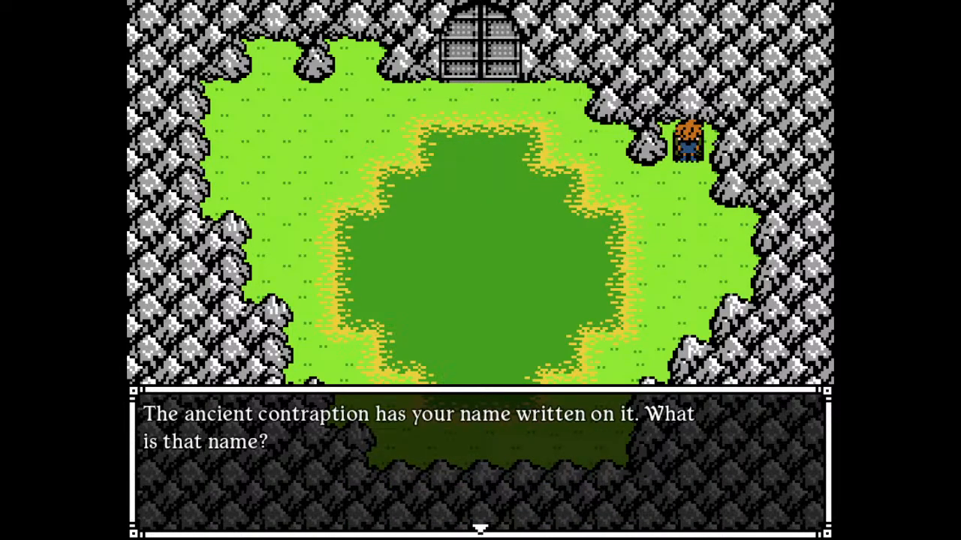
key("Return")
key("Left")
key("Up")
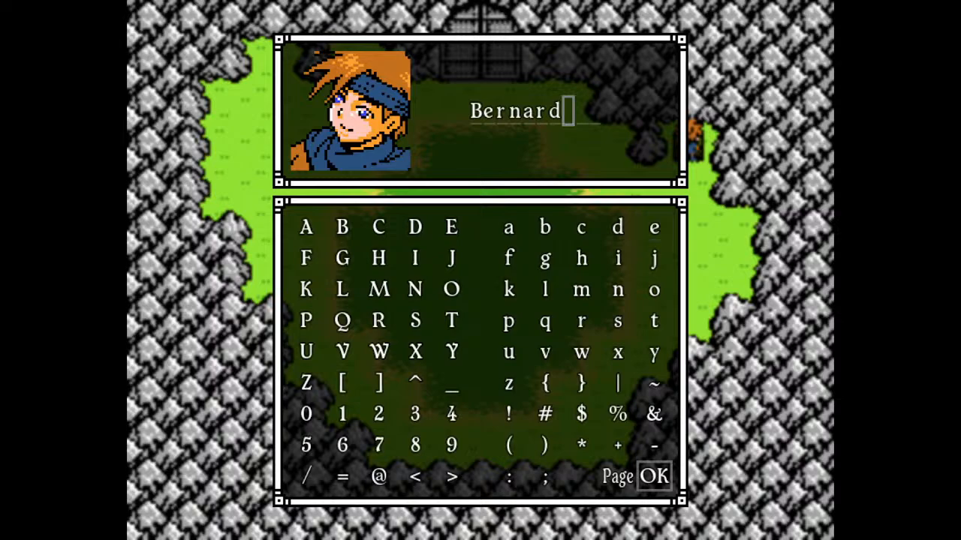
key("Return")
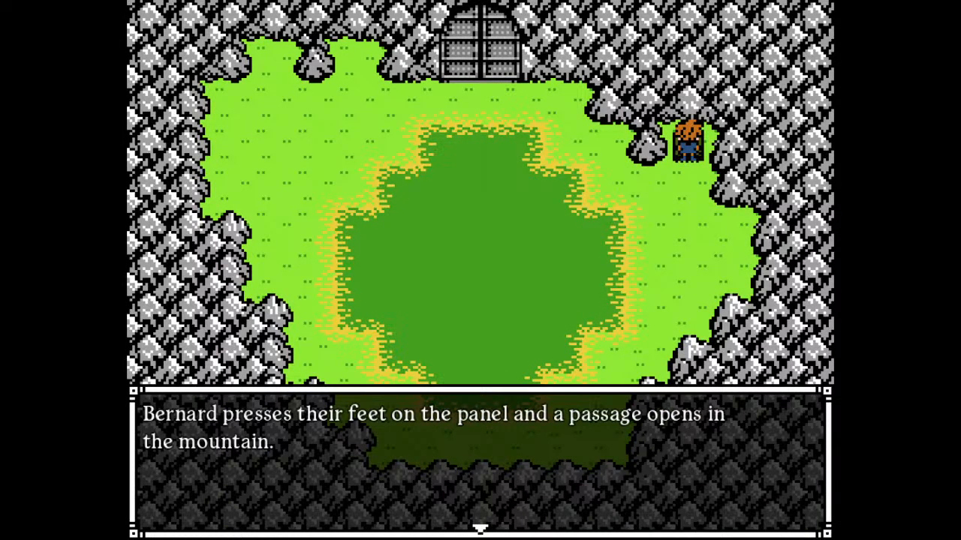
key("Return")
Walk through the opened mountain passage into the next area and dismiss the narrator's hint about secrets.
key("Down")
key("Left")
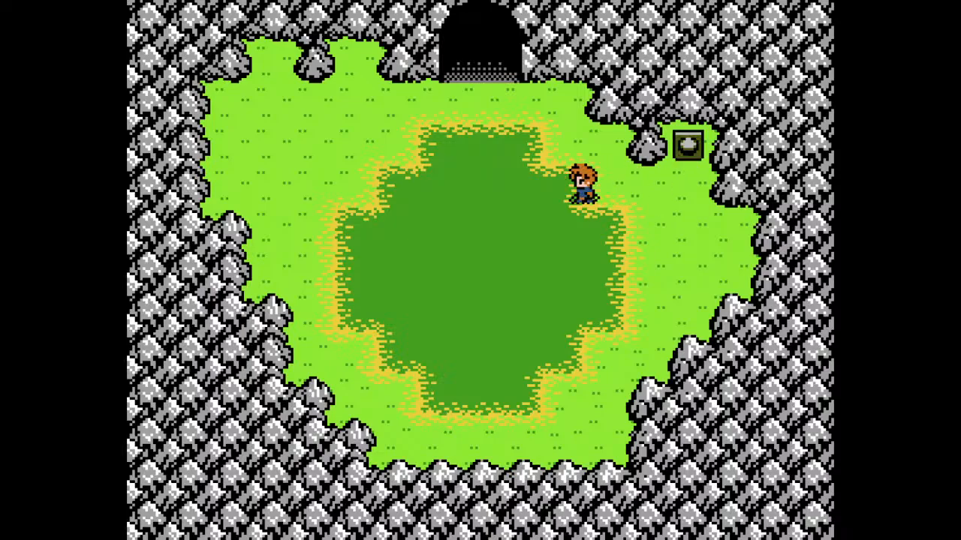
key("Up")
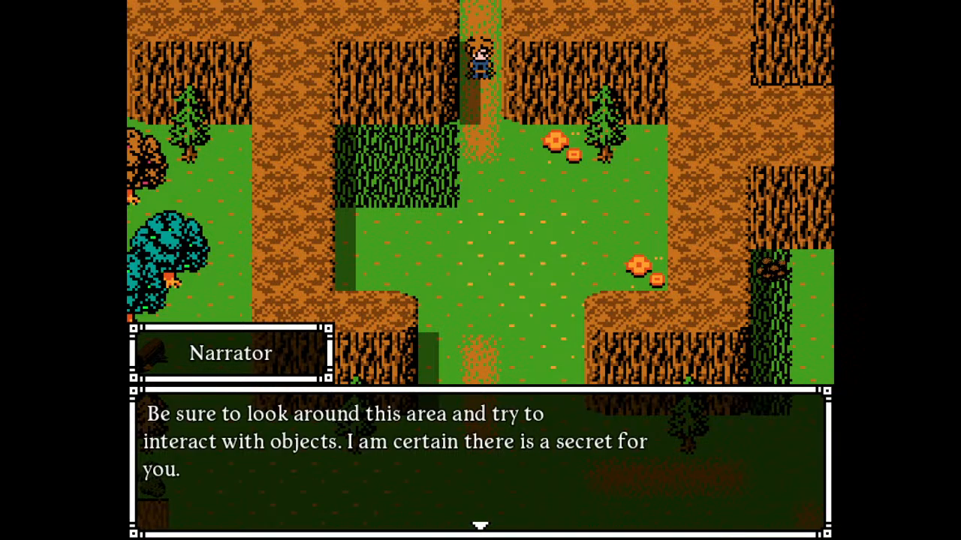
key("Return")
Walk to the orange flowers beside the nearby pine tree and dismiss the equipment hint.
key("Down")
key("Right")
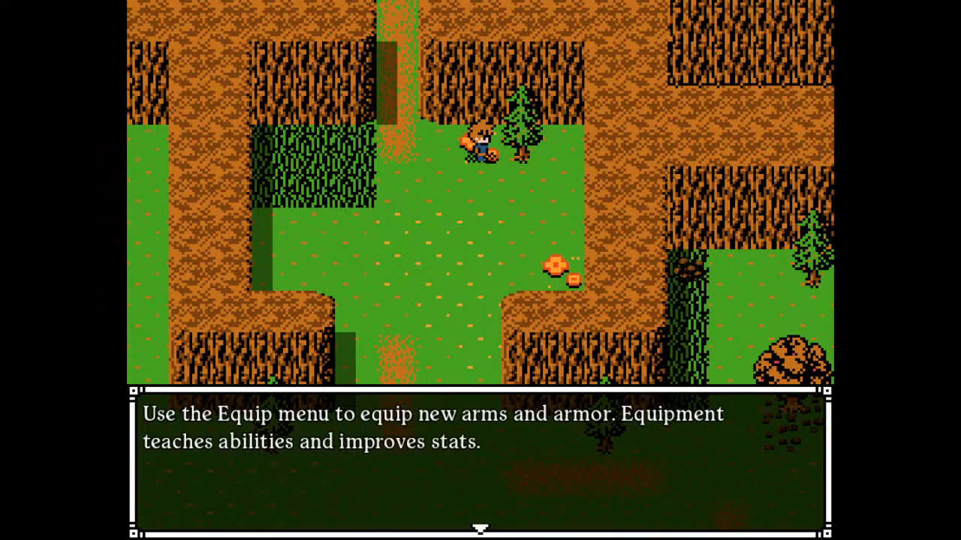
key("Return")
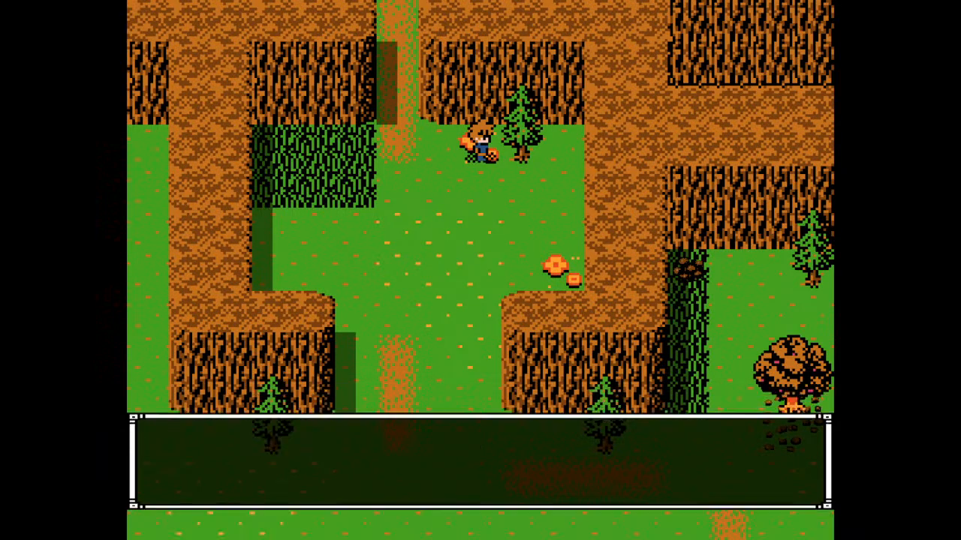
Walk the hero down to the pine tree just above the horizontal dirt patch and read its hint about the Lore Book.
key("Down")
key("Right")
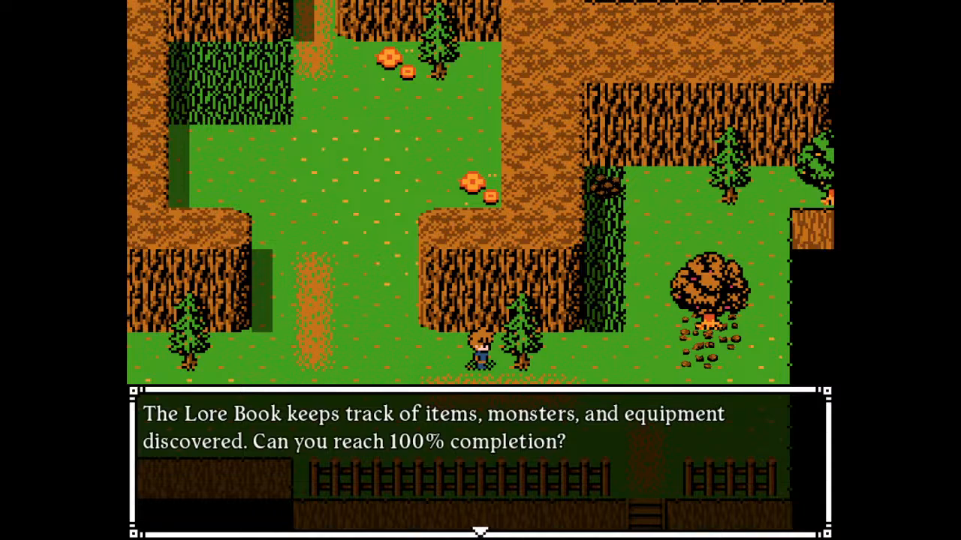
key("Return")
key("Down")
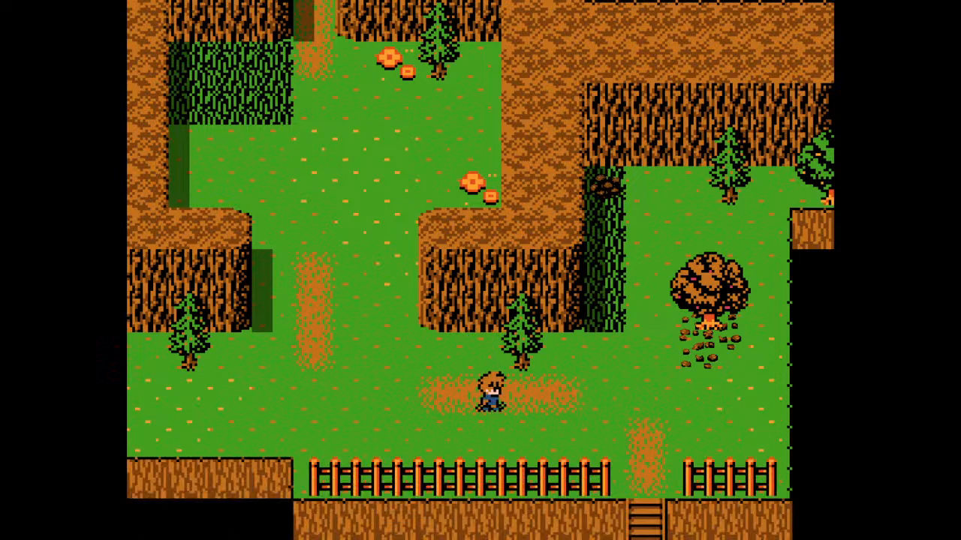
Walk the hero to the pine tree in the eastern nook above the large brown tree and read its hint.
key("Right")
key("Up")
key("Left")
key("Up")
key("Right")
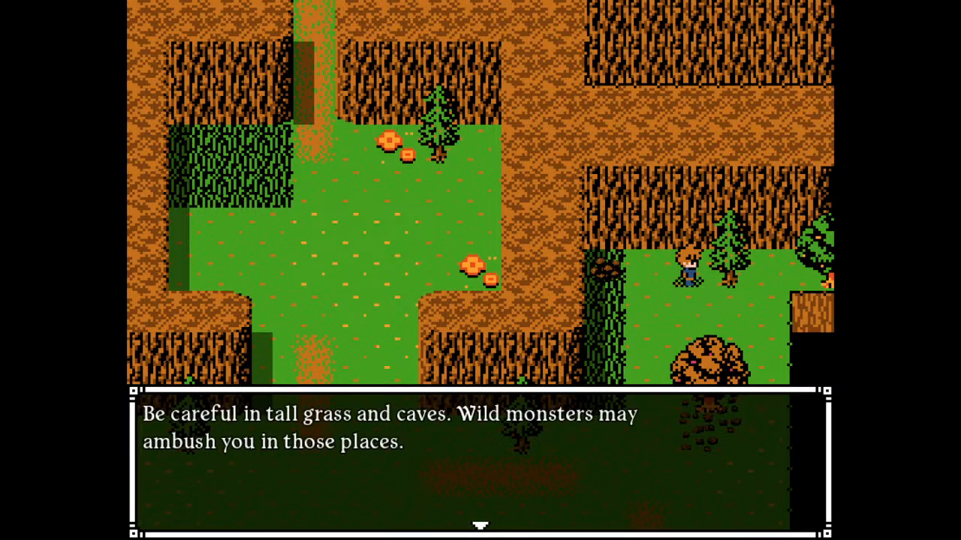
key("Return")
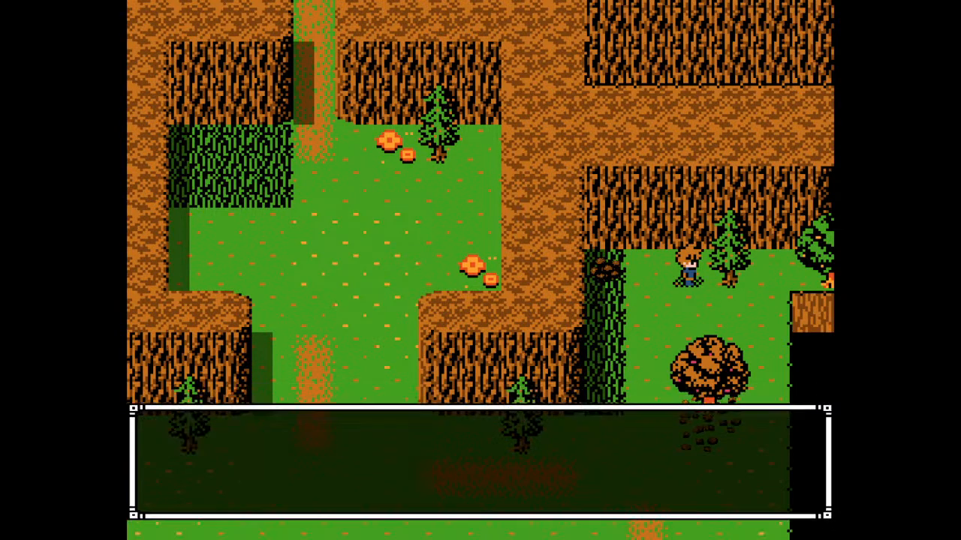
Walk the hero west to the pine tree below the left cliff and read its hint about equipment abilities.
key("Left")
key("Down")
key("Left")
key("Left")
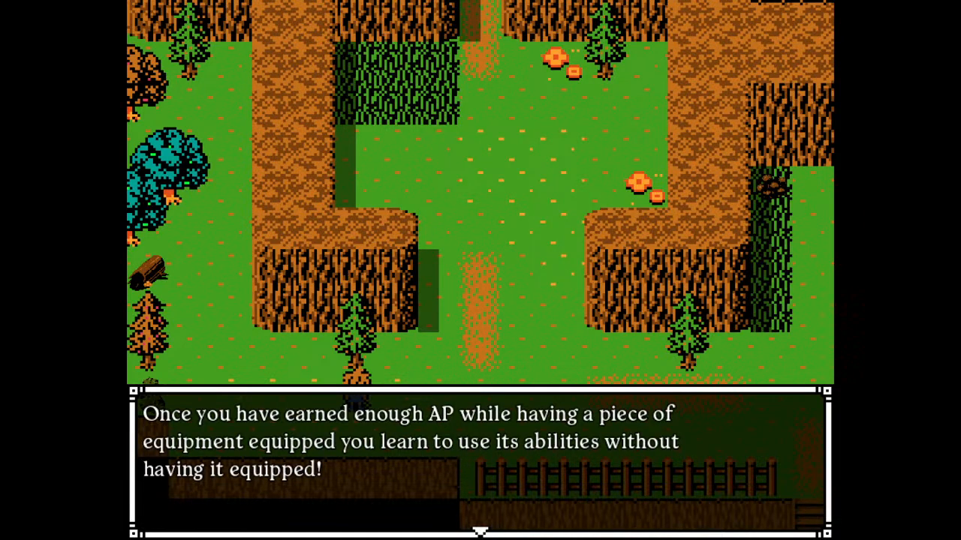
key("Return")
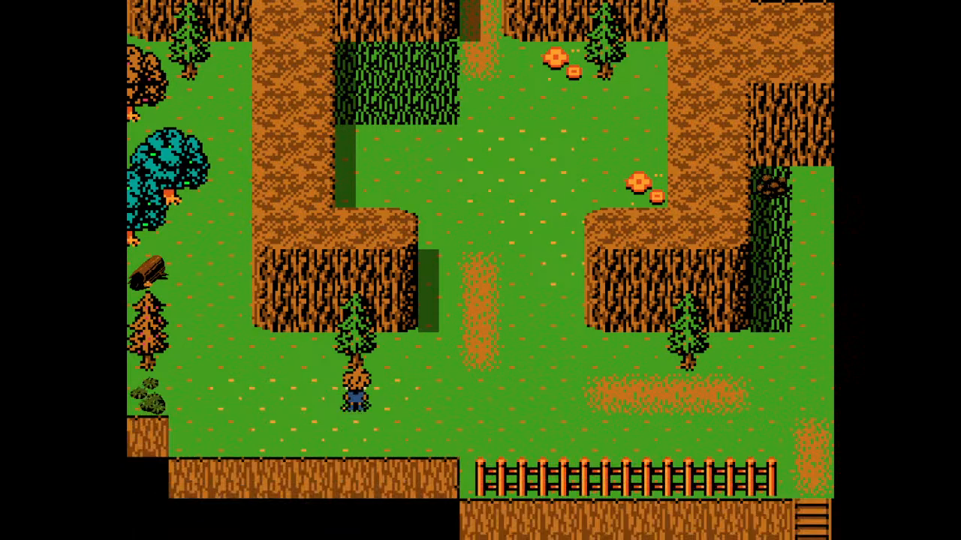
Walk the hero to the pine tree in the northwest clearing, read its controls hint, and advance through the secret-discovery messages.
key("Left")
key("Up")
key("Up")
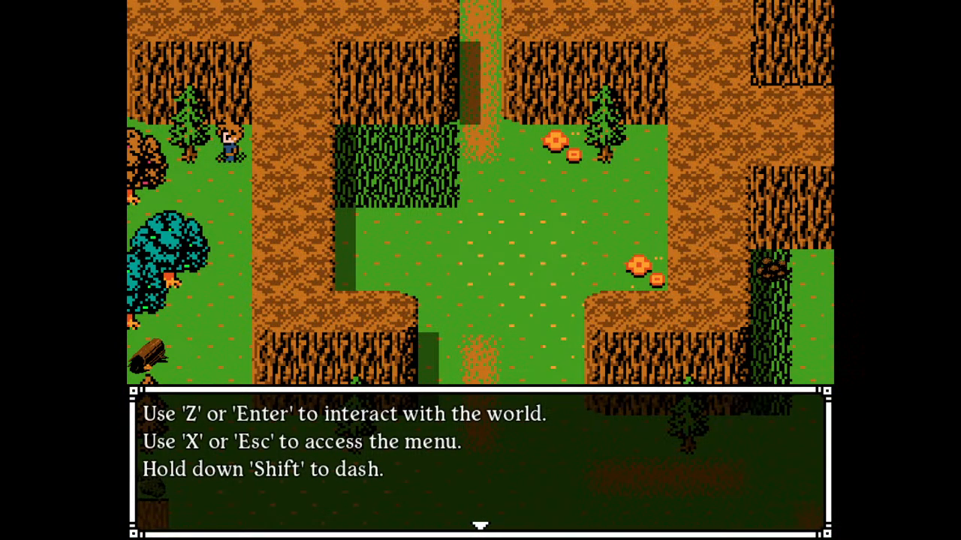
key("Return")
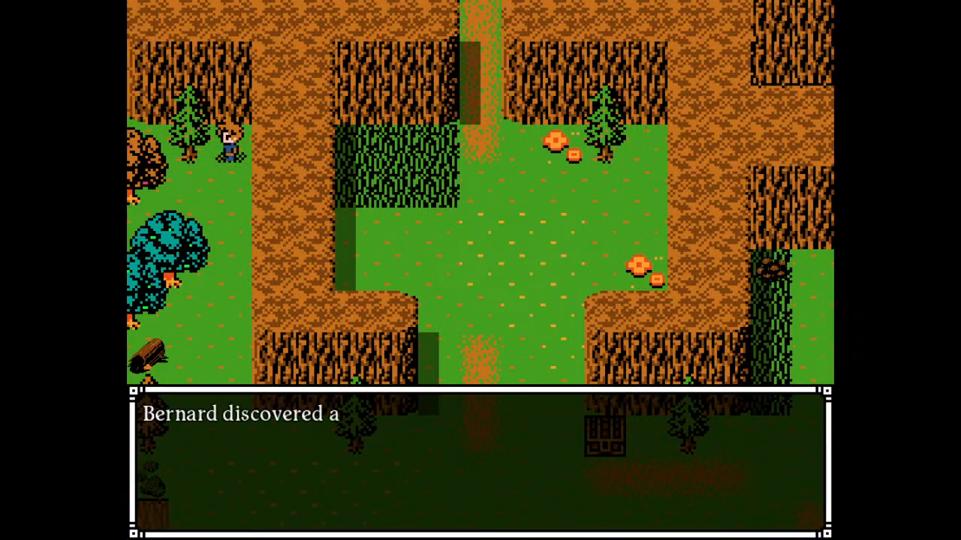
key("Return")
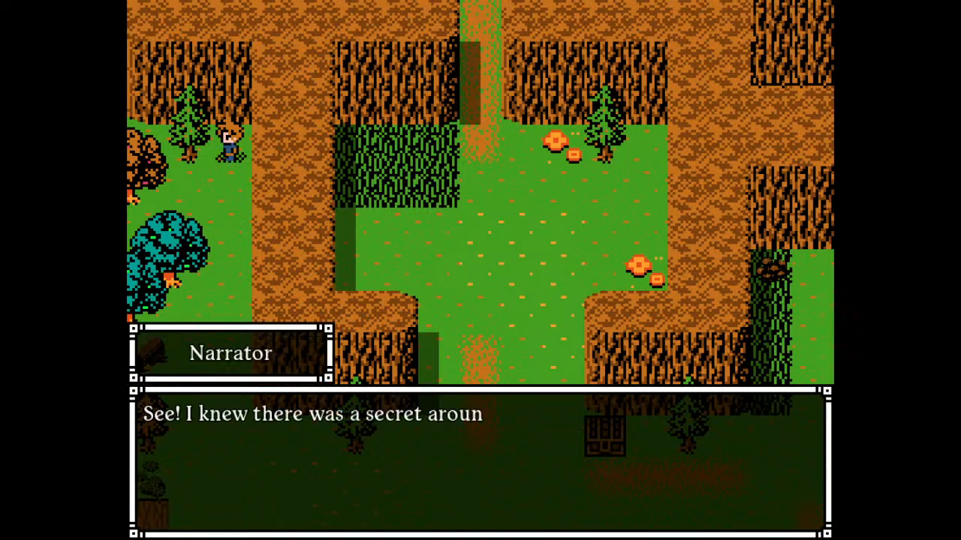
key("Return")
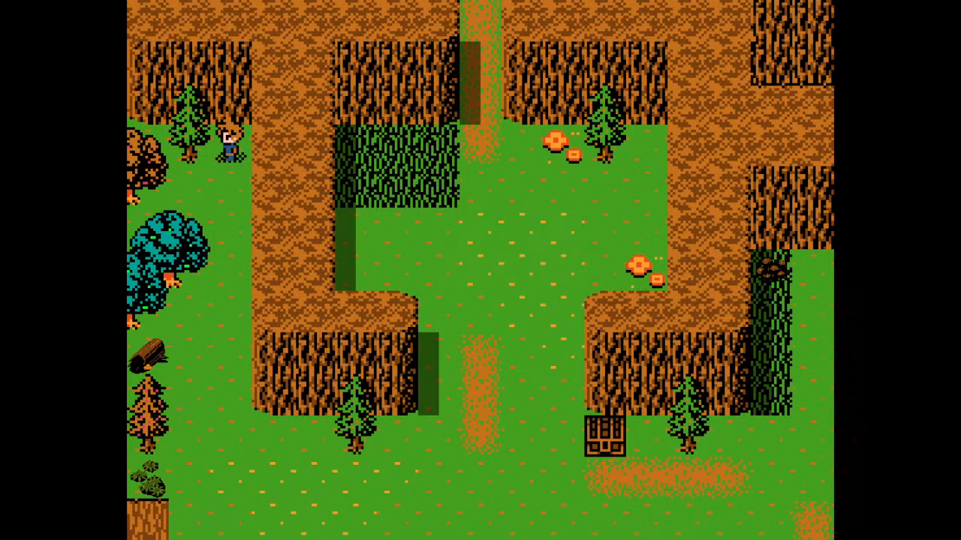
Walk the hero back to the treasure chest beside the pine tree below the right cliff and collect the whip from it.
key("Down")
key("Right")
key("Right")
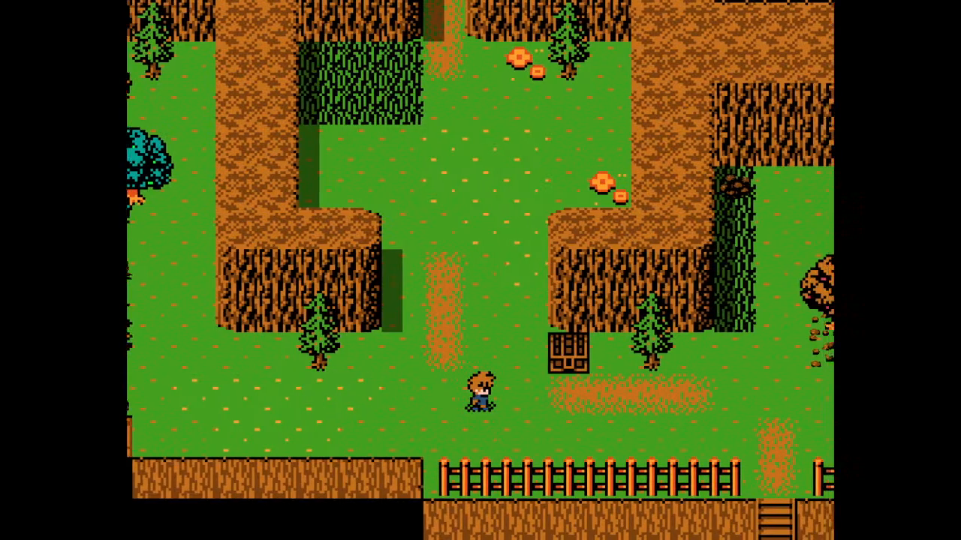
key("Up")
key("Left")
key("Return")
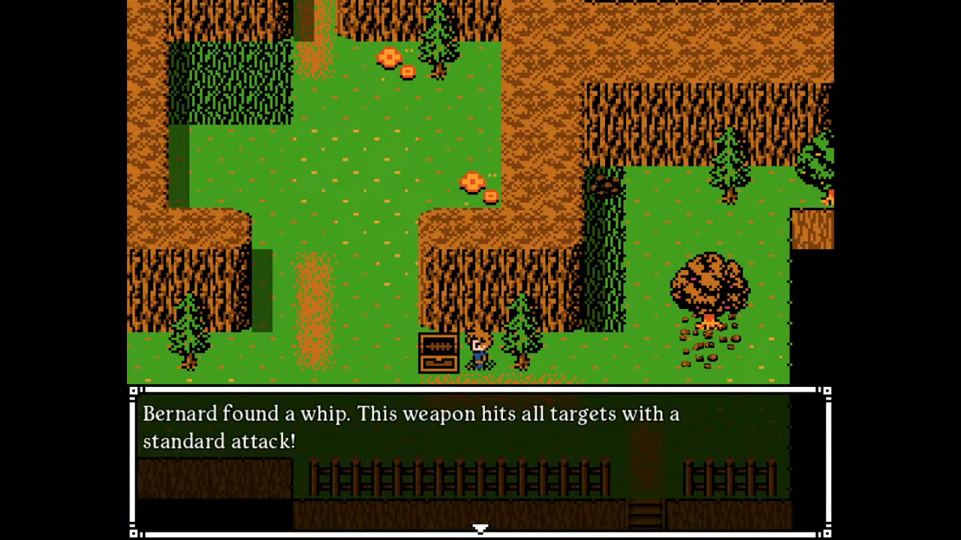
key("Return")
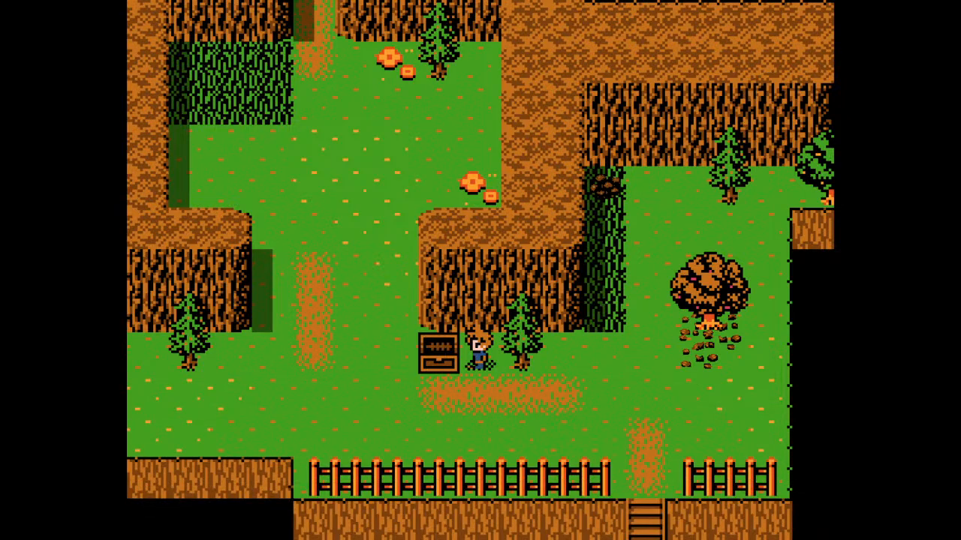
Equip the hero with the Whip in the Weapon slot in place of the Short Sword and return to the map.
key("Escape")
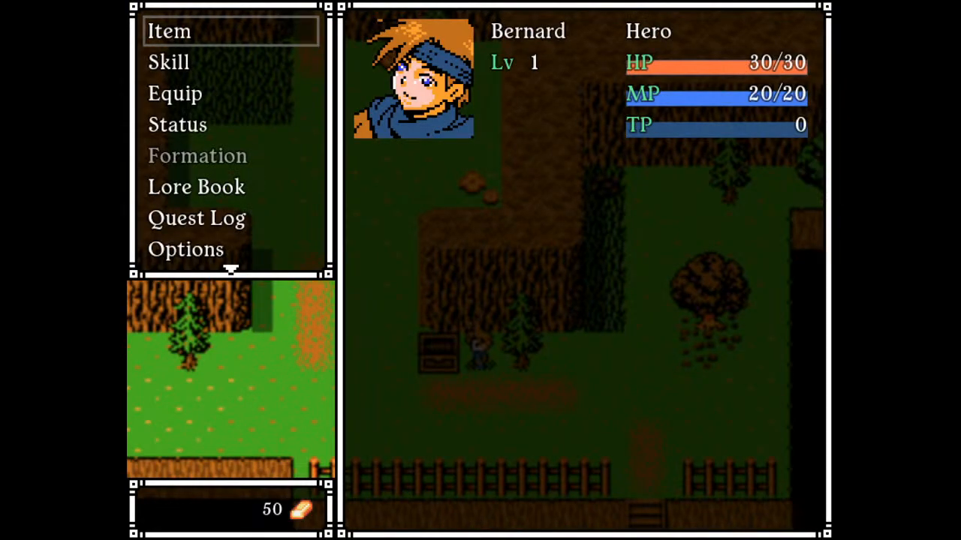
key("Down")
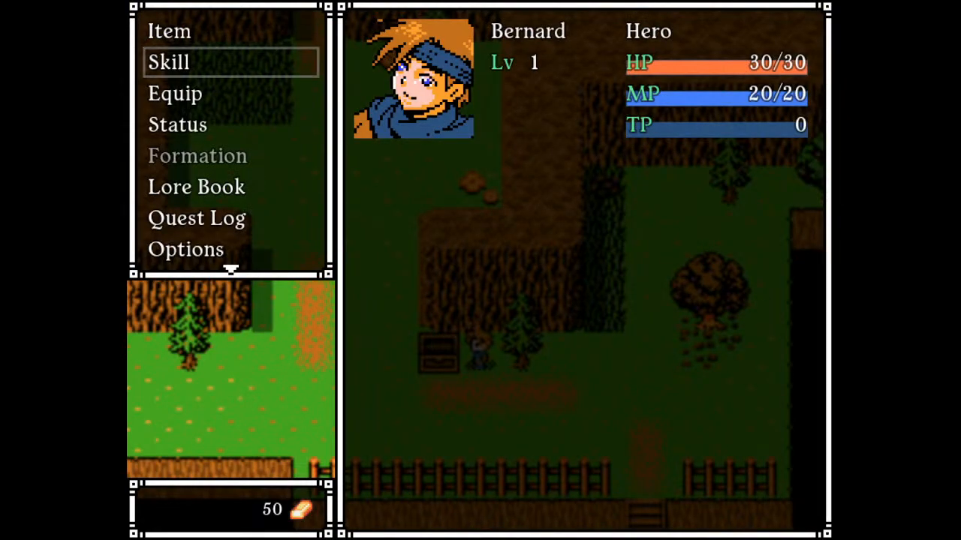
key("Down")
key("Down")
key("Up")
key("Return")
key("Return")
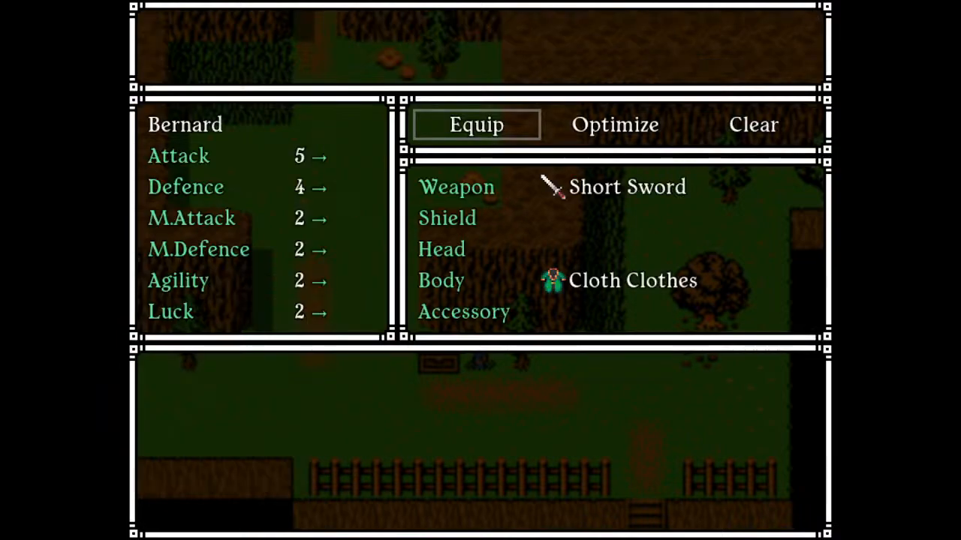
key("Right")
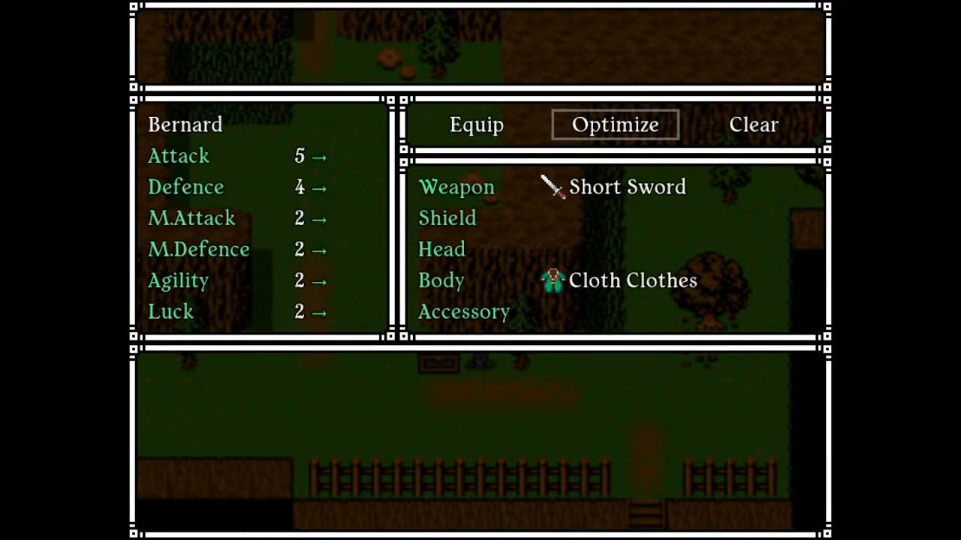
key("Left")
key("Return")
key("Return")
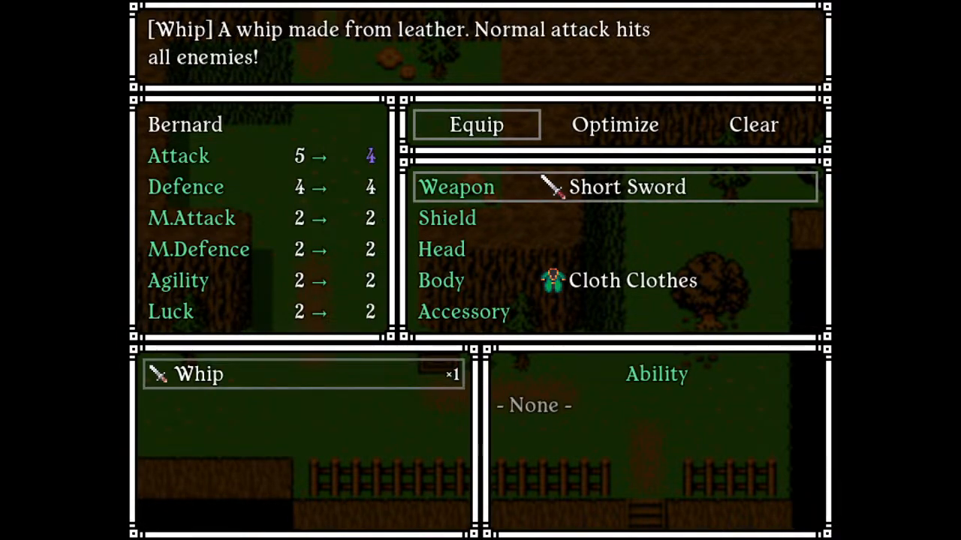
key("Return")
key("Escape")
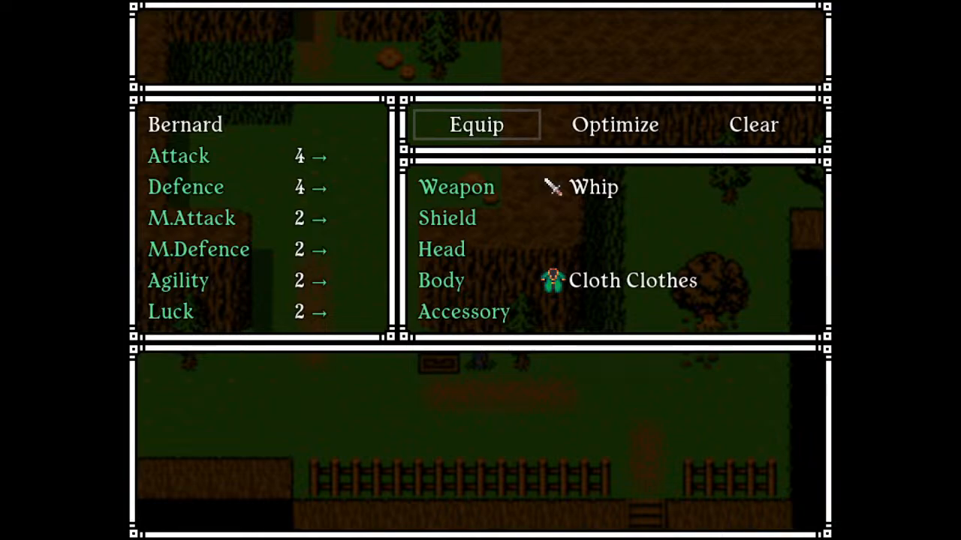
key("Escape")
key("Escape")
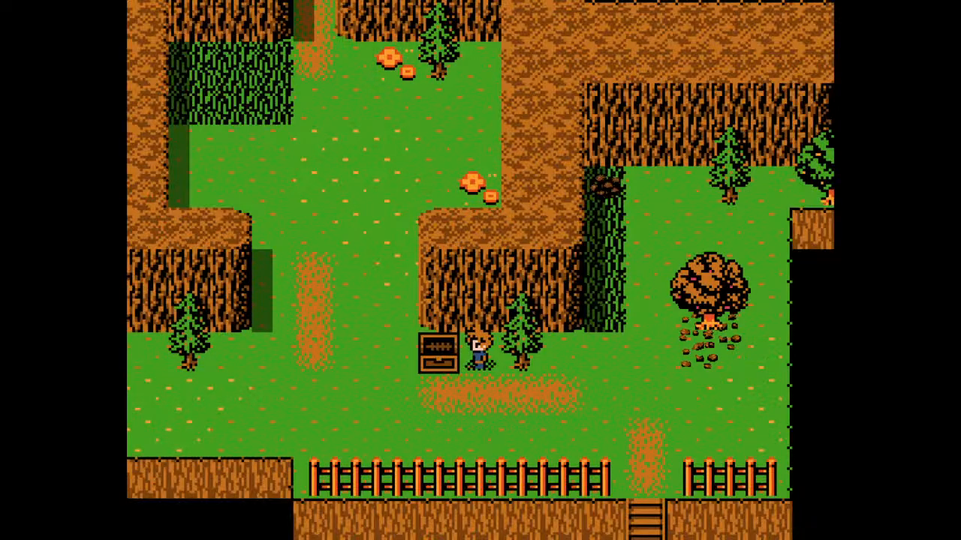
Leave the clearing by the southern stairs and cross the Cydonia overworld north into the town of Northmarch.
key("Down")
key("Right")
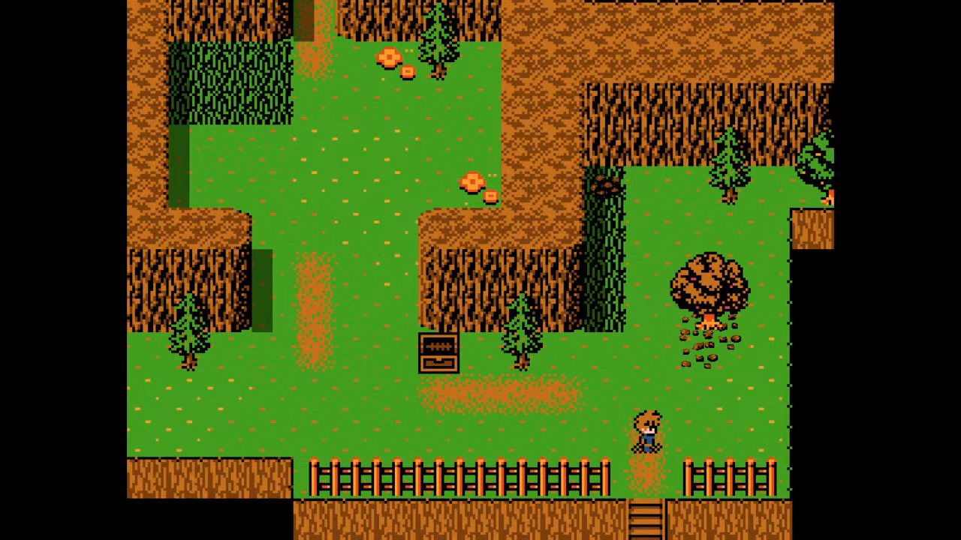
key("Down")
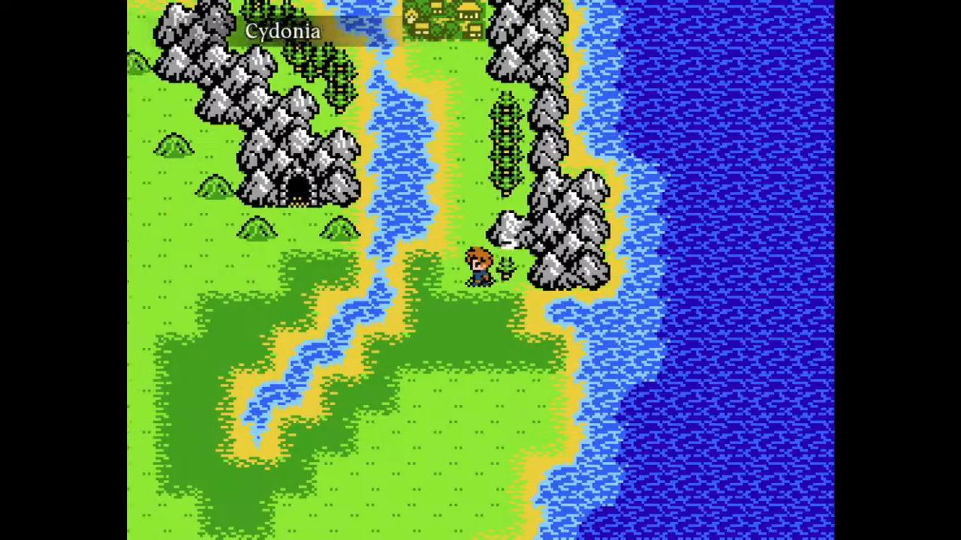
key("Left")
key("Right")
key("Up")
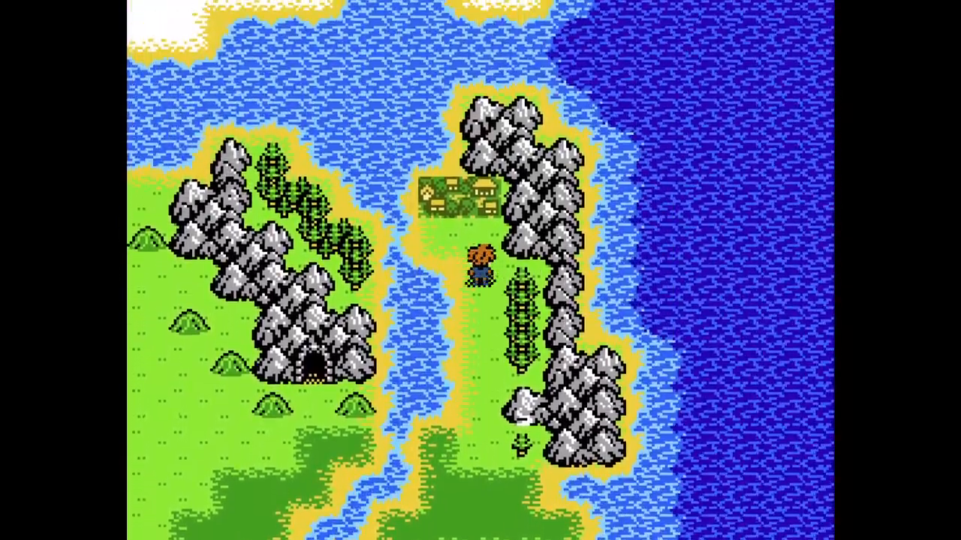
key("Up")
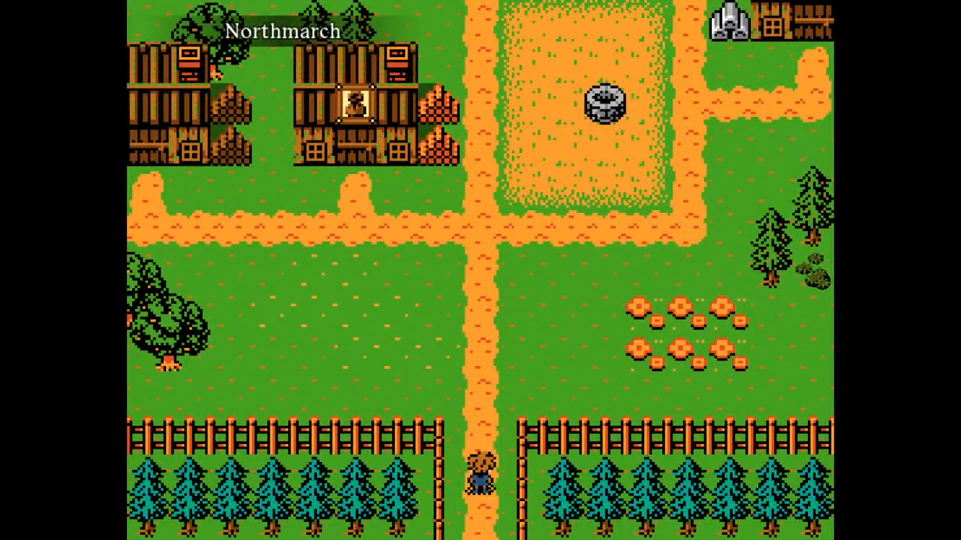
Walk the hero through Northmarch past the well and enter the unsigned house in the northwest of town.
key("Up")
key("Right")
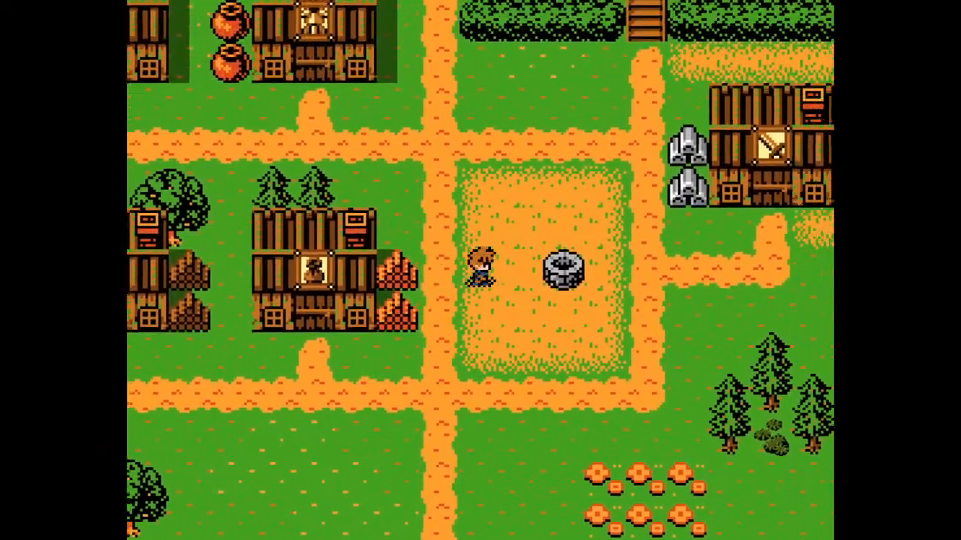
key("Right")
key("Up")
key("Left")
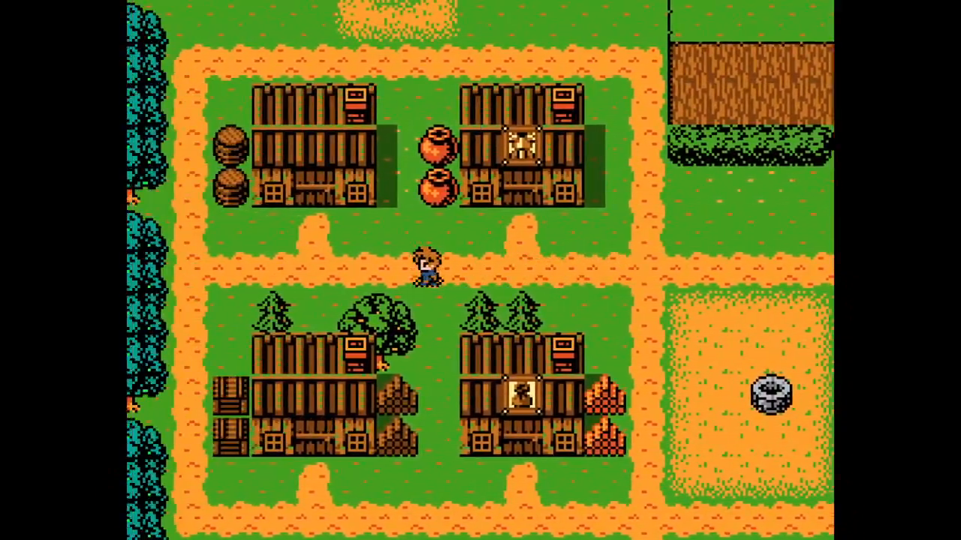
key("Left")
key("Up")
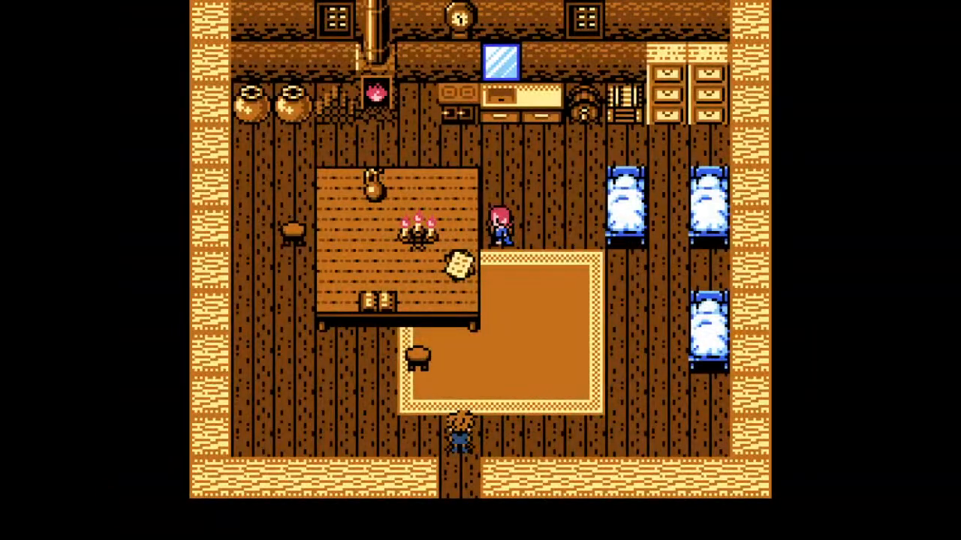
Talk to the red-haired villager standing beside the large table and finish the conversation.
key("Up")
key("Right")
key("Up")
key("Return")
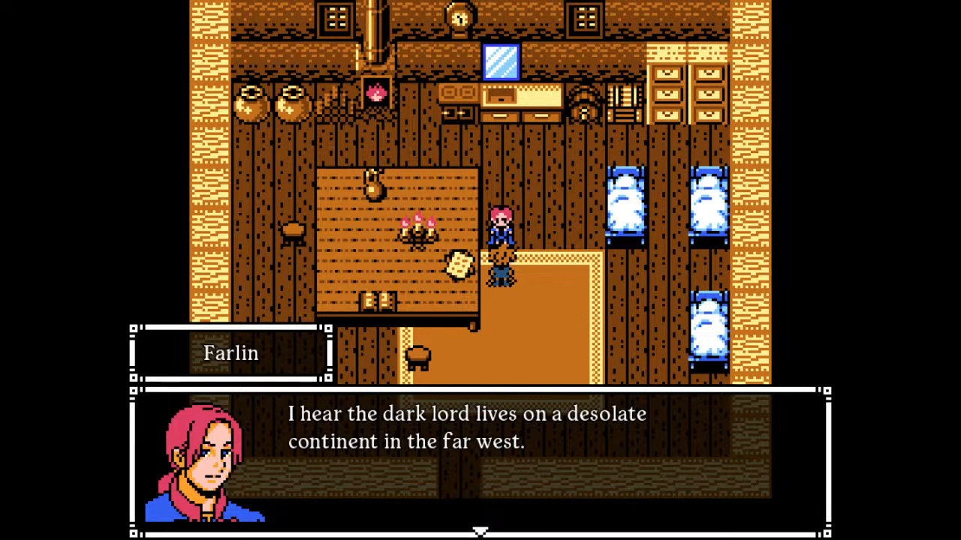
key("Return")
Leave the villager's house and enter the unsigned house directly south of it.
key("Down")
key("Left")
key("Down")
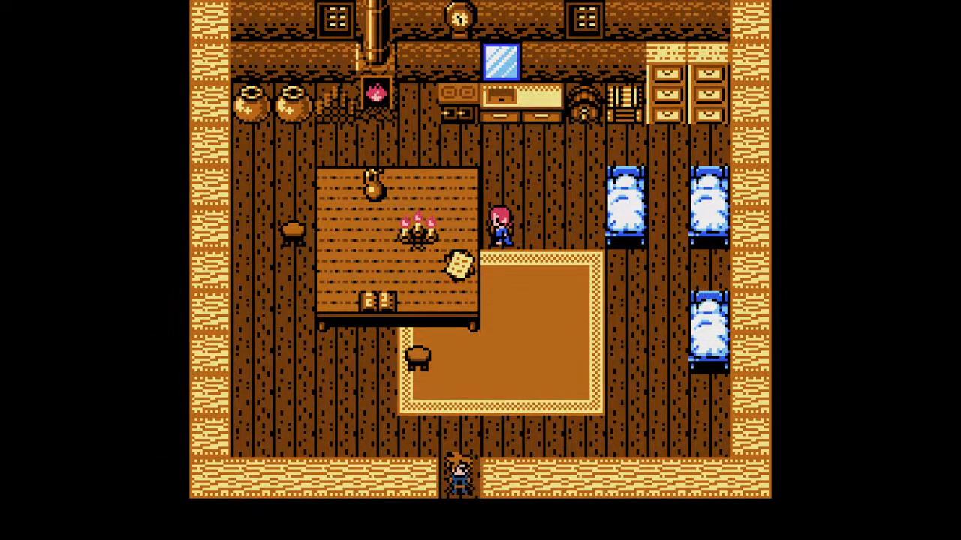
key("Right")
key("Down")
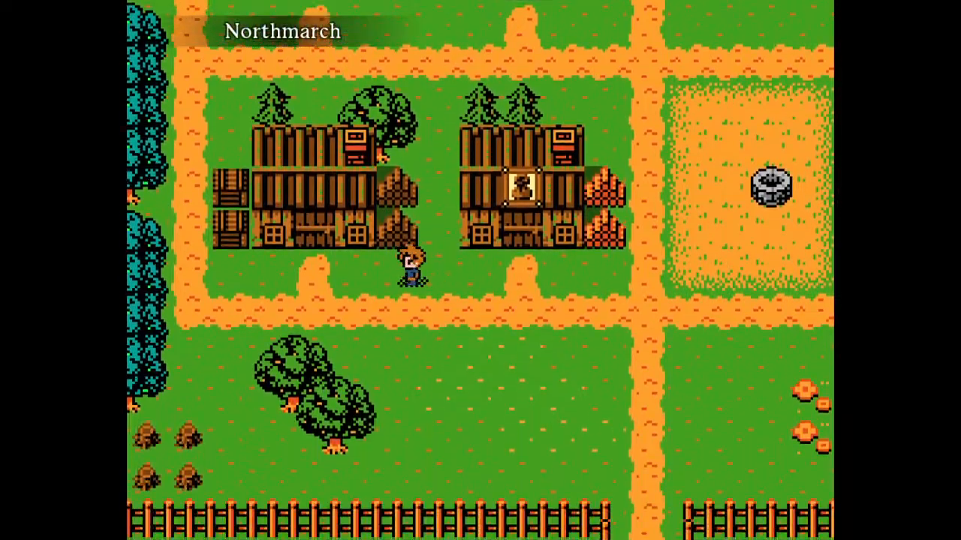
key("Left")
key("Up")
key("Up")
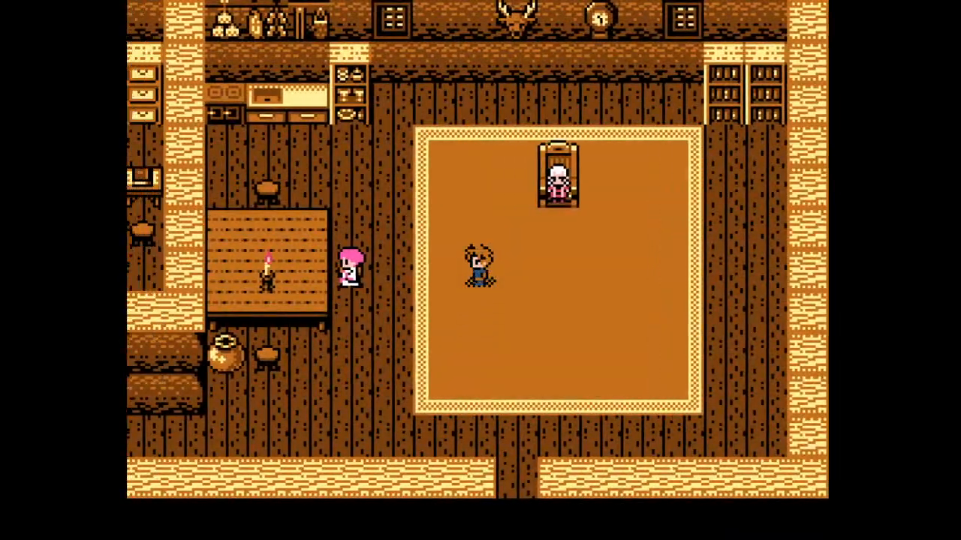
Talk to the pink-haired healer beside the table and read through all of her dialogue.
key("Left")
key("Return")
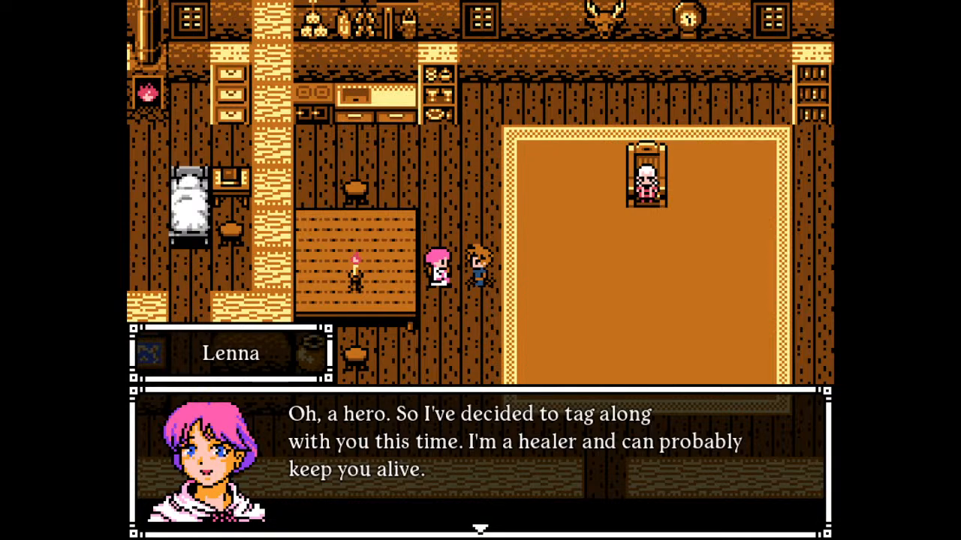
key("Return")
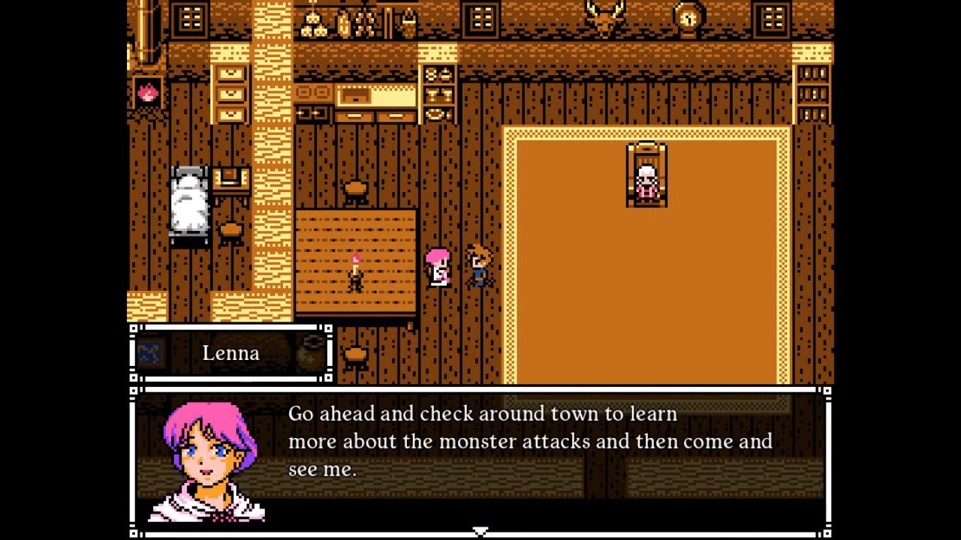
key("Return")
Walk the hero across the carpet to the Mayor's chair and hear his advice about finding timber for a ship.
key("Right")
key("Right")
key("Right")
key("Right")
key("Up")
key("Return")
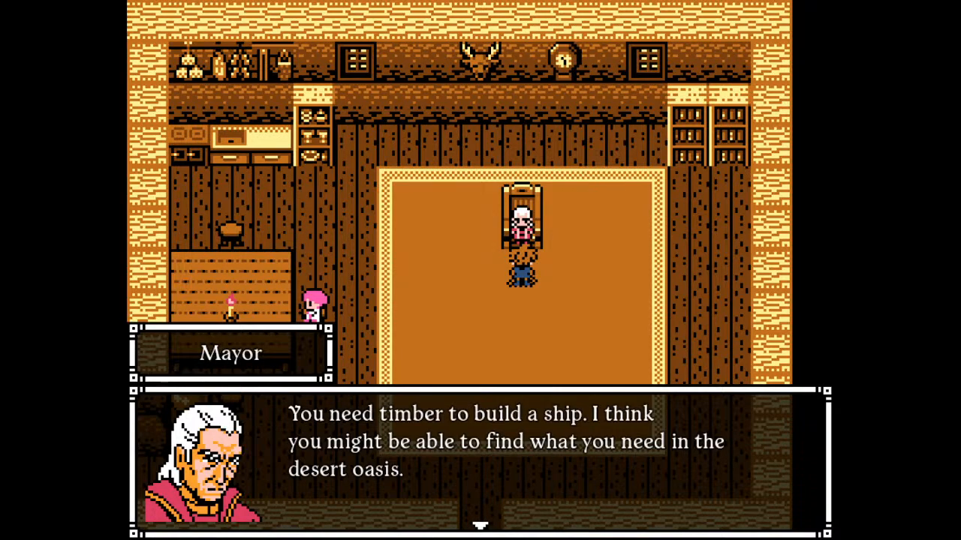
key("Return")
Leave the Mayor's house through the doorway in the south wall.
key("Down")
key("Left")
key("Down")
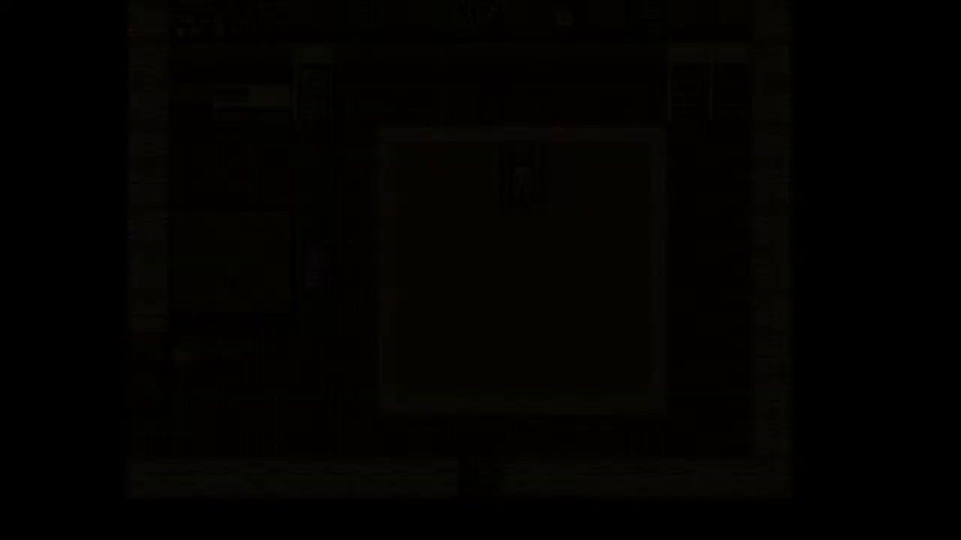
Walk the hero east along the path, climb the wooden stairs north and enter the inn above the cliff.
key("Right")
key("Up")
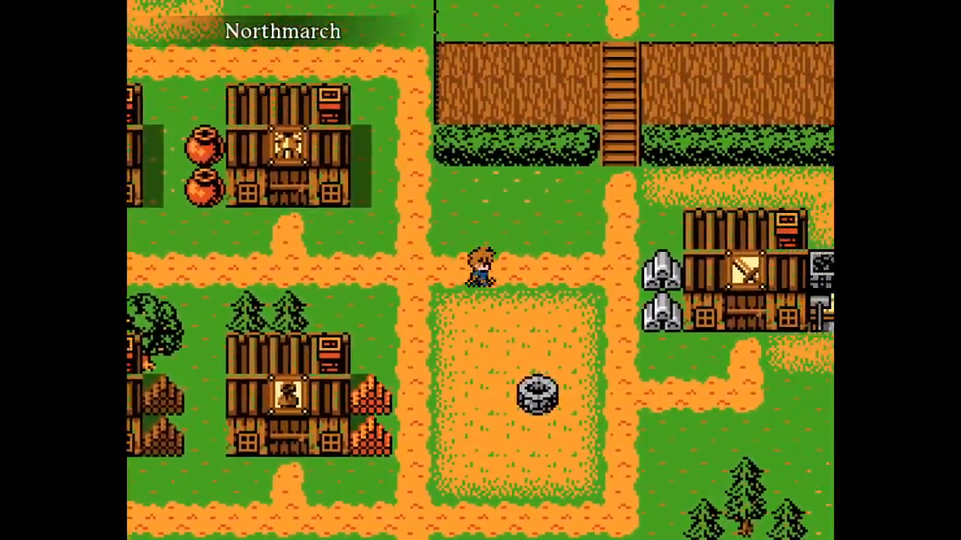
key("Right")
key("Up")
key("Down")
key("Right")
key("Up")
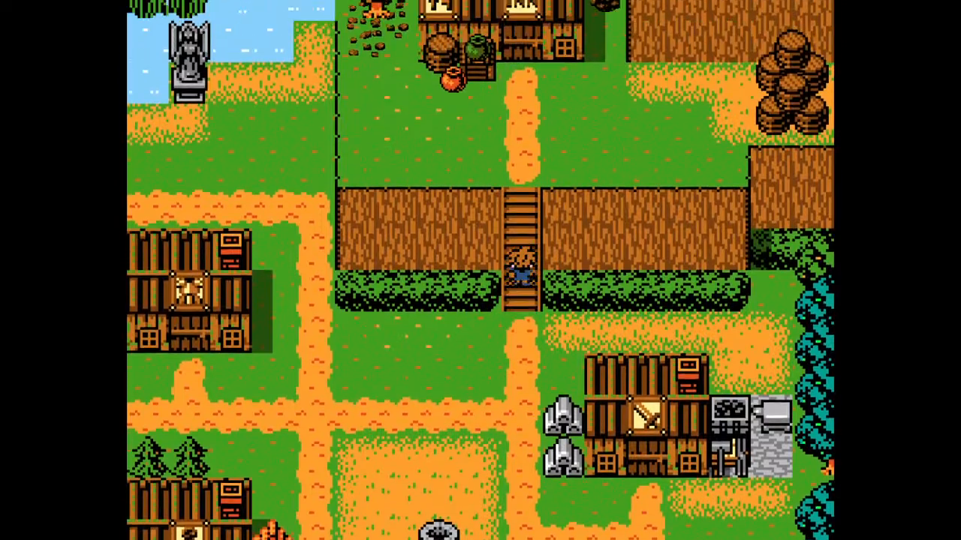
key("Up")
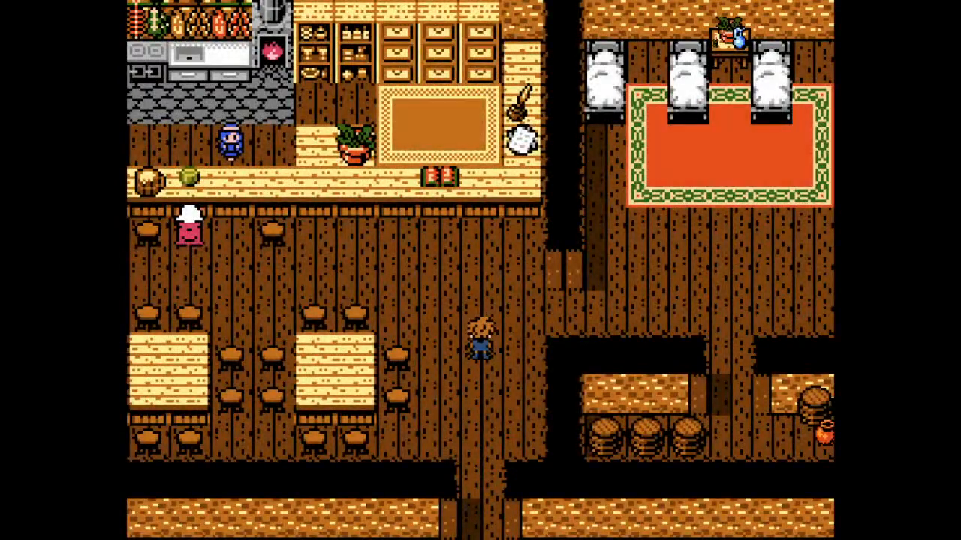
Approach the white-haired bar patron at the inn counter and read through his dialogue.
key("Up")
key("Left")
key("Return")
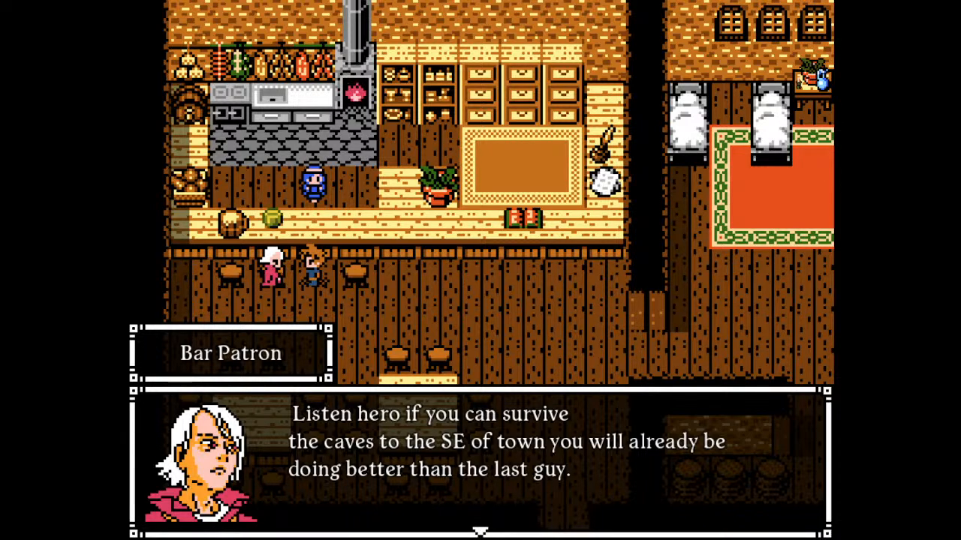
key("Return")
Talk to the blue-clad barkeeper across the counter and read through the dialogue about the monsters.
key("Up")
key("Return")
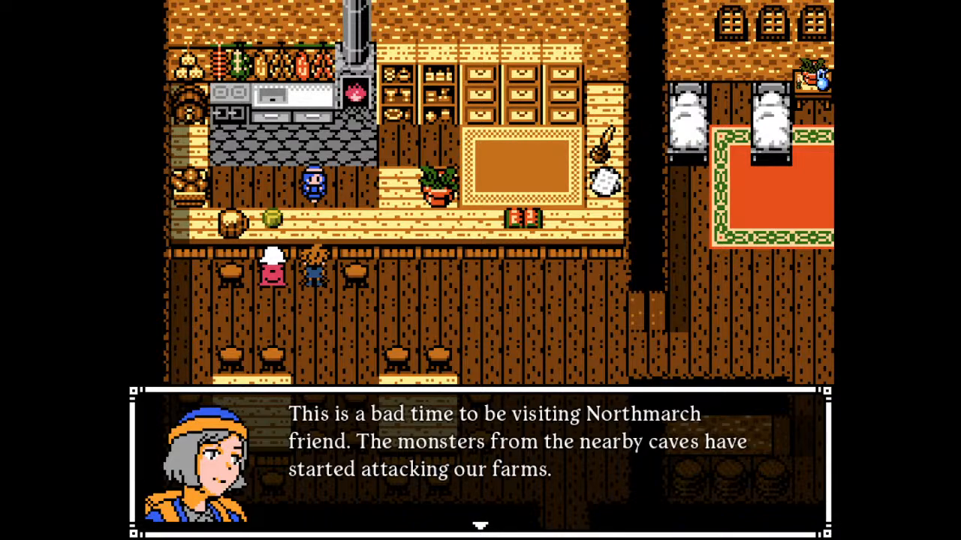
key("Return")
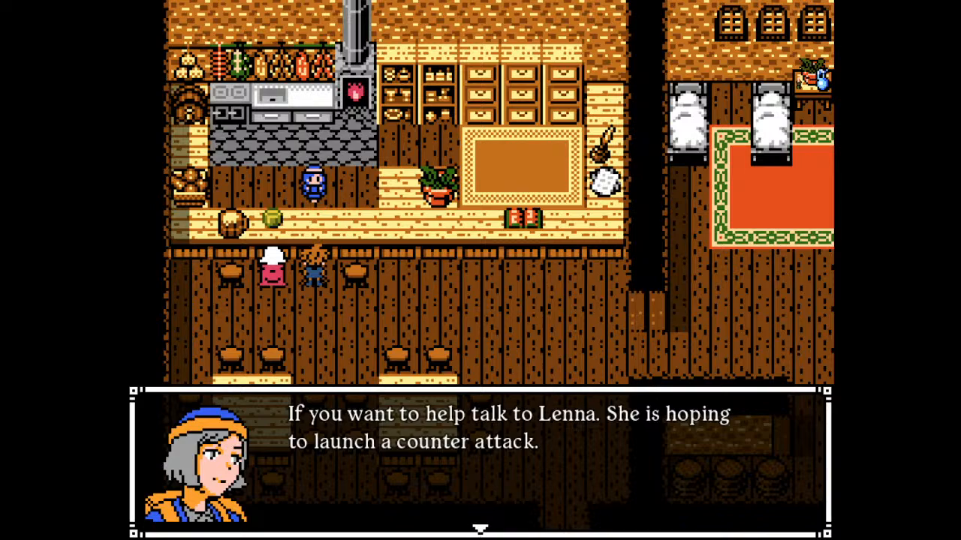
key("Return")
key("Escape")
Walk the hero past the tables and leave the inn through the south doorway.
key("Down")
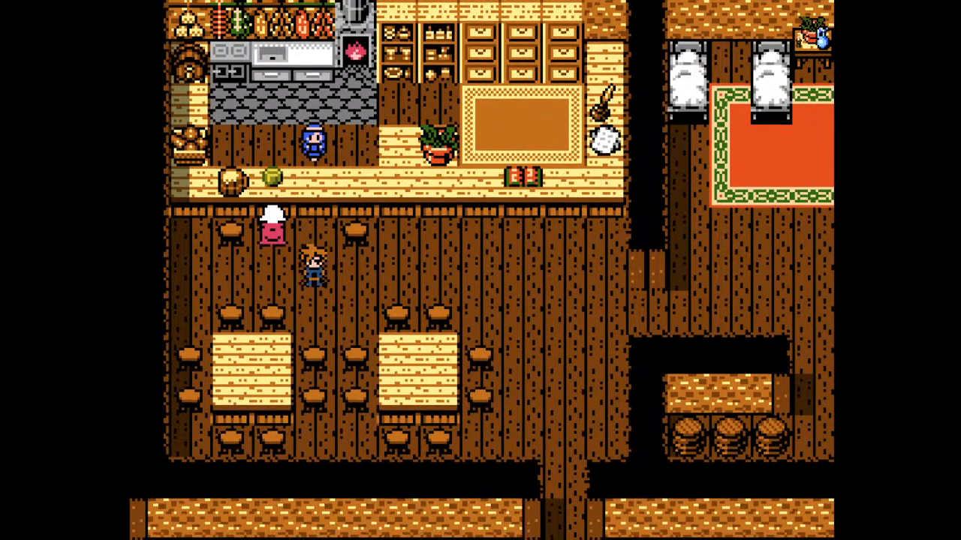
key("Down")
key("Right")
key("Right")
key("Right")
key("Right")
key("Right")
key("Right")
key("Down")
key("Down")
key("Down")
key("Down")
key("Down")
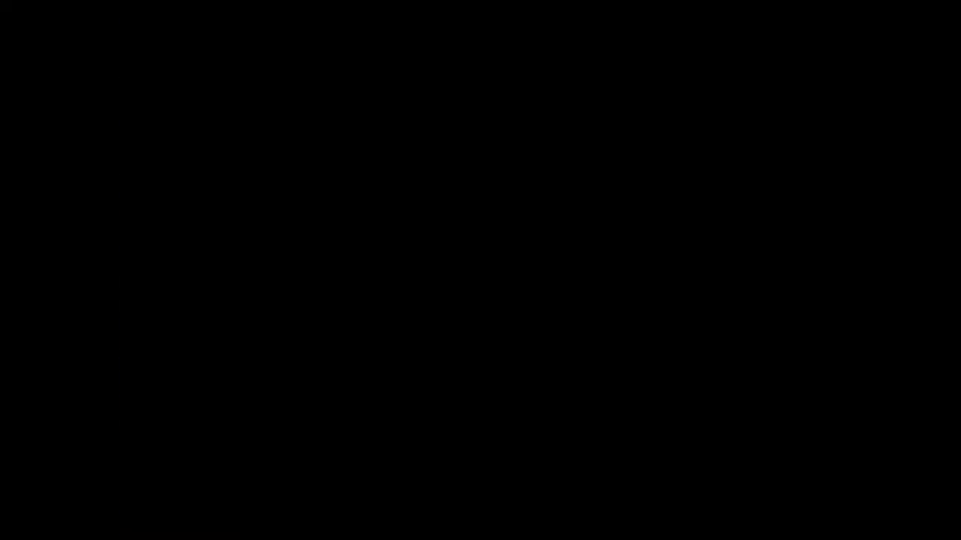
Take the hero down the stairs and south into the town square beside the stone well.
key("Down")
key("Down")
key("Down")
key("Down")
key("Down")
key("Down")
key("Down")
key("Left")
key("Left")
key("Left")
key("Down")
key("Down")
key("Down")
key("Down")
key("Down")
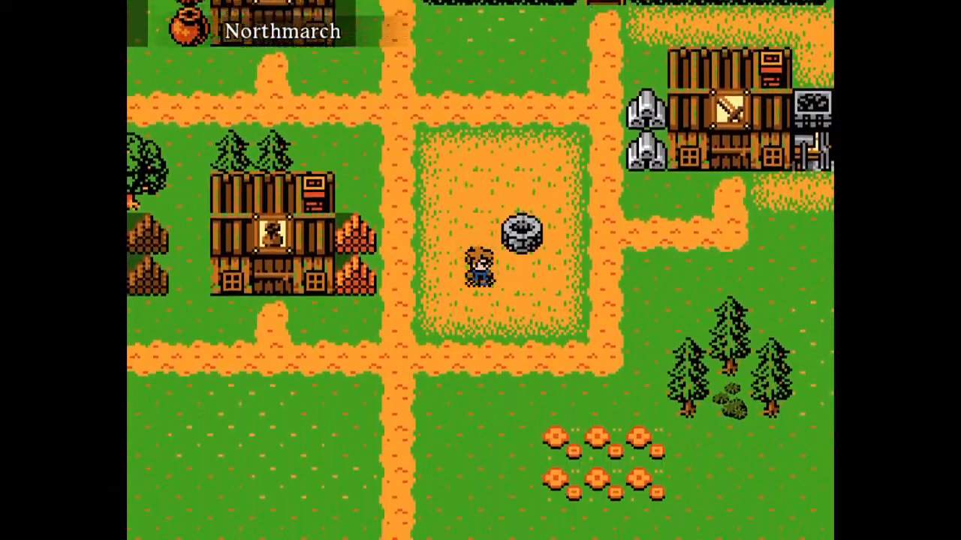
Follow the southern road west from the square and enter the Mayor's unsigned house.
key("Down")
key("Left")
key("Left")
key("Left")
key("Left")
key("Left")
key("Left")
key("Down")
key("Left")
key("Left")
key("Left")
key("Left")
key("Left")
key("Left")
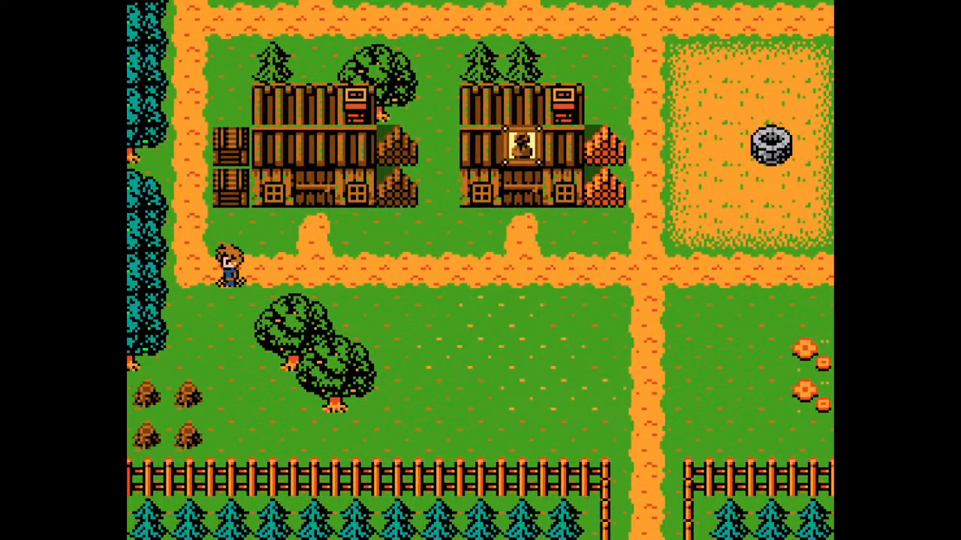
key("Up")
key("Right")
key("Right")
key("Up")
key("Up")
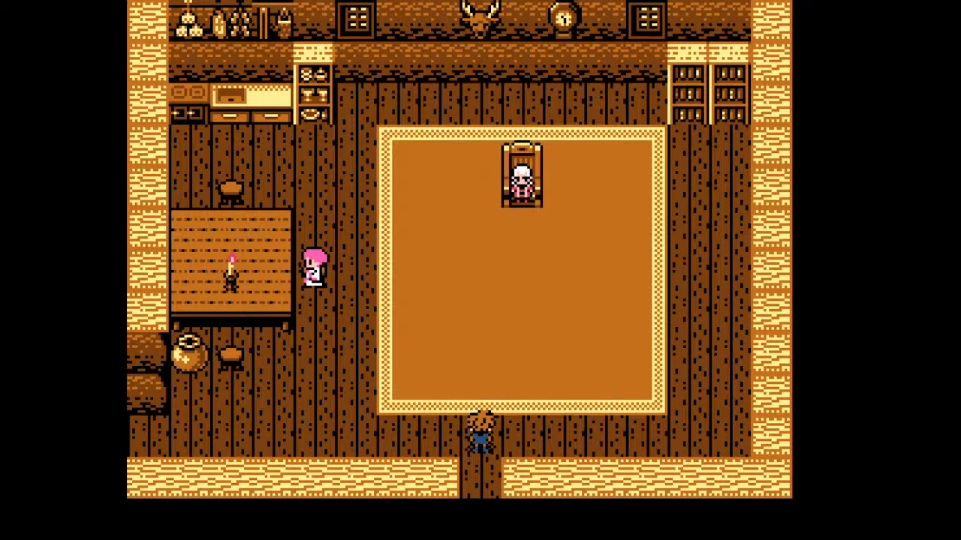
Cross the carpet to the pink-haired healer and read through her silver mines dialogue to recruit her.
key("Right")
key("Up")
key("Up")
key("Up")
key("Up")
key("Left")
key("Left")
key("Left")
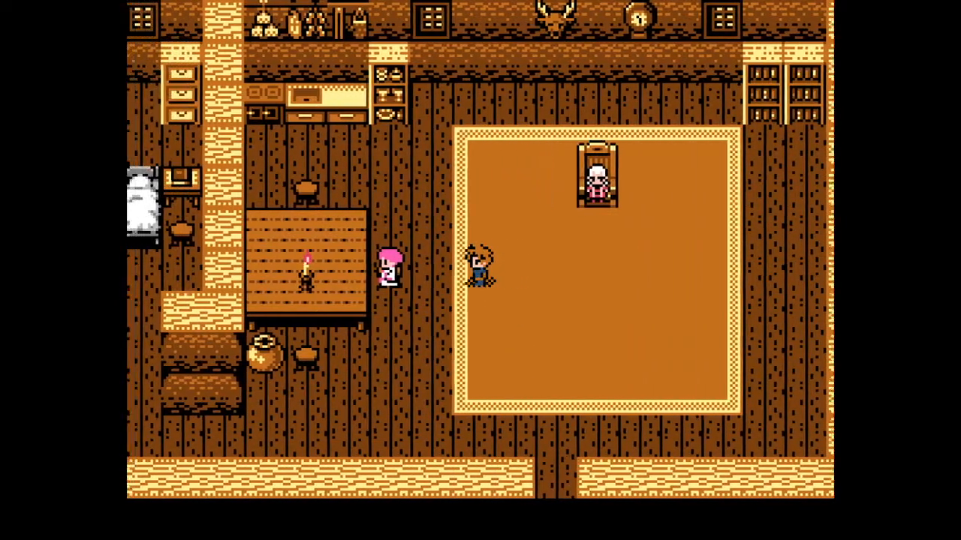
key("Return")
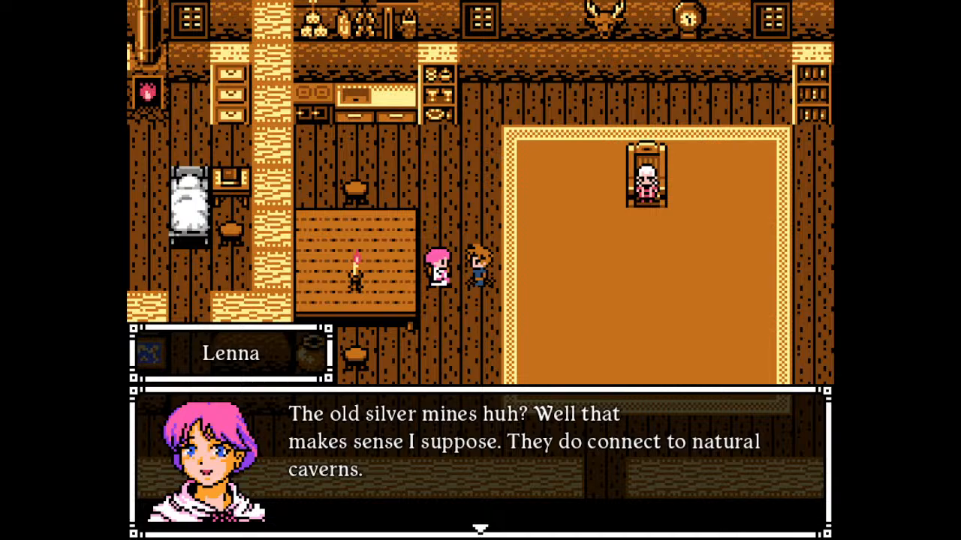
key("Return")
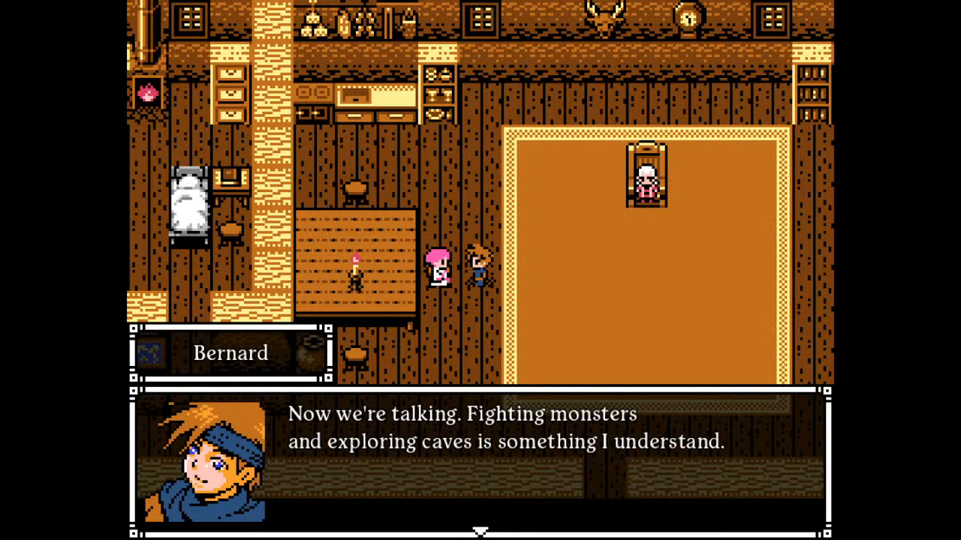
key("Return")
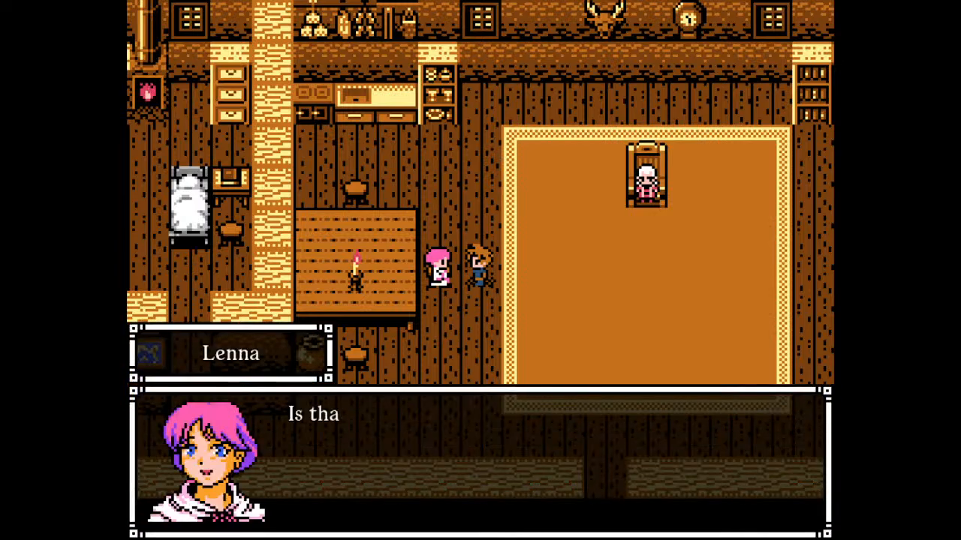
key("Return")
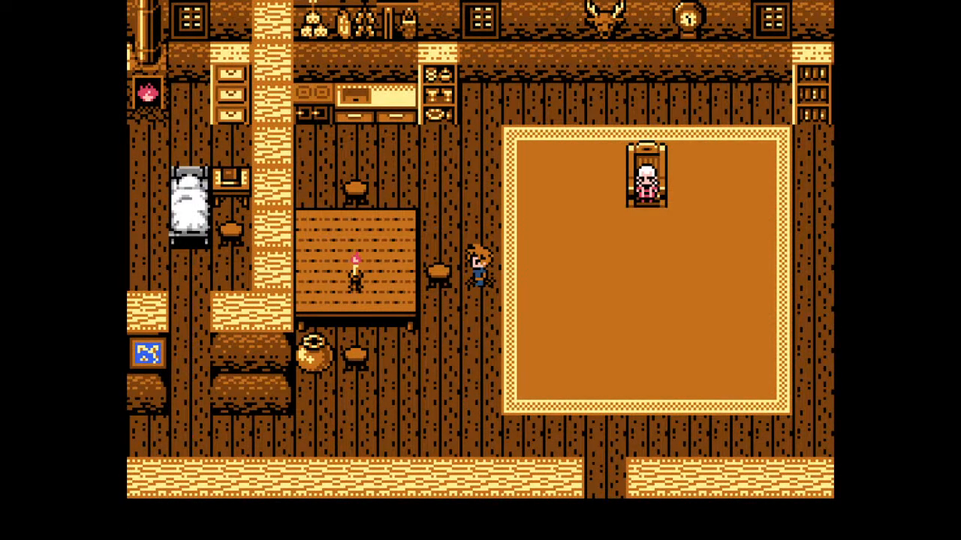
Open the save screen from the party menu, then return to the Mayor's room.
key("Down")
key("Escape")
key("Up")
key("Up")
key("Up")
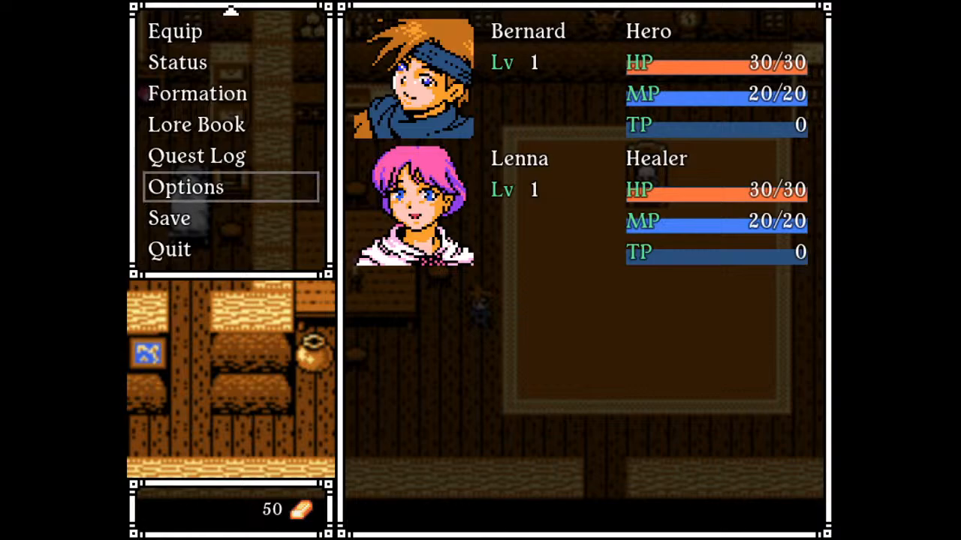
key("Down")
key("Return")
key("Left")
key("Escape")
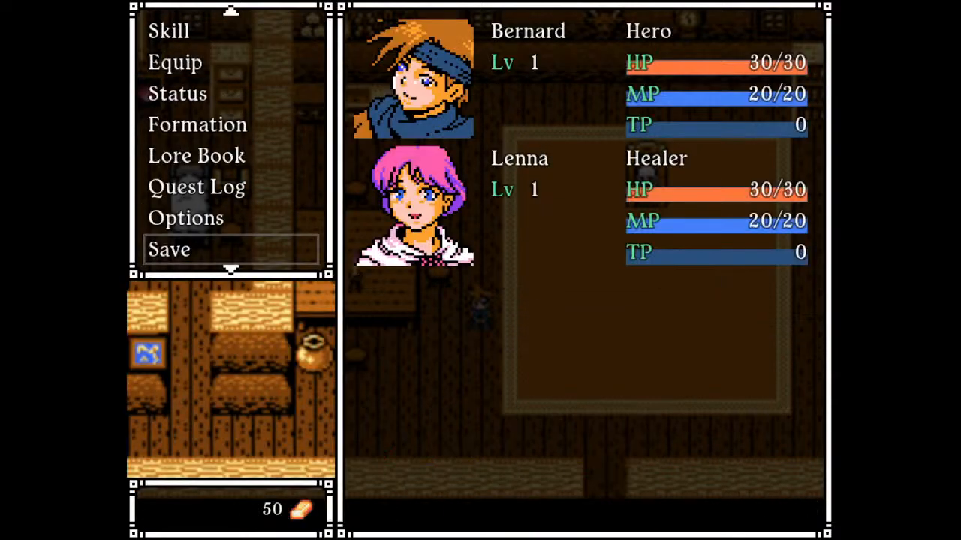
key("Down")
key("Escape")
Leave the Mayor's house and enter the armour shop with the orange pots in the northern row of houses.
key("Down")
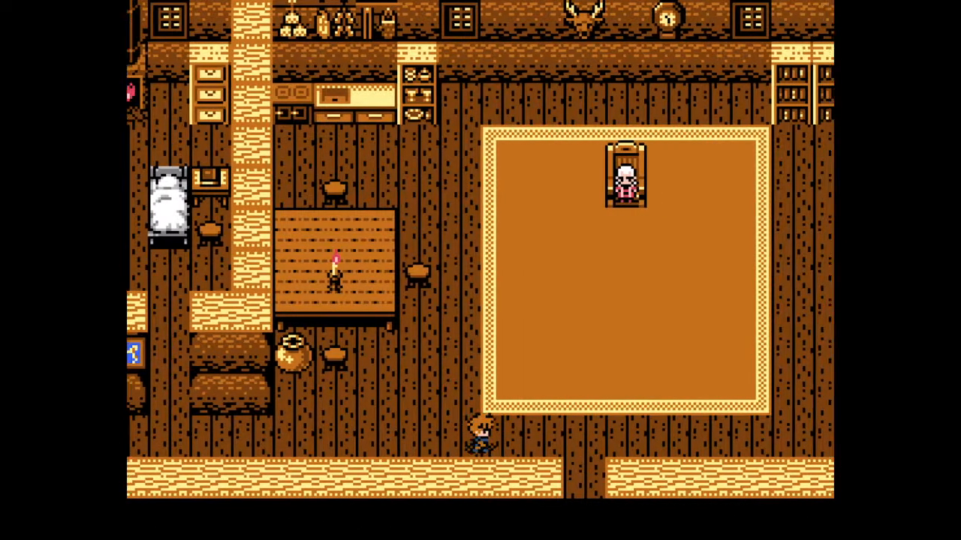
key("Down")
key("Right")
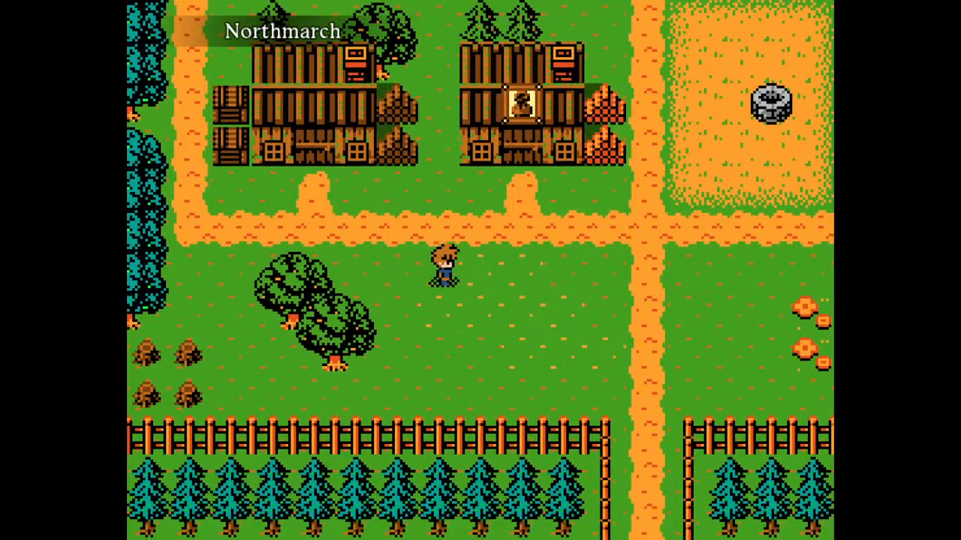
key("Up")
key("Right")
key("Up")
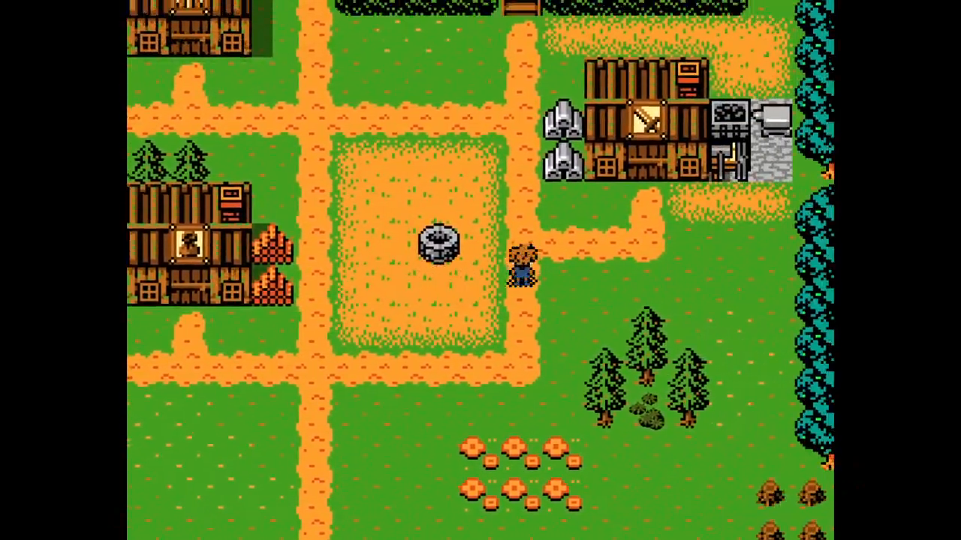
key("Left")
key("Up")
key("Left")
key("Up")
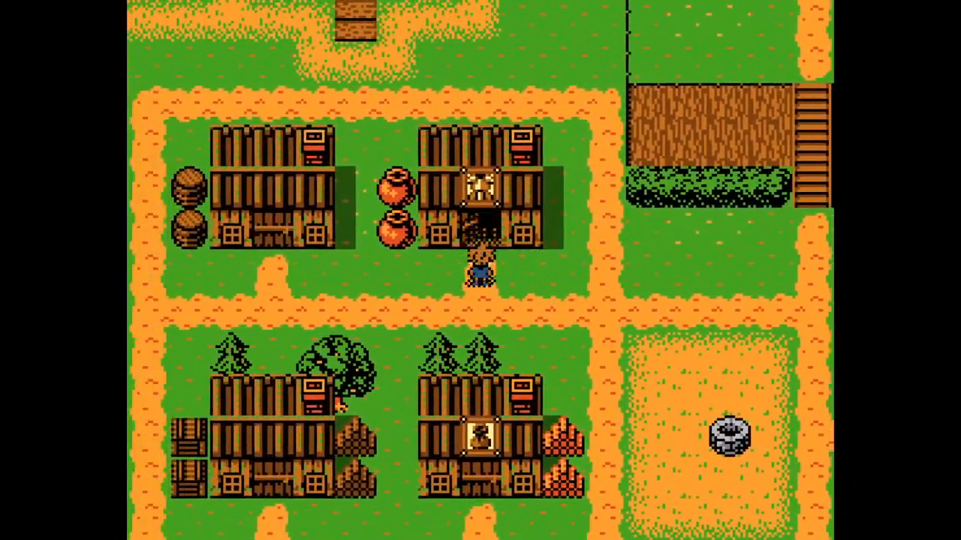
key("Up")
Talk to the shopkeeper behind the counter and buy one Leather Vest for 30.
key("Return")
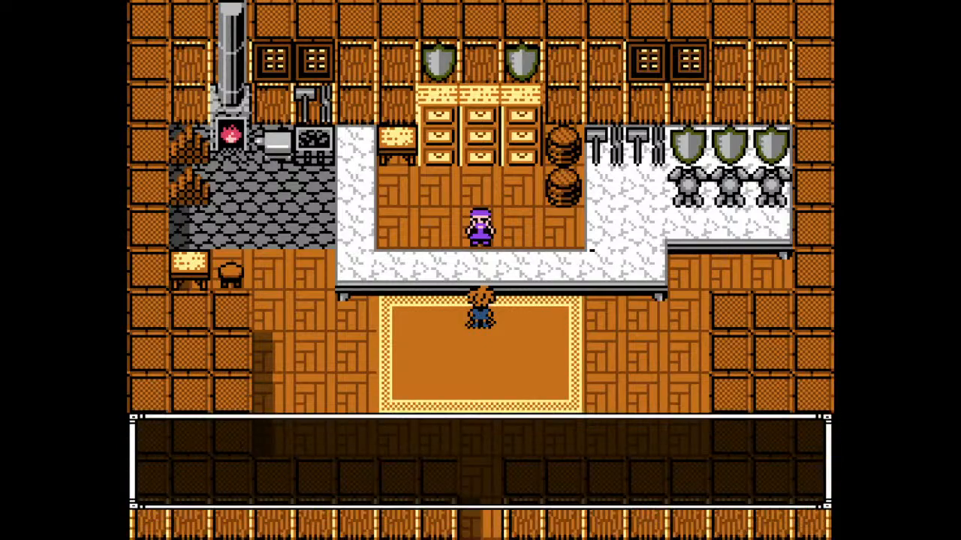
key("Return")
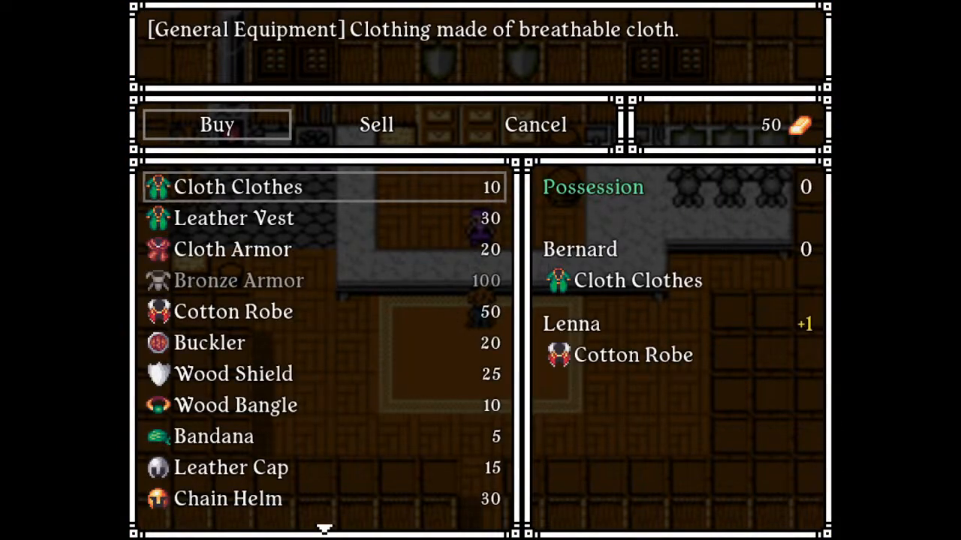
key("Down")
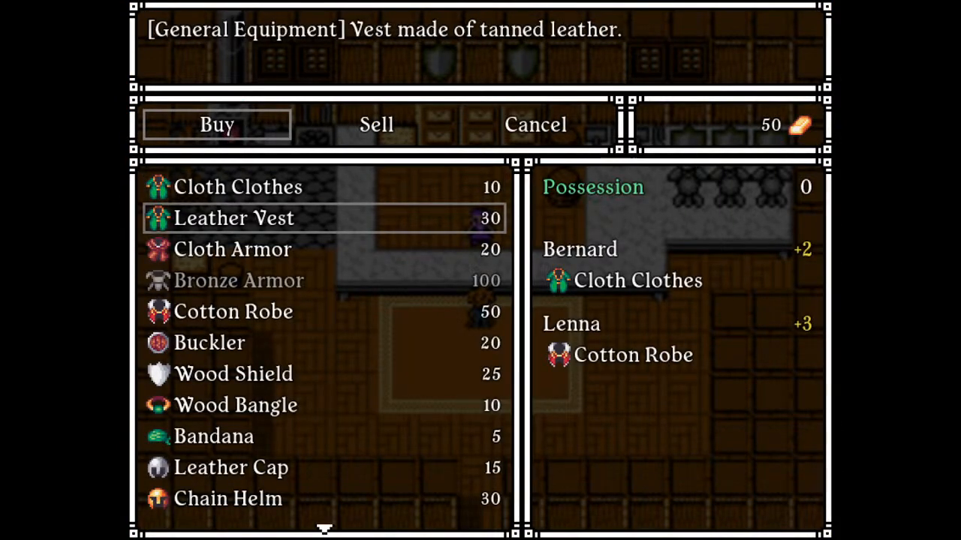
key("Return")
key("Return")
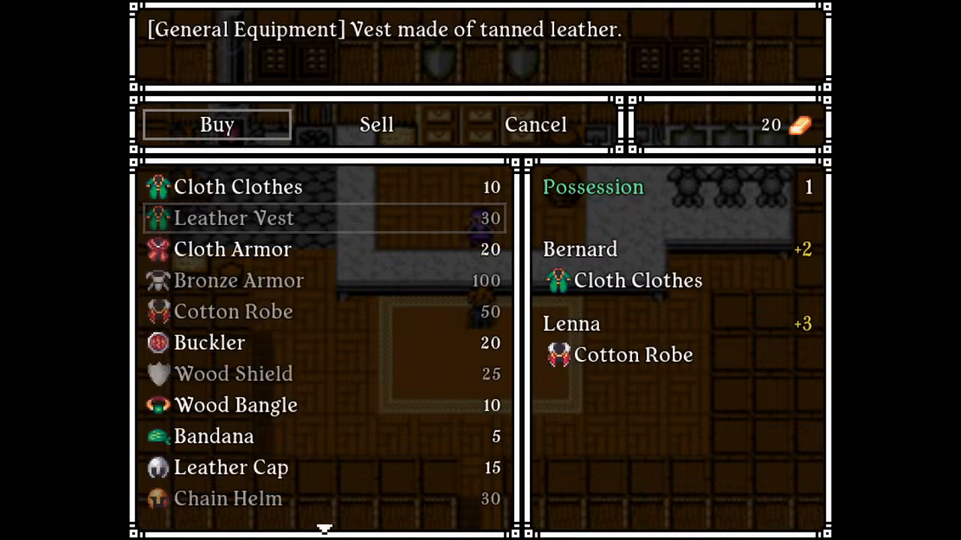
Browse the remaining armour, buy one Buckler for 20 and leave the shop screen.
key("Up")
key("Down")
key("Up")
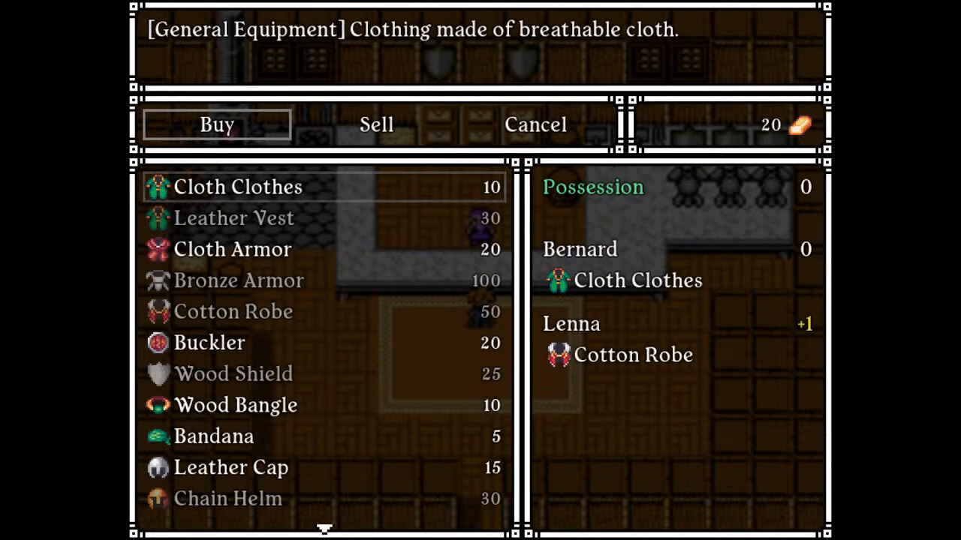
key("Down")
key("Down")
key("Down")
key("Down")
key("Down")
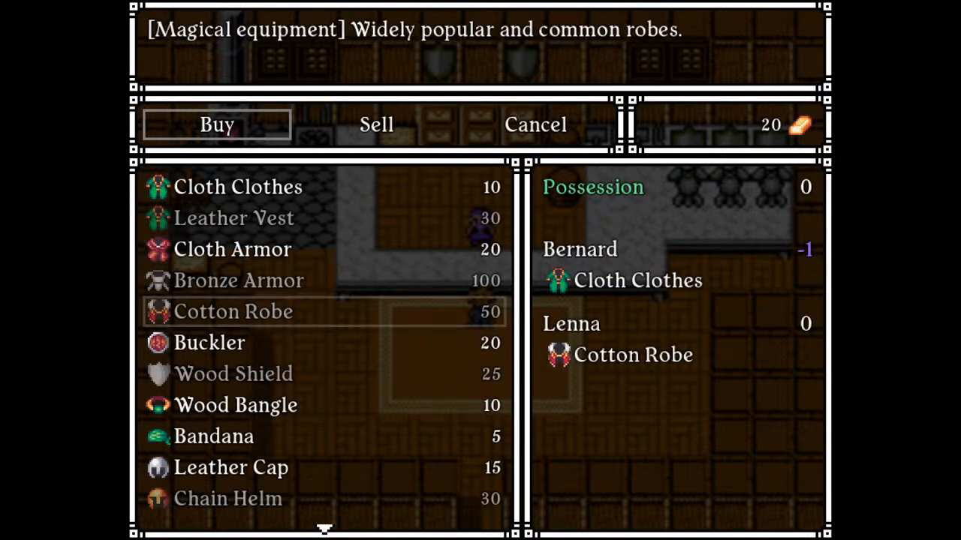
key("Return")
key("Return")
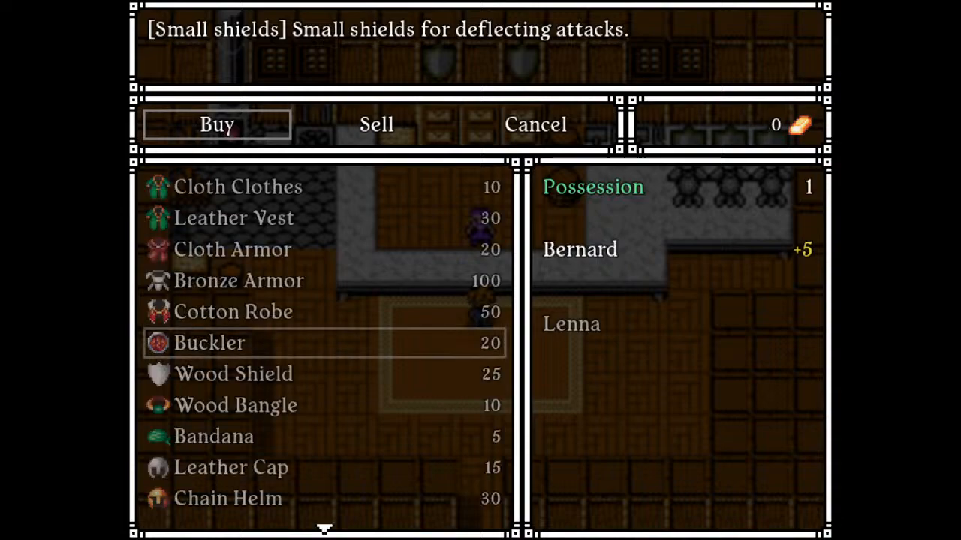
key("Escape")
key("Escape")
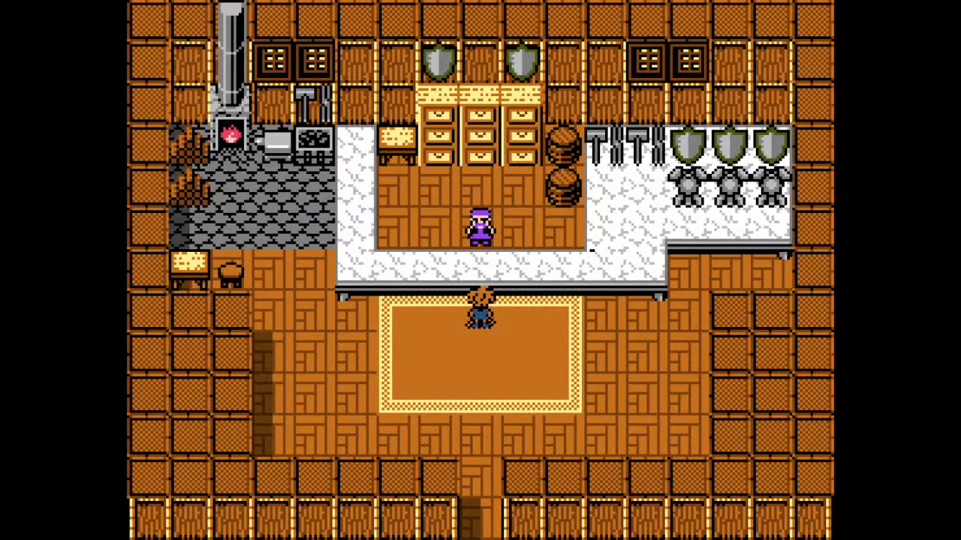
Open the hero's equipment and optimize it so the Buckler and Leather Vest are equipped.
key("Escape")
key("Down")
key("Down")
key("Return")
key("Return")
key("Right")
key("Return")
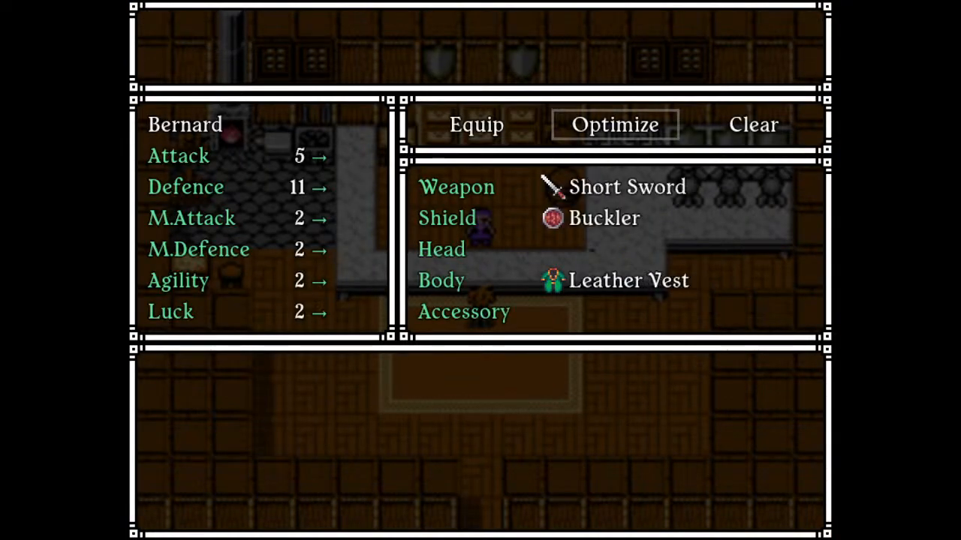
Replace the hero's Short Sword with the Whip and check the other equipment slots down to Body.
key("Left")
key("Return")
key("Return")
key("Return")
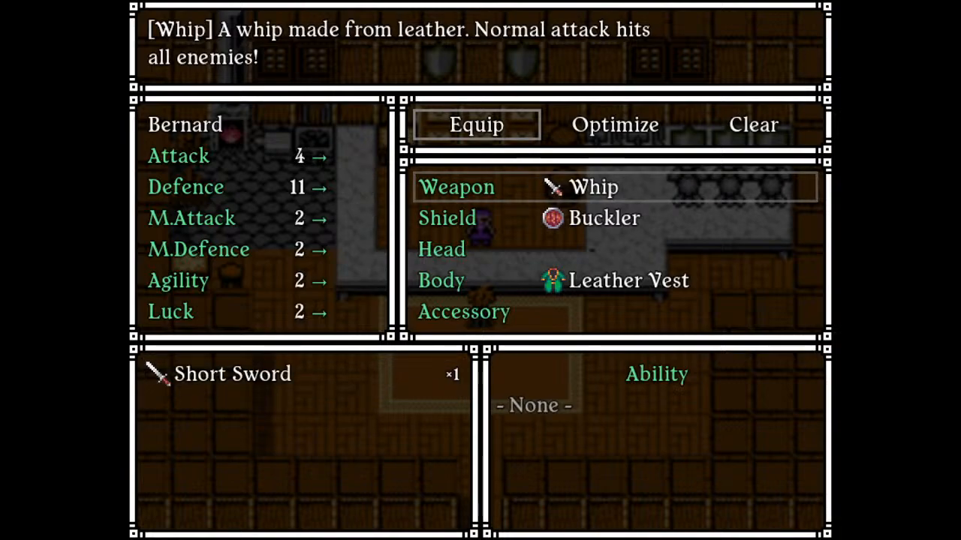
key("Down")
key("Down")
key("Down")
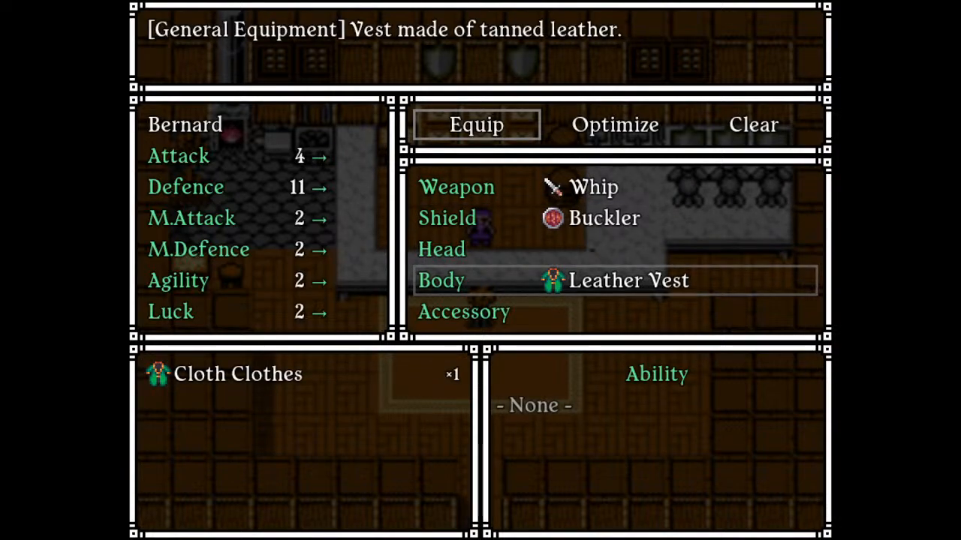
Switch to the healer's equipment, examine her weapon and body gear, and return to the shop interior.
key("Escape")
key("Right")
key("Page_Down")
key("Page_Down")
key("Page_Down")
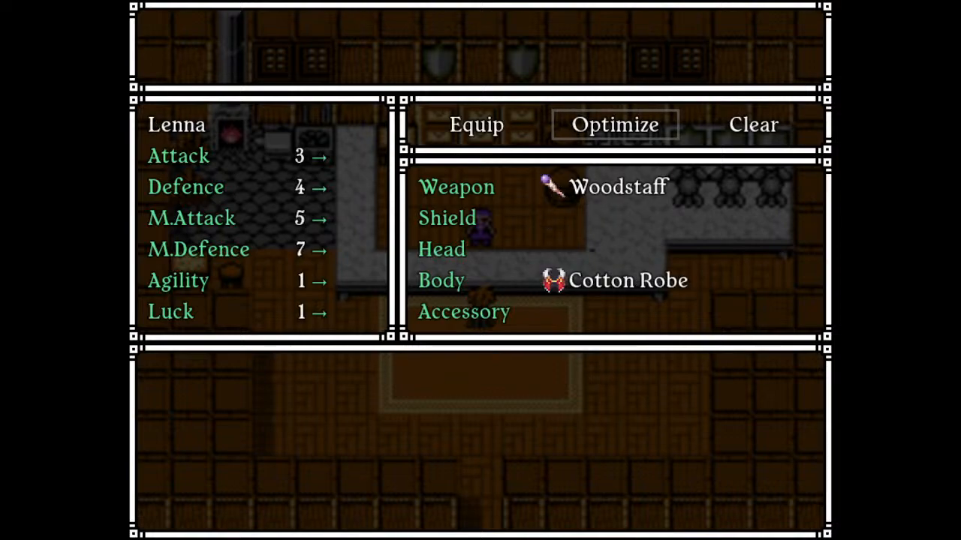
key("Left")
key("Return")
key("Escape")
key("Escape")
key("Escape")
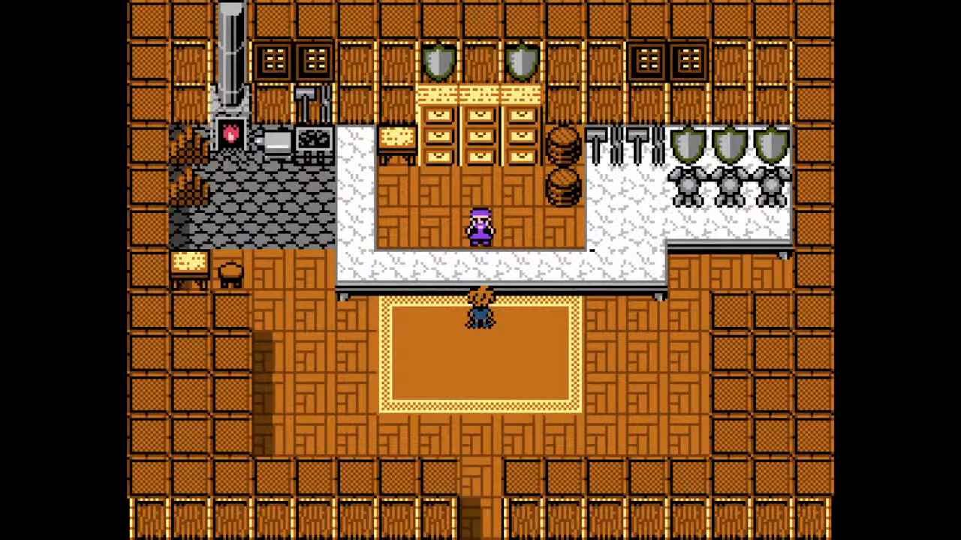
Leave the shop and Northmarch, then cross the world map to the cave entrance in the grey mountains.
key("Down")
key("Down")
key("Right")
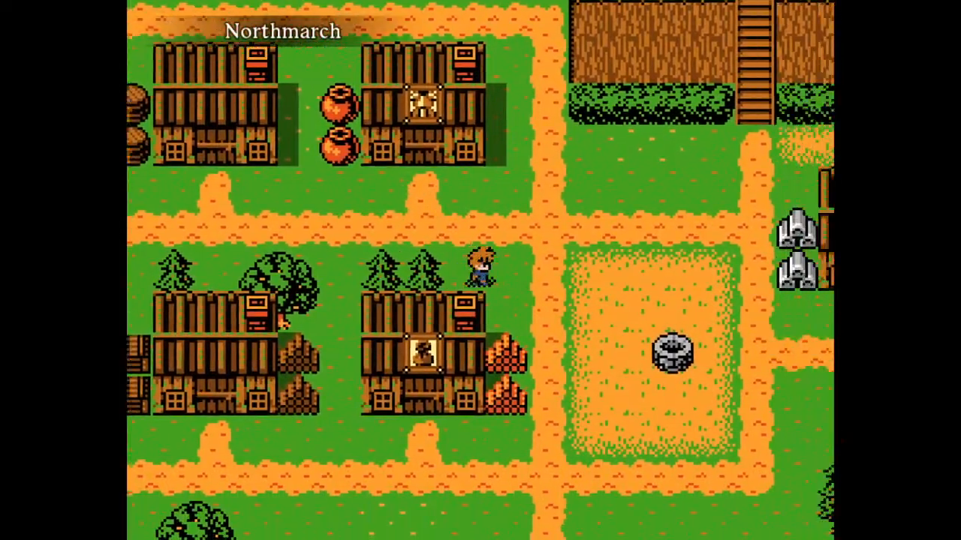
key("Down")
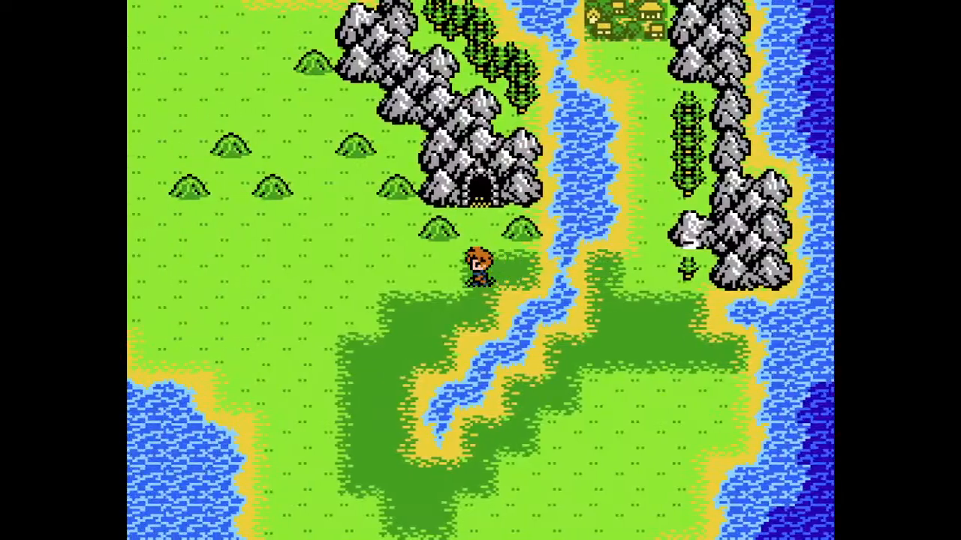
key("Up")
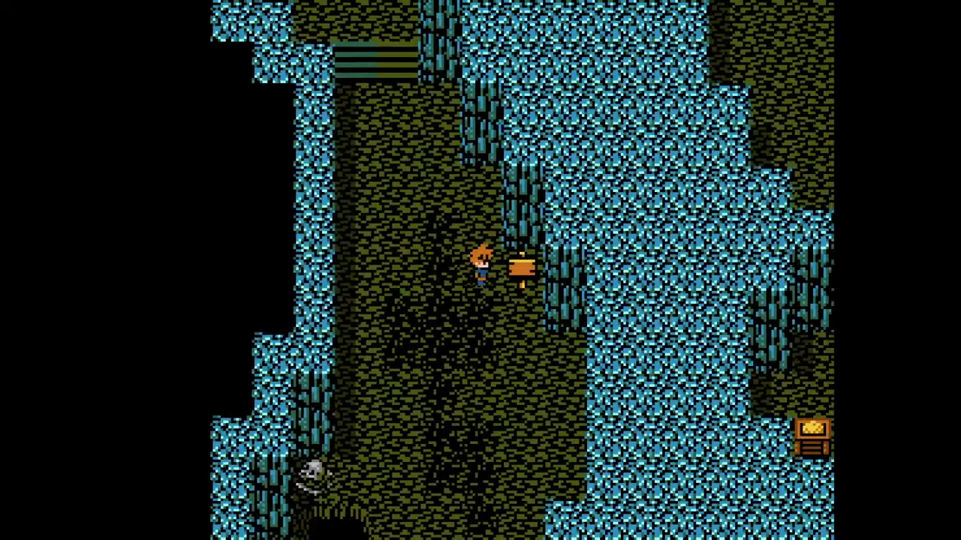
Walk the hero north past the signpost, up the steps and around the mine's rock wall until a battle starts.
key("Up")
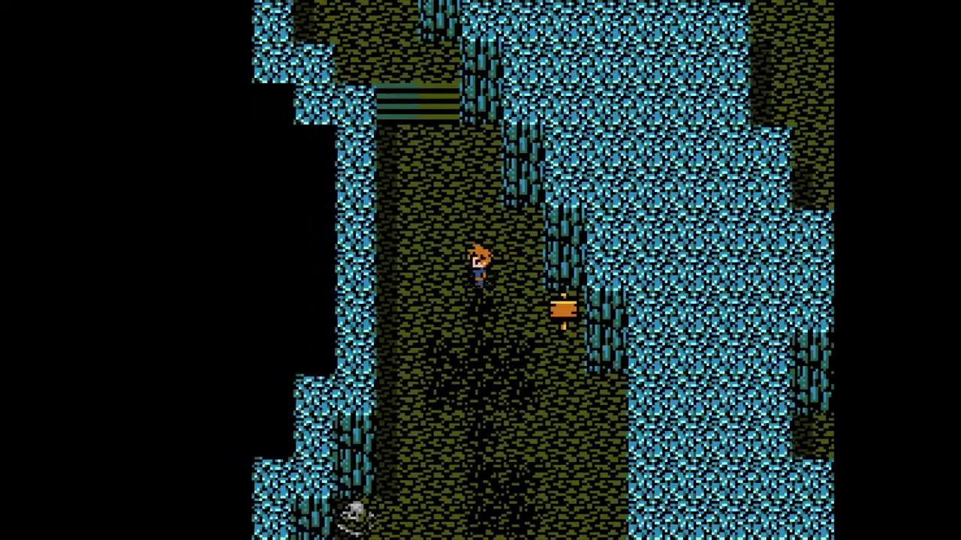
key("Left")
key("Up")
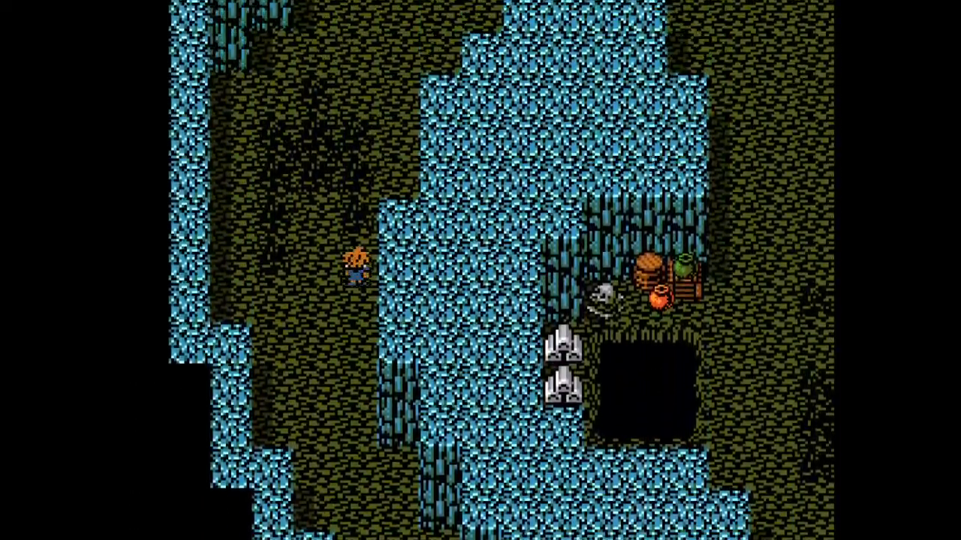
key("Right")
key("Up")
key("Right")
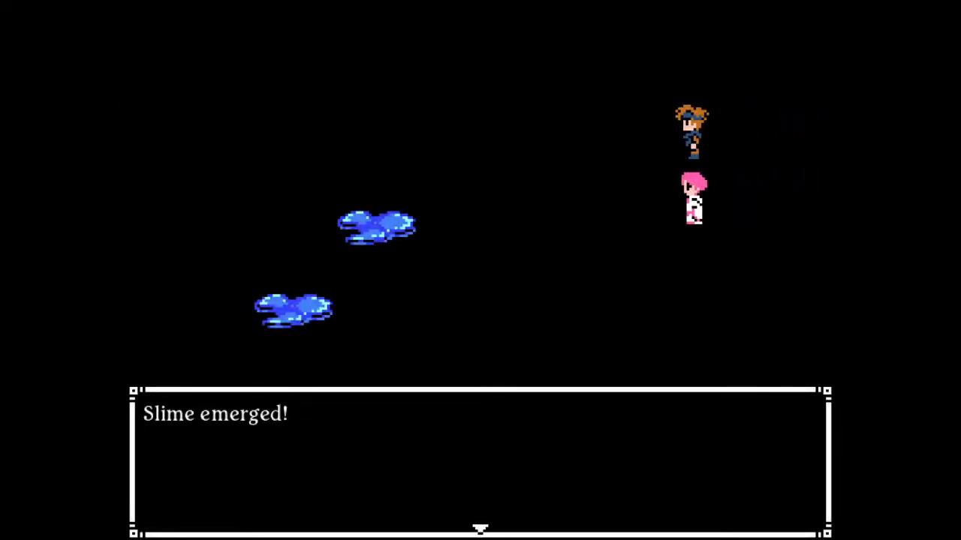
Fight the two Slimes with regular attacks from the hero and the healer until the first one is defeated.
key("Return")
key("Return")
key("Return")
key("Return")
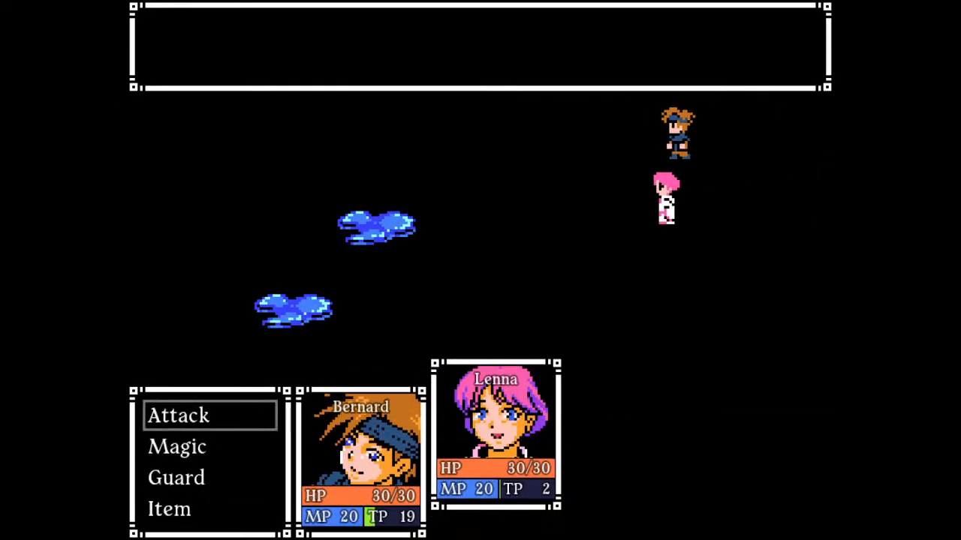
key("Return")
key("Return")
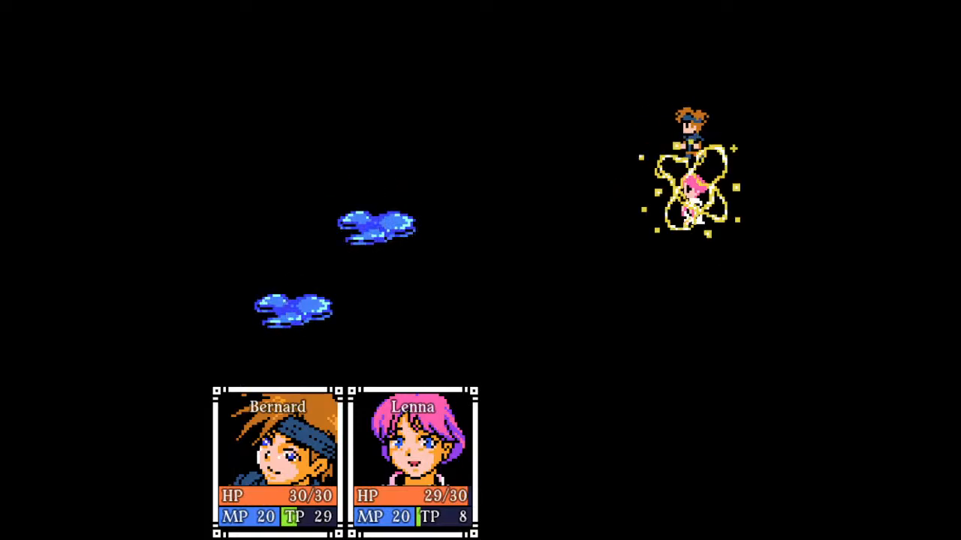
key("Return")
key("Return")
key("Return")
key("Return")
key("Return")
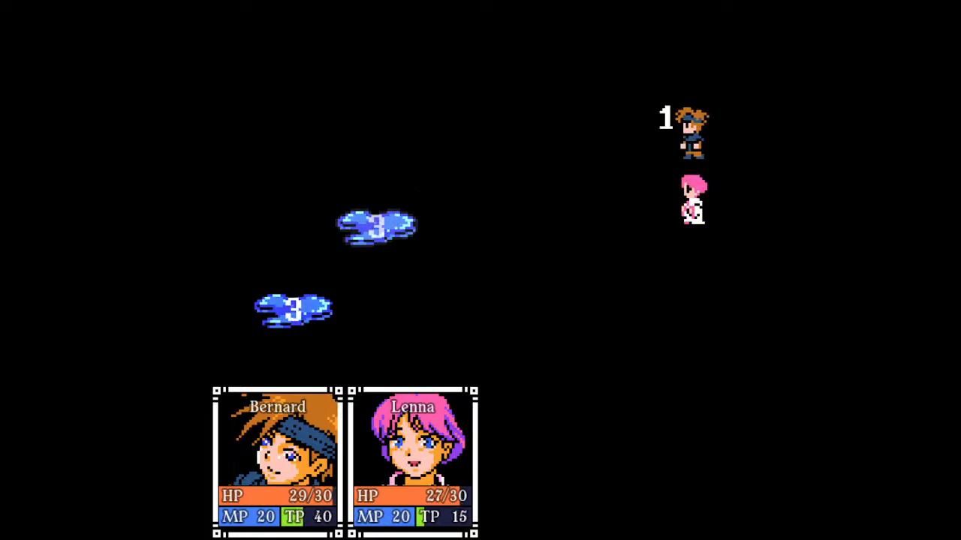
key("Return")
key("Return")
key("Return")
key("Return")
key("Return")
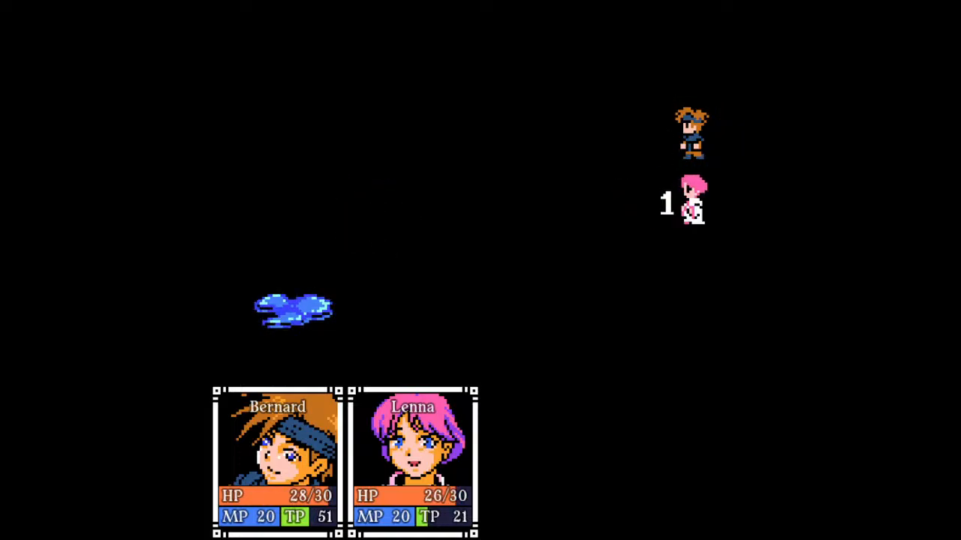
Keep attacking the remaining Slime with both party members until it is defeated, and dismiss the victory messages.
key("Return")
key("Return")
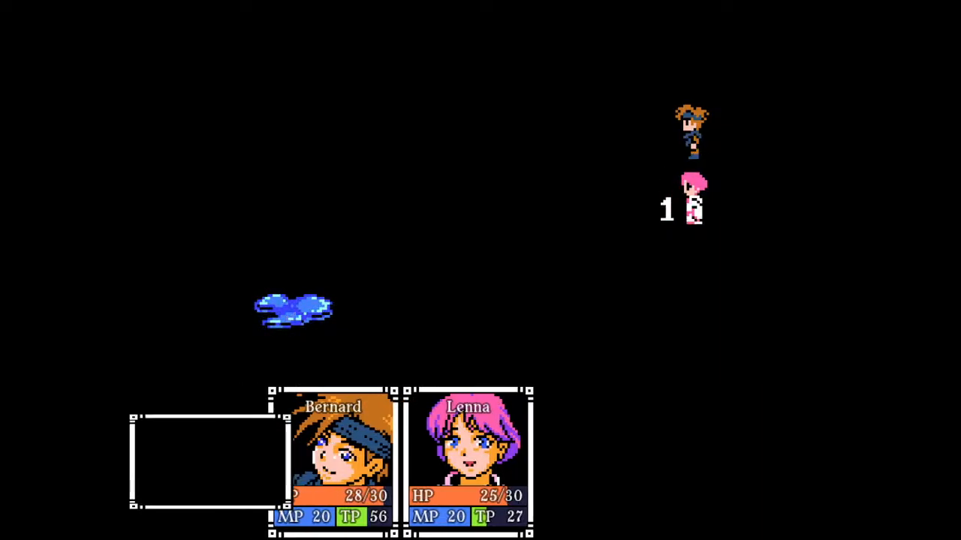
key("Return")
key("Return")
key("Return")
key("Return")
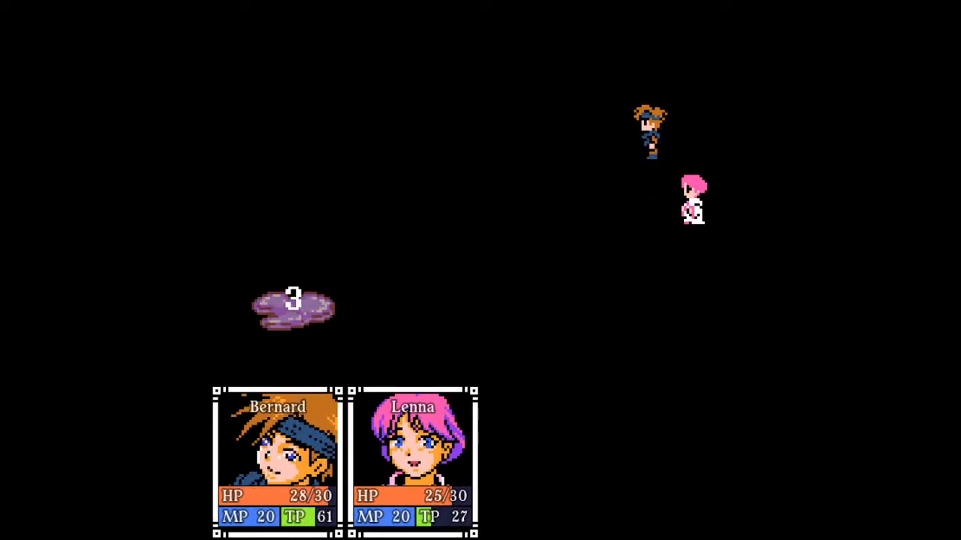
key("Return")
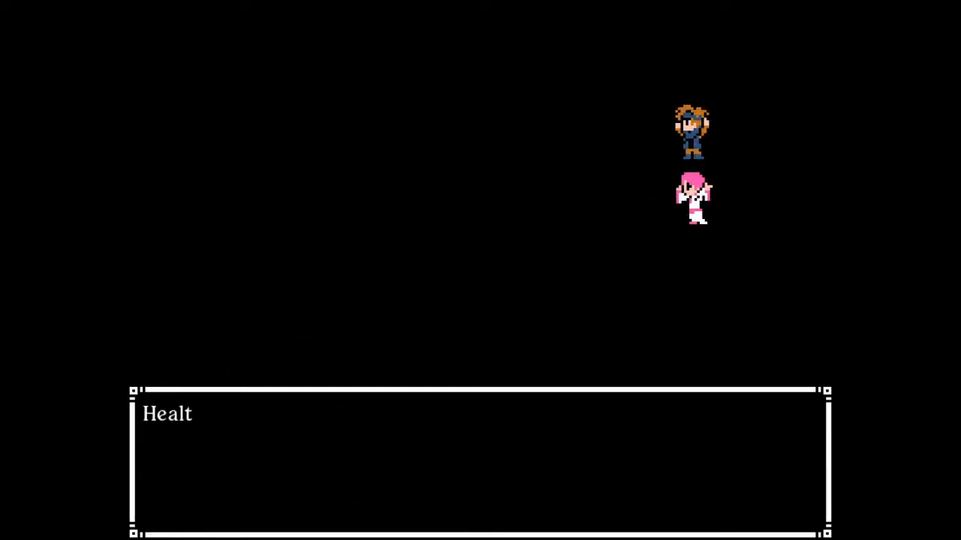
key("Return")
key("Return")
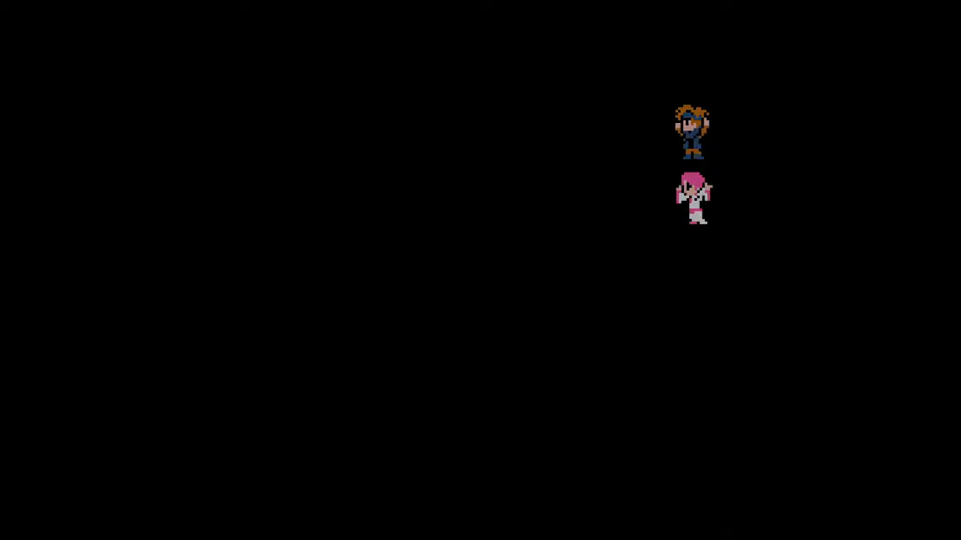
Lead the hero southeast through the wide mine chamber, past the barrel and crates, until another battle starts.
key("Right")
key("Down")
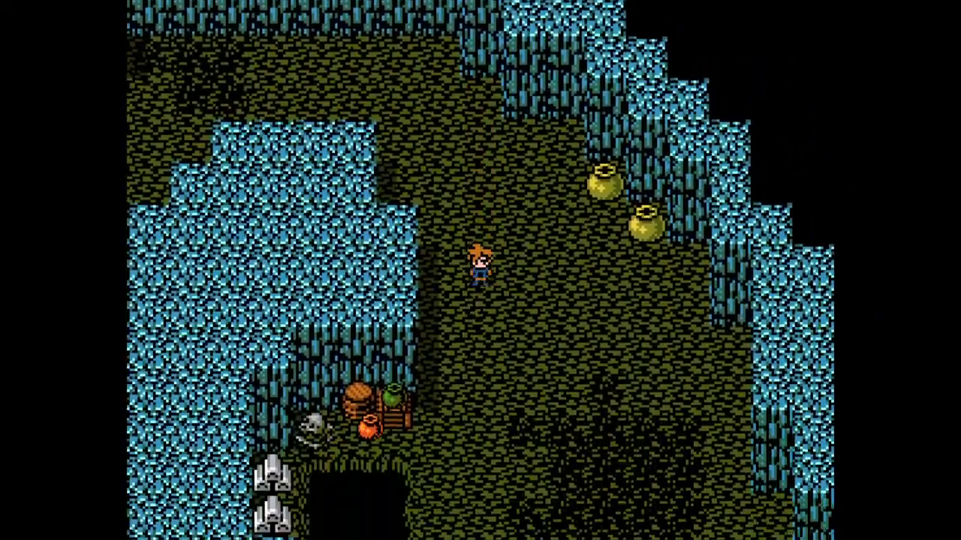
key("Right")
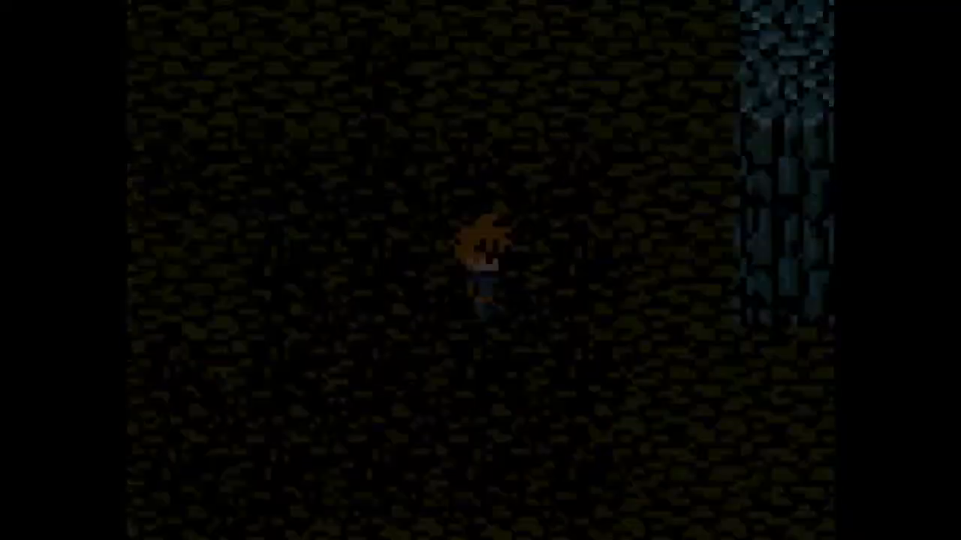
Defeat the second pair of Slimes using regular attacks from both characters and dismiss the reward messages.
key("Return")
key("Return")
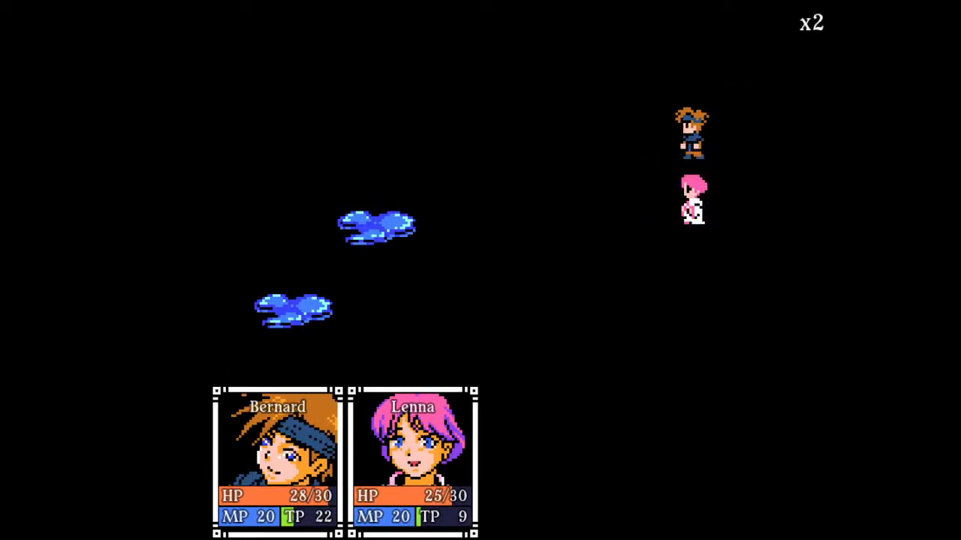
key("Return")
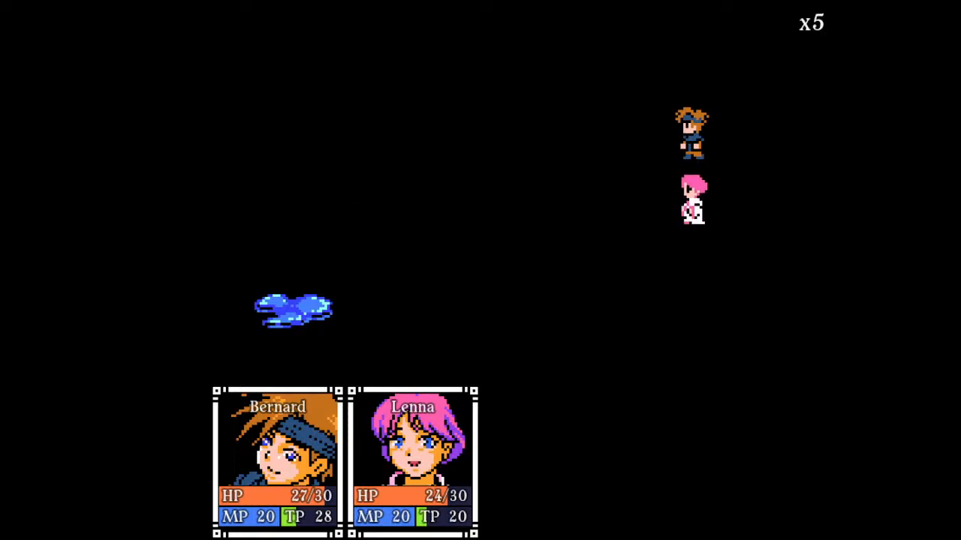
key("Return")
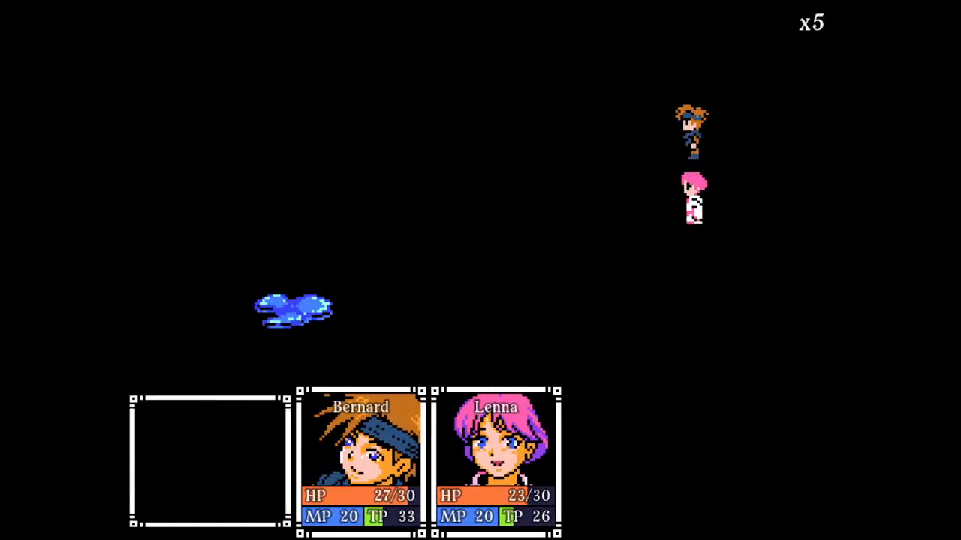
key("Return")
key("Return")
key("Return")
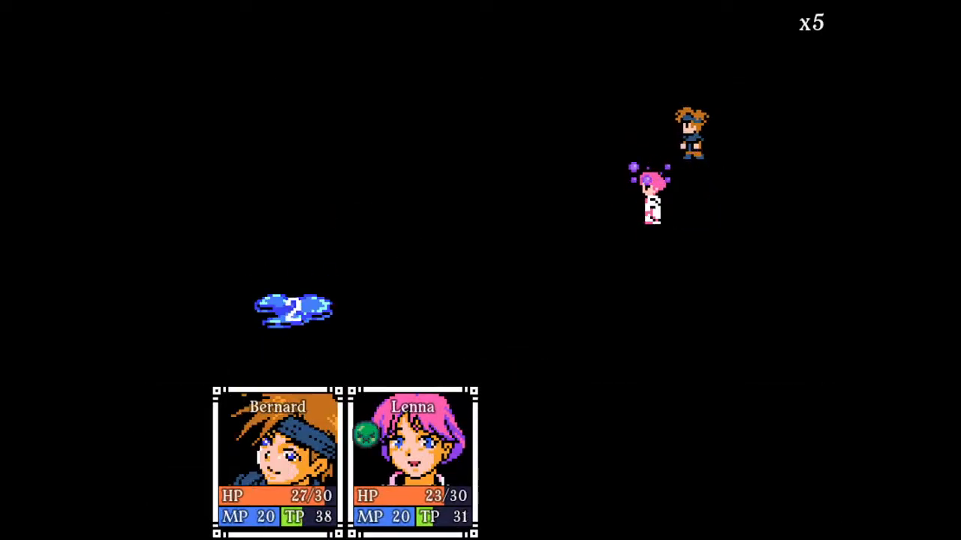
key("Return")
key("Return")
key("Return")
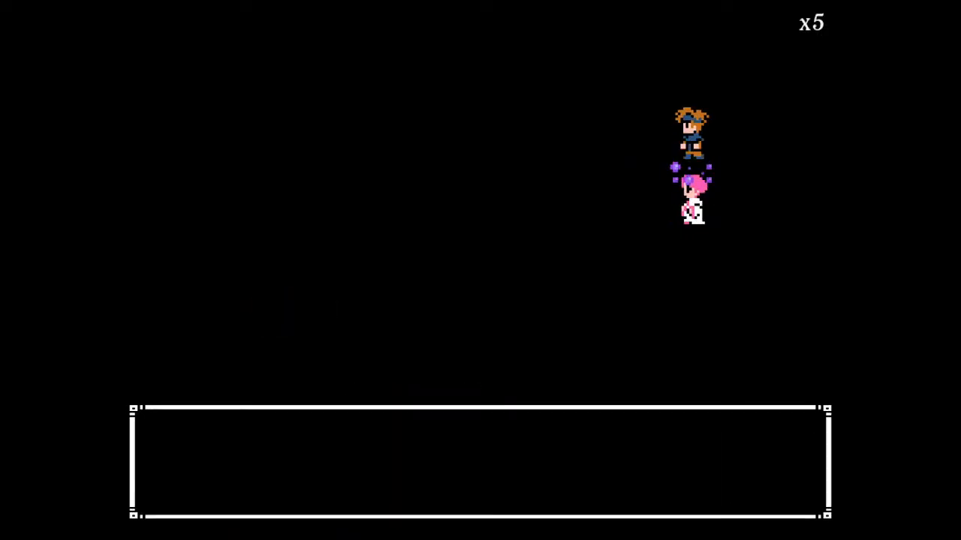
key("Return")
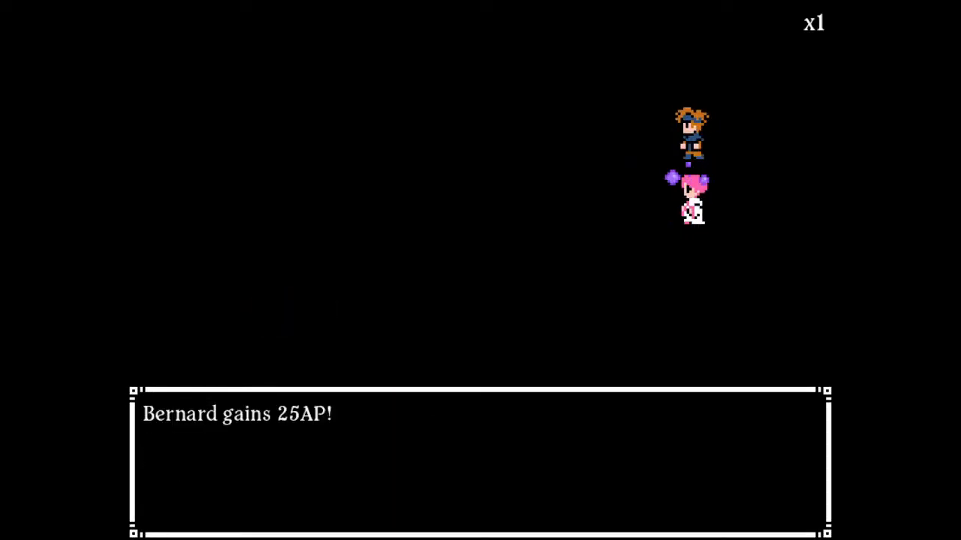
key("Return")
Check the party's condition and the item inventory, and return to the mine.
key("Escape")
key("Down")
key("Down")
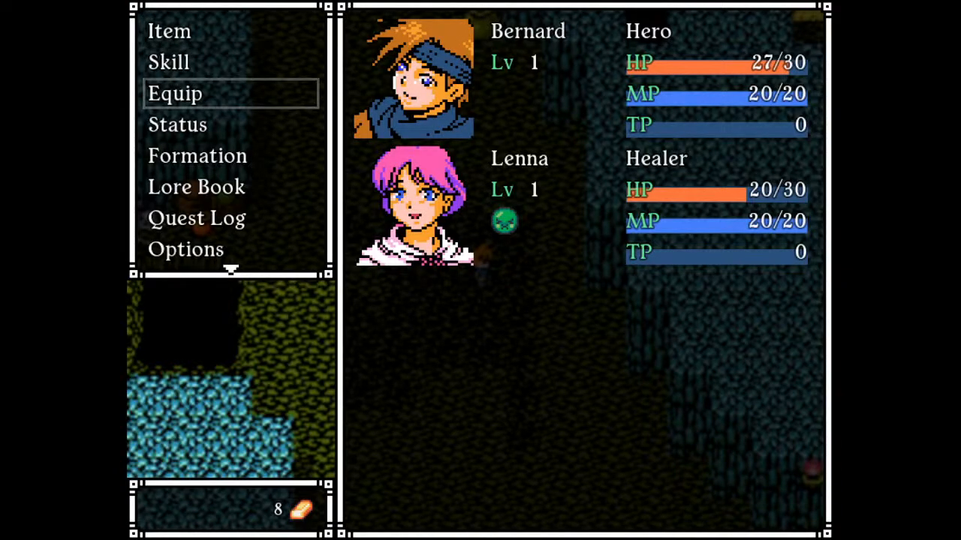
key("Up")
key("Up")
key("Return")
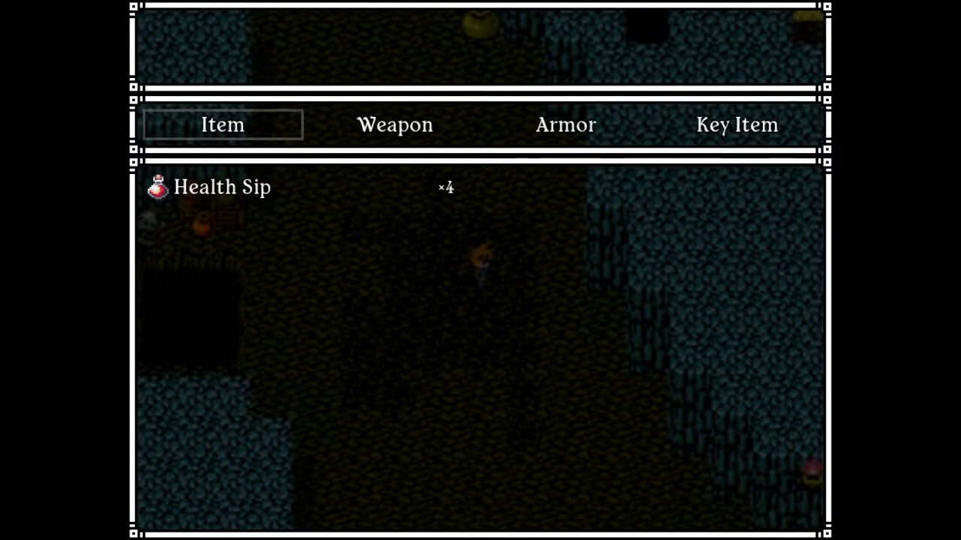
key("Escape")
key("Down")
key("Escape")
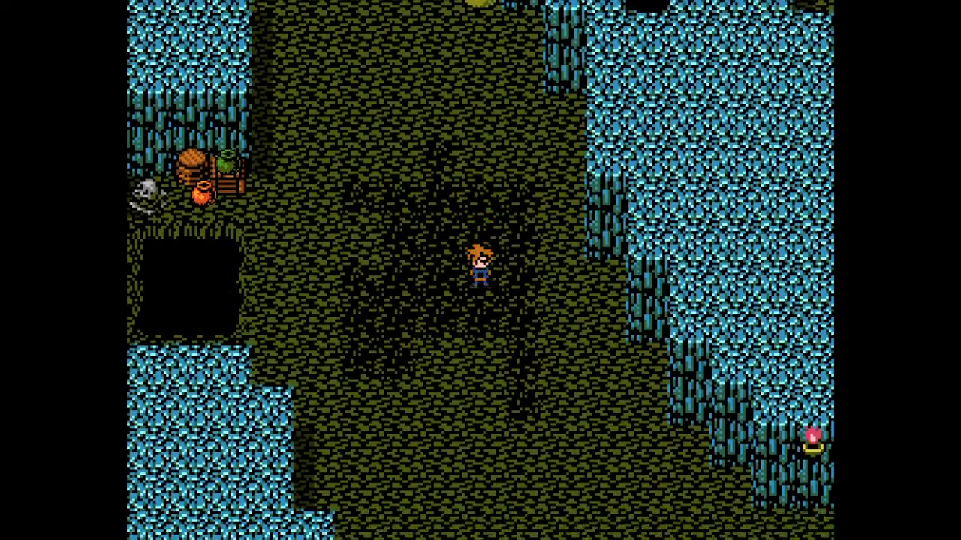
Walk southeast past the two wall torches and north up the corridor until the next battle starts.
key("Down")
key("Right")
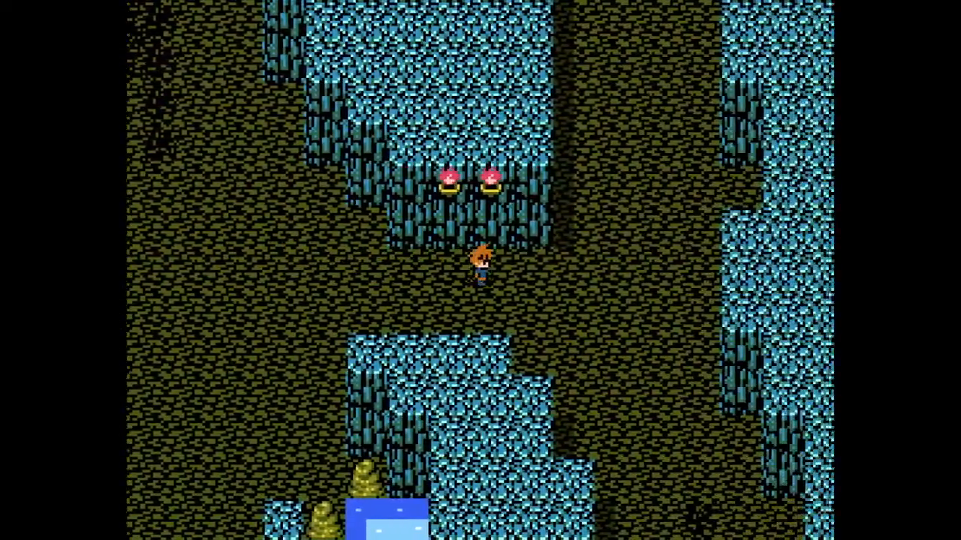
key("Up")
key("Up")
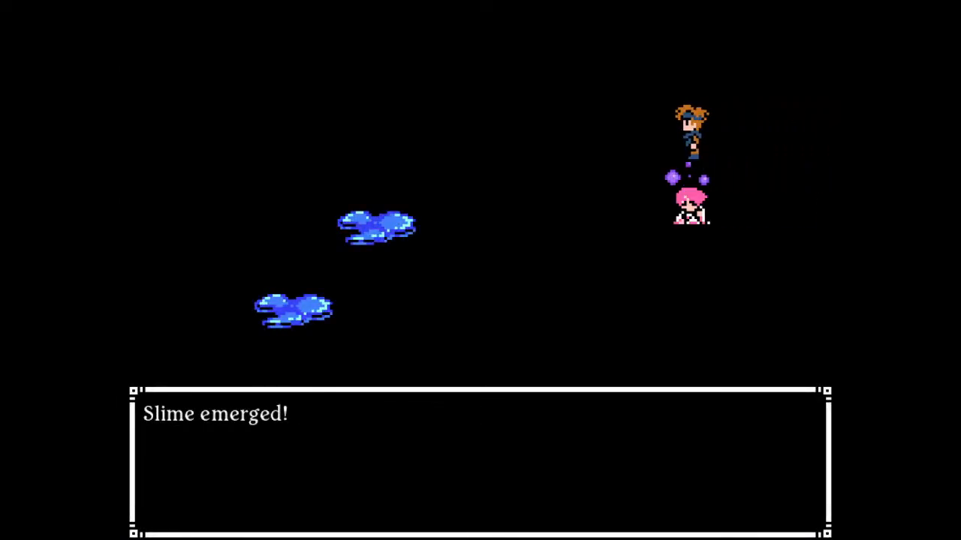
Enter the Slime battle and have the hero cast Lay Hands on the injured healer.
key("Return")
key("Return")
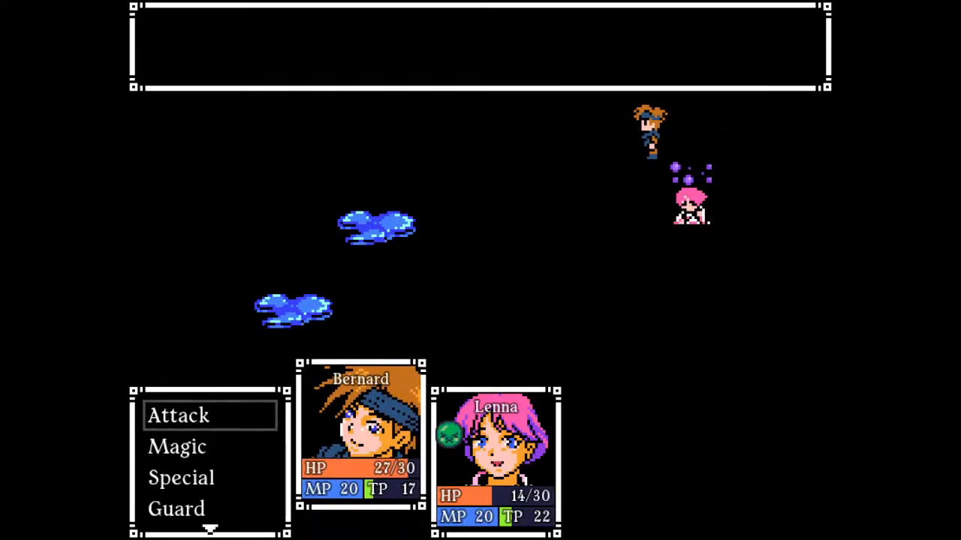
key("Down")
key("Return")
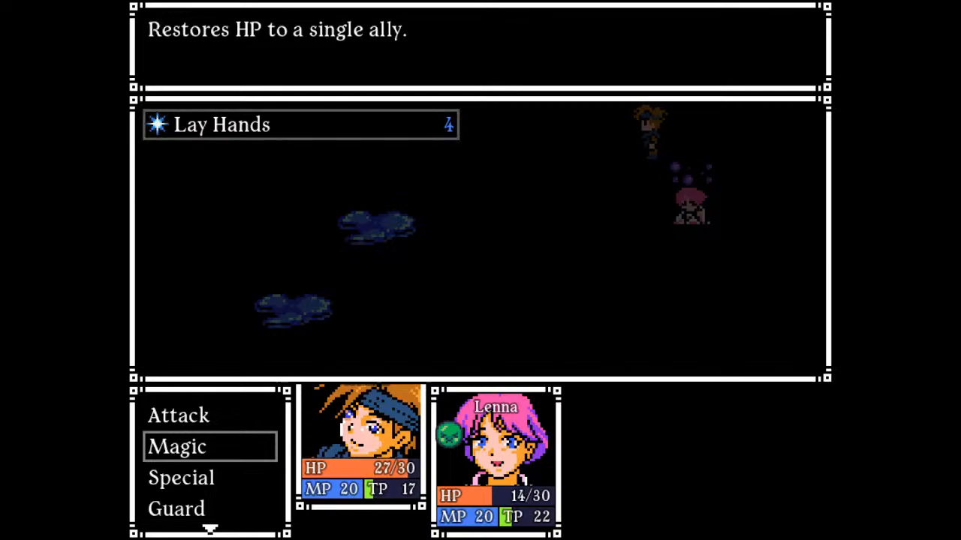
key("Return")
key("Return")
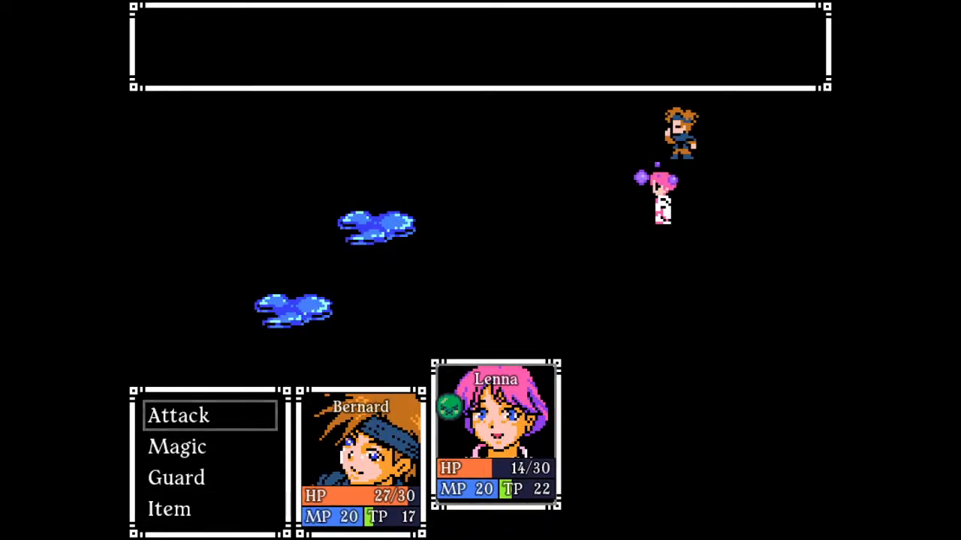
key("Down")
key("Return")
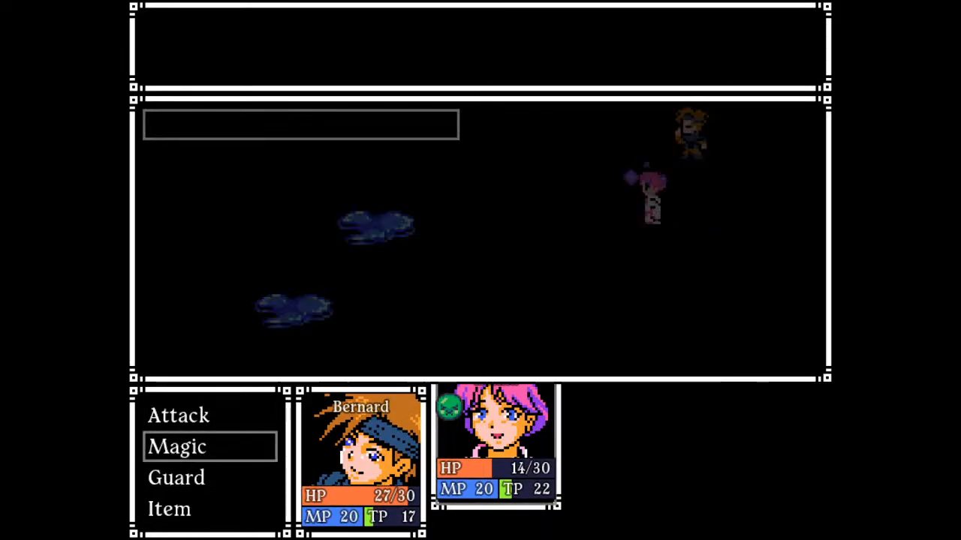
key("Escape")
key("Up")
Have the healer attack a Slime and continue the fight with regular attacks from both characters.
key("Return")
key("Return")
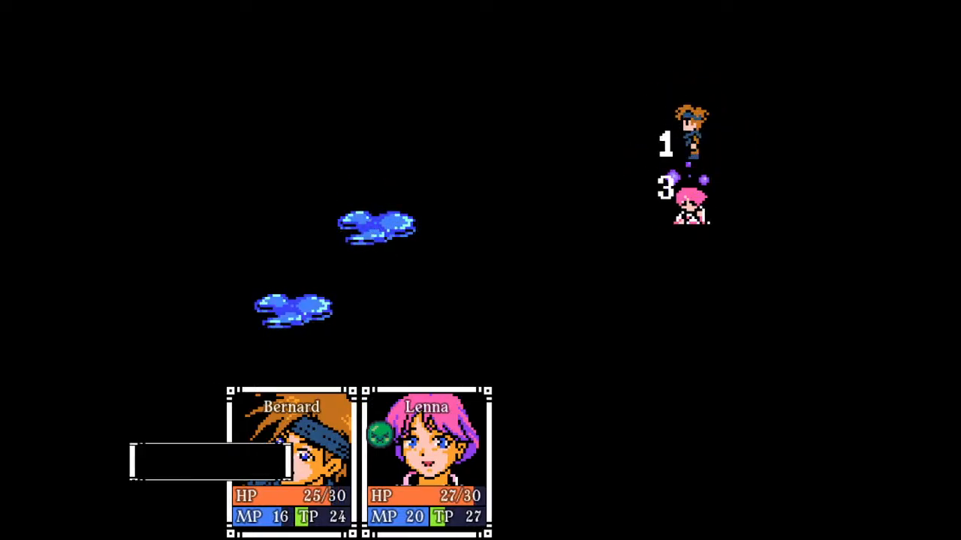
key("Return")
key("Return")
key("Return")
key("Return")
key("Return")
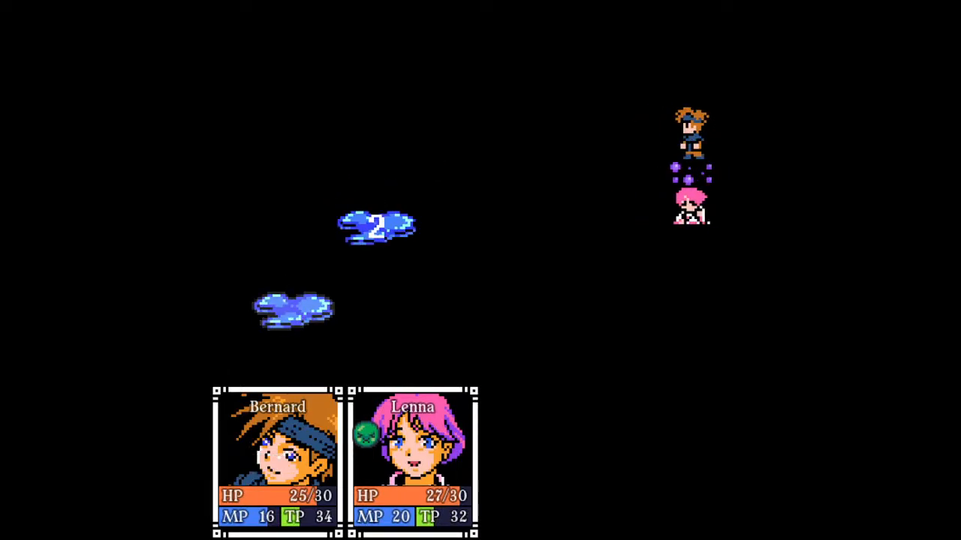
key("Return")
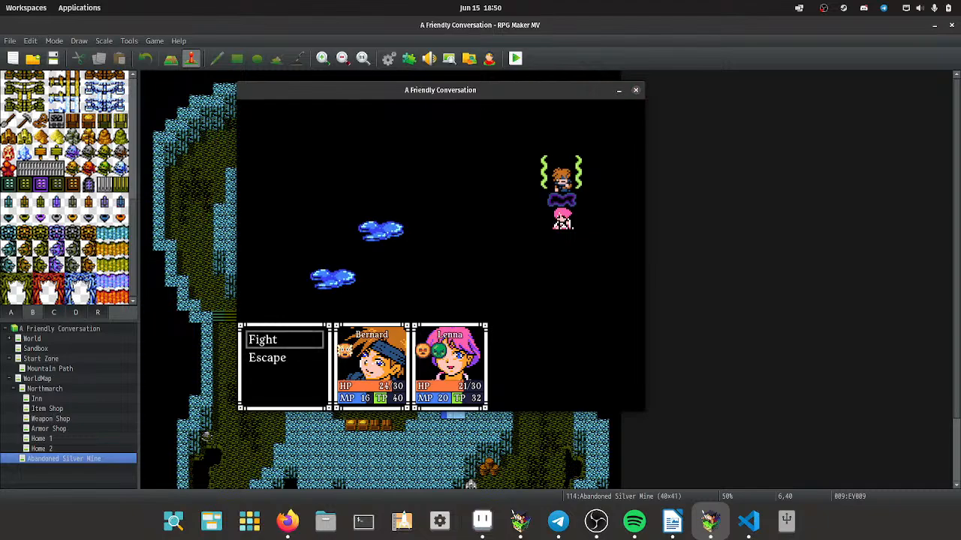
Close the playtest in mid-battle and return to the Abandoned Silver Mine map in the editor.
key("alt+F4")
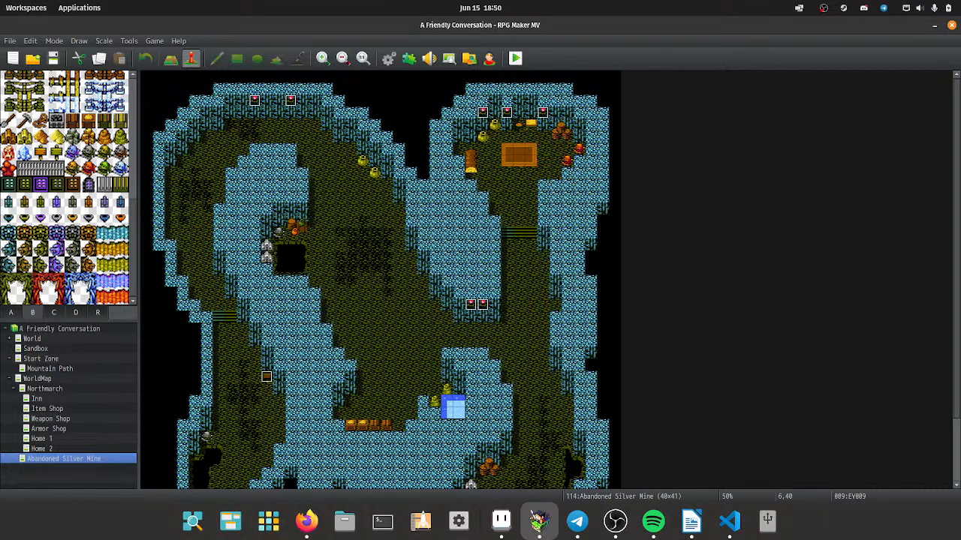
Change the recovery formula of the Lay Hands skill in the database to 30 + a.mat.
left_click(388, 58)
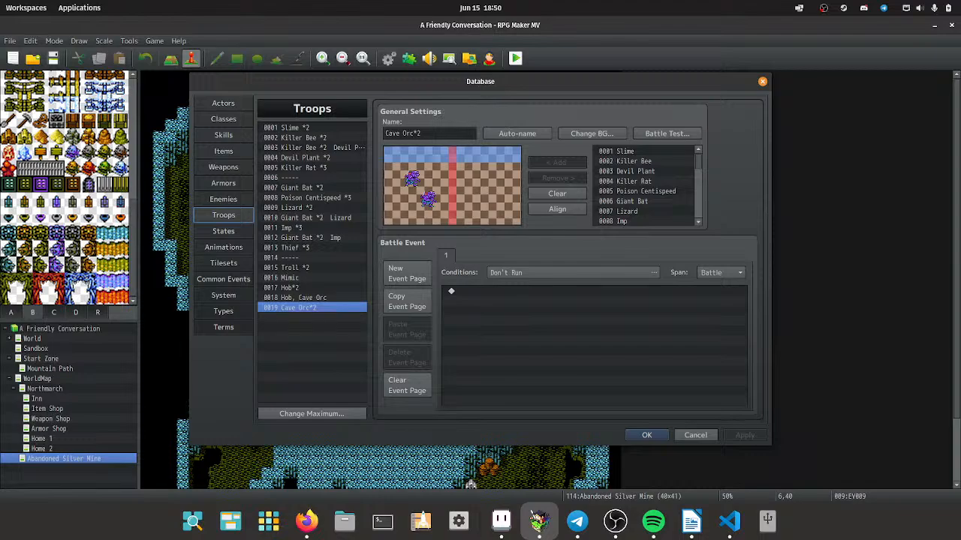
left_click(223, 135)
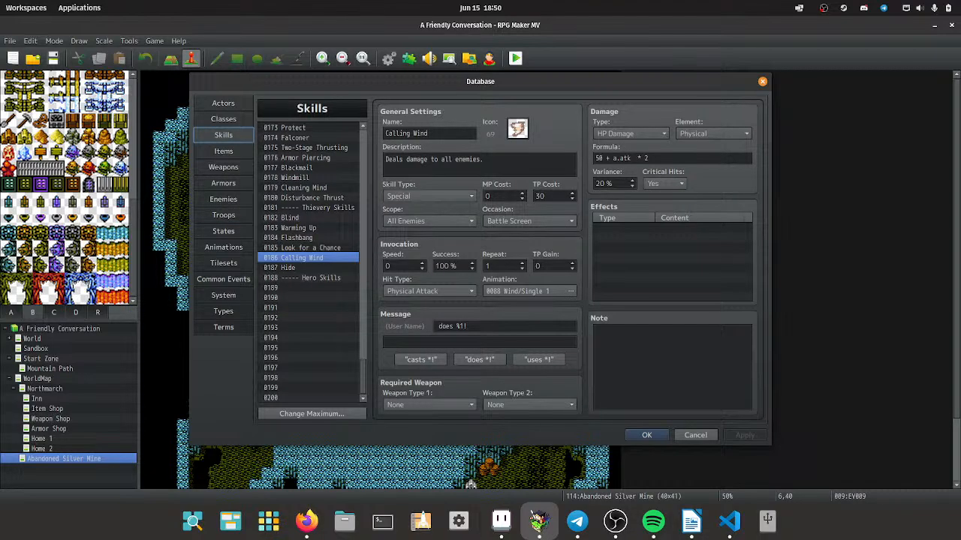
scroll(312, 263, "up", 18)
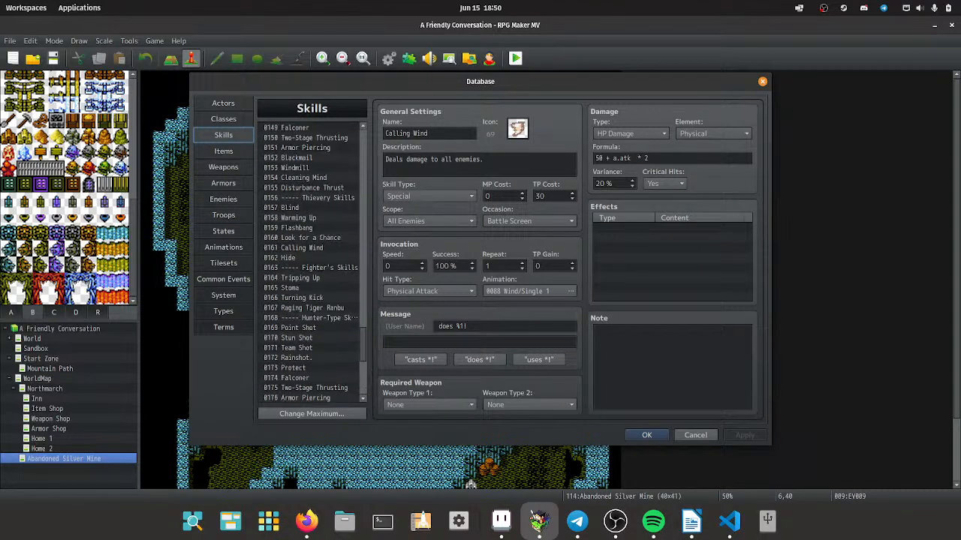
scroll(311, 263, "up", 20)
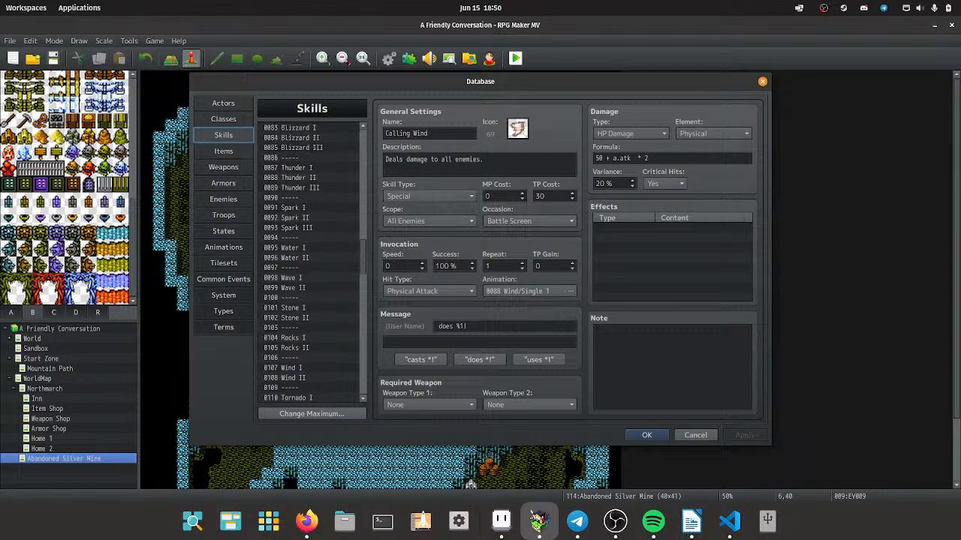
scroll(312, 263, "up", 8)
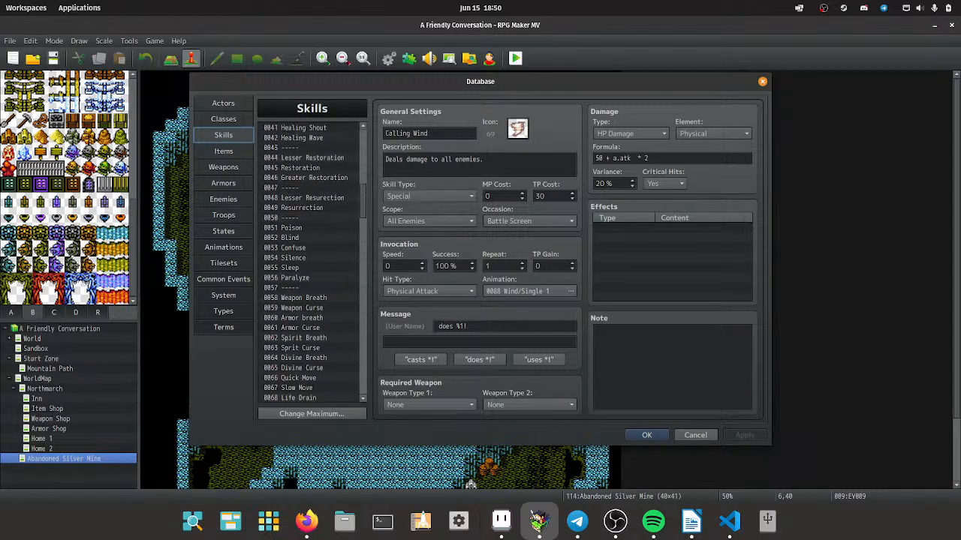
left_click(307, 228)
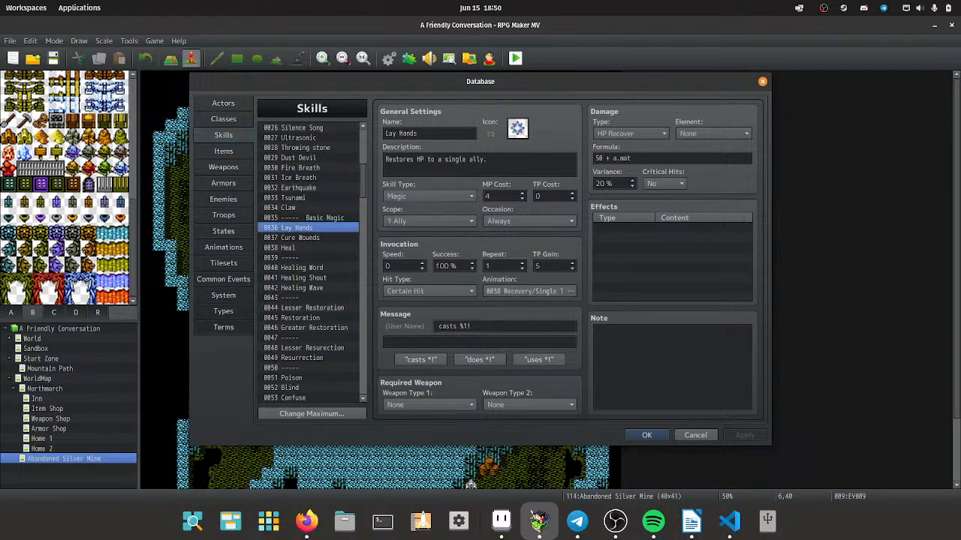
double_click(599, 159)
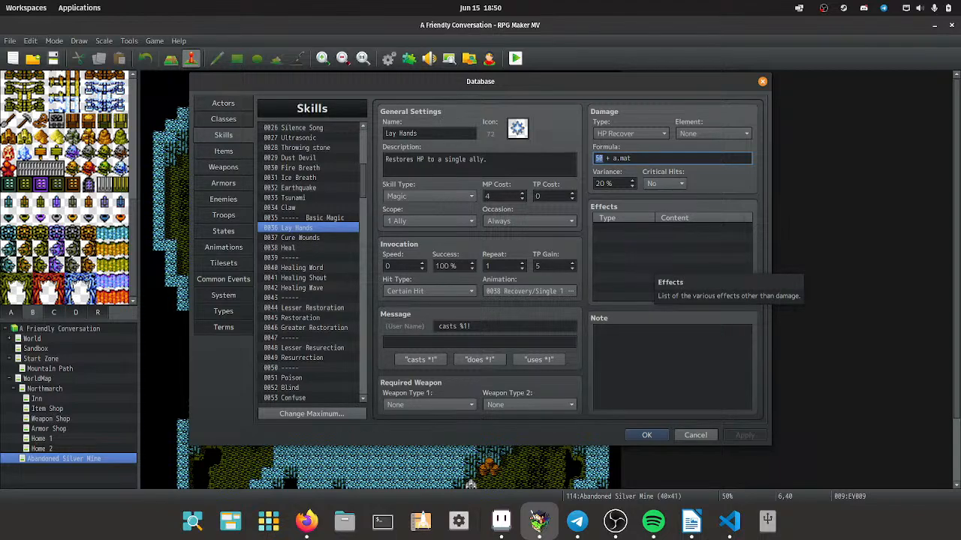
type("30")
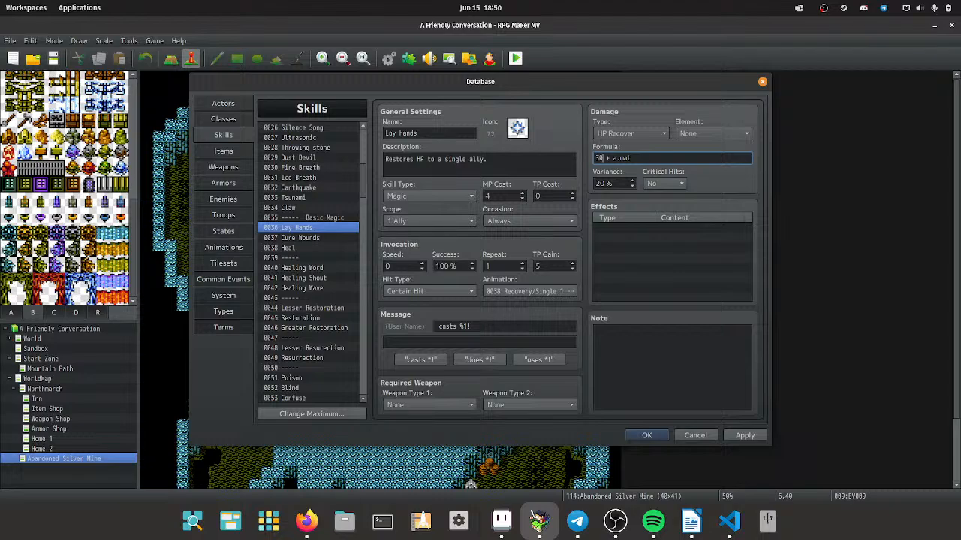
Compare the recovery formulas of Lay Hands, Cure Wounds and Heal, and apply the skill changes.
left_click(308, 238)
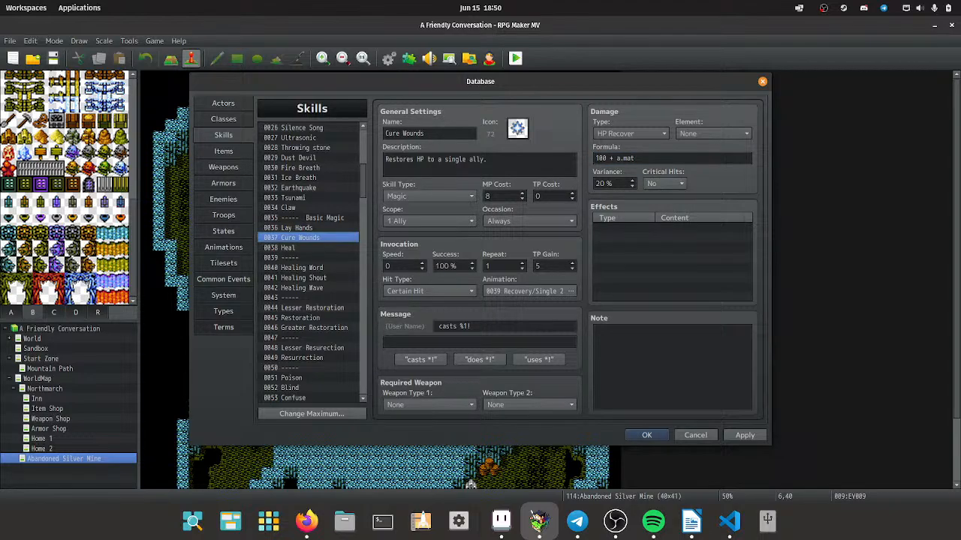
key("Down")
key("Up")
key("Up")
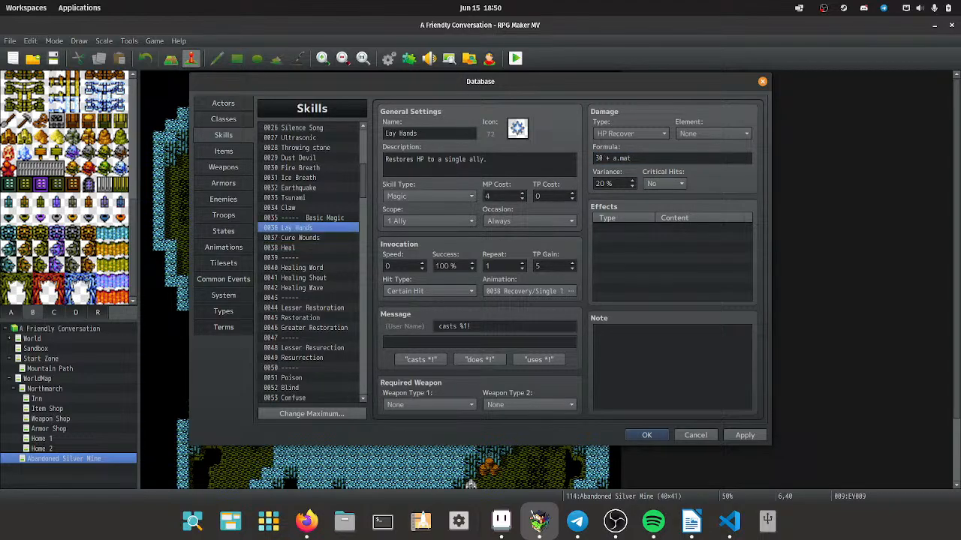
key("Down")
key("Down")
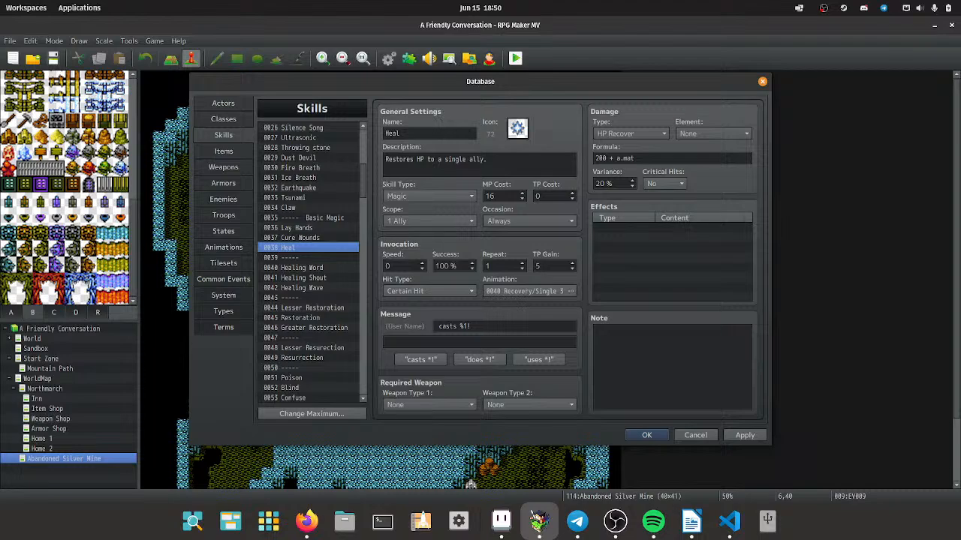
key("Up")
key("Down")
left_click(671, 158)
left_click(595, 159)
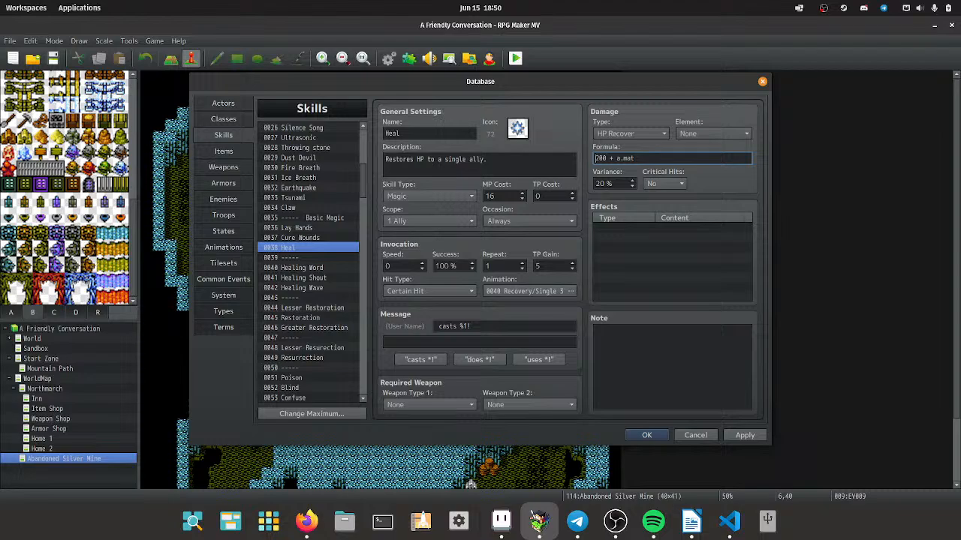
left_click(745, 436)
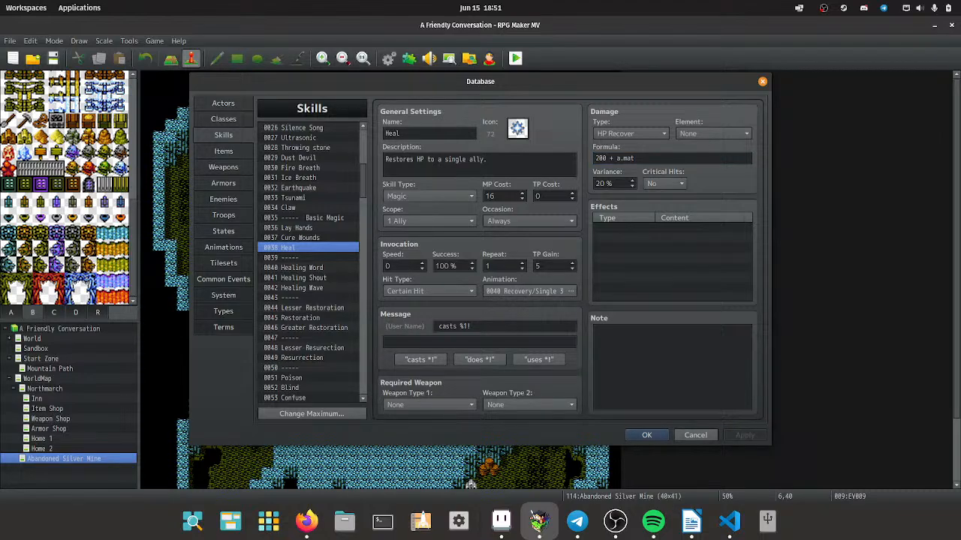
Look through the icon images available for the Whip weapon and close the database.
left_click(223, 167)
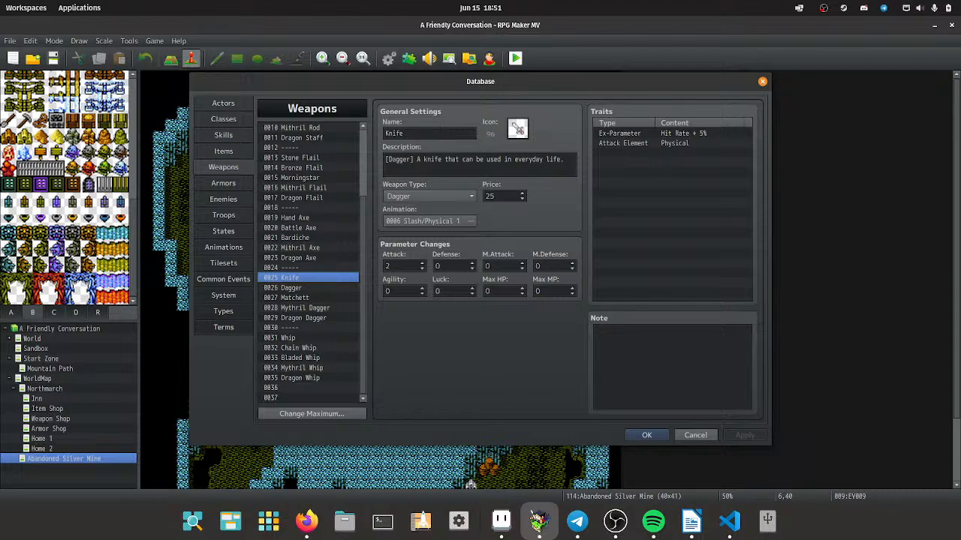
left_click(288, 338)
double_click(517, 128)
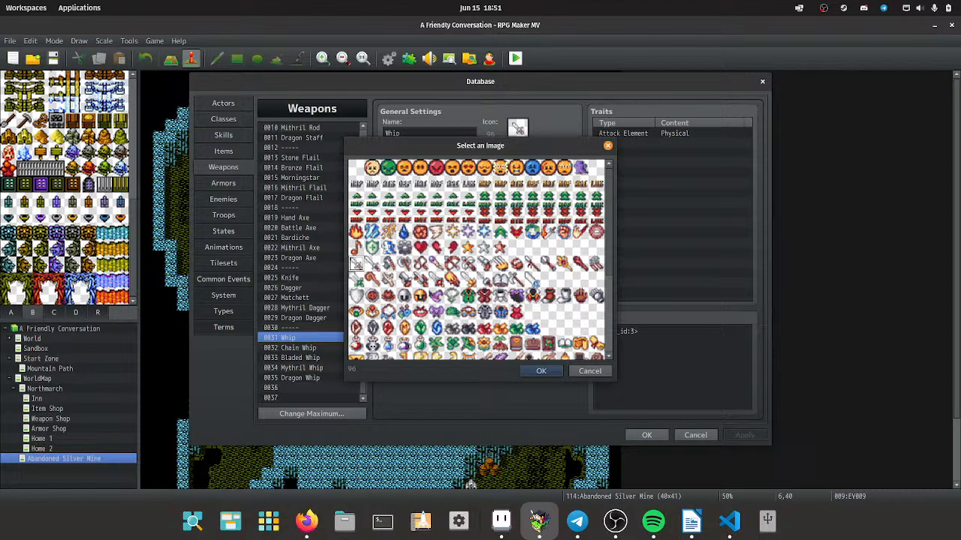
scroll(485, 271, "down", 4)
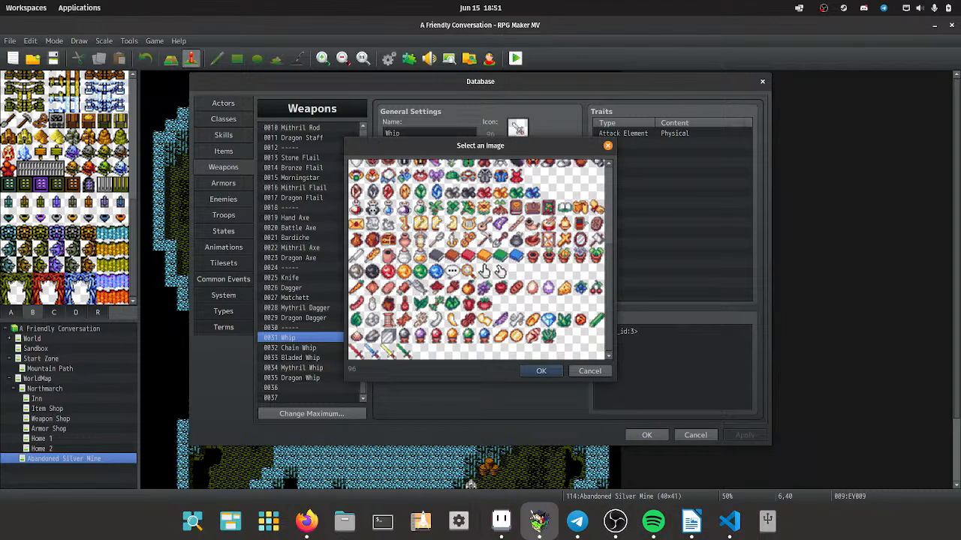
scroll(480, 259, "up", 3)
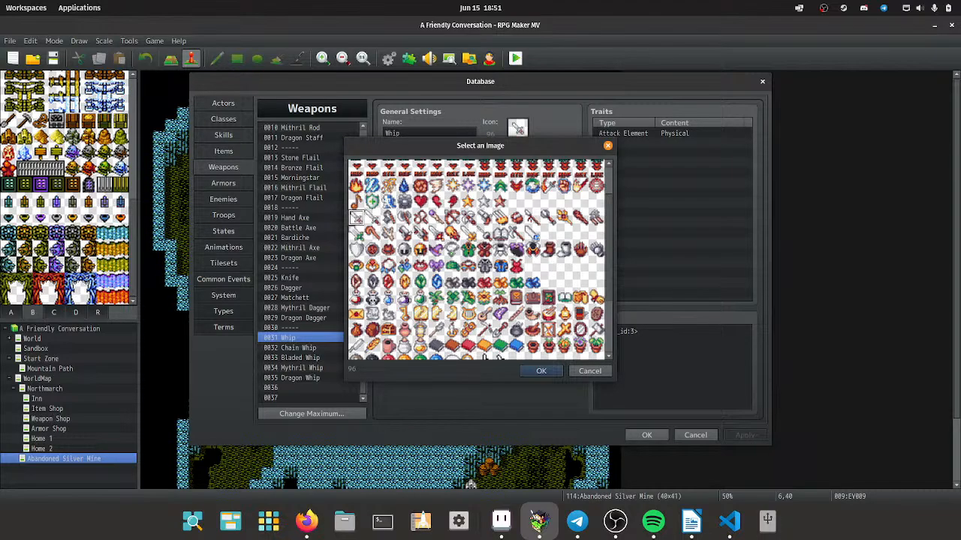
key("Escape")
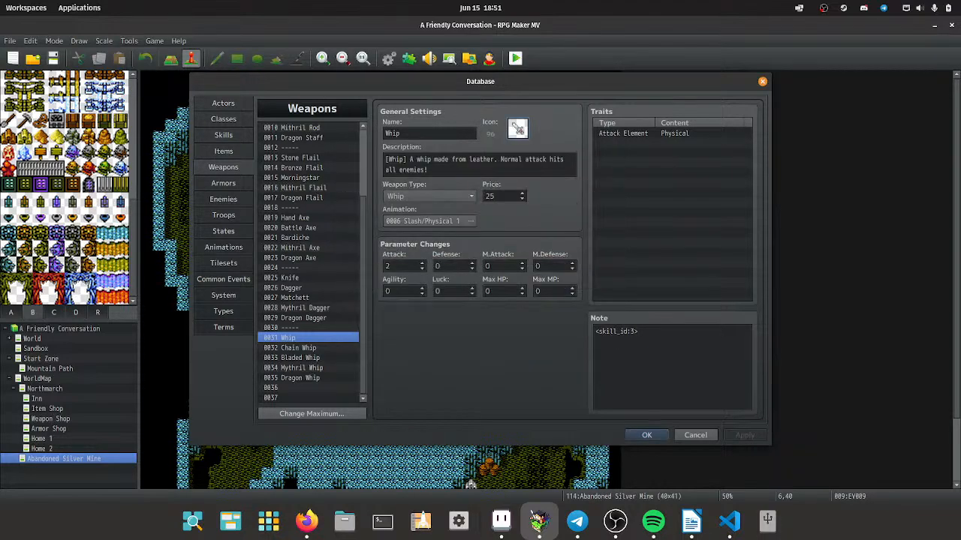
left_click(646, 436)
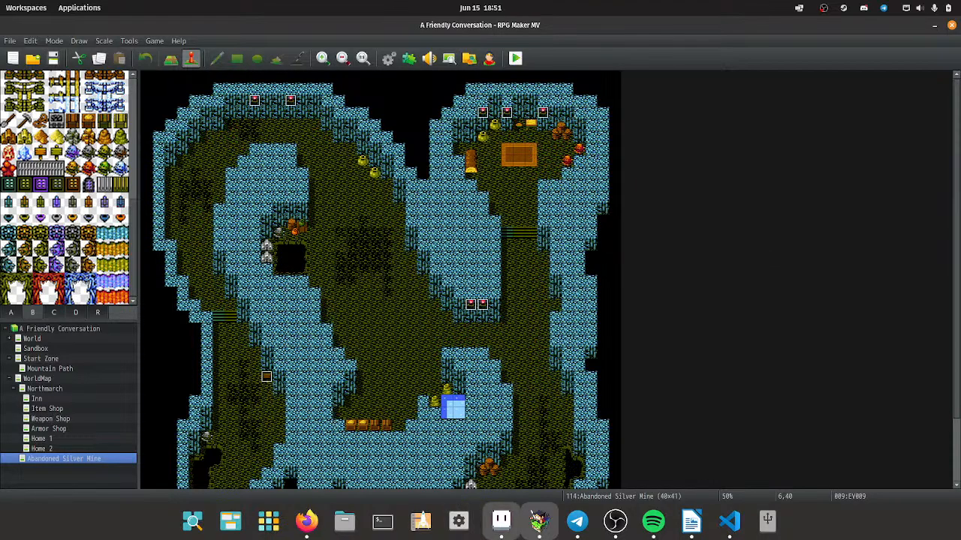
Switch to Aseprite and browse for a file to open in the project's img/system folder.
left_click(501, 520)
left_click(11, 39)
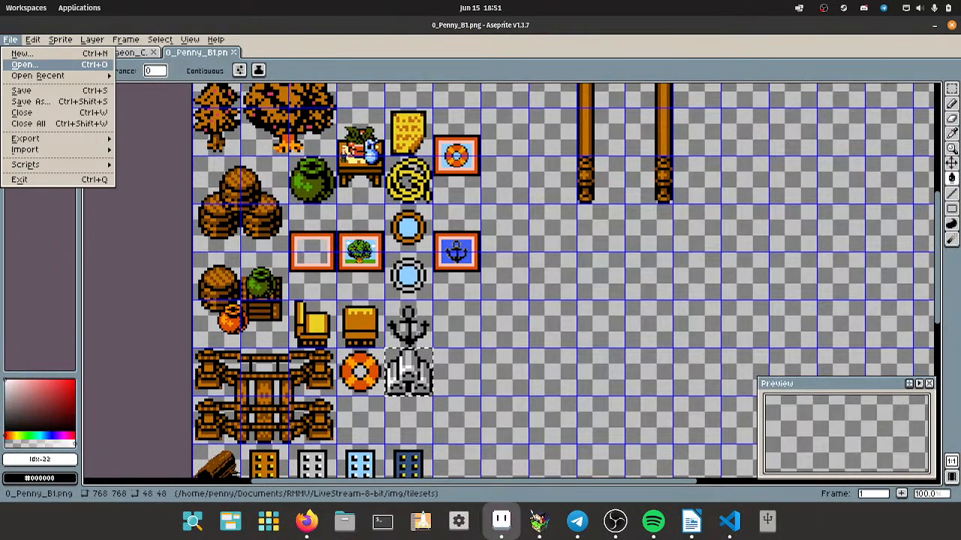
left_click(16, 65)
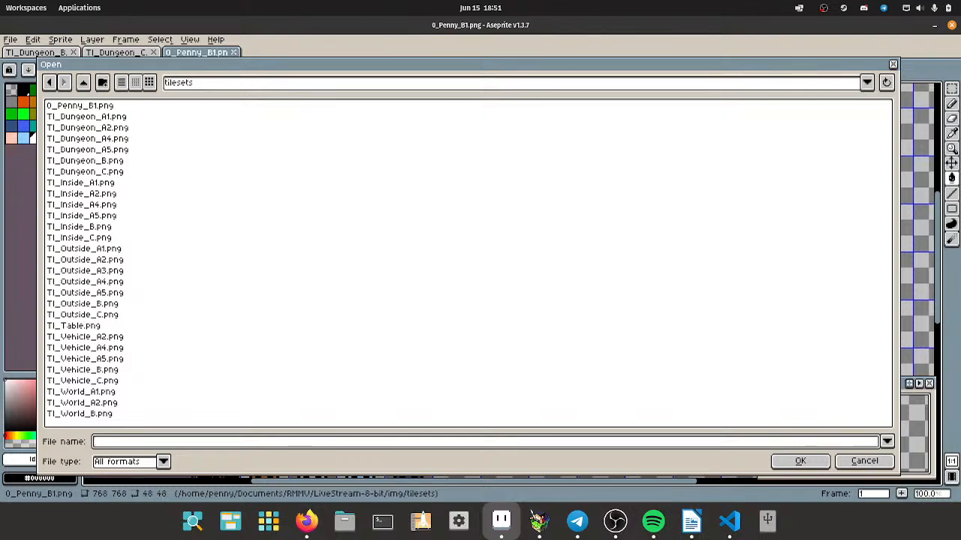
left_click(83, 82)
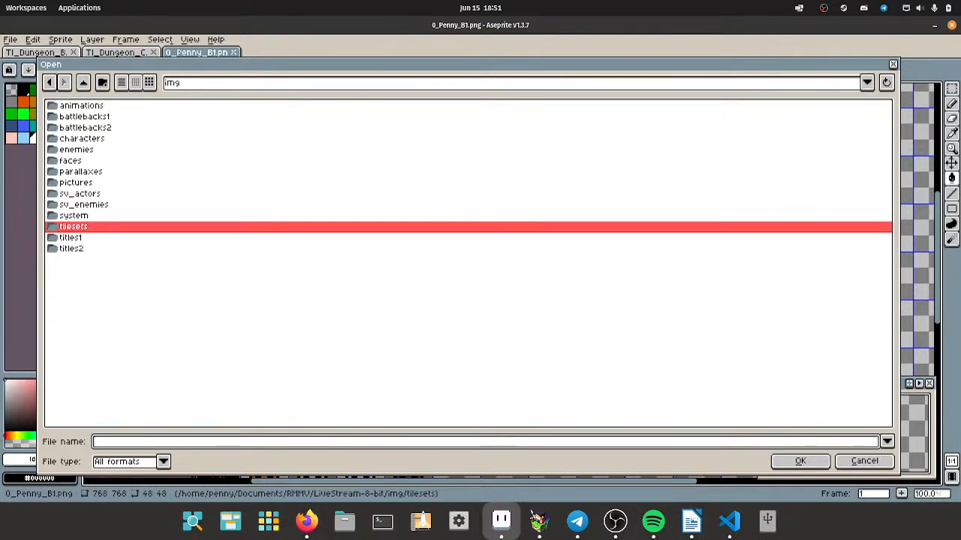
key("Up")
key("Return")
Preview the weapon sheets and open Weapons1.png and Weapons2.png as separate sprites instead of an animation.
left_click(75, 237)
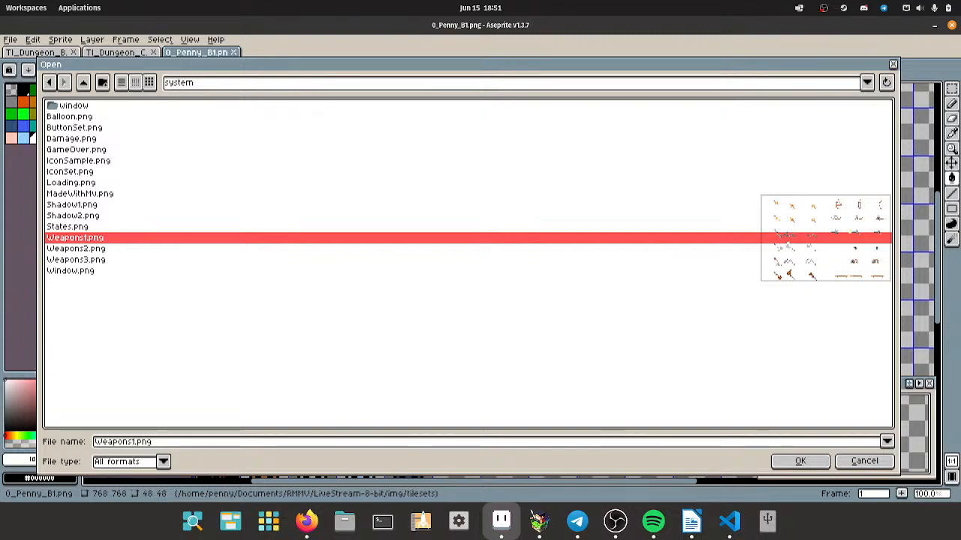
left_click(76, 248)
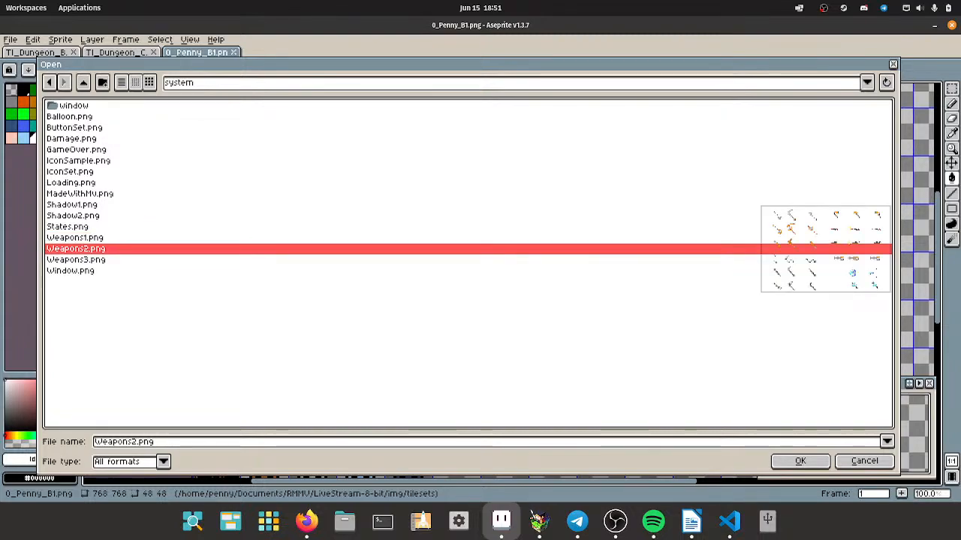
left_click(76, 259)
left_click(76, 249)
left_click(75, 237, "shift")
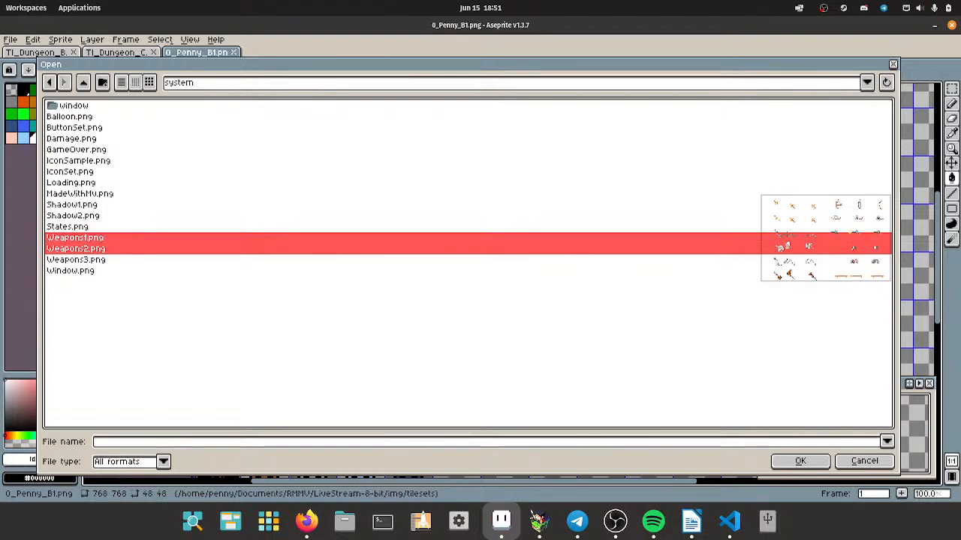
key("Return")
left_click(512, 340)
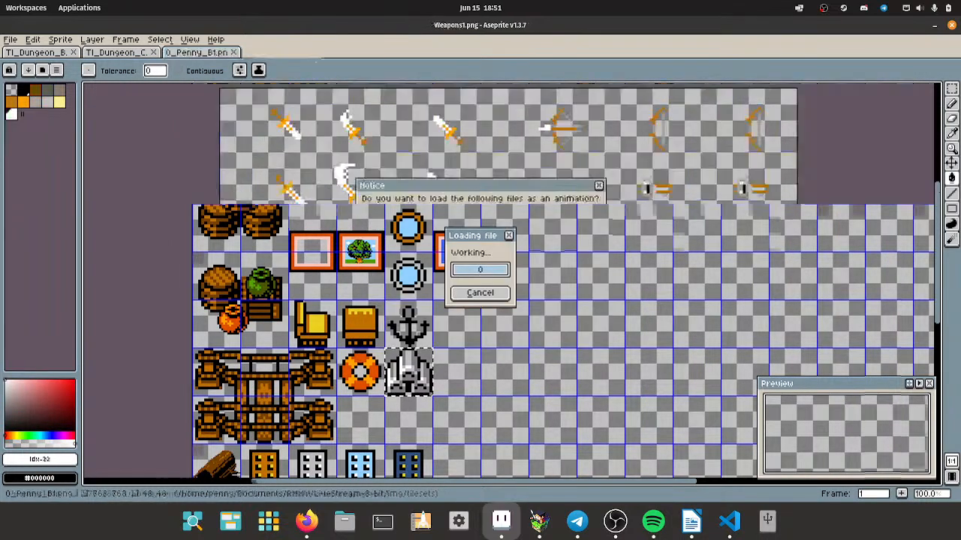
left_click(512, 339)
Select a 64 × 64 px area around the third whip frame in Weapons1.png with the Rectangular Marquee tool.
scroll(512, 335, "down", 1)
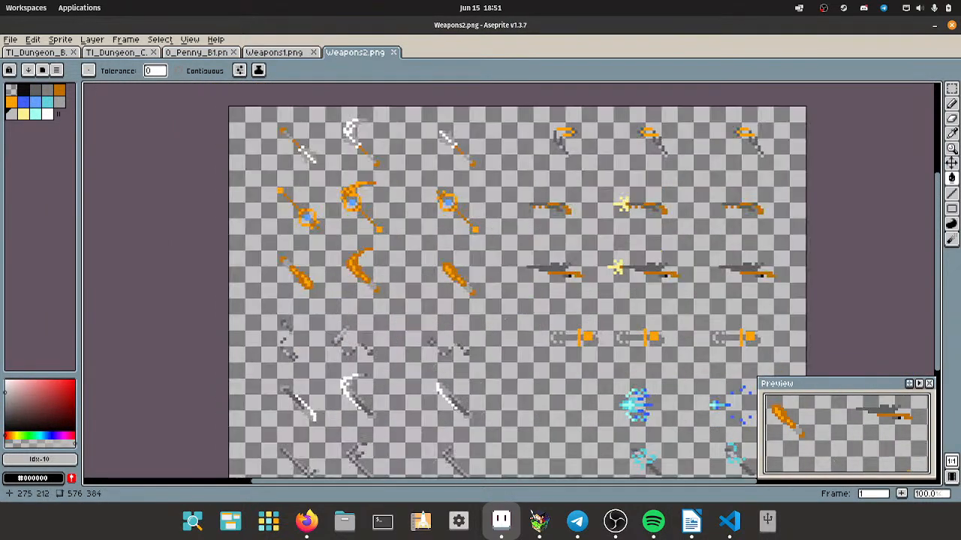
scroll(505, 319, "up", 1)
left_click(274, 51)
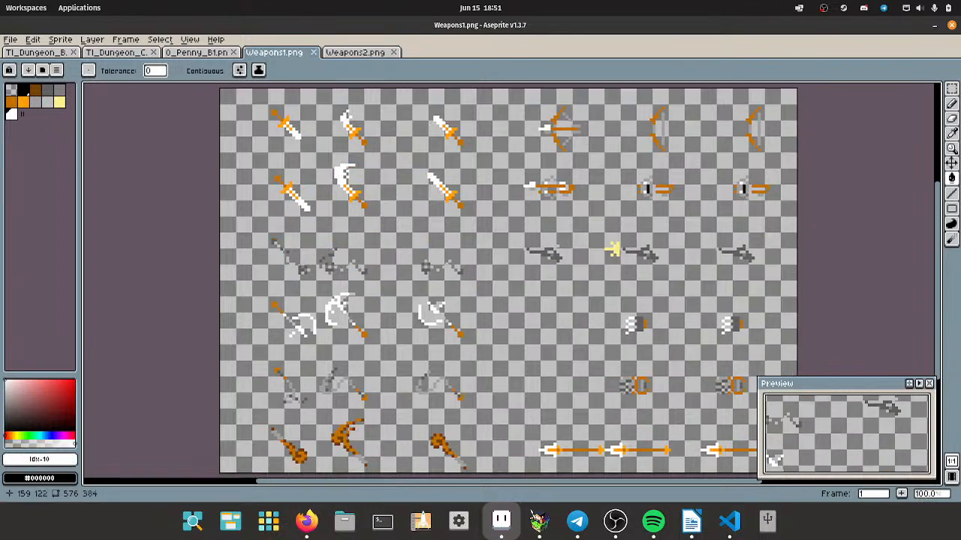
scroll(444, 406, "up", 1)
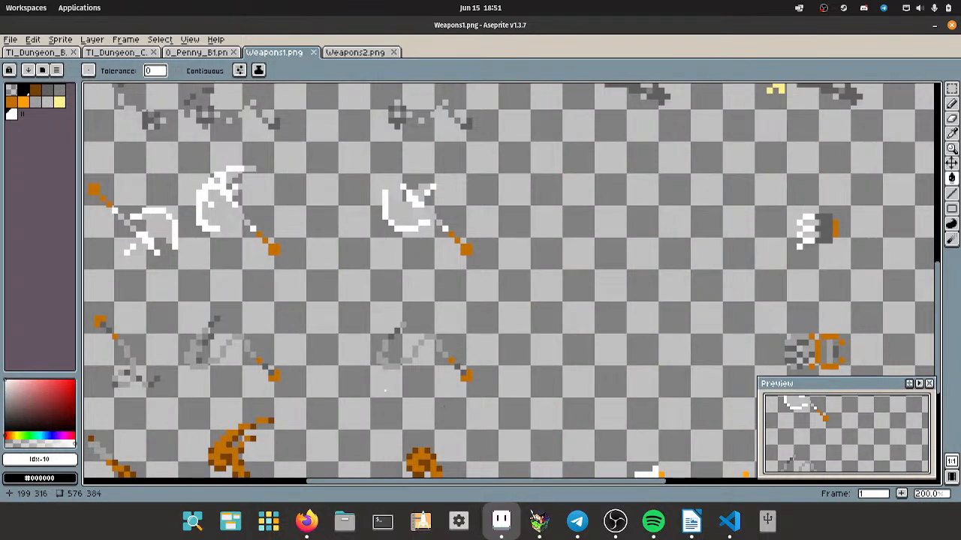
key("m")
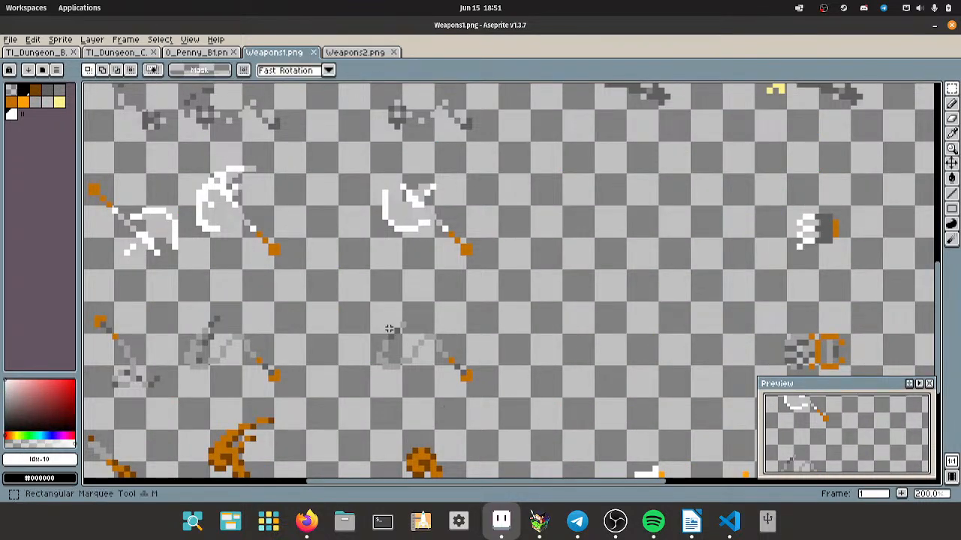
left_click_drag(371, 303, 500, 431)
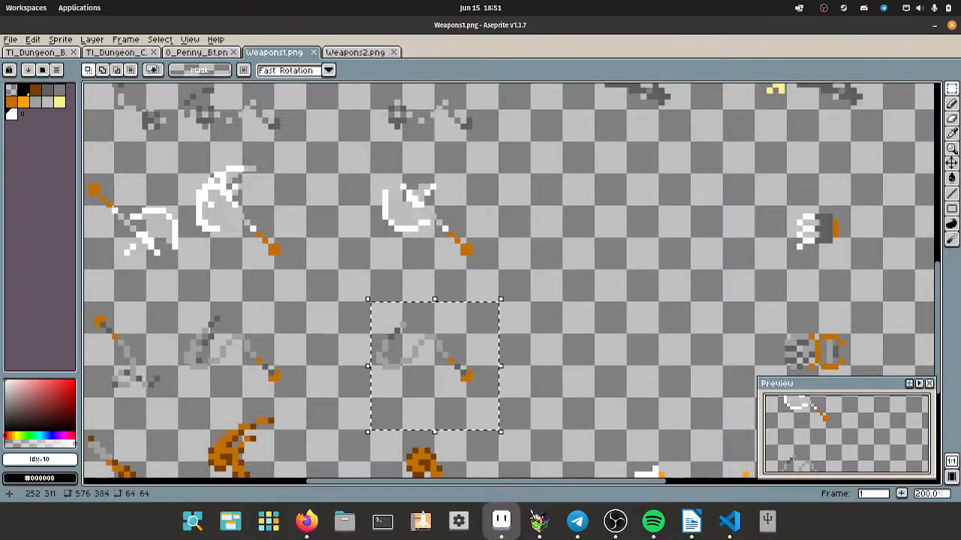
Open IconSet.png from the system folder at the bottom row of sword icons.
left_click(11, 39)
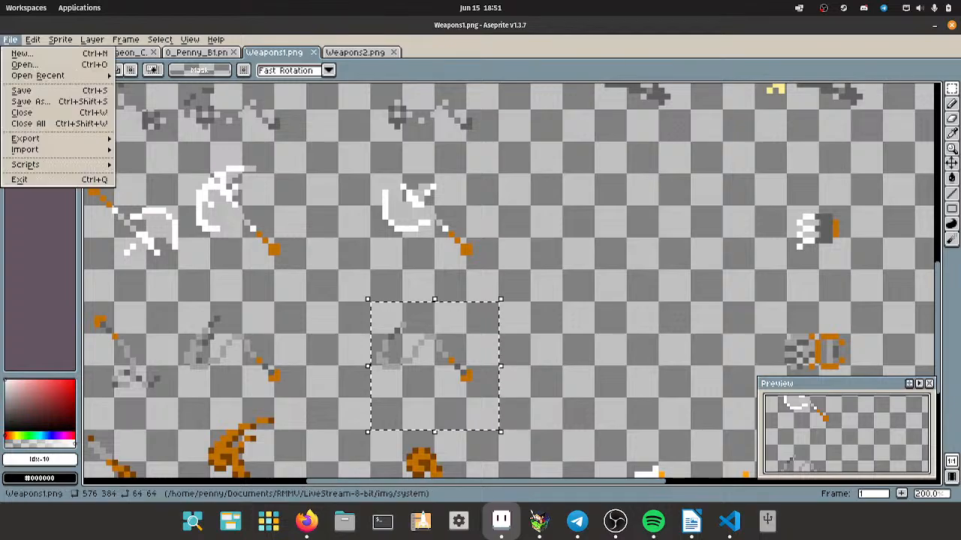
left_click(23, 63)
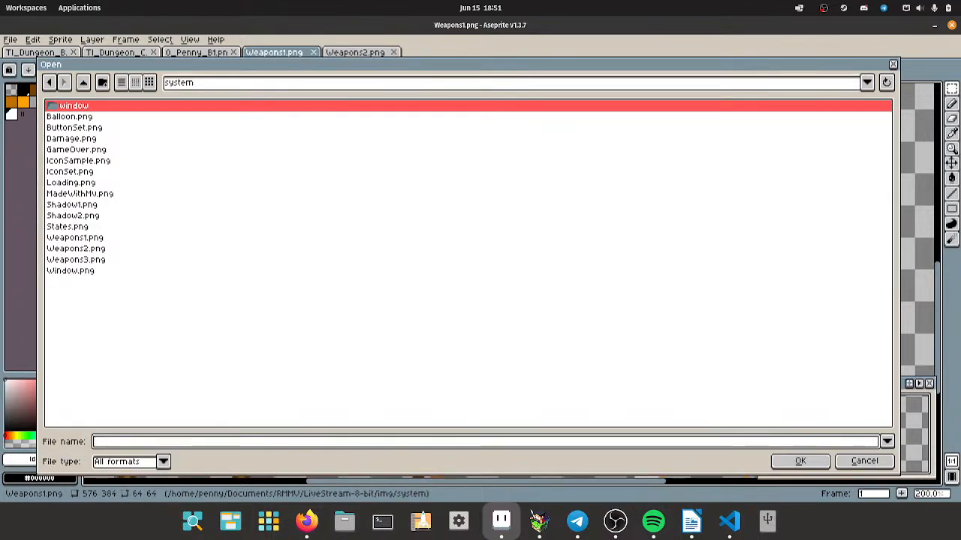
double_click(69, 171)
scroll(409, 312, "down", 3)
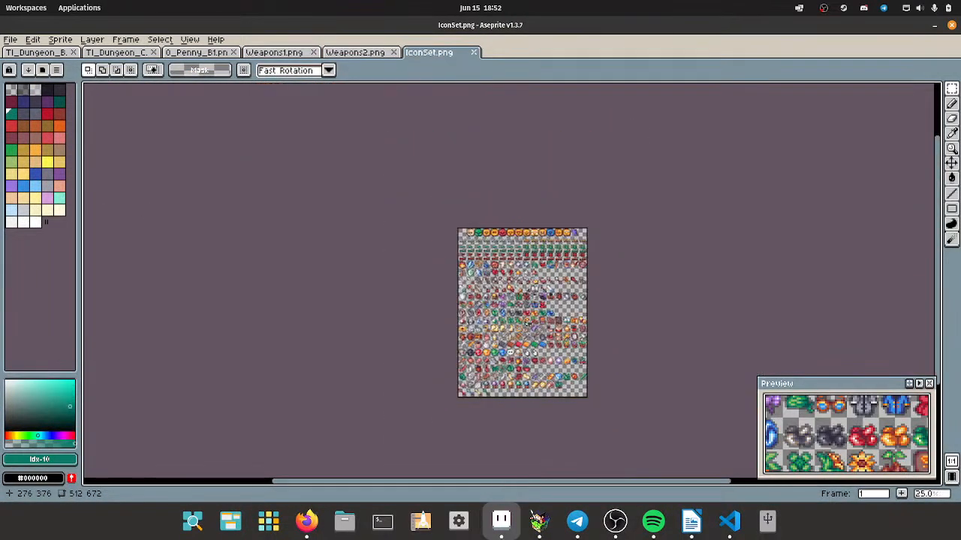
scroll(526, 371, "up", 2)
scroll(388, 370, "up", 4)
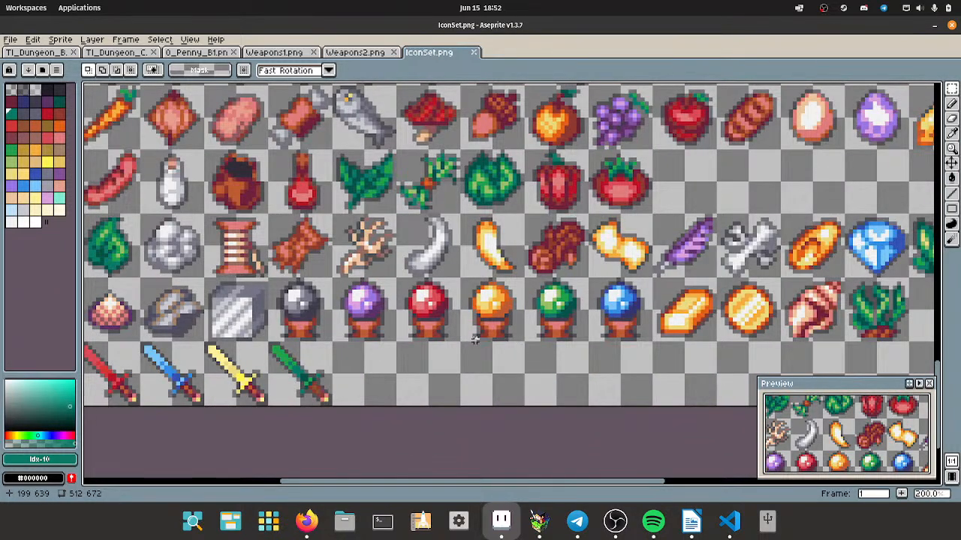
Paste the copied whip sprite into the empty cell after the green sword in IconSet.png and scale the selection to 38 × 43 px.
key("ctrl+v")
left_click_drag(518, 258, 390, 385)
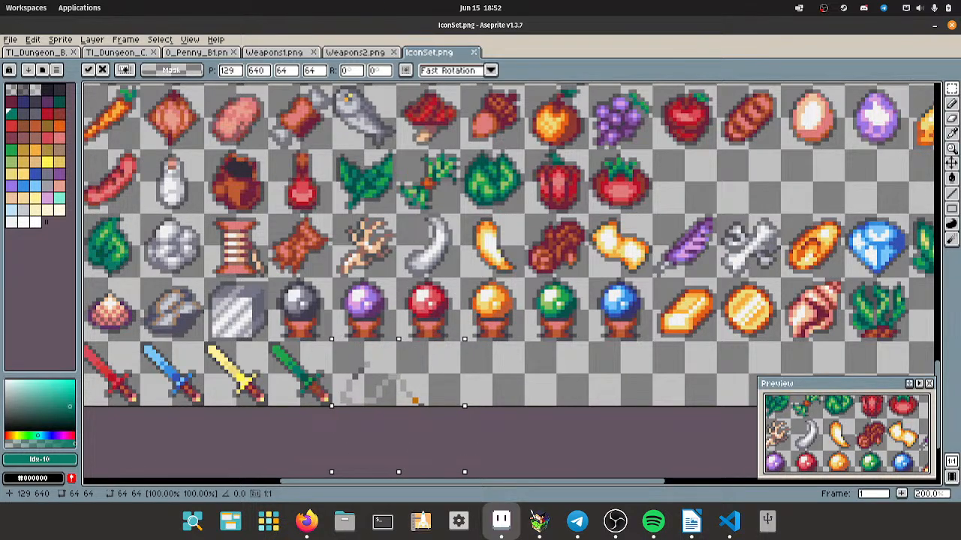
key("Return")
left_click_drag(463, 471, 411, 430)
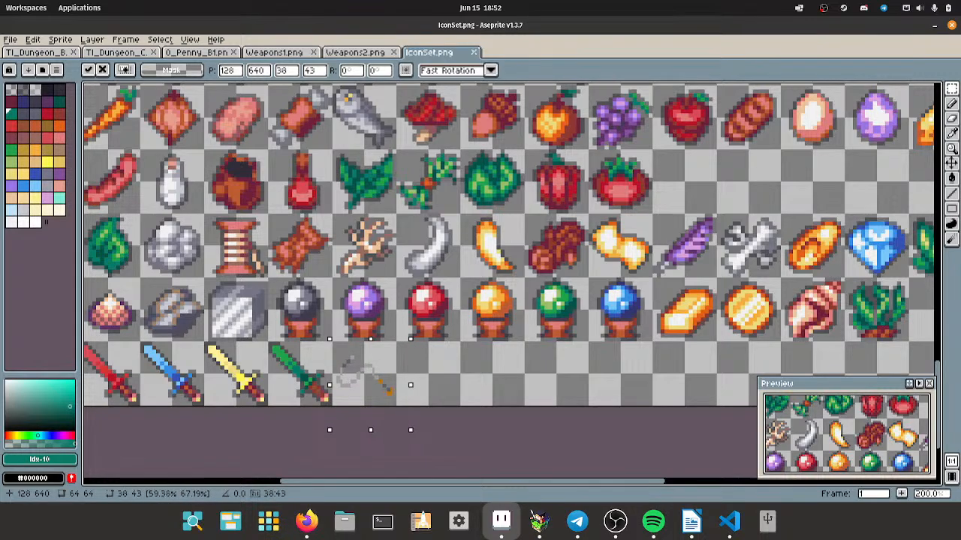
left_click(458, 448)
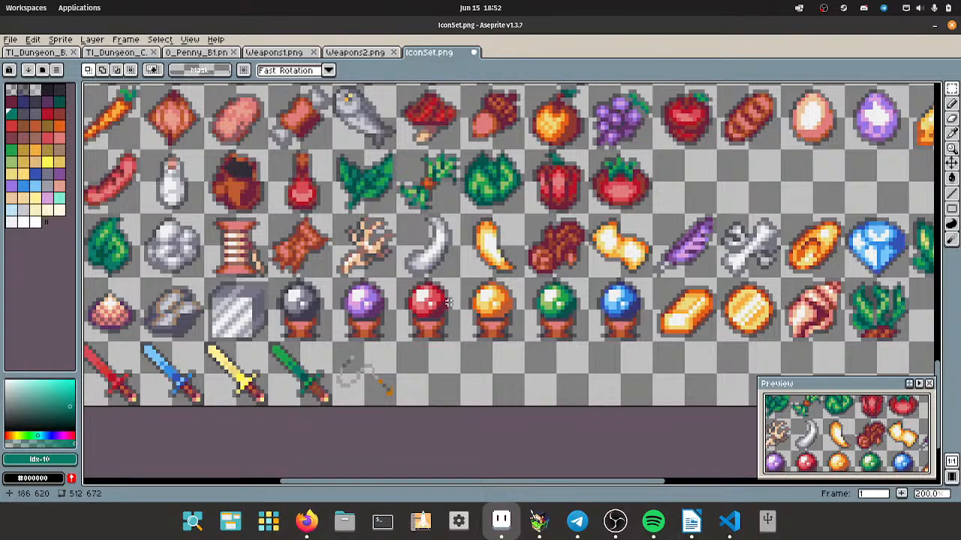
Switch to RPG Maker MV and assign the new whip icon to the Whip weapon in the database.
left_click(539, 520)
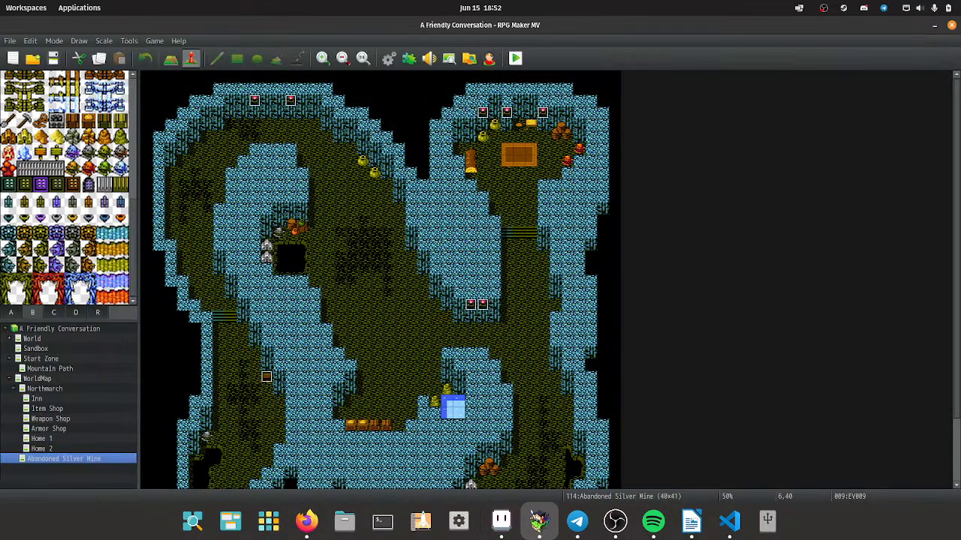
left_click(388, 58)
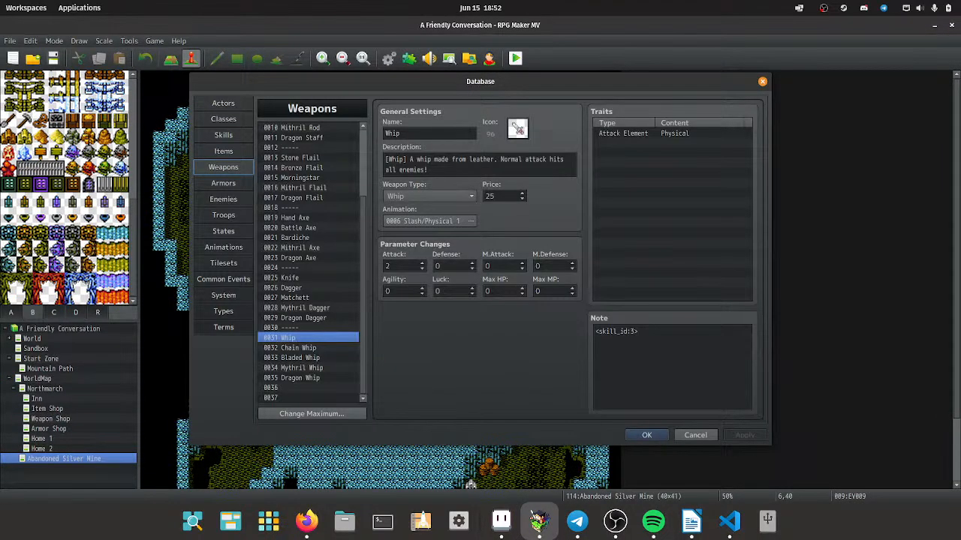
left_click(517, 129)
scroll(484, 272, "down", 5)
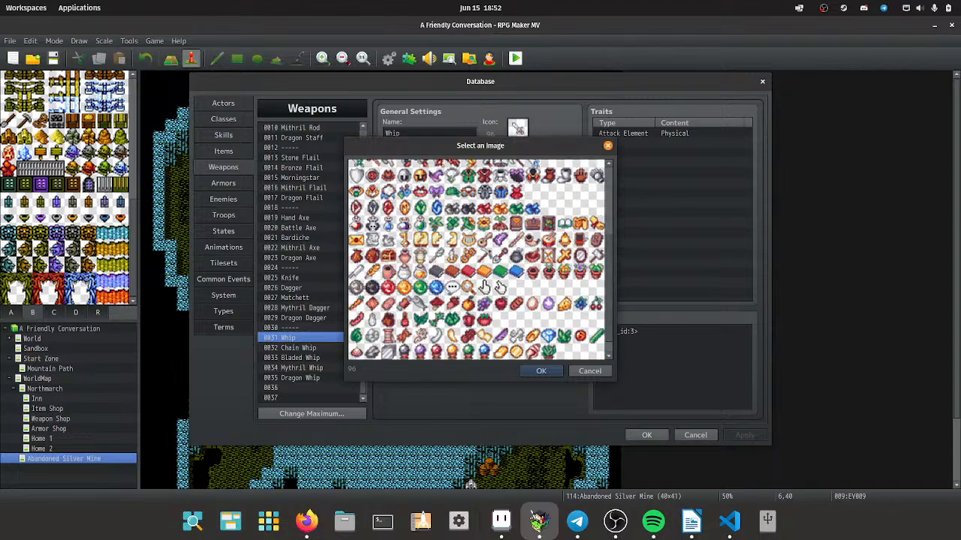
double_click(420, 352)
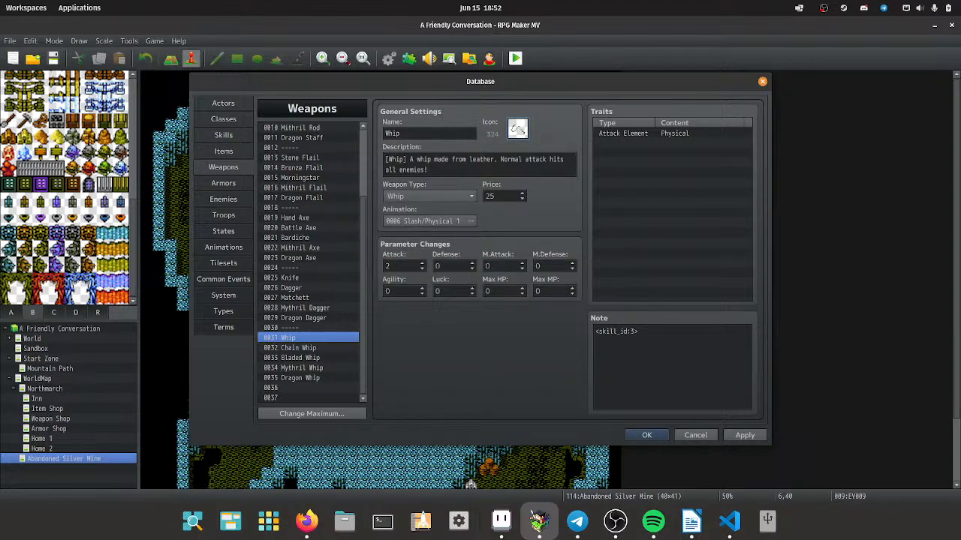
Assign the new whip icon to the Chain Whip and Bladed Whip weapons.
left_click(299, 347)
left_click(517, 129)
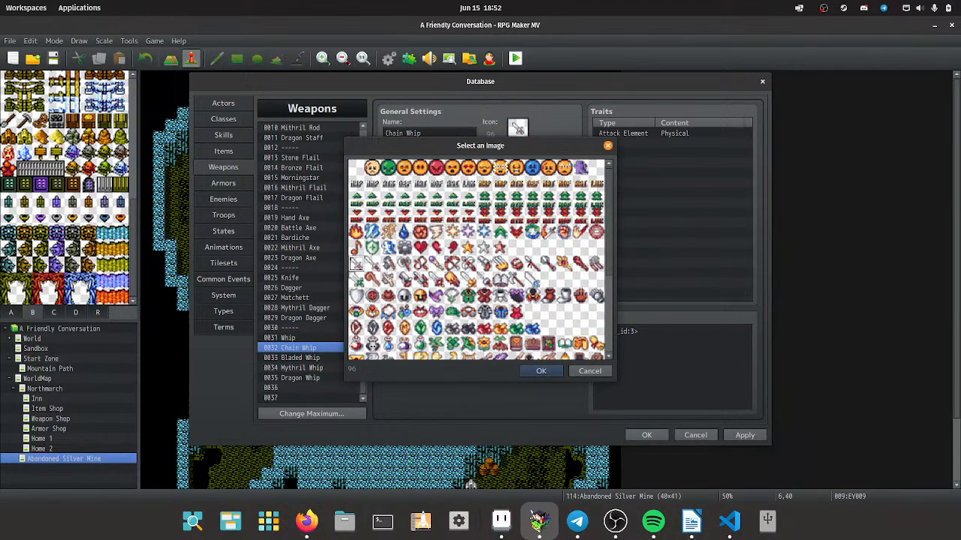
scroll(484, 272, "down", 3)
double_click(484, 271)
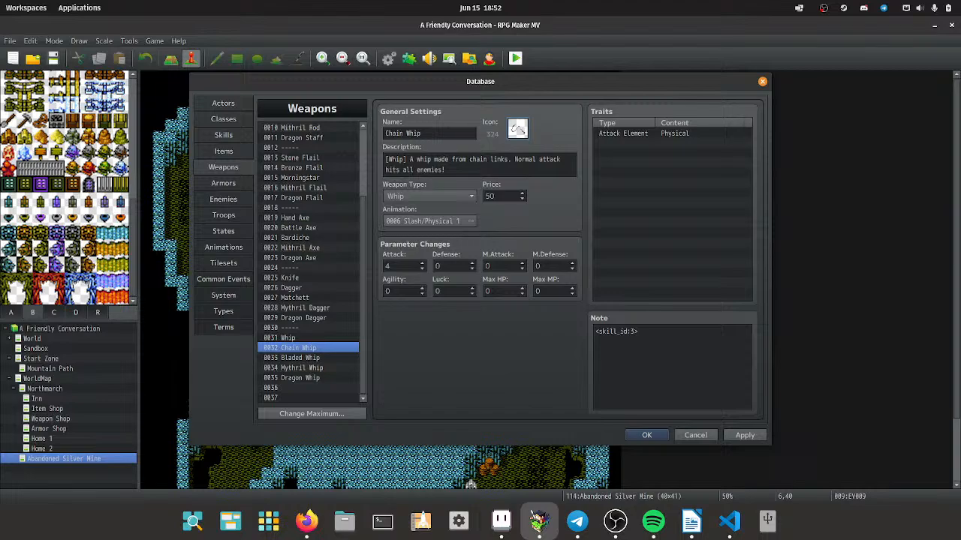
left_click(298, 358)
left_click(518, 130)
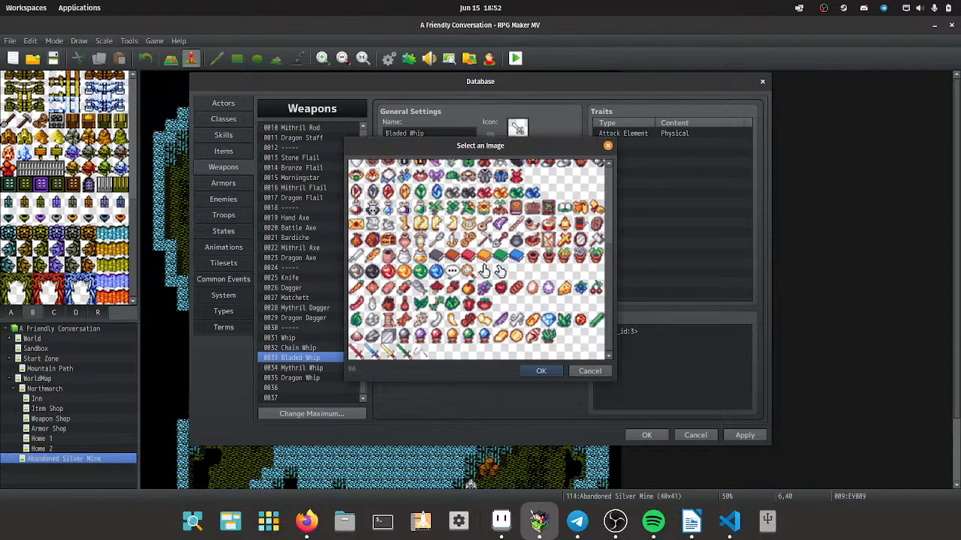
double_click(484, 272)
Assign the new whip icon to the Dragon Whip weapon and apply the database changes.
left_click(299, 378)
left_click(517, 129)
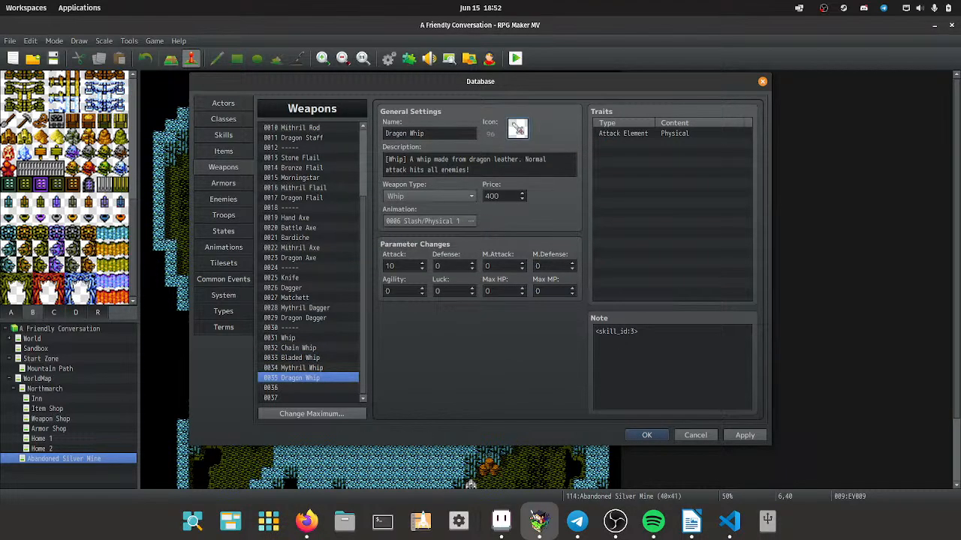
scroll(485, 272, "down", 3)
double_click(484, 272)
key("alt+Tab")
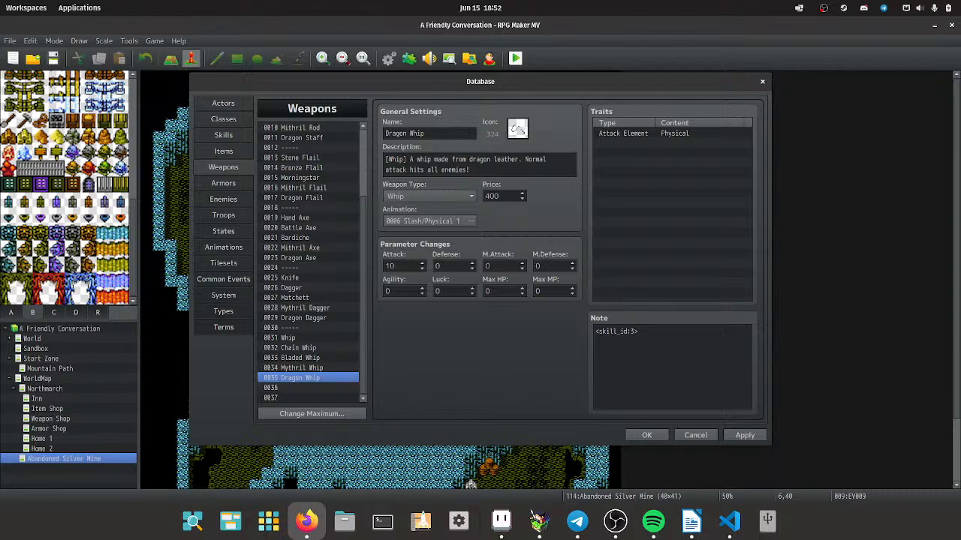
key("alt+Tab")
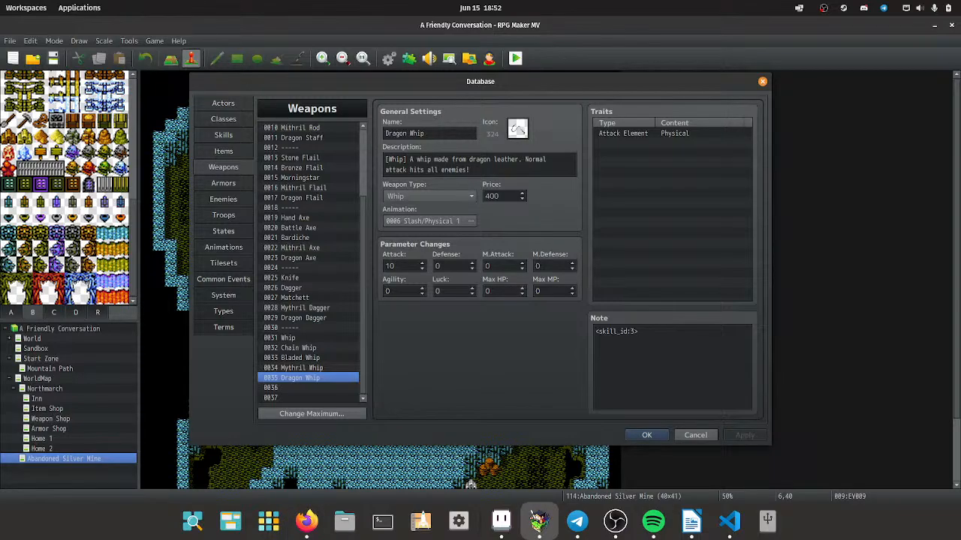
Examine the damage formulas and costs of the Attack, Double Attack and Triple Attack skills.
left_click(223, 134)
scroll(307, 262, "up", 9)
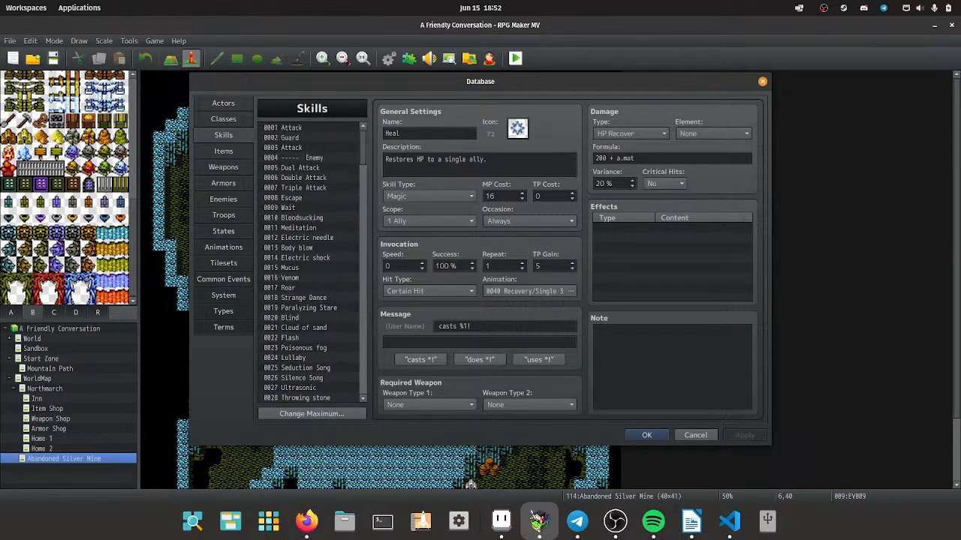
left_click(307, 127)
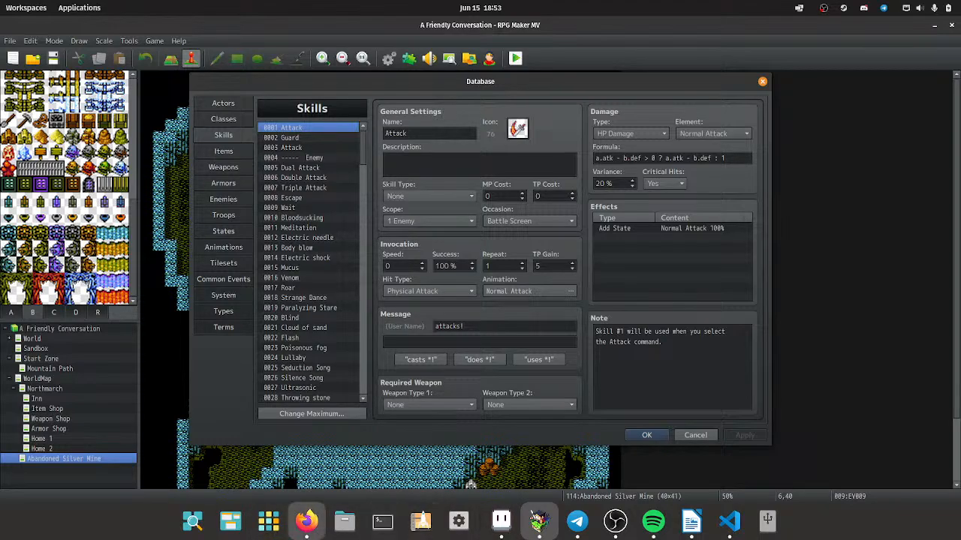
left_click(344, 521)
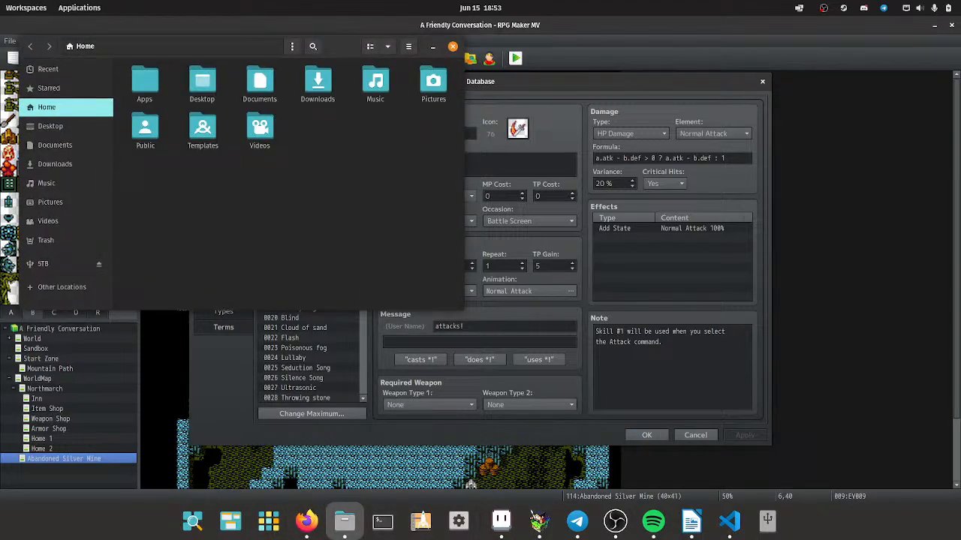
key("super+shift+Left")
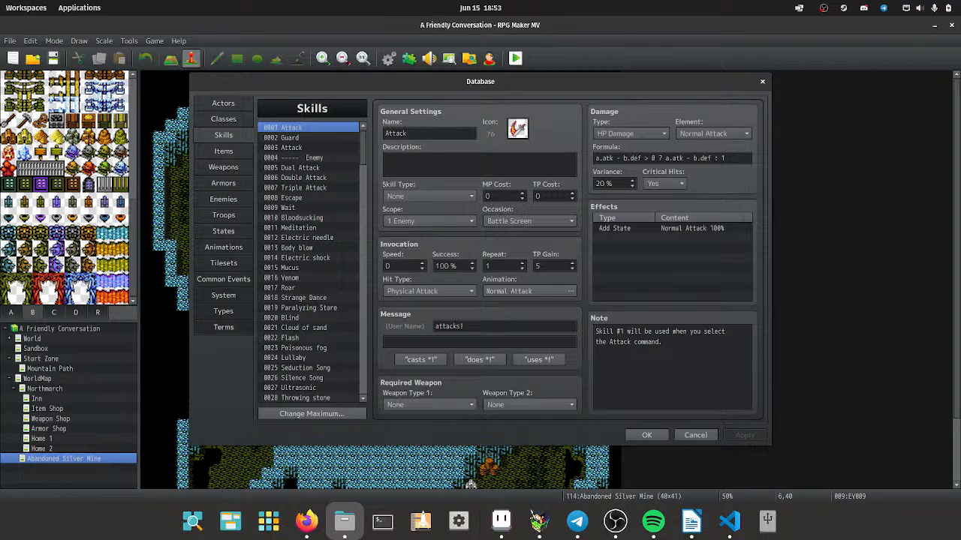
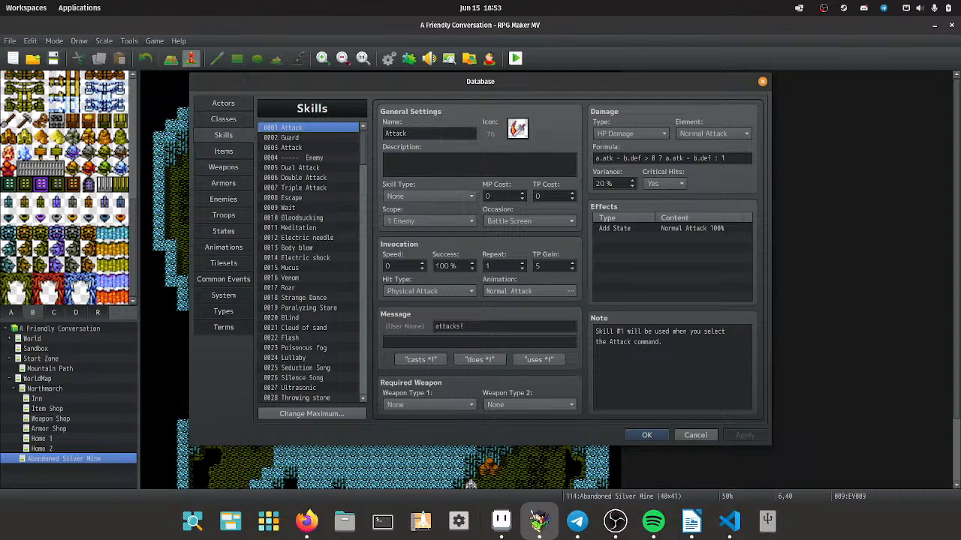
left_click(303, 177)
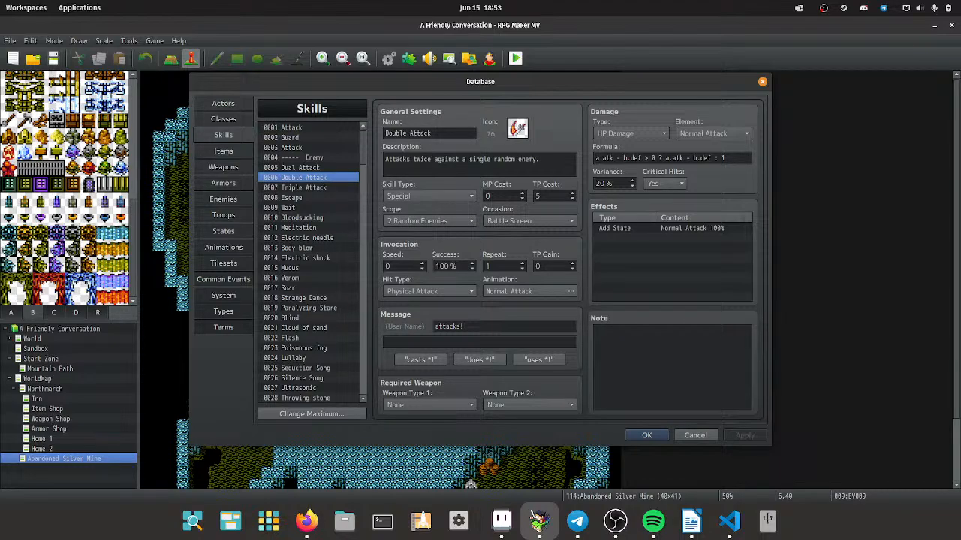
key("Down")
scroll(311, 261, "down", 2)
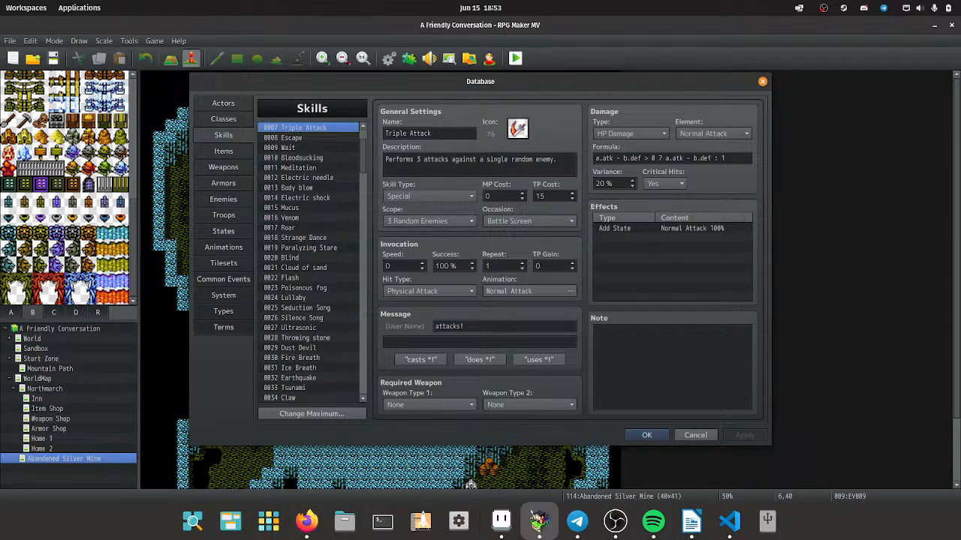
scroll(311, 261, "down", 8)
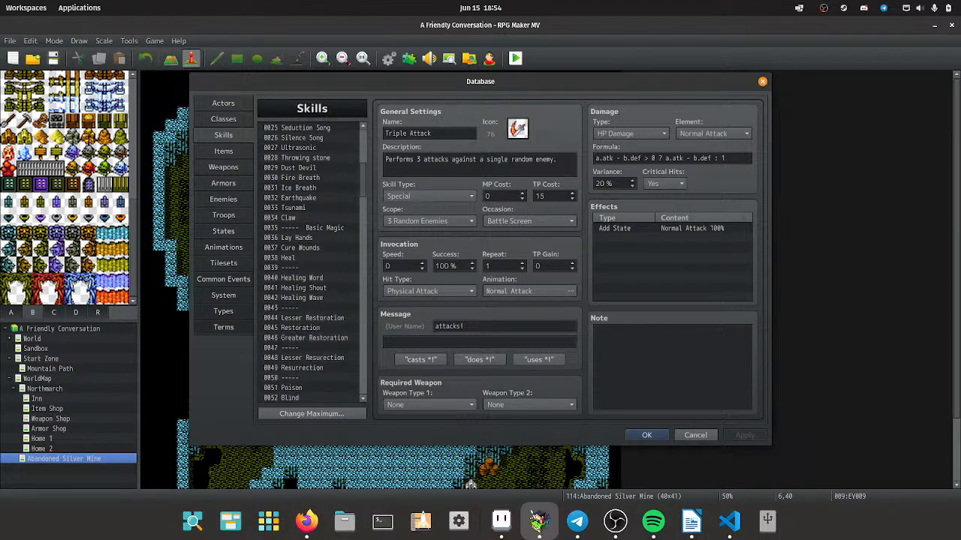
Examine the formulas of the Lay Hands, Cure Wounds, Heal and Fire I skills, and close the database.
left_click(307, 177)
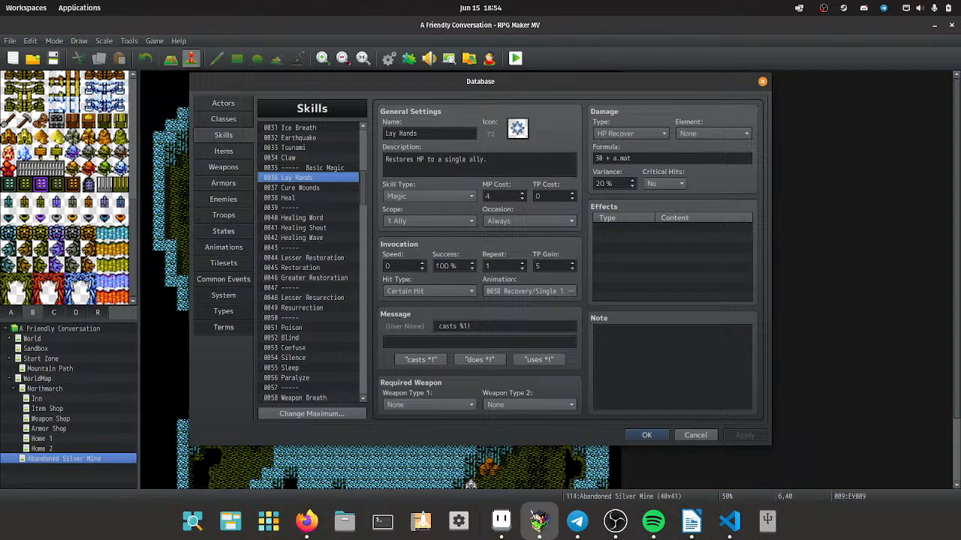
left_click(307, 188)
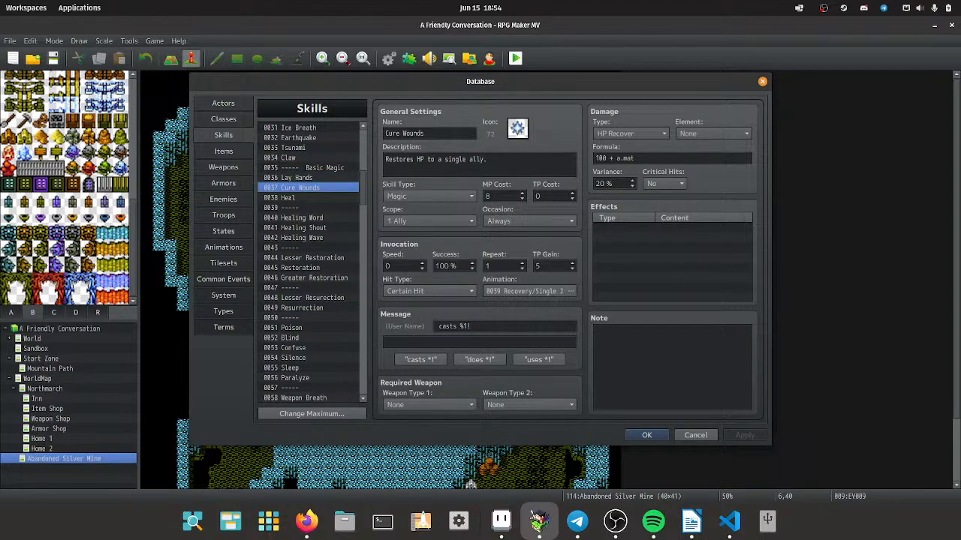
left_click(307, 197)
scroll(312, 261, "down", 9)
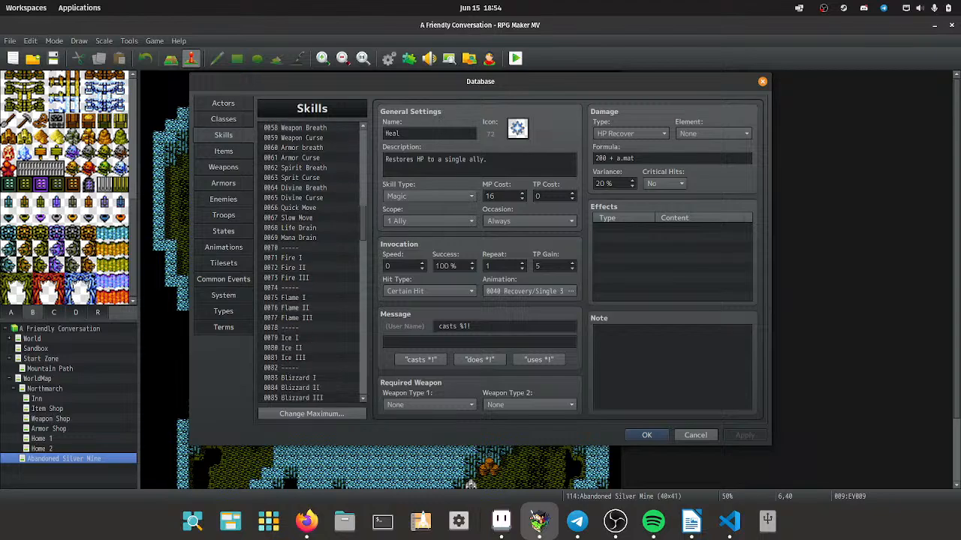
left_click(308, 257)
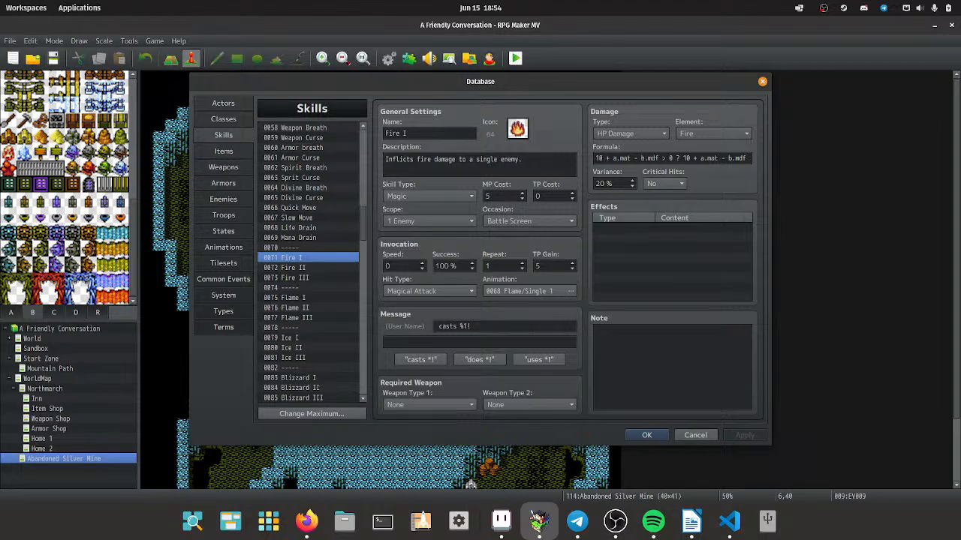
triple_click(709, 158)
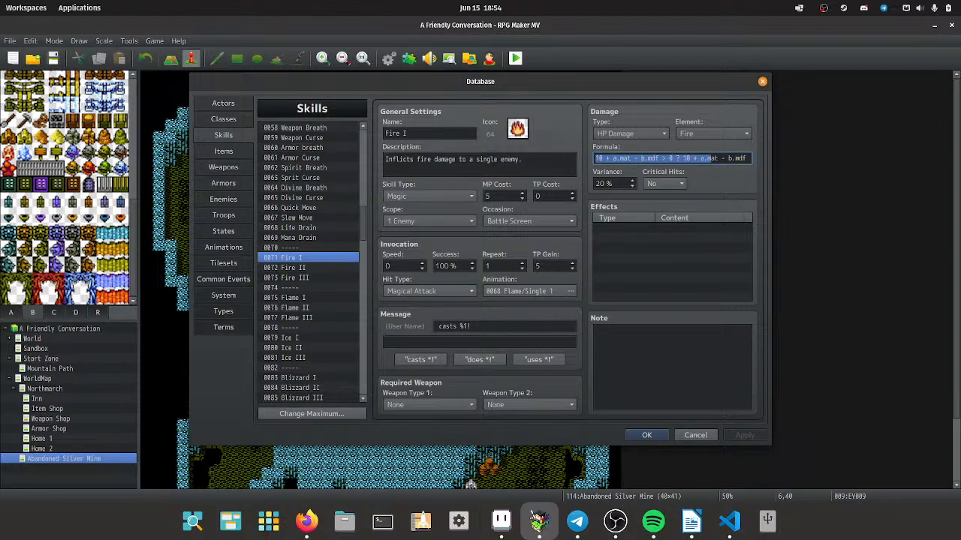
key("End")
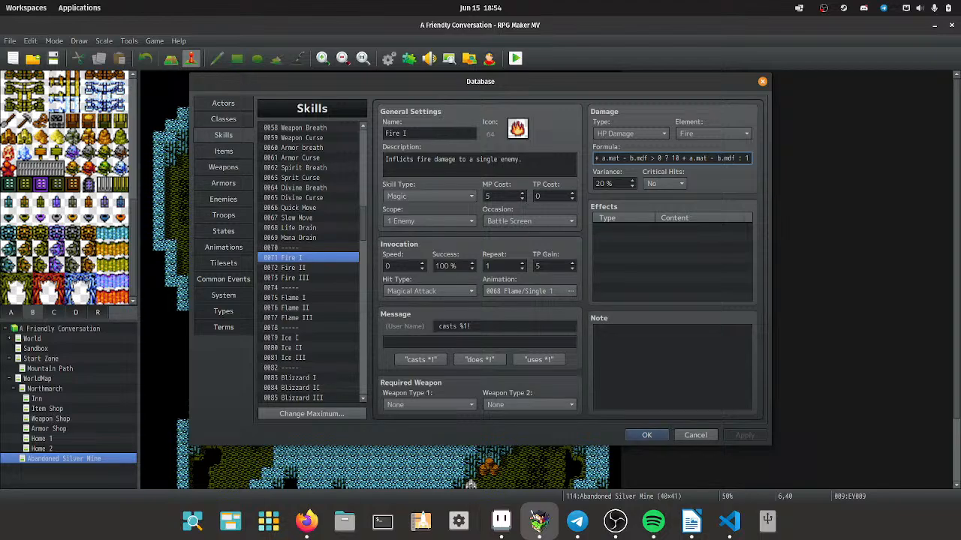
key("Return")
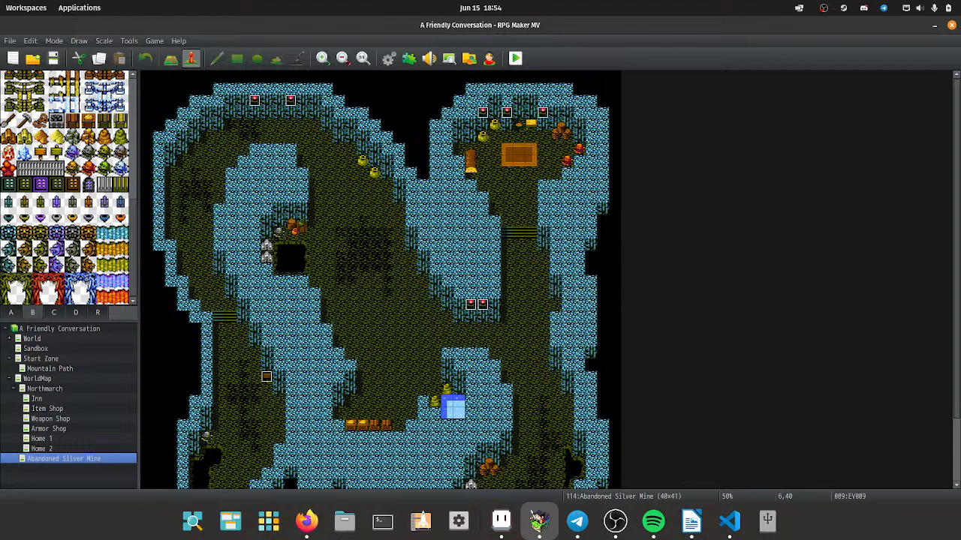
scroll(219, 482, "down", 3)
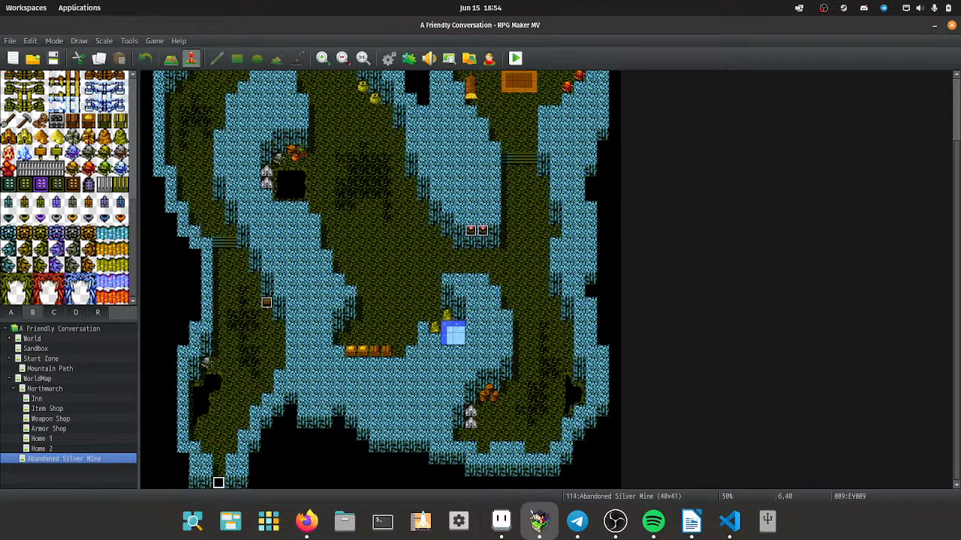
scroll(219, 482, "up", 3)
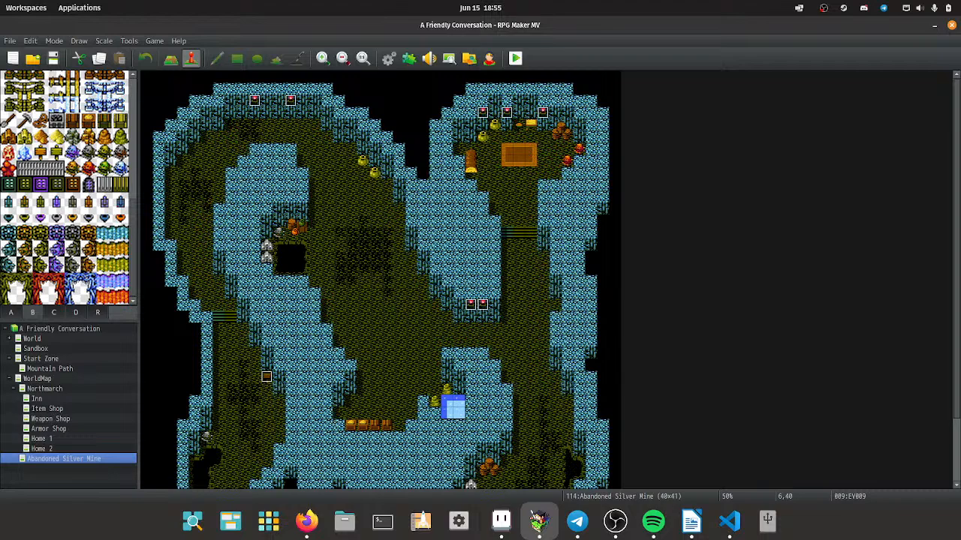
Open the enemy list in the database and review the Cave Orc's stats.
left_click(388, 58)
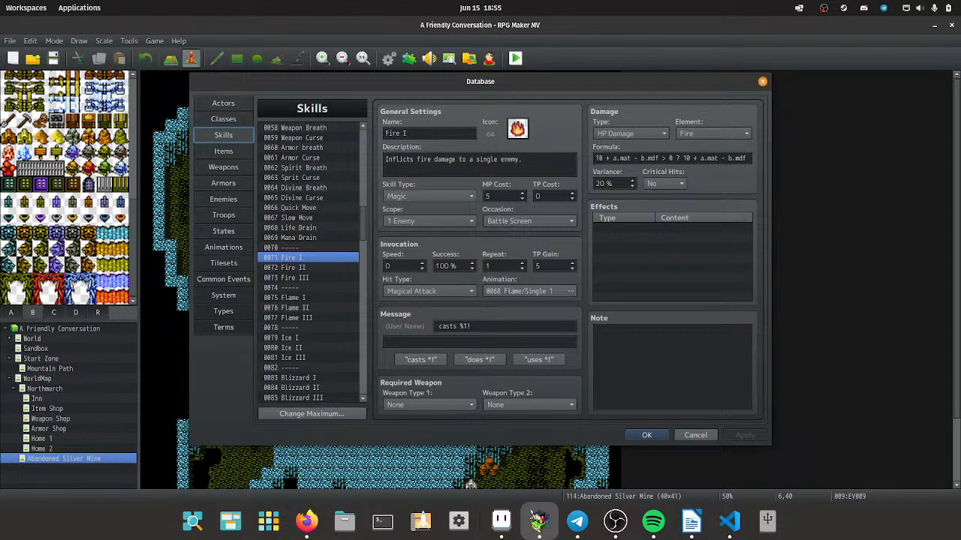
left_click(223, 199)
left_click(308, 297)
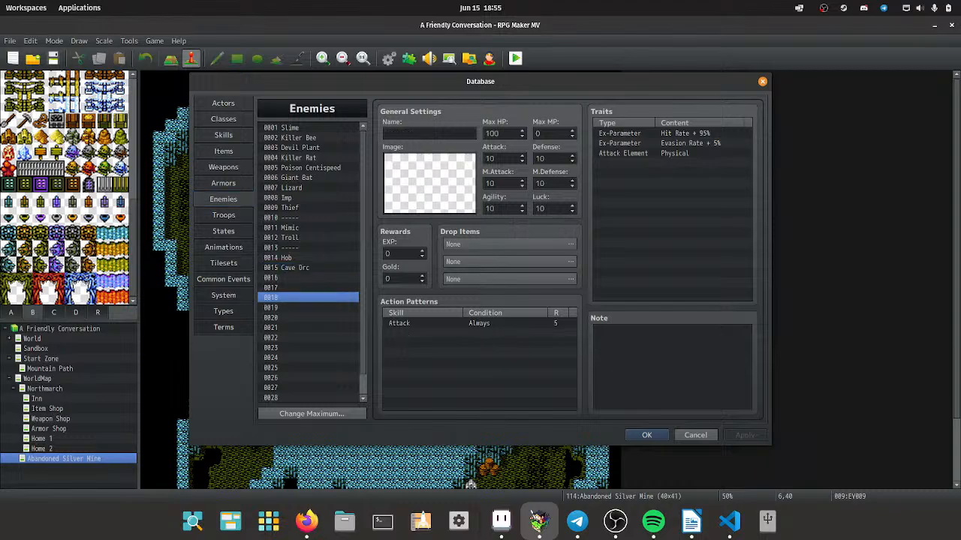
left_click(308, 267)
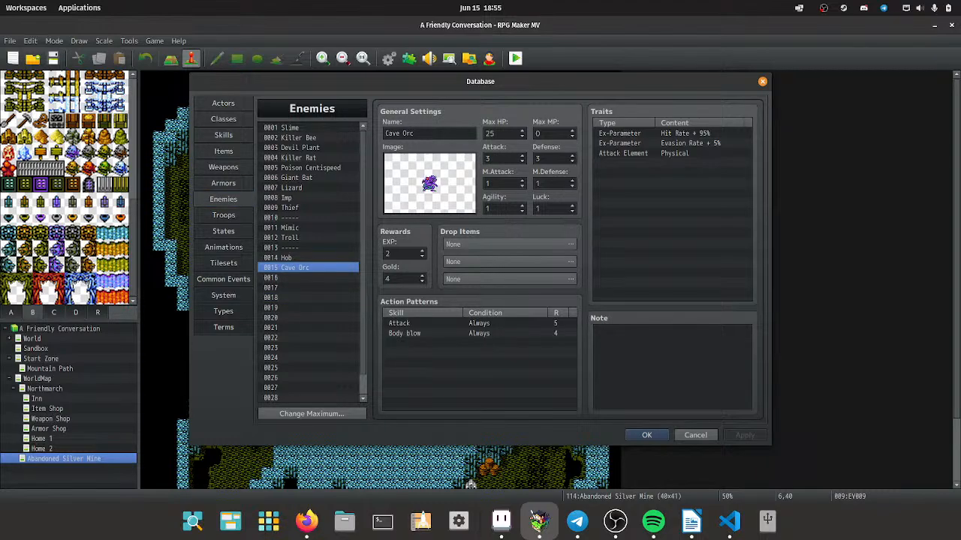
left_click(307, 277)
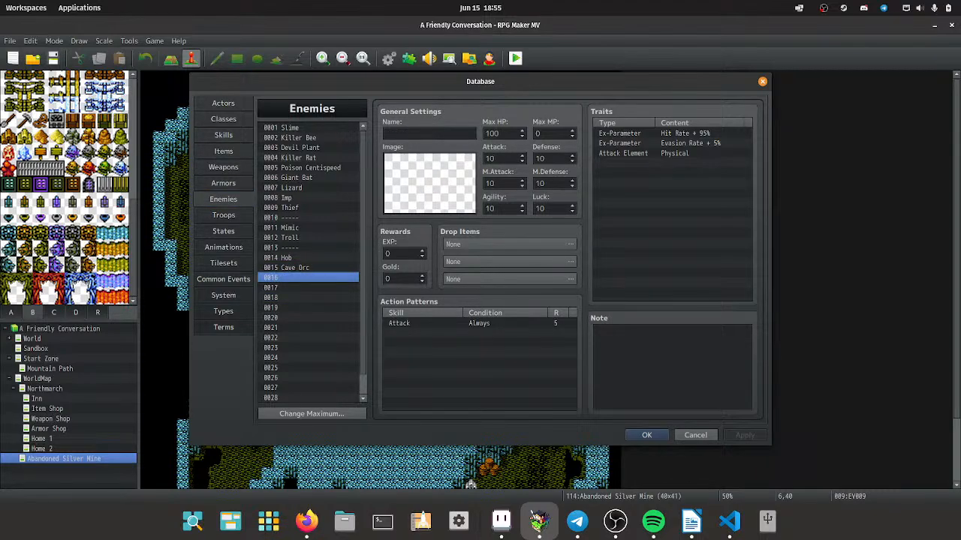
double_click(429, 183)
scroll(353, 259, "down", 15)
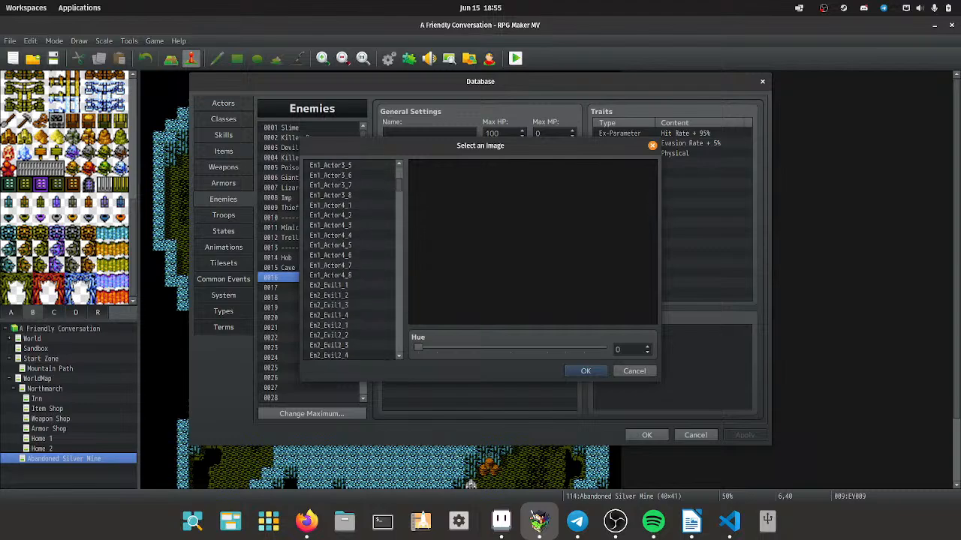
scroll(353, 259, "down", 3)
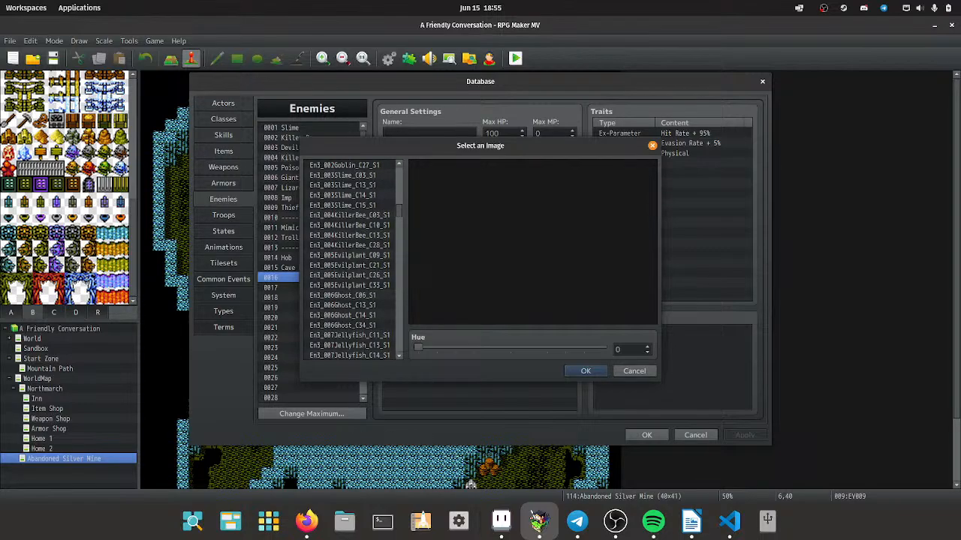
scroll(353, 259, "down", 13)
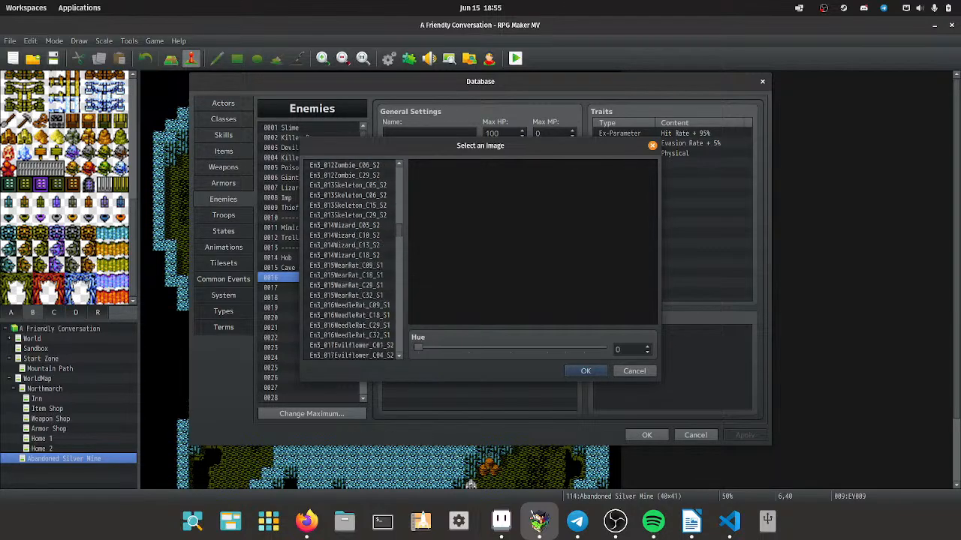
scroll(353, 259, "down", 16)
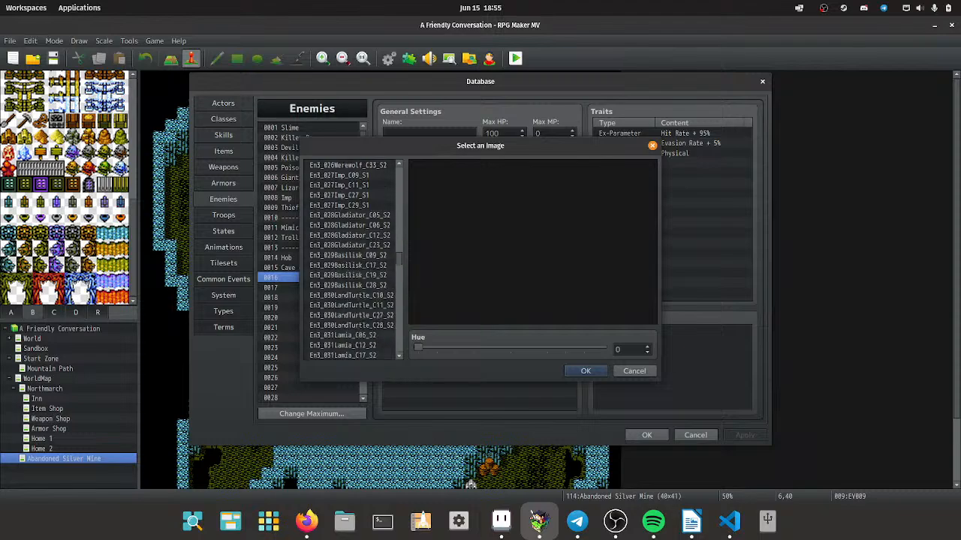
scroll(353, 259, "down", 11)
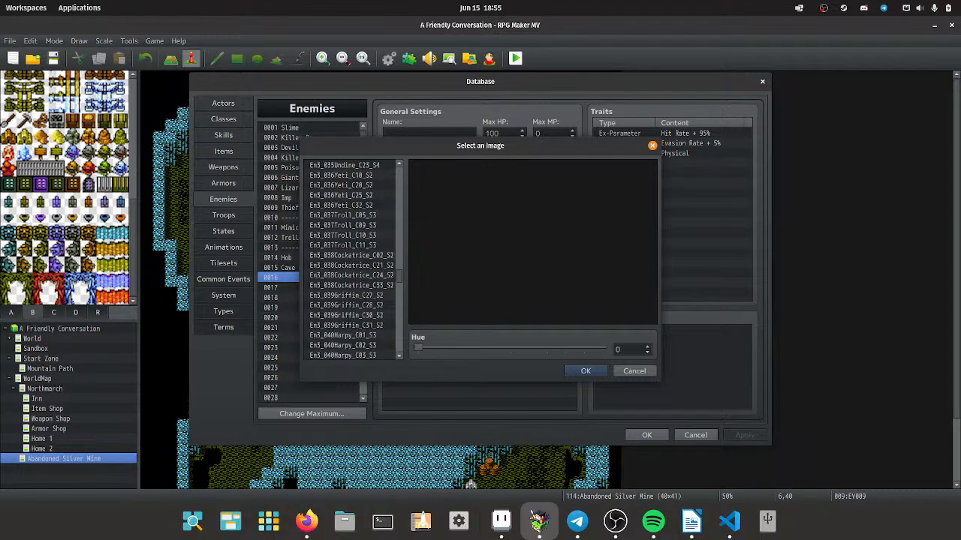
left_click(349, 215)
scroll(353, 259, "up", 3)
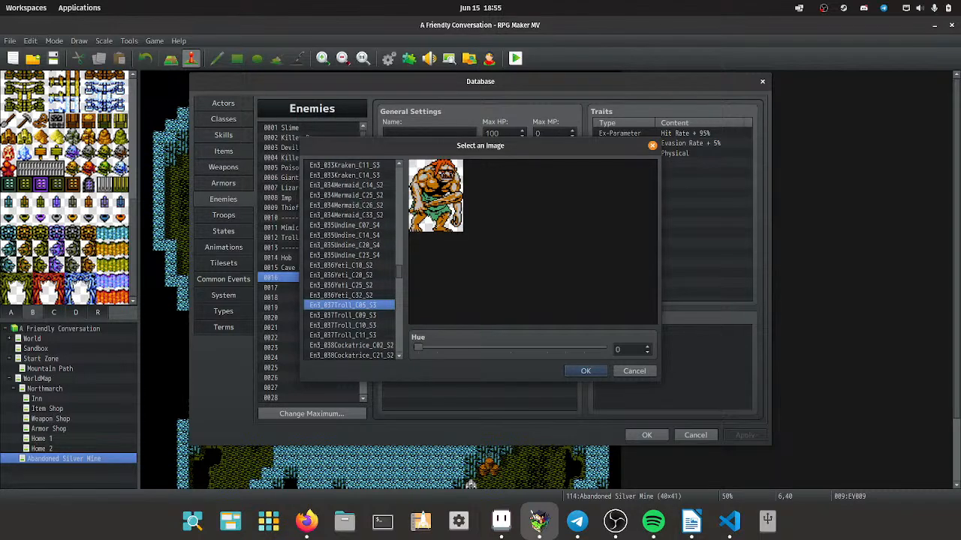
left_click(633, 371)
Compare the stats of the Troll enemy with those of the Cave Orc.
left_click(307, 237)
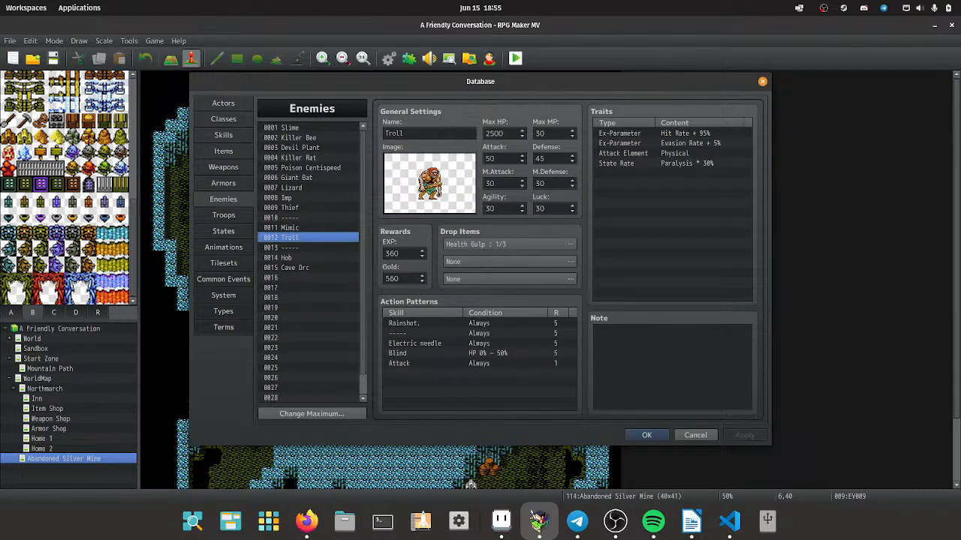
left_click(308, 267)
left_click(308, 237)
left_click(307, 267)
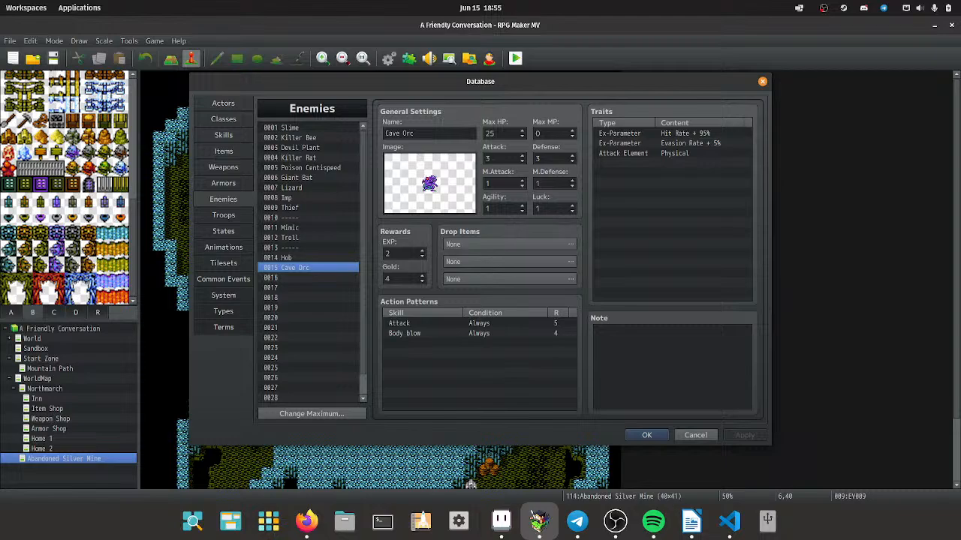
left_click(308, 237)
Try a Max HP of 100 for the Troll and compare it with the Cave Orc's stats.
double_click(501, 132)
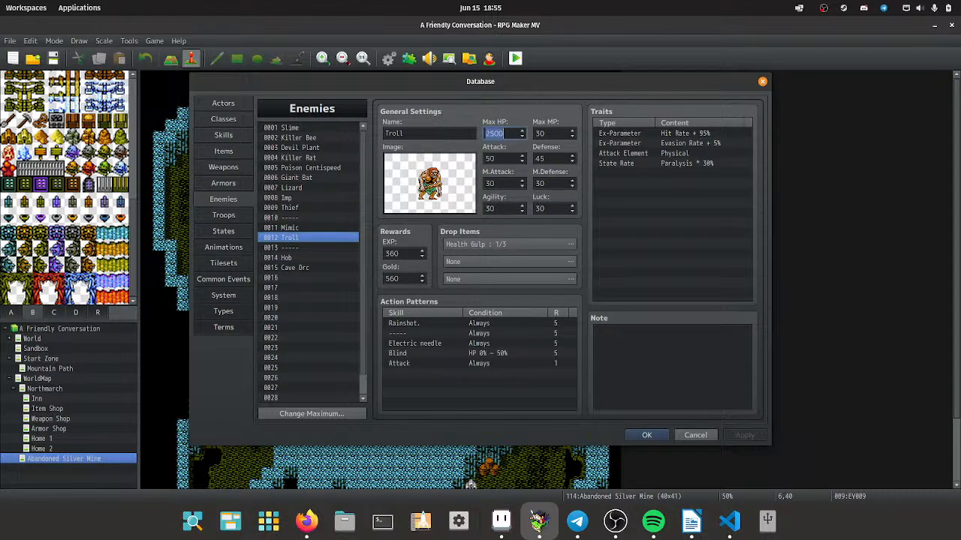
type("100")
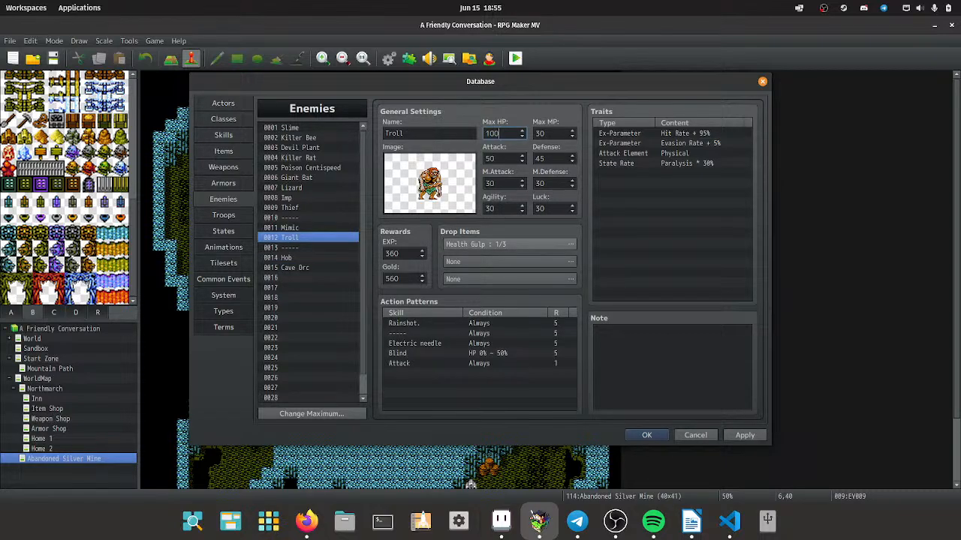
left_click(308, 267)
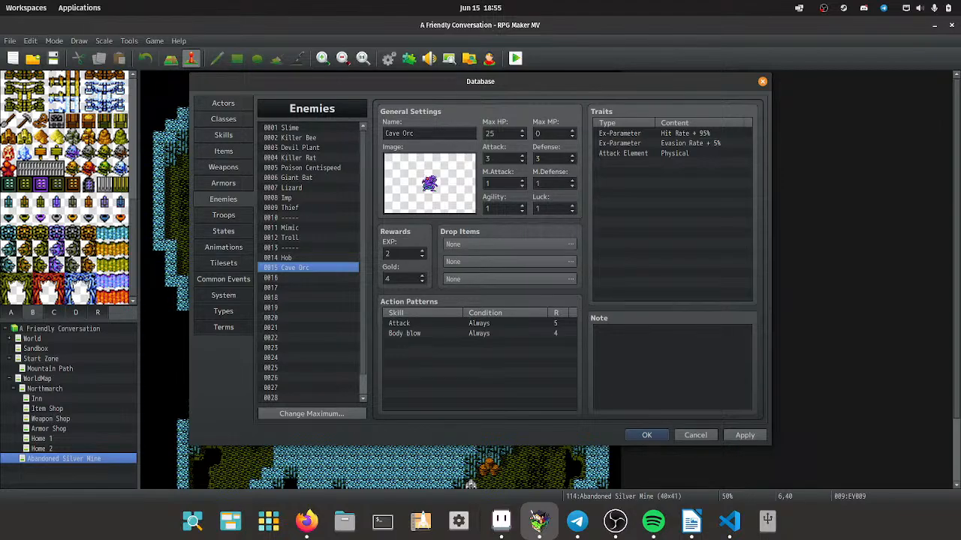
left_click(307, 237)
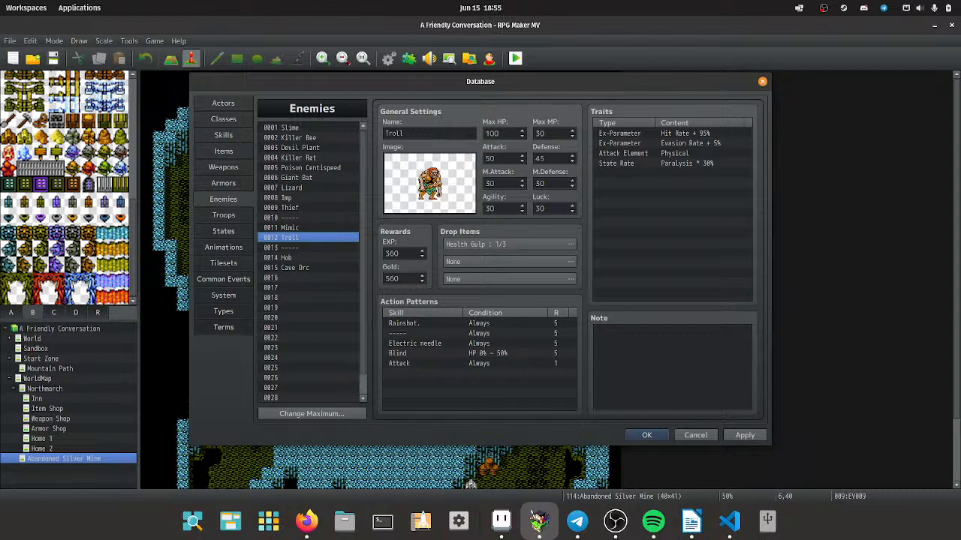
Set the Troll's Max HP to 50, Attack to 4 and Defense to 3.
double_click(493, 133)
type("50")
key("Tab")
type("4")
key("Tab")
type("3")
key("Tab")
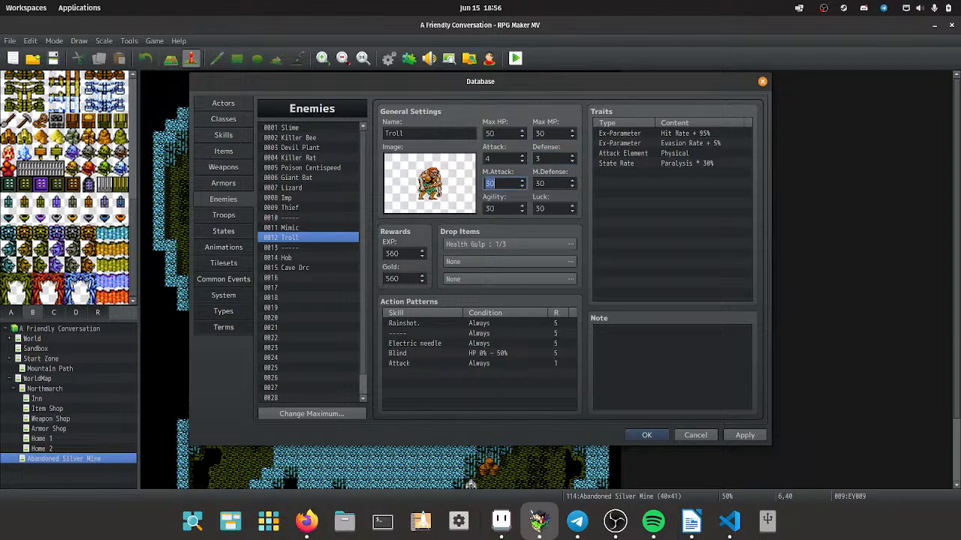
Set the Troll's M.Attack, M.Defense, Agility and Luck each to 2.
type("2")
key("Tab")
type("2")
key("Tab")
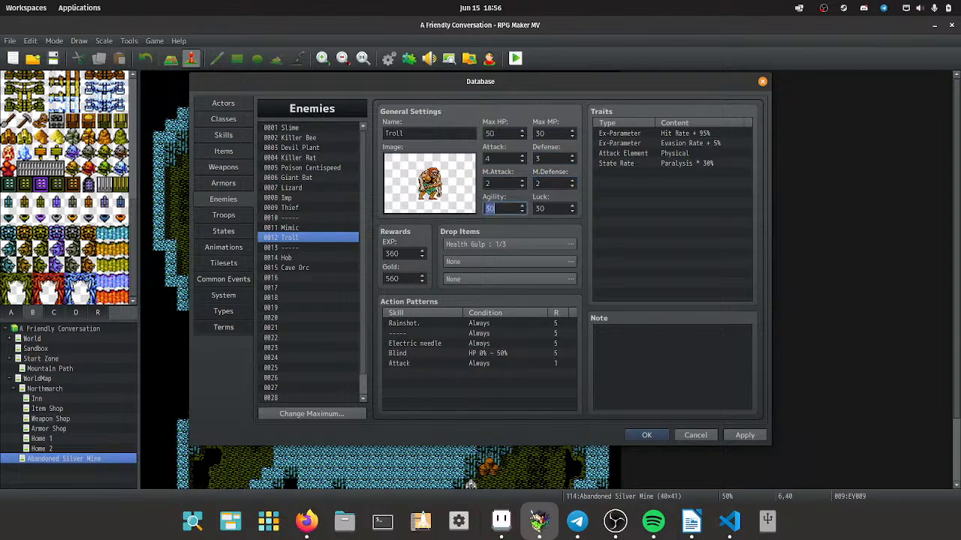
type("2")
key("Tab")
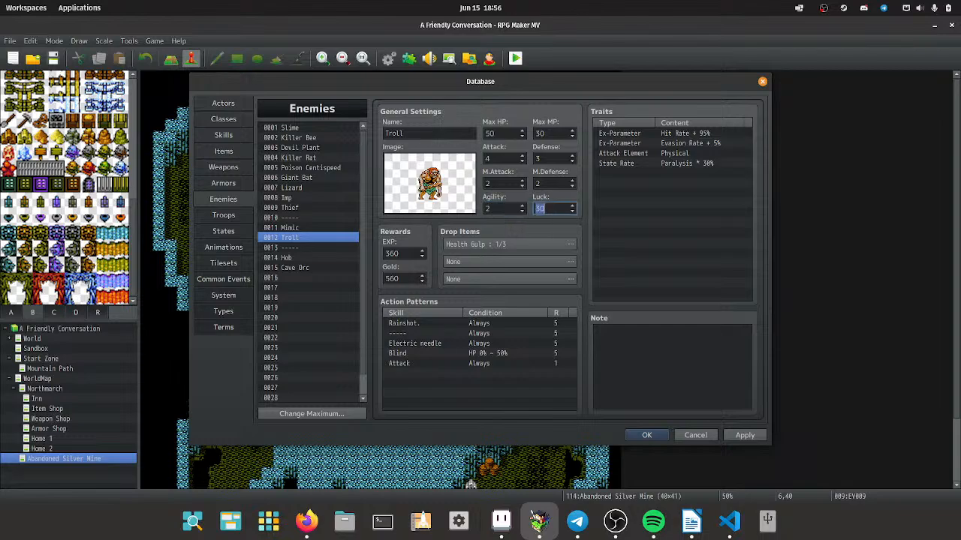
type("2")
key("Tab")
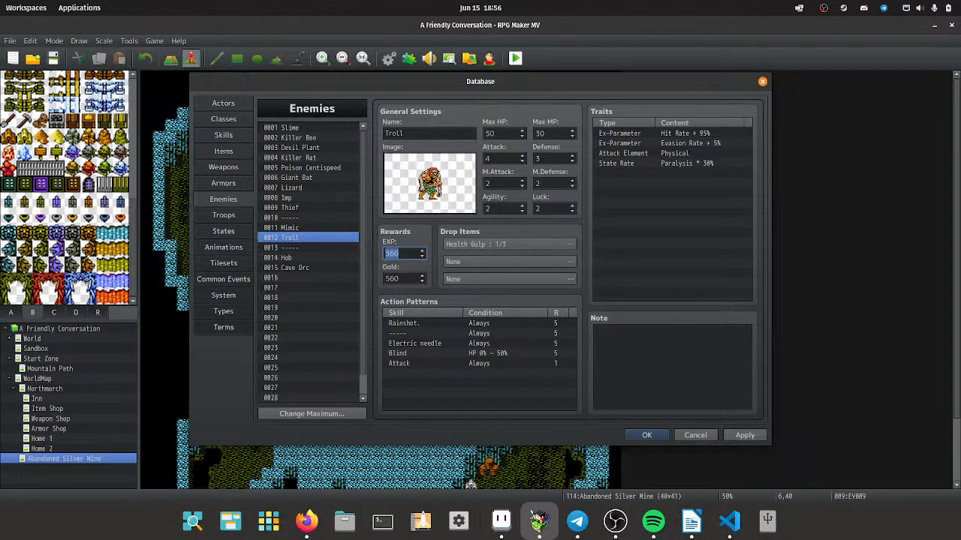
Check the Cave Orc's and Mimic's rewards and set the Troll's rewards to 10 EXP and 30 Gold.
left_click(308, 267)
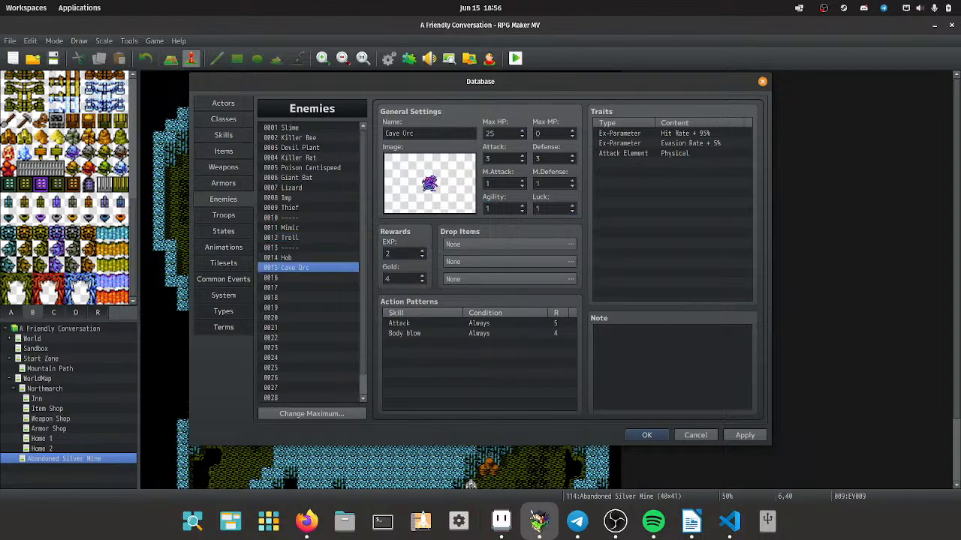
left_click(307, 227)
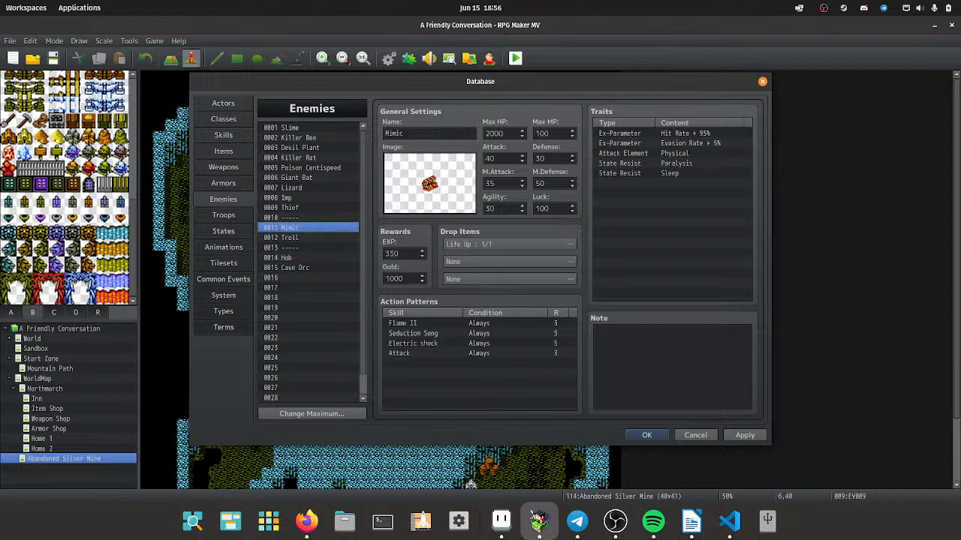
left_click(308, 237)
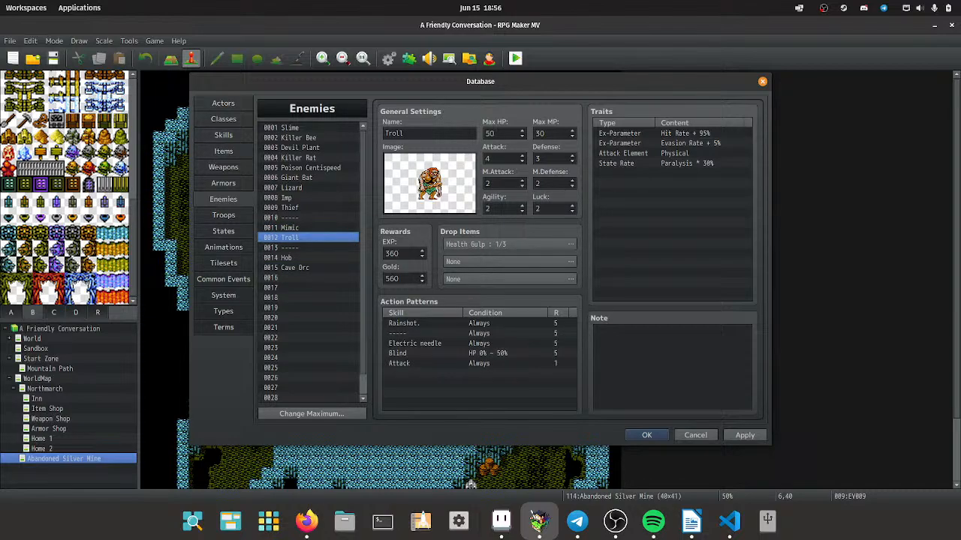
double_click(399, 253)
type("10")
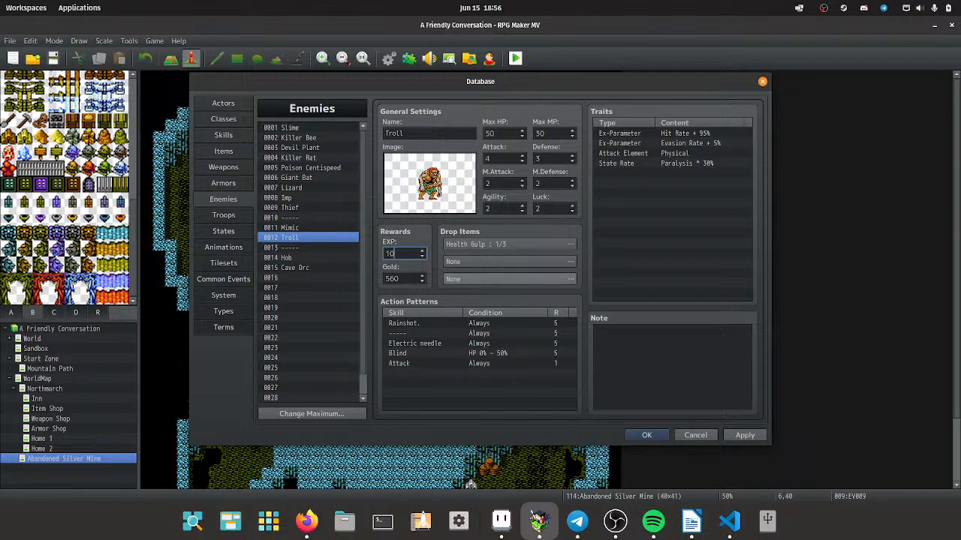
key("Tab")
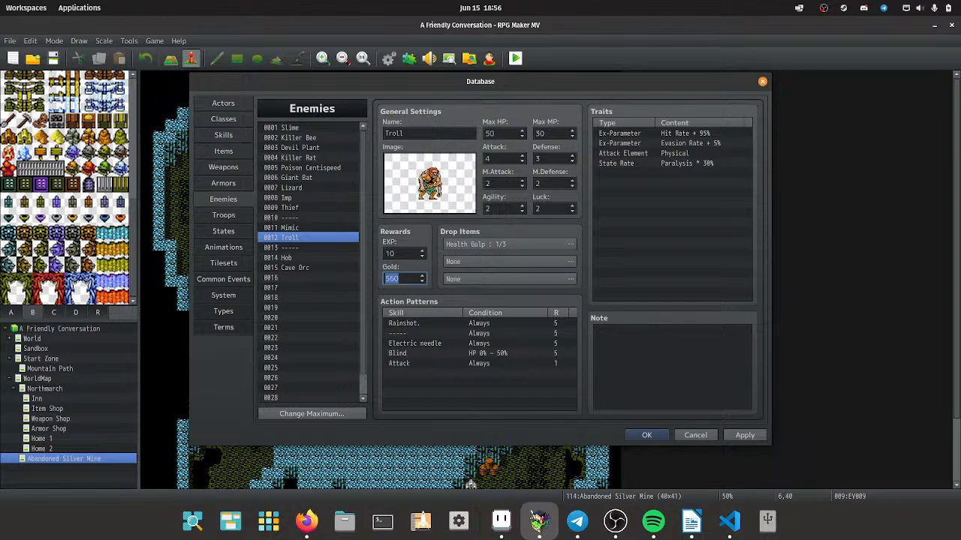
type("30")
Add the Guard Stone armor as the Troll's second drop item with a probability of 1/1.
left_click(510, 261)
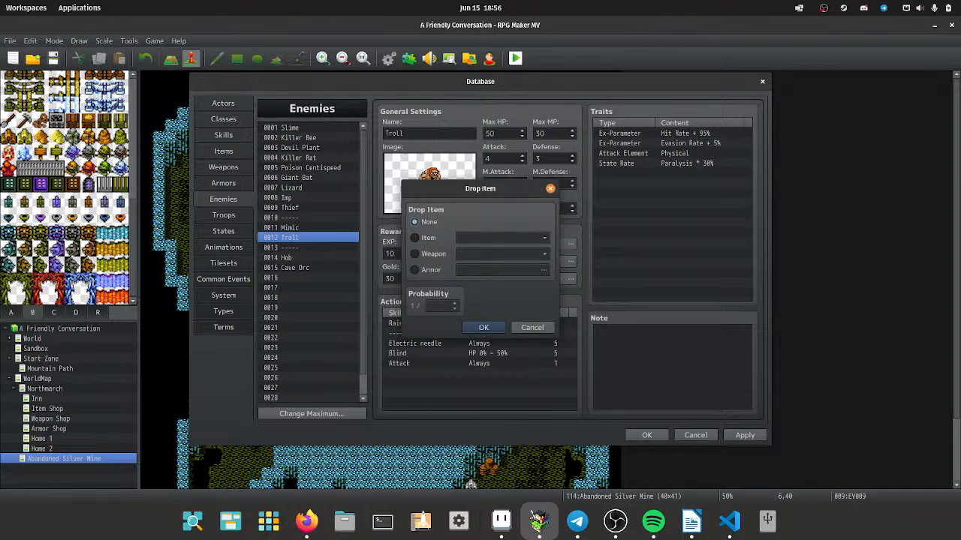
left_click(415, 270)
left_click(502, 269)
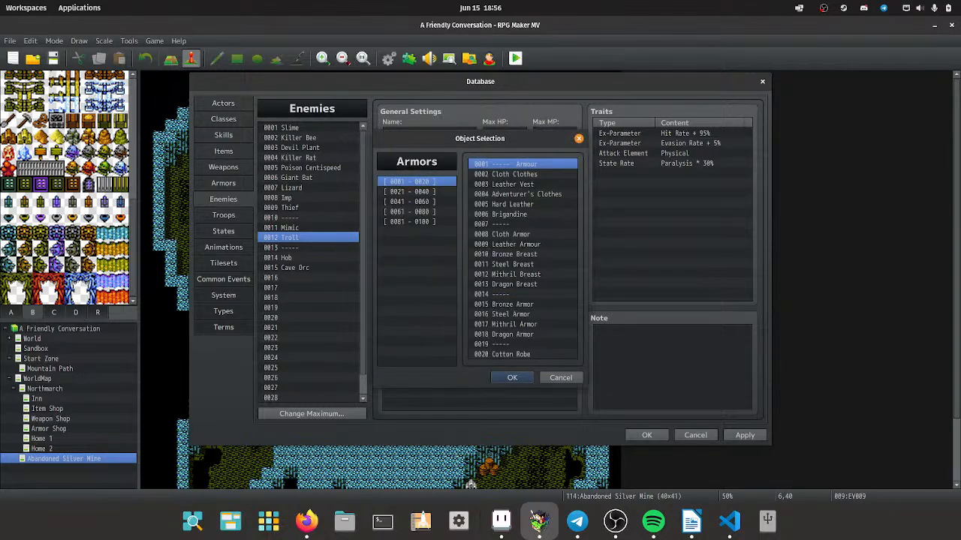
left_click(416, 222)
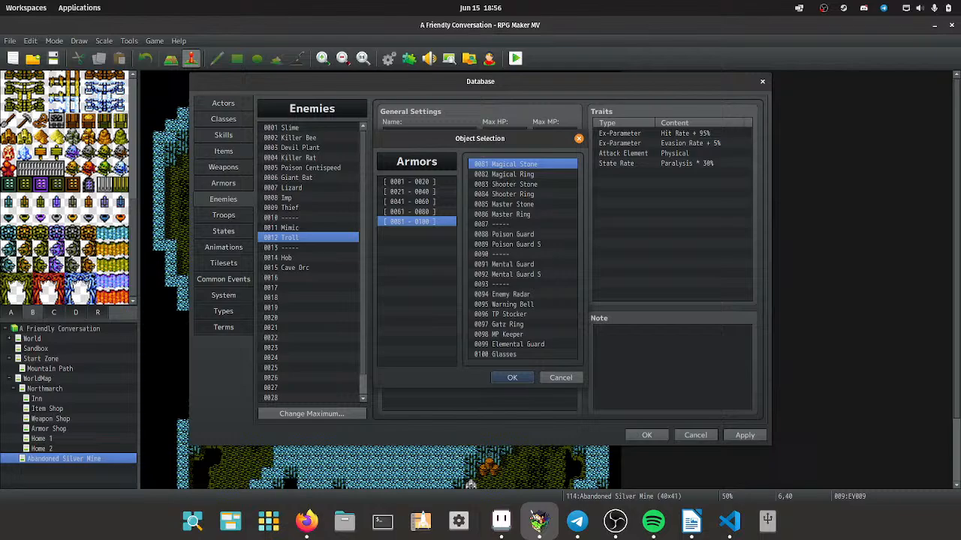
left_click(415, 212)
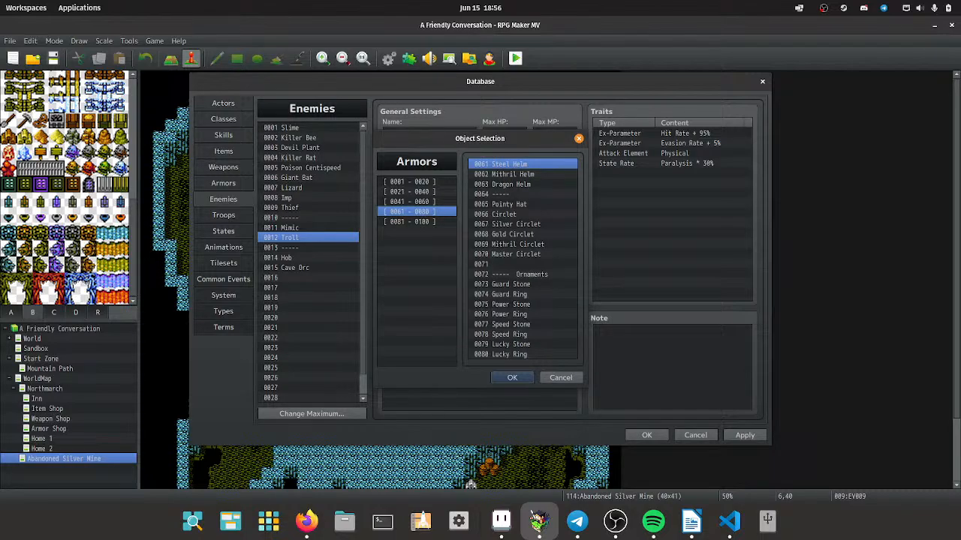
left_click(510, 284)
left_click(512, 377)
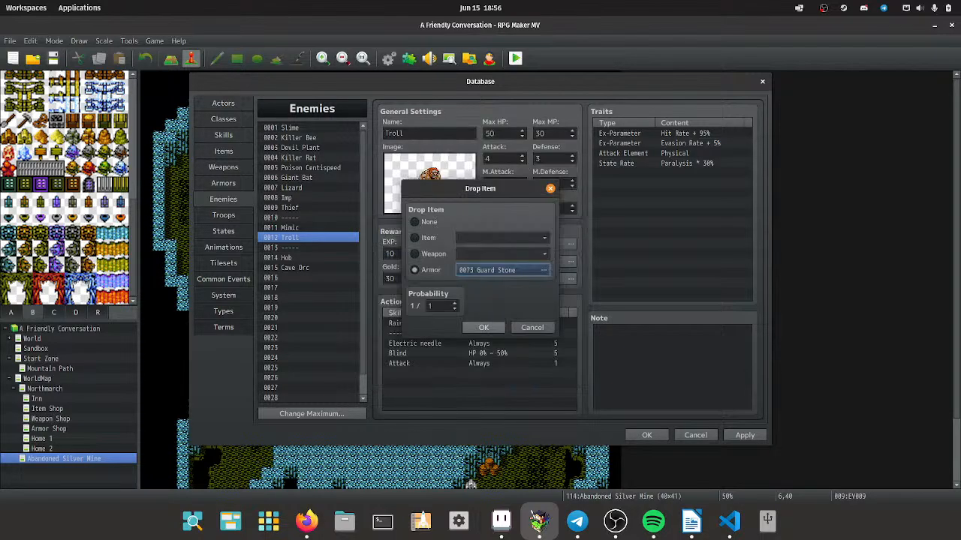
key("Return")
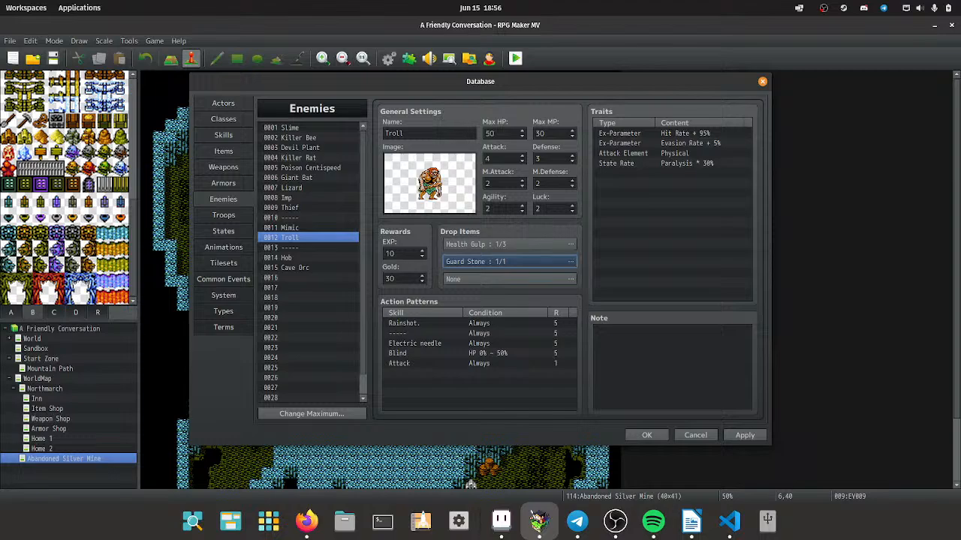
Replace the Rainshot skill in the Troll's first action pattern with skill 0001 Attack.
double_click(422, 323)
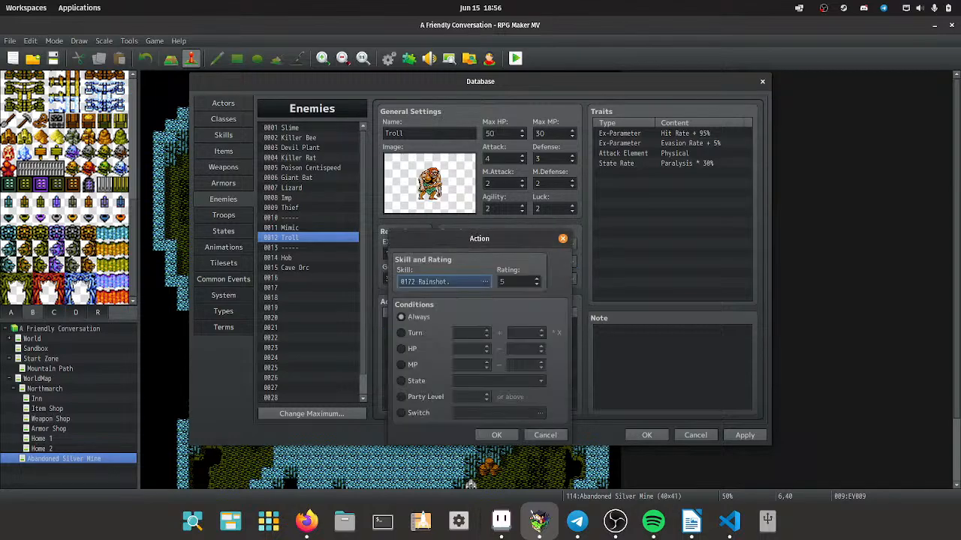
left_click(443, 281)
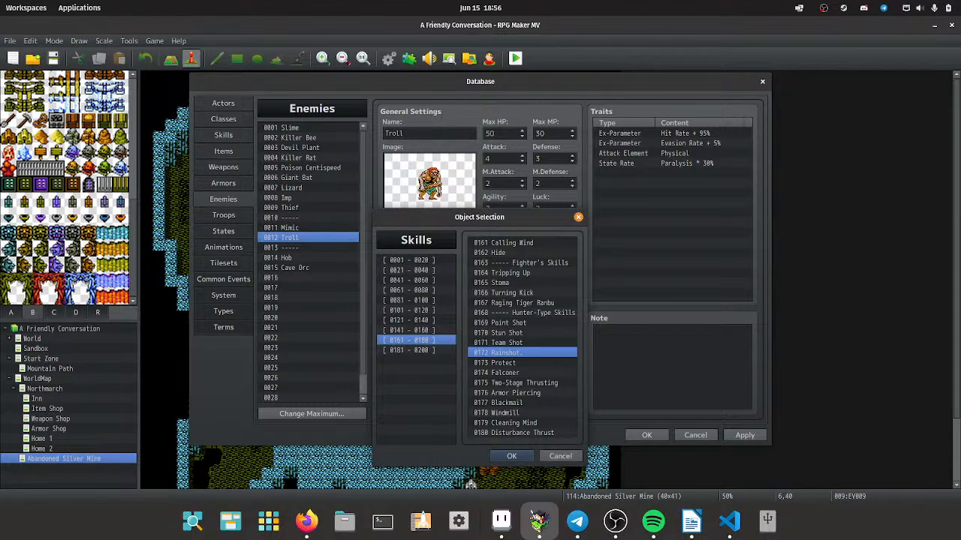
left_click(416, 270)
left_click(416, 259)
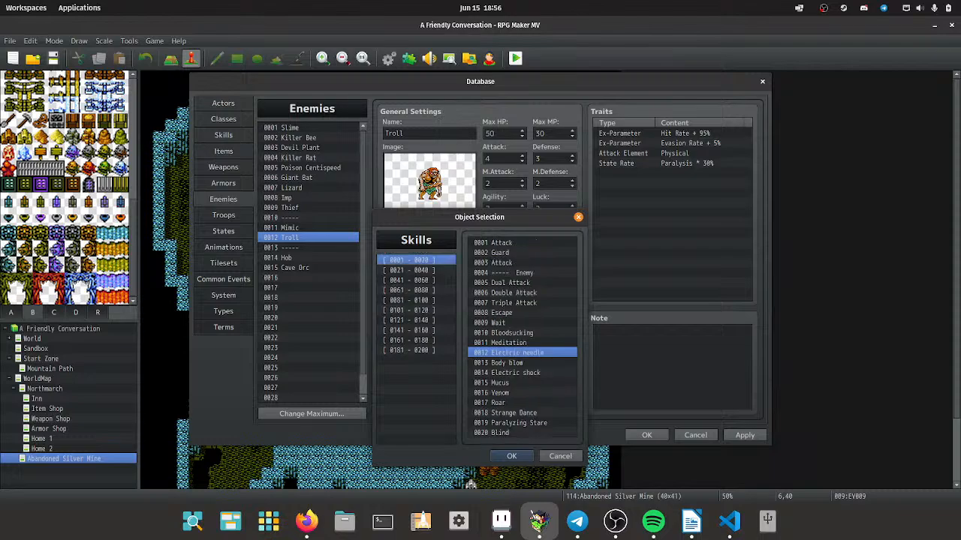
double_click(522, 243)
left_click(496, 435)
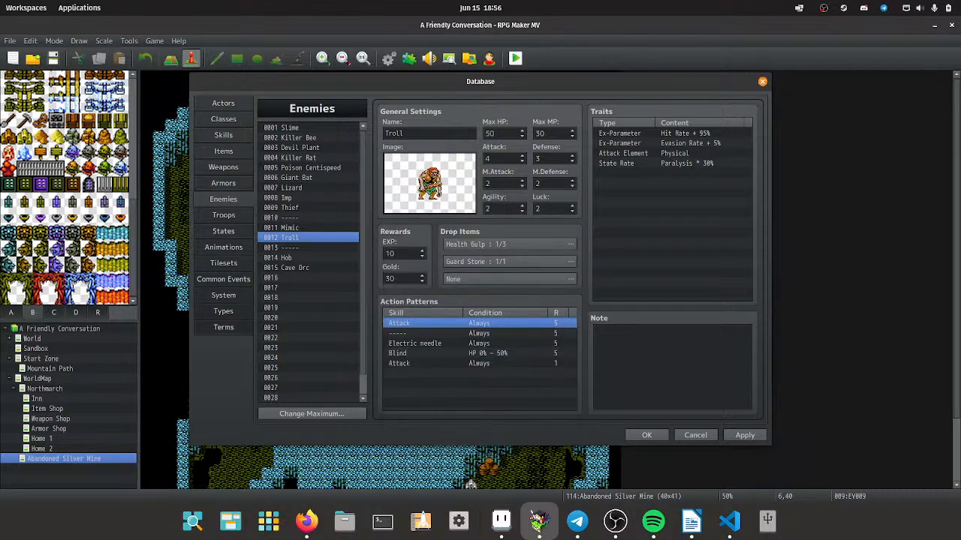
Replace the blank skill in the Troll's second action pattern with skill 0009 Wait.
left_click(423, 332)
key("space")
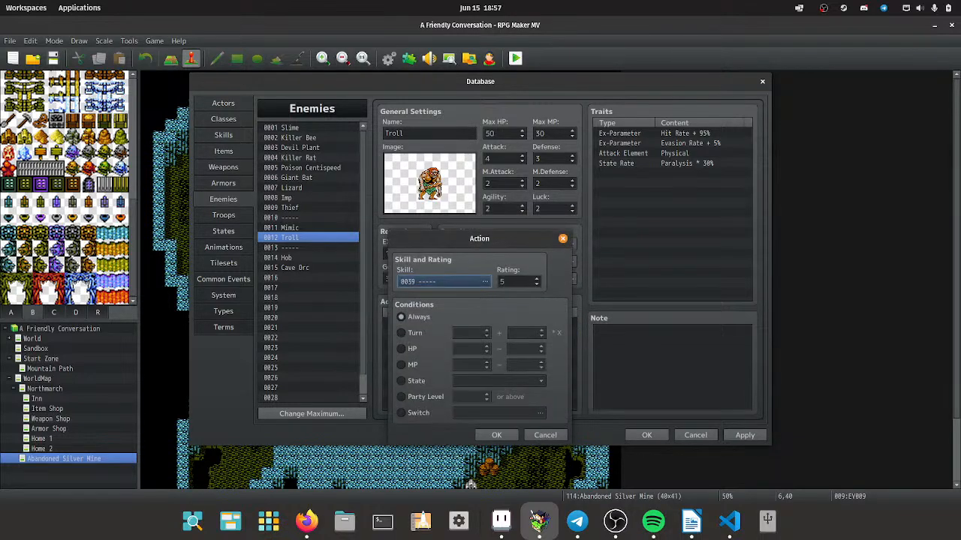
key("space")
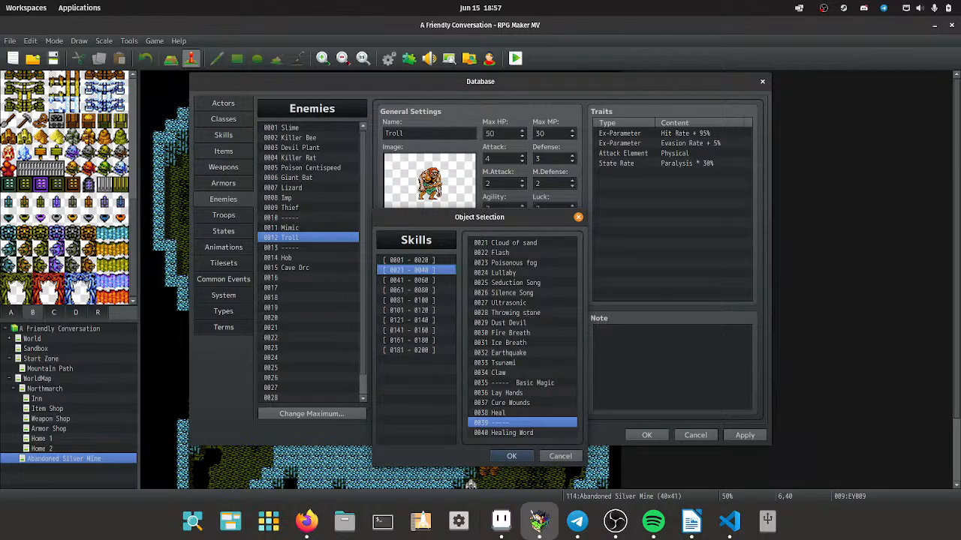
left_click(416, 260)
double_click(497, 323)
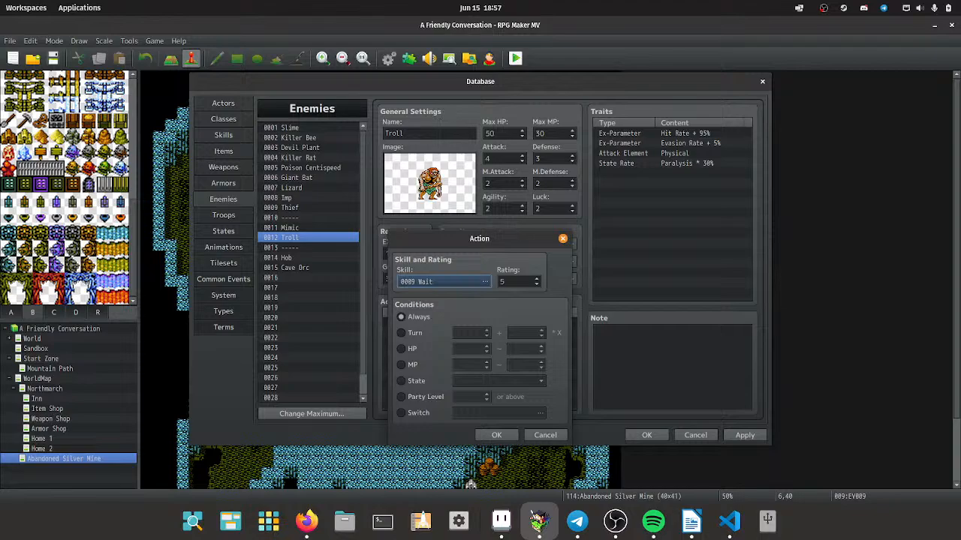
Set the Wait action's rating to 9 and its condition to turn 2 + 4*X.
key("Tab")
type("9")
key("Tab")
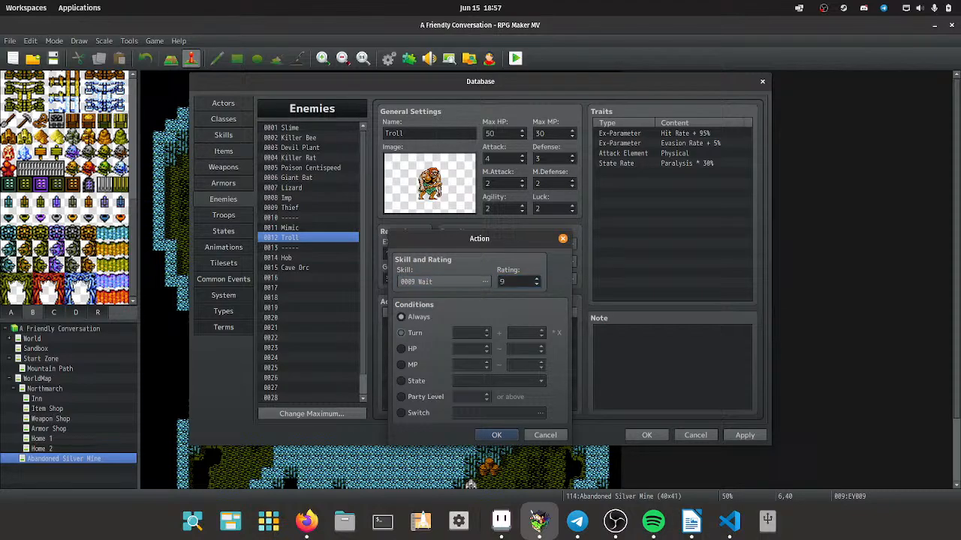
key("space")
key("Tab")
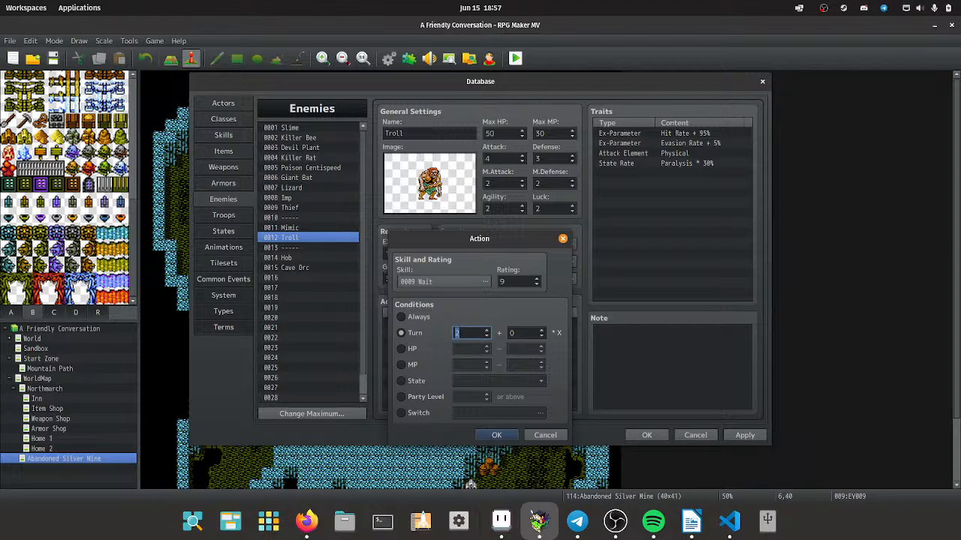
key("Tab")
key("Up")
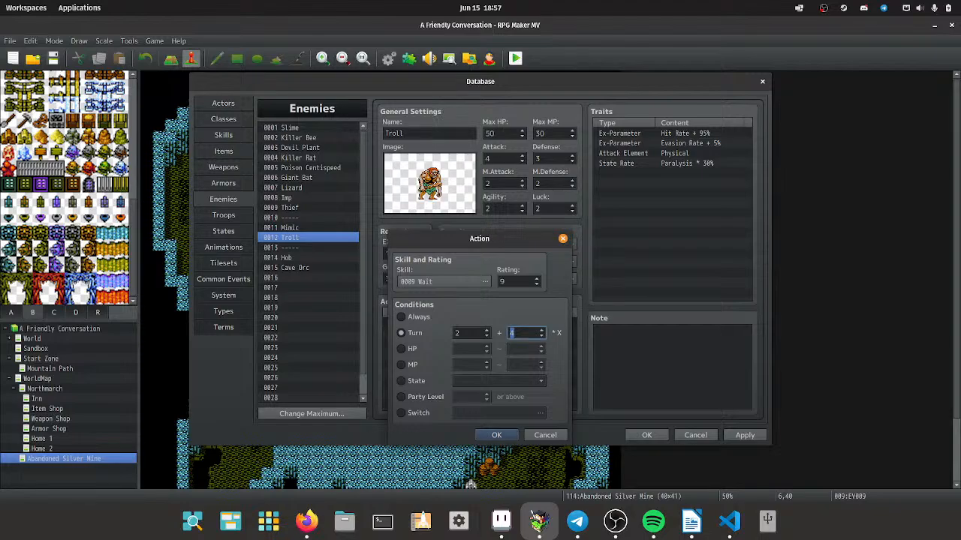
key("Return")
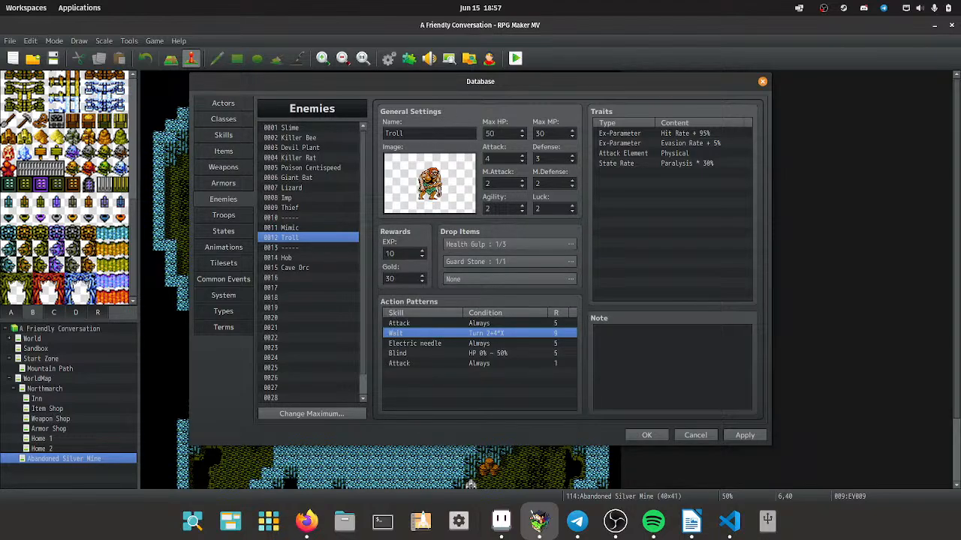
Review the Troll's Electric needle action and examine the Electric needle skill's description, cost, damage formula and effects.
left_click(479, 343)
key("space")
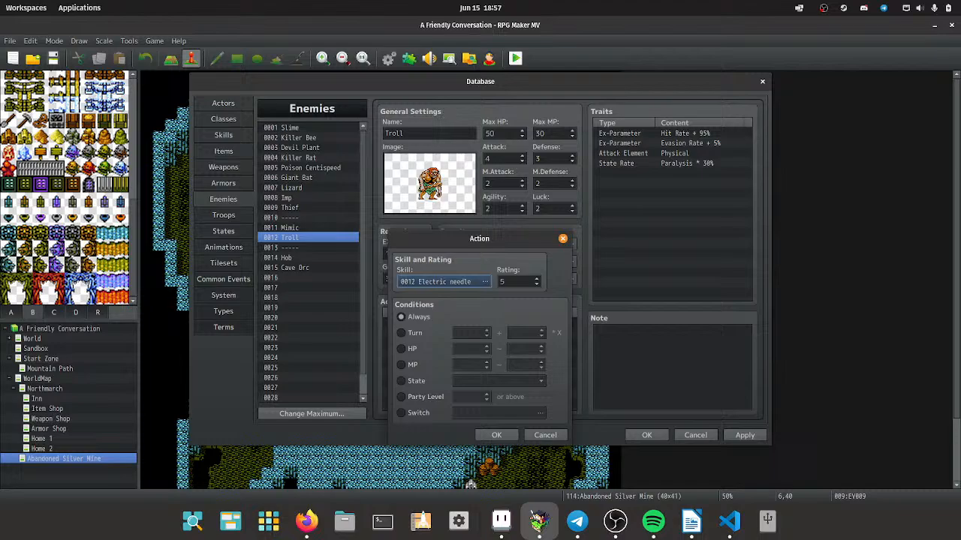
key("space")
key("Return")
key("Return")
left_click(223, 134)
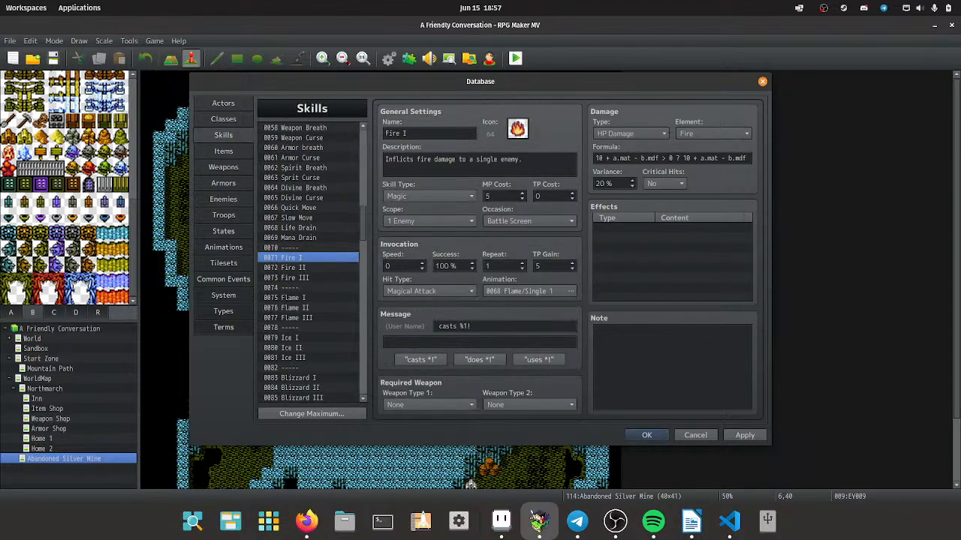
scroll(311, 263, "up", 19)
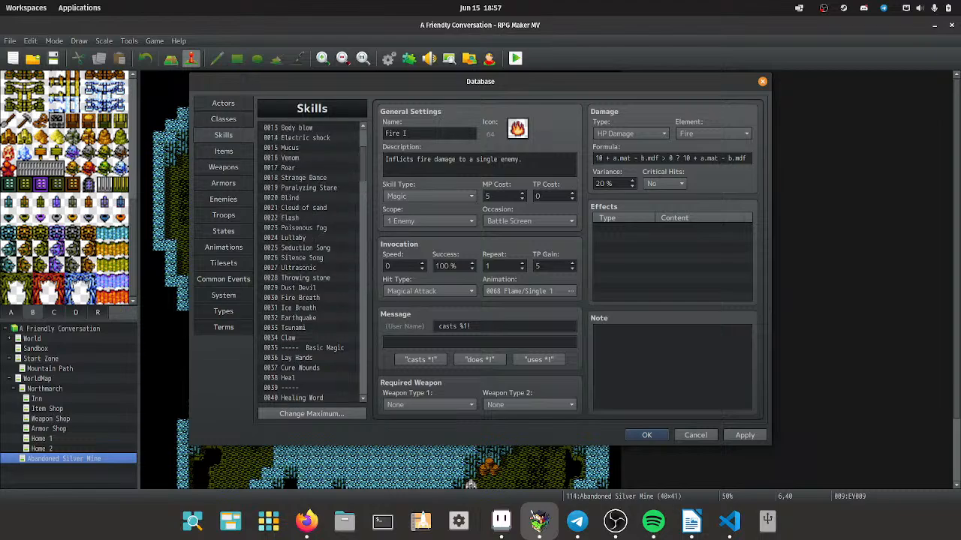
scroll(311, 263, "down", 4)
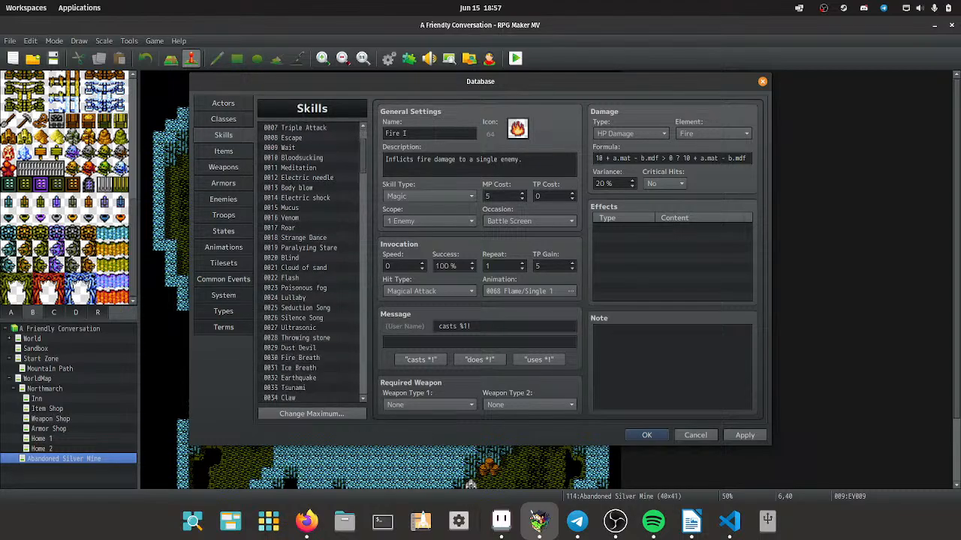
scroll(310, 263, "up", 4)
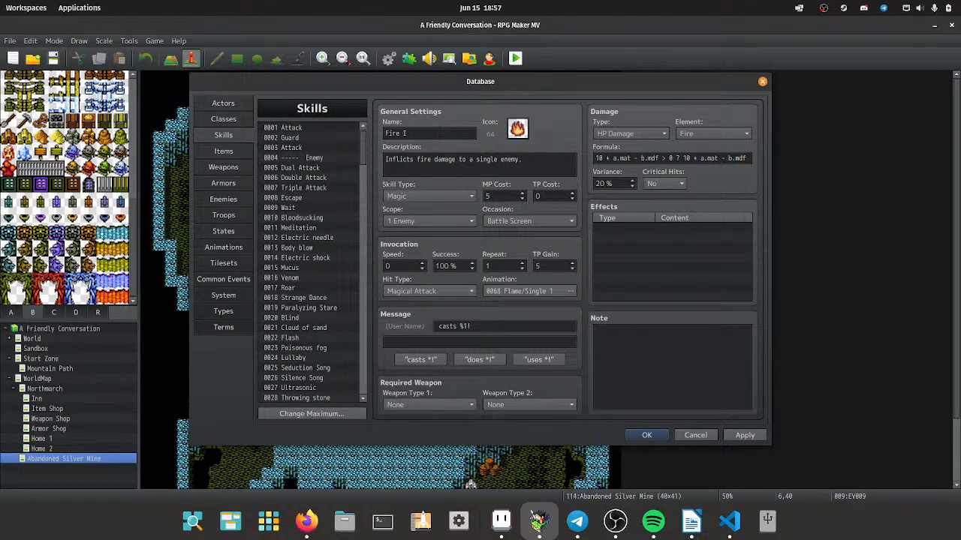
left_click(307, 237)
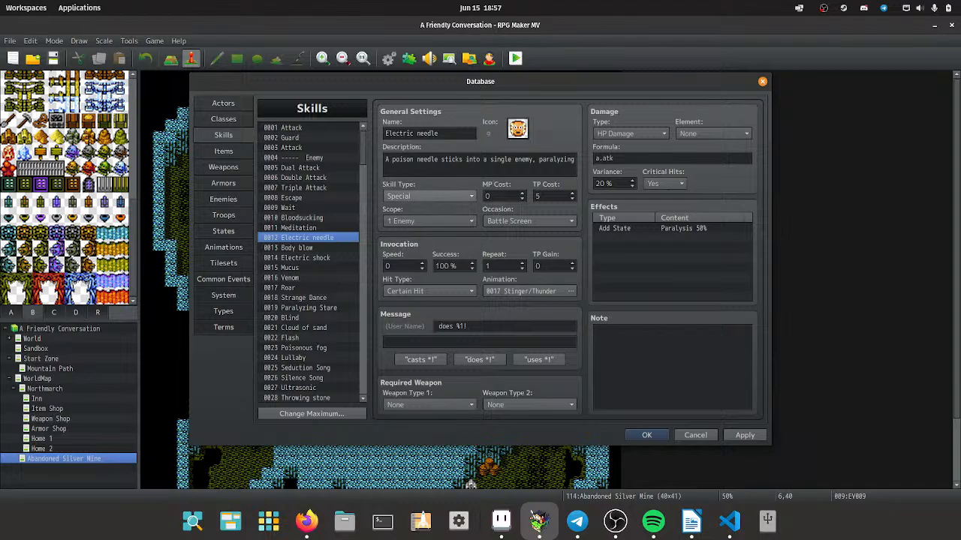
triple_click(430, 159)
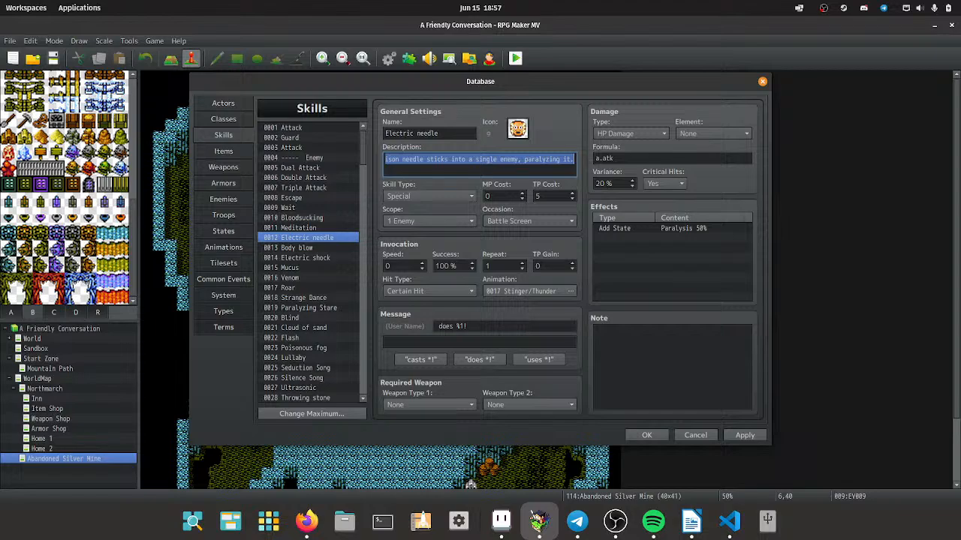
Apply the database changes and set the Troll's Electric needle action to rating 9 with the condition turn 3 + 4*X.
left_click(745, 435)
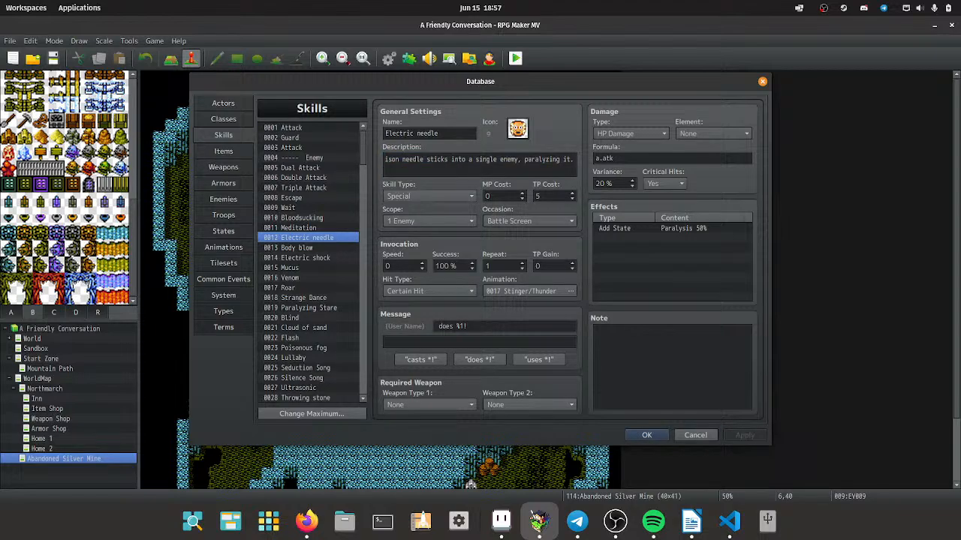
left_click(223, 199)
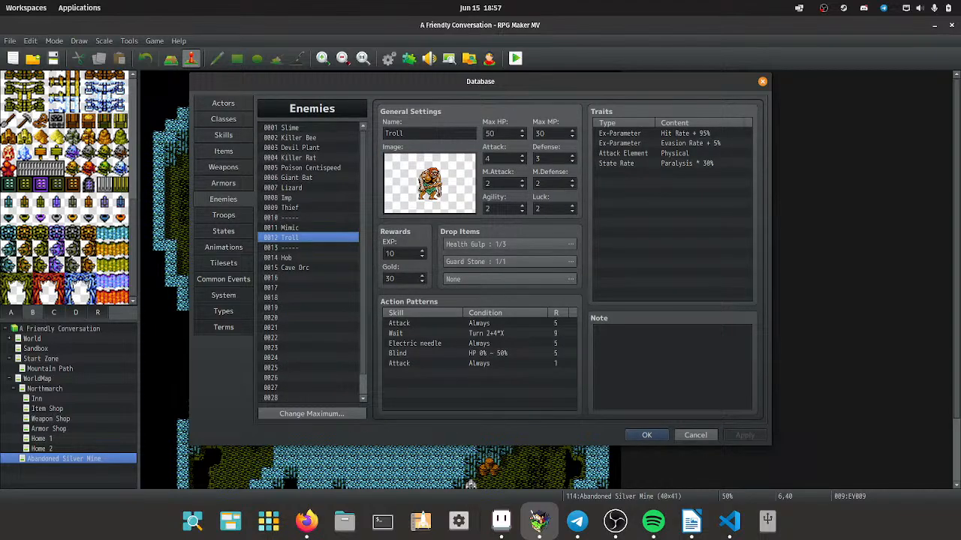
double_click(416, 343)
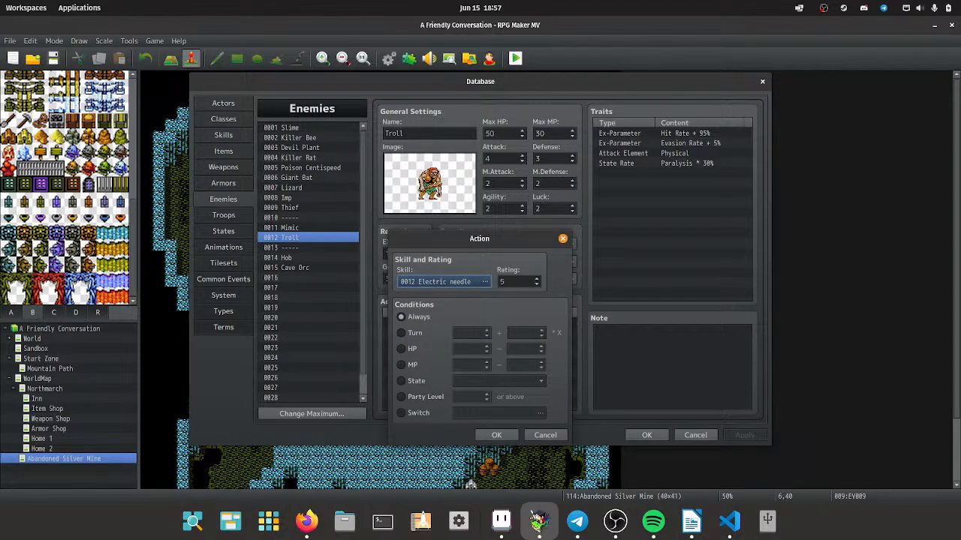
left_click(444, 282)
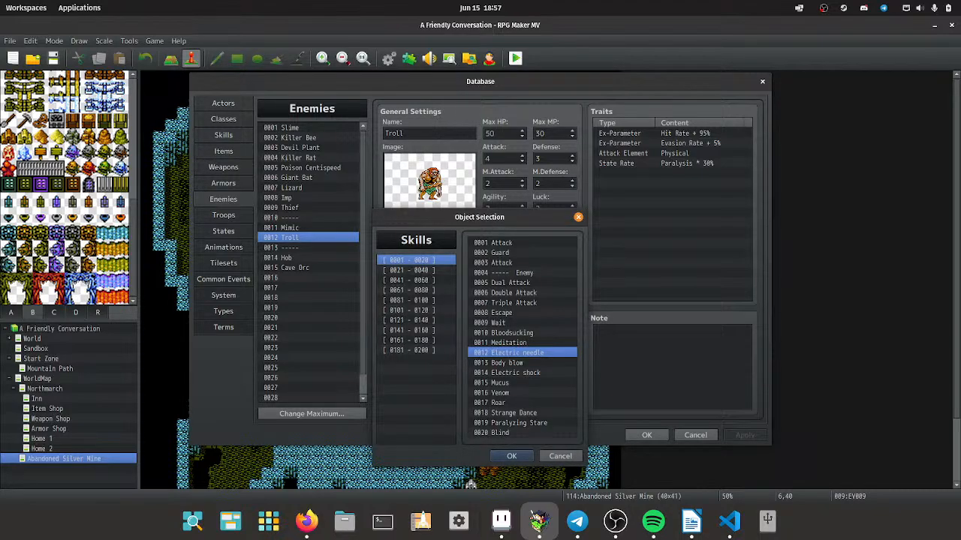
left_click(511, 456)
key("Tab")
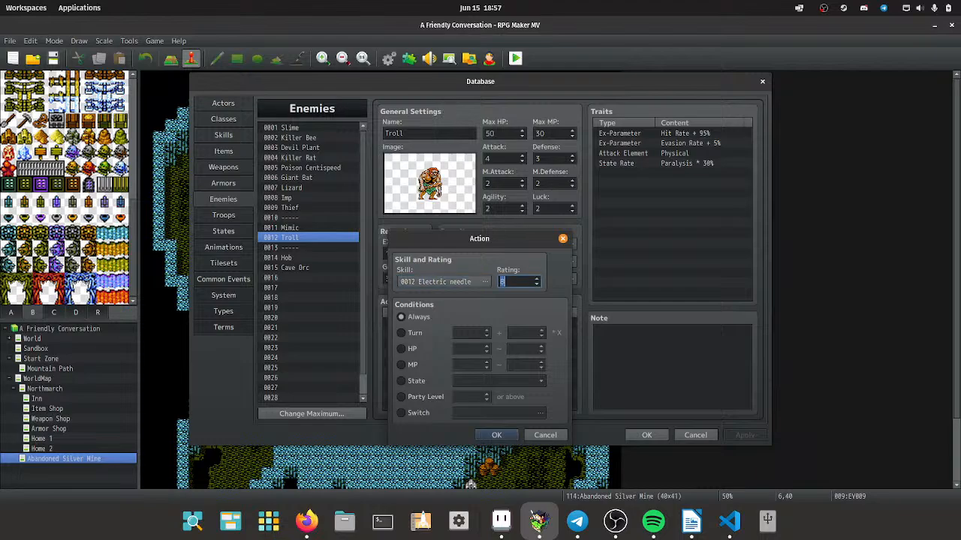
key("Tab")
key("Down")
key("Tab")
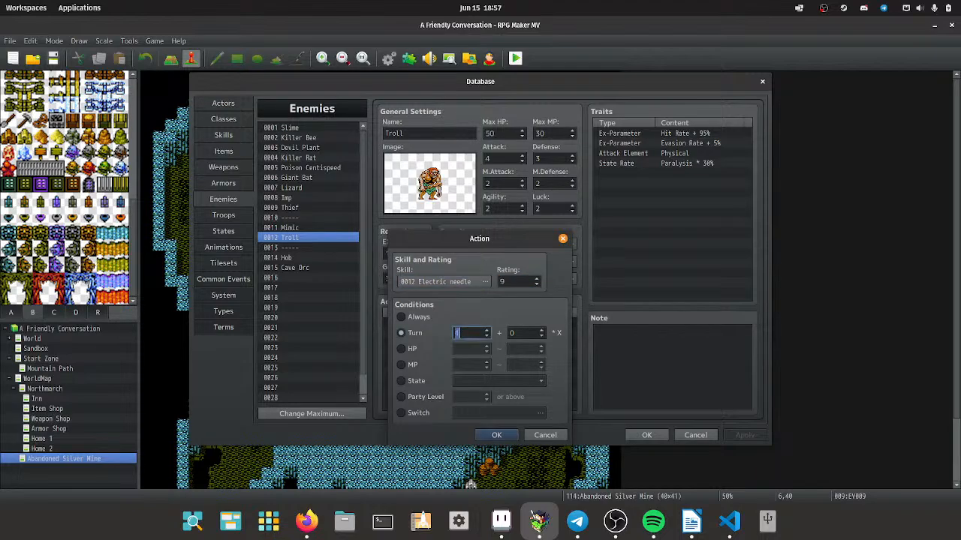
key("Tab")
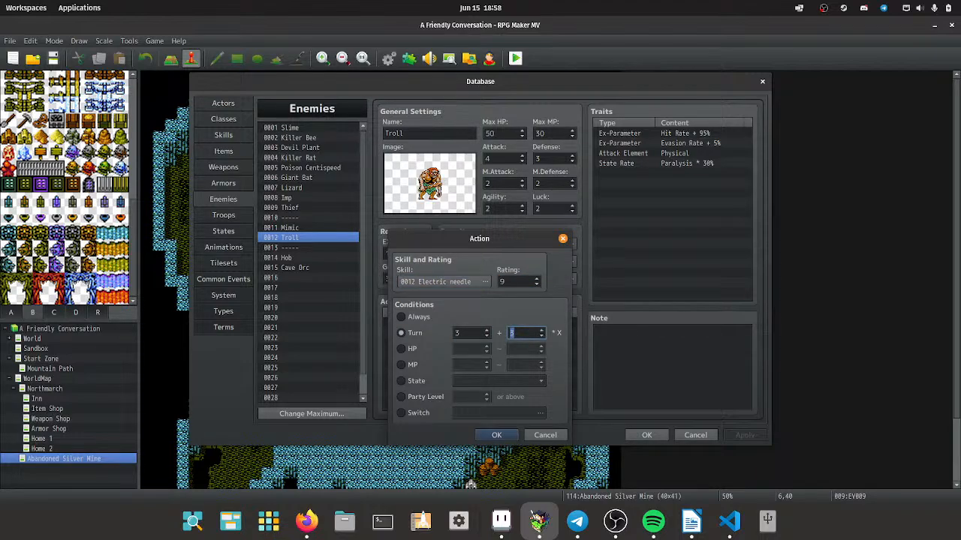
key("Return")
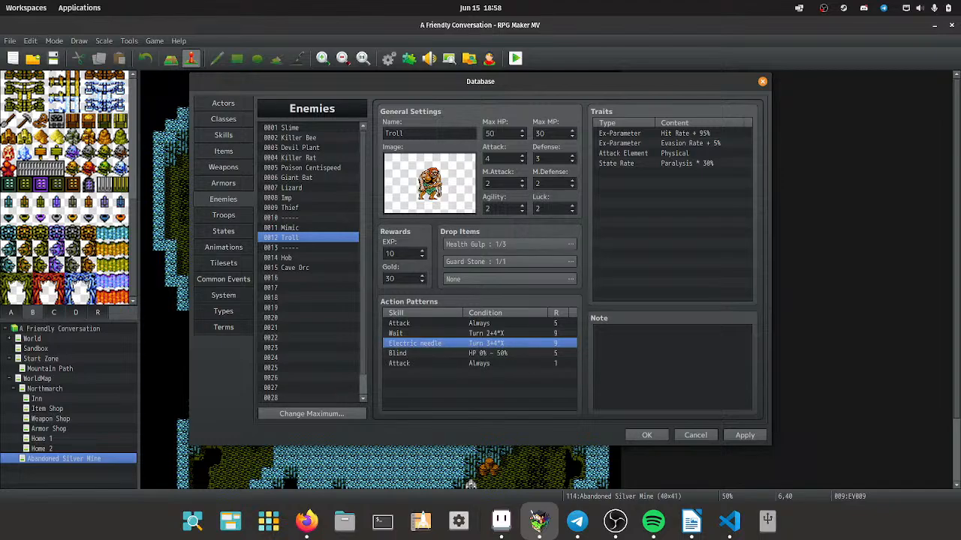
Replace Blind in the Troll's fourth action pattern with skill 0061 Armor Curse and set its rating to 4.
left_click(479, 353)
double_click(479, 352)
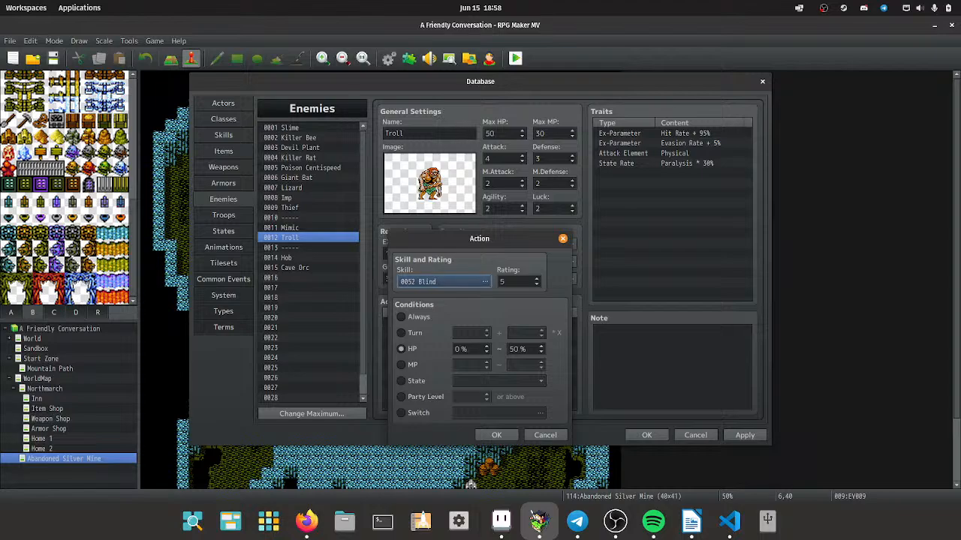
left_click(457, 280)
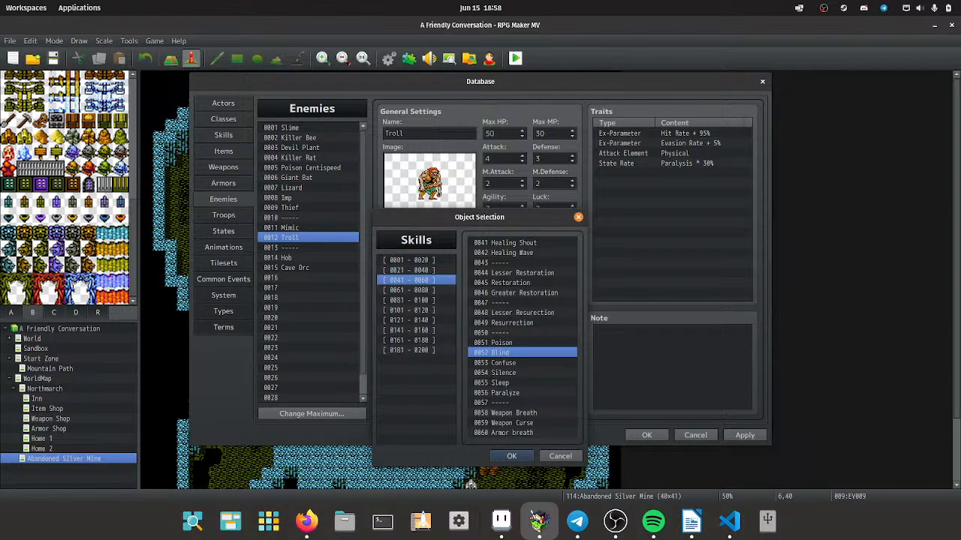
left_click(416, 290)
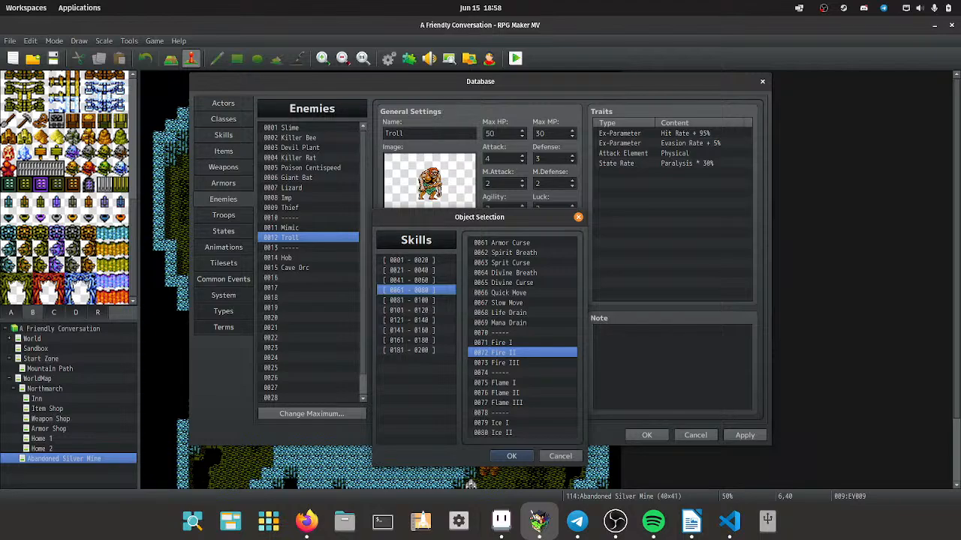
left_click(510, 243)
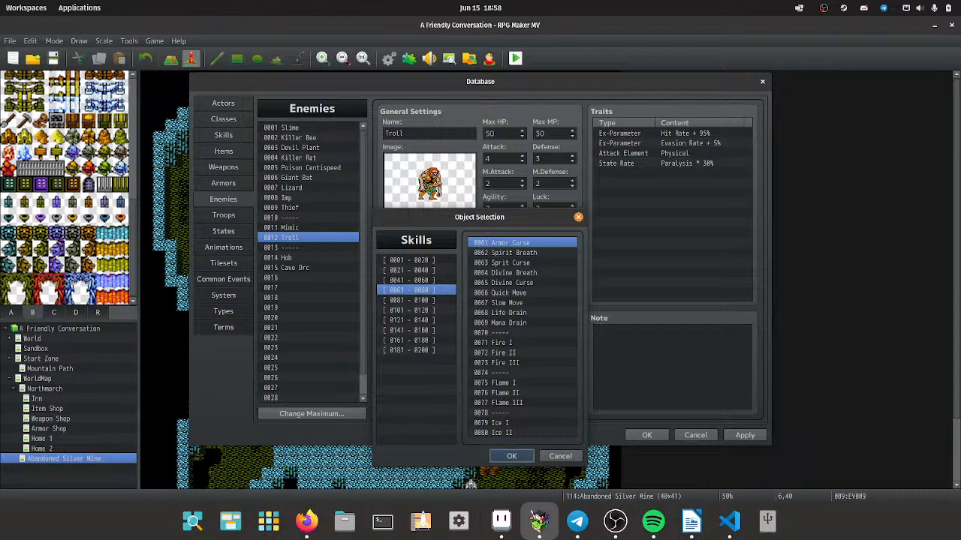
left_click(511, 456)
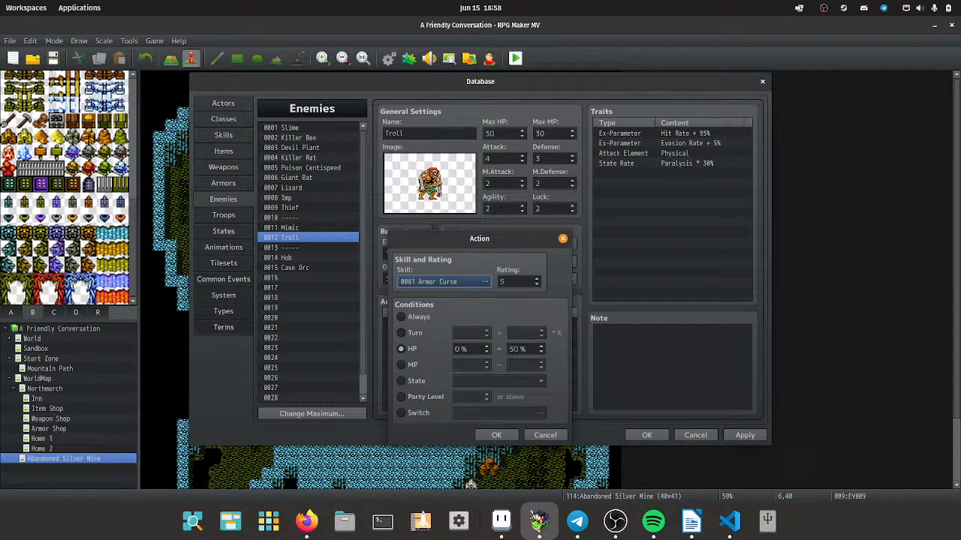
key("Tab")
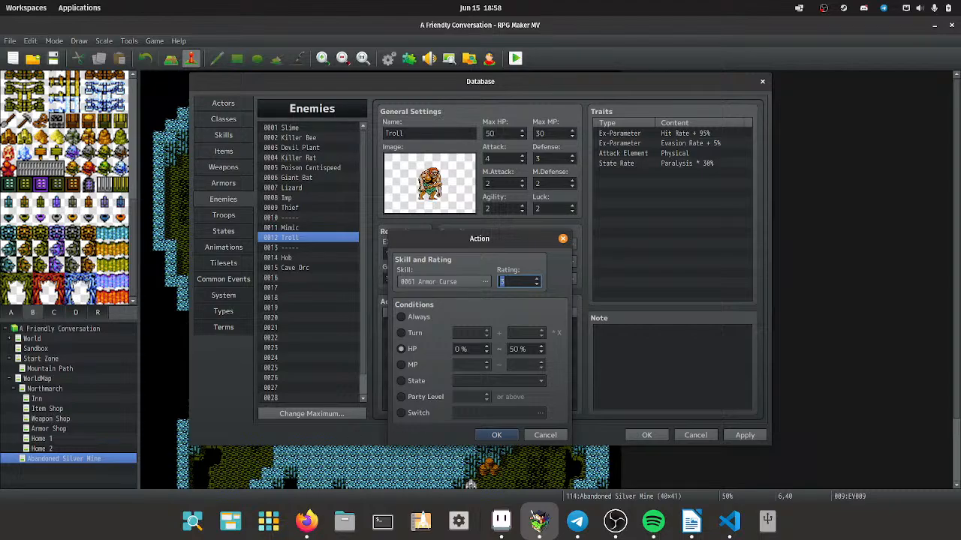
key("Return")
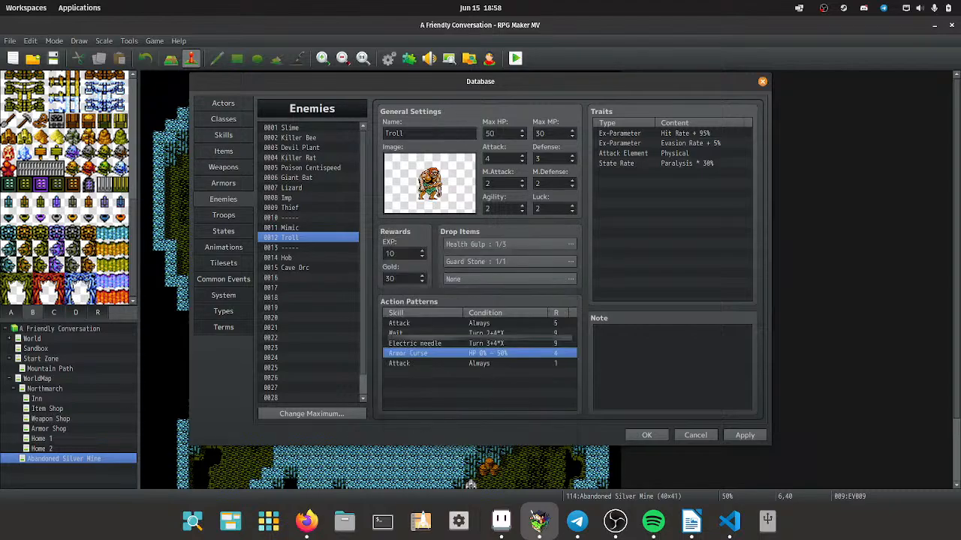
Delete the last Attack entry from the Troll's action patterns and apply the database changes.
left_click(479, 363)
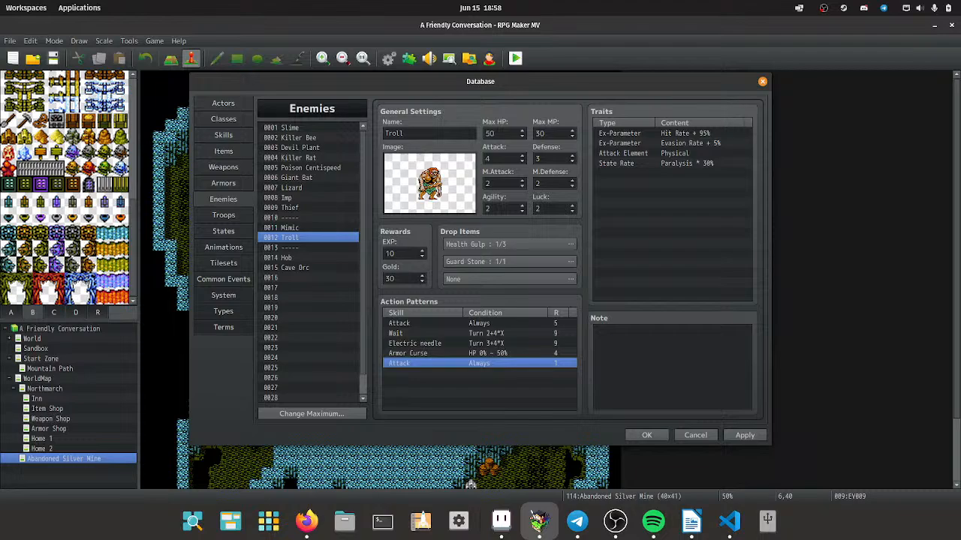
key("Delete")
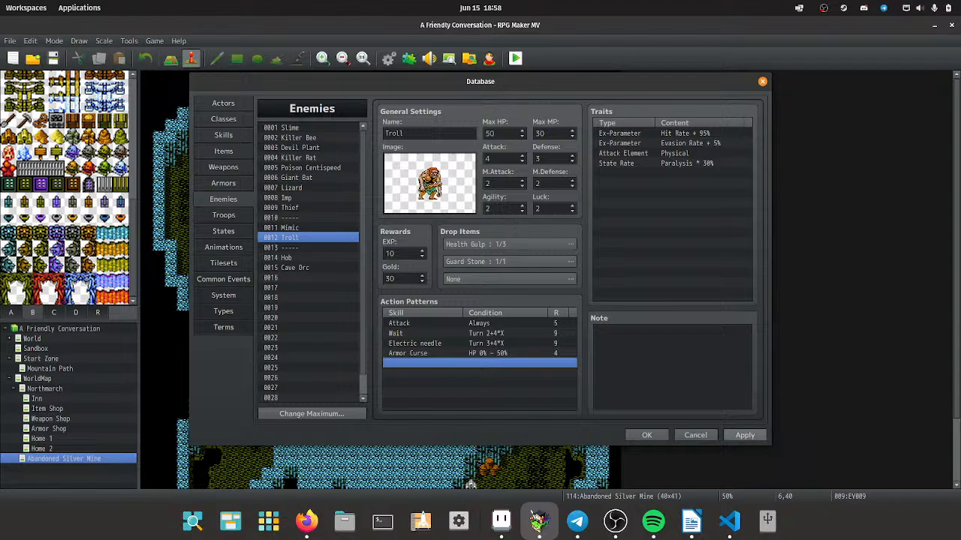
left_click(745, 435)
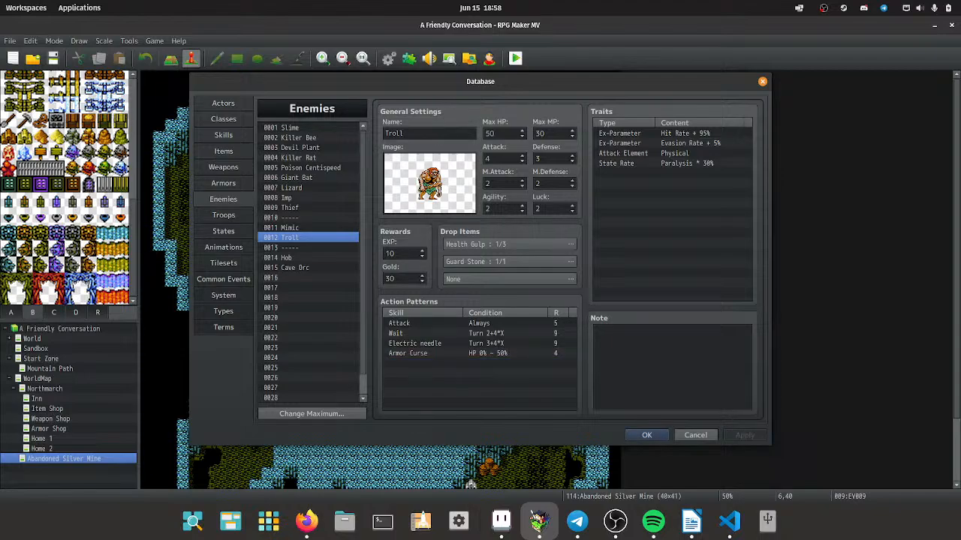
Raise the maximum number of troops to 20 to add an empty troop slot.
left_click(223, 214)
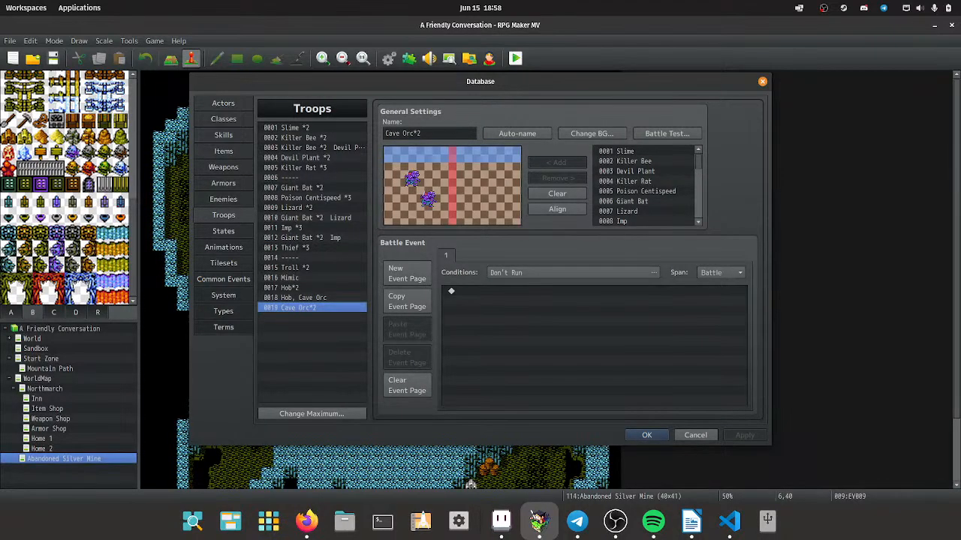
left_click(312, 414)
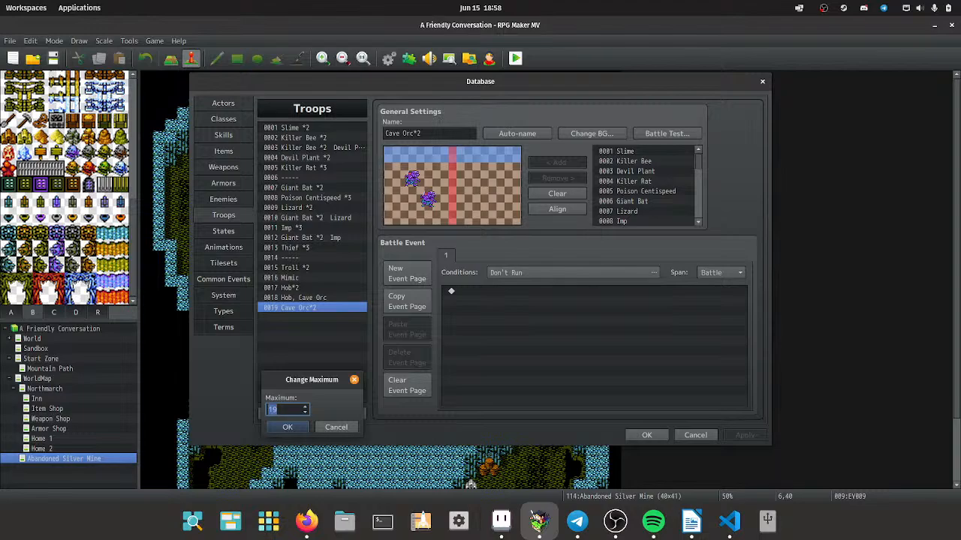
key("Return")
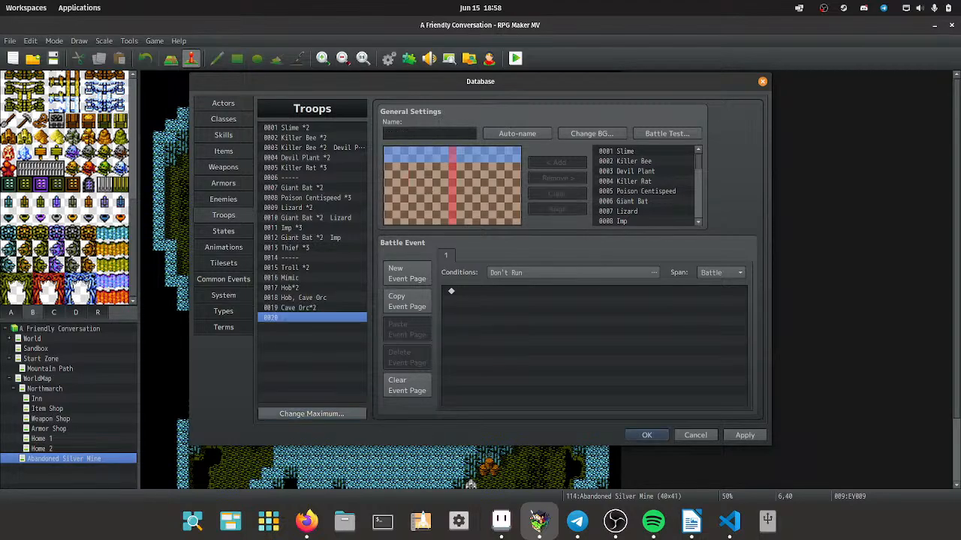
Add one 0012 Troll to the empty troop 0020 and position it left of the battlefield's centre line.
scroll(647, 186, "down", 4)
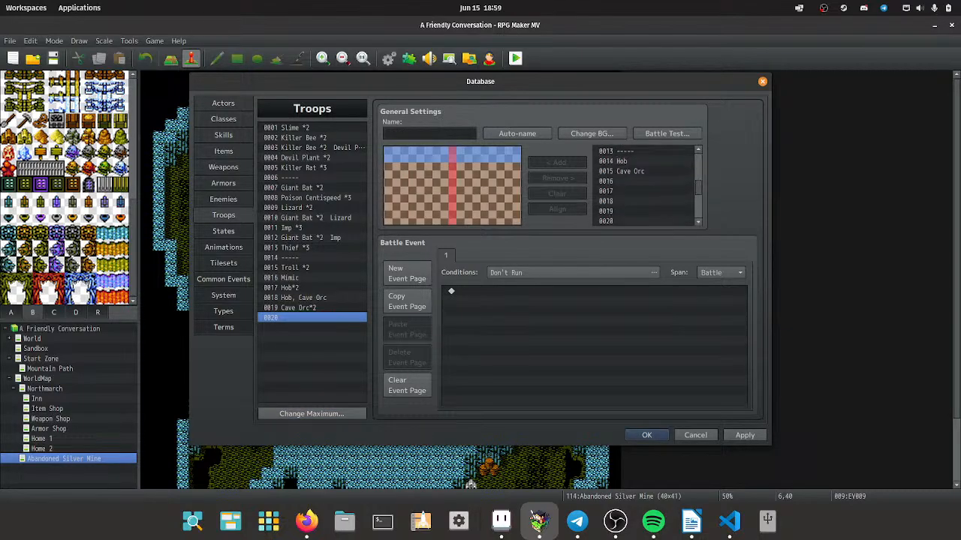
left_click(643, 171)
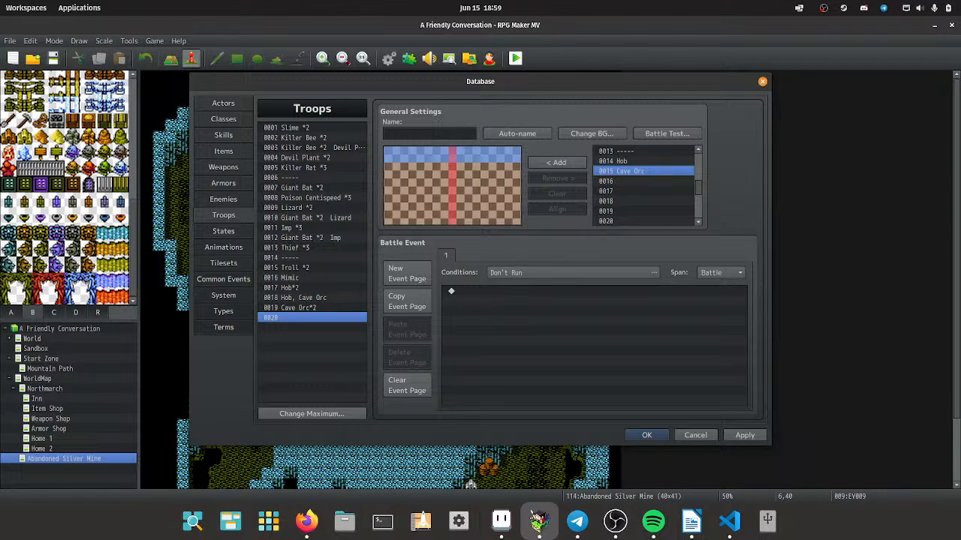
left_click(643, 181)
left_click(557, 162)
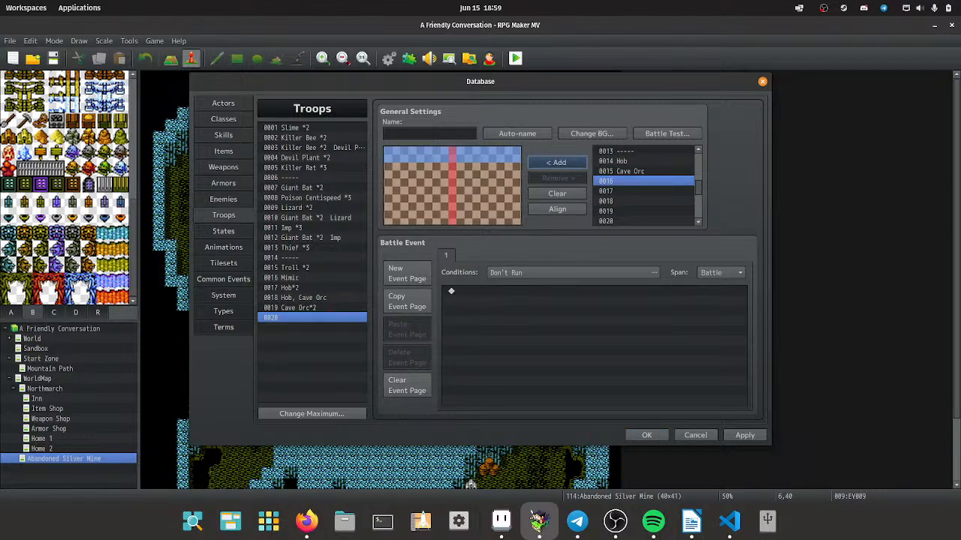
scroll(643, 186, "up", 2)
left_click(643, 202)
left_click(556, 162)
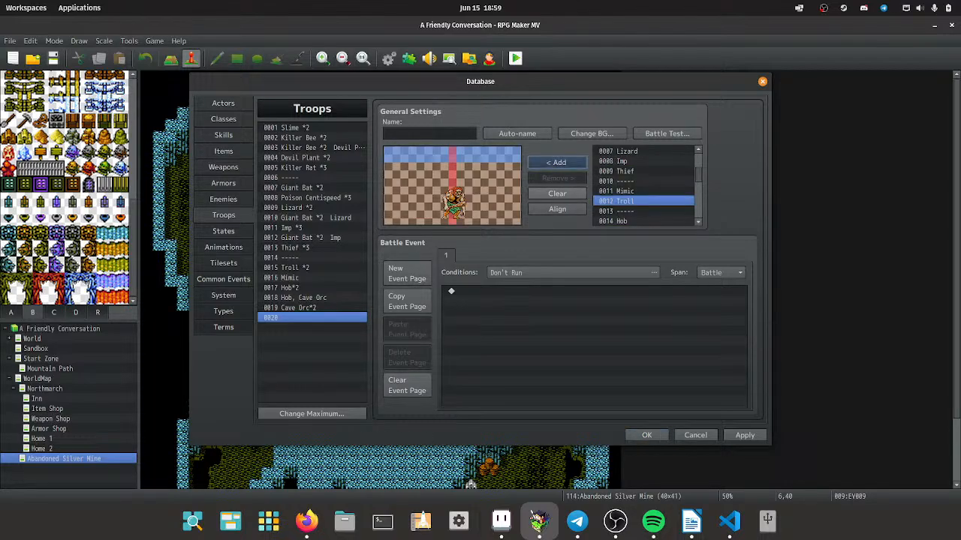
left_click_drag(454, 201, 408, 187)
left_click(643, 201)
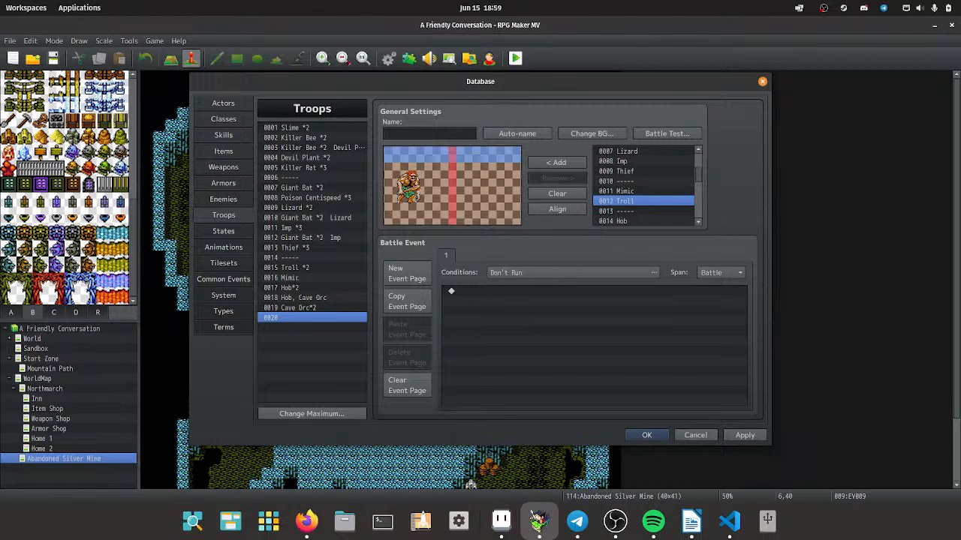
left_click_drag(408, 187, 420, 191)
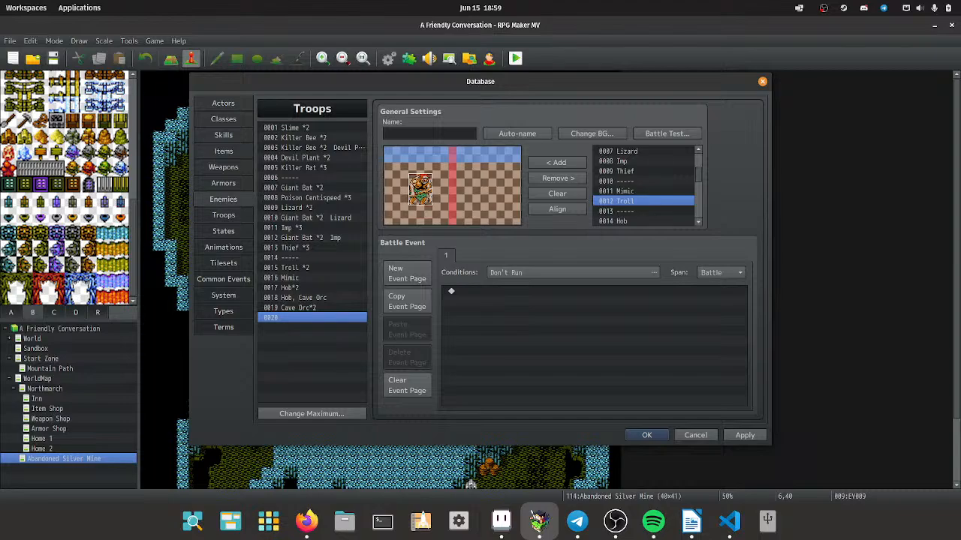
Give the Troll enemy a Boss Collapse Effect trait, then apply the changes and close the database.
left_click(223, 198)
double_click(671, 172)
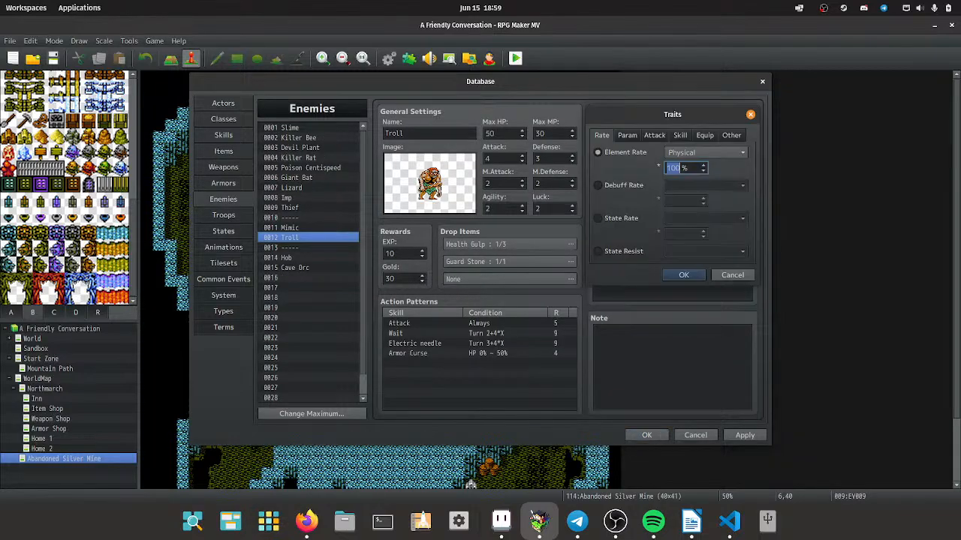
left_click(730, 135)
left_click(598, 188)
left_click(706, 189)
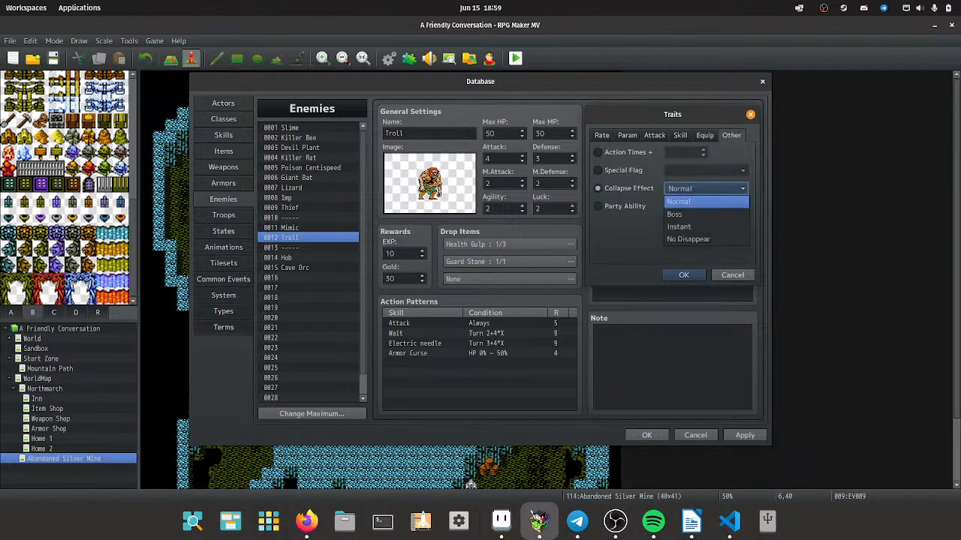
left_click(674, 214)
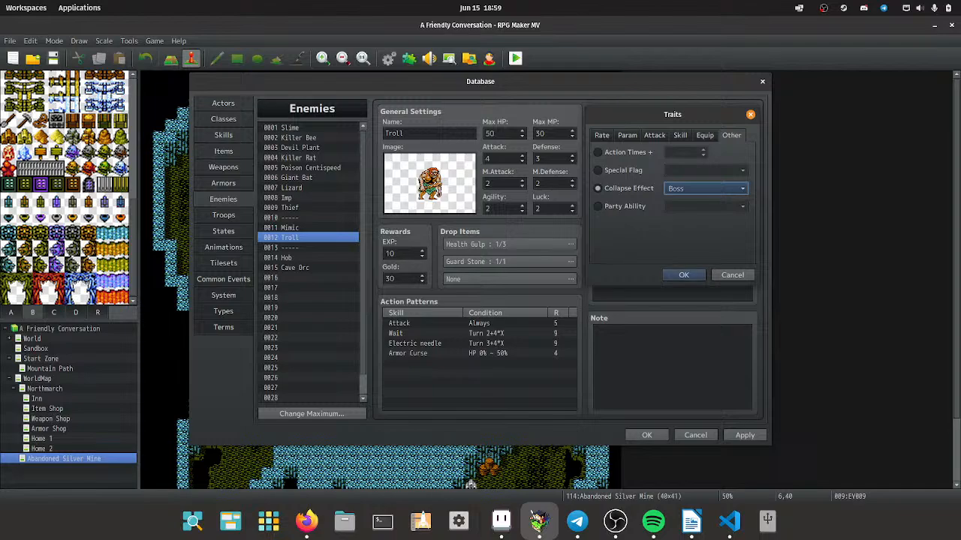
left_click(683, 275)
left_click(744, 435)
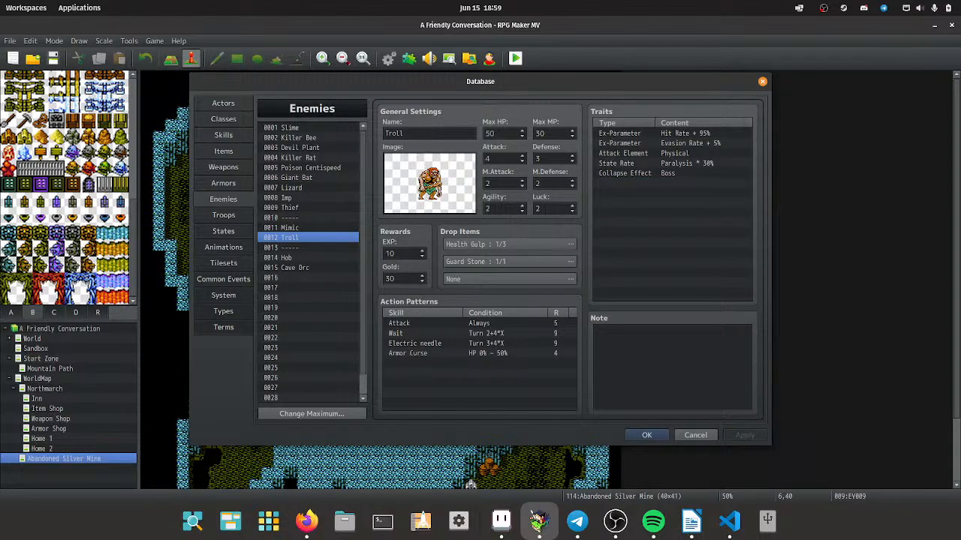
left_click(646, 435)
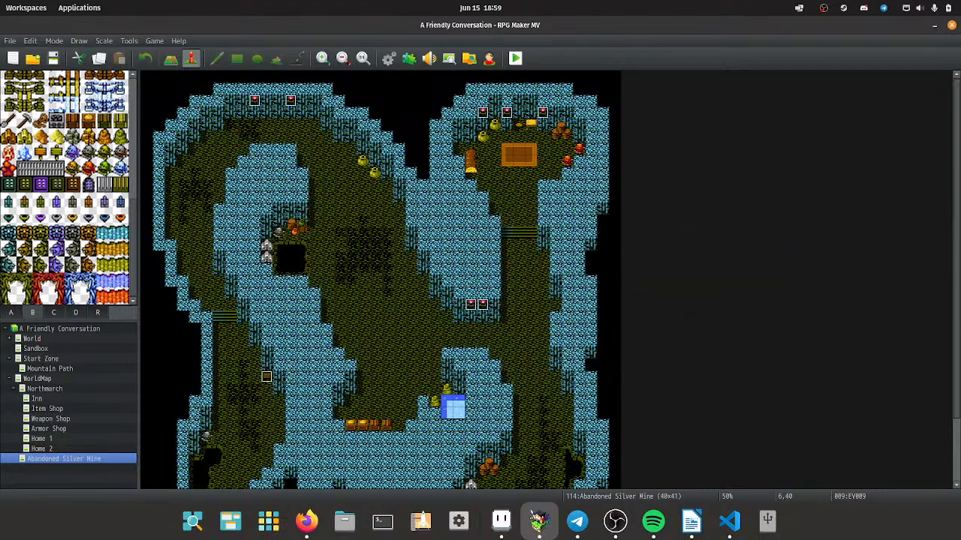
Create an event named Troll on the brown rug at map position 31,7 and open its image selection.
double_click(519, 161)
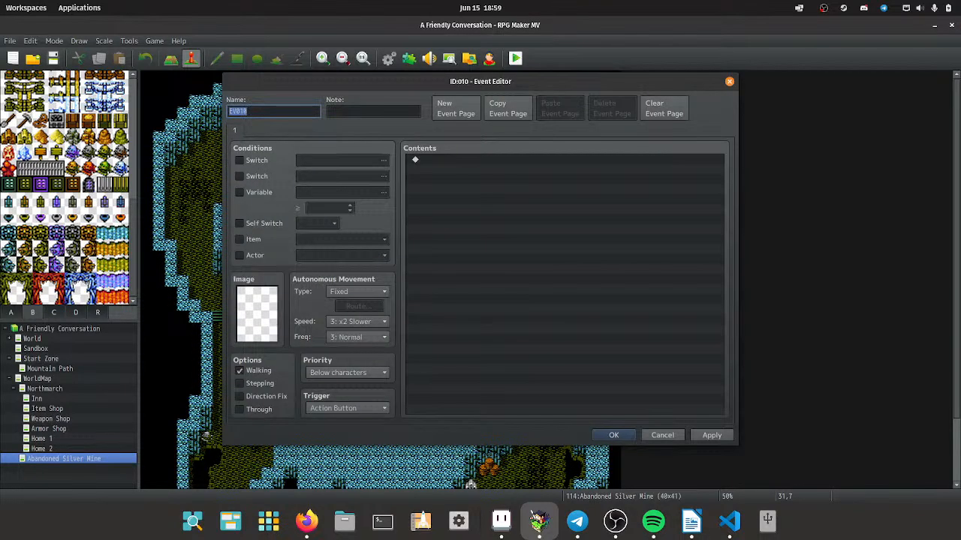
type("Troll")
double_click(257, 314)
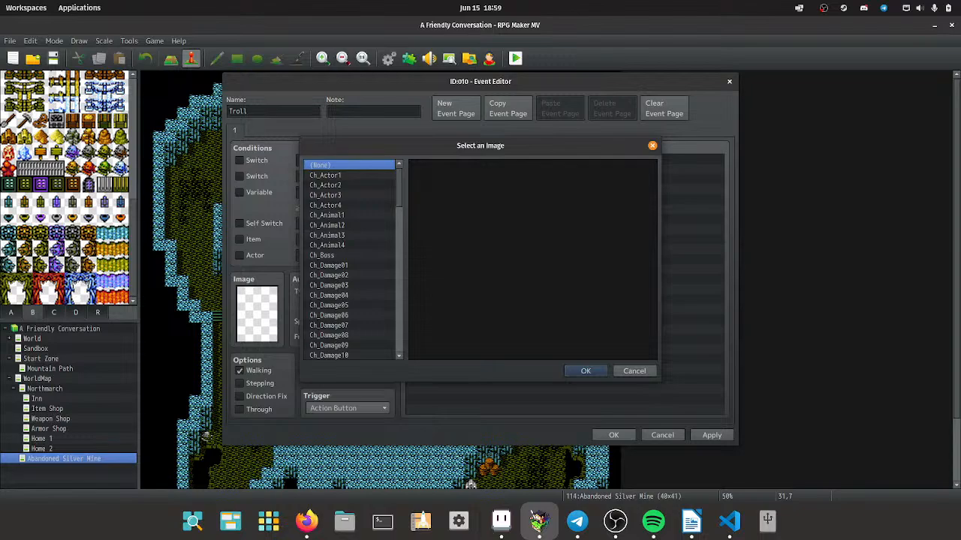
Look through the Ch_Boss character sheet for a sprite suitable for the Troll event.
scroll(351, 260, "down", 1)
left_click(322, 225)
scroll(530, 256, "down", 2)
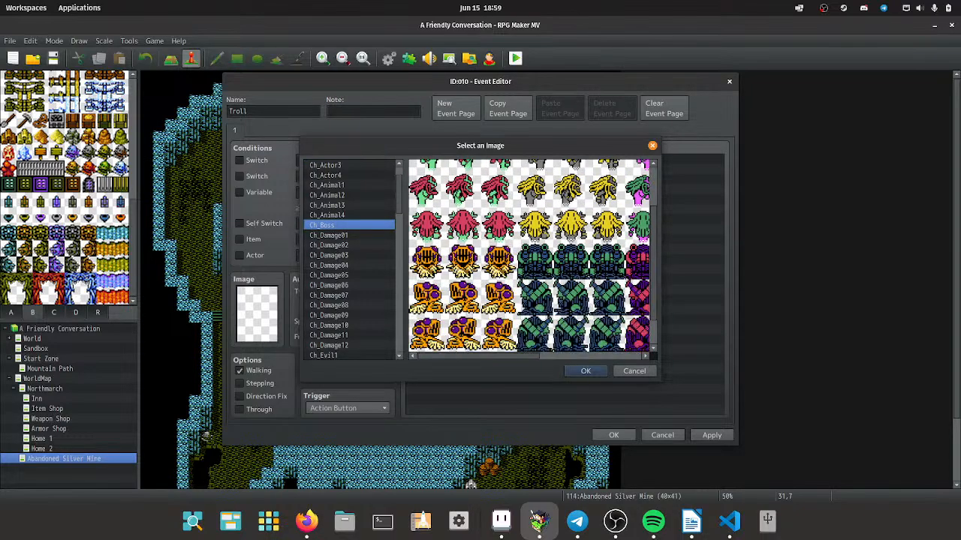
scroll(530, 255, "down", 3)
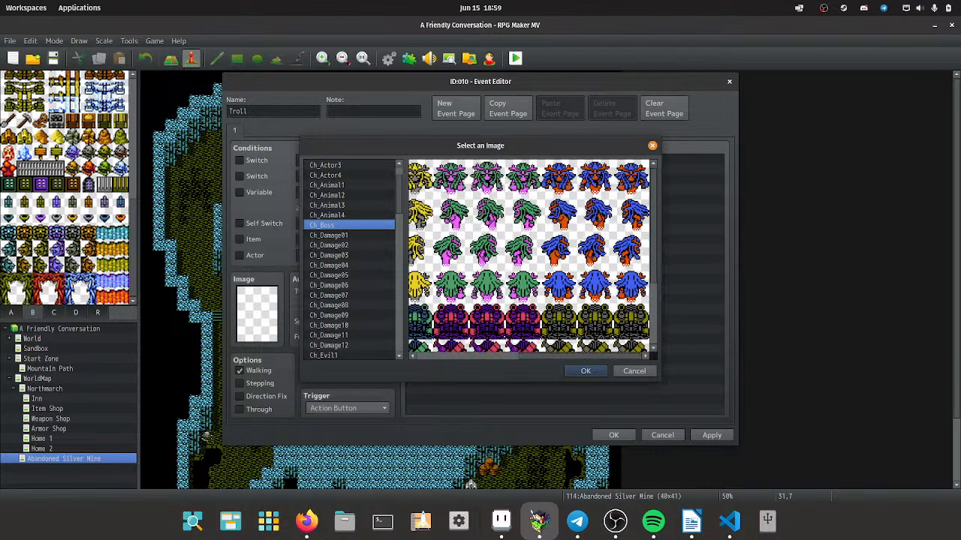
scroll(530, 255, "down", 3)
scroll(530, 255, "down", 3)
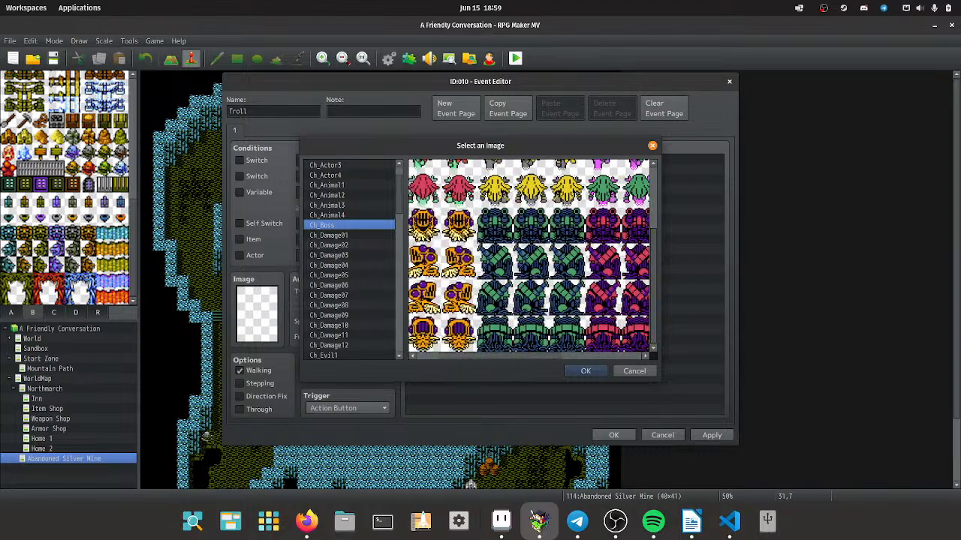
scroll(350, 260, "down", 5)
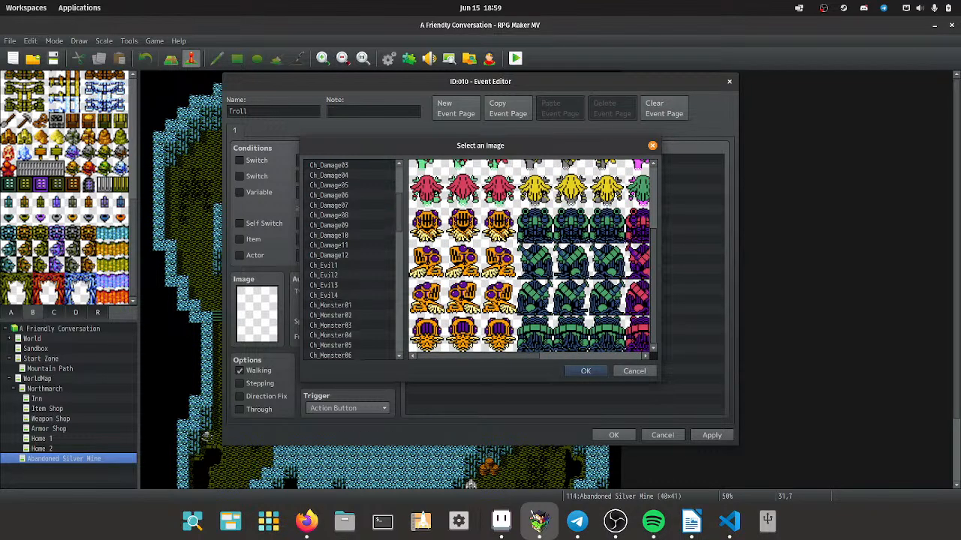
Compare the Ch_Monster character sheets and give the Troll event the first olive sprite from Ch_Monster07.
left_click(330, 245)
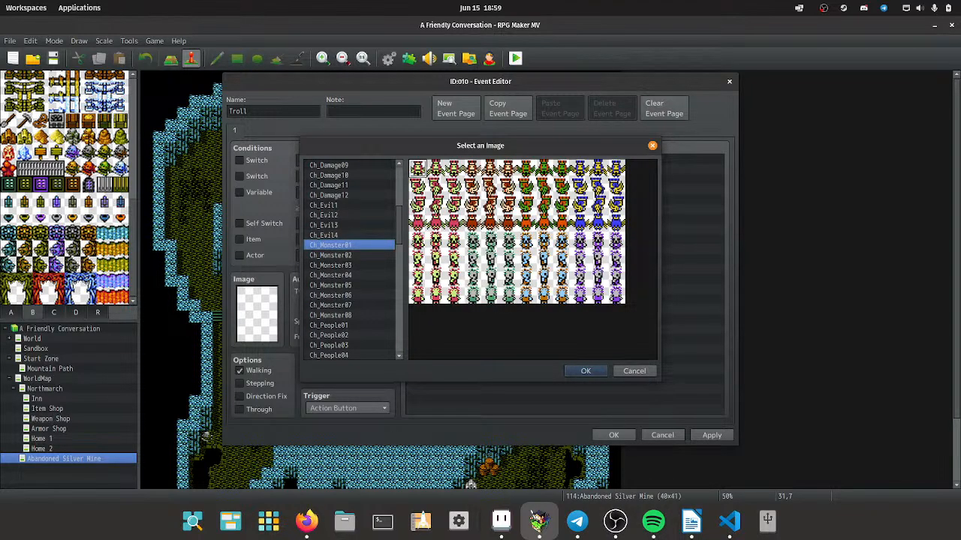
left_click(330, 255)
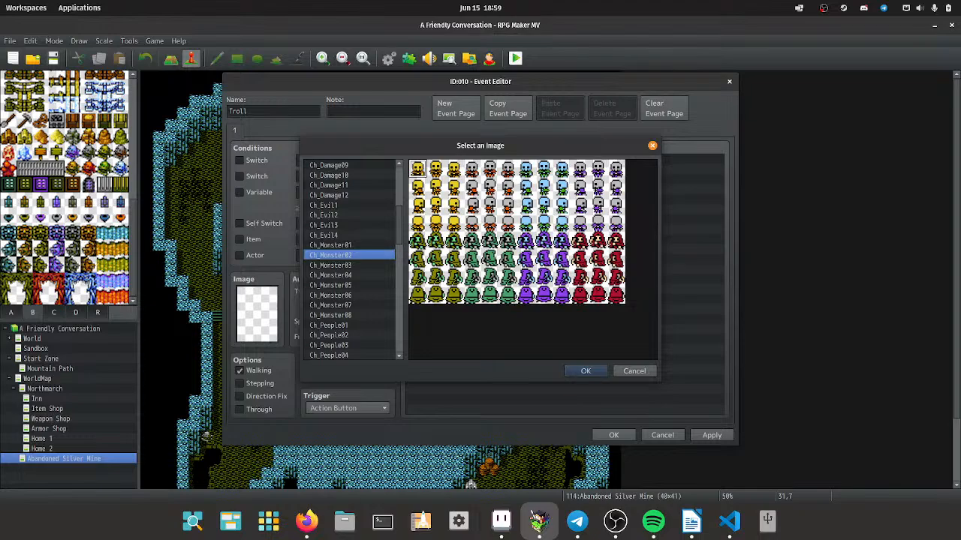
left_click(330, 265)
key("Down")
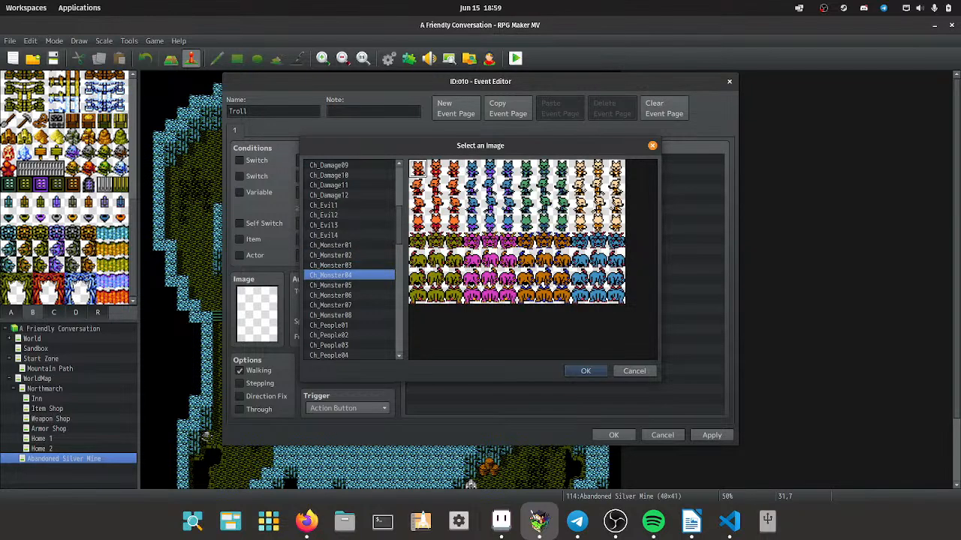
key("Down")
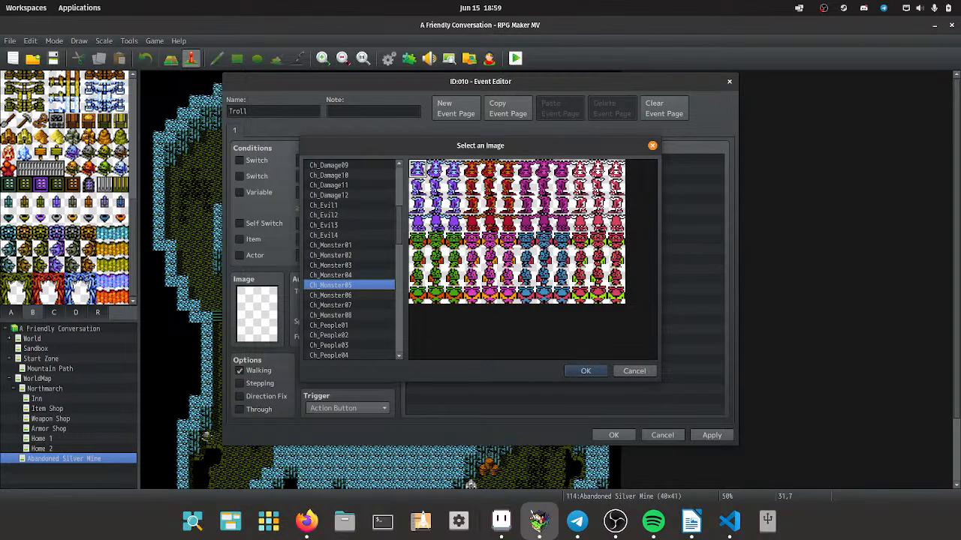
key("Down")
key("Down")
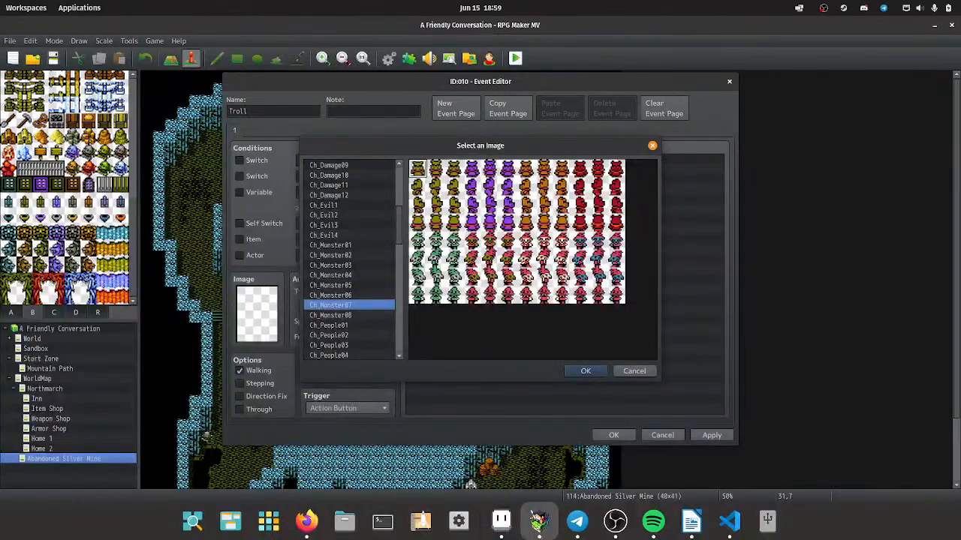
key("Down")
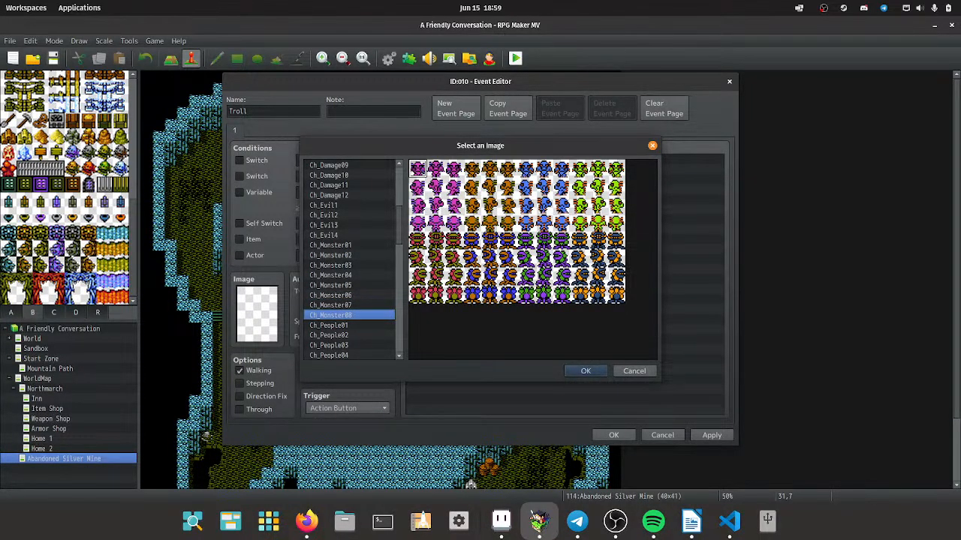
key("Up")
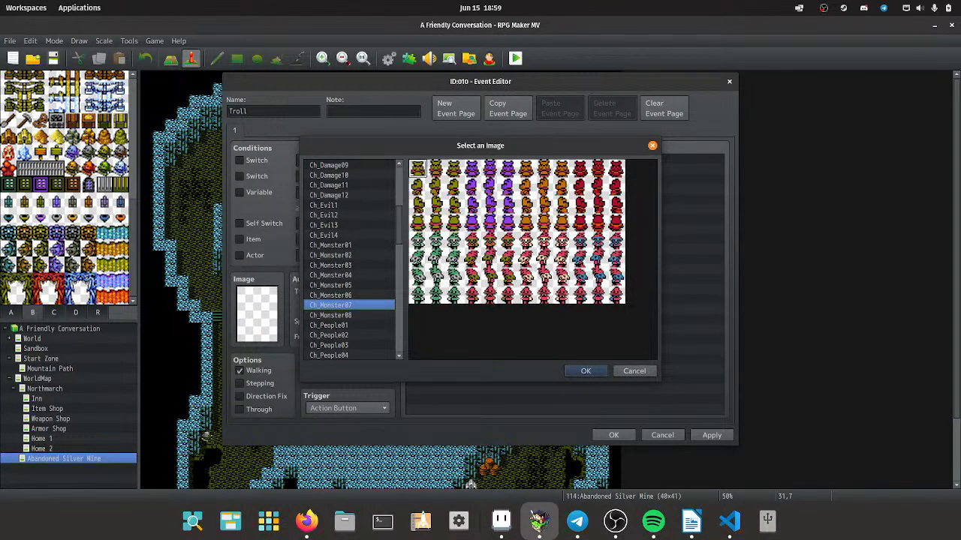
key("Right")
key("Return")
double_click(564, 159)
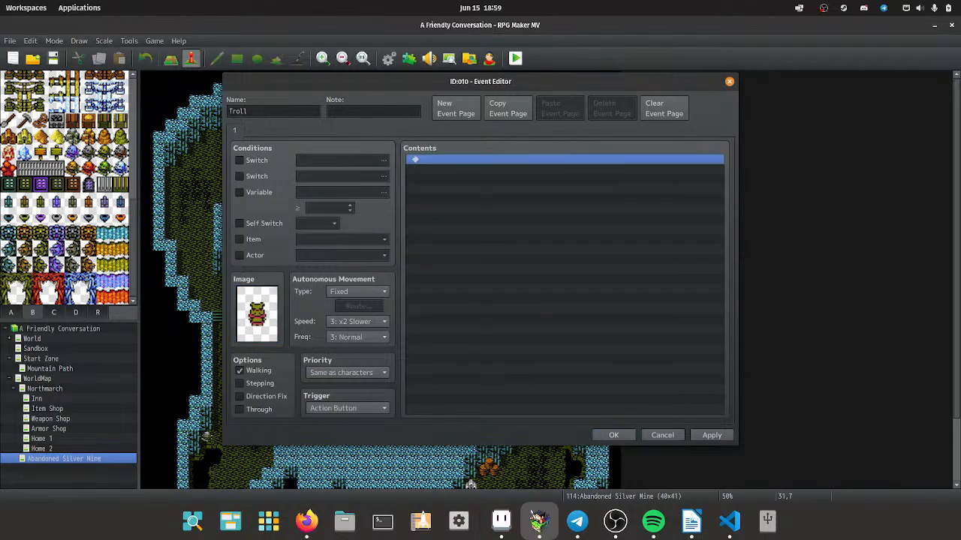
key("3")
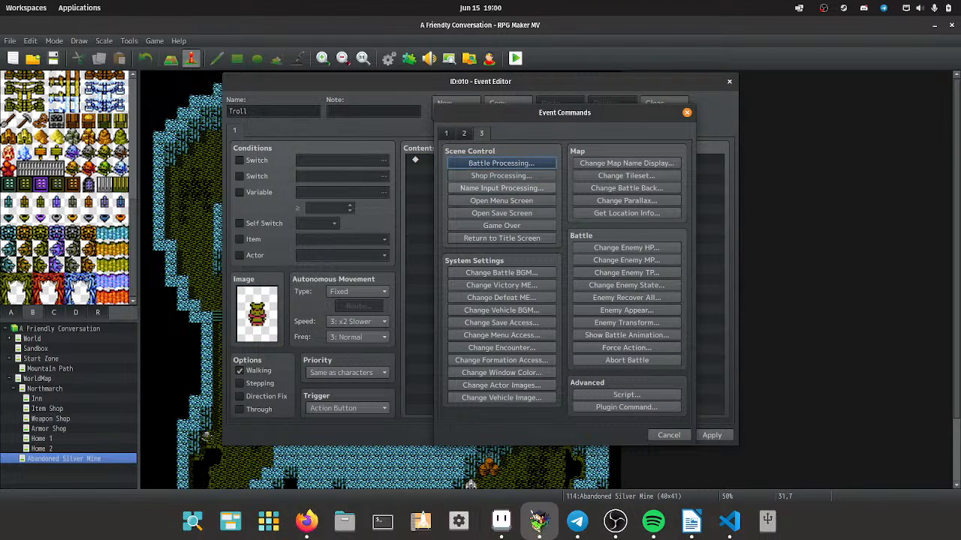
key("1")
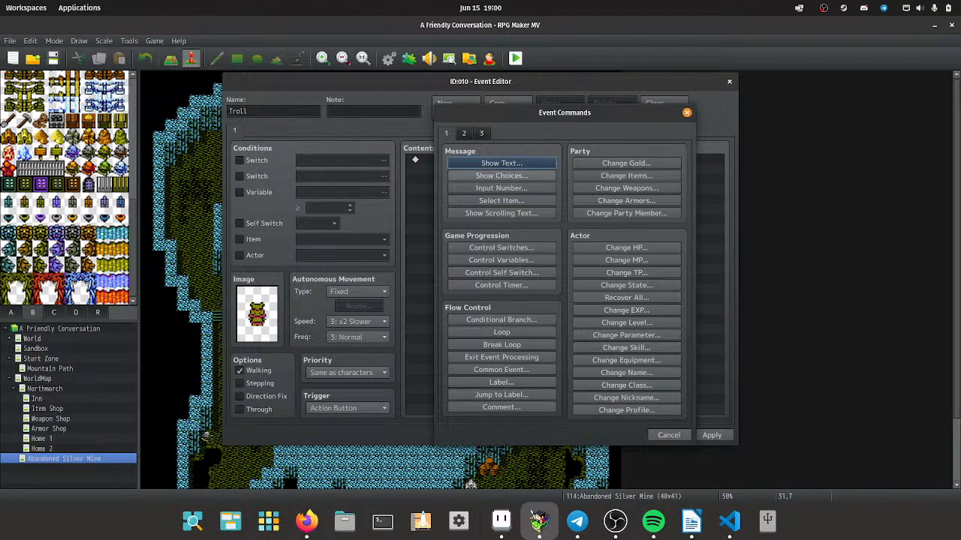
key("3")
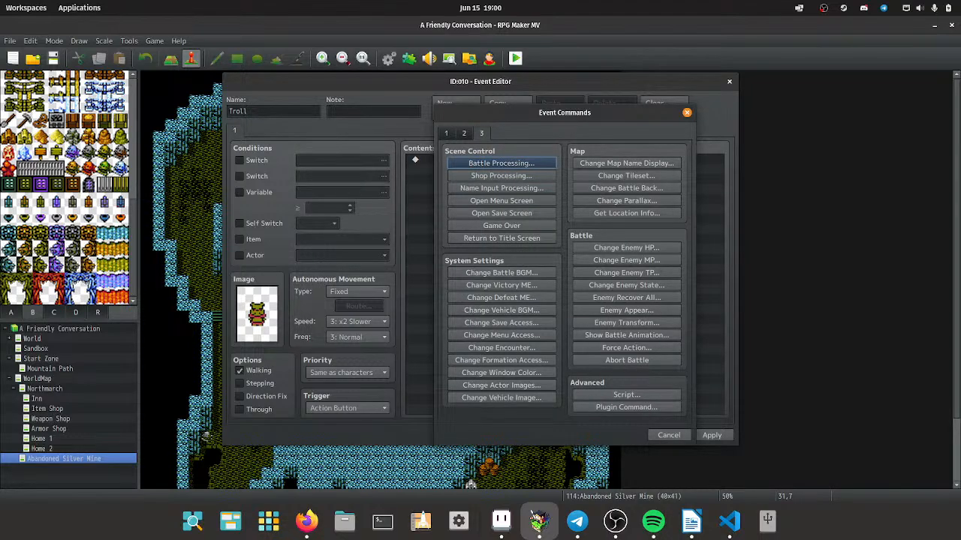
key("Return")
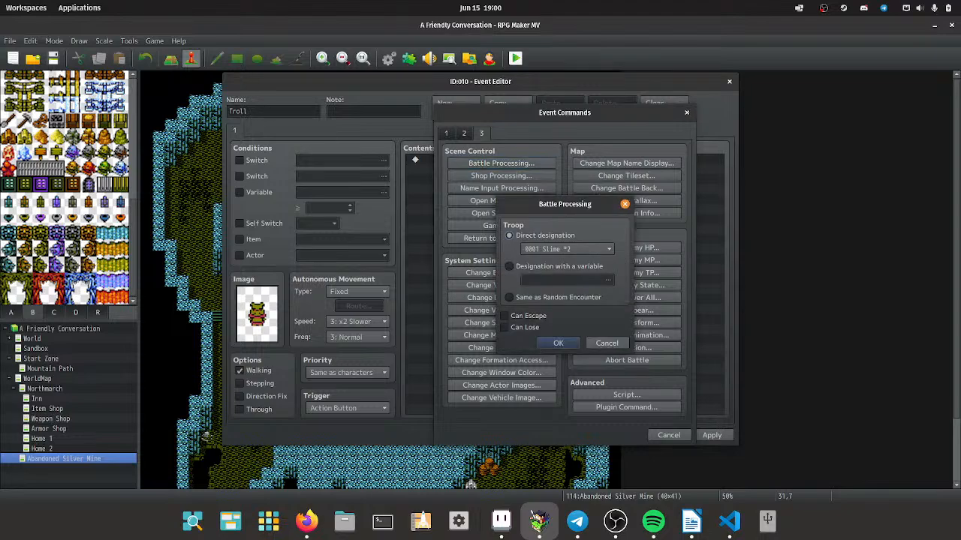
left_click(567, 248)
key("Escape")
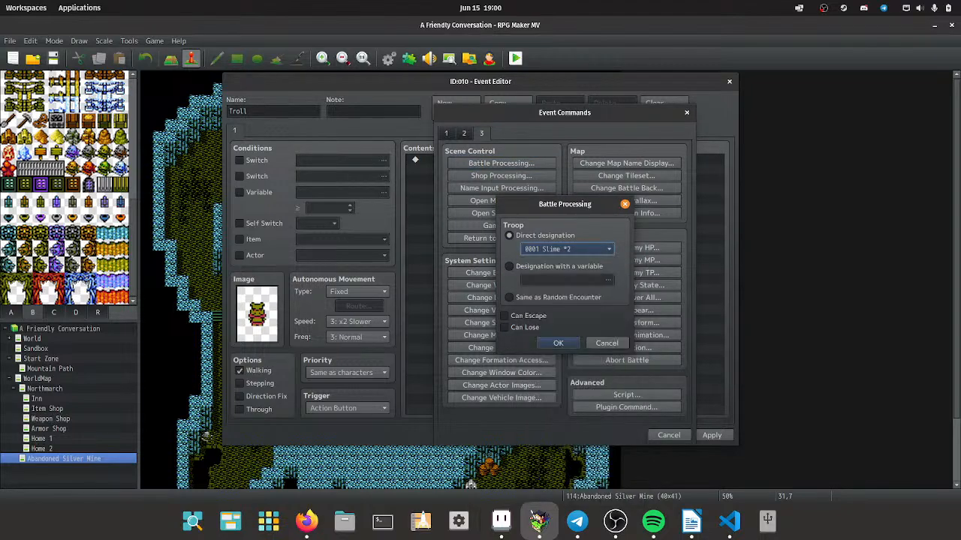
key("Escape")
key("Escape")
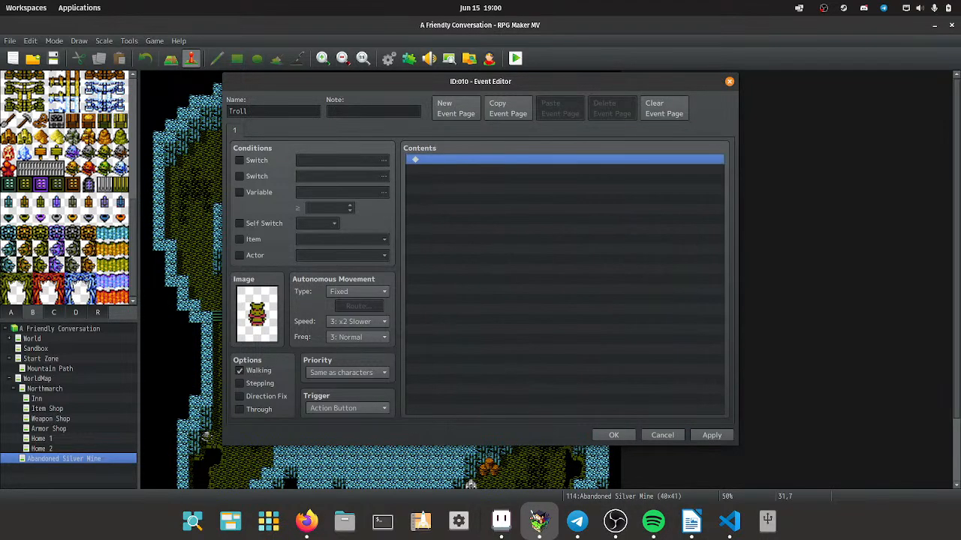
Save the Troll event and return to the Abandoned Silver Mine map.
key("Escape")
left_click(518, 185)
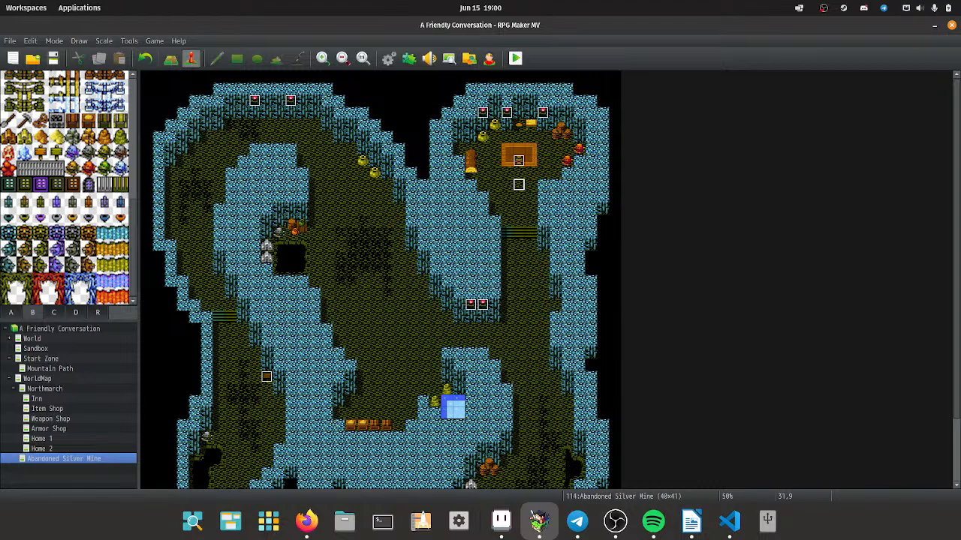
left_click(518, 233)
Add a Battle Processing command against unnamed troop 0020 to the Troll event and save the event.
double_click(519, 161)
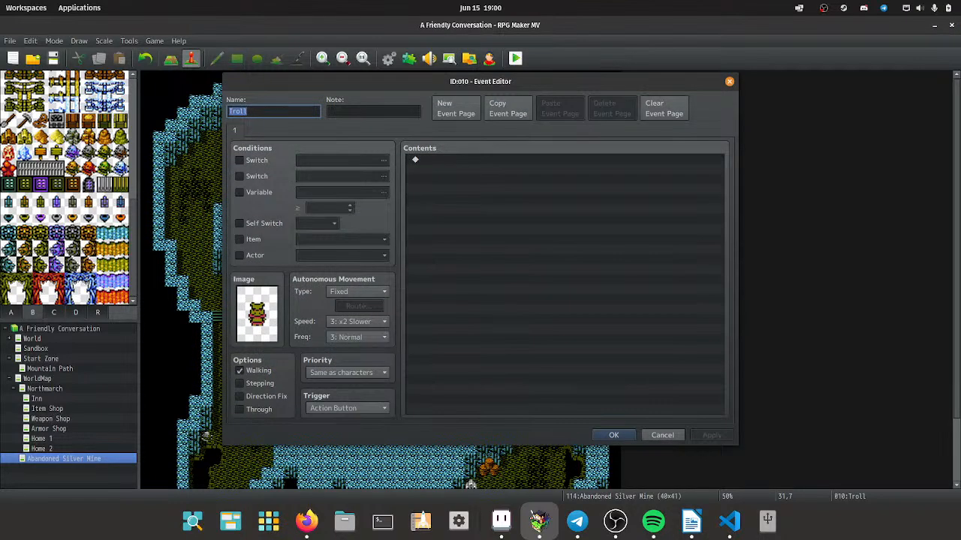
double_click(565, 159)
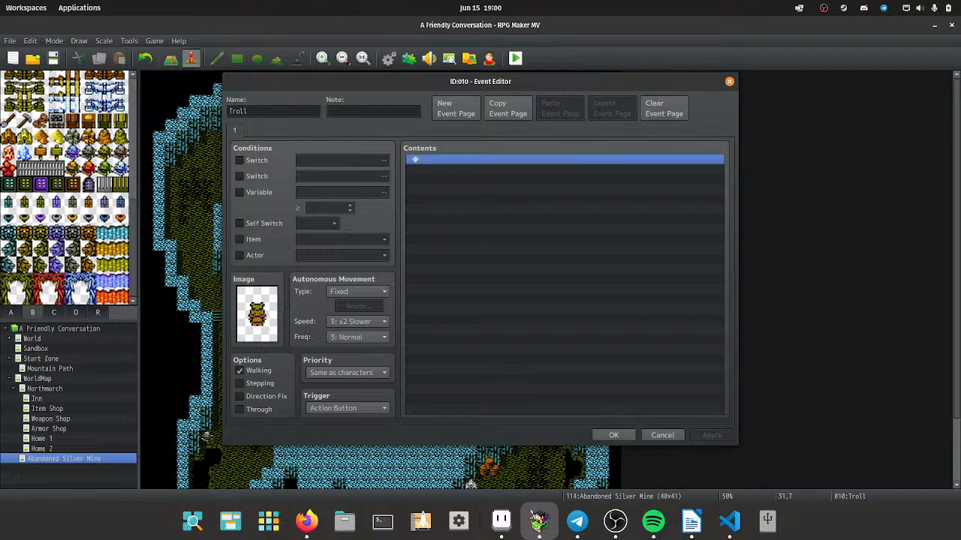
left_click(502, 163)
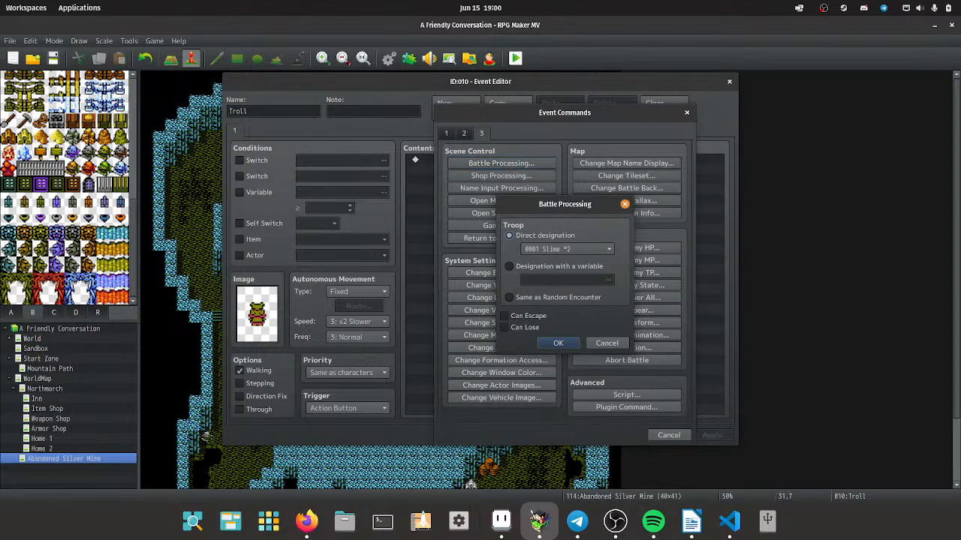
left_click(566, 248)
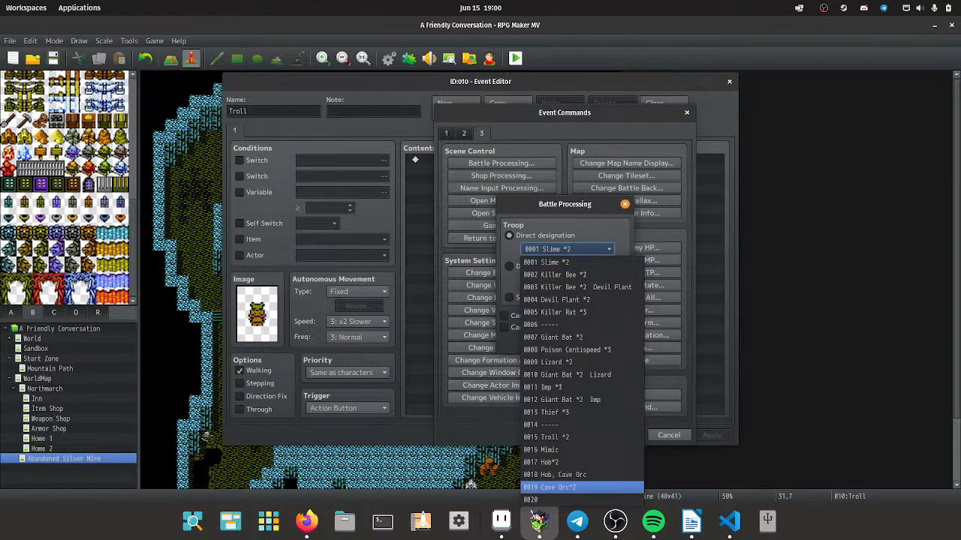
key("Escape")
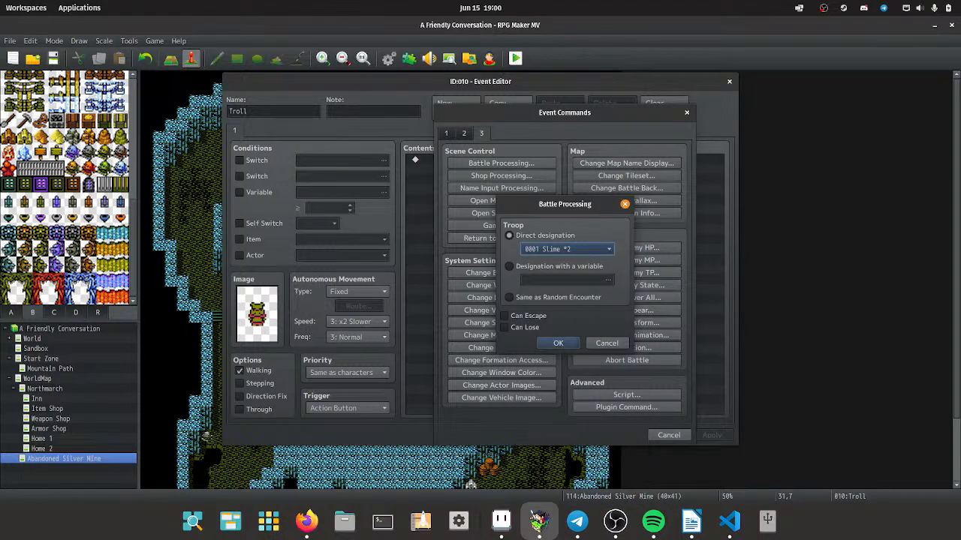
left_click(588, 249)
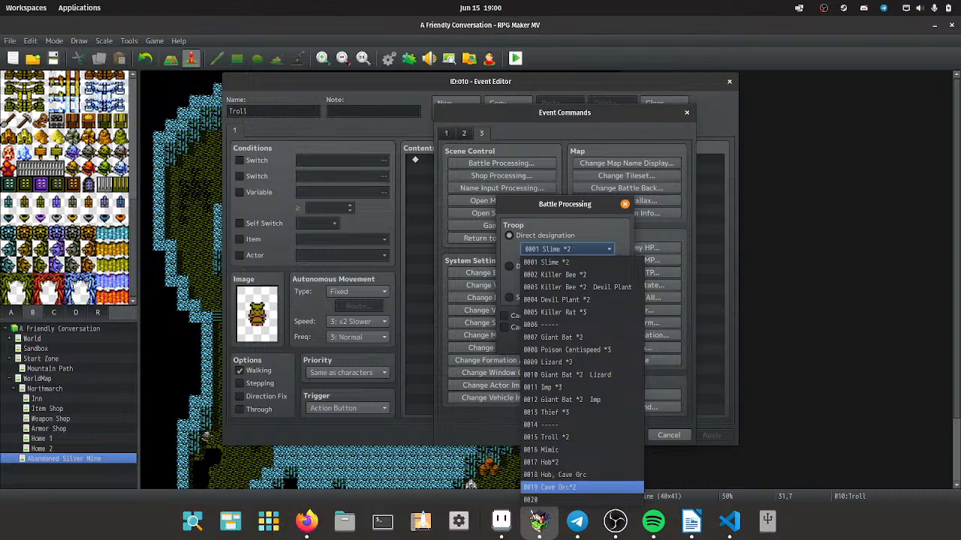
left_click(555, 499)
left_click(556, 341)
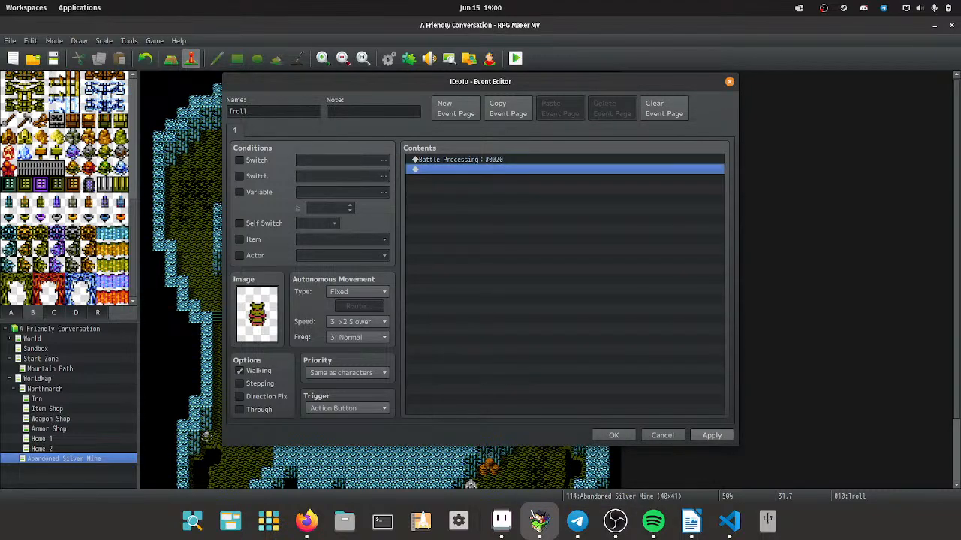
left_click(711, 435)
left_click(613, 435)
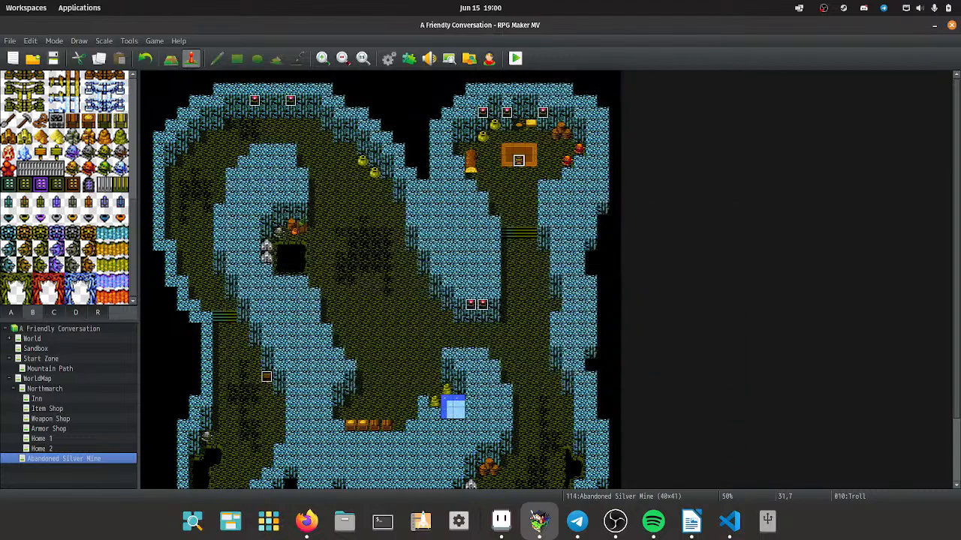
Auto-name troop 0020 in the database and save the change.
key("F9")
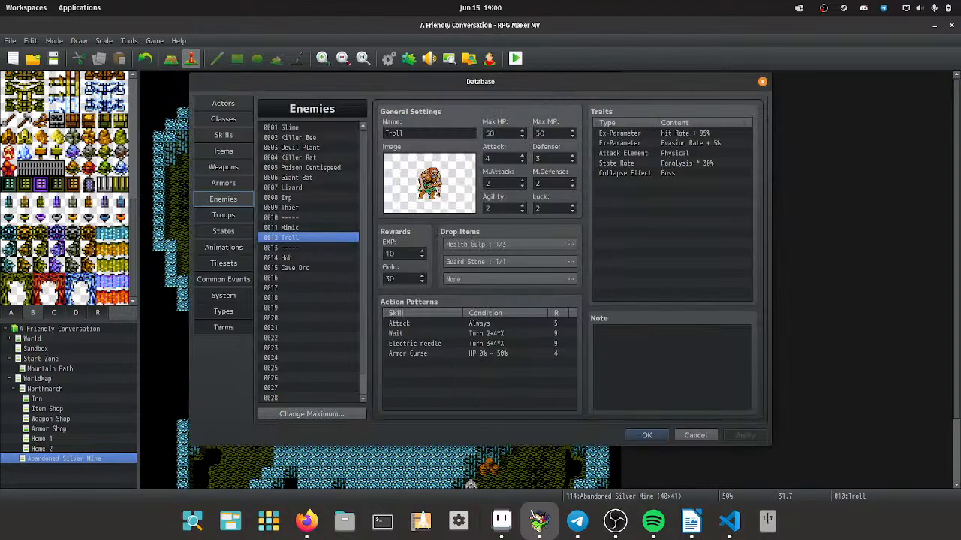
left_click(223, 215)
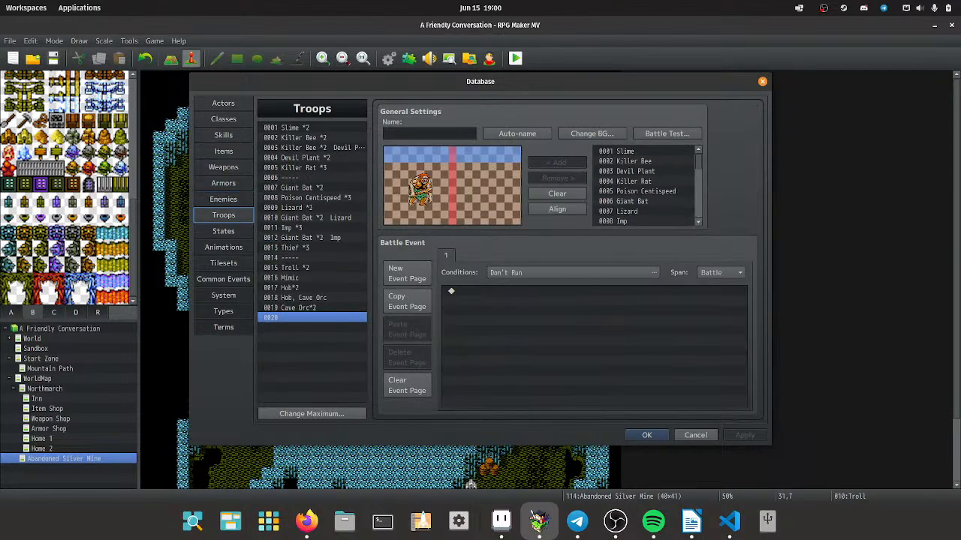
left_click(517, 134)
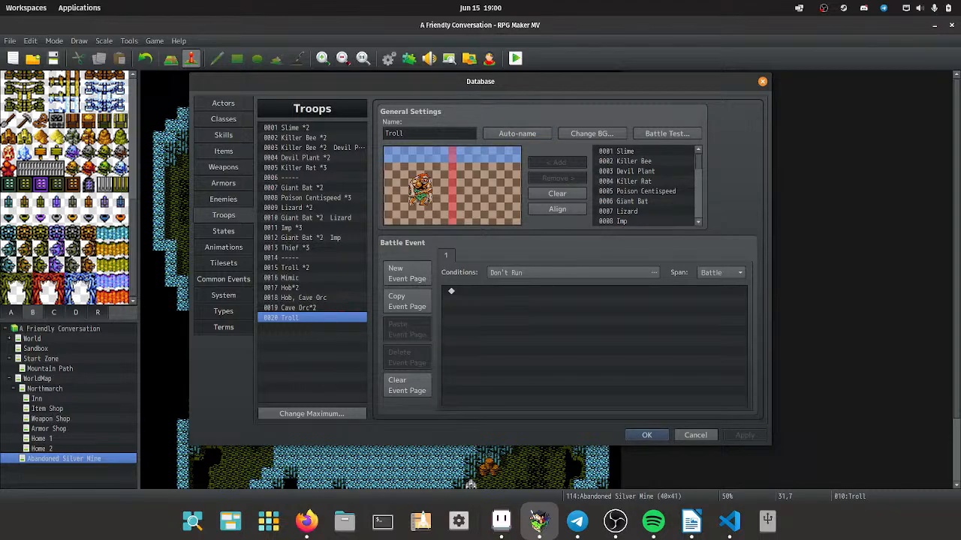
left_click(646, 436)
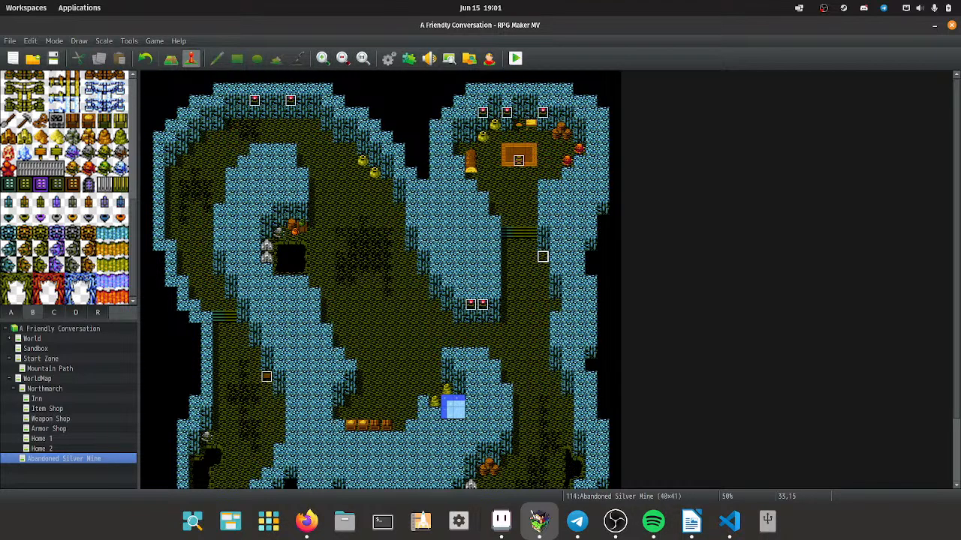
Create an event at map position 33,15 and give it the blue glowing sprite in the first row of !Ch_Other1.
double_click(542, 257)
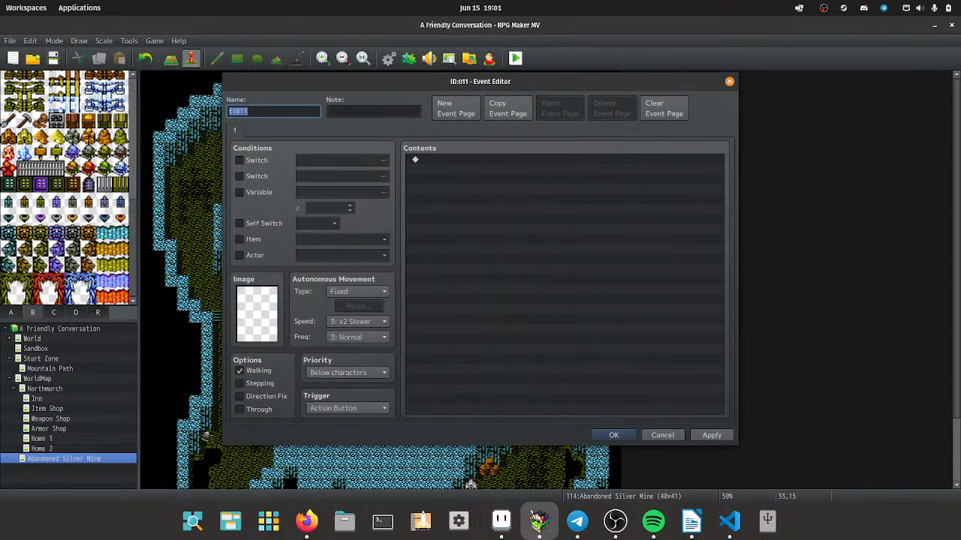
double_click(256, 313)
scroll(351, 260, "down", 15)
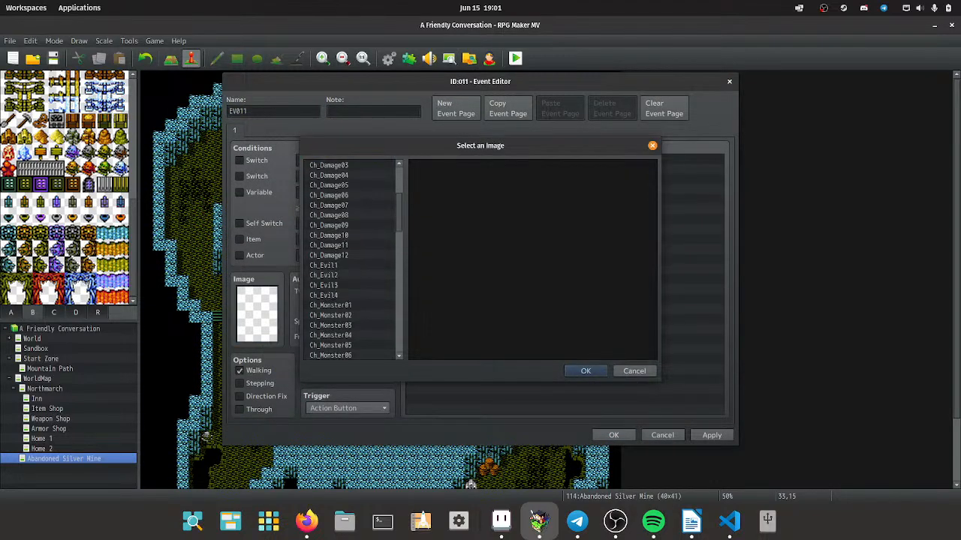
scroll(351, 260, "up", 2)
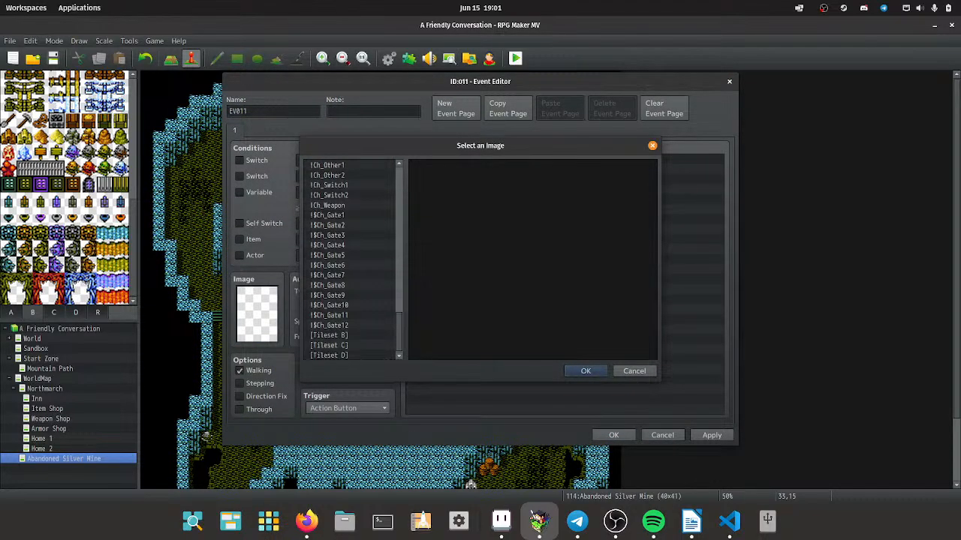
left_click(349, 215)
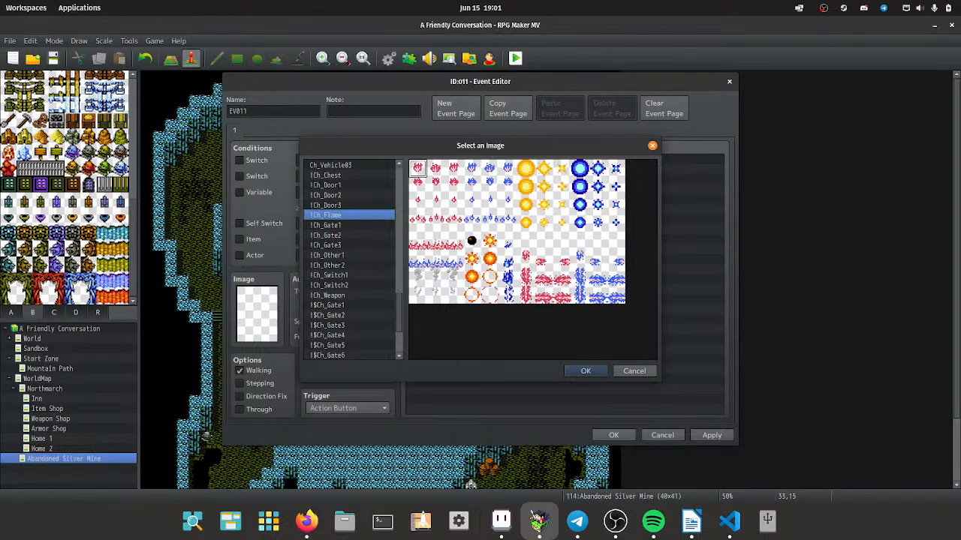
left_click(348, 225)
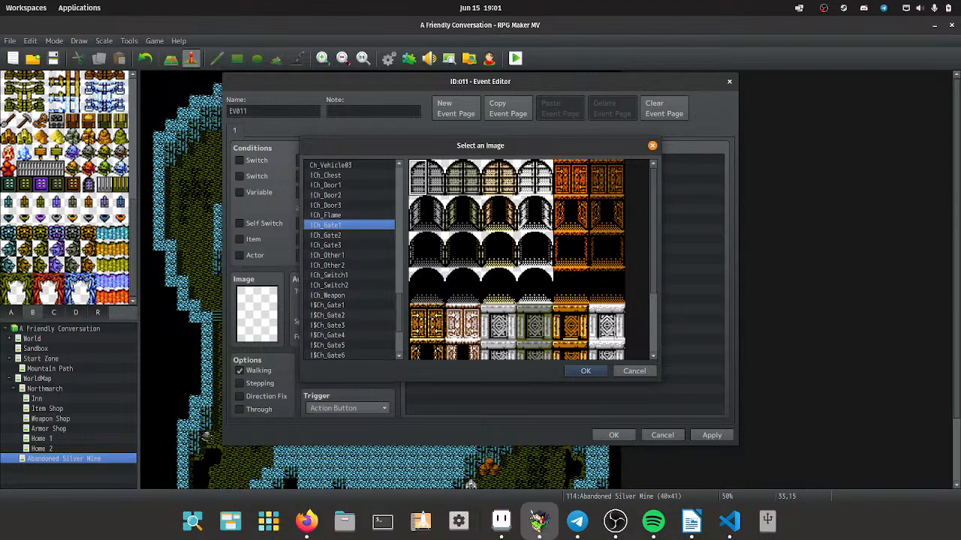
scroll(349, 260, "down", 3)
scroll(349, 260, "up", 4)
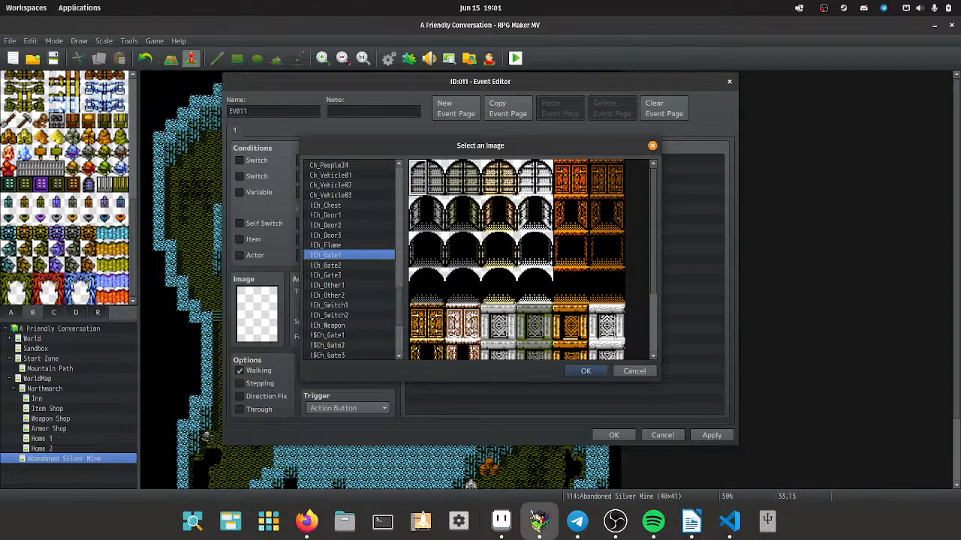
scroll(349, 259, "up", 1)
left_click(348, 275)
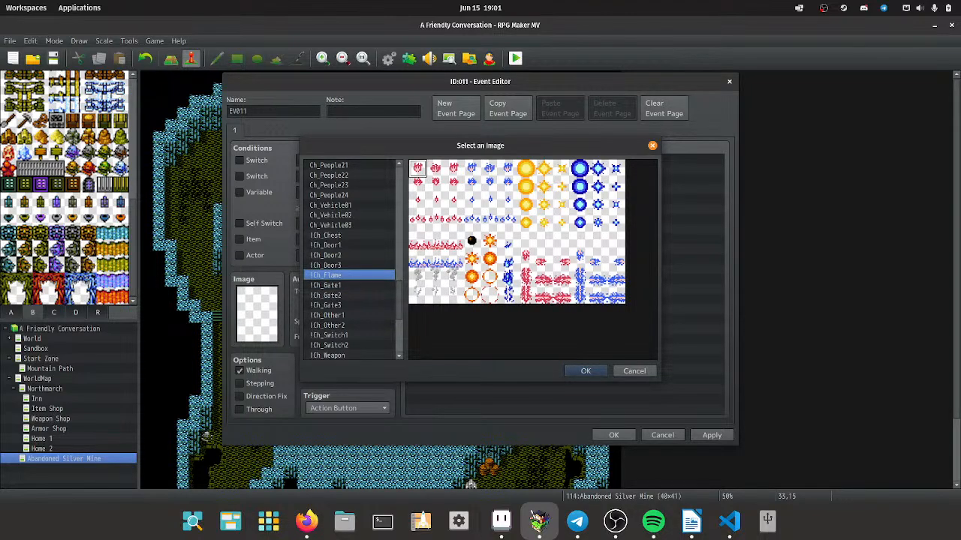
left_click(349, 315)
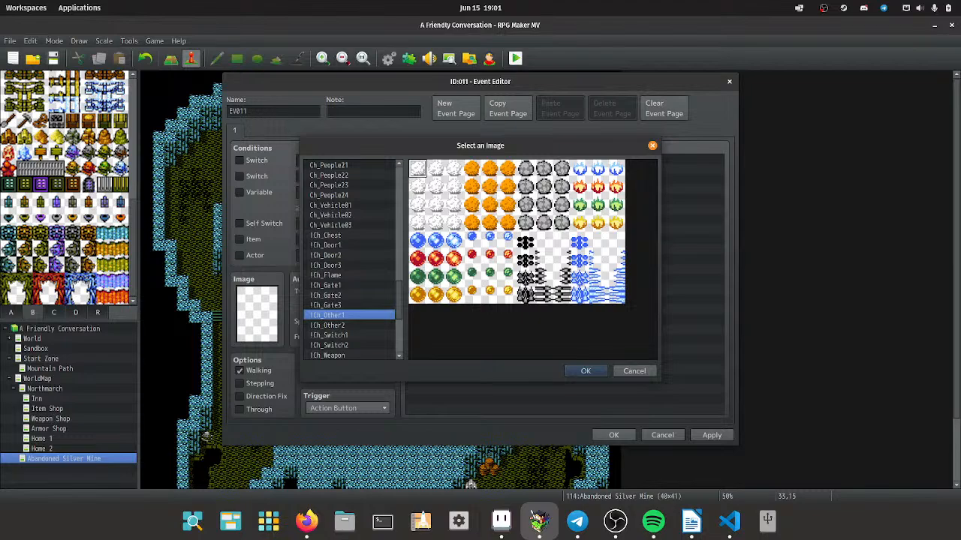
double_click(598, 168)
Name the new event Save Point.
double_click(273, 111)
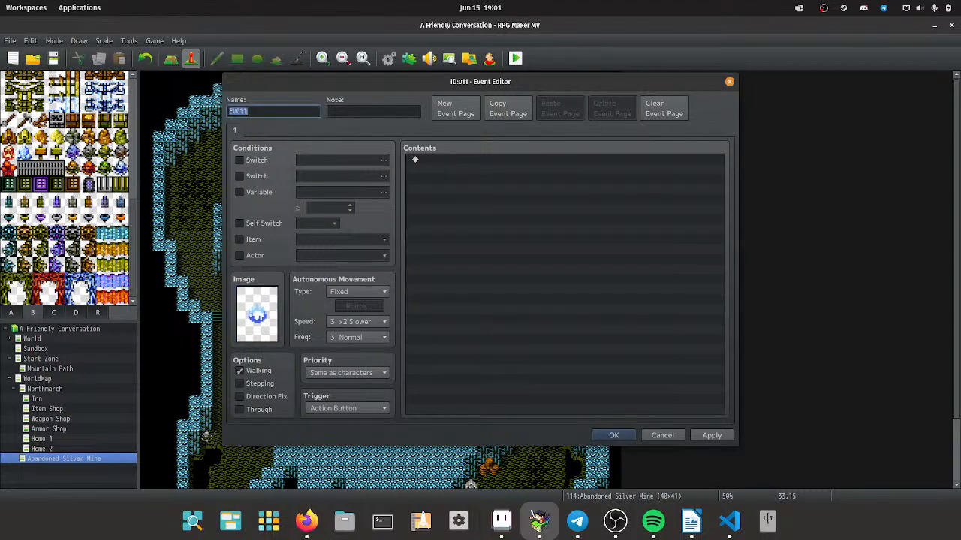
key("BackSpace")
type("Savbe")
key("BackSpace")
key("BackSpace")
type("Point")
Add a Recover All command for the entire party to the Save Point event.
double_click(486, 159)
left_click(447, 133)
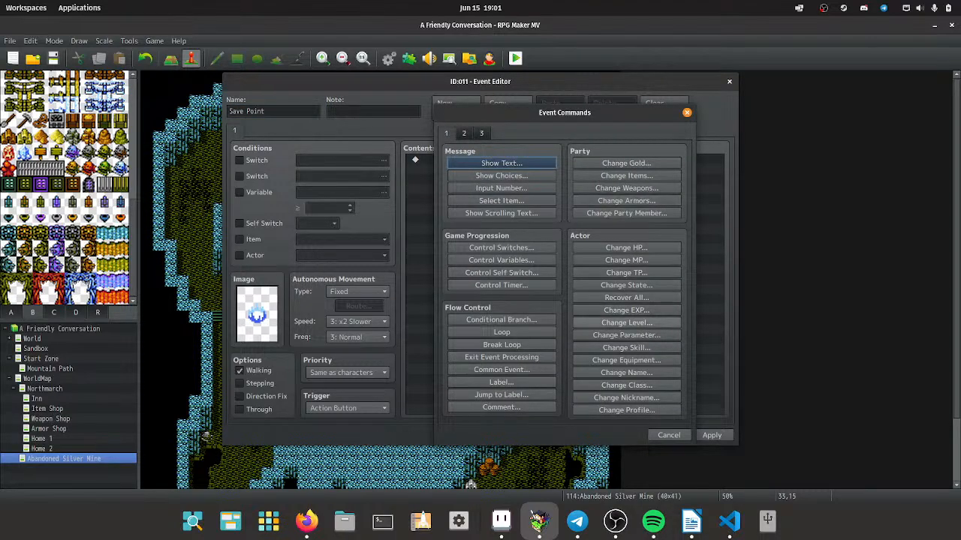
left_click(626, 297)
left_click(578, 310)
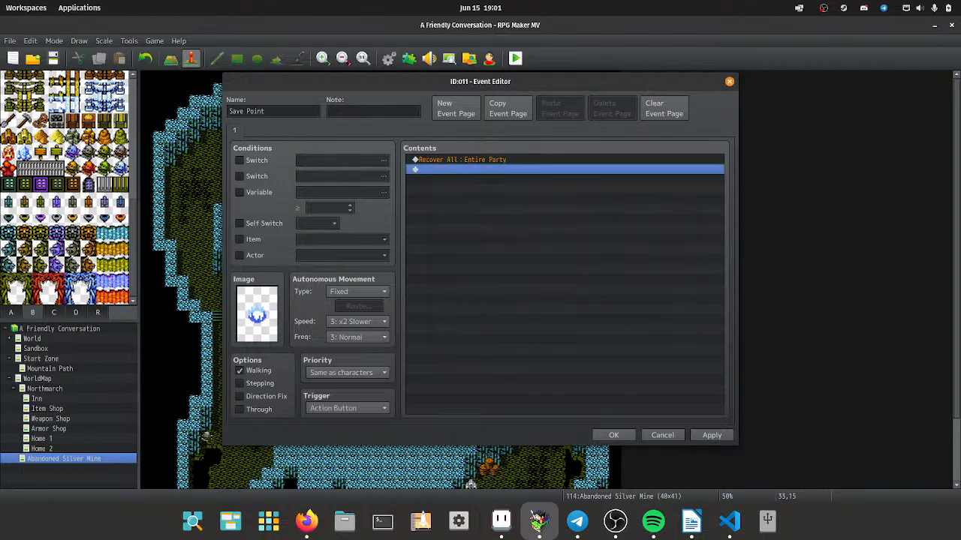
Add the two-line message "The circle of radiant energy restores HP/MP to max and removes all status effects!" and apply the event changes.
double_click(486, 169)
left_click(501, 163)
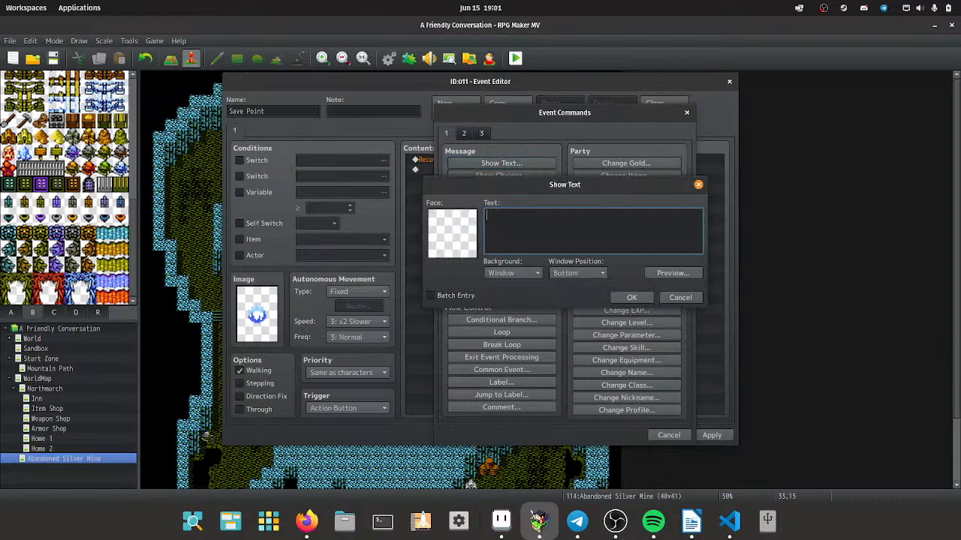
type("The circle of radiant energy restores")
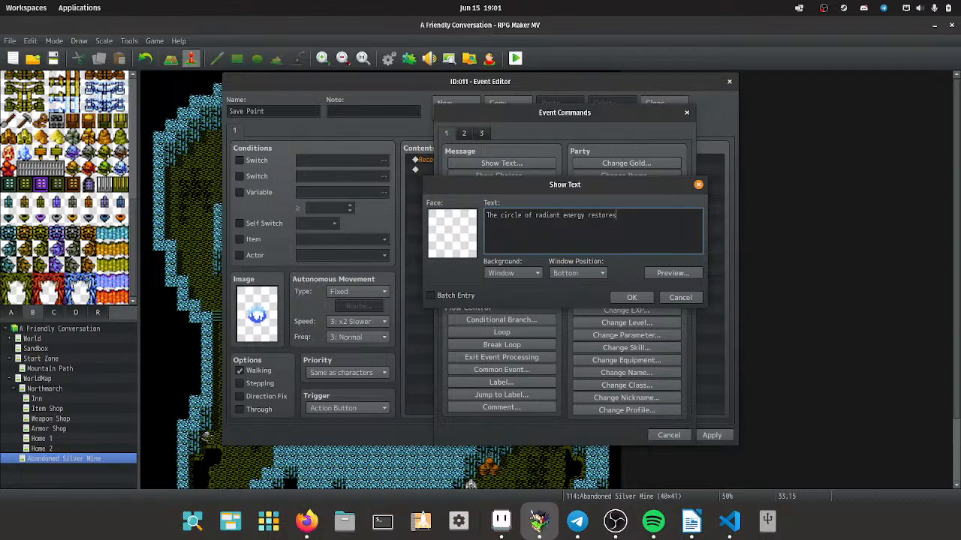
type(" HP/MP to max!")
key("BackSpace")
type("and")
key("Return")
type("removes all status")
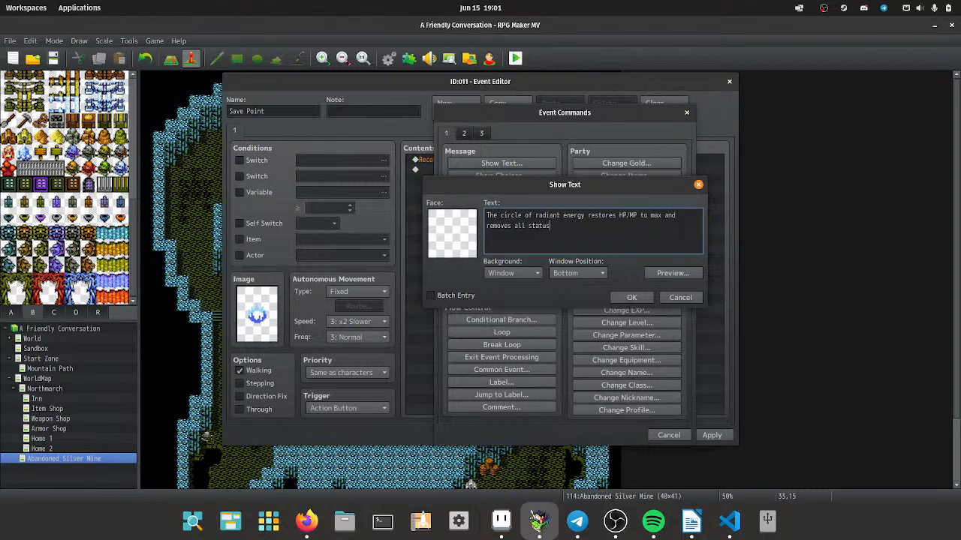
type(" effects!")
left_click(631, 297)
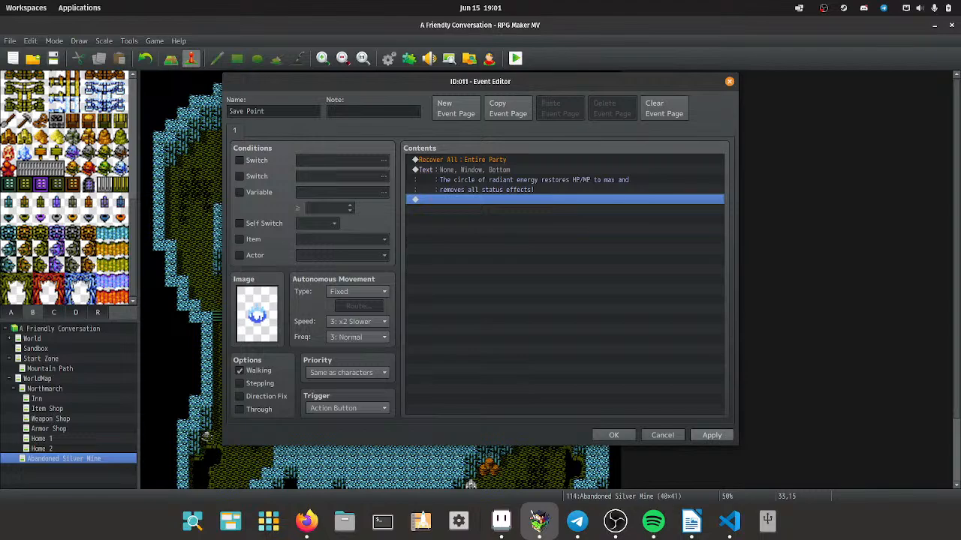
left_click(712, 435)
Add a Change State command below the message that removes Poison from the entire party.
double_click(501, 200)
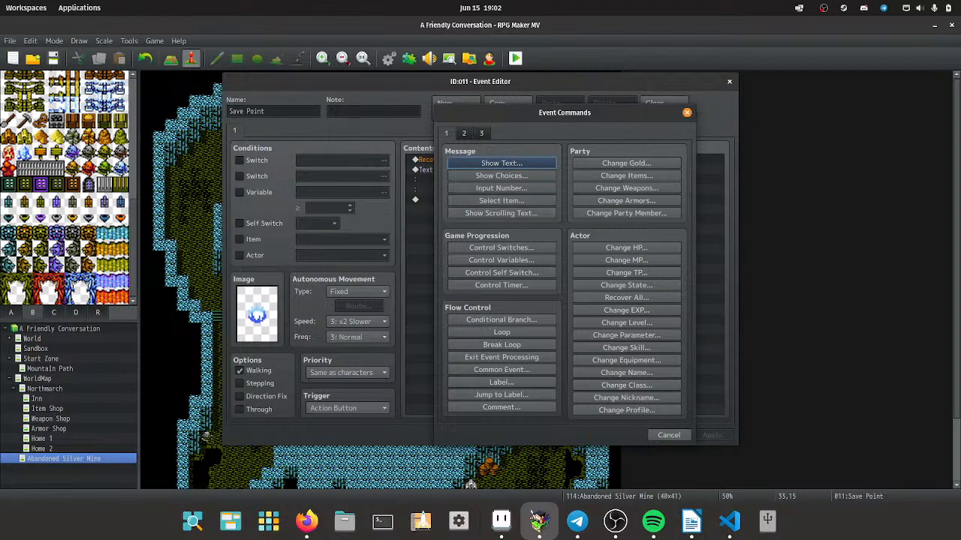
left_click(626, 285)
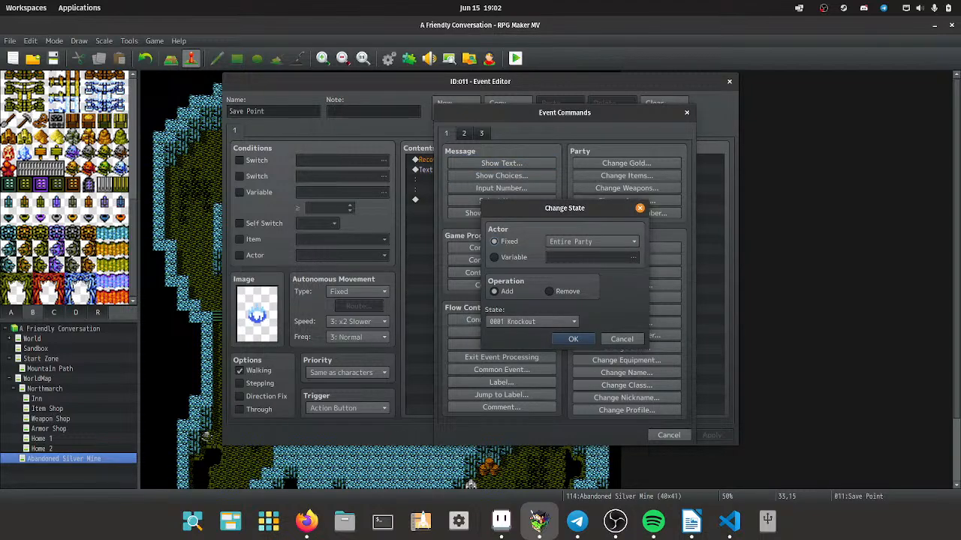
left_click(531, 321)
key("Escape")
left_click(549, 291)
left_click(531, 321)
left_click(531, 294)
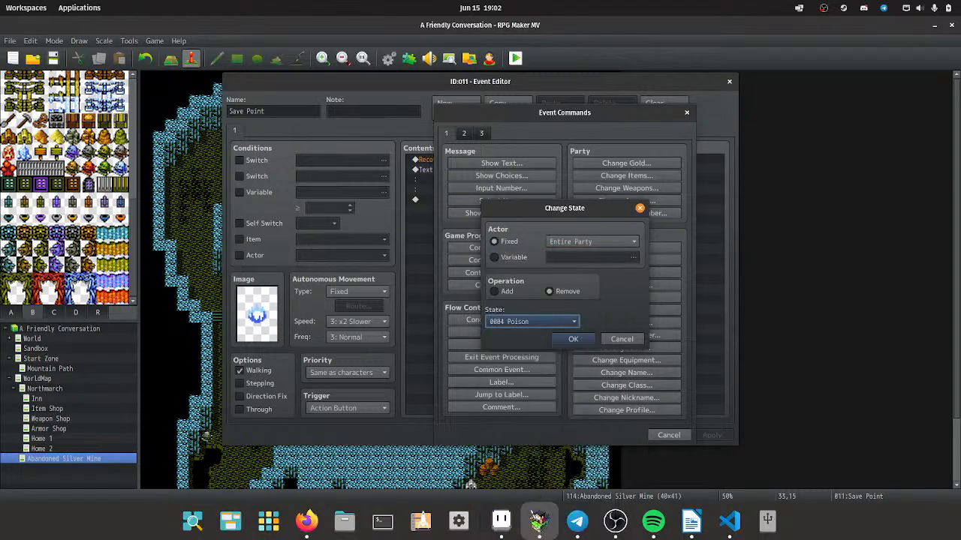
key("Return")
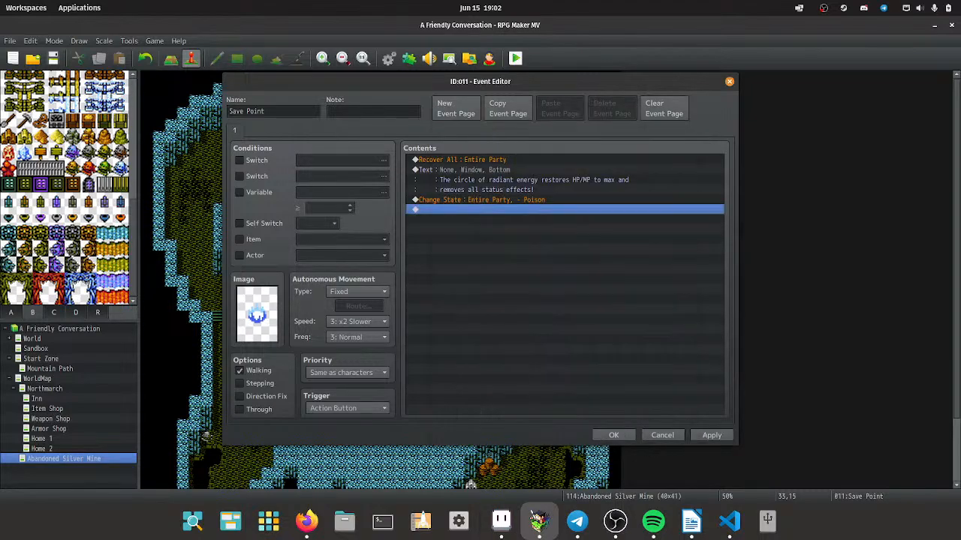
Add a second Change State command to the Save Point event that removes Blind from the entire party.
key("Return")
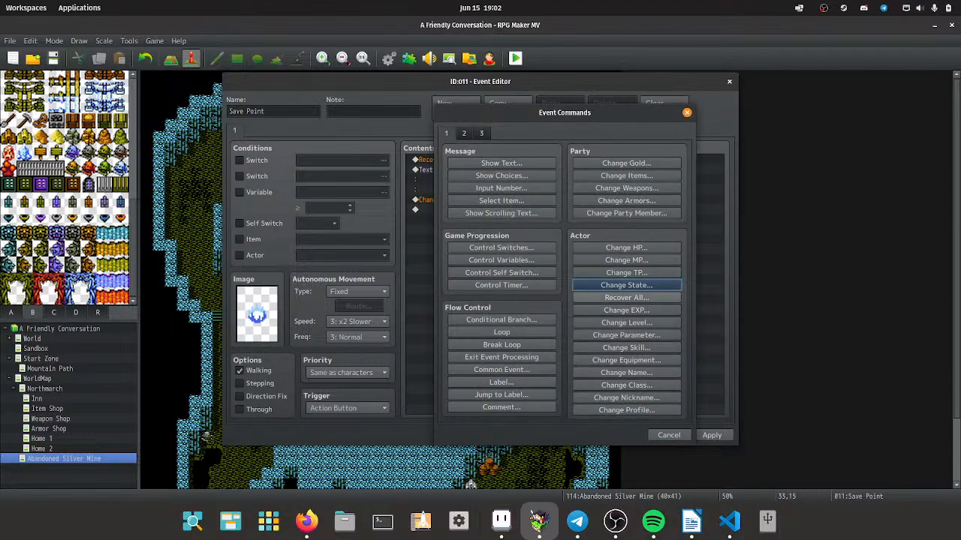
key("Return")
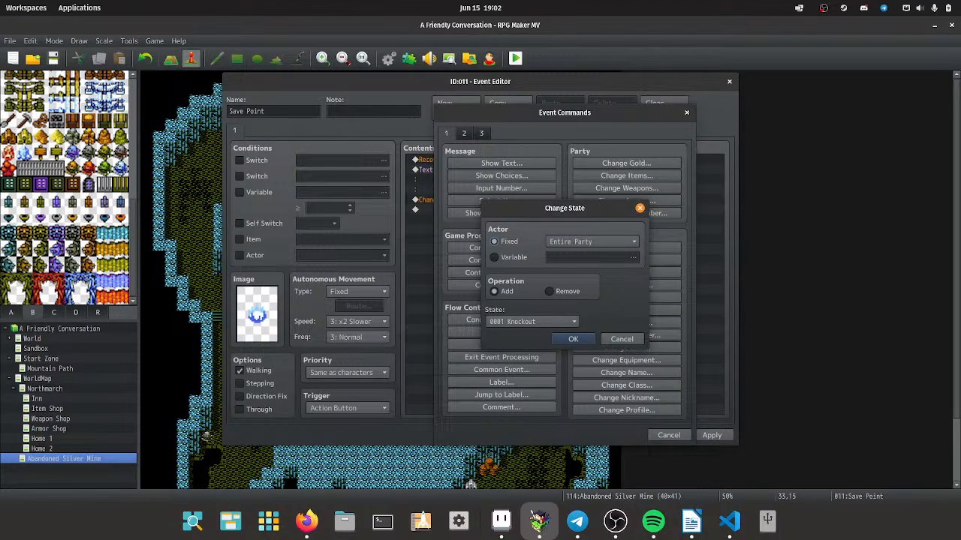
left_click(548, 291)
left_click(591, 242)
left_click(592, 253)
left_click(531, 321)
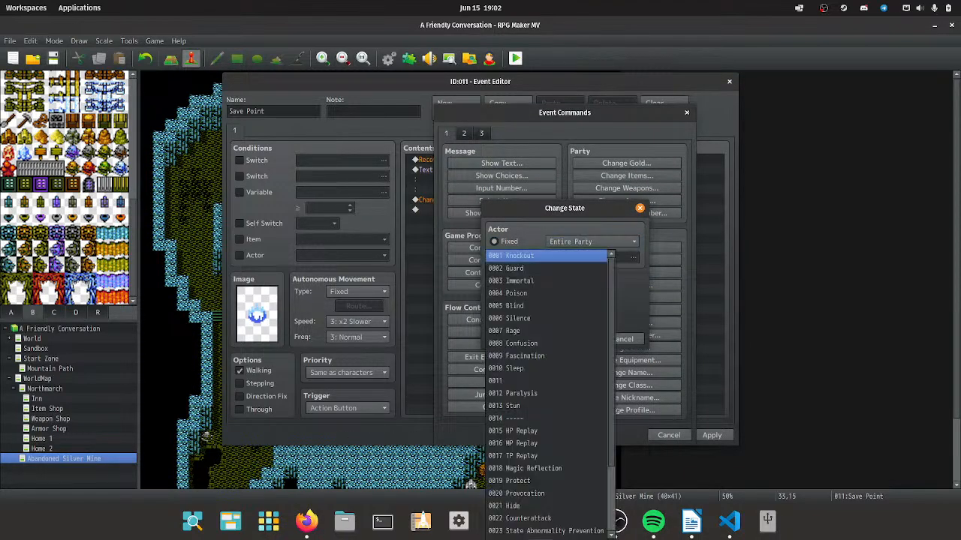
key("Down")
key("Down")
key("Down")
key("Up")
key("Down")
key("Down")
key("Return")
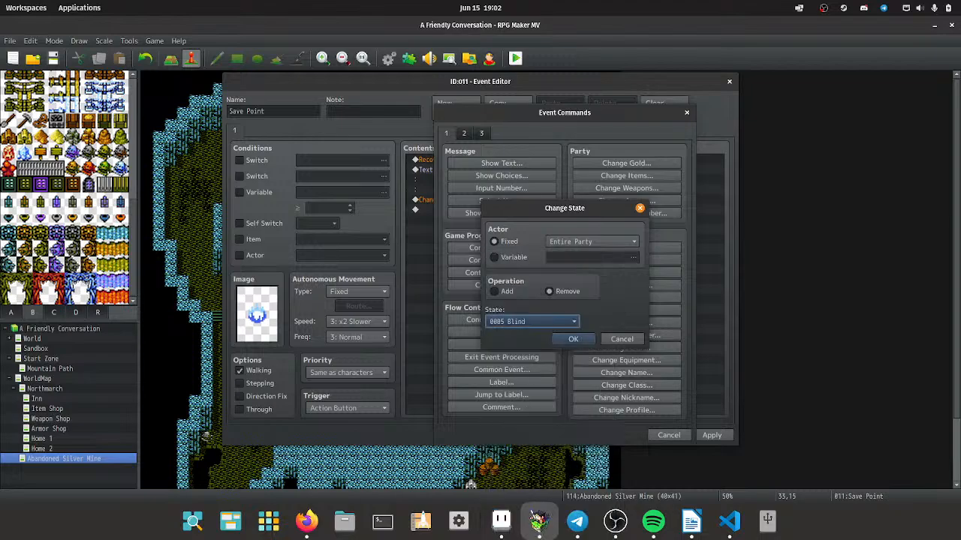
key("Return")
Duplicate the command that removes Blind three times directly below the original.
key("Up")
key("ctrl+c")
key("ctrl+v")
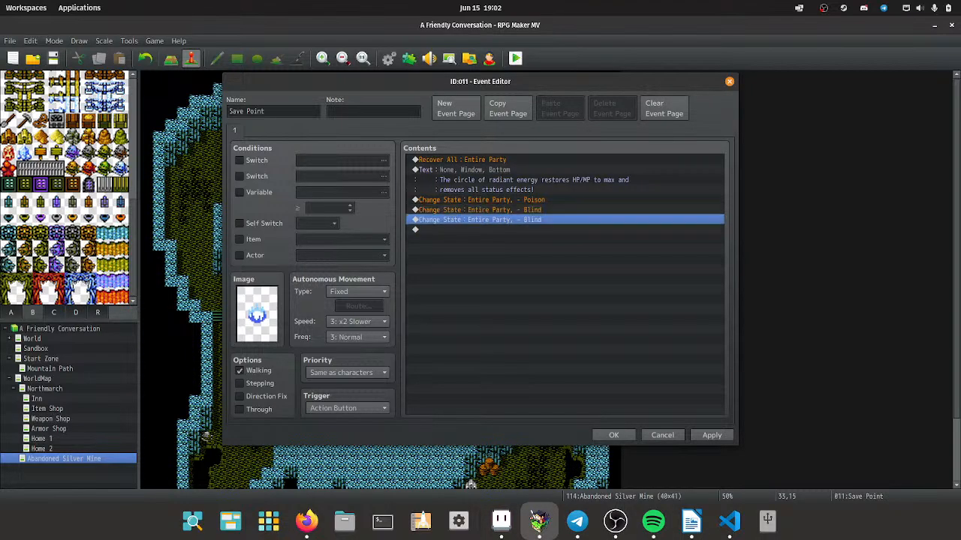
key("ctrl+v")
key("ctrl+v")
Change the first duplicated Change State command so it removes Silence from the entire party.
key("Up")
key("Up")
double_click(526, 219)
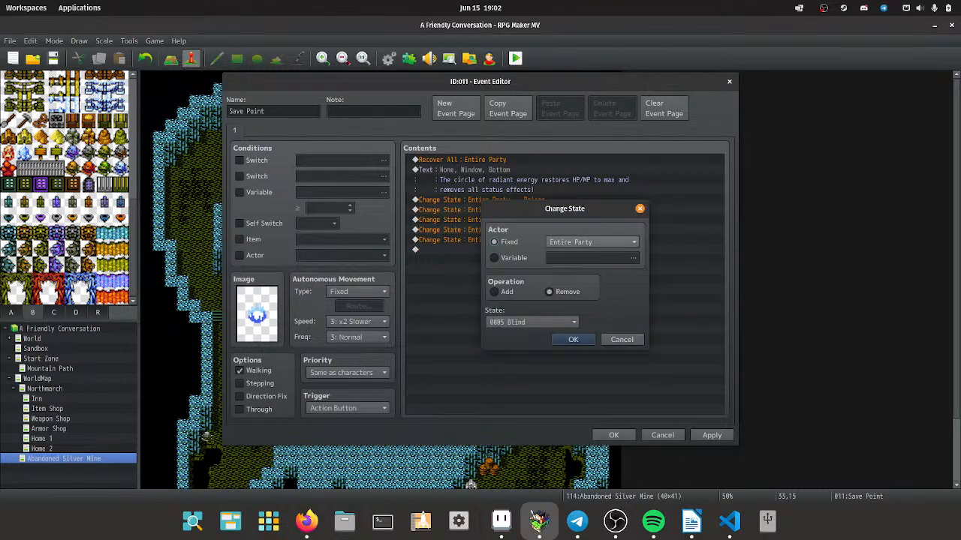
left_click(533, 321)
key("Up")
key("Up")
key("Up")
key("Up")
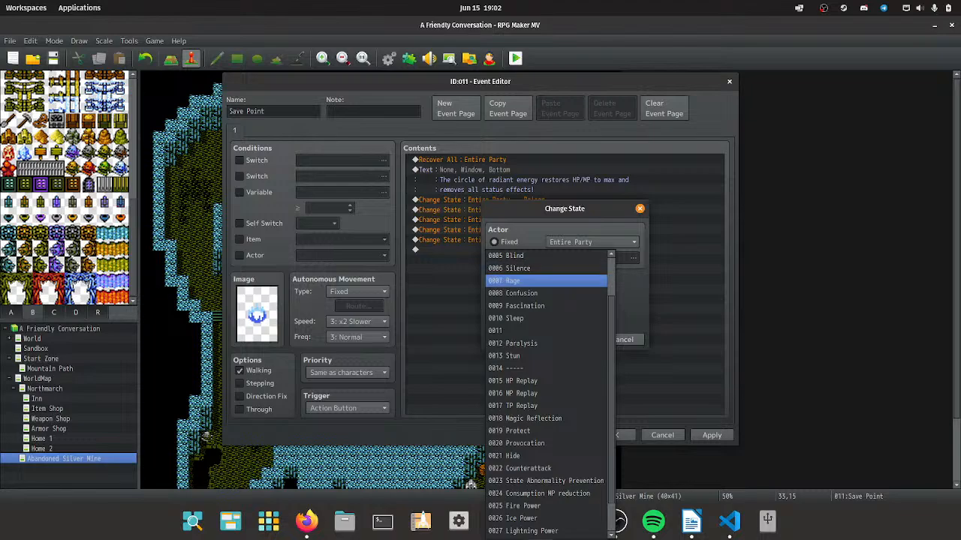
key("Return")
key("Return")
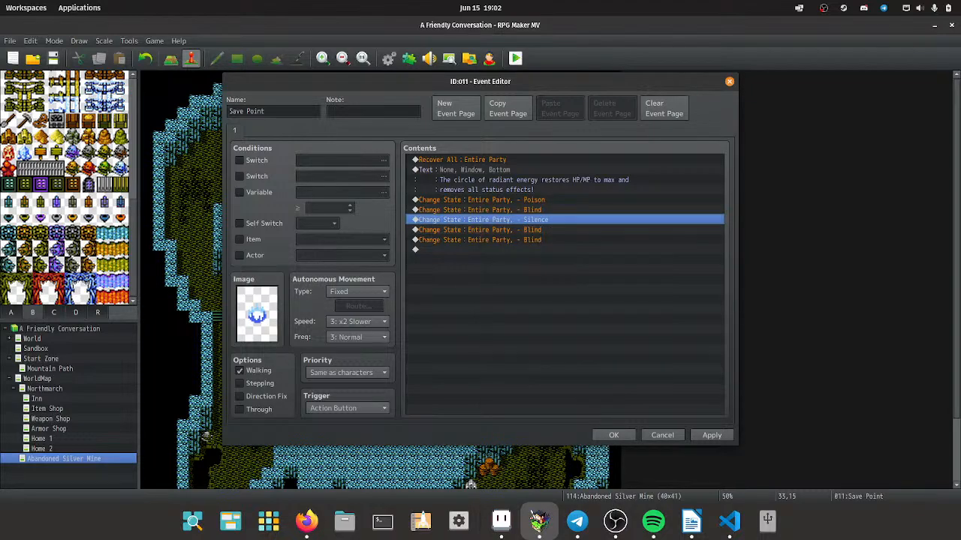
Change the second duplicated Change State command so it removes Confusion from the entire party.
double_click(525, 230)
left_click(533, 322)
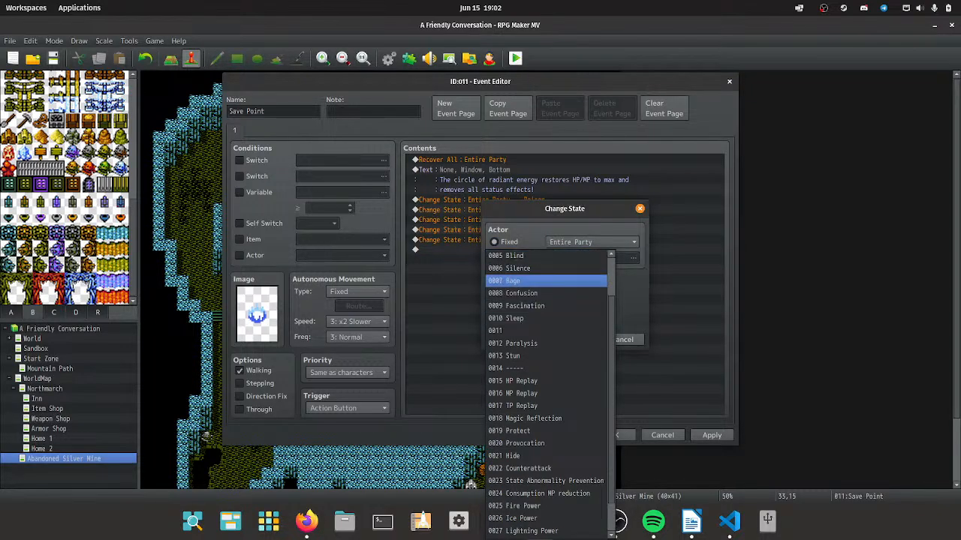
key("Down")
key("Return")
key("Return")
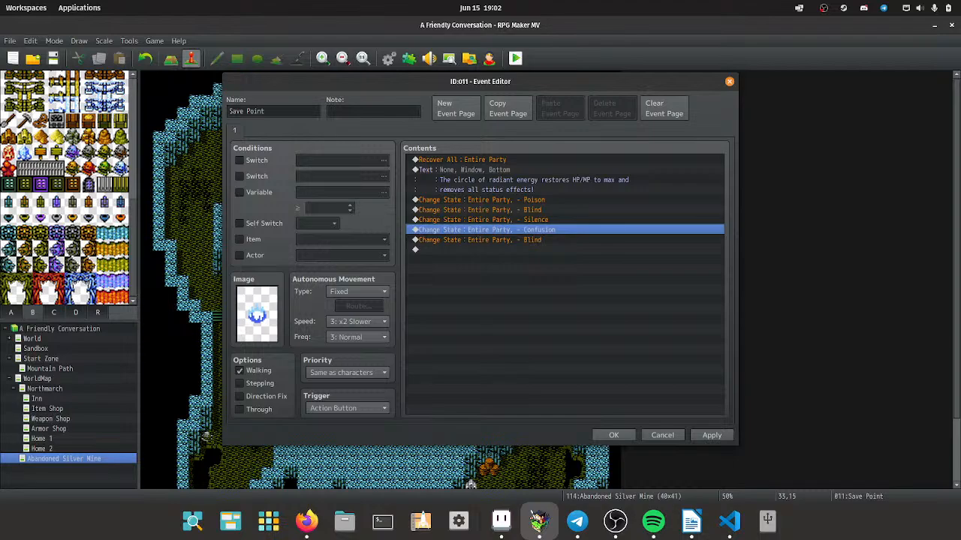
Change the last duplicated Change State command so it removes Sleep from the entire party.
double_click(526, 240)
left_click(533, 321)
scroll(546, 330, "down", 1)
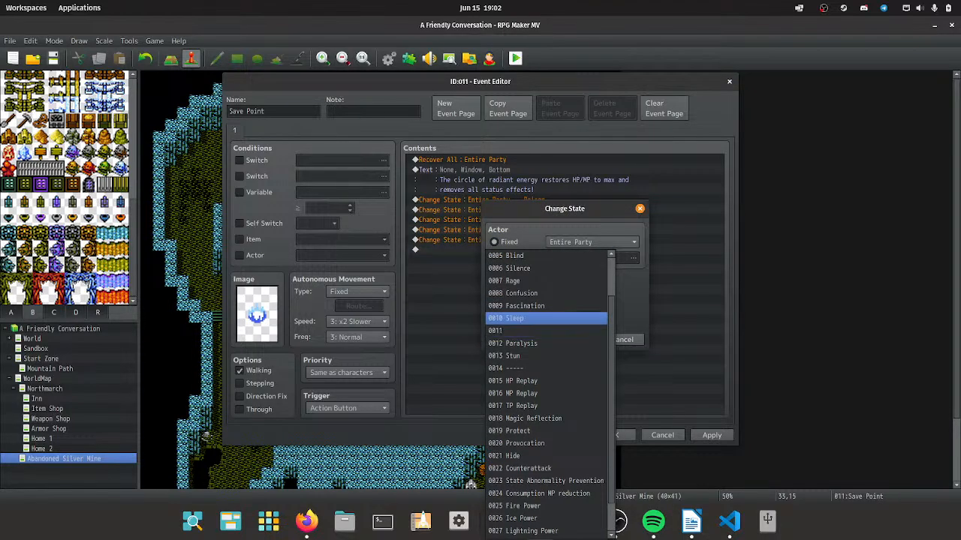
key("Return")
key("Return")
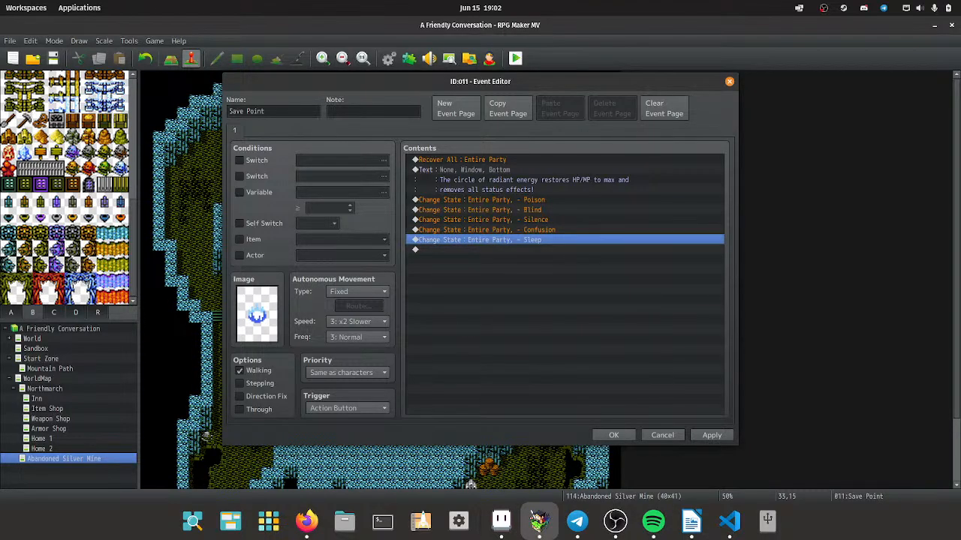
Duplicate the command that removes Sleep, set the copy to remove Paralysis, and apply the event changes.
key("ctrl+c")
key("ctrl+v")
double_click(525, 249)
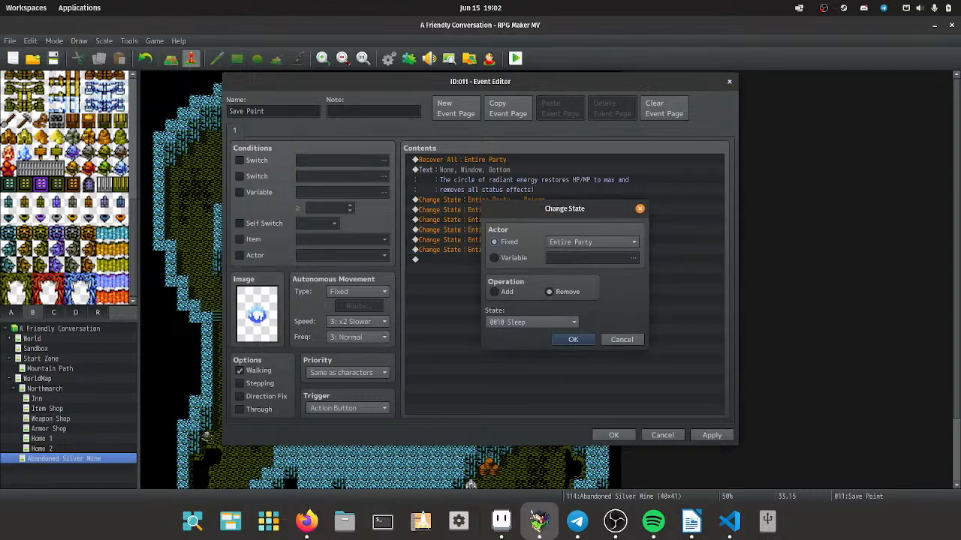
left_click(532, 321)
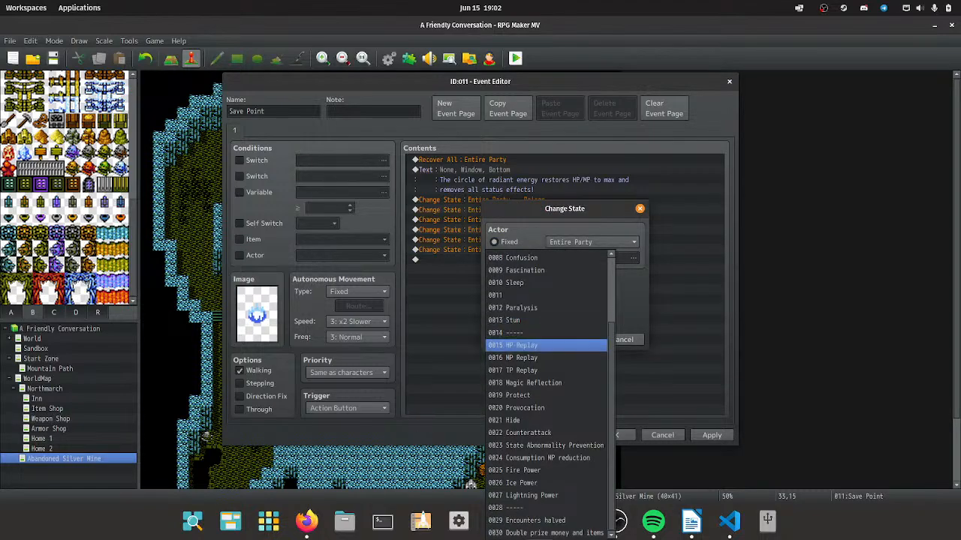
left_click(518, 308)
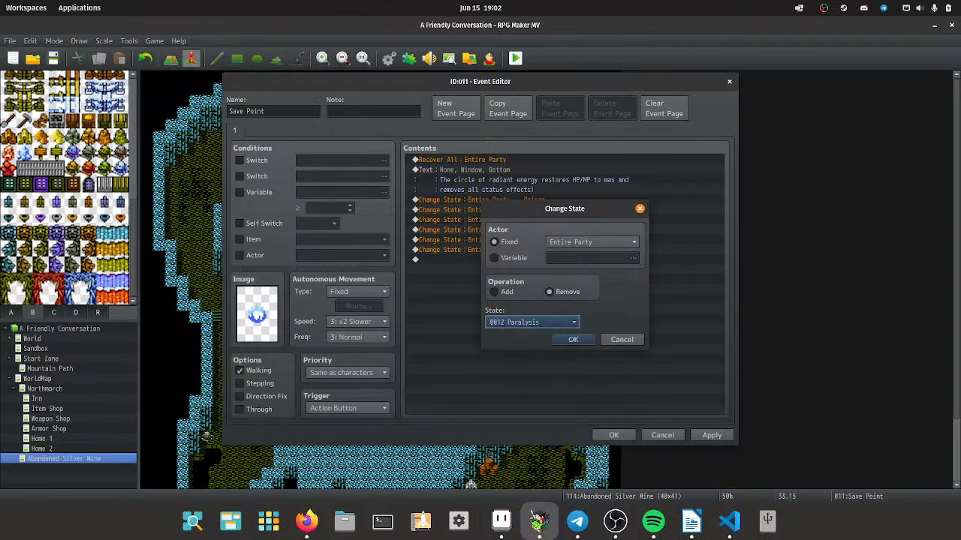
key("Return")
left_click(710, 435)
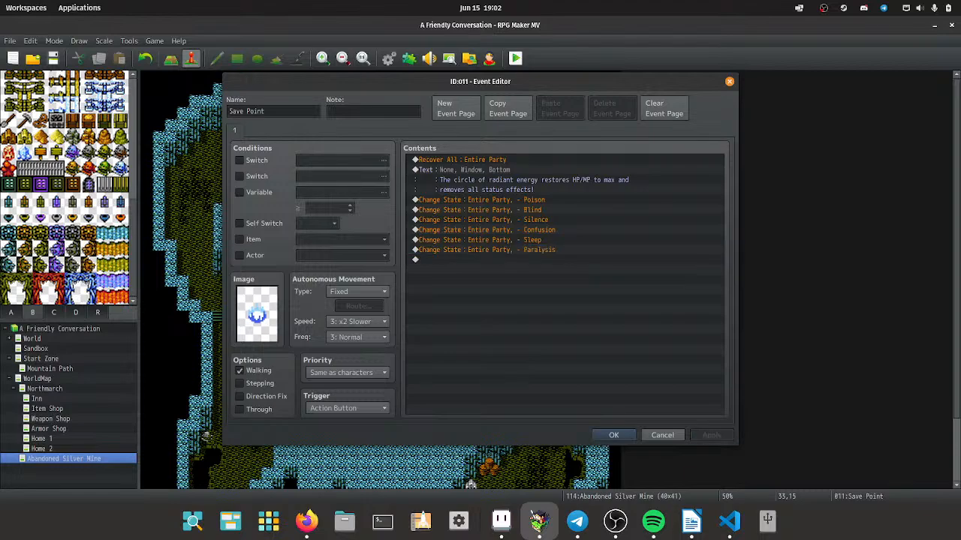
Add the message "Would you like to save your game?" below the Change State commands.
double_click(626, 259)
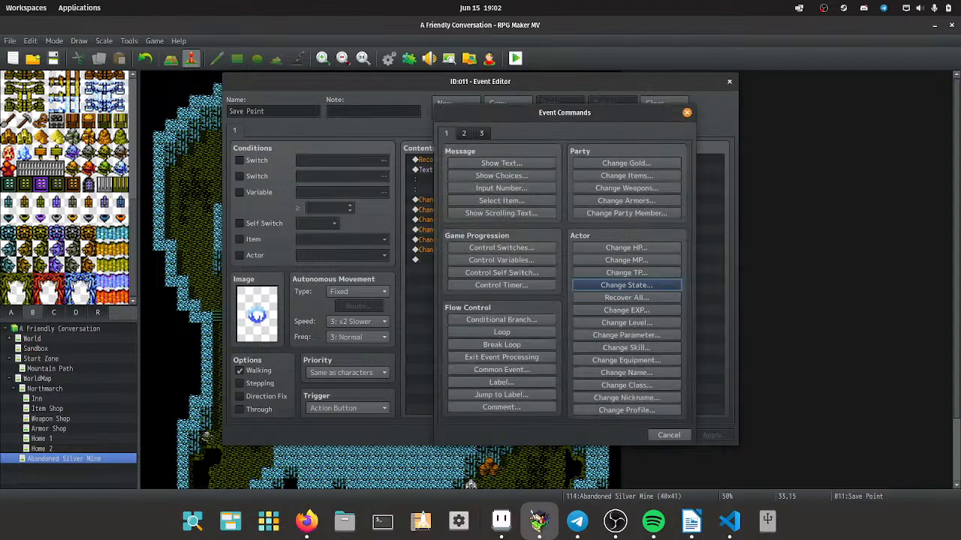
left_click(502, 163)
type("Wou")
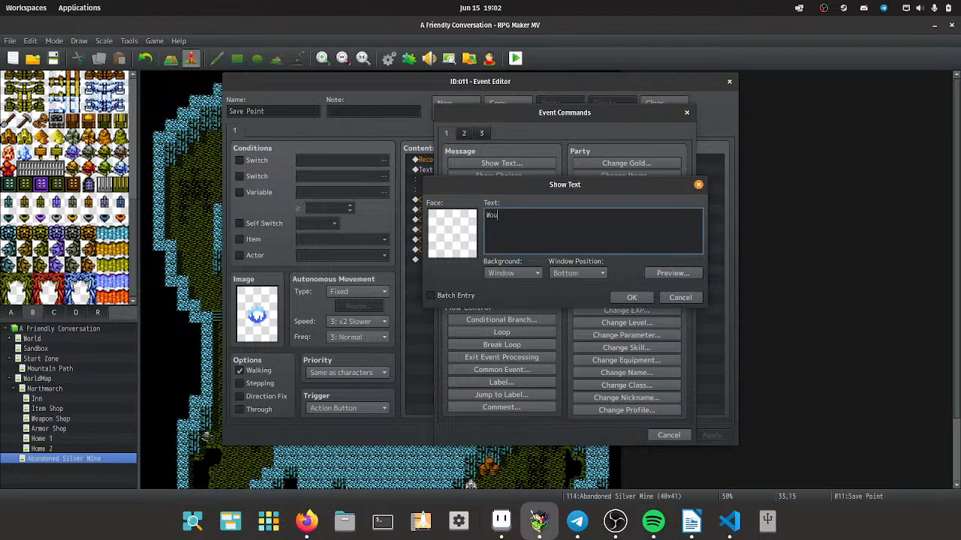
type("ld you like to save your game?")
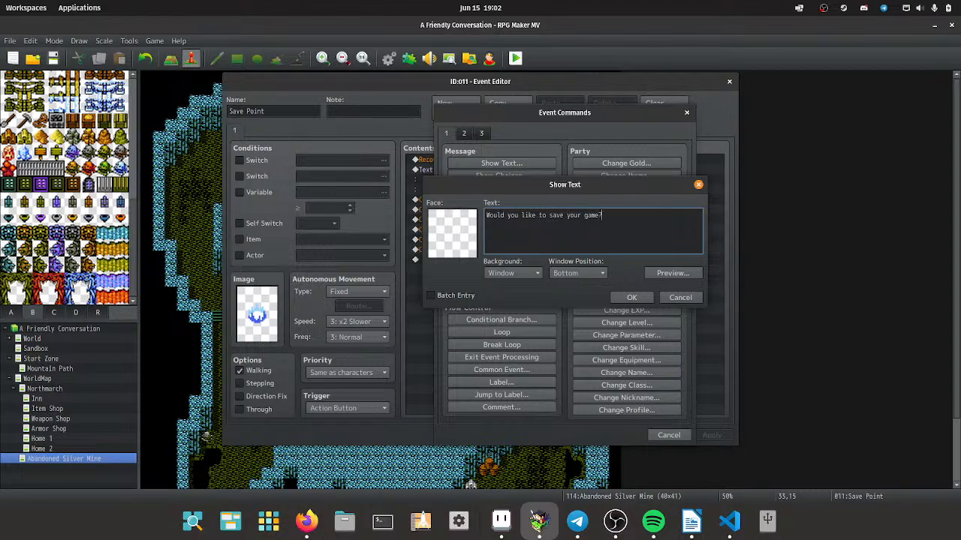
key("ctrl+Return")
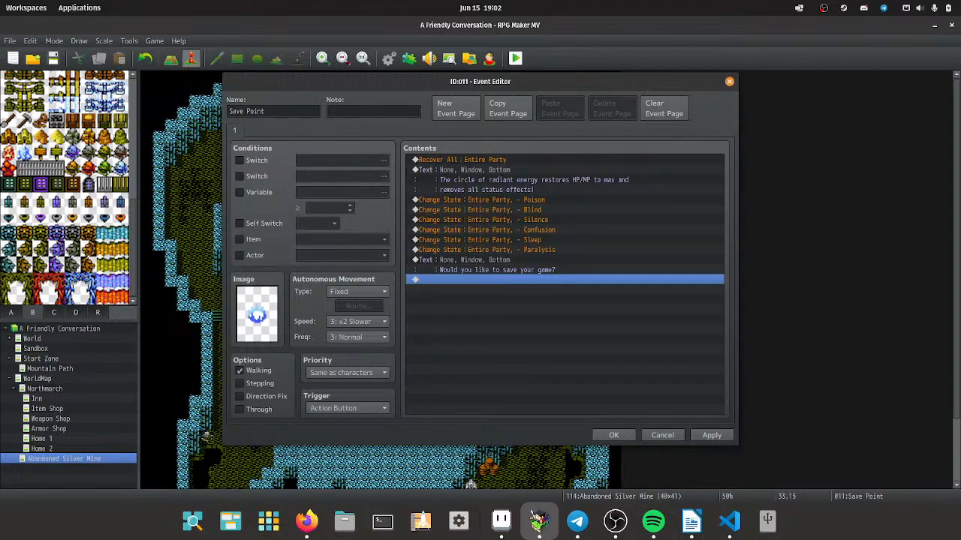
Add a Show Choices command with the options Yes and No below the save question.
key("Return")
key("Down")
key("Return")
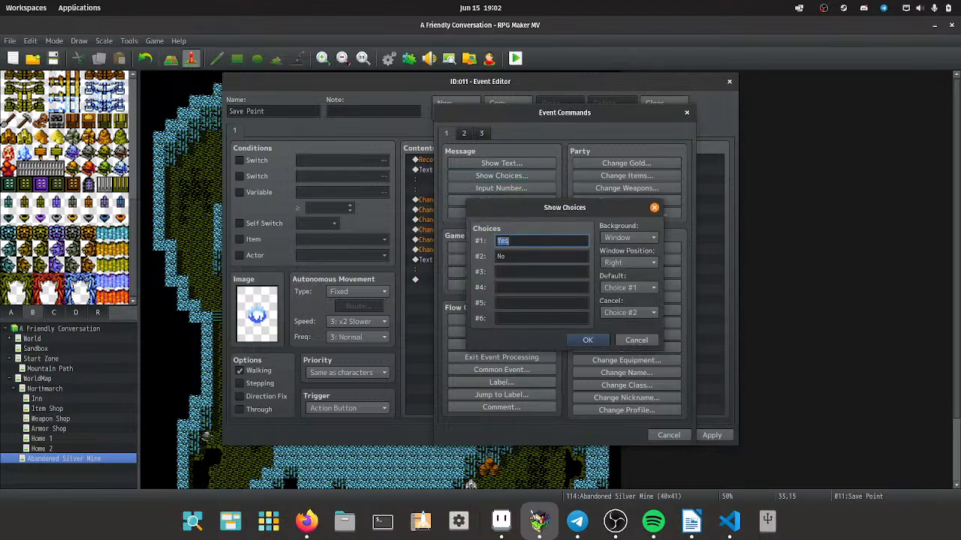
key("Return")
Add an Open Save Screen command to the Yes branch, apply the changes and close the Save Point event.
key("Return")
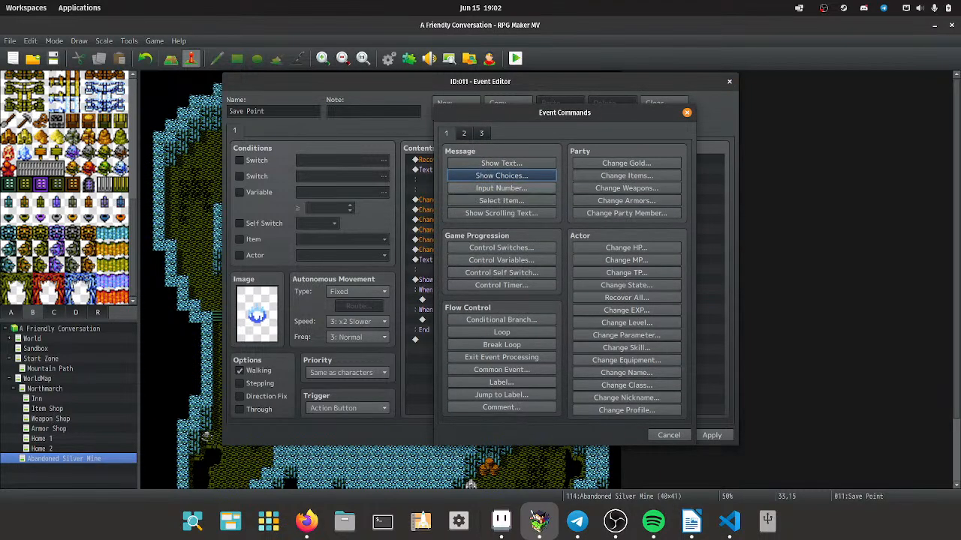
left_click(482, 133)
key("Down")
key("Down")
key("Down")
key("Down")
key("Down")
key("Up")
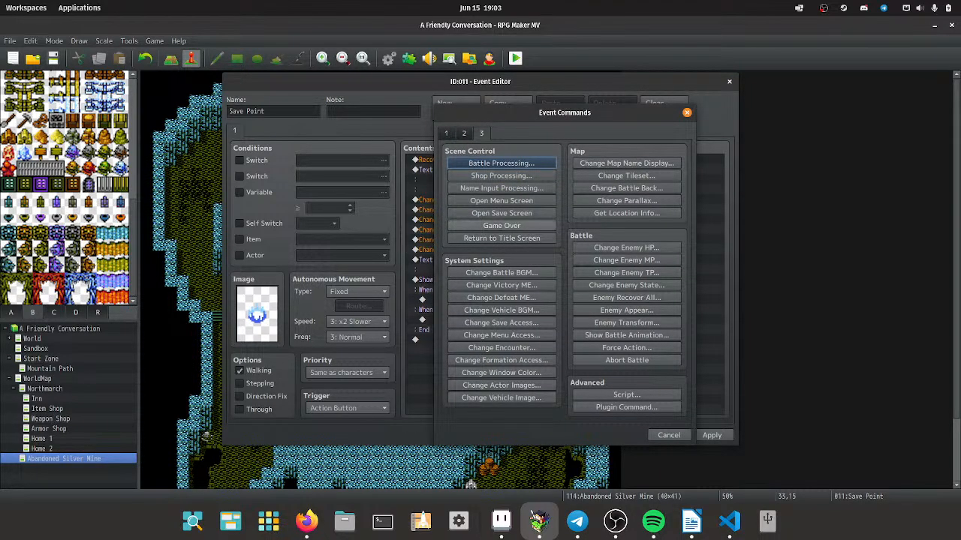
key("Return")
left_click(710, 435)
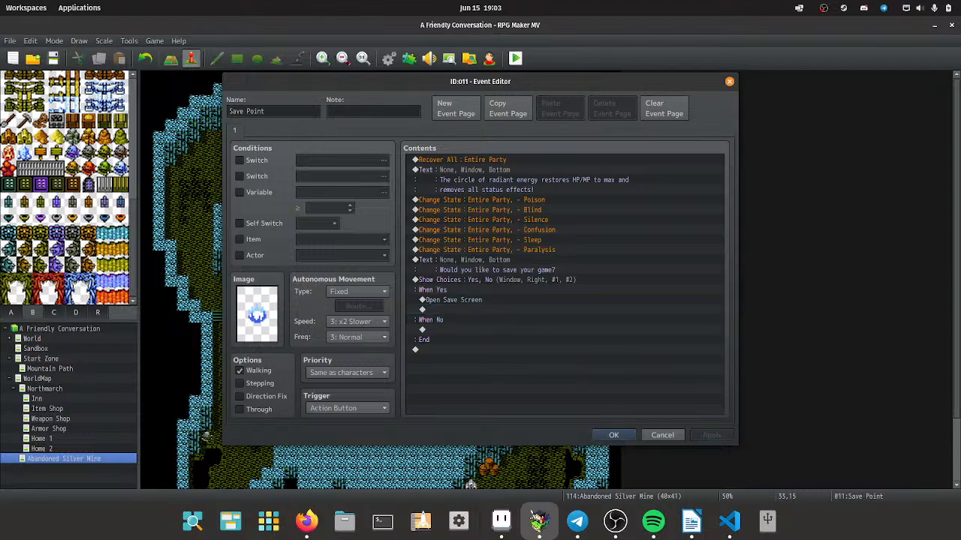
left_click(613, 435)
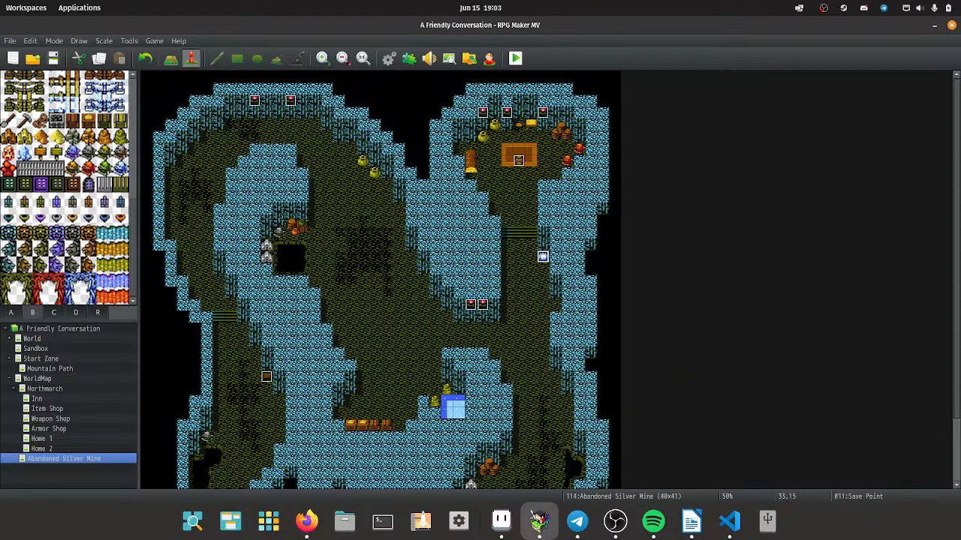
left_click(36, 348)
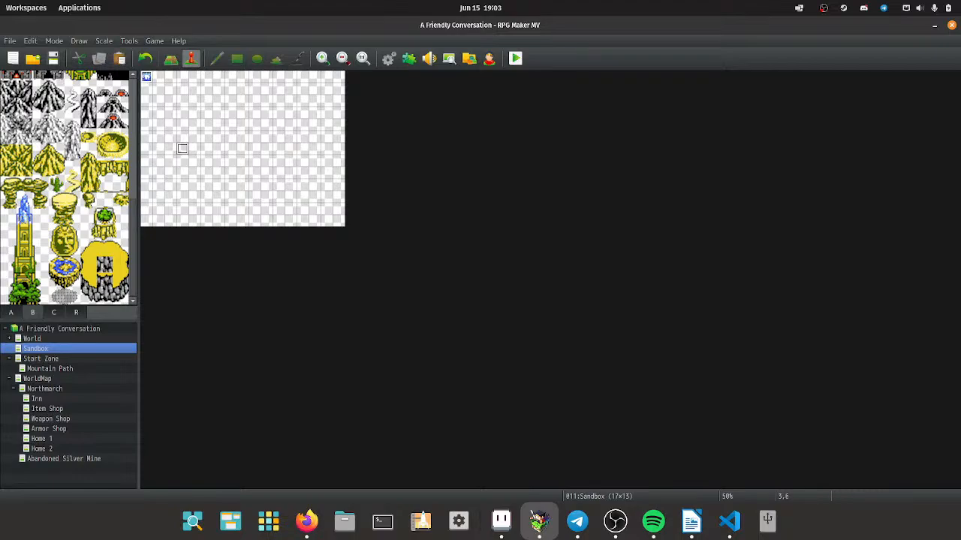
left_click(63, 459)
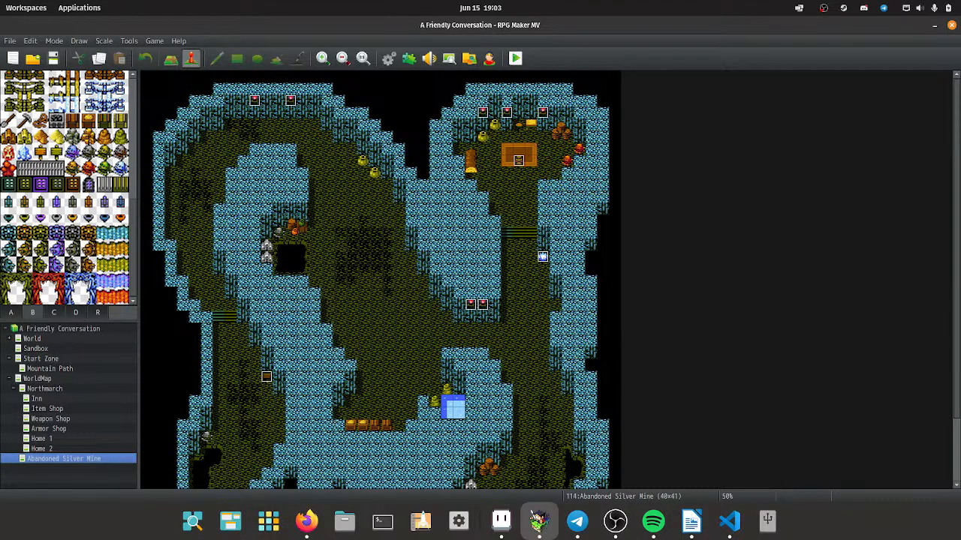
scroll(381, 280, "down", 2)
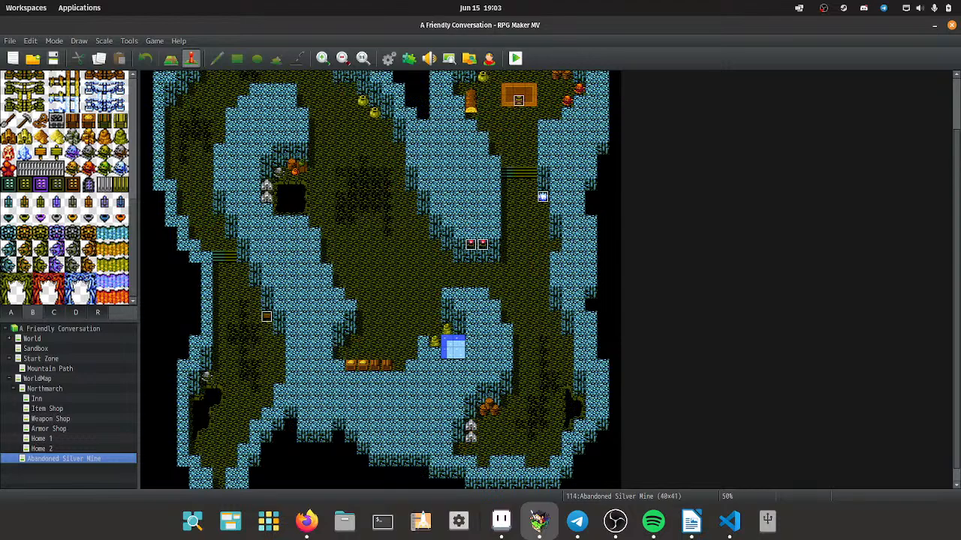